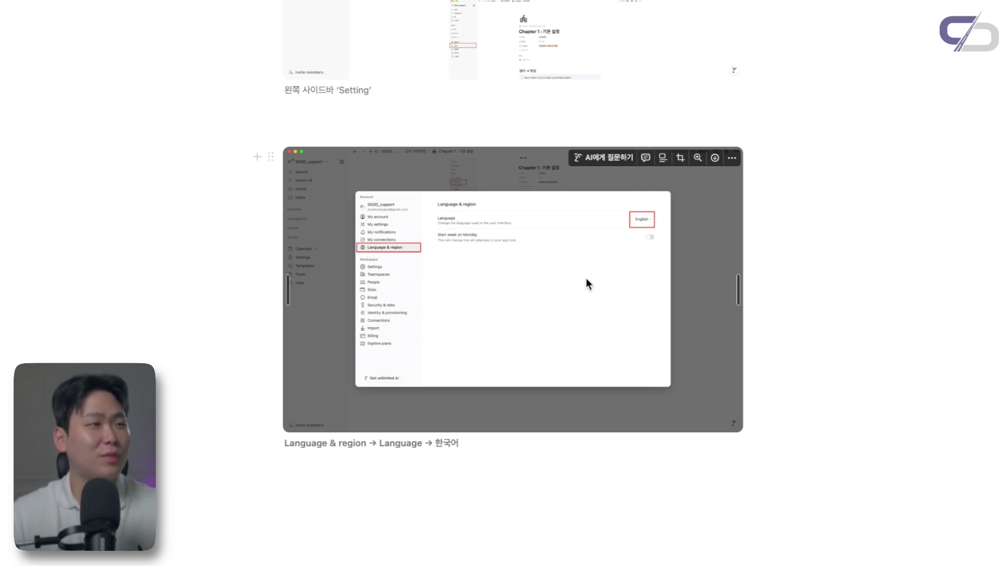
Scroll the SSOD | 1시간 노션 끝내기 course page to its chapter 0–5 board
{"action": "scroll", "coordinate": [599, 282], "scroll_direction": "up", "scroll_amount": 6}
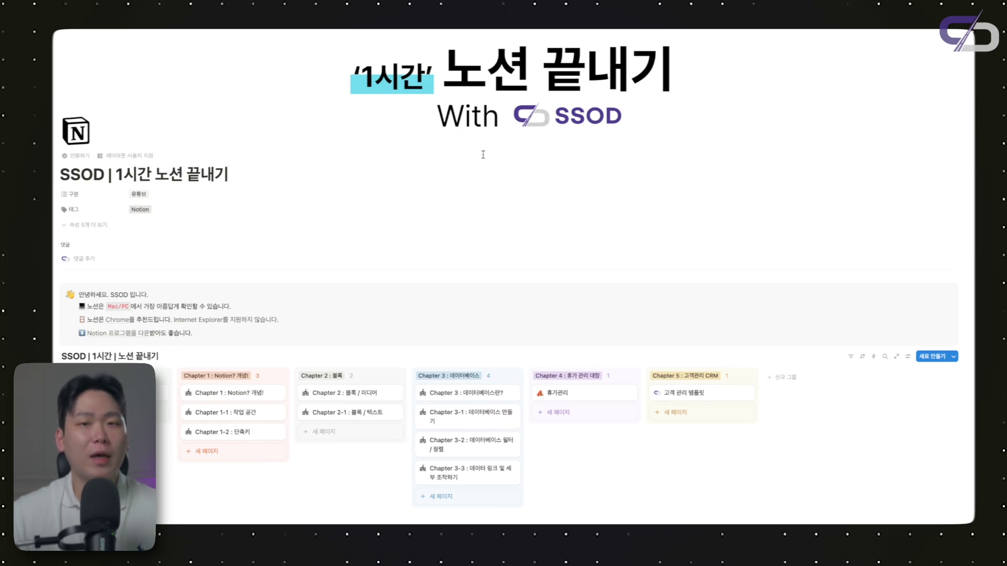
{"action": "scroll", "coordinate": [467, 267], "scroll_direction": "down", "scroll_amount": 1}
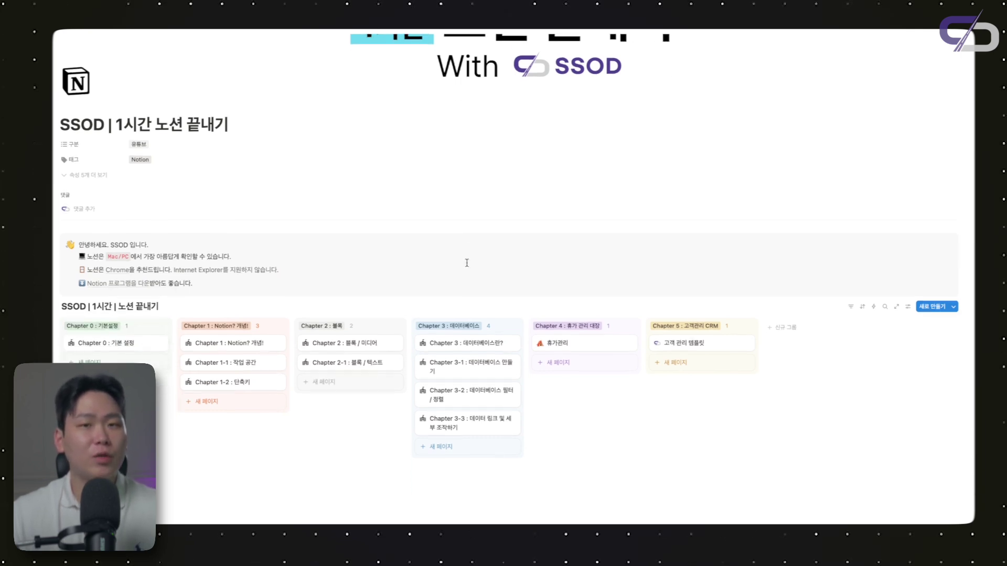
Open the Chapter 1-2 : 단축키 page and select its search-shortcut line
{"action": "left_click", "coordinate": [247, 383]}
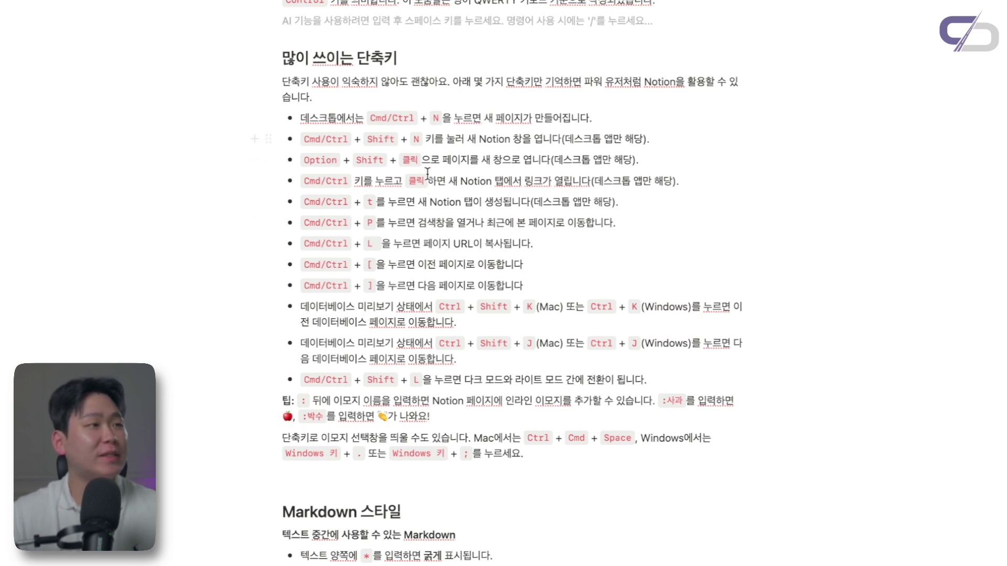
{"action": "double_click", "coordinate": [376, 227]}
{"action": "triple_click", "coordinate": [393, 227]}
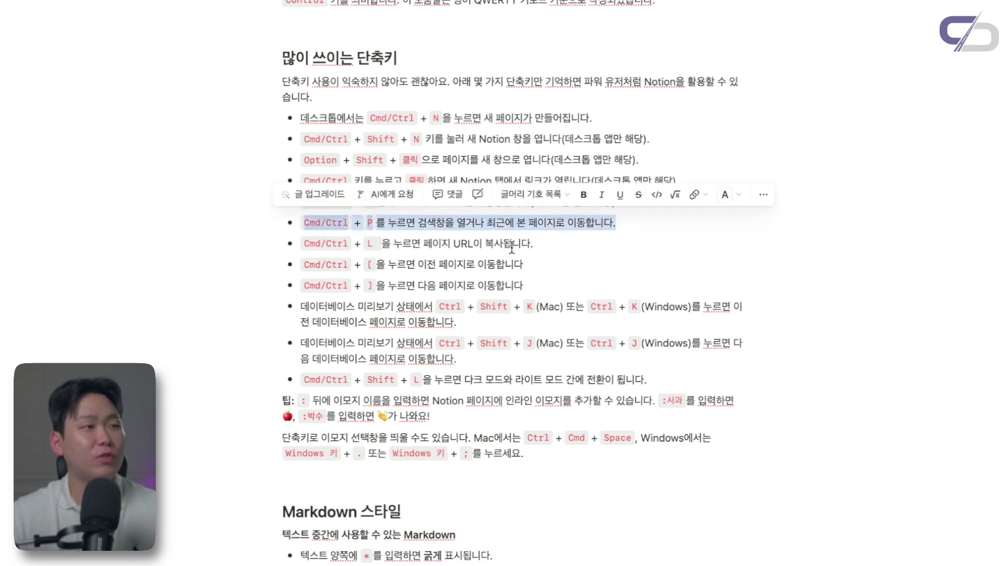
{"action": "left_click", "coordinate": [655, 233]}
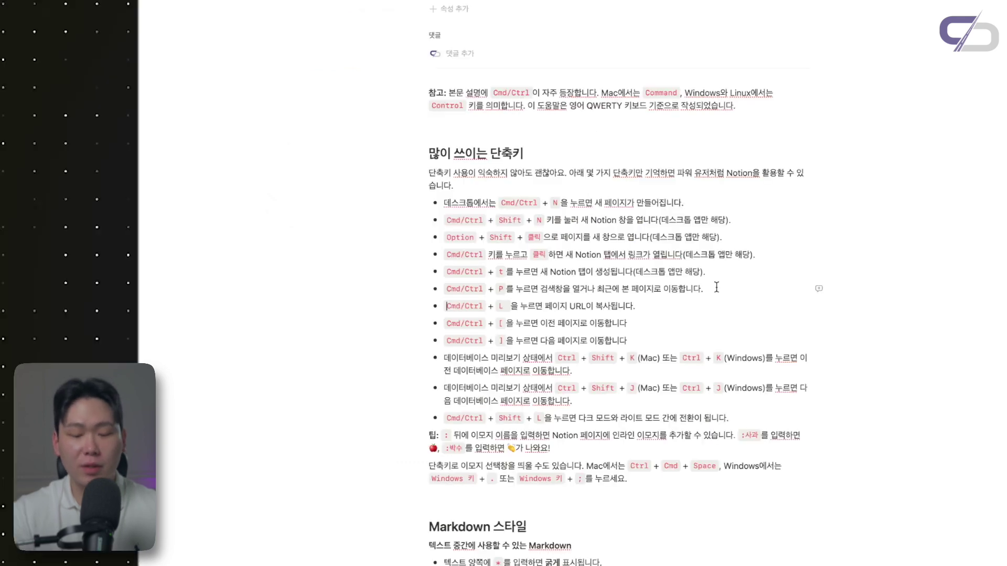
Try the Cmd+P page search, dismiss it, then copy the page link with Cmd+L
{"action": "key", "text": "super+p"}
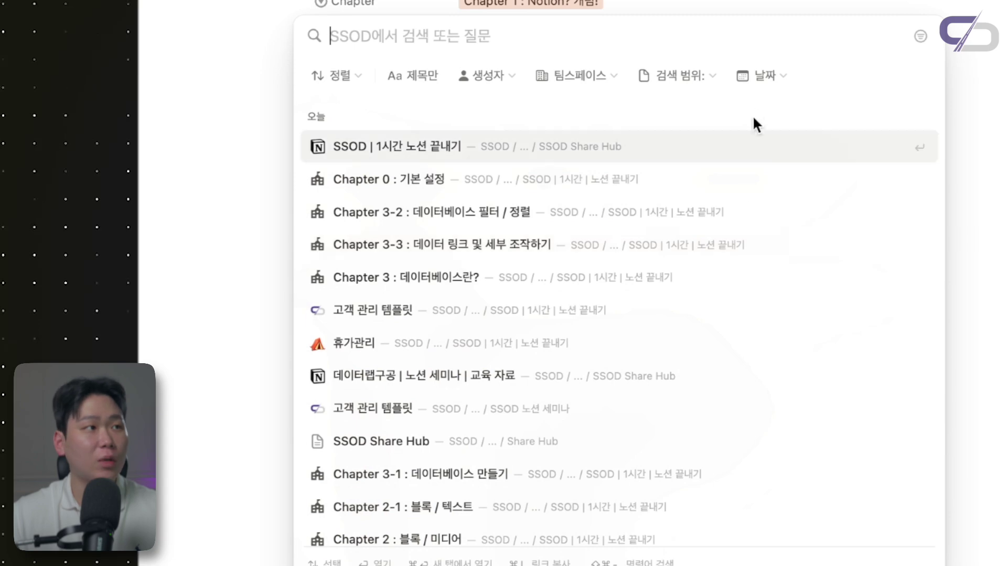
{"action": "key", "text": "Escape"}
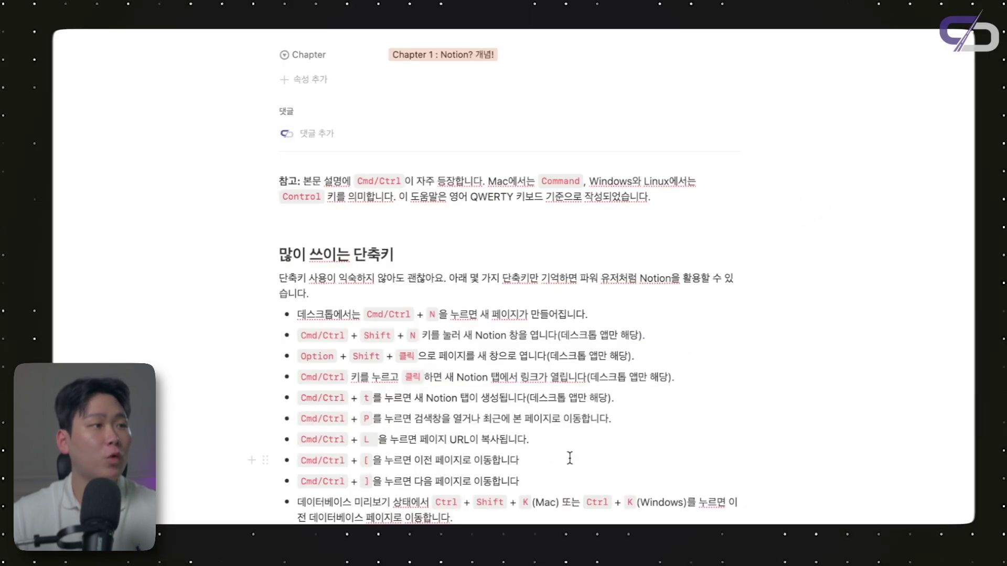
{"action": "left_click", "coordinate": [571, 444]}
{"action": "key", "text": "ctrl+l"}
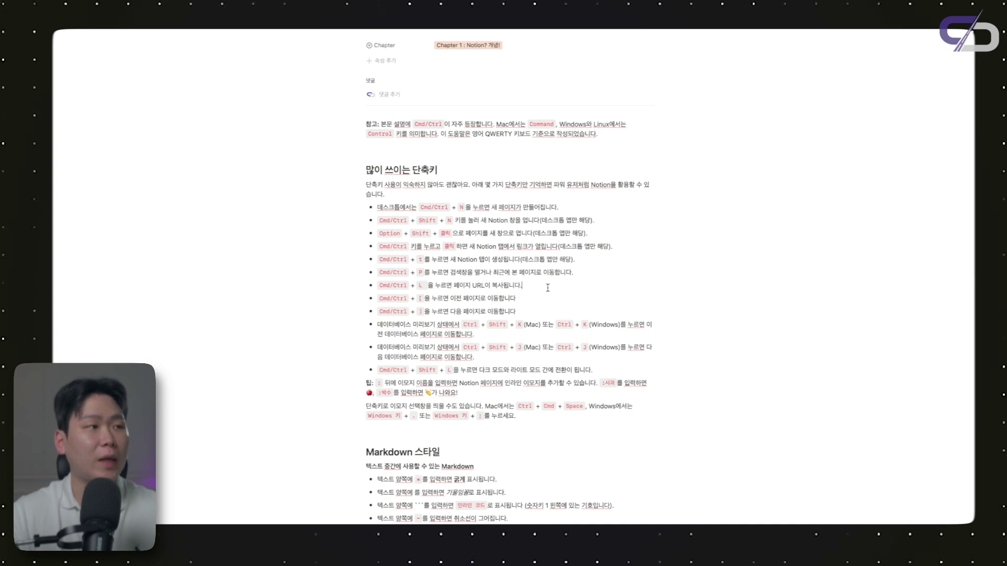
Select the go-back and go-forward shortcut lines in the 많이 쓰이는 단축키 list
{"action": "scroll", "coordinate": [548, 288], "scroll_direction": "up", "scroll_amount": 1}
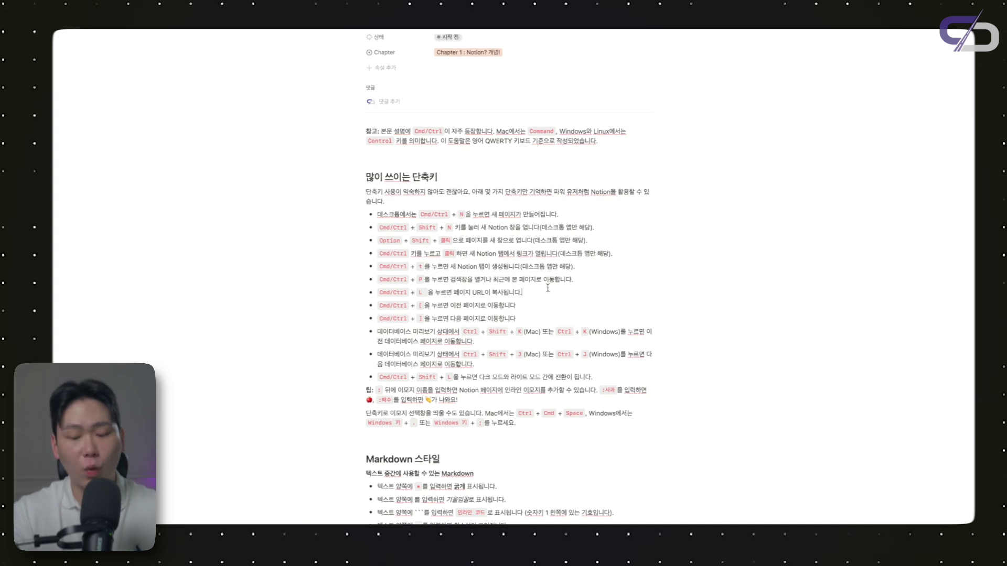
{"action": "triple_click", "coordinate": [466, 309]}
{"action": "triple_click", "coordinate": [464, 319]}
{"action": "left_click", "coordinate": [514, 322]}
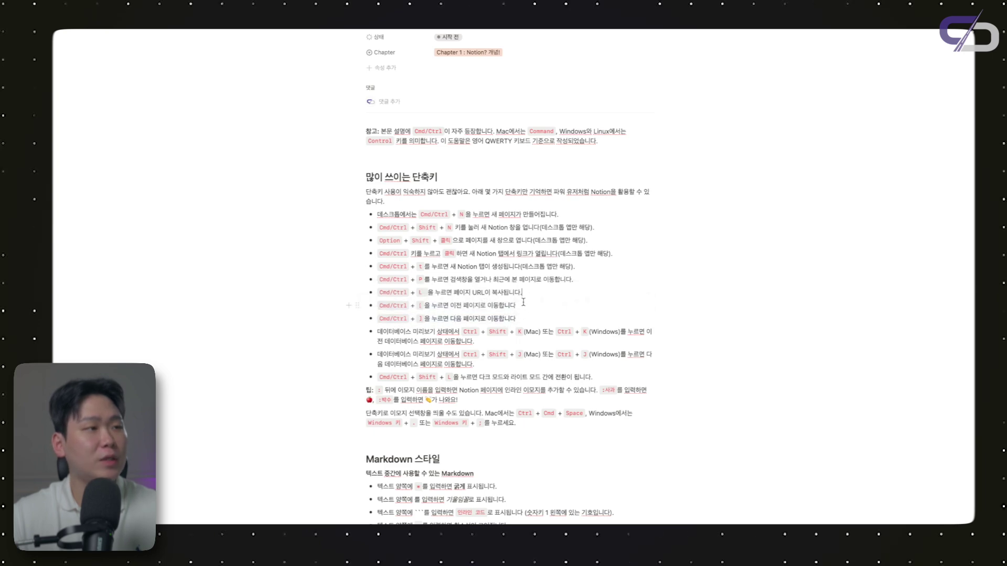
{"action": "left_click", "coordinate": [522, 305]}
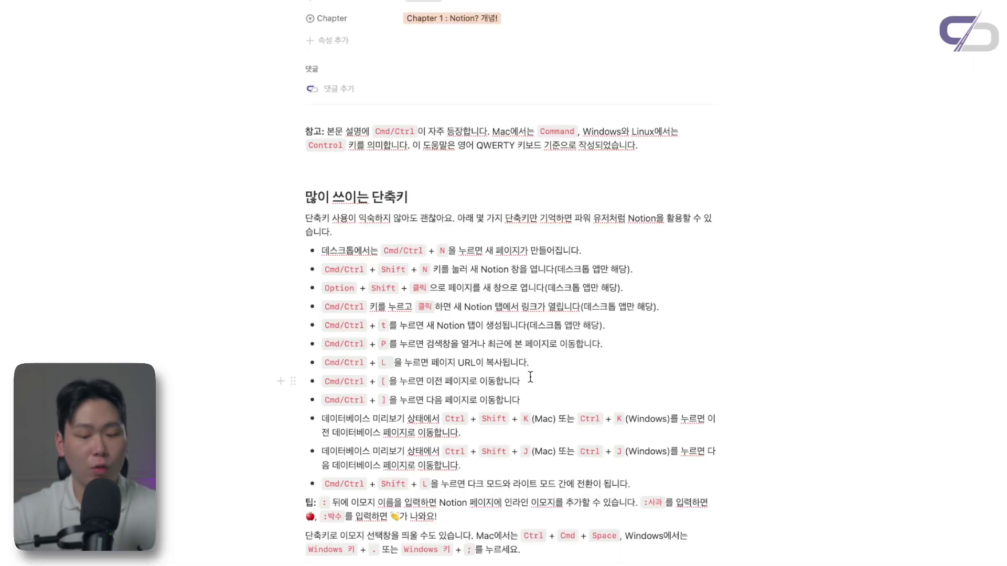
Navigate back and forward twice between the course board and the shortcuts page
{"action": "key", "text": "super+["}
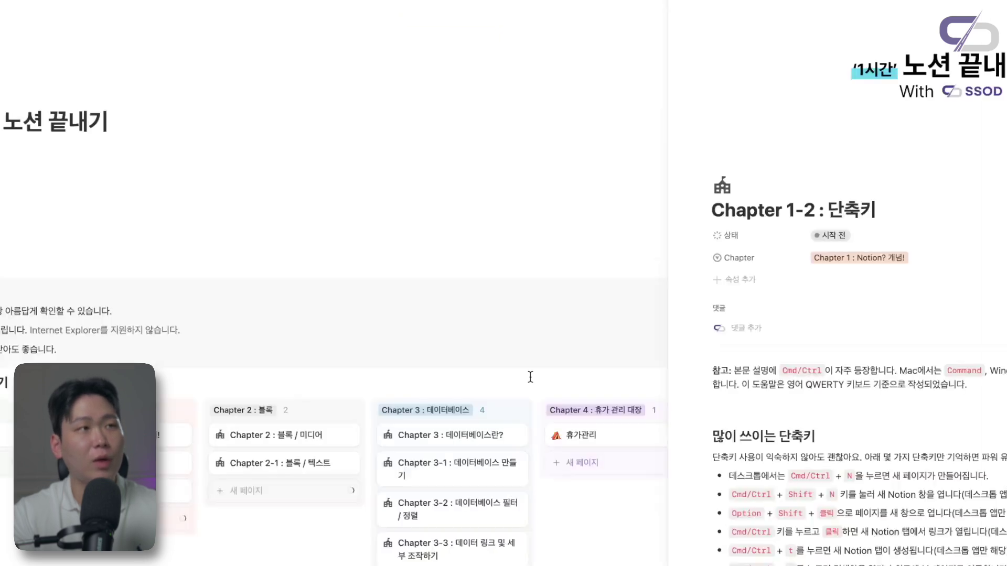
{"action": "key", "text": "super+]"}
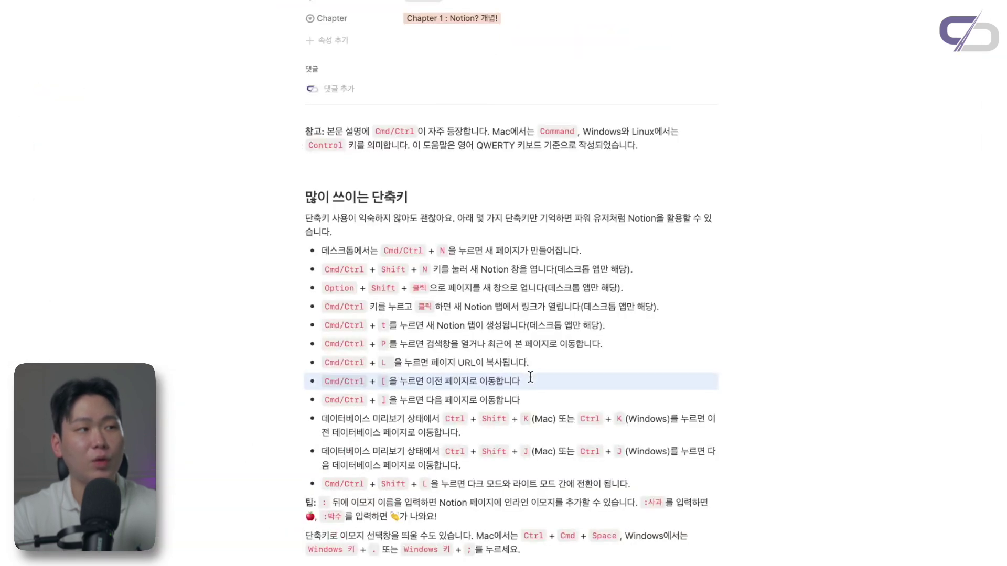
{"action": "key", "text": "super+["}
{"action": "key", "text": "super+]"}
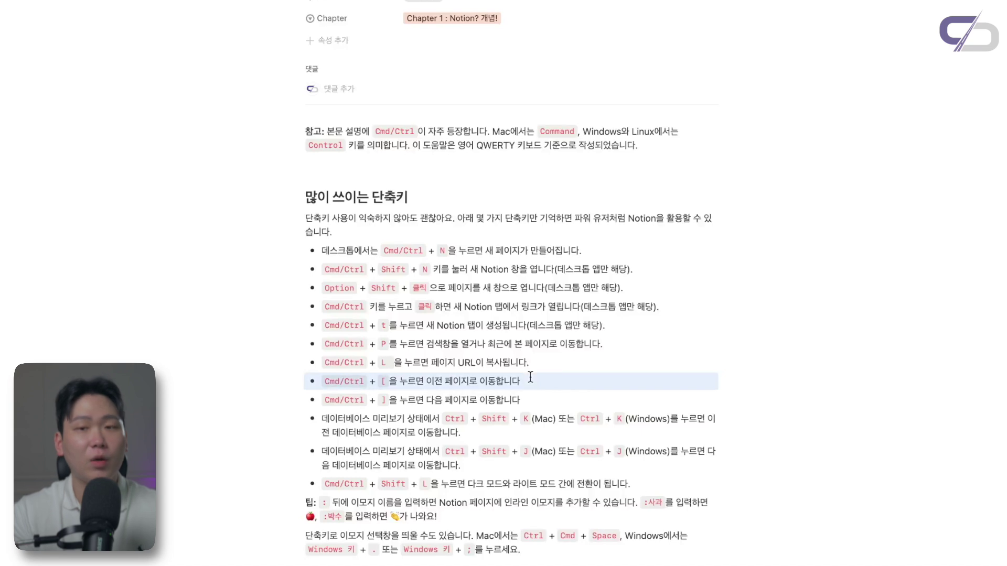
{"action": "left_click", "coordinate": [544, 394]}
{"action": "scroll", "coordinate": [545, 394], "scroll_direction": "down", "scroll_amount": 1}
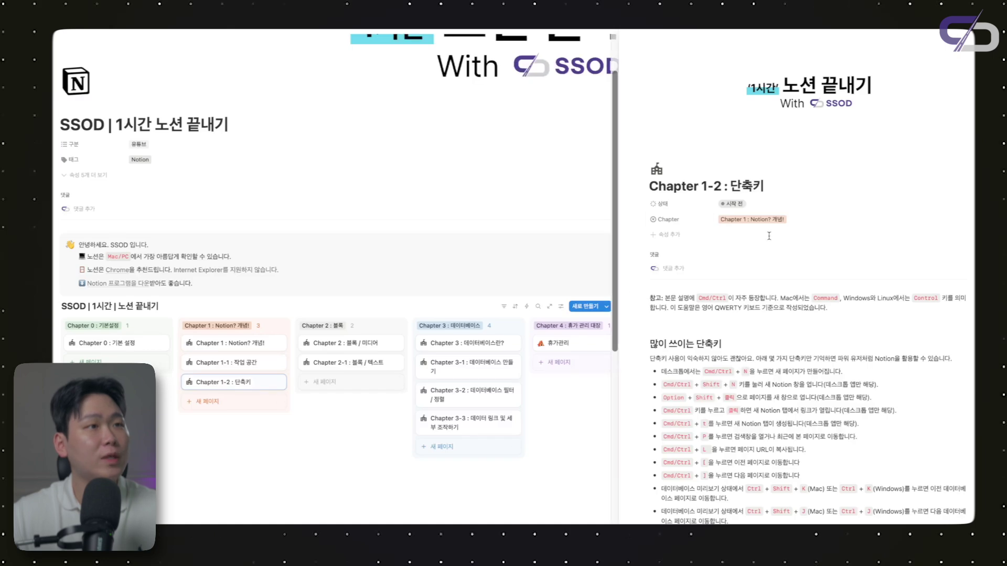
Preview Chapter 1-1, then Chapter 1-2, and expand Chapter 1-2 to a full page with Cmd+Enter
{"action": "scroll", "coordinate": [769, 236], "scroll_direction": "down", "scroll_amount": 1}
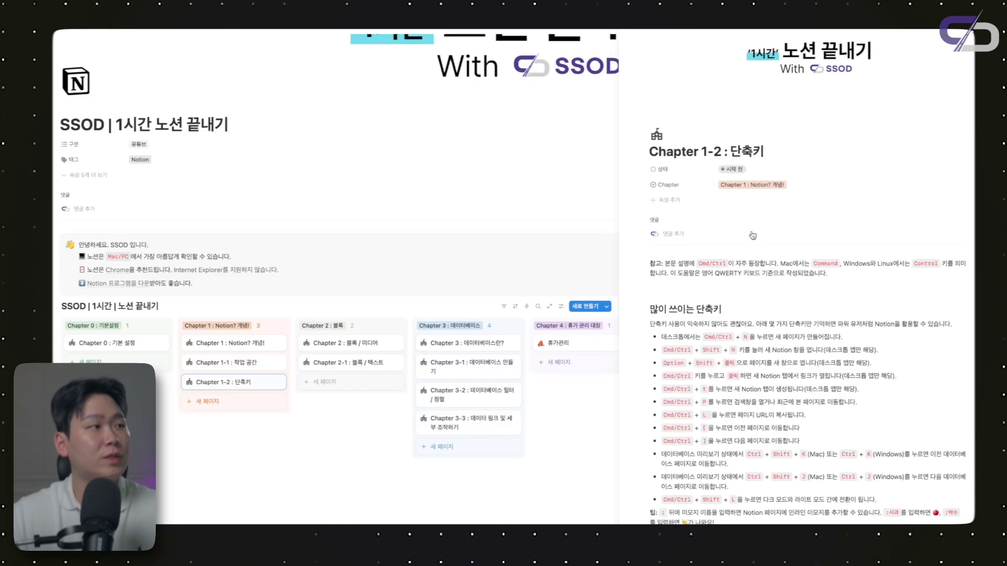
{"action": "left_click", "coordinate": [243, 365]}
{"action": "left_click", "coordinate": [233, 383]}
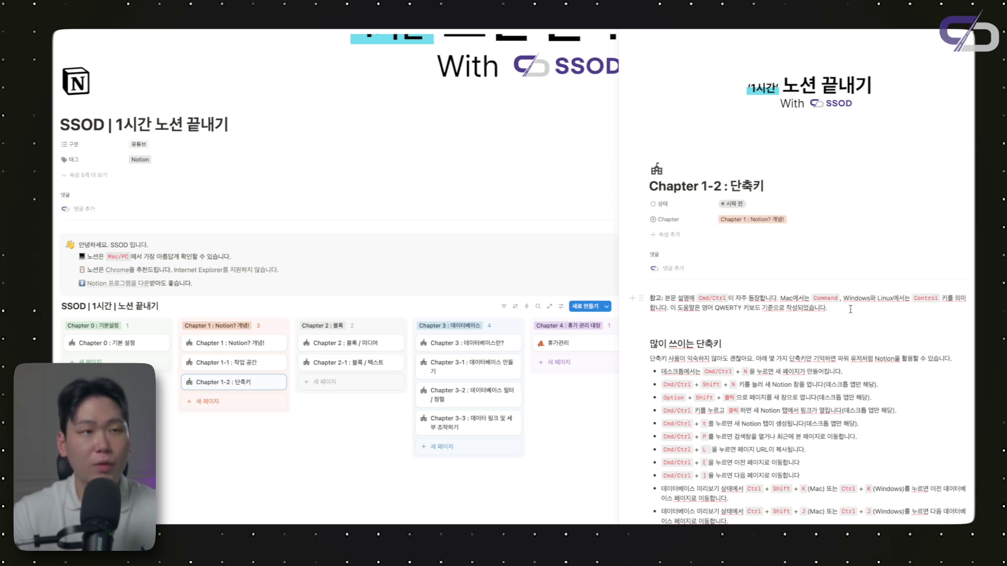
{"action": "key", "text": "ctrl+Return"}
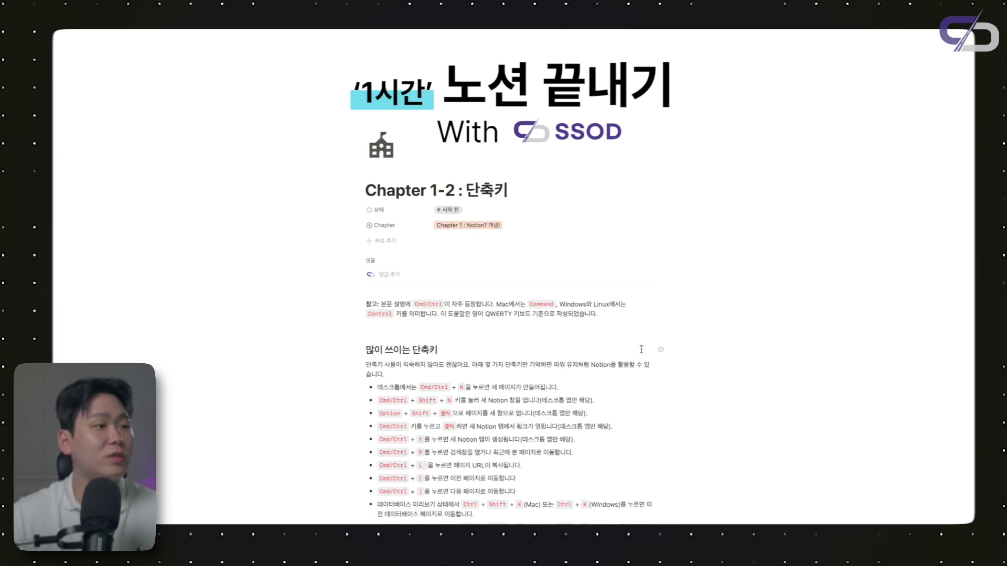
{"action": "scroll", "coordinate": [641, 349], "scroll_direction": "down", "scroll_amount": 6}
{"action": "scroll", "coordinate": [524, 382], "scroll_direction": "down", "scroll_amount": 3}
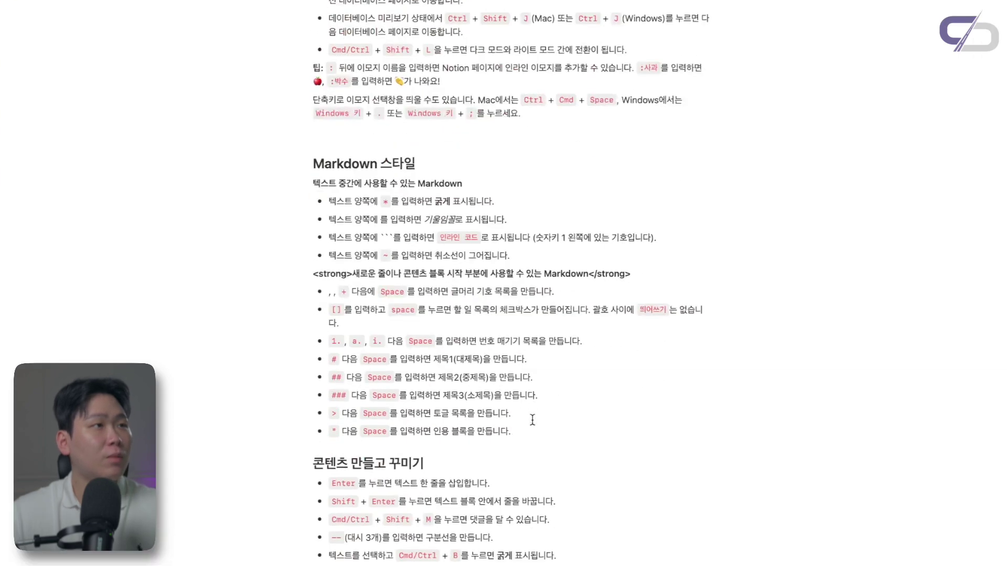
Select the Markdown 스타일 heading and the asterisk in the bold-text bullet
{"action": "scroll", "coordinate": [532, 418], "scroll_direction": "up", "scroll_amount": 1}
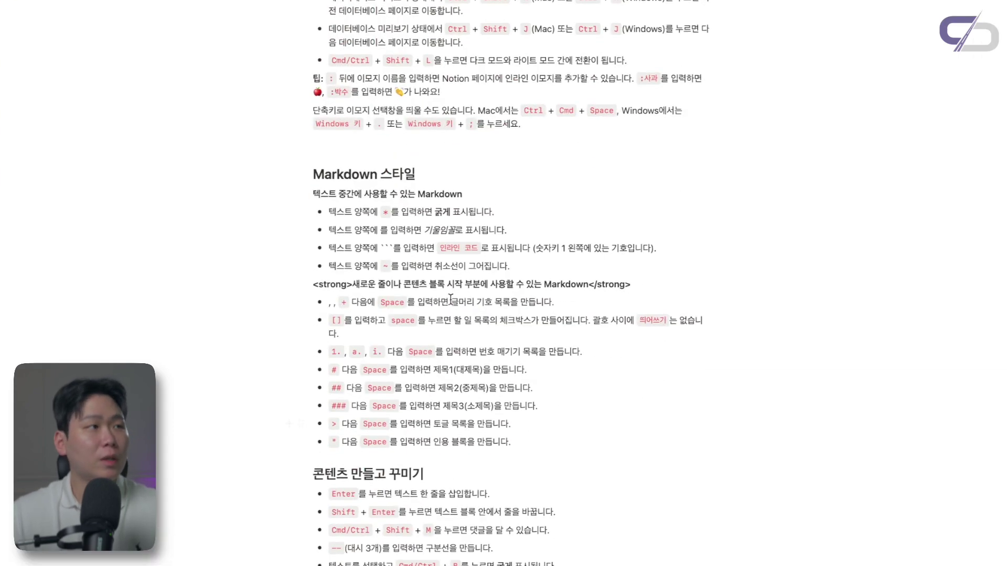
{"action": "triple_click", "coordinate": [376, 174]}
{"action": "left_click", "coordinate": [465, 174]}
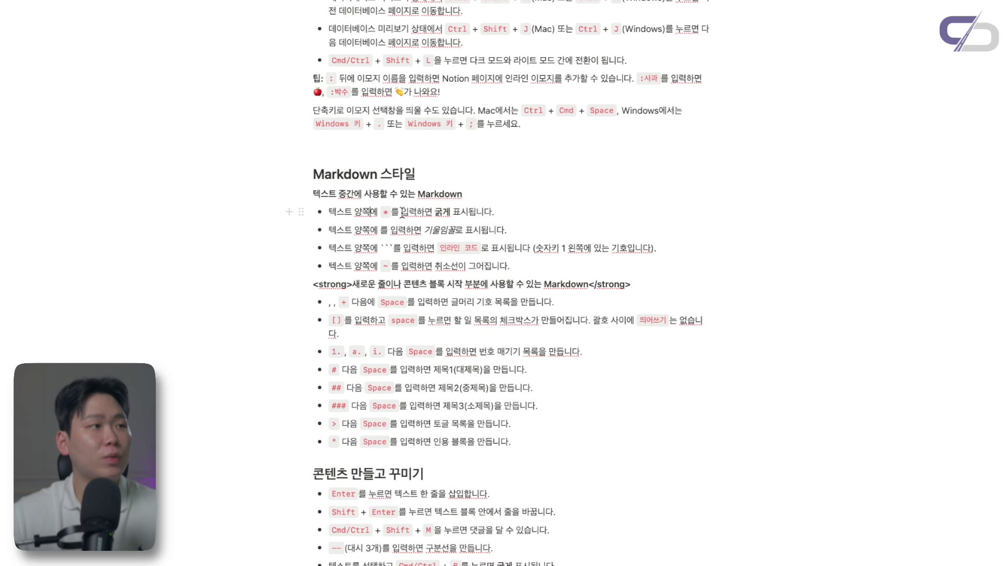
{"action": "left_click_drag", "start_coordinate": [383, 212], "coordinate": [399, 213]}
{"action": "left_click", "coordinate": [403, 213]}
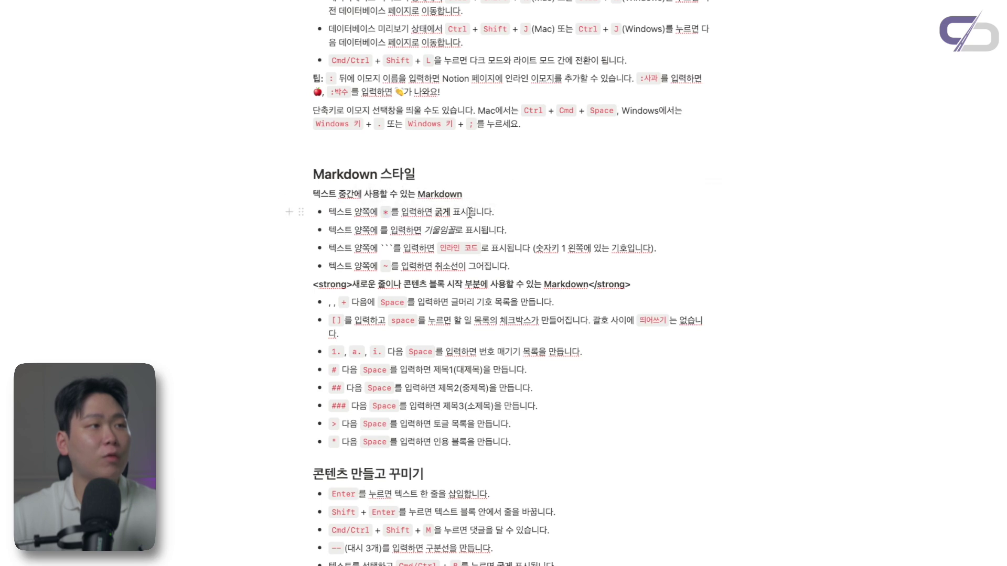
Scroll through the page, then open Chapter 1-1 : 작업 공간 in side peek from the board
{"action": "scroll", "coordinate": [487, 212], "scroll_direction": "down", "scroll_amount": 1}
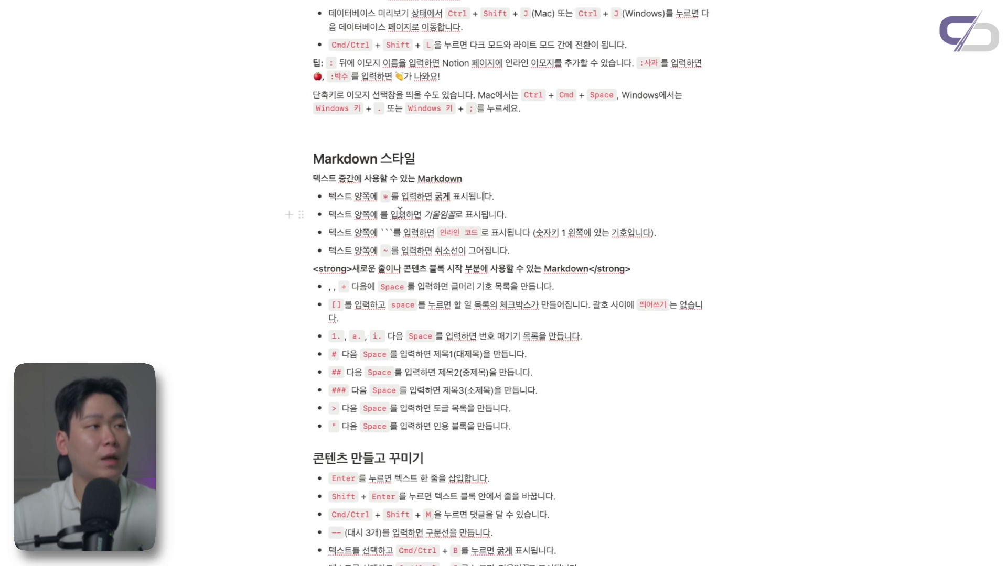
{"action": "scroll", "coordinate": [484, 224], "scroll_direction": "down", "scroll_amount": 1}
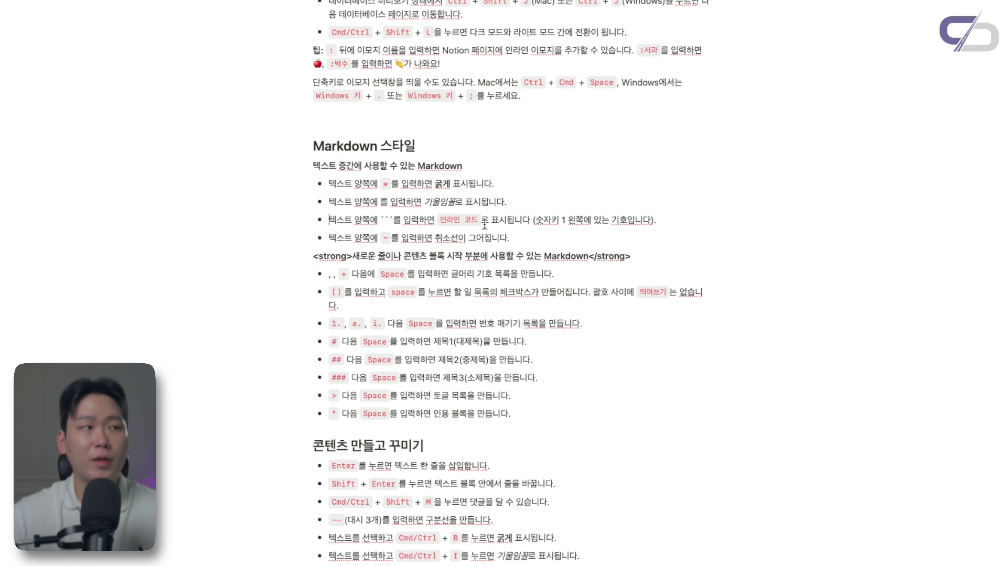
{"action": "scroll", "coordinate": [485, 224], "scroll_direction": "down", "scroll_amount": 3}
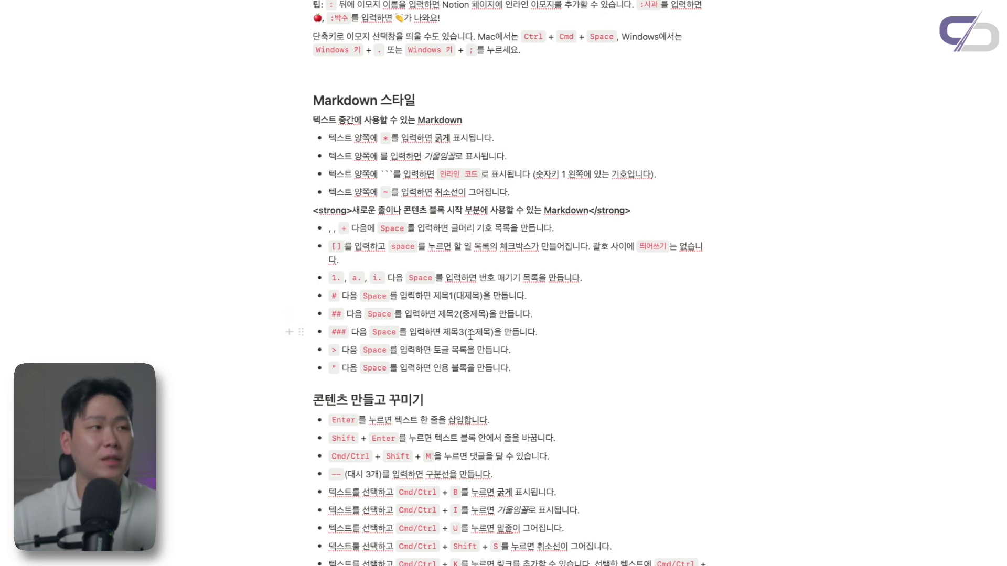
{"action": "scroll", "coordinate": [470, 333], "scroll_direction": "down", "scroll_amount": 2}
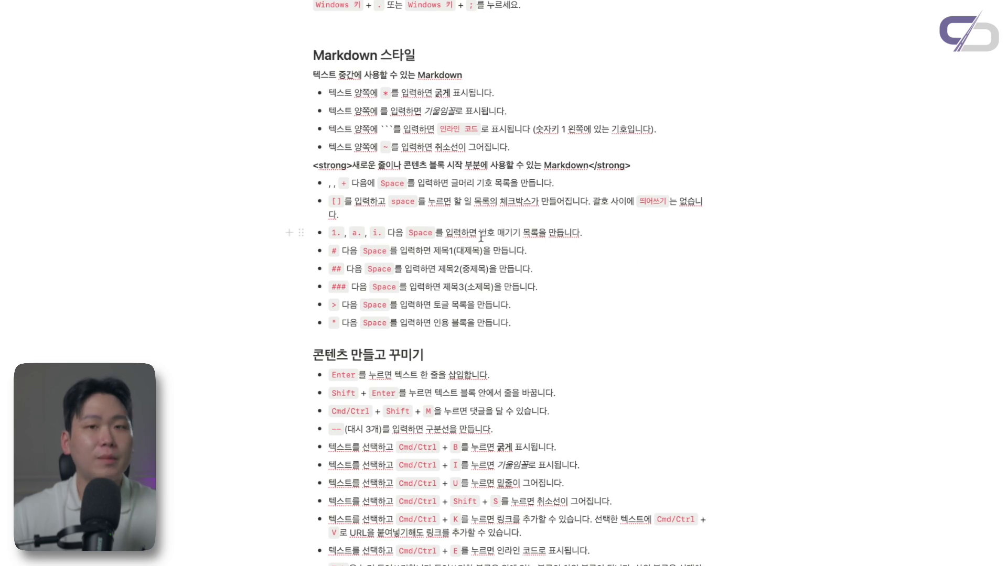
{"action": "scroll", "coordinate": [481, 237], "scroll_direction": "down", "scroll_amount": 5}
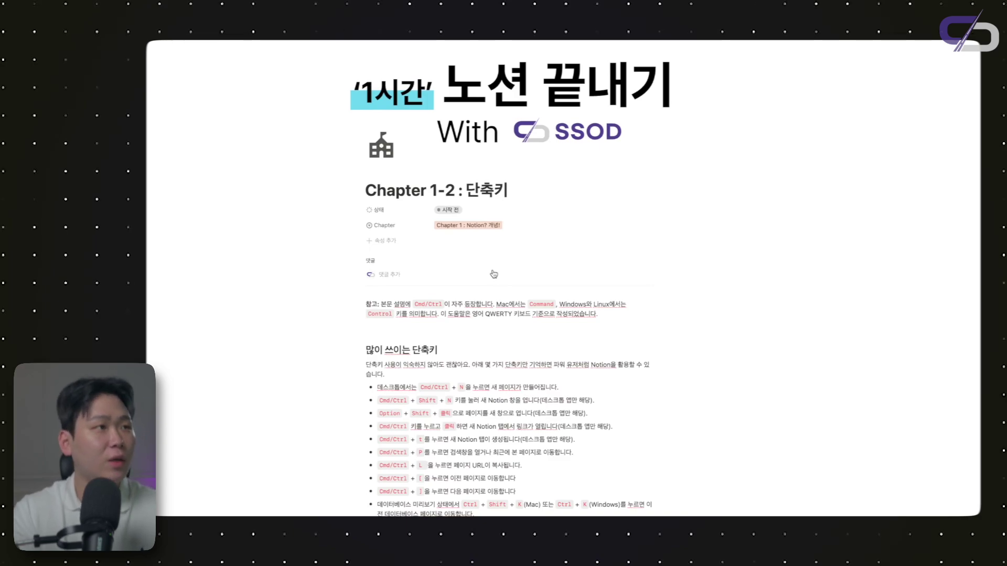
{"action": "scroll", "coordinate": [494, 274], "scroll_direction": "down", "scroll_amount": 15}
{"action": "scroll", "coordinate": [493, 270], "scroll_direction": "down", "scroll_amount": 8}
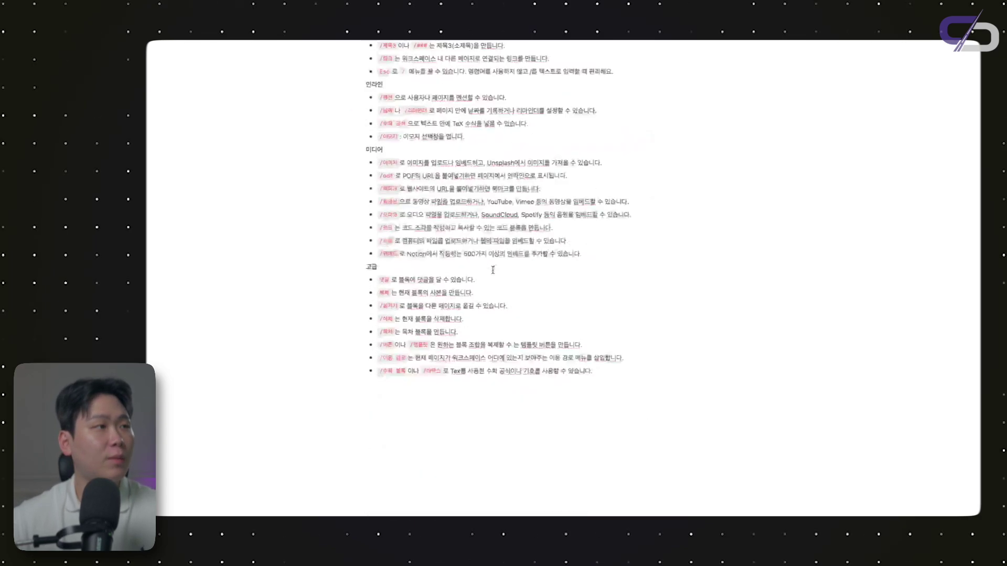
{"action": "scroll", "coordinate": [478, 257], "scroll_direction": "up", "scroll_amount": 20}
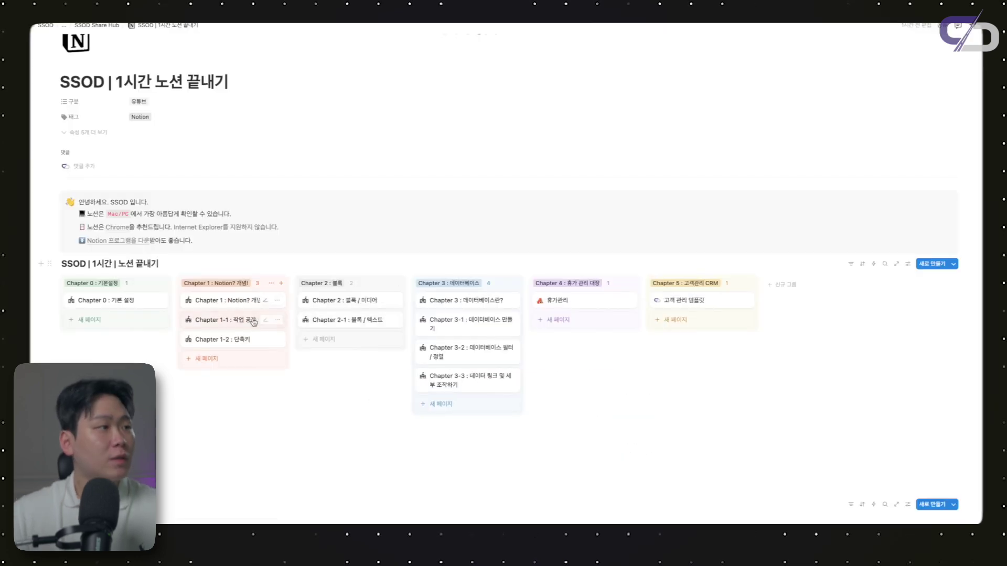
{"action": "left_click", "coordinate": [253, 321]}
{"action": "scroll", "coordinate": [759, 302], "scroll_direction": "down", "scroll_amount": 1}
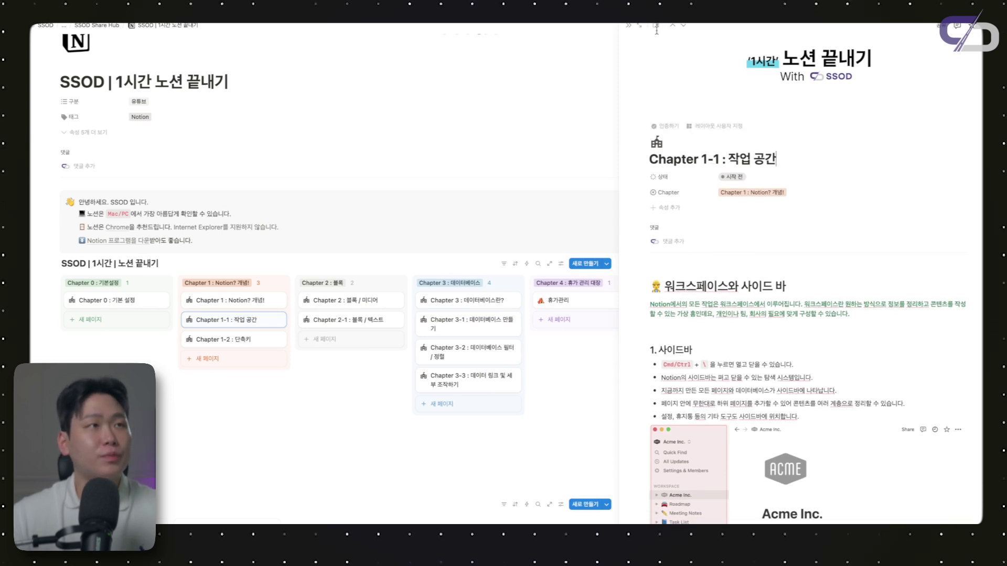
Expand Chapter 1-1 to a full page, show the sidebar with Cmd+\ and widen it
{"action": "left_click", "coordinate": [638, 26]}
{"action": "scroll", "coordinate": [520, 282], "scroll_direction": "down", "scroll_amount": 3}
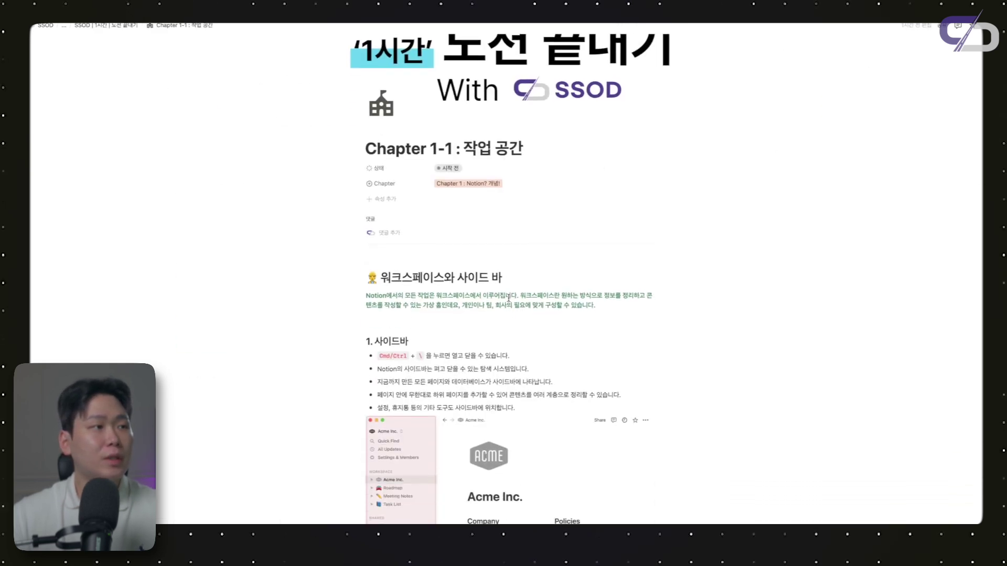
{"action": "key", "text": "ctrl+backslash"}
{"action": "key", "text": "ctrl+backslash"}
{"action": "key", "text": "ctrl+backslash"}
{"action": "key", "text": "ctrl+backslash"}
{"action": "key", "text": "ctrl+backslash"}
{"action": "key", "text": "ctrl+backslash"}
{"action": "key", "text": "ctrl+backslash"}
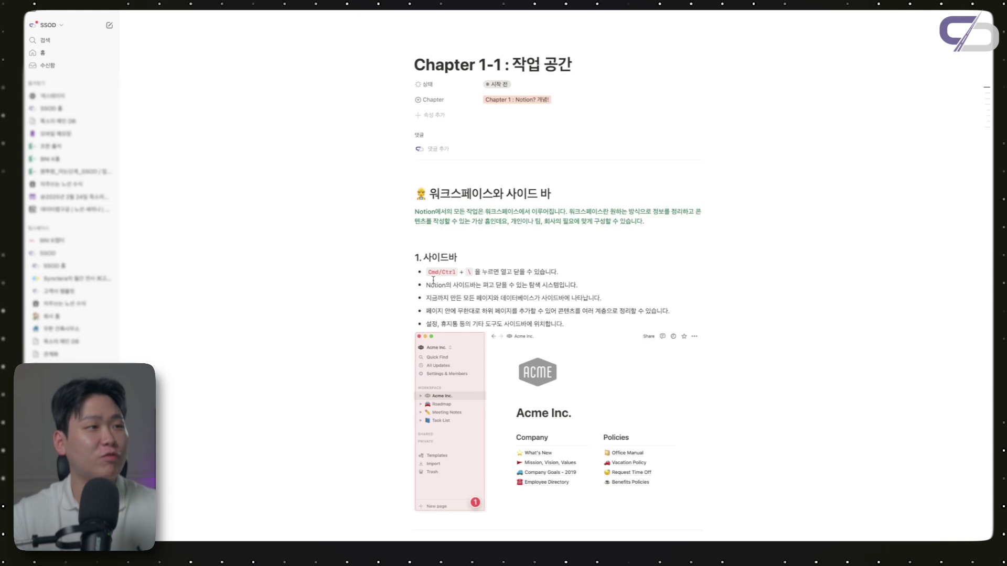
{"action": "left_click_drag", "start_coordinate": [118, 235], "coordinate": [190, 235]}
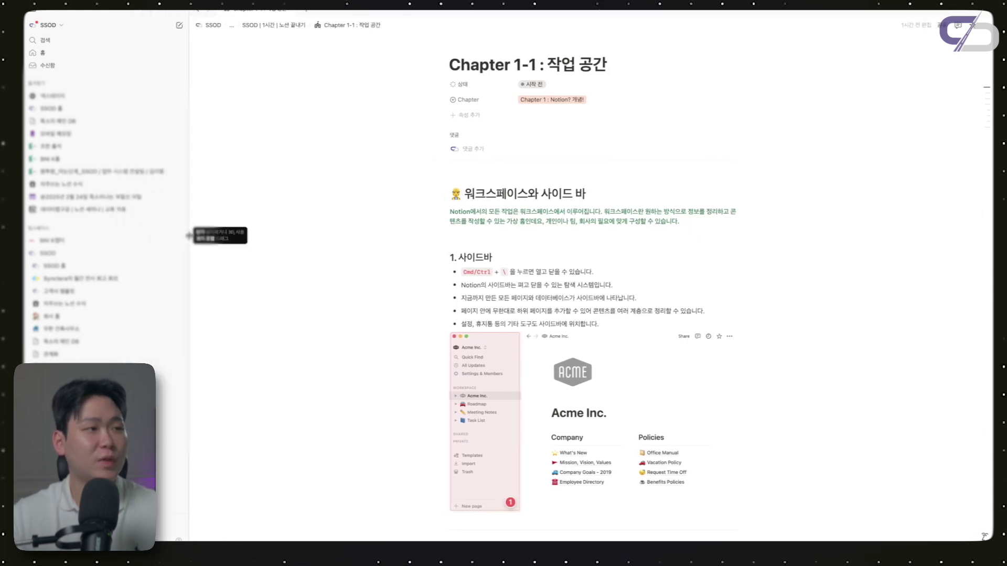
{"action": "left_click", "coordinate": [520, 323]}
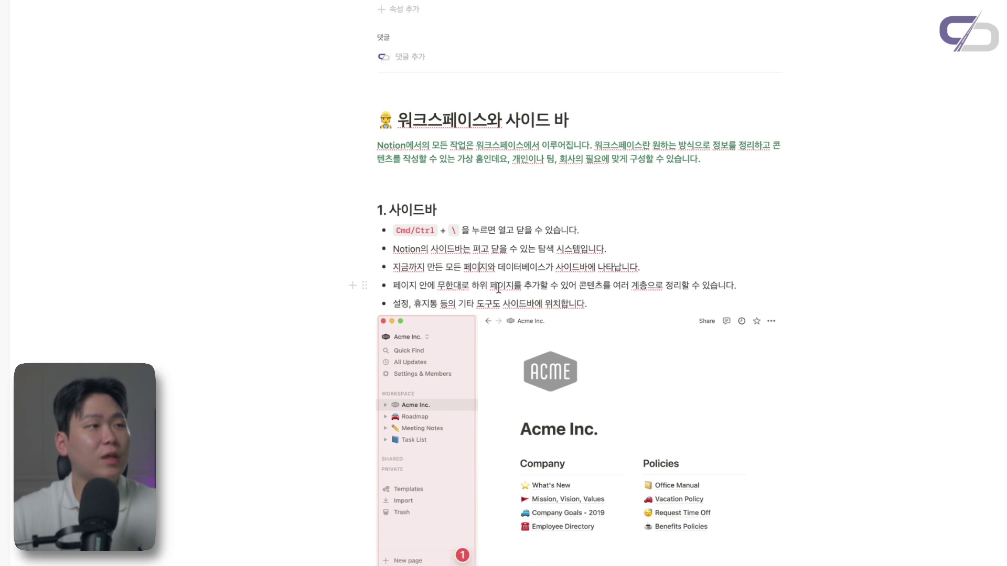
Scroll to the 2. 편집기 section and place the caret in its first bullet
{"action": "scroll", "coordinate": [498, 288], "scroll_direction": "down", "scroll_amount": 1}
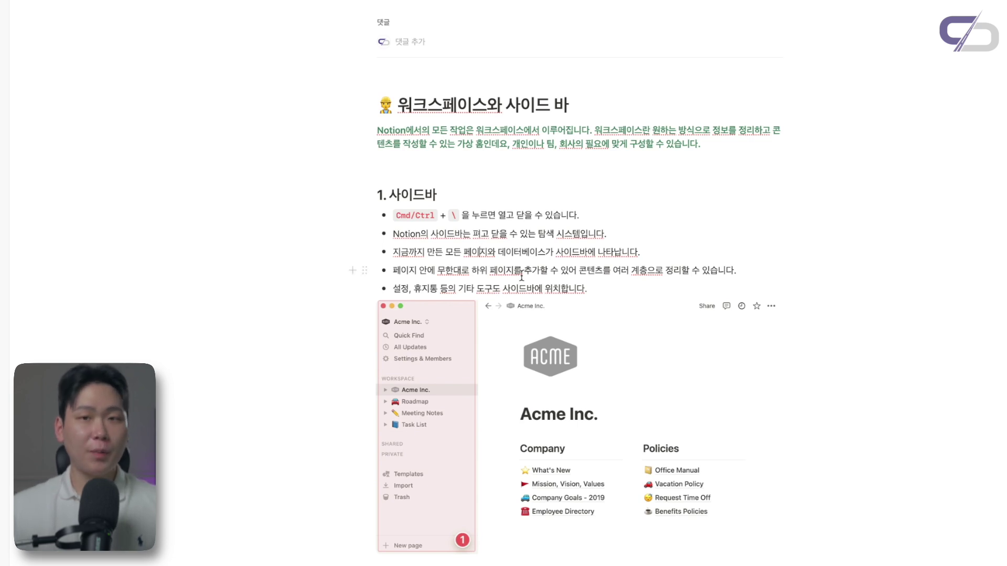
{"action": "scroll", "coordinate": [521, 275], "scroll_direction": "down", "scroll_amount": 2}
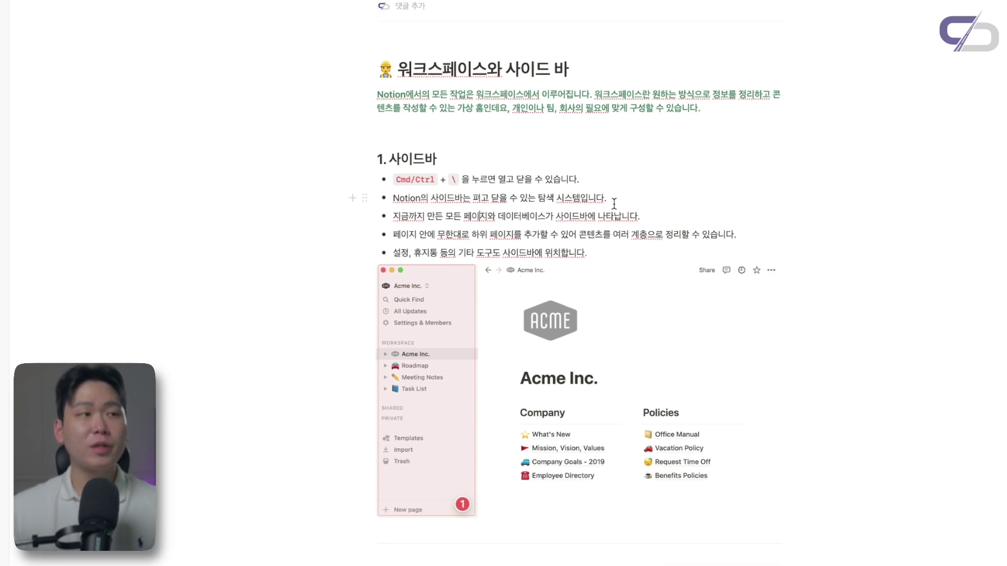
{"action": "scroll", "coordinate": [554, 217], "scroll_direction": "down", "scroll_amount": 1}
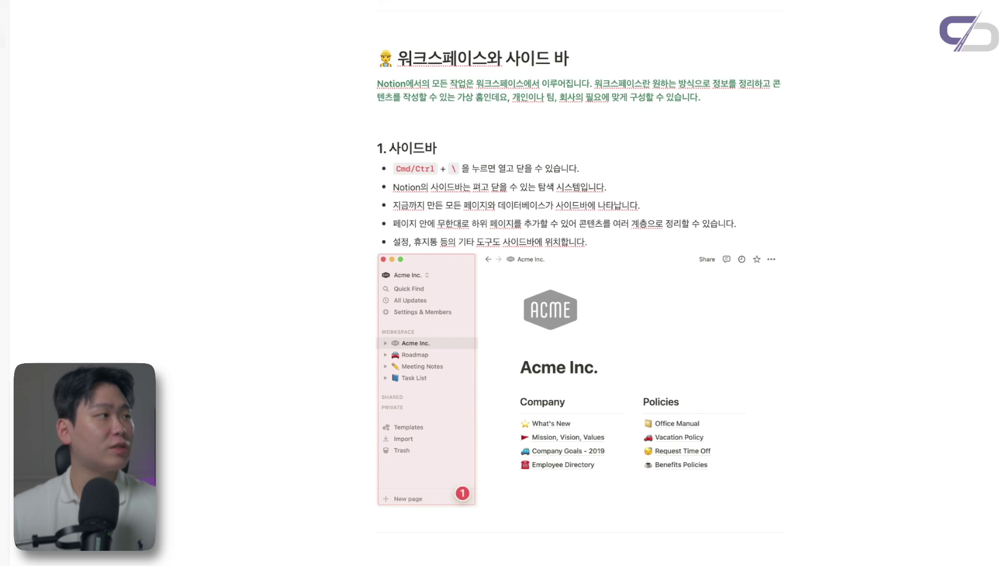
{"action": "scroll", "coordinate": [505, 231], "scroll_direction": "down", "scroll_amount": 9}
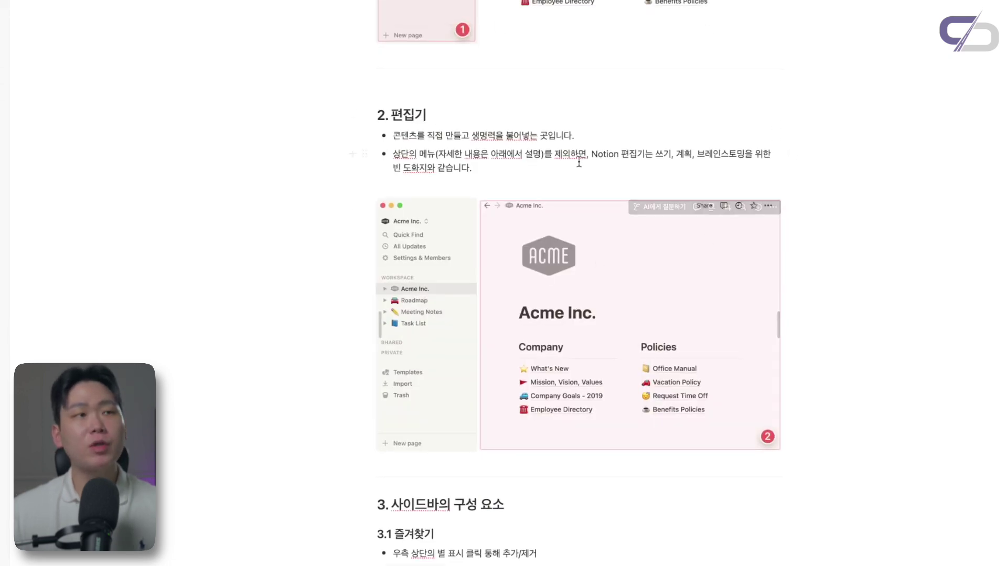
{"action": "left_click", "coordinate": [521, 85]}
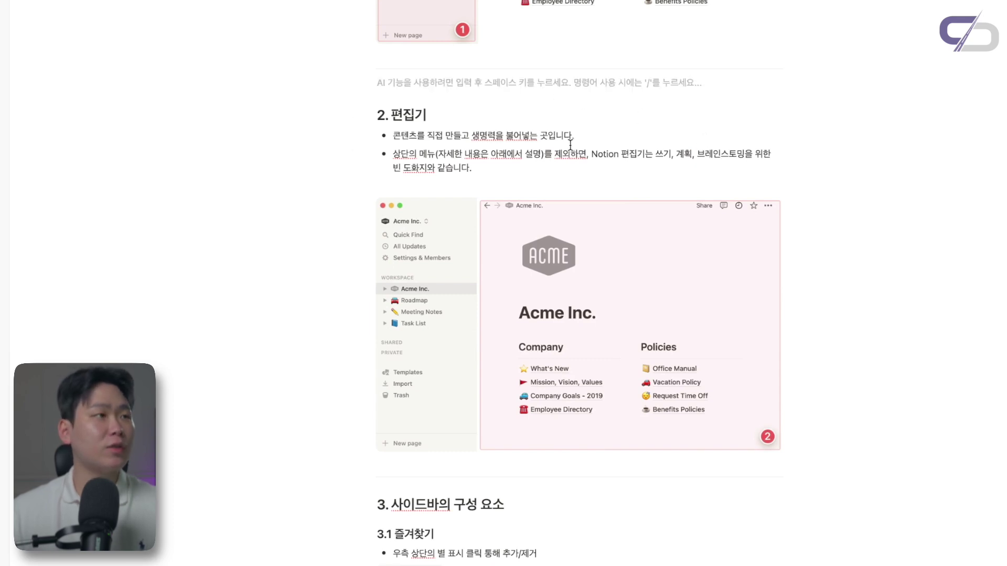
{"action": "scroll", "coordinate": [570, 145], "scroll_direction": "up", "scroll_amount": 1}
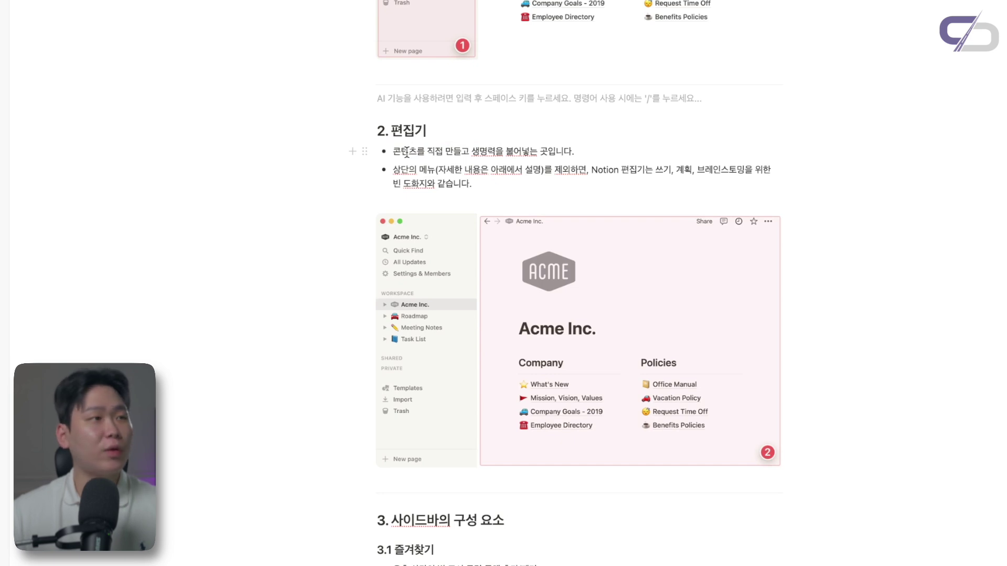
{"action": "left_click", "coordinate": [409, 152]}
{"action": "scroll", "coordinate": [466, 156], "scroll_direction": "down", "scroll_amount": 1}
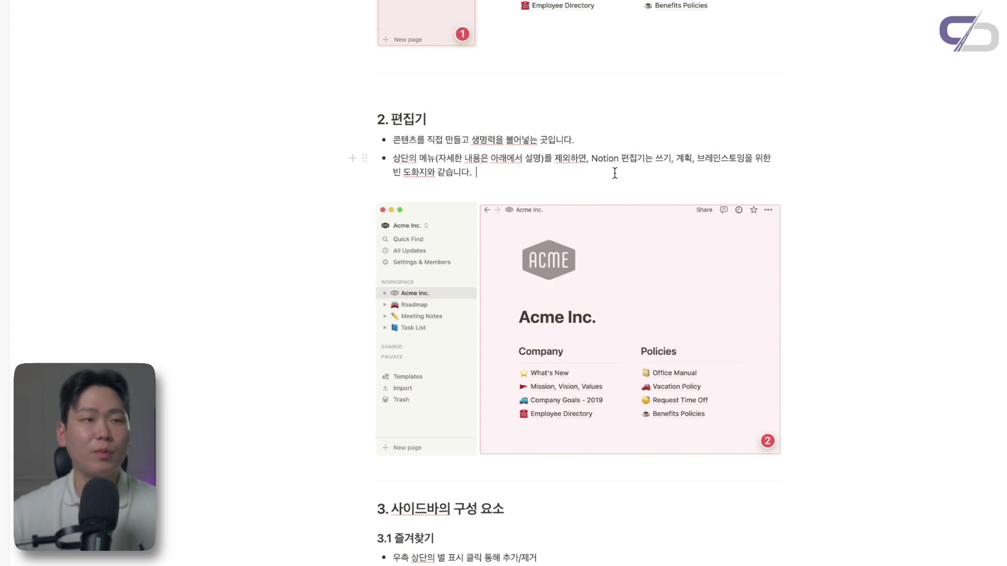
{"action": "scroll", "coordinate": [499, 150], "scroll_direction": "down", "scroll_amount": 6}
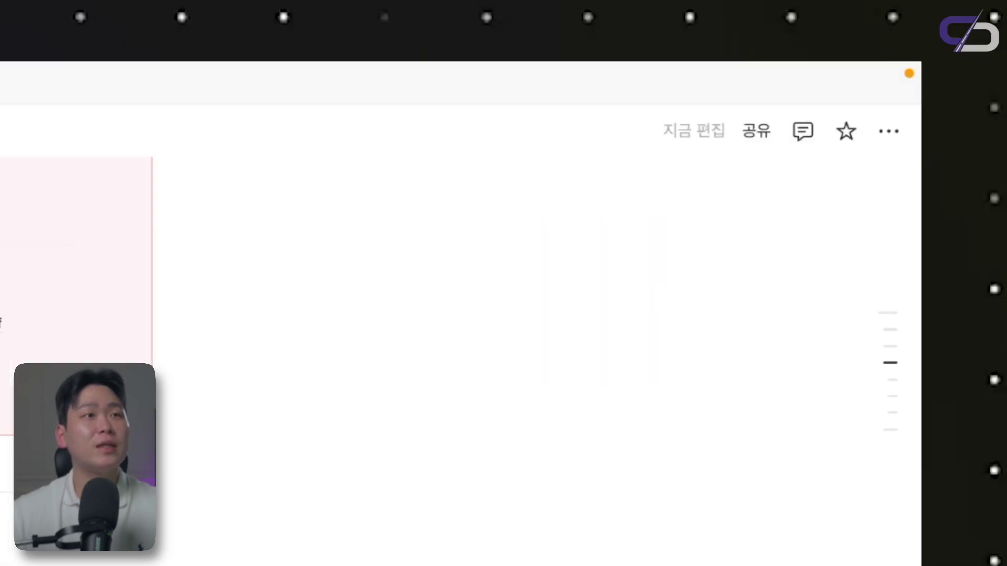
Star the Chapter 1-1 : 작업 공간 page, toggling it a few times and leaving it favourited
{"action": "left_click", "coordinate": [847, 132]}
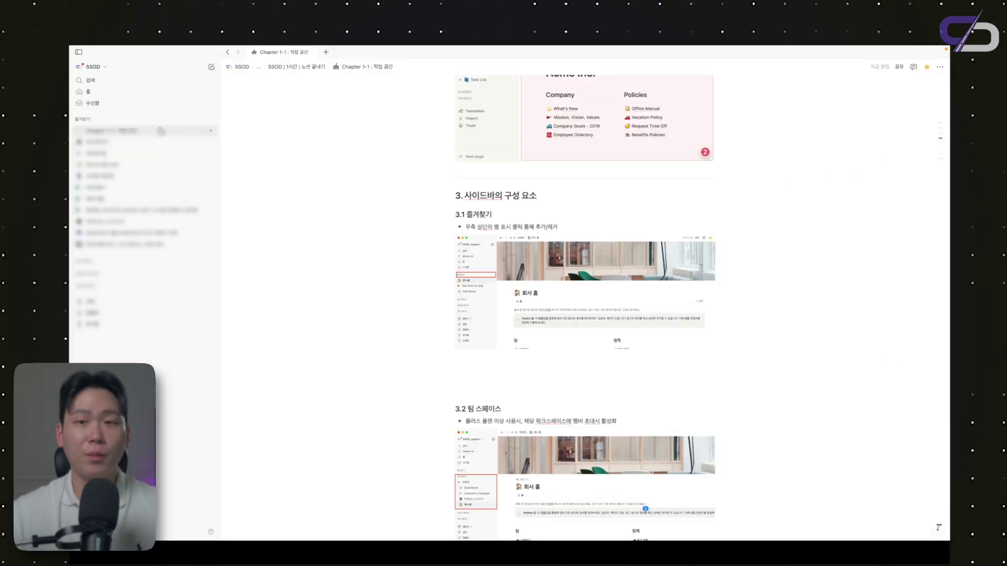
{"action": "left_click", "coordinate": [926, 67]}
{"action": "left_click", "coordinate": [927, 67]}
{"action": "left_click", "coordinate": [927, 67]}
{"action": "left_click", "coordinate": [927, 69]}
{"action": "scroll", "coordinate": [508, 152], "scroll_direction": "down", "scroll_amount": 5}
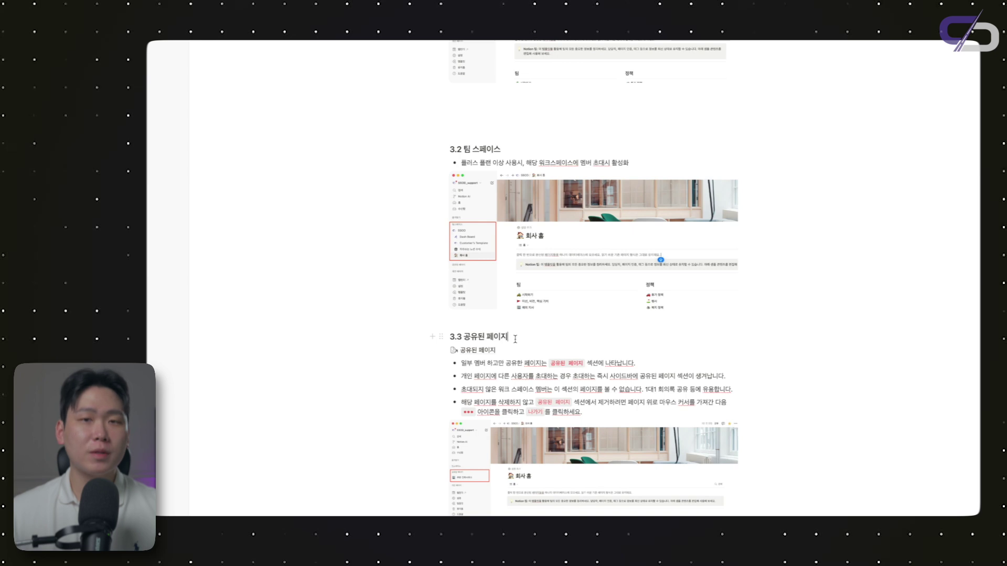
Scroll down and open the 공유된 페이지 subpage
{"action": "scroll", "coordinate": [515, 338], "scroll_direction": "down", "scroll_amount": 1}
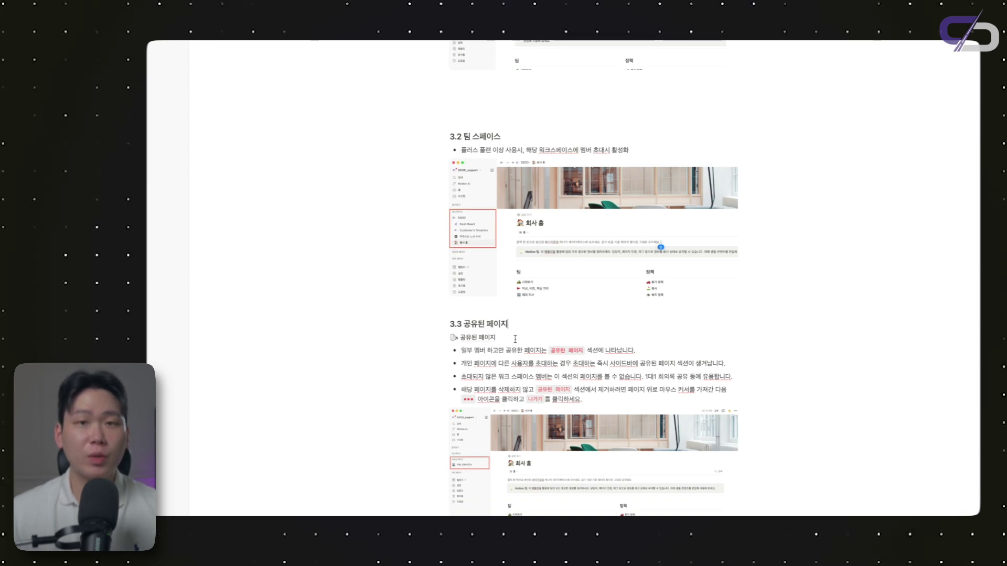
{"action": "scroll", "coordinate": [515, 339], "scroll_direction": "down", "scroll_amount": 1}
{"action": "left_click", "coordinate": [475, 328]}
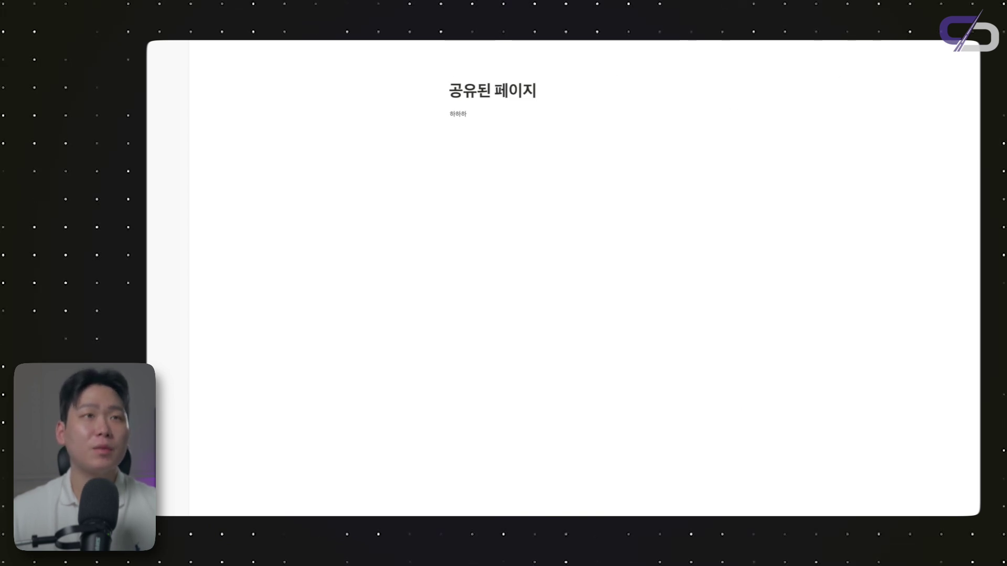
In Share, add a suggested person and remove the second member with 제거
{"action": "left_click", "coordinate": [878, 62]}
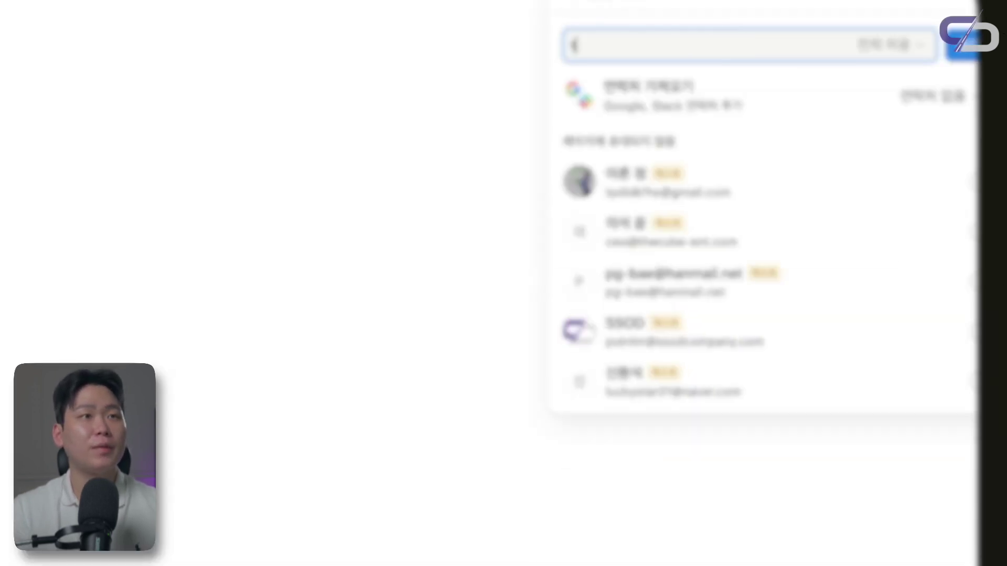
{"action": "left_click", "coordinate": [916, 193]}
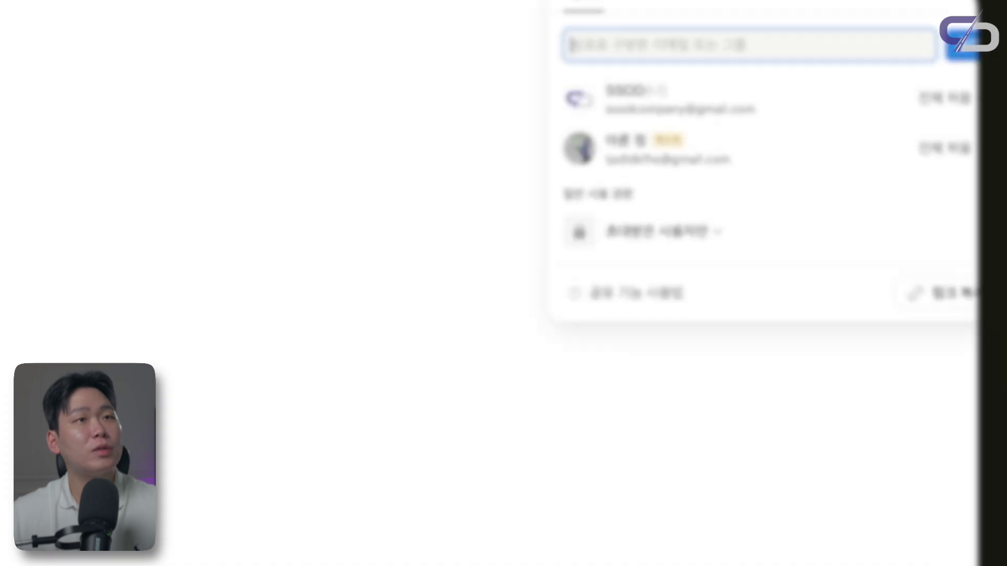
{"action": "left_click", "coordinate": [955, 146]}
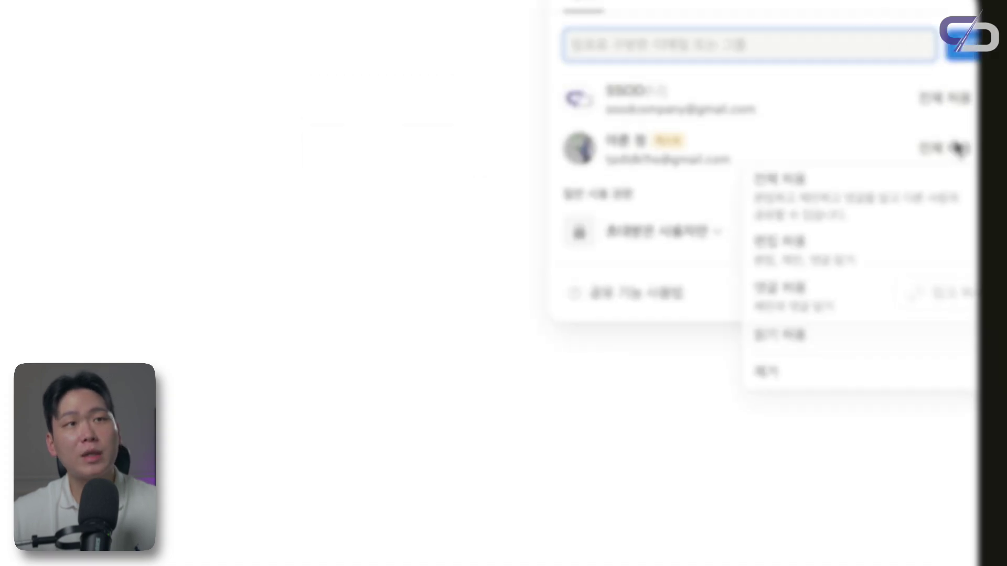
{"action": "left_click", "coordinate": [806, 382]}
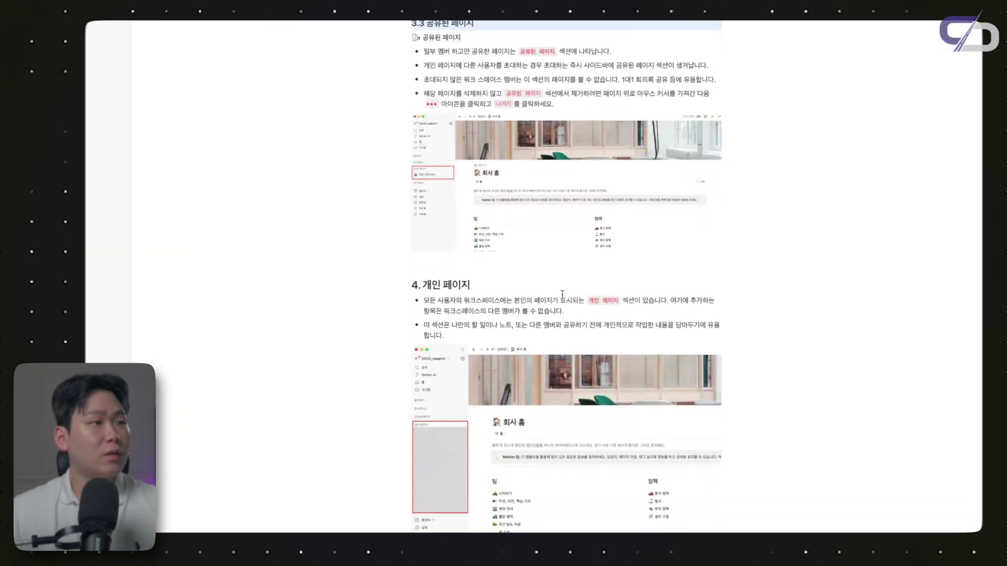
Scroll to 4. 개인 페이지 and expand the sidebar's personal pages list (Meeting, Task Manager)
{"action": "scroll", "coordinate": [455, 259], "scroll_direction": "down", "scroll_amount": 3}
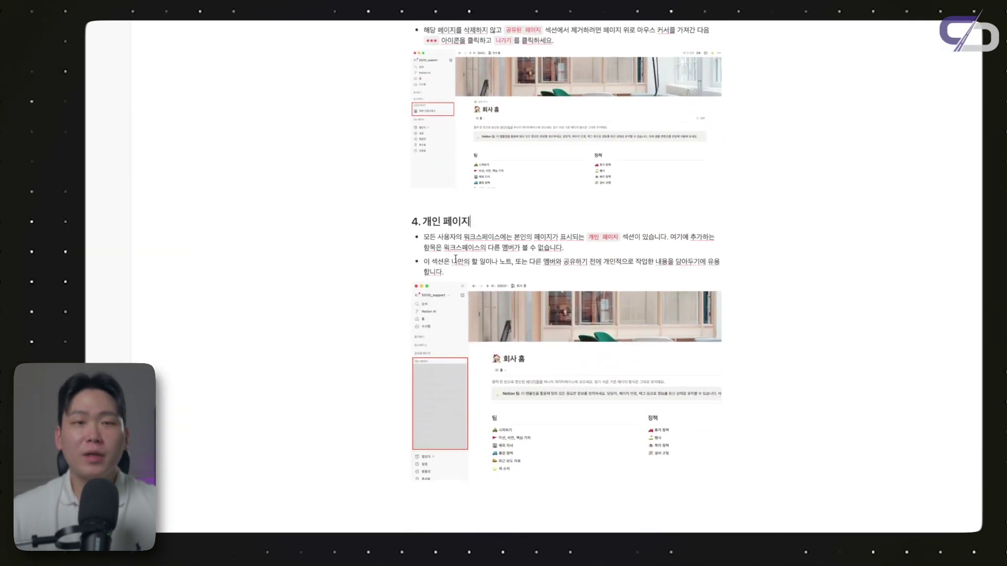
{"action": "scroll", "coordinate": [455, 259], "scroll_direction": "down", "scroll_amount": 1}
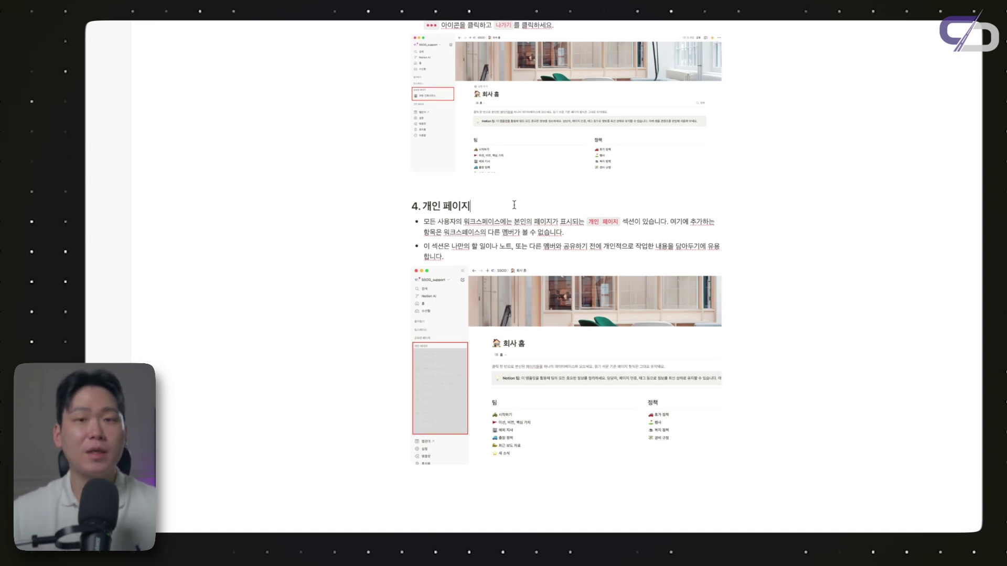
{"action": "scroll", "coordinate": [514, 204], "scroll_direction": "down", "scroll_amount": 1}
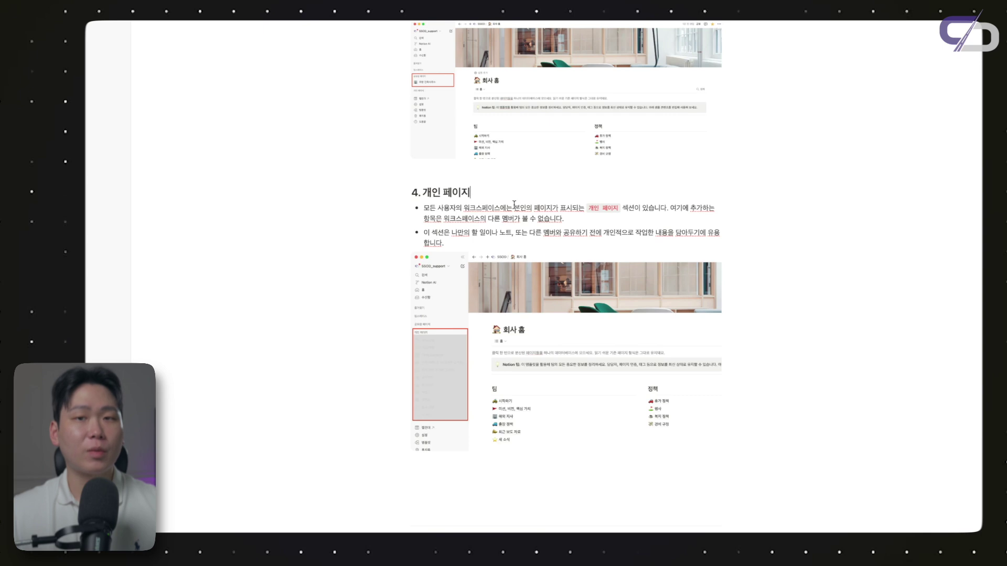
{"action": "scroll", "coordinate": [519, 203], "scroll_direction": "up", "scroll_amount": 1}
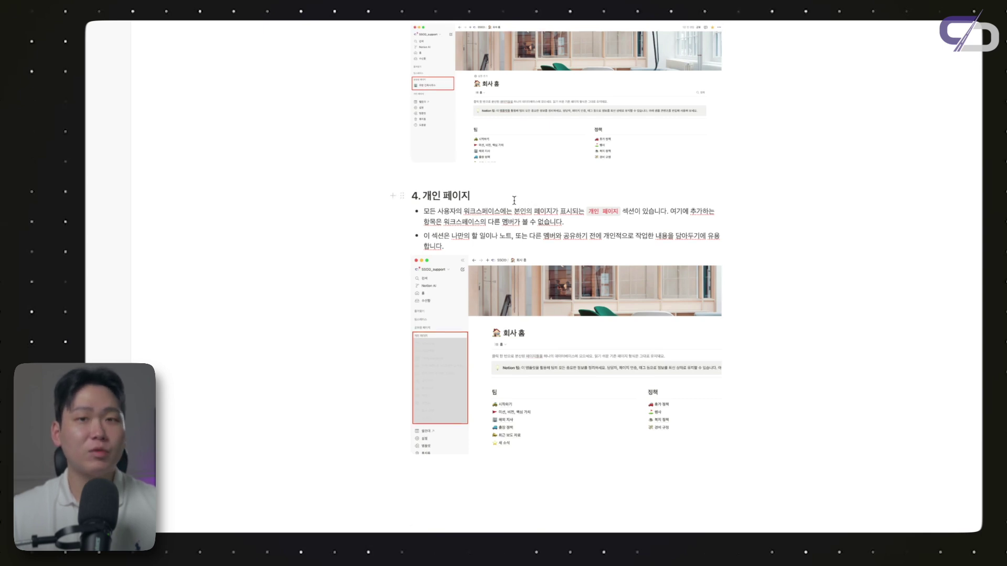
{"action": "scroll", "coordinate": [514, 201], "scroll_direction": "down", "scroll_amount": 1}
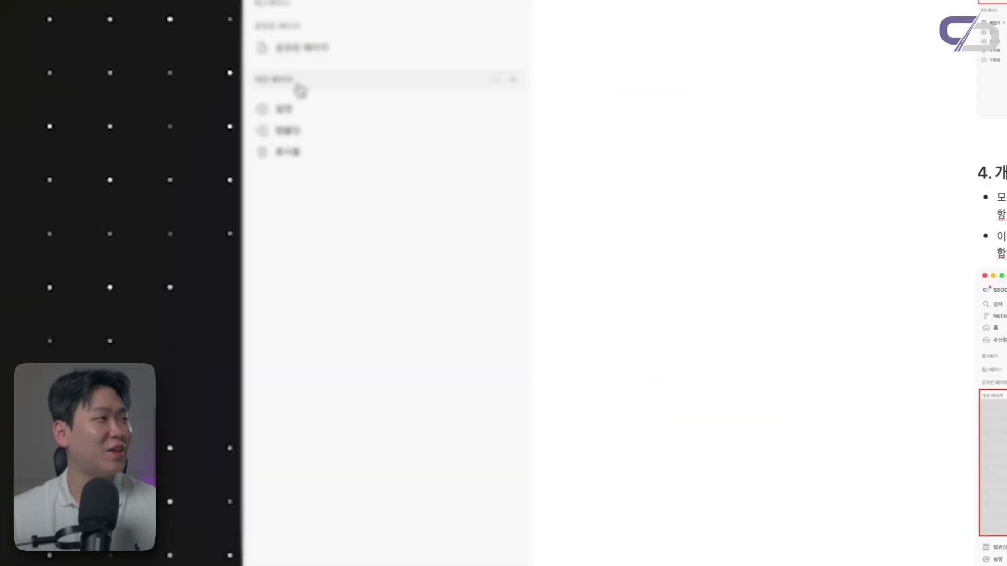
{"action": "left_click", "coordinate": [314, 81]}
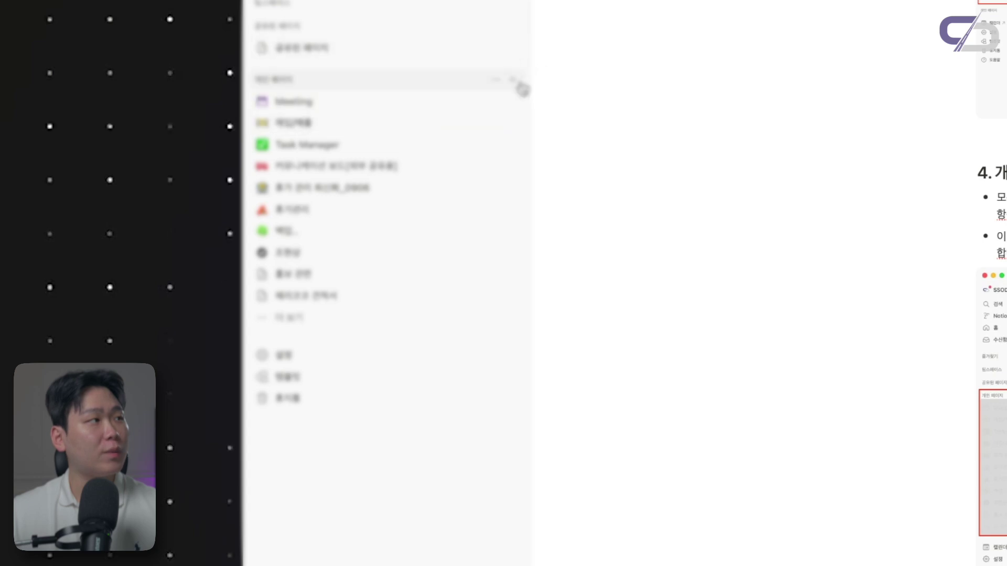
Create a new page titled '개인페이지'
{"action": "left_click", "coordinate": [514, 83]}
{"action": "type", "text": "rodl"}
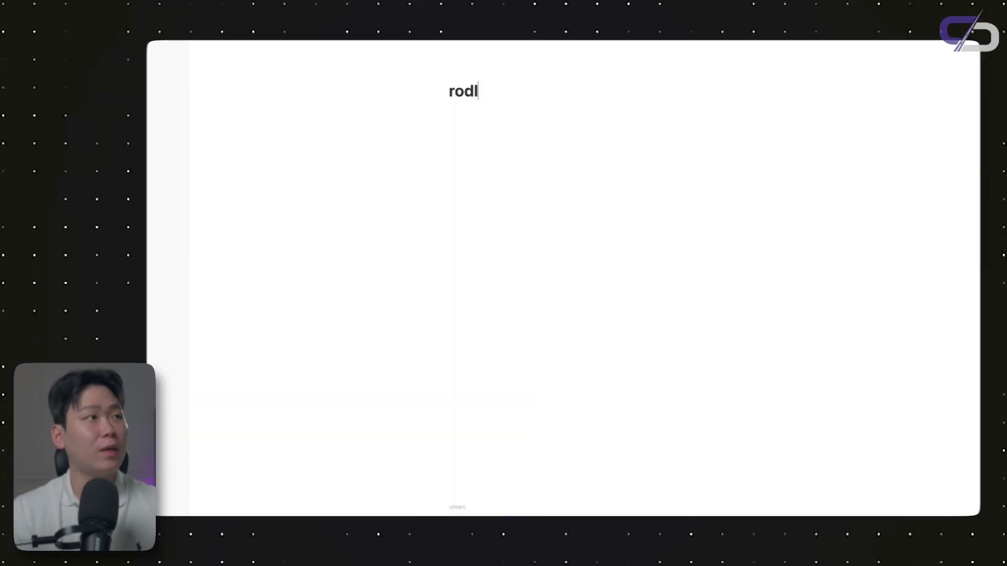
{"action": "key", "text": "BackSpace"}
{"action": "key", "text": "BackSpace"}
{"action": "key", "text": "BackSpace"}
{"action": "key", "text": "BackSpace"}
{"action": "type", "text": "개인페이지"}
{"action": "key", "text": "Return"}
{"action": "left_click", "coordinate": [534, 91]}
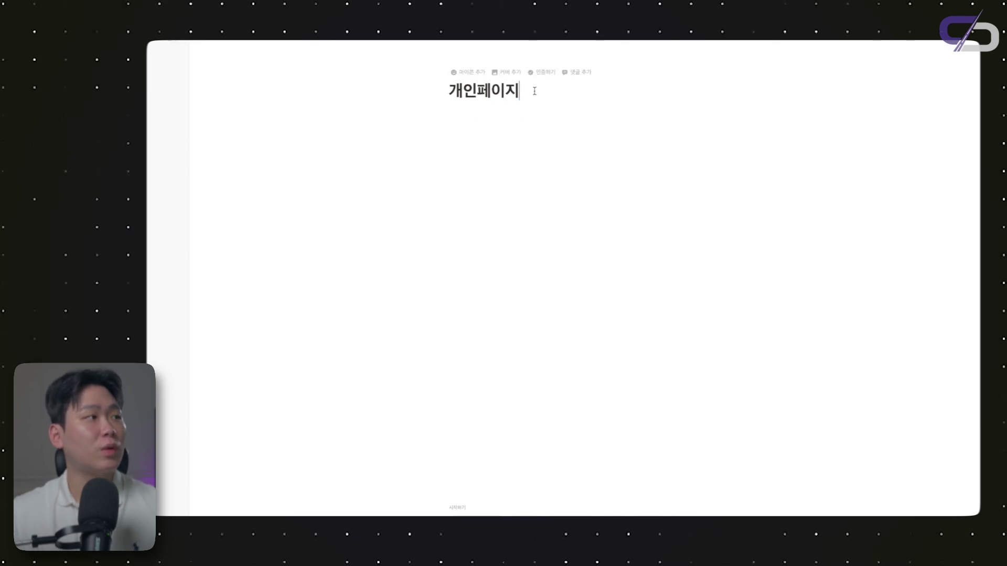
Share '개인페이지' with a suggested invitee and collapse the sidebar's 개인 페이지 section
{"action": "left_click", "coordinate": [971, 62]}
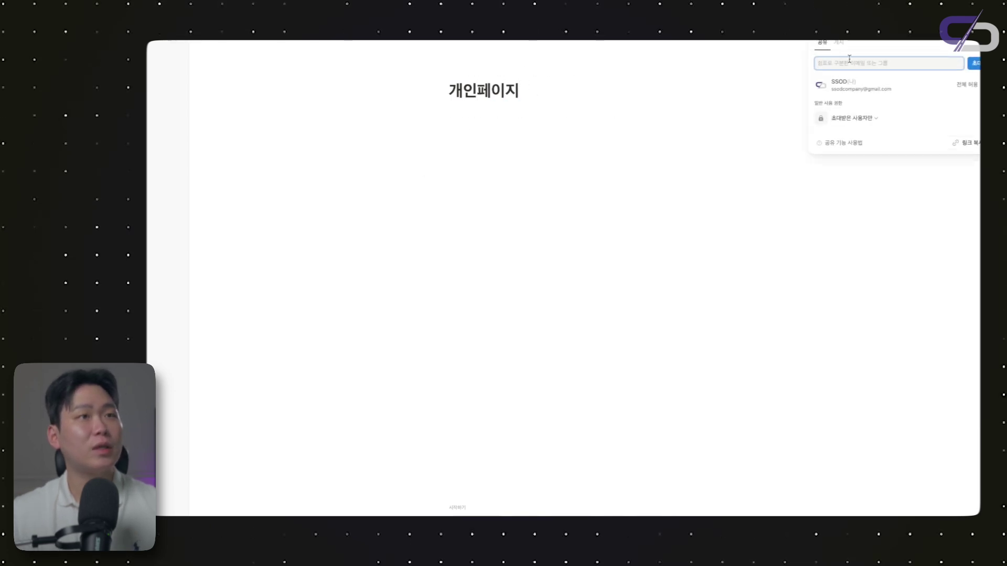
{"action": "left_click", "coordinate": [886, 62]}
{"action": "left_click", "coordinate": [760, 225]}
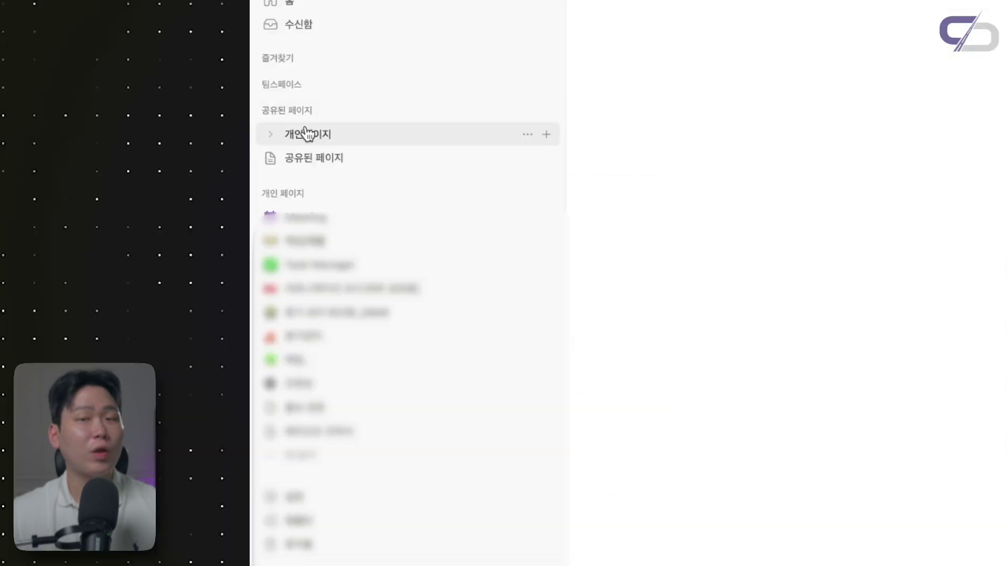
{"action": "left_click", "coordinate": [328, 199]}
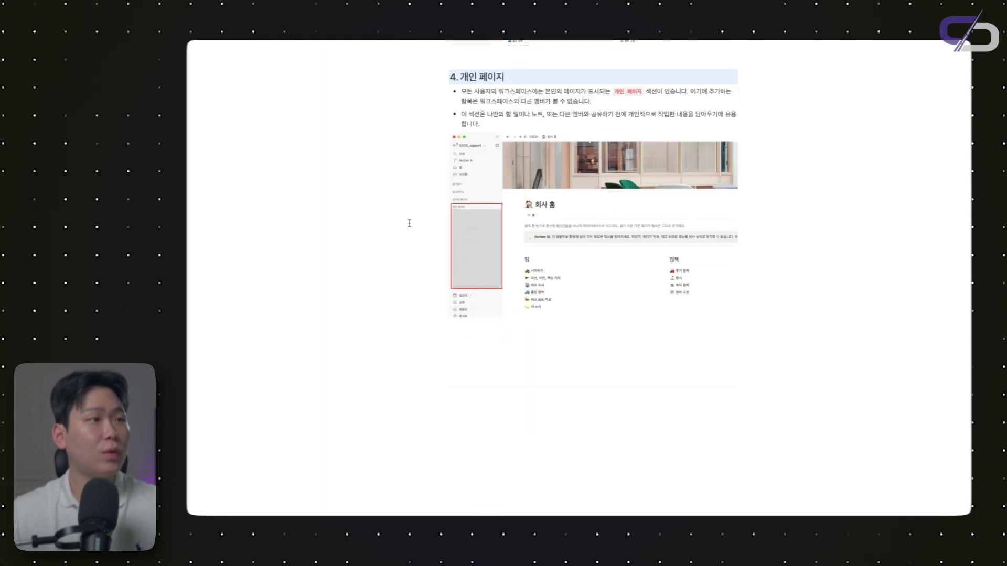
Return to the course board, close the Chapter 1-1 side peek, and open Chapter 2 : 블록 / 미디어
{"action": "scroll", "coordinate": [410, 222], "scroll_direction": "up", "scroll_amount": 20}
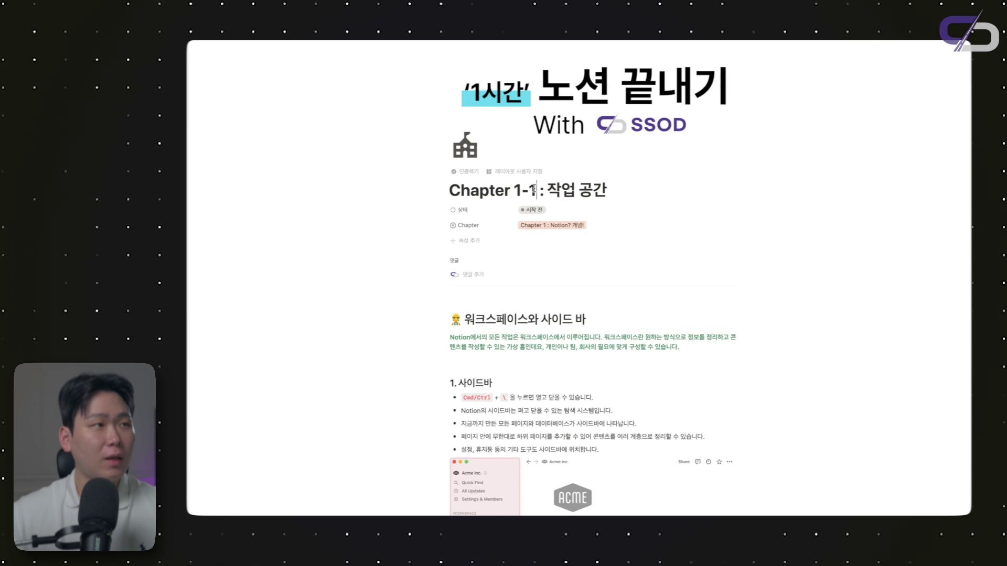
{"action": "key", "text": "super+bracketleft"}
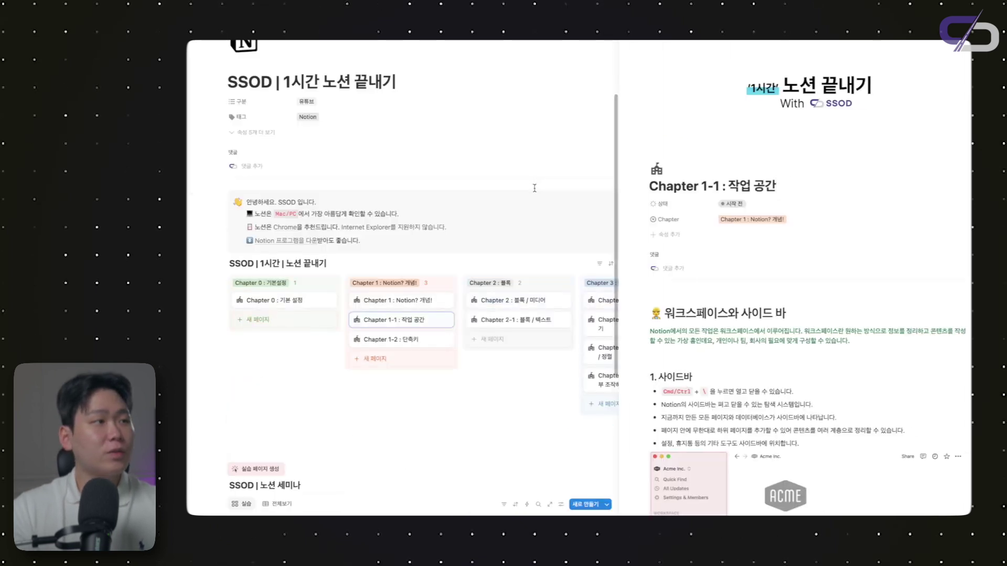
{"action": "left_click", "coordinate": [534, 188]}
{"action": "scroll", "coordinate": [523, 271], "scroll_direction": "down", "scroll_amount": 2}
{"action": "scroll", "coordinate": [524, 271], "scroll_direction": "up", "scroll_amount": 2}
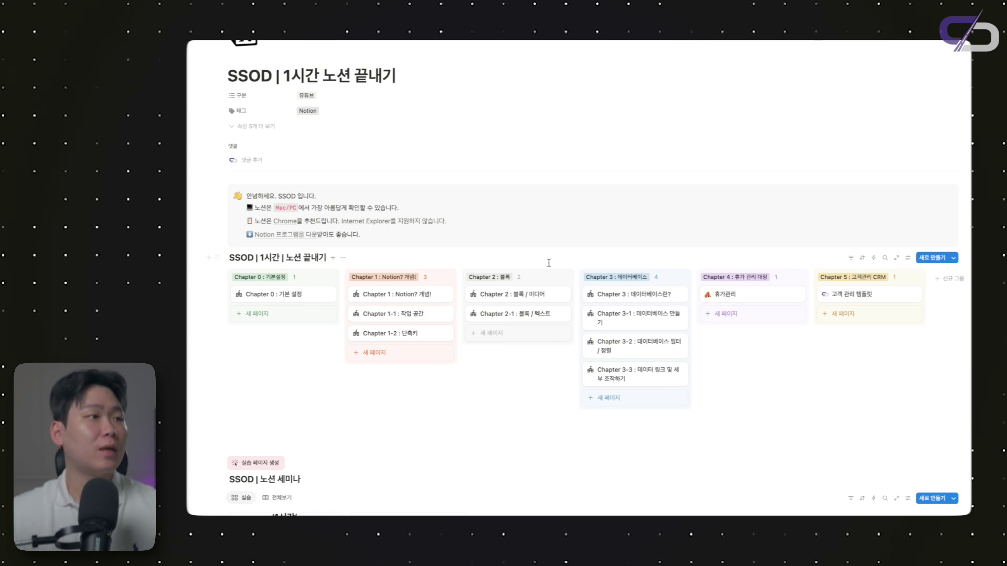
{"action": "scroll", "coordinate": [549, 263], "scroll_direction": "up", "scroll_amount": 1}
{"action": "scroll", "coordinate": [549, 263], "scroll_direction": "down", "scroll_amount": 1}
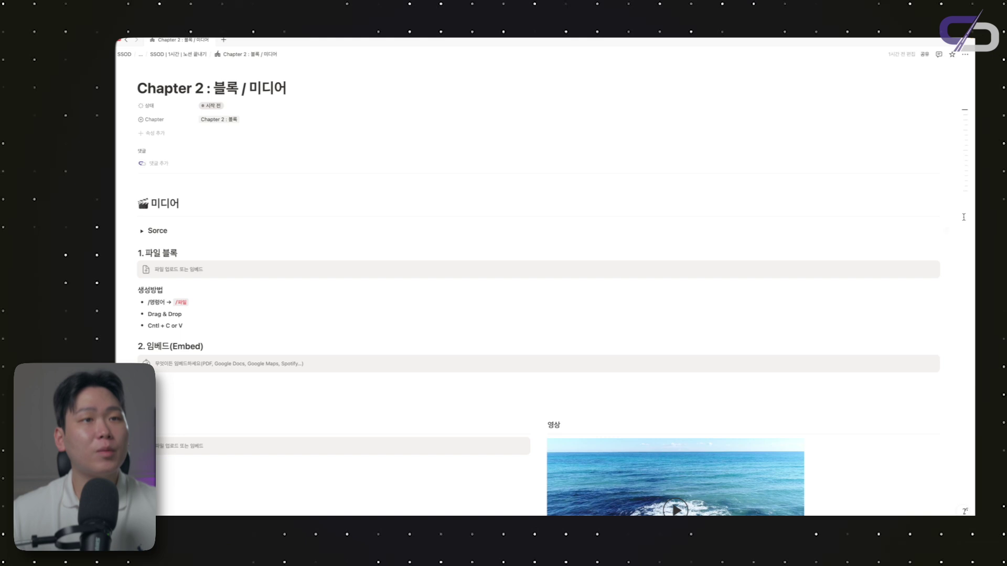
Delete the run of empty lines above the 미디어 heading
{"action": "scroll", "coordinate": [649, 171], "scroll_direction": "up", "scroll_amount": 1}
{"action": "left_click", "coordinate": [504, 126]}
{"action": "key", "text": "Return"}
{"action": "key", "text": "Return"}
{"action": "key", "text": "Return"}
{"action": "key", "text": "Return"}
{"action": "key", "text": "Return"}
{"action": "key", "text": "Return"}
{"action": "key", "text": "Return"}
{"action": "key", "text": "Return"}
{"action": "key", "text": "Return"}
{"action": "key", "text": "Return"}
{"action": "key", "text": "Return"}
{"action": "key", "text": "Return"}
{"action": "key", "text": "Return"}
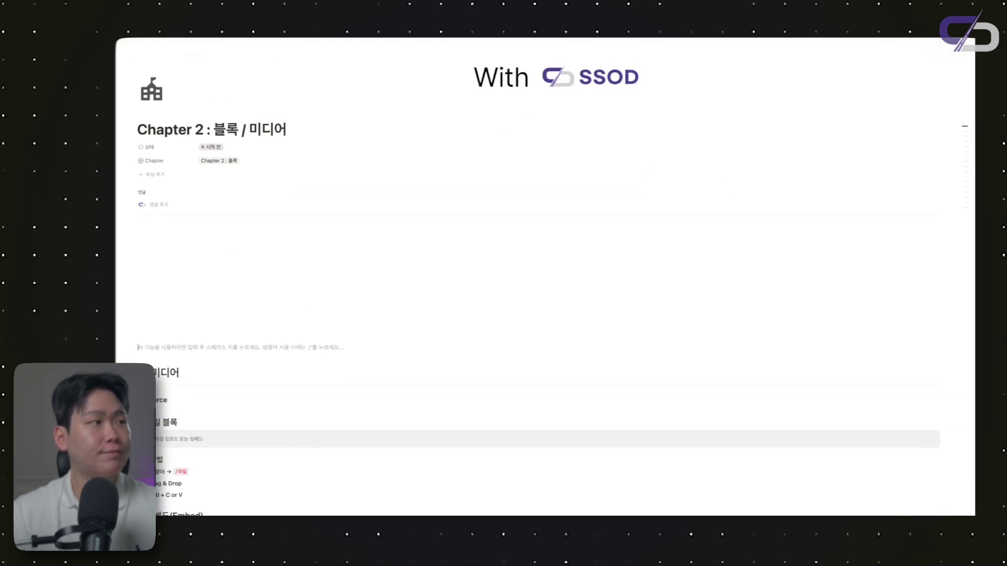
{"action": "left_click_drag", "start_coordinate": [943, 231], "coordinate": [641, 359]}
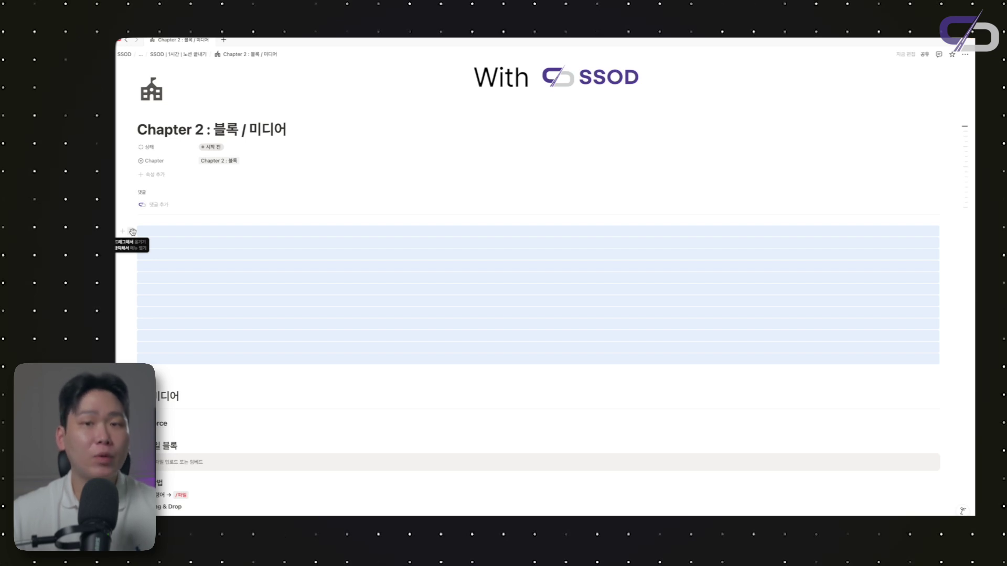
{"action": "key", "text": "BackSpace"}
{"action": "left_click", "coordinate": [210, 237]}
{"action": "key", "text": "BackSpace"}
Add a new line under 1. 파일 블록 and type / to list block types
{"action": "scroll", "coordinate": [209, 237], "scroll_direction": "down", "scroll_amount": 3}
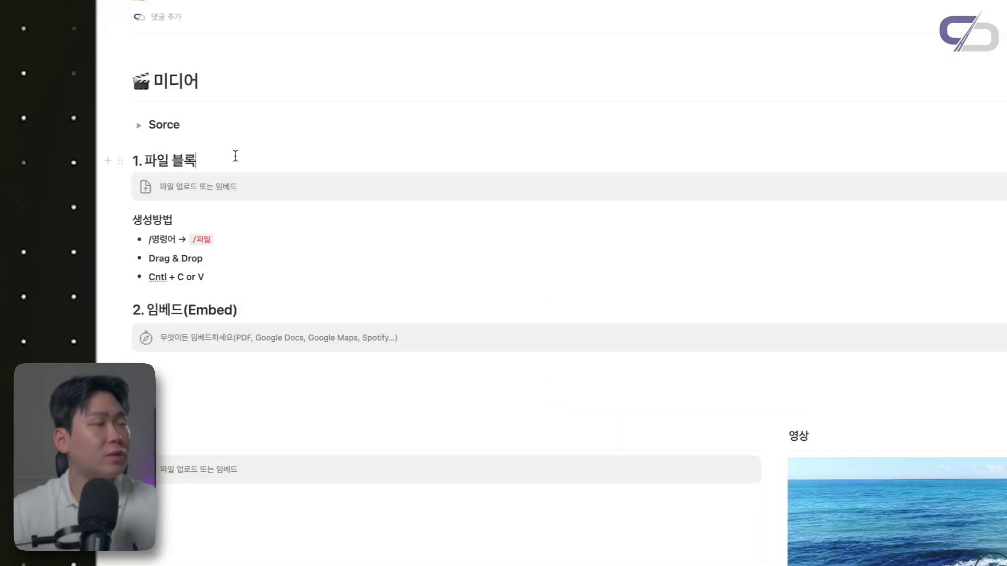
{"action": "key", "text": "Return"}
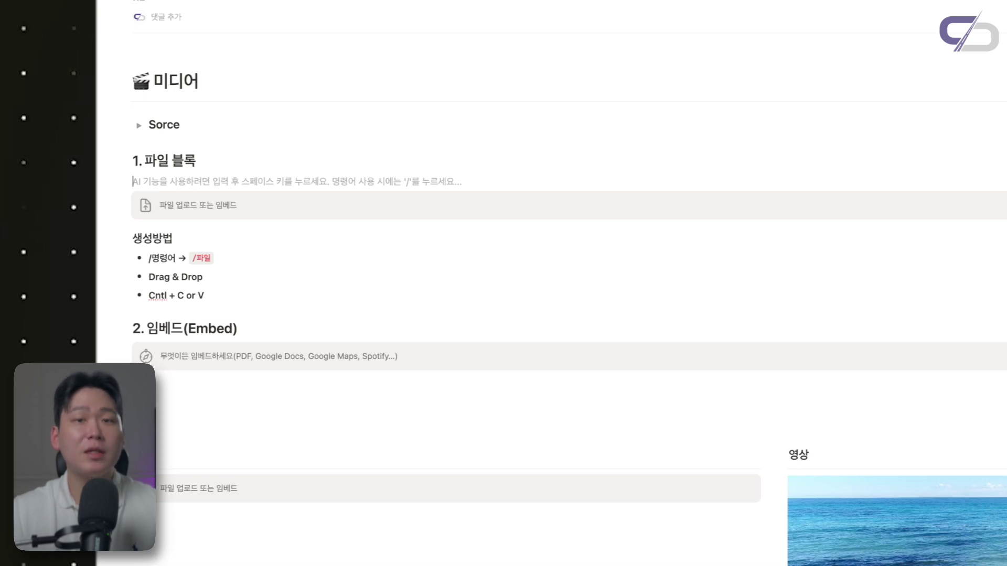
{"action": "type", "text": "/"}
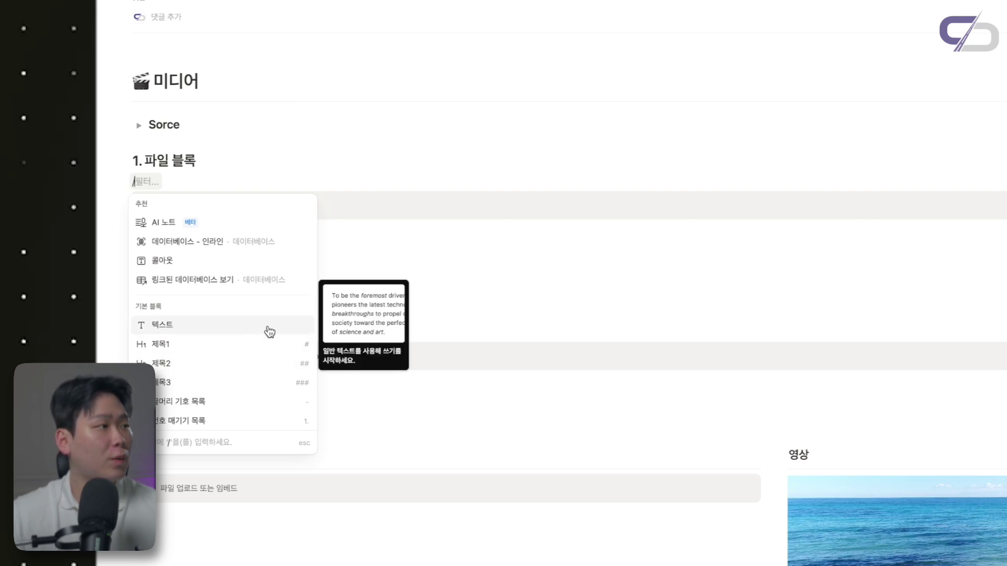
Dismiss the block-type list and the block action menu on the empty line
{"action": "scroll", "coordinate": [253, 367], "scroll_direction": "down", "scroll_amount": 8}
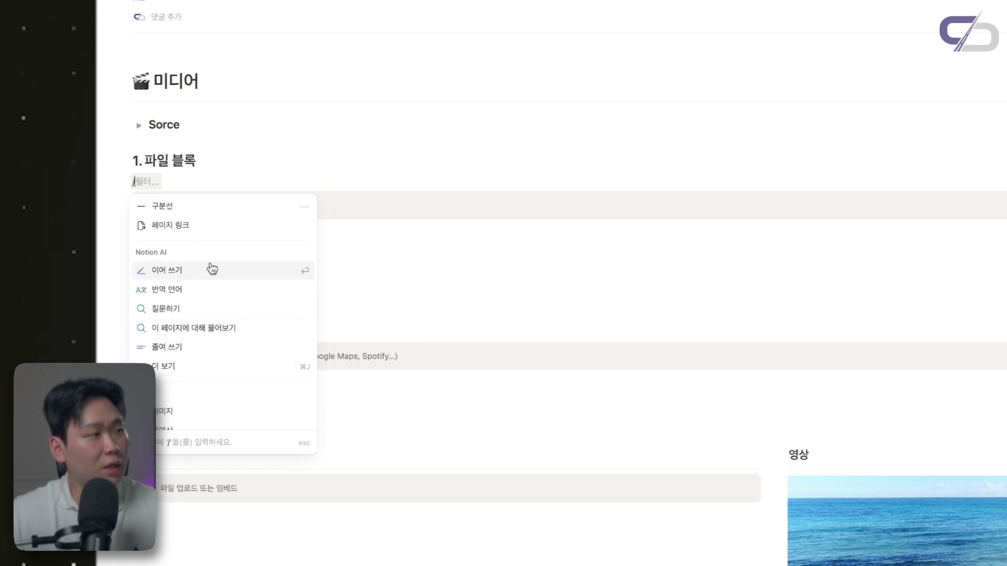
{"action": "scroll", "coordinate": [182, 332], "scroll_direction": "down", "scroll_amount": 3}
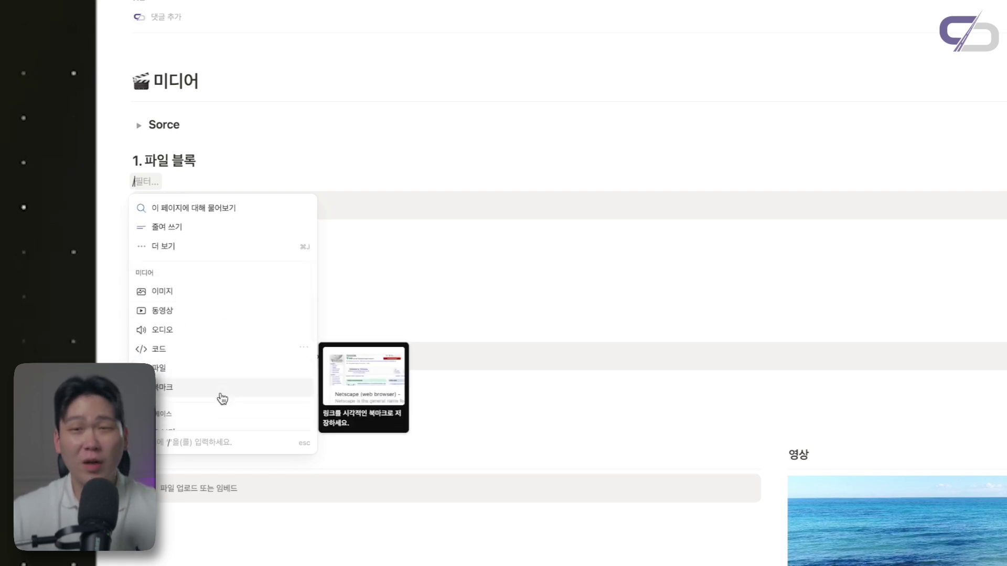
{"action": "scroll", "coordinate": [222, 399], "scroll_direction": "down", "scroll_amount": 5}
{"action": "key", "text": "Escape"}
{"action": "left_click", "coordinate": [120, 182]}
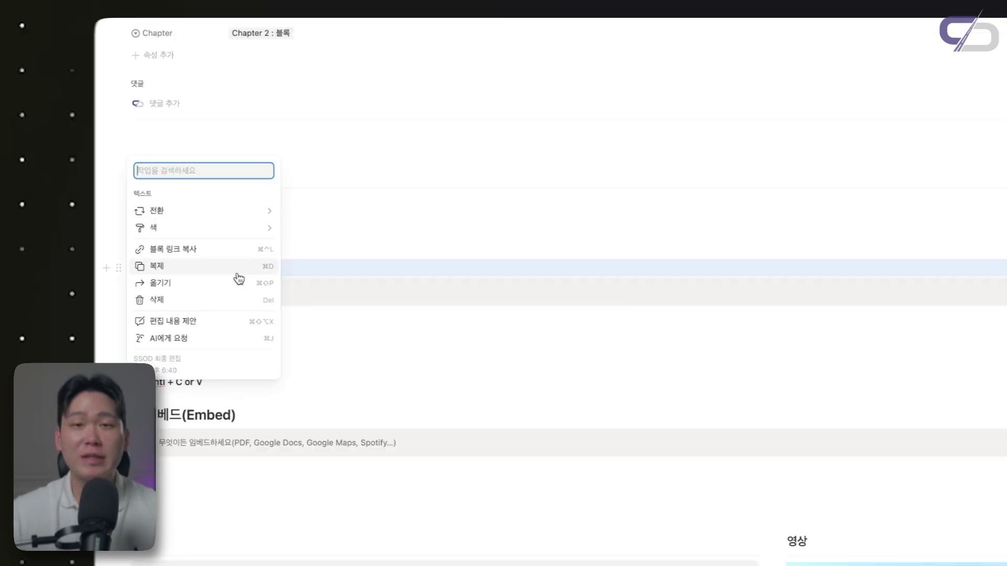
{"action": "mouse_move", "coordinate": [254, 210]}
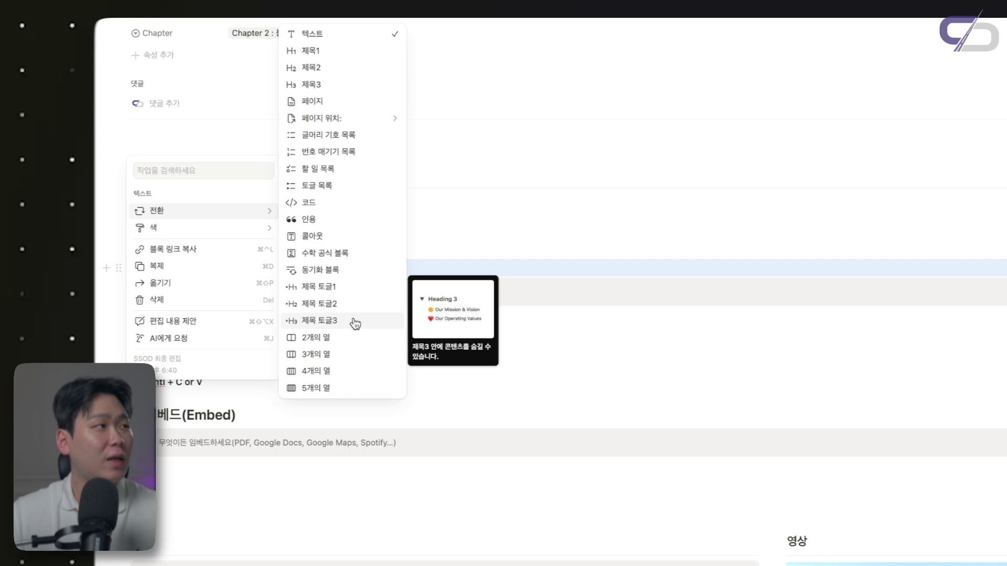
{"action": "left_click", "coordinate": [306, 260]}
{"action": "left_click", "coordinate": [304, 261]}
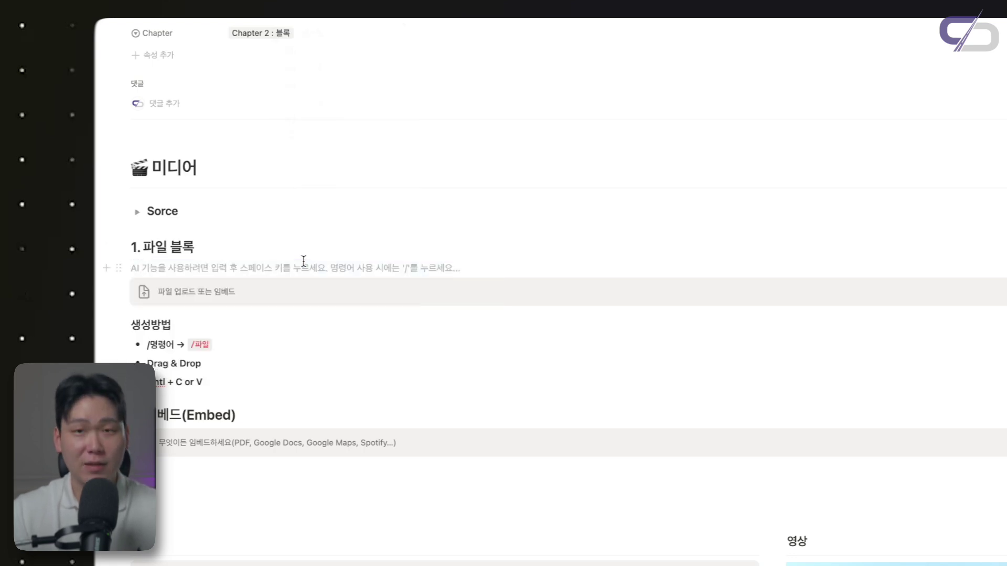
Type /파일 so the slash menu shows only the 파일 block
{"action": "type", "text": "/"}
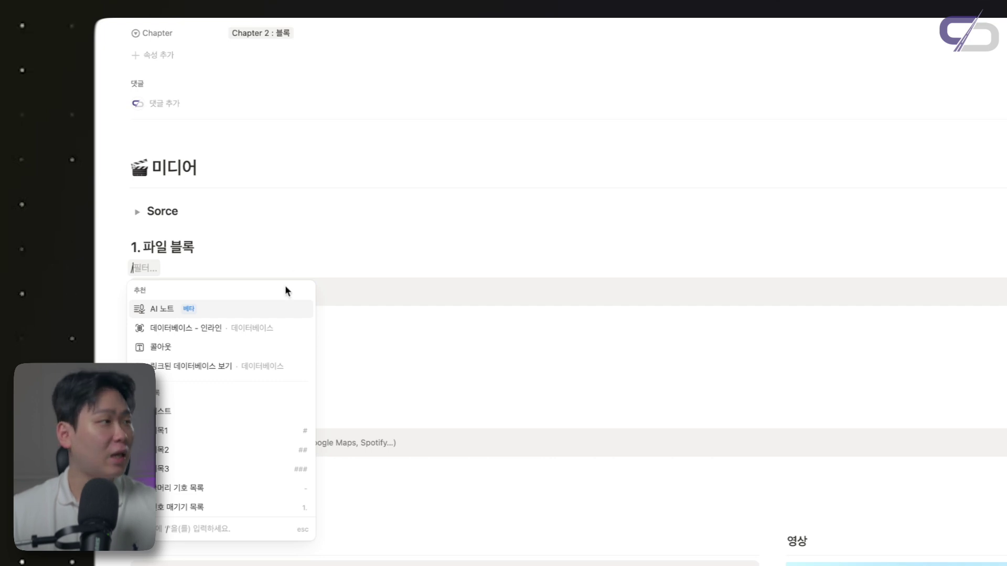
{"action": "scroll", "coordinate": [225, 370], "scroll_direction": "down", "scroll_amount": 10}
{"action": "scroll", "coordinate": [228, 430], "scroll_direction": "down", "scroll_amount": 5}
{"action": "key", "text": "BackSpace"}
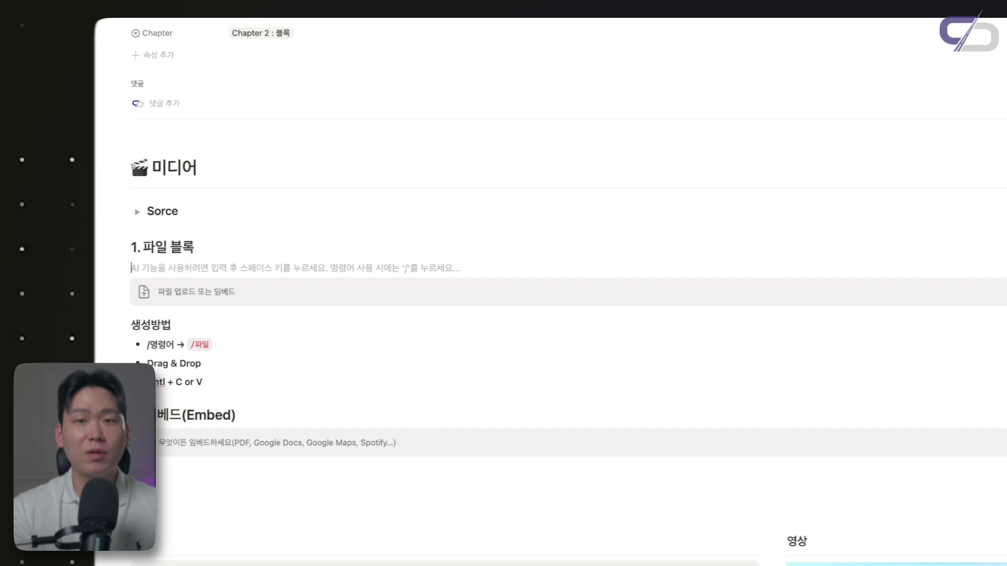
{"action": "type", "text": "/파일"}
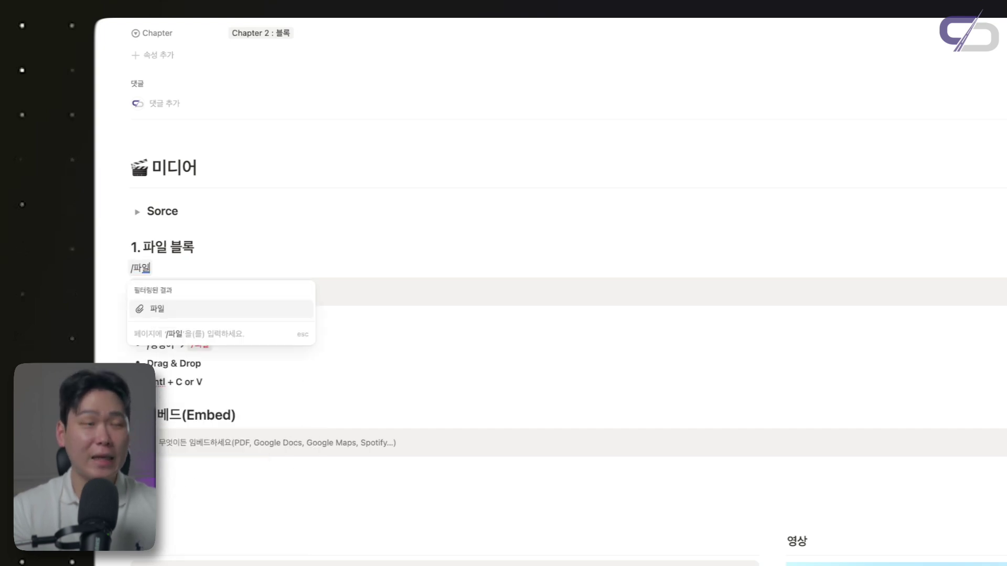
Insert a 파일 block under 1. 파일 블록 and upload 여성3.png into it
{"action": "left_click", "coordinate": [273, 314]}
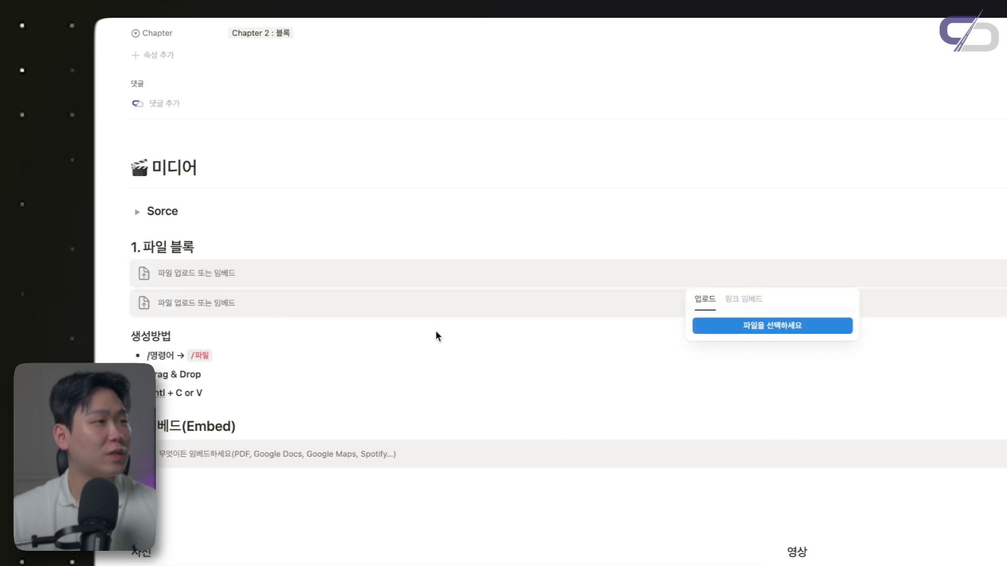
{"action": "left_click", "coordinate": [609, 283]}
{"action": "scroll", "coordinate": [547, 290], "scroll_direction": "down", "scroll_amount": 1}
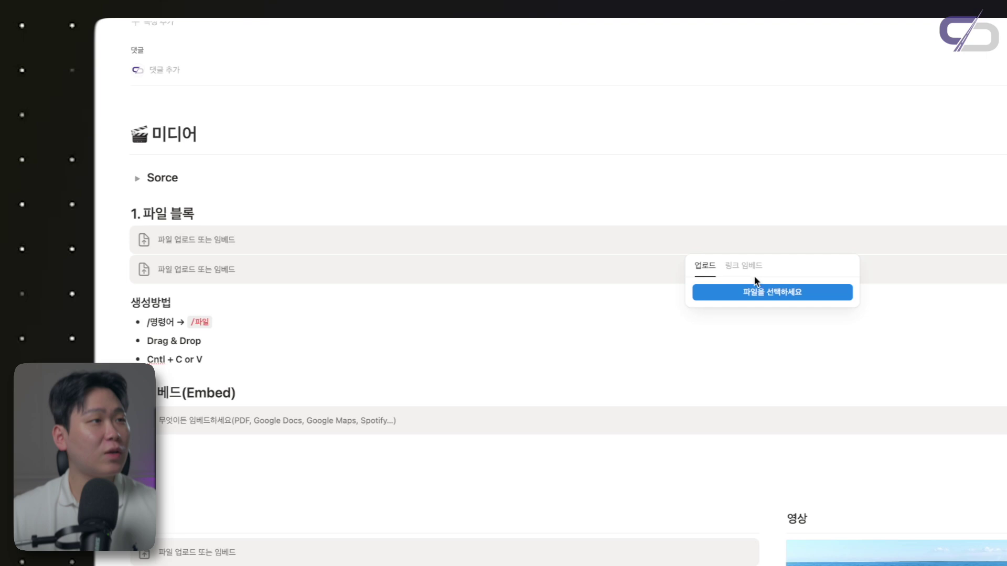
{"action": "left_click", "coordinate": [755, 292]}
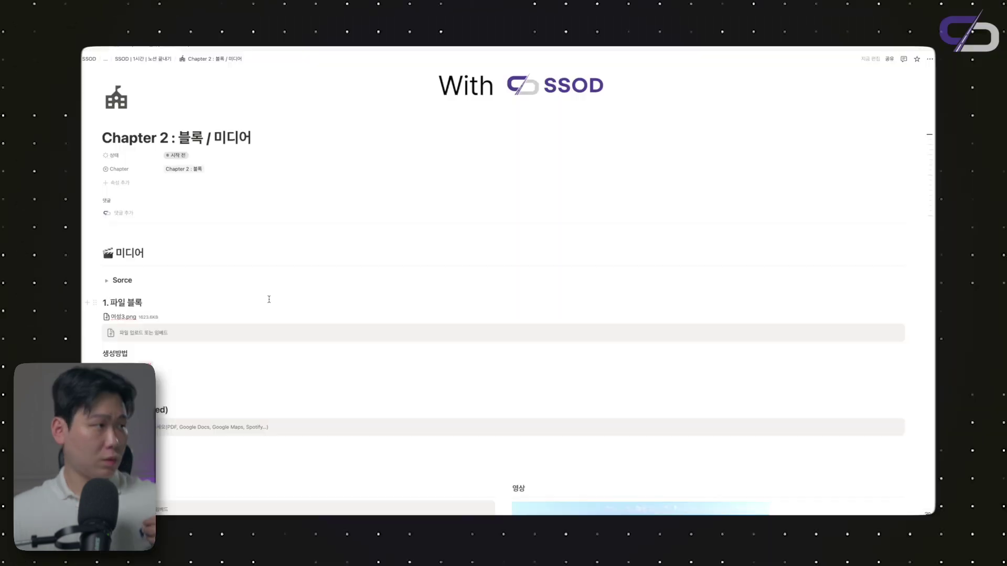
{"action": "left_click", "coordinate": [120, 318]}
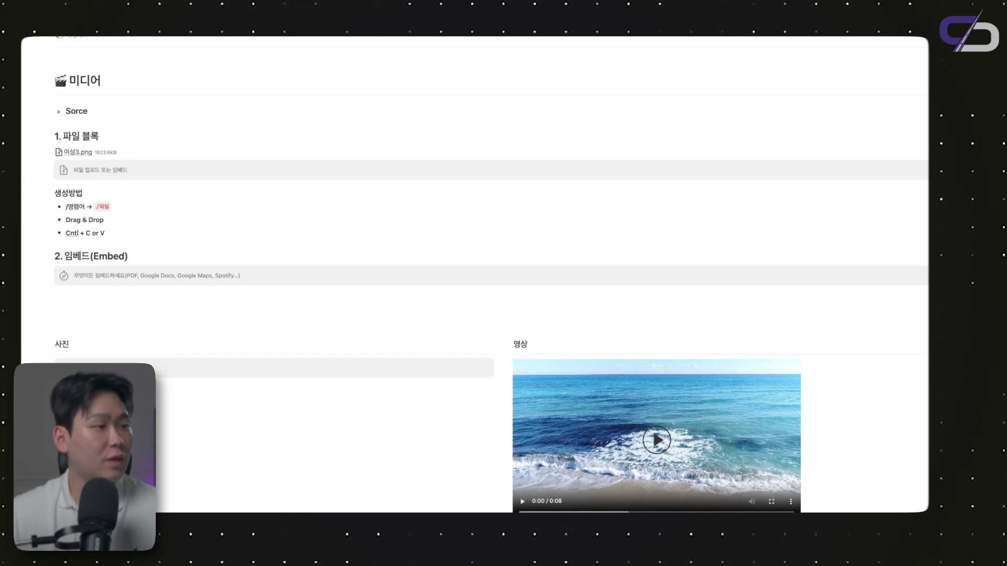
Drop the woman's photo into the 사진 column and make its block narrower
{"action": "left_click_drag", "start_coordinate": [94, 472], "coordinate": [266, 233]}
{"action": "scroll", "coordinate": [266, 232], "scroll_direction": "down", "scroll_amount": 5}
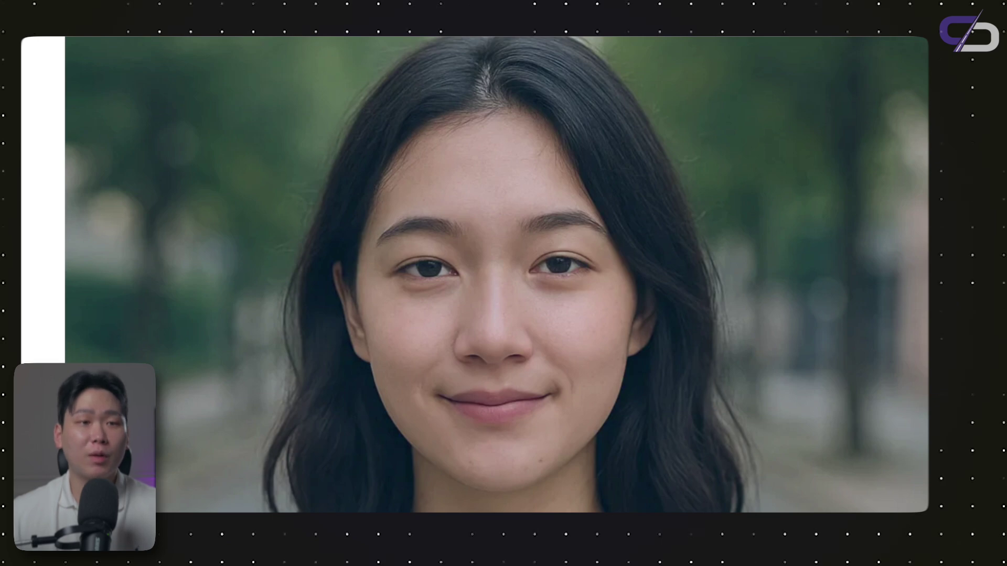
{"action": "left_click_drag", "start_coordinate": [925, 329], "coordinate": [300, 271]}
{"action": "scroll", "coordinate": [300, 269], "scroll_direction": "up", "scroll_amount": 3}
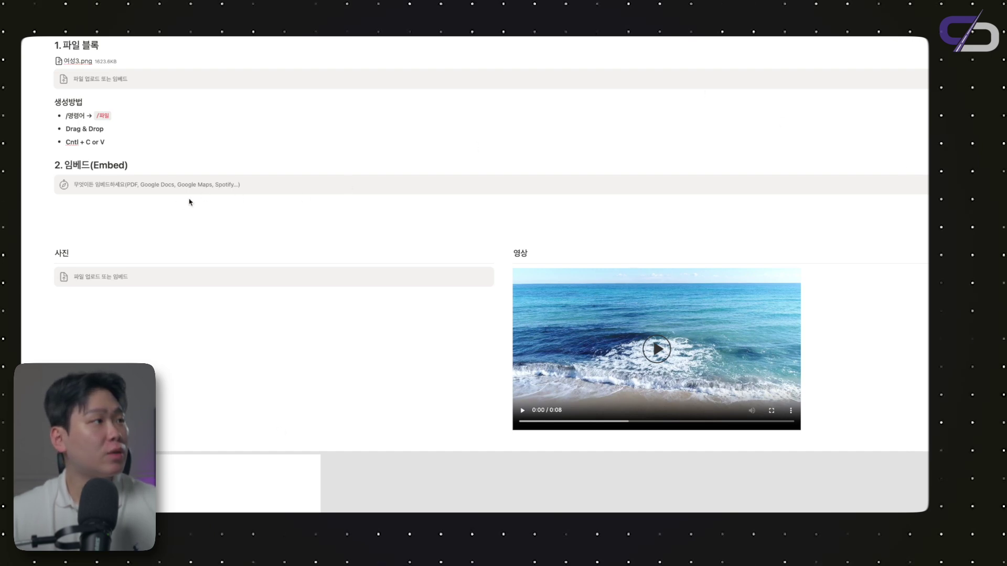
Paste the woman's photo under the Embed block, then undo the paste
{"action": "key", "text": "ctrl+v"}
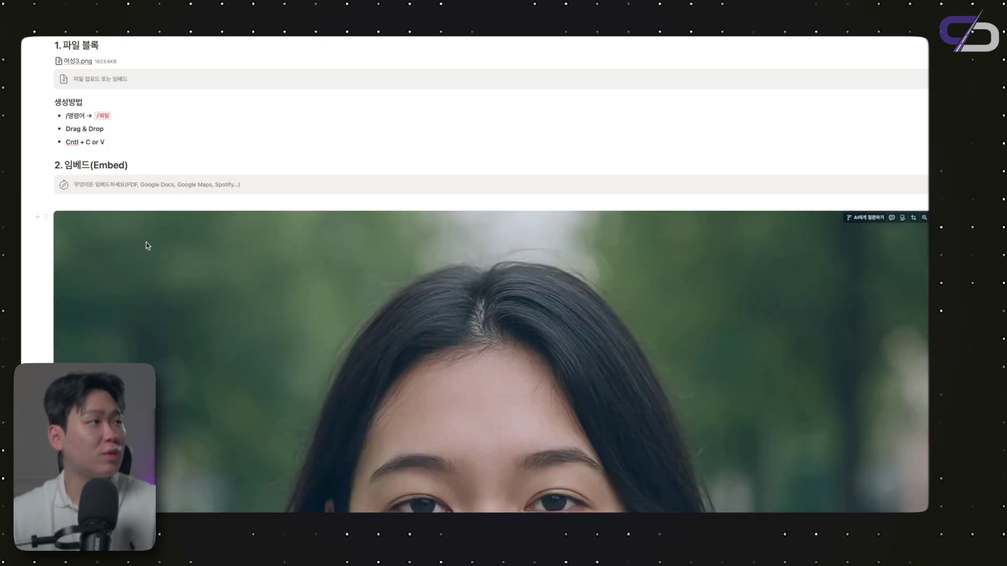
{"action": "key", "text": "ctrl+z"}
{"action": "scroll", "coordinate": [174, 158], "scroll_direction": "up", "scroll_amount": 1}
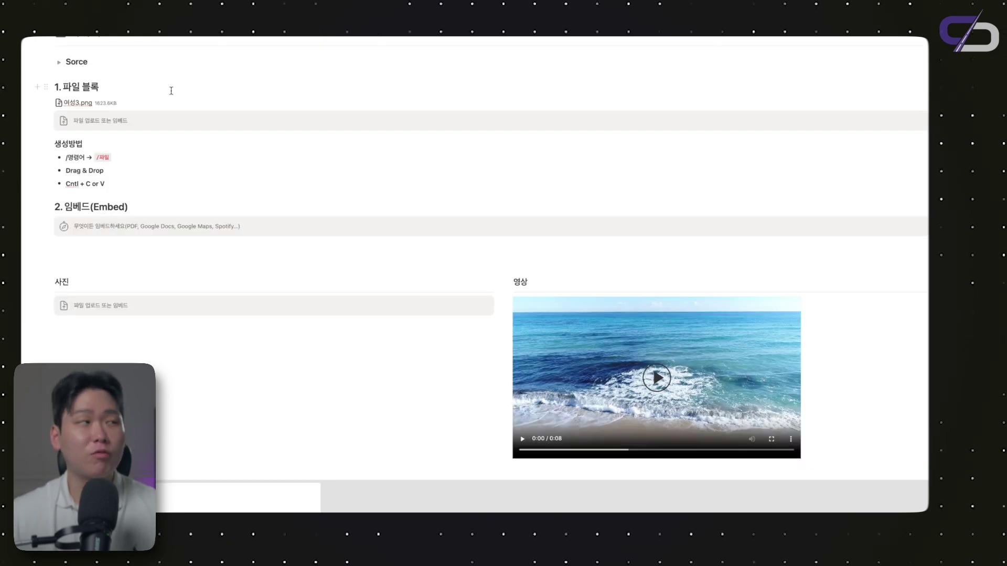
{"action": "scroll", "coordinate": [172, 93], "scroll_direction": "down", "scroll_amount": 1}
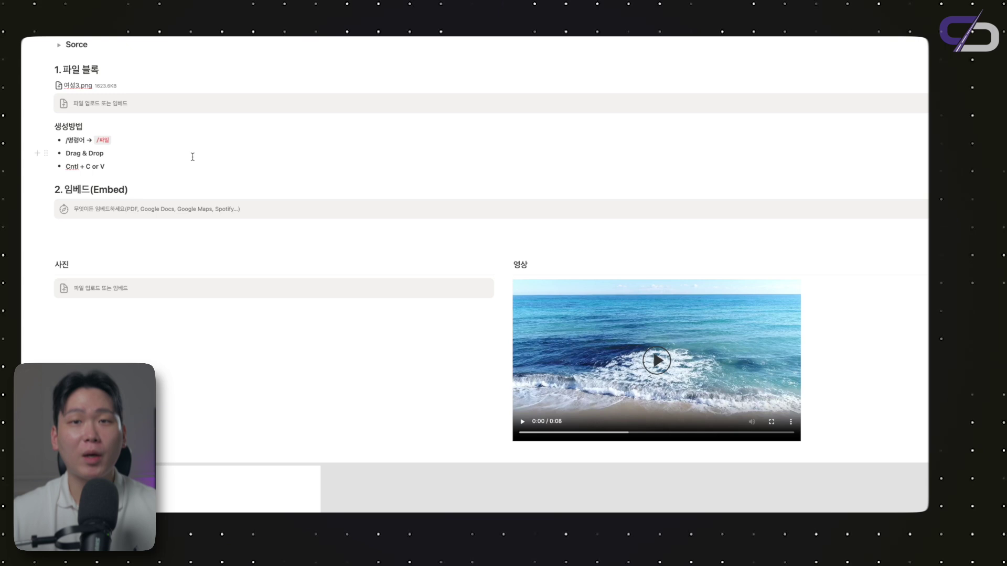
{"action": "scroll", "coordinate": [192, 157], "scroll_direction": "down", "scroll_amount": 5}
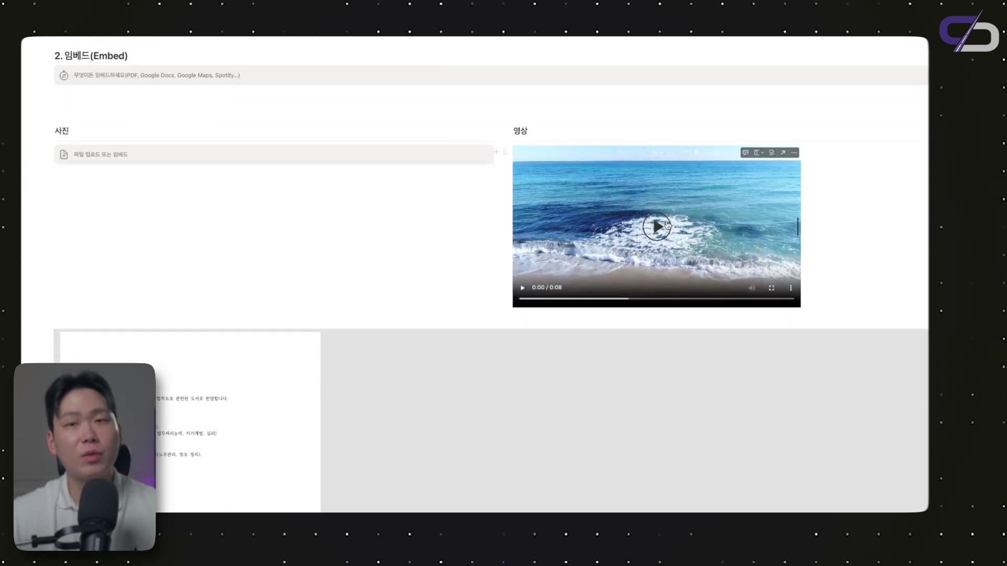
Open and dismiss the photo block's upload options, then play the embedded ocean video
{"action": "left_click", "coordinate": [320, 158]}
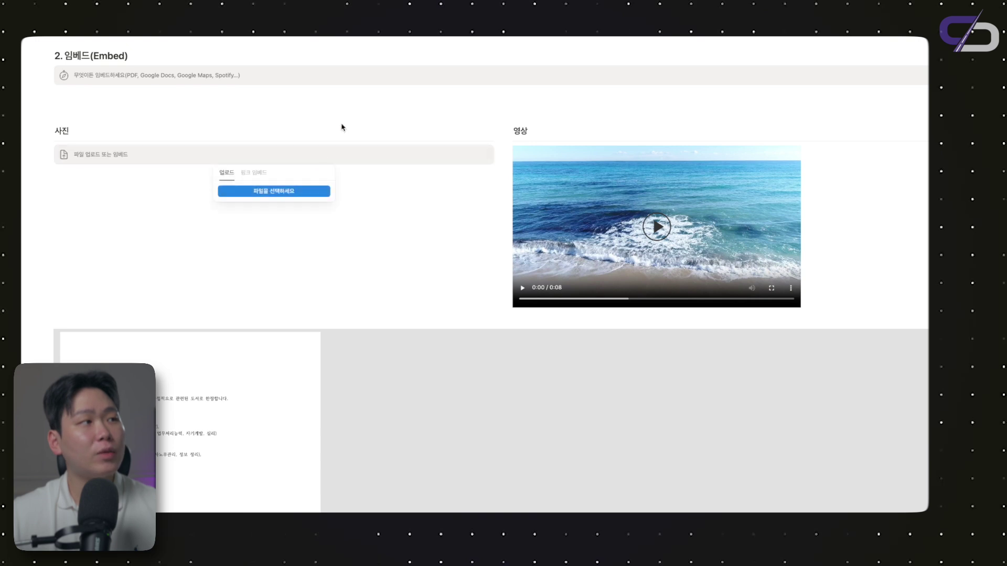
{"action": "left_click", "coordinate": [435, 205]}
{"action": "left_click", "coordinate": [657, 226]}
{"action": "mouse_move", "coordinate": [622, 226]}
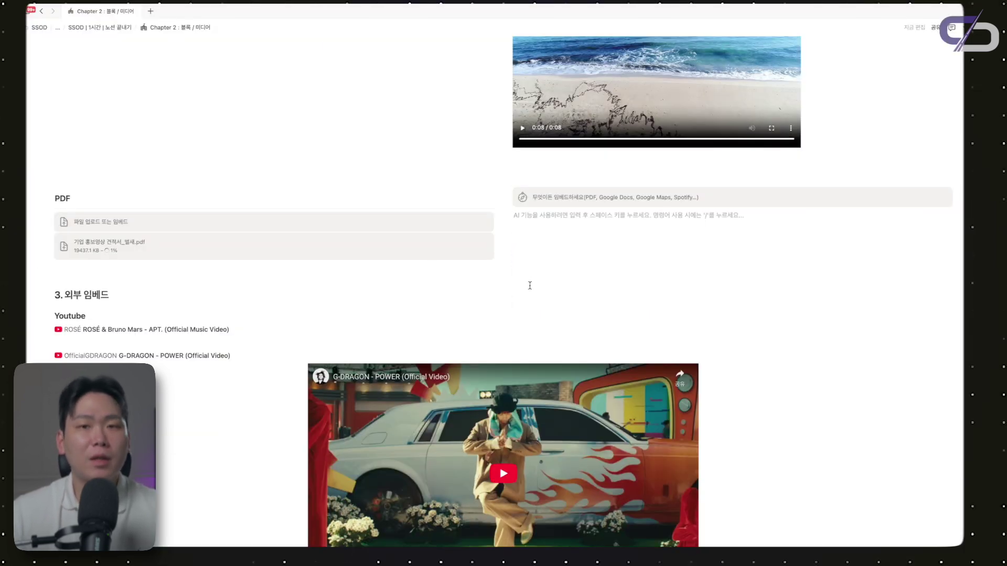
{"action": "scroll", "coordinate": [574, 253], "scroll_direction": "up", "scroll_amount": 1}
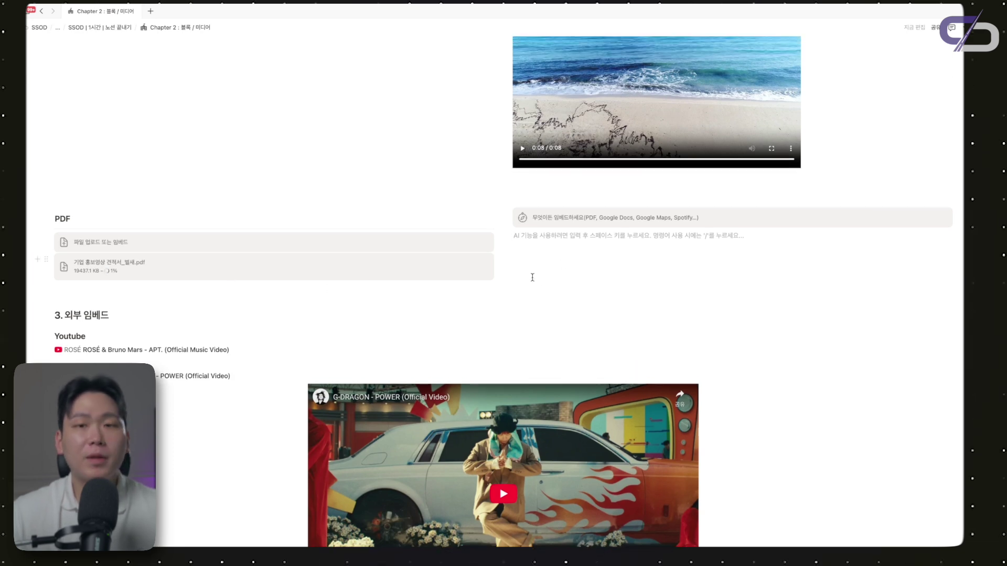
{"action": "scroll", "coordinate": [532, 277], "scroll_direction": "down", "scroll_amount": 1}
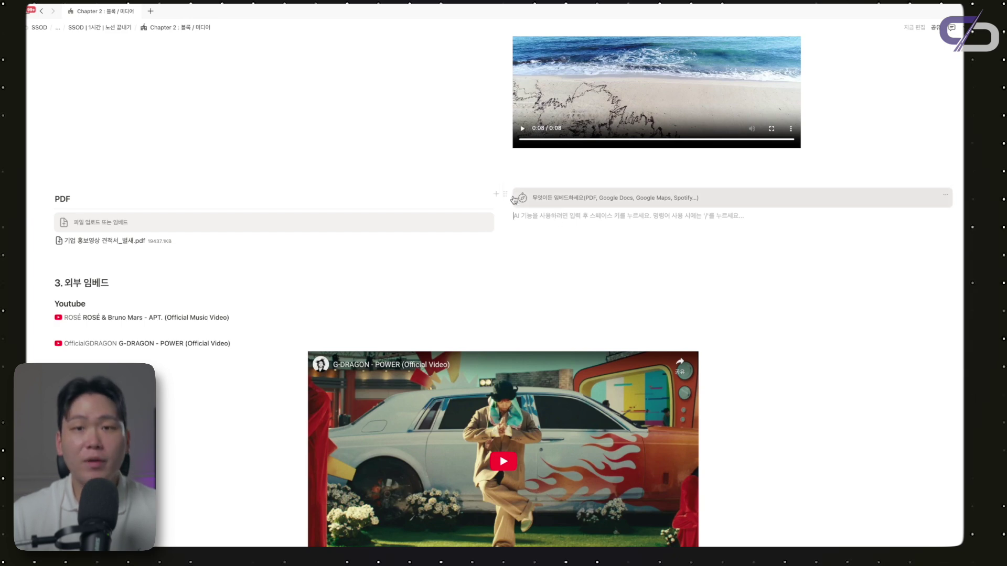
Upload 기업 홍보영상 견적서_별세.pdf into the empty embed block as an inline PDF viewer
{"action": "left_click", "coordinate": [579, 200]}
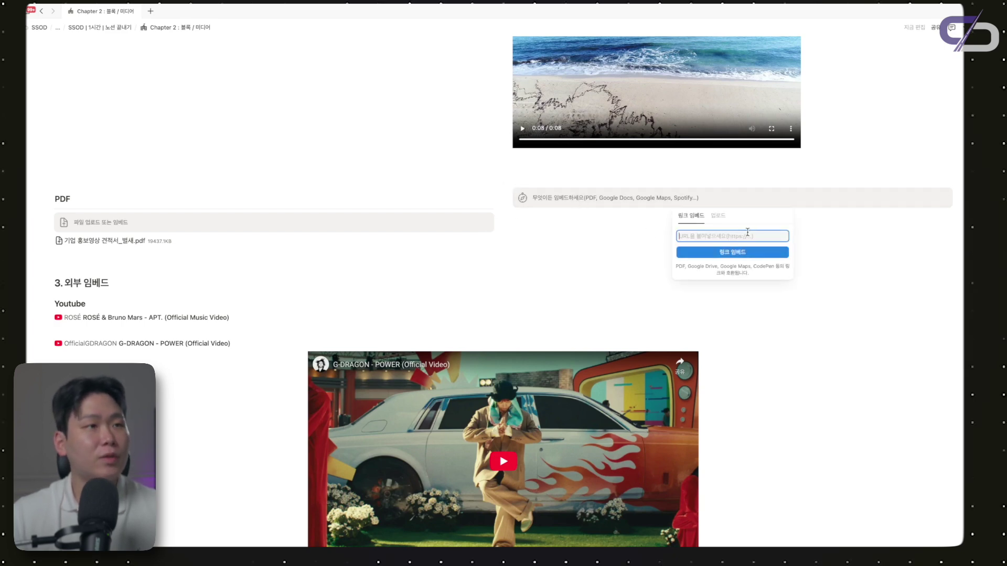
{"action": "left_click", "coordinate": [718, 216]}
{"action": "left_click", "coordinate": [732, 240]}
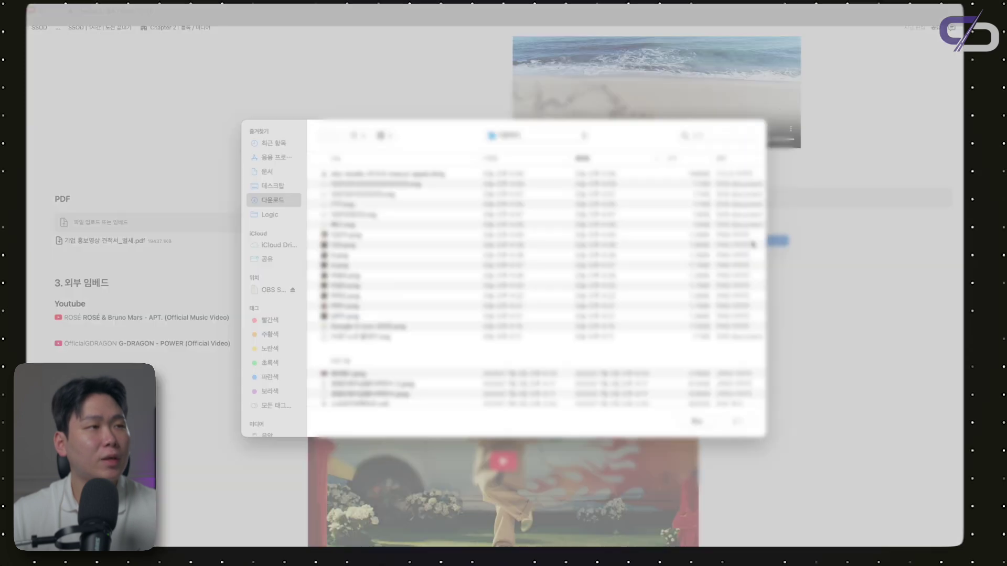
{"action": "scroll", "coordinate": [383, 290], "scroll_direction": "down", "scroll_amount": 5}
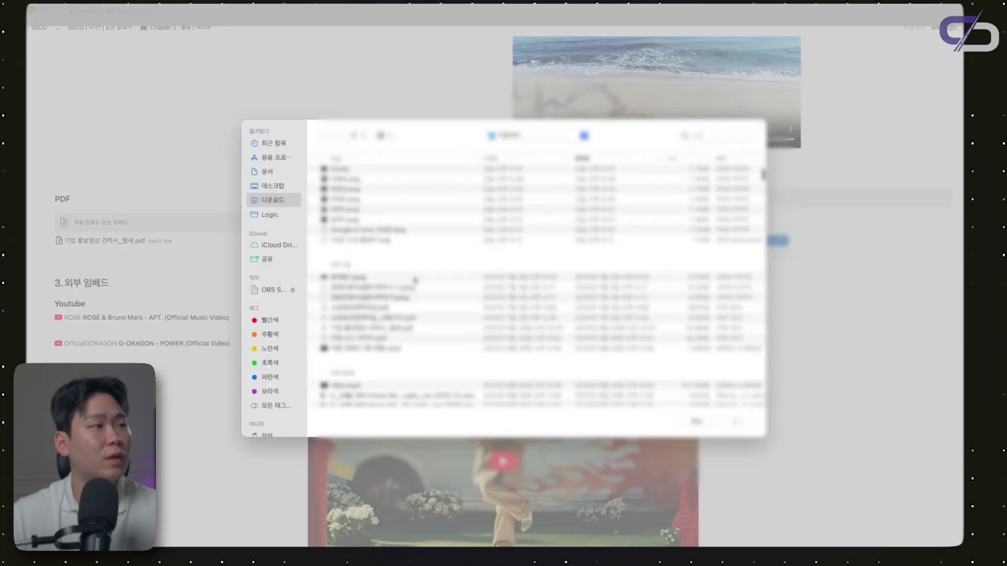
{"action": "double_click", "coordinate": [387, 288]}
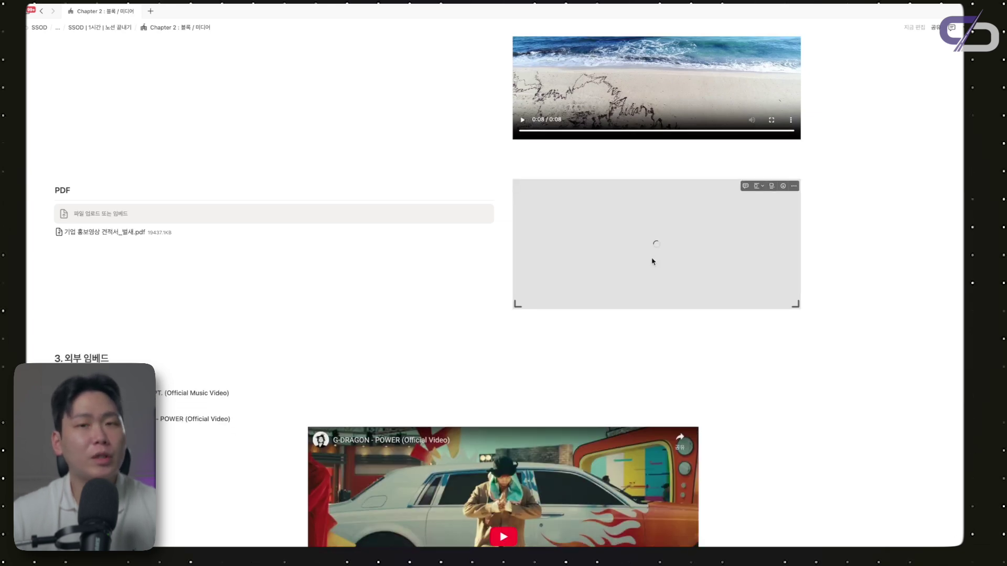
{"action": "scroll", "coordinate": [683, 259], "scroll_direction": "down", "scroll_amount": 5}
{"action": "scroll", "coordinate": [683, 259], "scroll_direction": "up", "scroll_amount": 2}
{"action": "scroll", "coordinate": [683, 259], "scroll_direction": "down", "scroll_amount": 4}
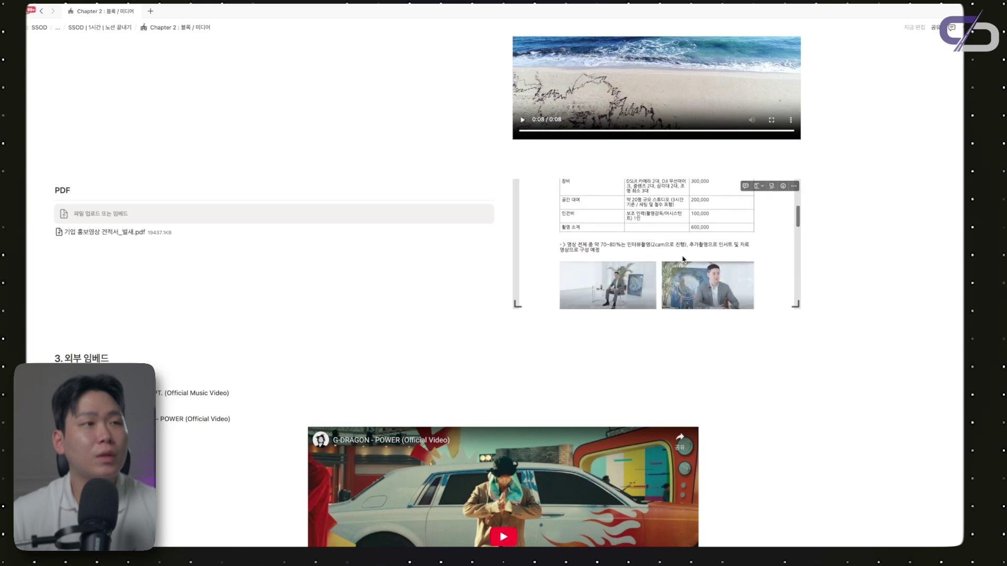
{"action": "scroll", "coordinate": [683, 259], "scroll_direction": "up", "scroll_amount": 3}
{"action": "scroll", "coordinate": [683, 259], "scroll_direction": "down", "scroll_amount": 2}
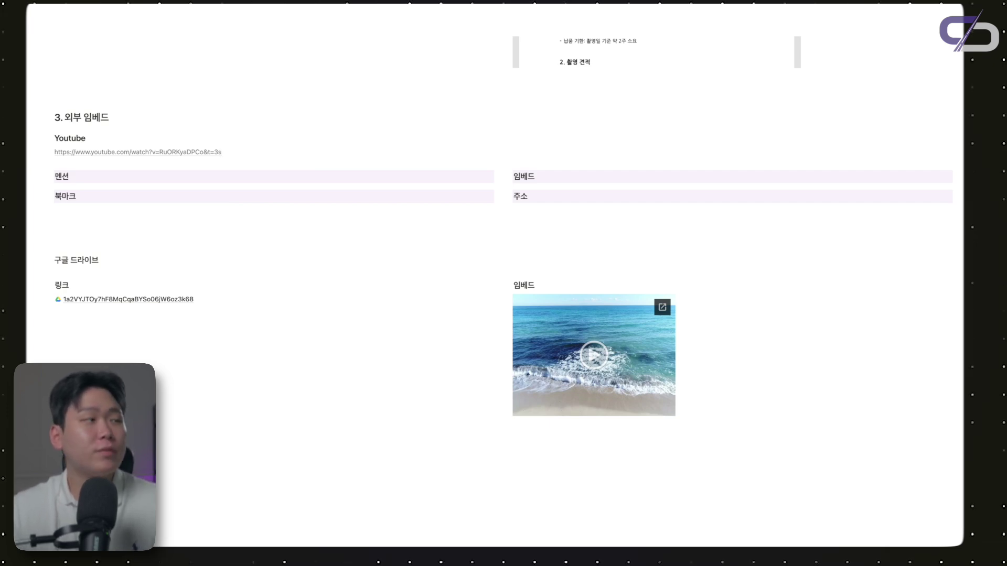
Open the 'Close to you' YouTube link in Safari and select its address
{"action": "left_click", "coordinate": [198, 153]}
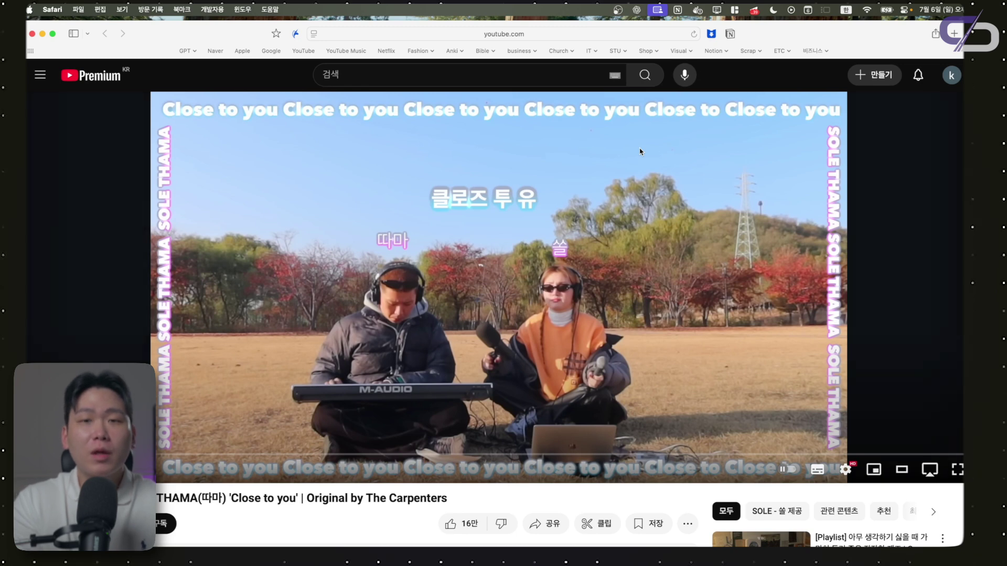
{"action": "key", "text": "super+l"}
{"action": "key", "text": "super+c"}
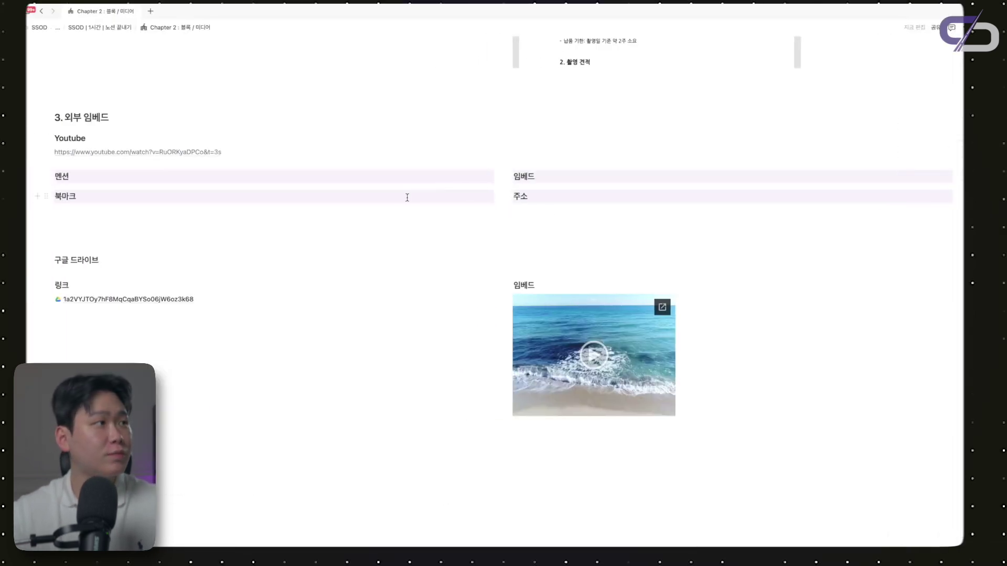
Paste the YouTube link under 멘션 as a mention
{"action": "key", "text": "Return"}
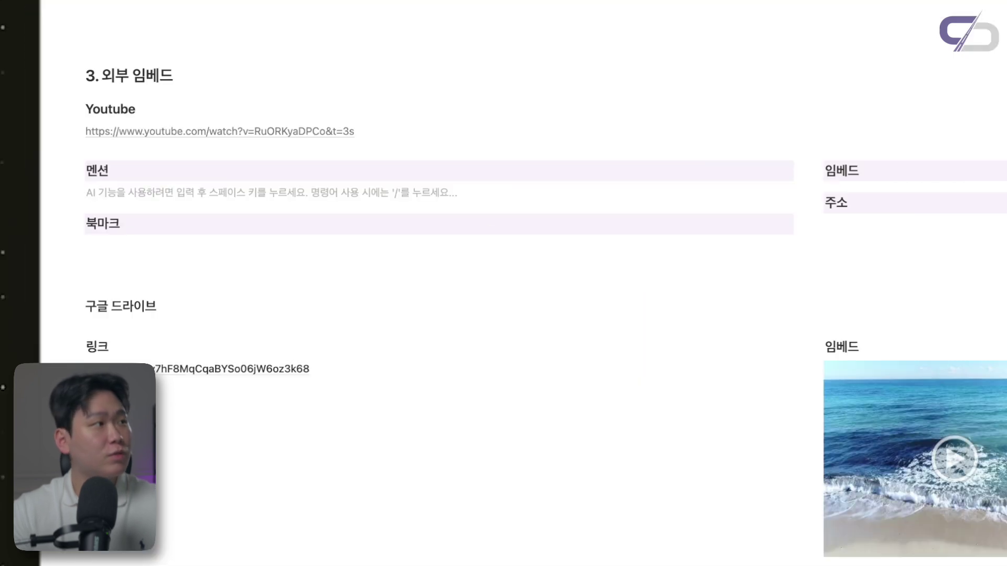
{"action": "key", "text": "super+v"}
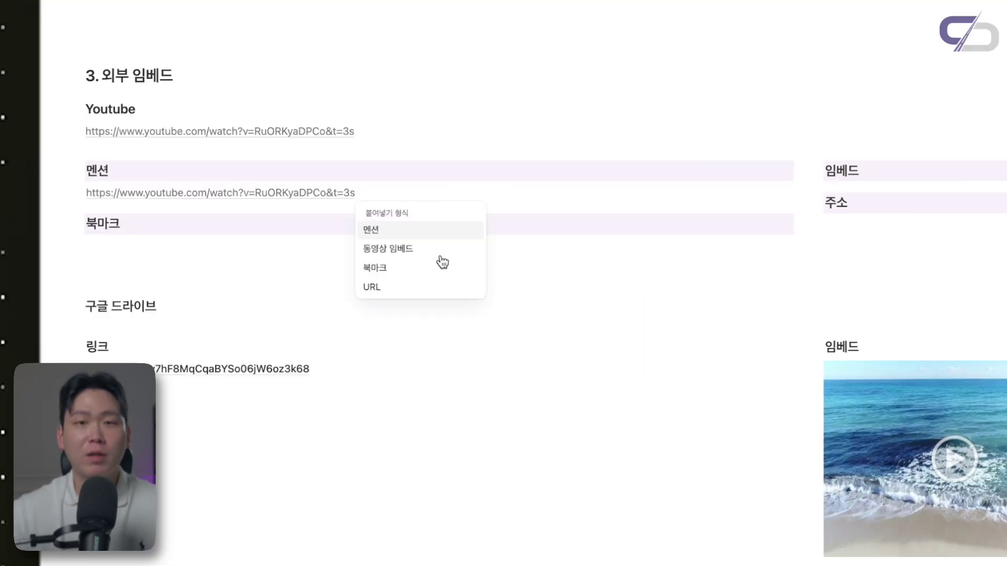
{"action": "left_click", "coordinate": [398, 239]}
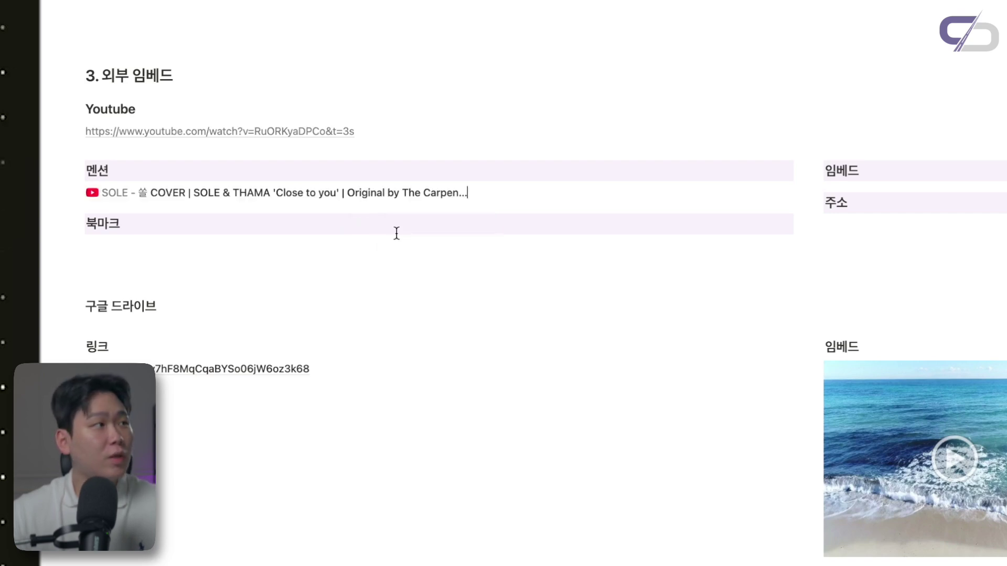
{"action": "mouse_move", "coordinate": [297, 202]}
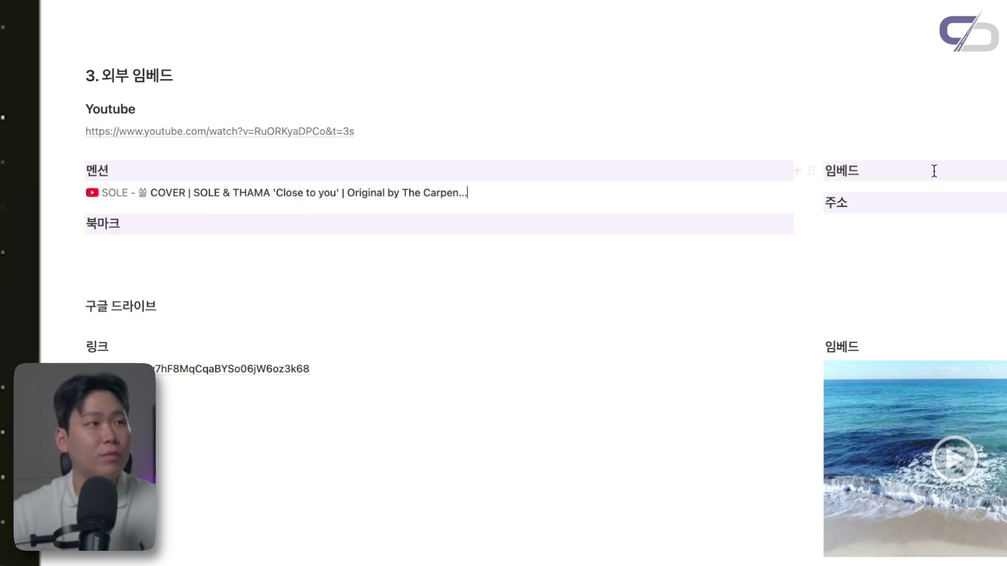
Paste the YouTube link under 임베드 as a video embed and test-play it
{"action": "left_click", "coordinate": [933, 169]}
{"action": "key", "text": "Return"}
{"action": "key", "text": "super+v"}
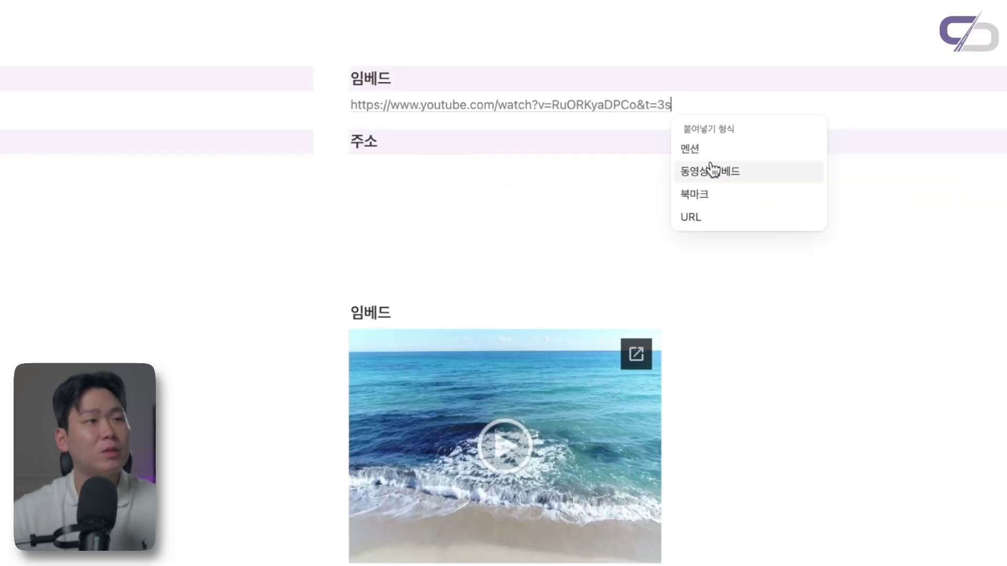
{"action": "left_click", "coordinate": [704, 225]}
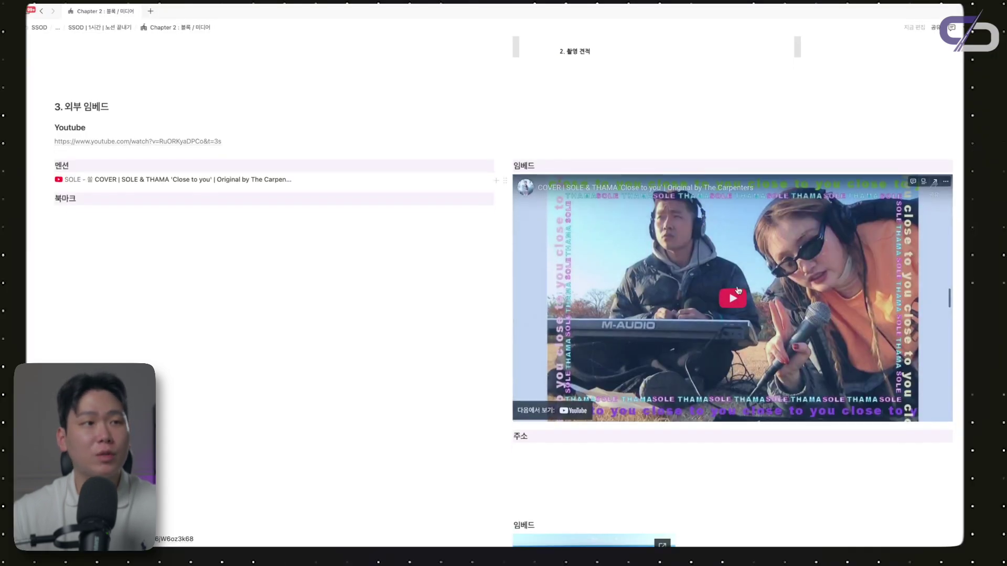
{"action": "left_click", "coordinate": [707, 297]}
{"action": "scroll", "coordinate": [736, 293], "scroll_direction": "down", "scroll_amount": 1}
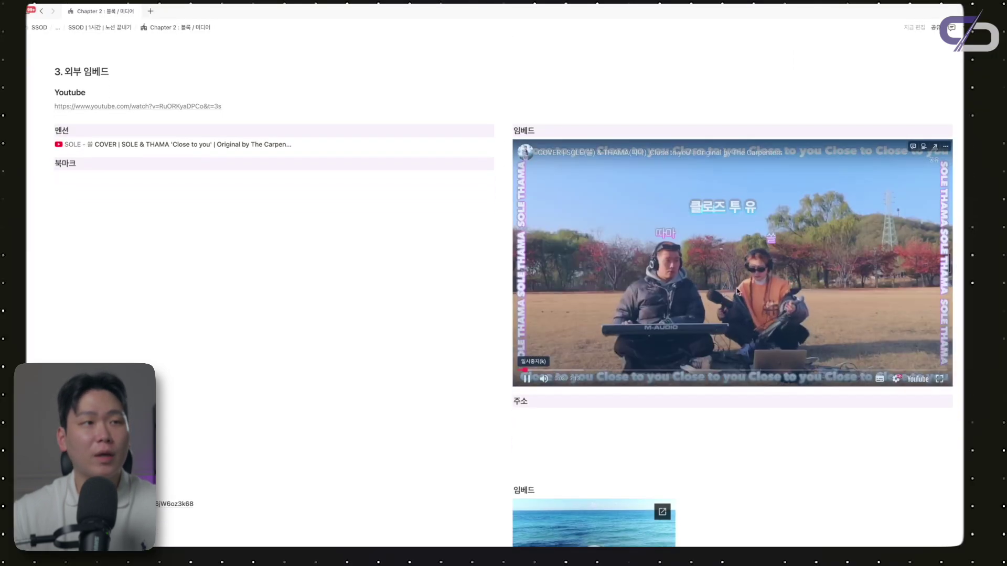
{"action": "left_click", "coordinate": [669, 278]}
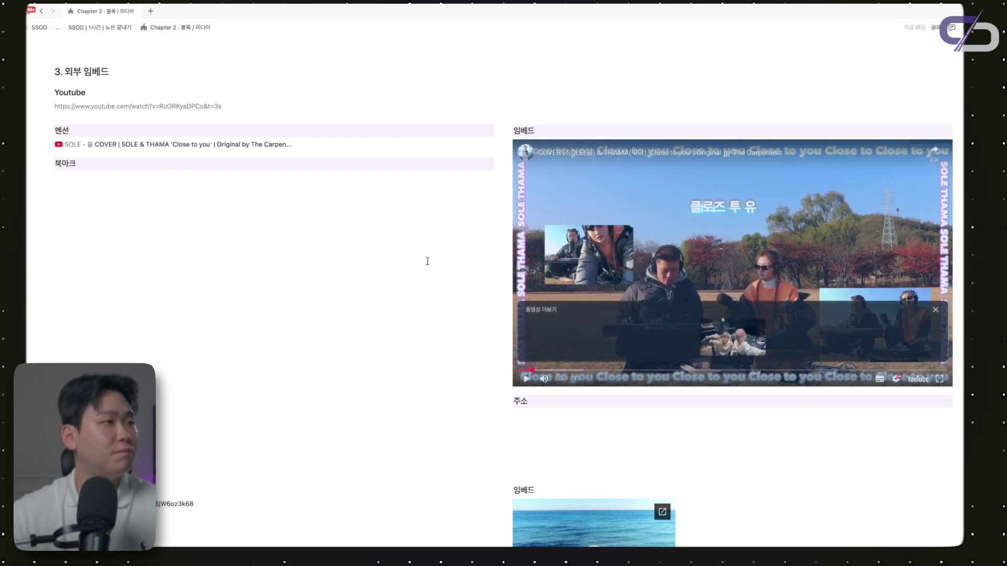
{"action": "scroll", "coordinate": [427, 261], "scroll_direction": "down", "scroll_amount": 12}
{"action": "scroll", "coordinate": [428, 261], "scroll_direction": "up", "scroll_amount": 13}
Paste the YouTube link under 북마크 as a bookmark card
{"action": "key", "text": "Return"}
{"action": "key", "text": "ctrl+v"}
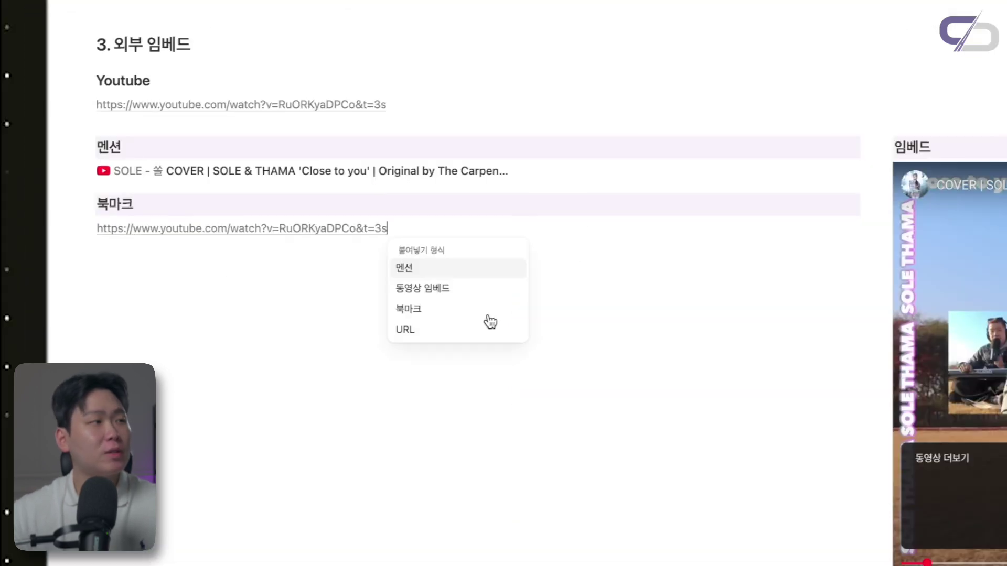
{"action": "left_click", "coordinate": [455, 308]}
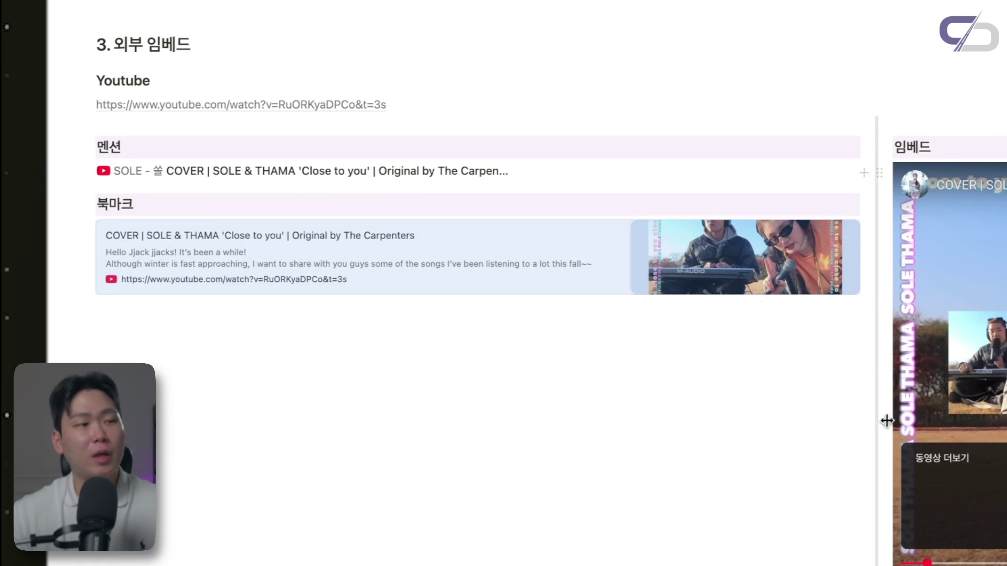
{"action": "scroll", "coordinate": [864, 421], "scroll_direction": "down", "scroll_amount": 5}
Paste the YouTube link under 주소 as a plain URL
{"action": "left_click", "coordinate": [976, 438]}
{"action": "key", "text": "Return"}
{"action": "key", "text": "ctrl+v"}
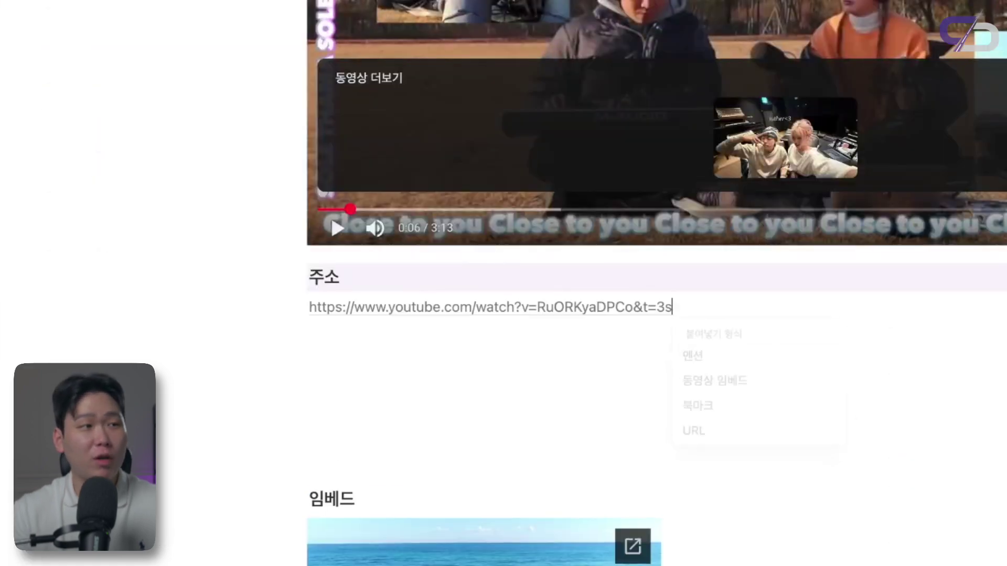
{"action": "left_click", "coordinate": [715, 440]}
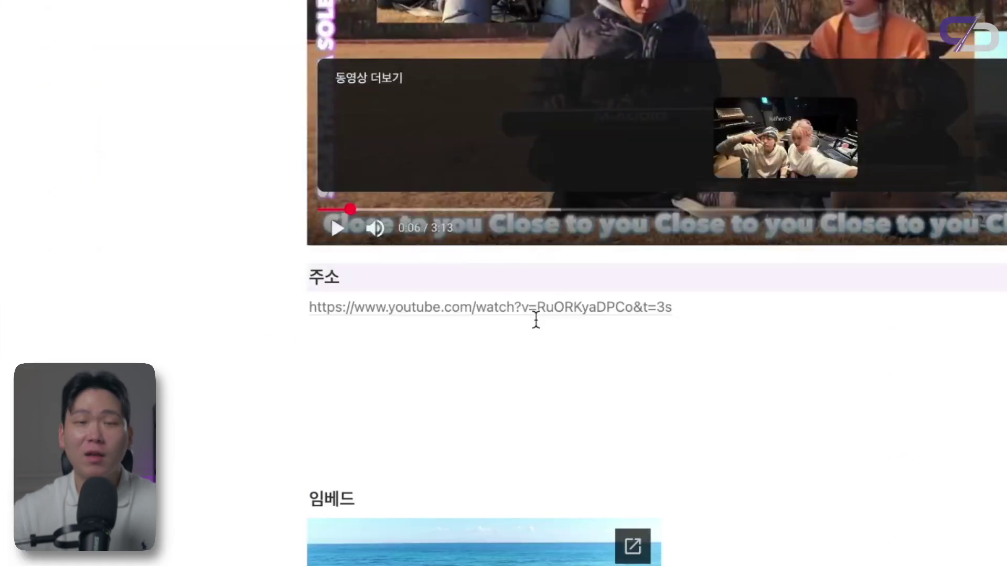
{"action": "scroll", "coordinate": [534, 314], "scroll_direction": "down", "scroll_amount": 4}
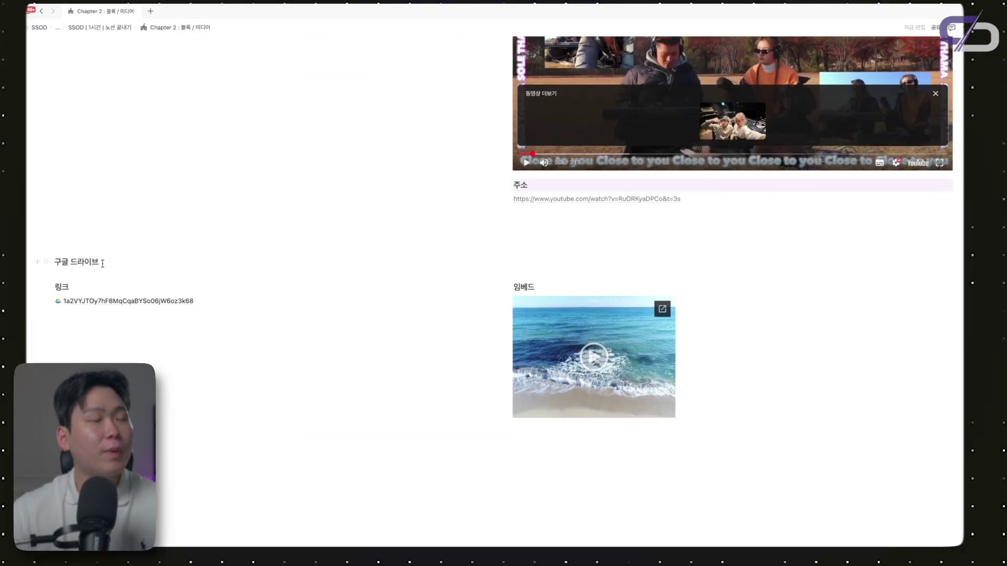
Play the embedded beach video below the Google Drive link for a few seconds
{"action": "left_click", "coordinate": [135, 261]}
{"action": "scroll", "coordinate": [163, 275], "scroll_direction": "down", "scroll_amount": 2}
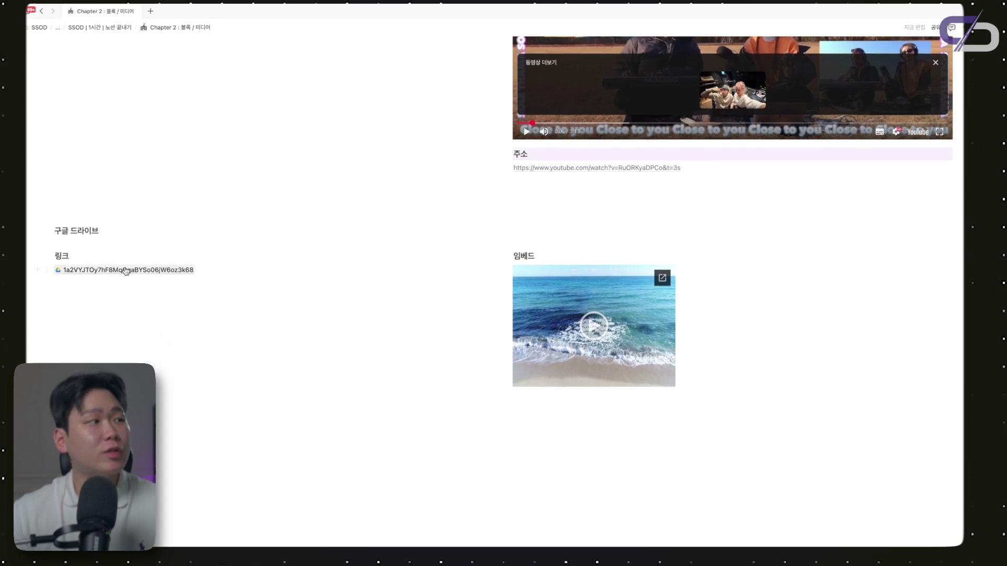
{"action": "scroll", "coordinate": [152, 259], "scroll_direction": "down", "scroll_amount": 1}
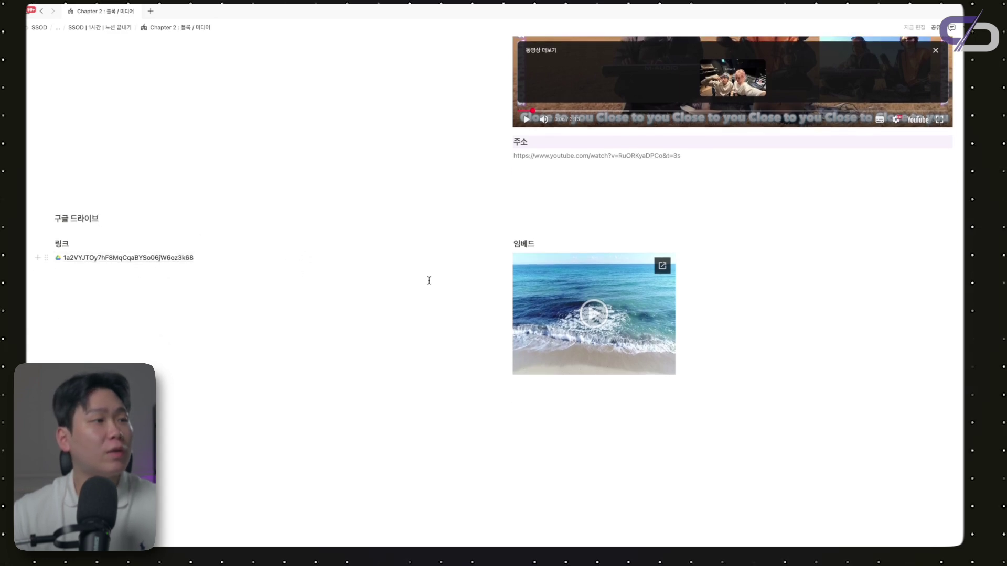
{"action": "scroll", "coordinate": [710, 218], "scroll_direction": "up", "scroll_amount": 15}
{"action": "scroll", "coordinate": [703, 231], "scroll_direction": "down", "scroll_amount": 4}
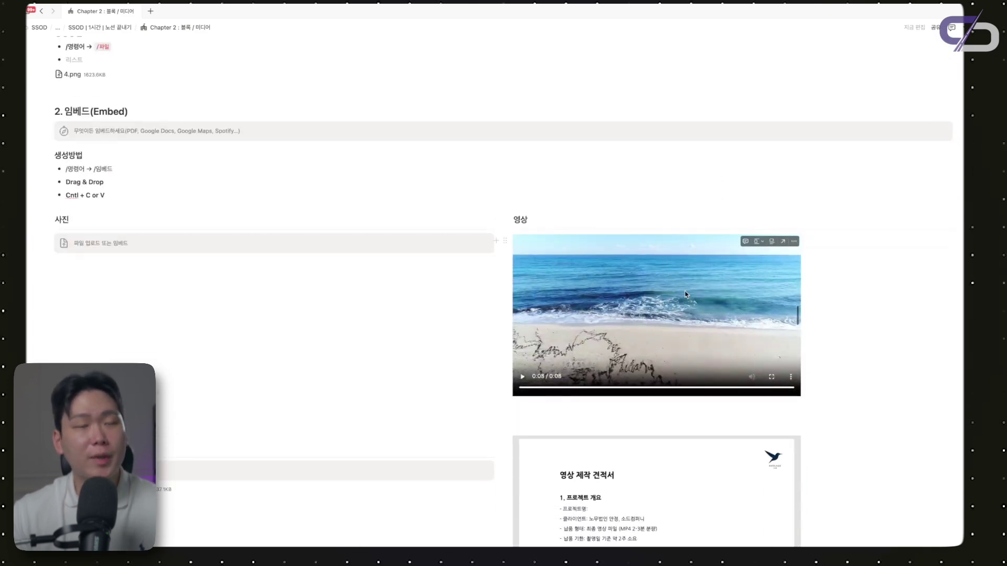
{"action": "scroll", "coordinate": [685, 295], "scroll_direction": "down", "scroll_amount": 15}
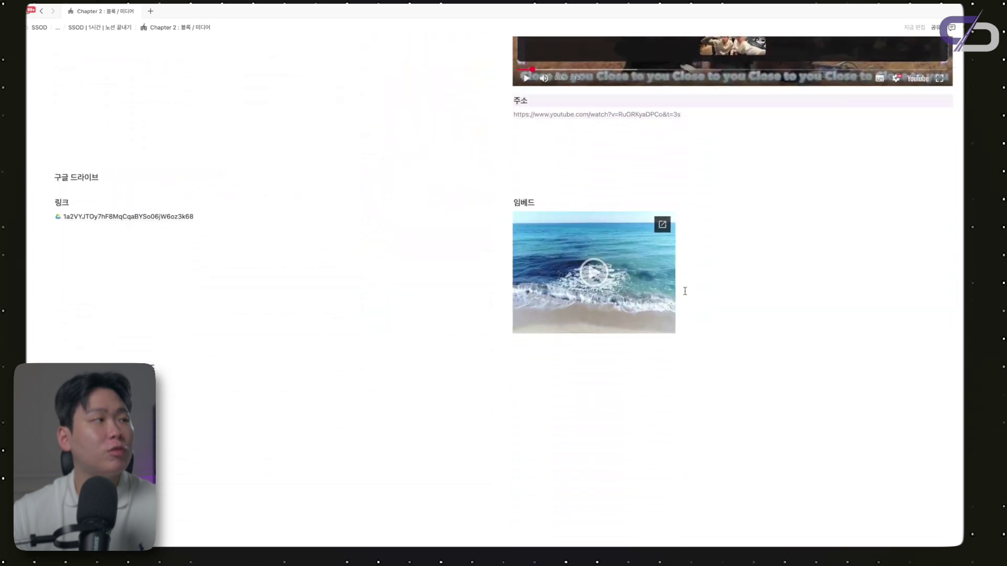
{"action": "left_click", "coordinate": [299, 236]}
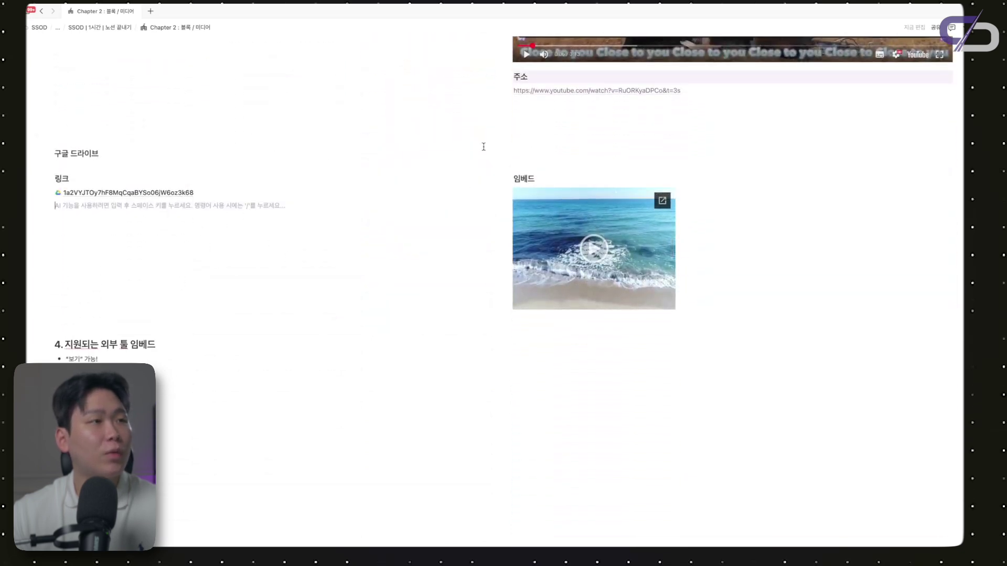
{"action": "left_click", "coordinate": [600, 256]}
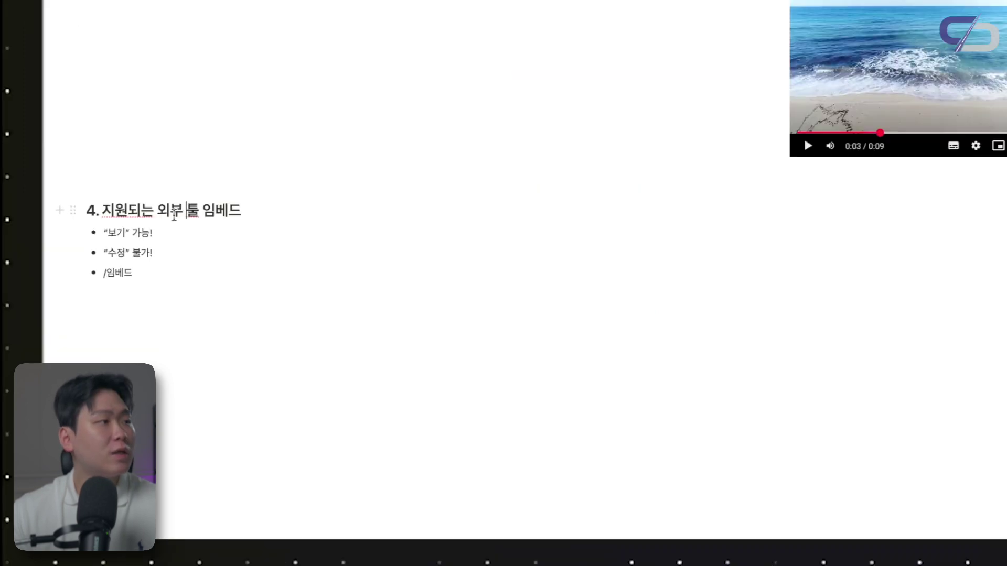
{"action": "left_click_drag", "start_coordinate": [157, 210], "coordinate": [268, 213]}
{"action": "left_click", "coordinate": [268, 213]}
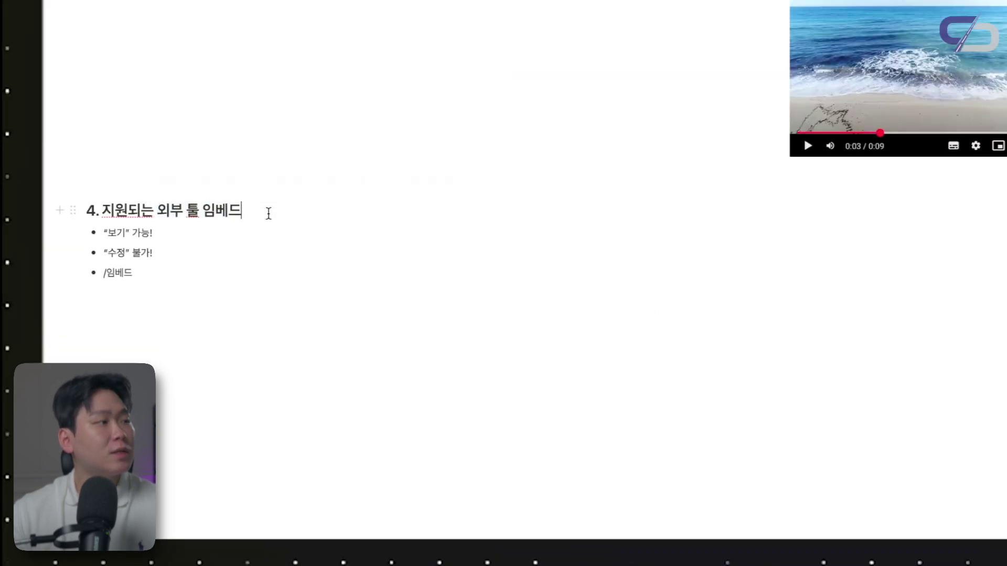
Review the section-4 bullets '보기' 가능!, '수정' 불가! and /임베드 by selecting each line
{"action": "triple_click", "coordinate": [115, 232]}
{"action": "triple_click", "coordinate": [173, 257]}
{"action": "left_click", "coordinate": [186, 255]}
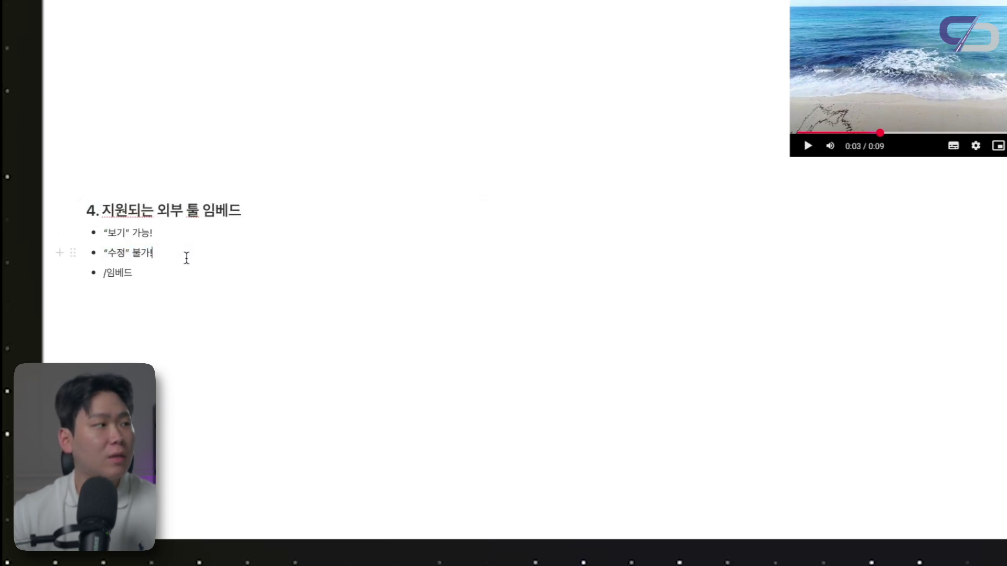
{"action": "triple_click", "coordinate": [150, 272]}
{"action": "left_click", "coordinate": [150, 272]}
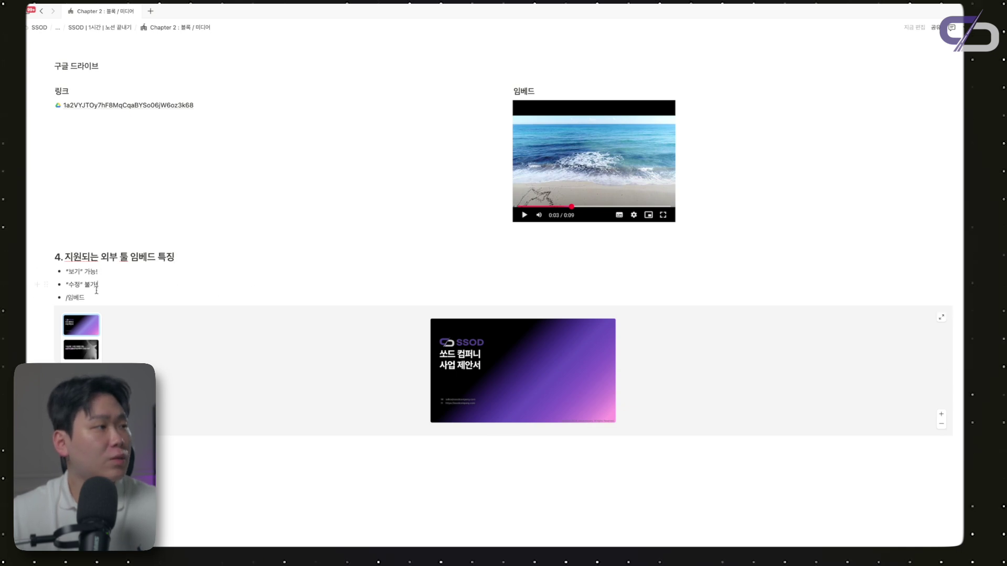
Insert a /임베드 block in a new bullet and paste the slide deck link as a Figma embed
{"action": "key", "text": "Return"}
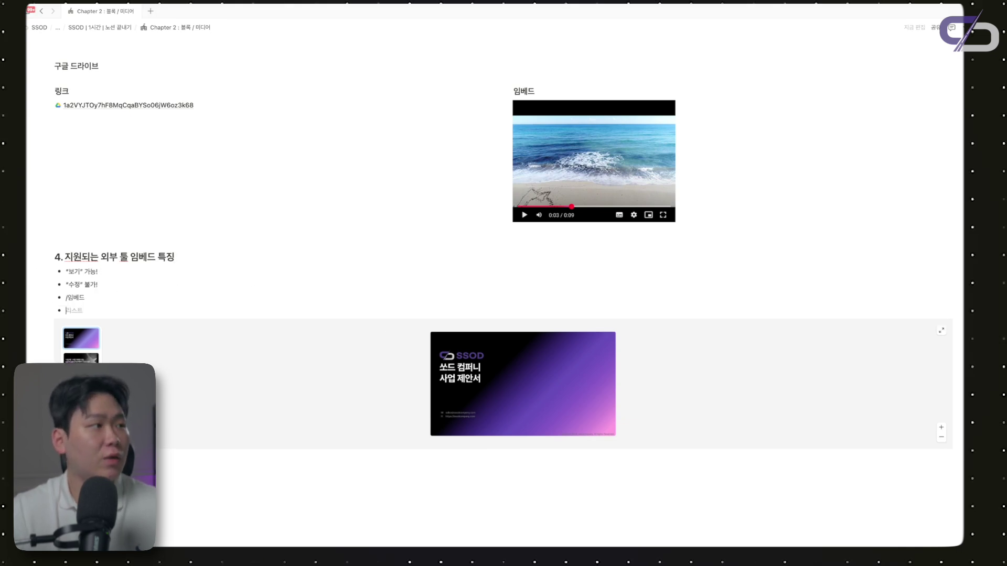
{"action": "type", "text": "/임"}
{"action": "type", "text": "베드"}
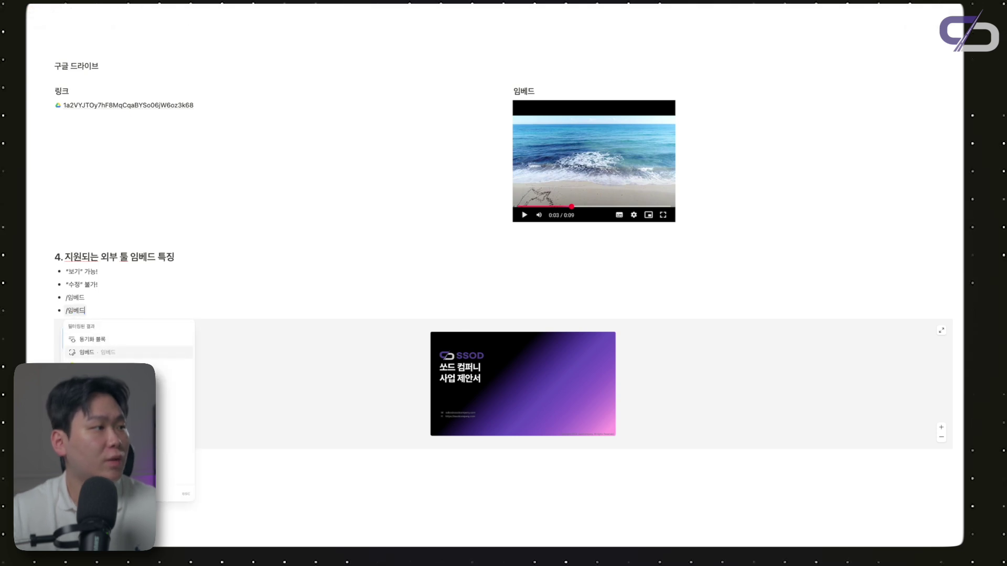
{"action": "key", "text": "Return"}
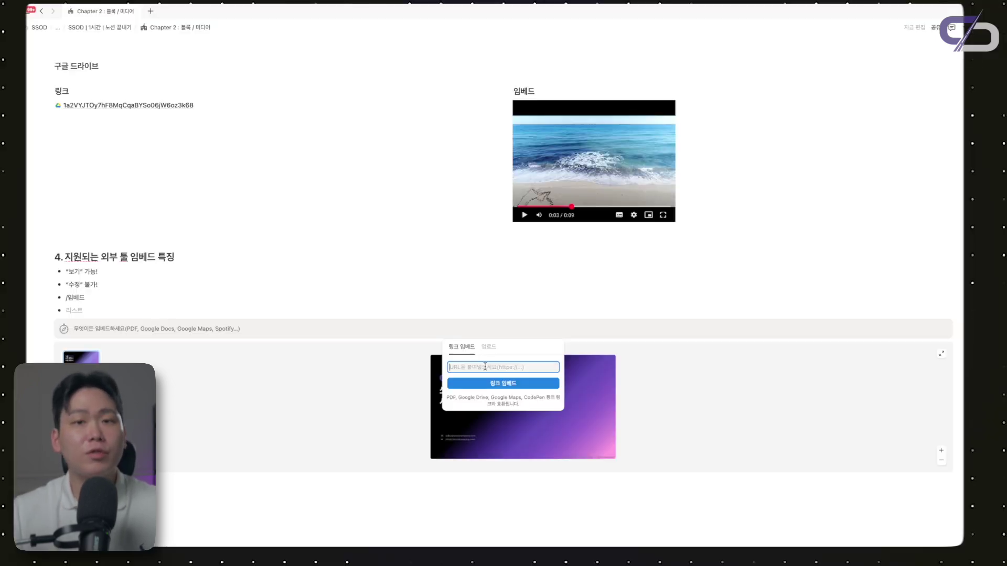
{"action": "left_click", "coordinate": [223, 313]}
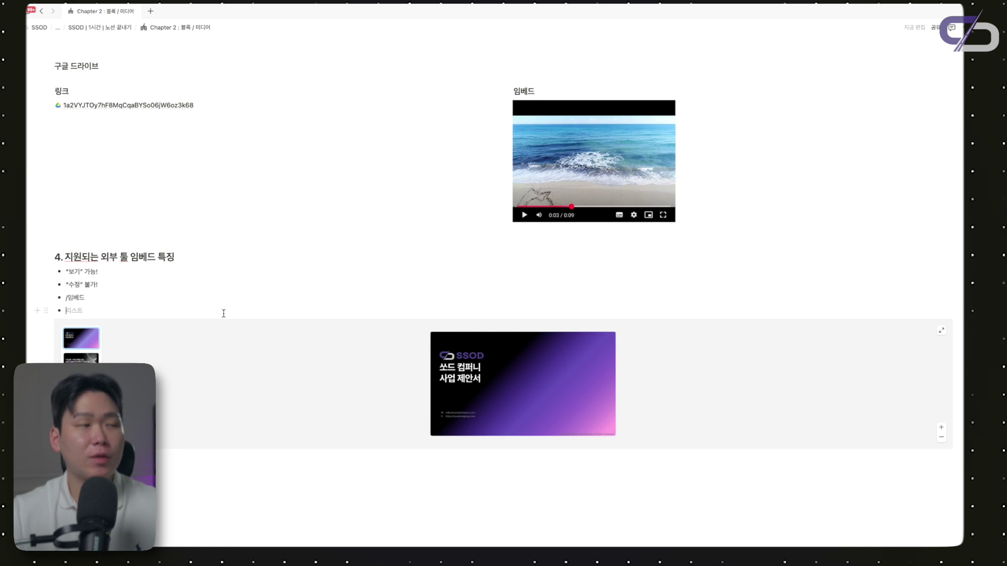
{"action": "key", "text": "ctrl+v"}
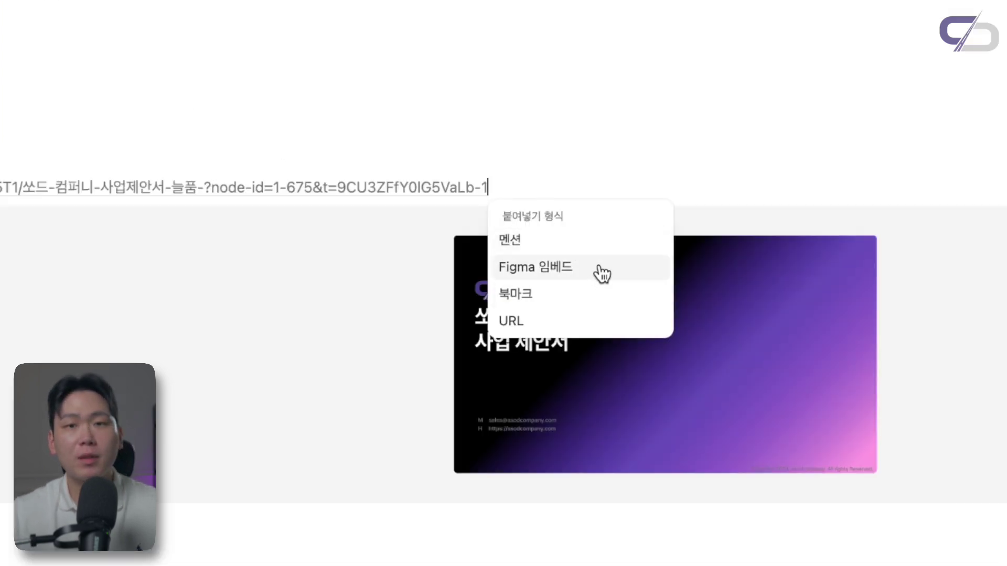
{"action": "left_click", "coordinate": [601, 270]}
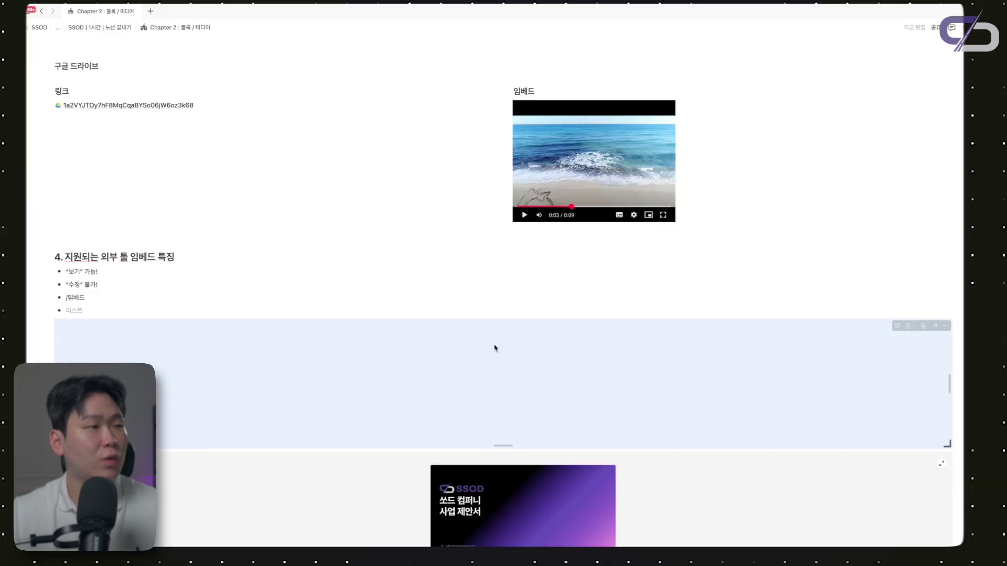
Browse the embedded deck's slides, then return to its title slide
{"action": "scroll", "coordinate": [495, 348], "scroll_direction": "down", "scroll_amount": 2}
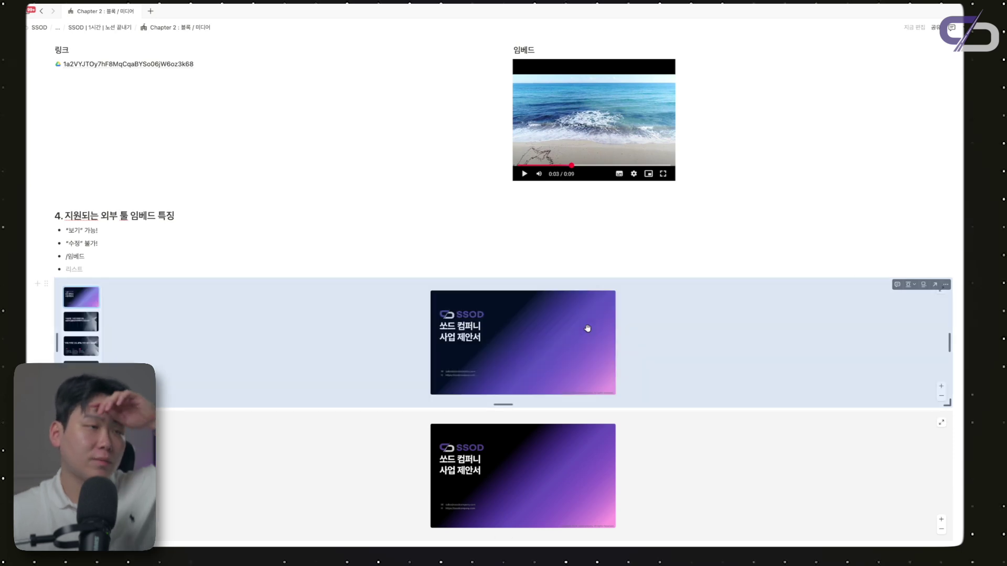
{"action": "left_click", "coordinate": [88, 326]}
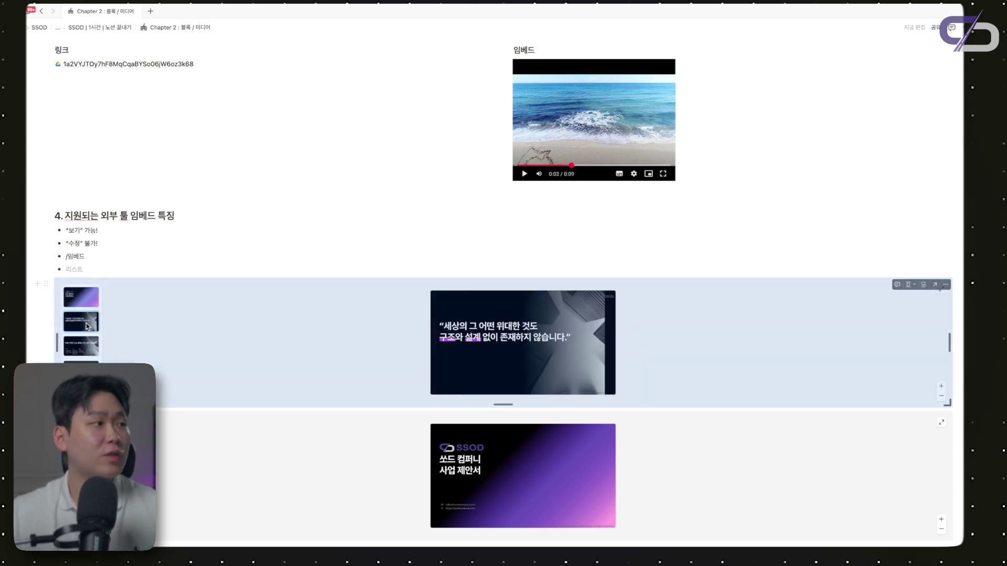
{"action": "left_click", "coordinate": [88, 346]}
{"action": "left_click", "coordinate": [92, 323]}
{"action": "left_click", "coordinate": [87, 361]}
{"action": "left_click", "coordinate": [82, 347]}
{"action": "left_click", "coordinate": [86, 324]}
{"action": "left_click", "coordinate": [81, 297]}
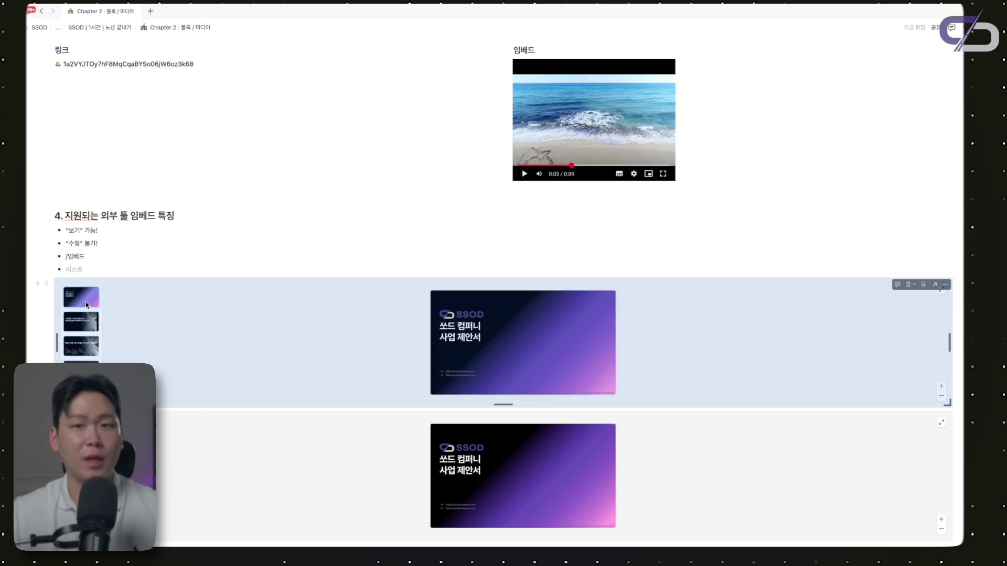
{"action": "left_click", "coordinate": [206, 261]}
Delete the leftover empty 리스트 bullet below the embed
{"action": "left_click", "coordinate": [131, 265]}
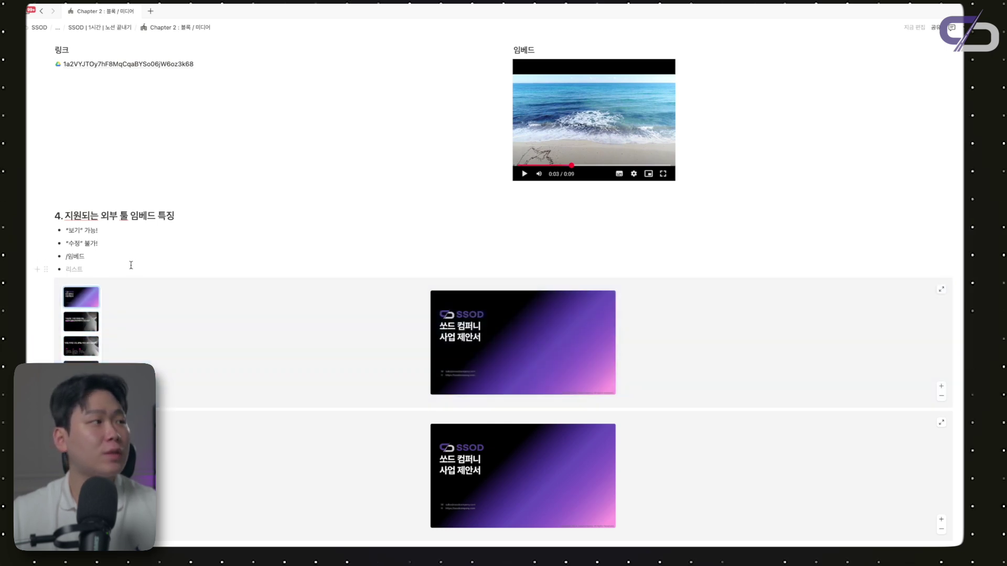
{"action": "key", "text": "BackSpace"}
{"action": "key", "text": "BackSpace"}
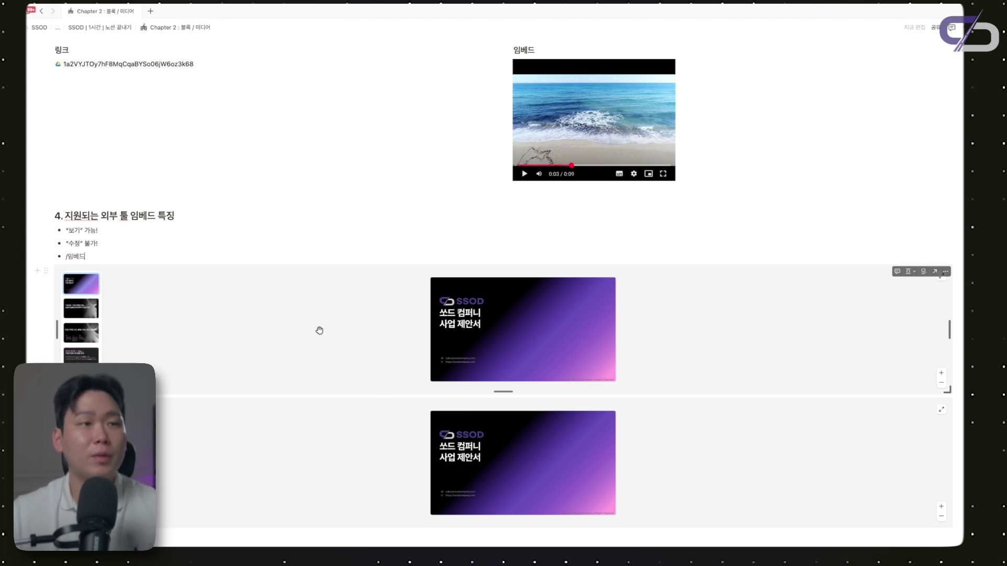
{"action": "scroll", "coordinate": [351, 339], "scroll_direction": "down", "scroll_amount": 1}
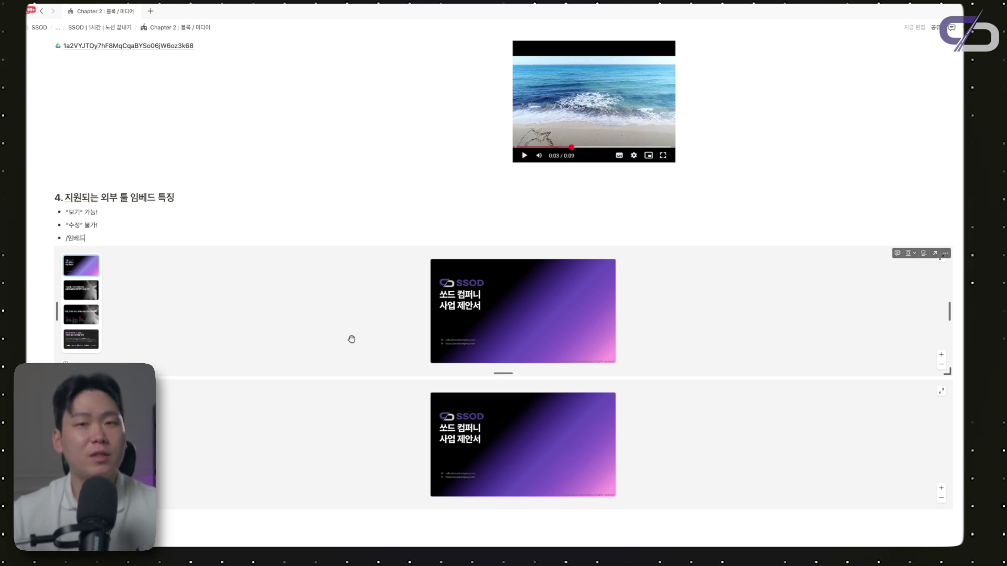
{"action": "scroll", "coordinate": [352, 340], "scroll_direction": "up", "scroll_amount": 1}
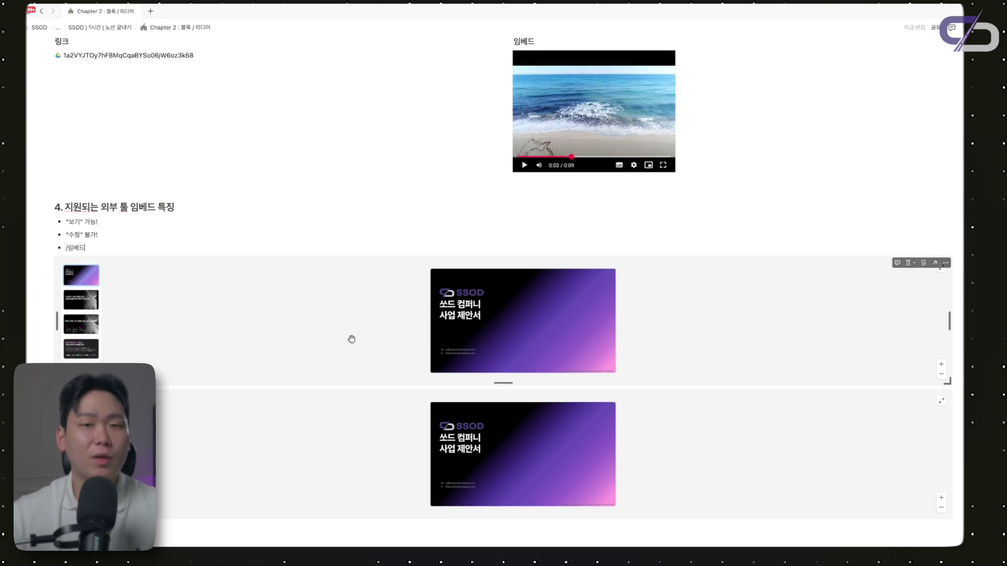
{"action": "scroll", "coordinate": [367, 339], "scroll_direction": "up", "scroll_amount": 1}
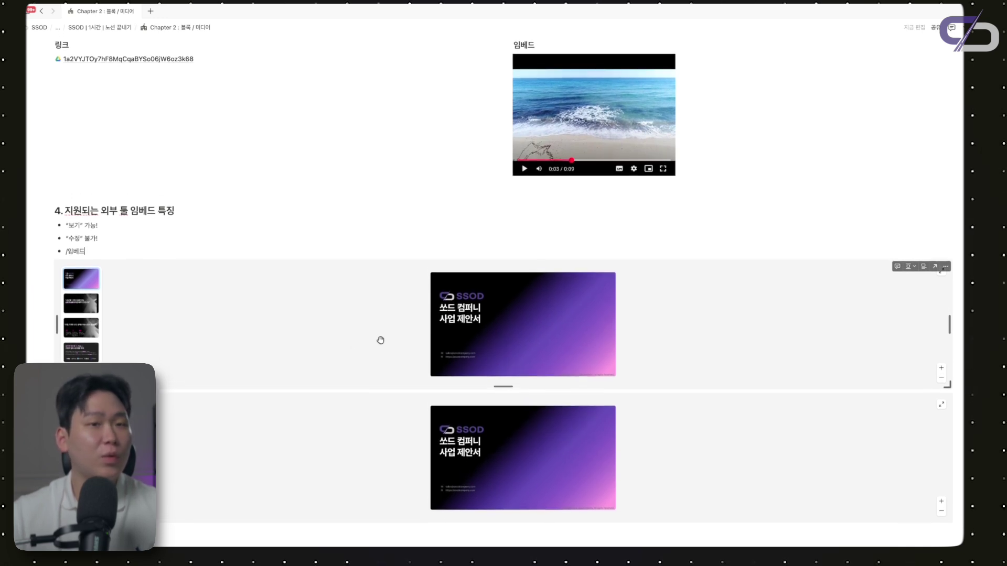
{"action": "scroll", "coordinate": [380, 340], "scroll_direction": "down", "scroll_amount": 1}
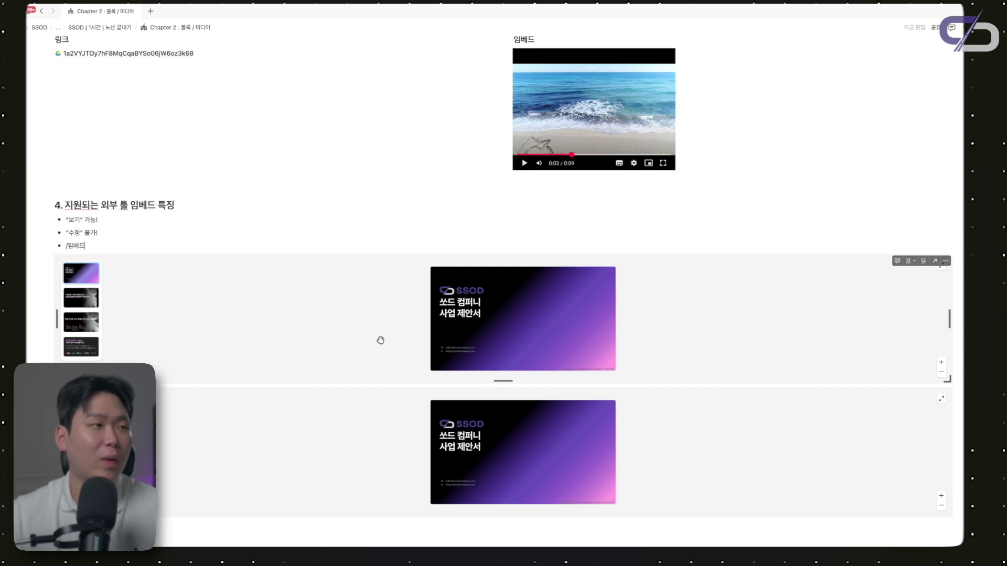
{"action": "scroll", "coordinate": [396, 339], "scroll_direction": "up", "scroll_amount": 3}
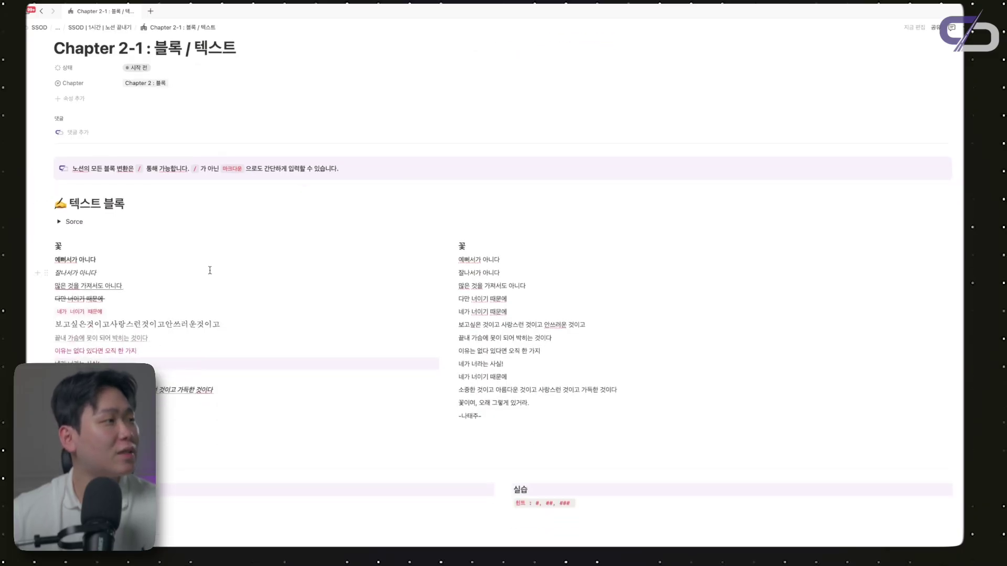
Make the right-column poem line 예뻐서가 아니다 bold
{"action": "scroll", "coordinate": [210, 270], "scroll_direction": "down", "scroll_amount": 1}
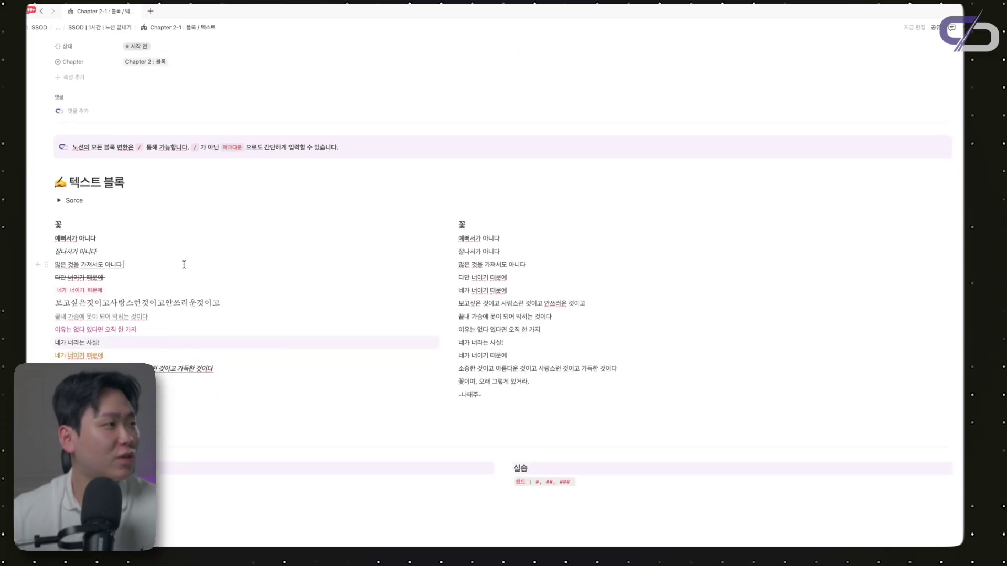
{"action": "scroll", "coordinate": [184, 264], "scroll_direction": "down", "scroll_amount": 1}
{"action": "scroll", "coordinate": [184, 265], "scroll_direction": "up", "scroll_amount": 1}
{"action": "scroll", "coordinate": [184, 265], "scroll_direction": "down", "scroll_amount": 1}
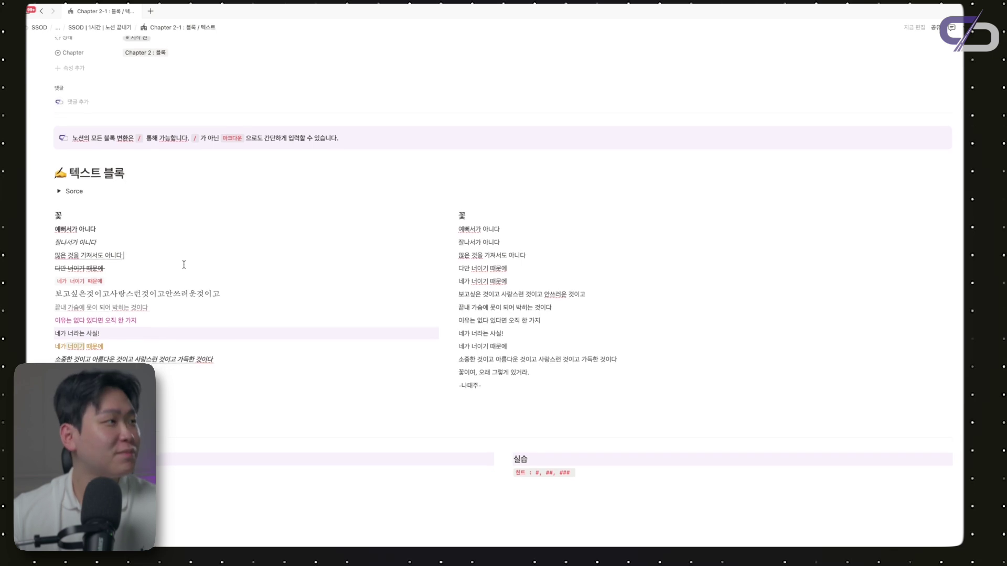
{"action": "scroll", "coordinate": [119, 239], "scroll_direction": "down", "scroll_amount": 1}
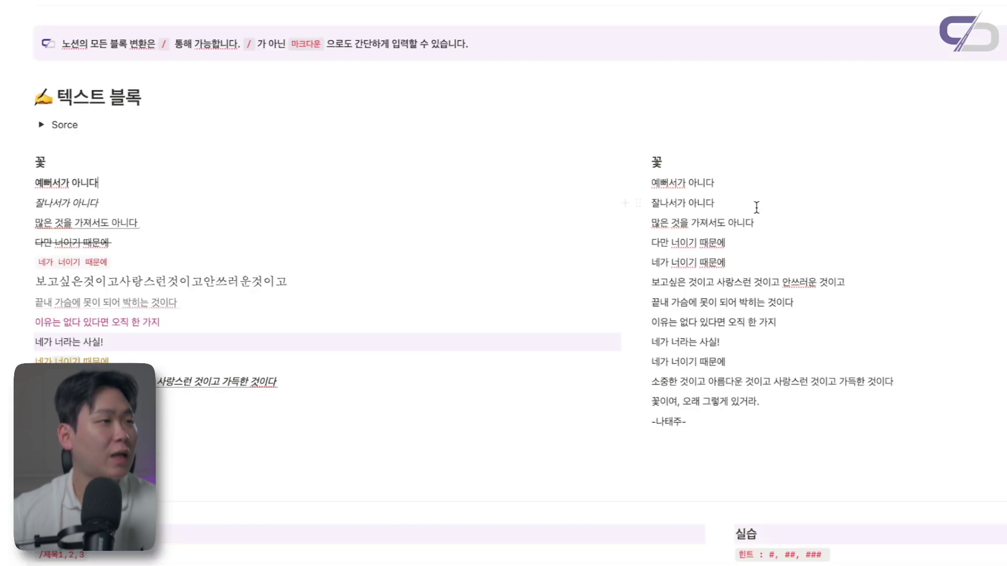
{"action": "triple_click", "coordinate": [692, 183]}
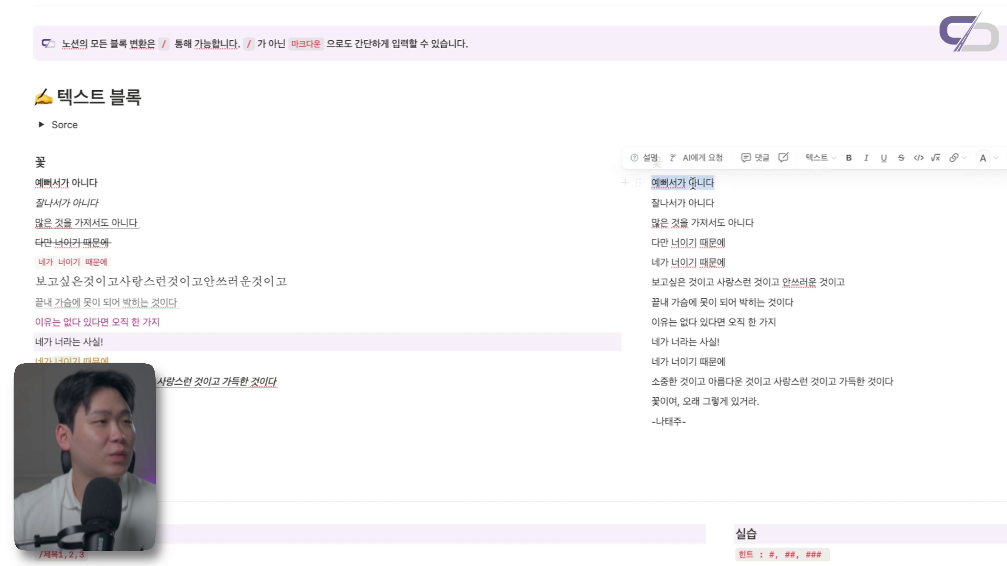
{"action": "left_click", "coordinate": [854, 166]}
{"action": "left_click", "coordinate": [765, 204]}
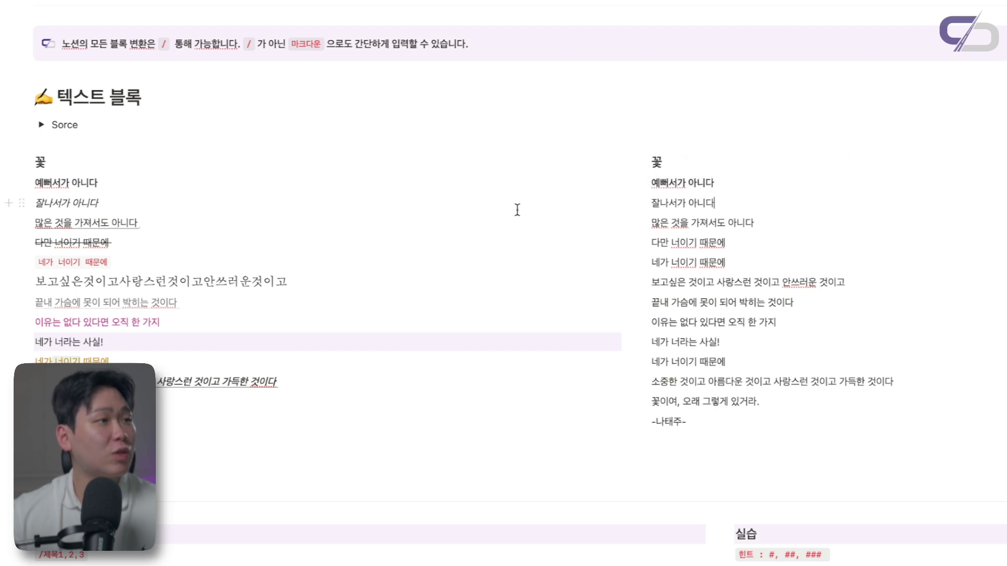
Italicize 잘나서가 아니다, underline 많은 것을 가져서도 아니다, strike through 다만 너이기 때문에
{"action": "triple_click", "coordinate": [711, 205]}
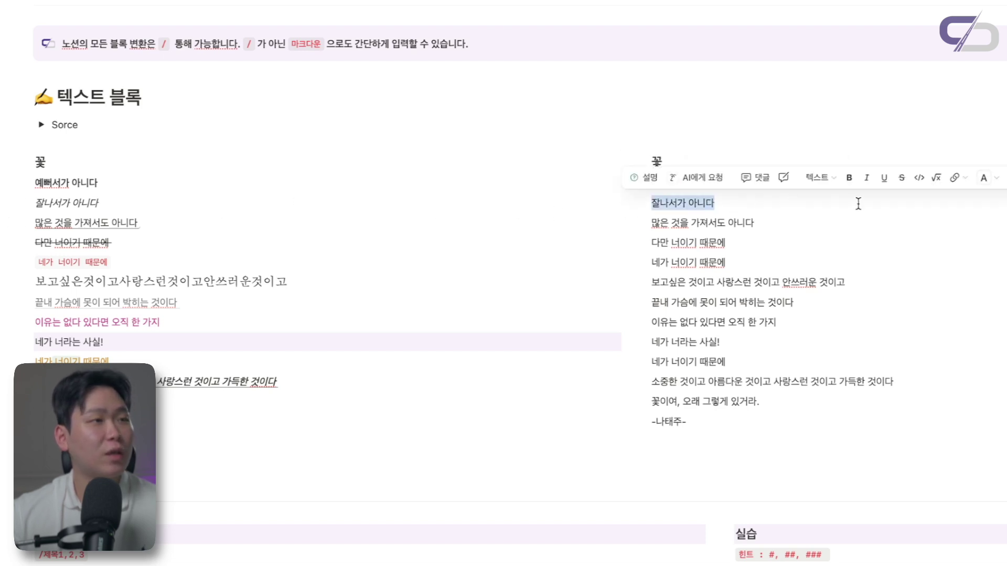
{"action": "left_click", "coordinate": [867, 179]}
{"action": "triple_click", "coordinate": [733, 224]}
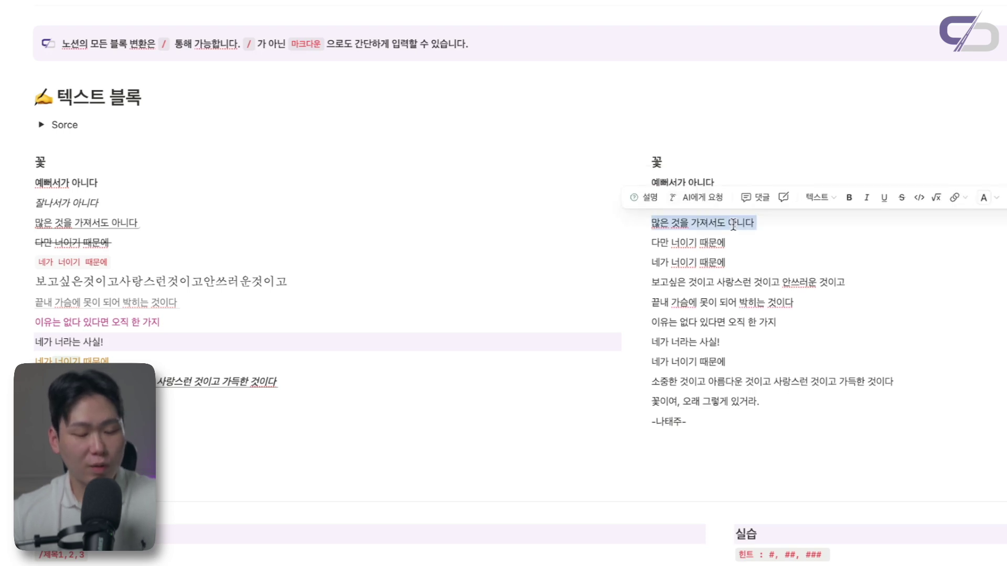
{"action": "left_click", "coordinate": [884, 198]}
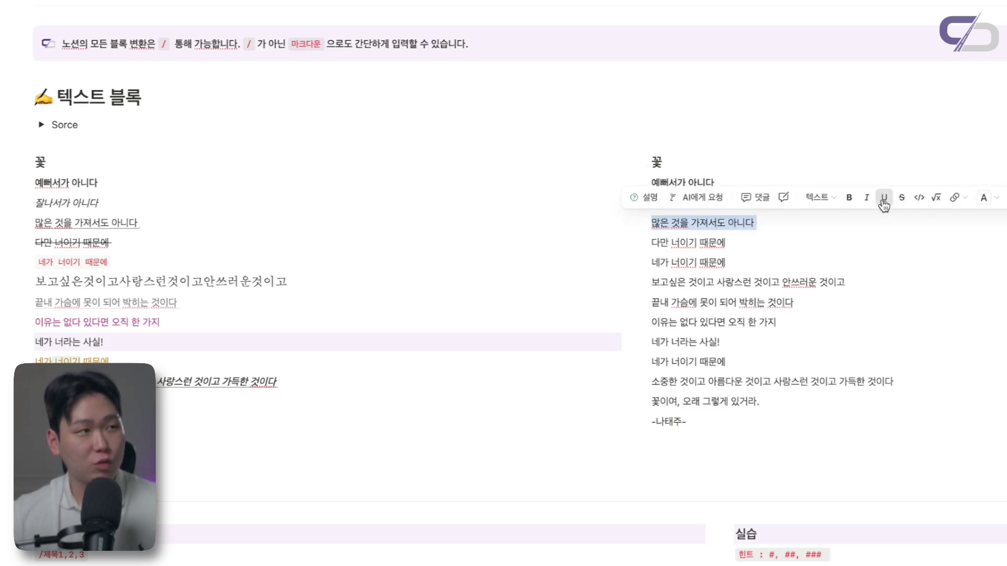
{"action": "triple_click", "coordinate": [708, 242]}
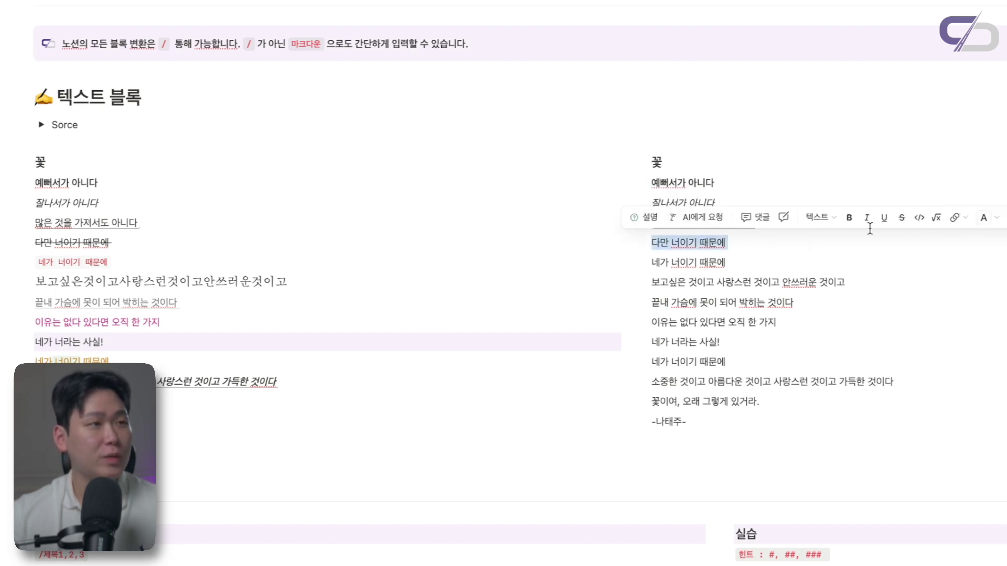
{"action": "left_click", "coordinate": [901, 218]}
Format 네가 너이기 때문에 as inline code in red text
{"action": "triple_click", "coordinate": [705, 262]}
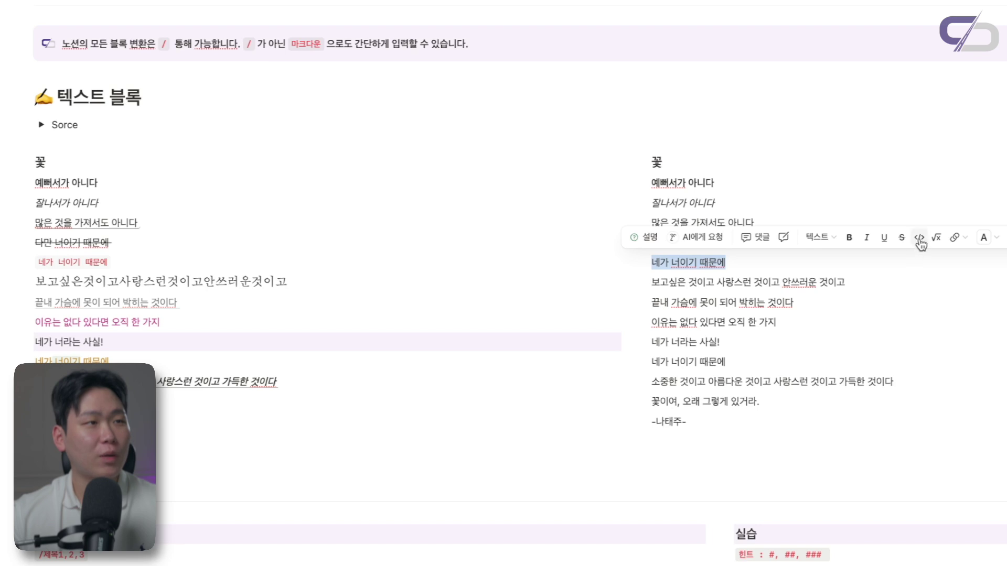
{"action": "left_click", "coordinate": [919, 237]}
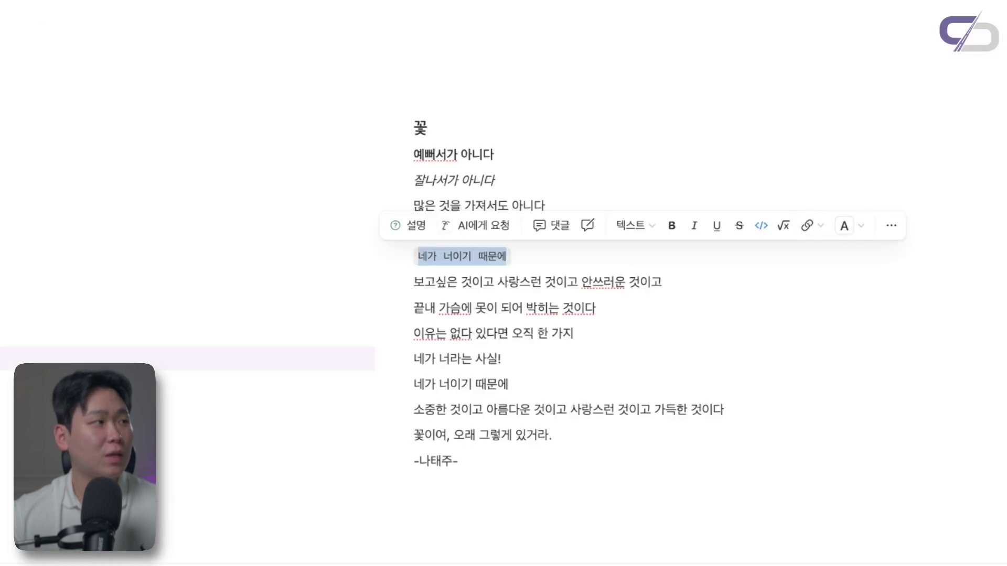
{"action": "left_click", "coordinate": [844, 226]}
{"action": "left_click", "coordinate": [959, 359]}
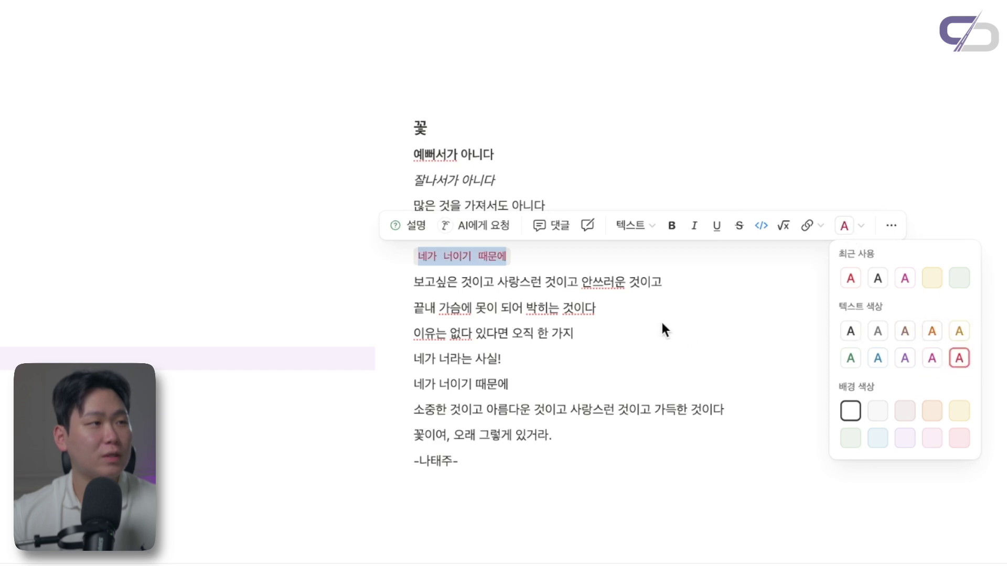
{"action": "left_click", "coordinate": [665, 321]}
{"action": "scroll", "coordinate": [661, 322], "scroll_direction": "down", "scroll_amount": 1}
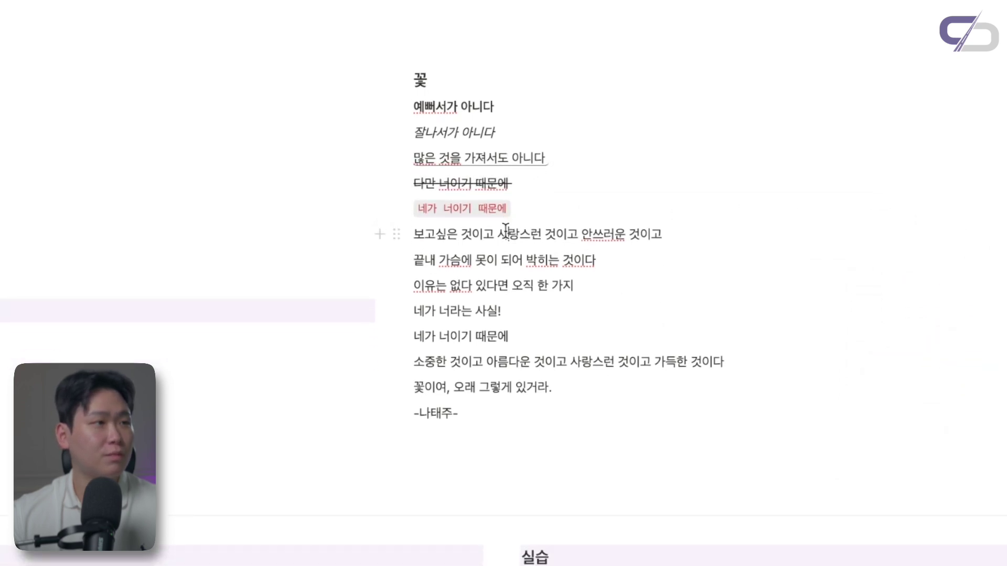
Turn the line 보고싶은 것이고 into an inline equation
{"action": "triple_click", "coordinate": [471, 236]}
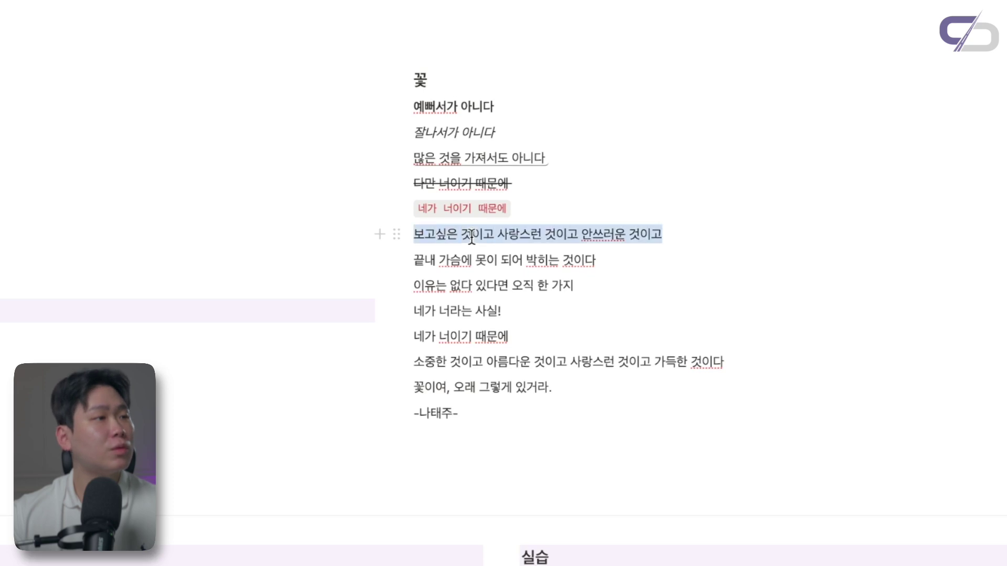
{"action": "left_click", "coordinate": [777, 203]}
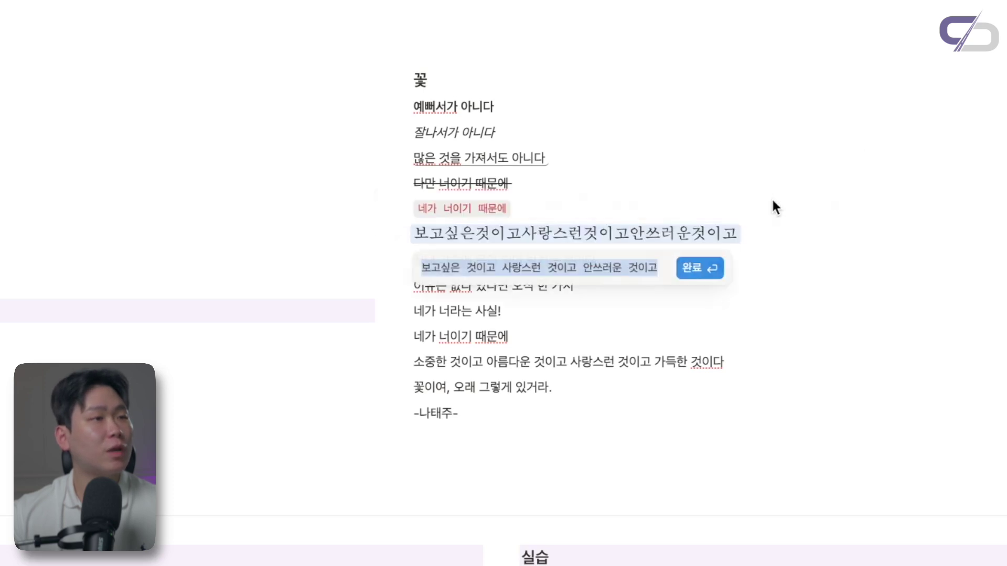
{"action": "left_click", "coordinate": [700, 271]}
{"action": "scroll", "coordinate": [666, 275], "scroll_direction": "down", "scroll_amount": 1}
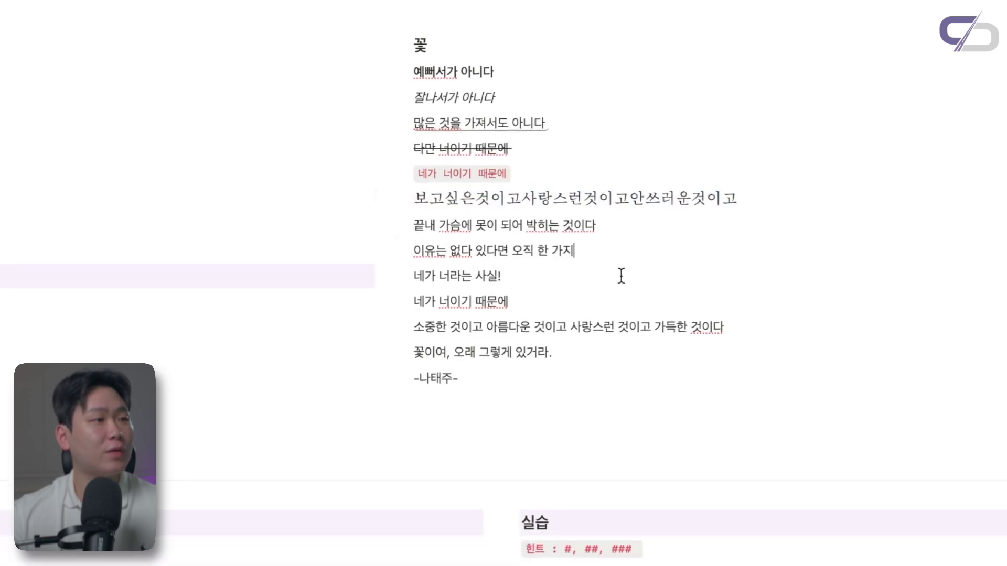
Link the line 끝내 가슴에 못이 되어 박히는 것이다 to the Chapter 2-1 page
{"action": "triple_click", "coordinate": [536, 206]}
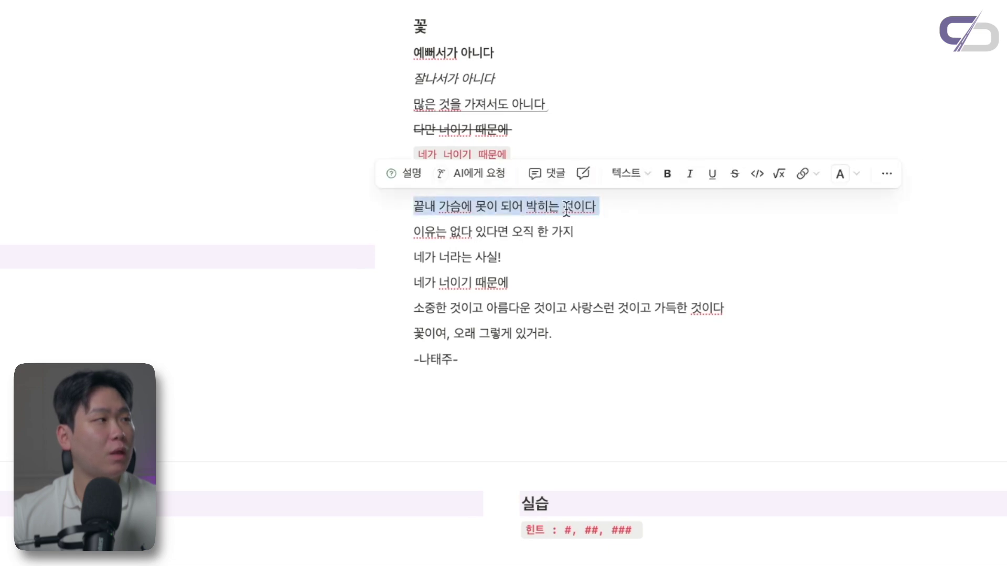
{"action": "left_click", "coordinate": [809, 174]}
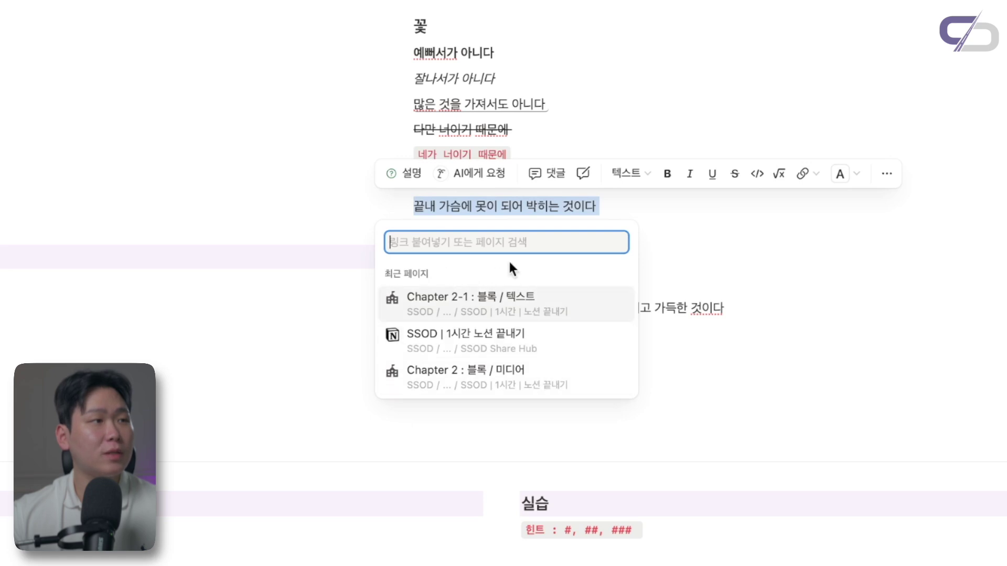
{"action": "type", "text": "-나태주-"}
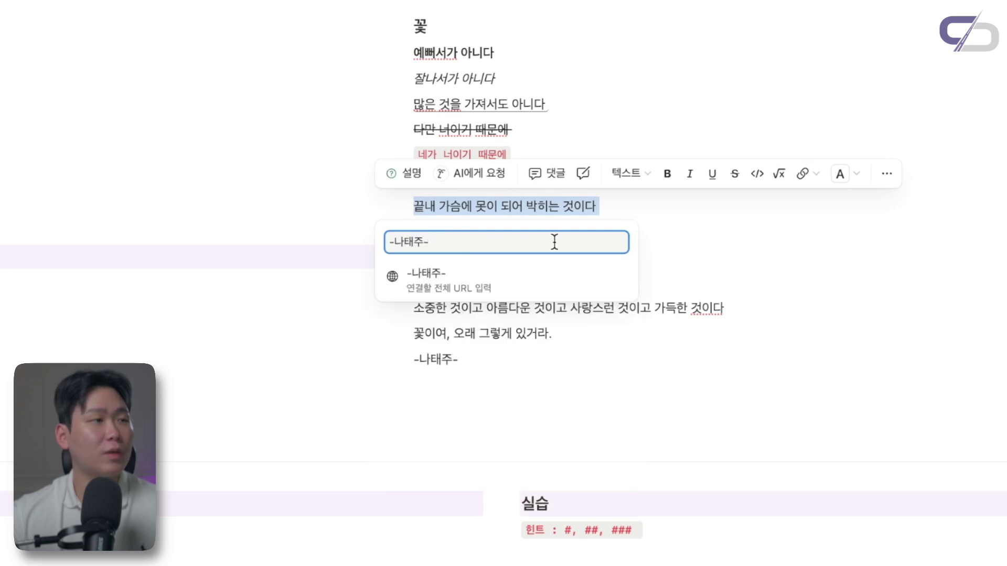
{"action": "key", "text": "super+a"}
{"action": "key", "text": "BackSpace"}
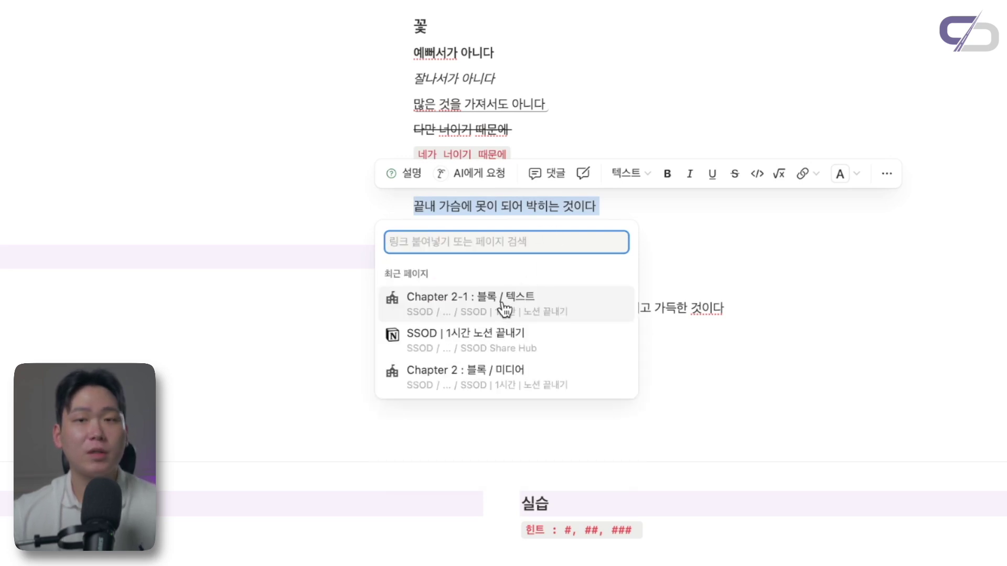
{"action": "key", "text": "Escape"}
{"action": "left_click", "coordinate": [537, 247]}
{"action": "mouse_move", "coordinate": [517, 218]}
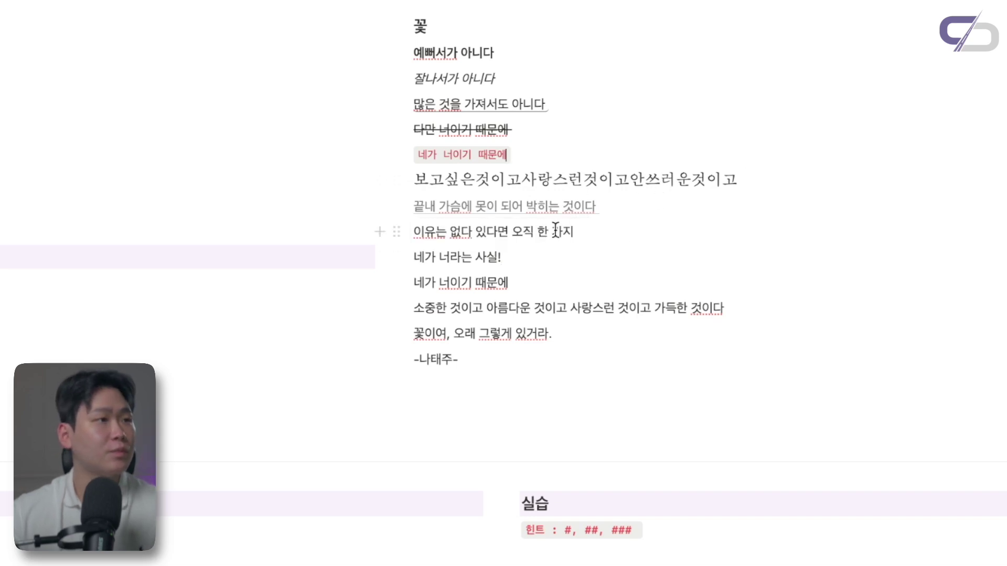
Colour the line 이유는 없다 있다면 오직 한 가지 pink
{"action": "triple_click", "coordinate": [551, 231]}
{"action": "left_click", "coordinate": [855, 199]}
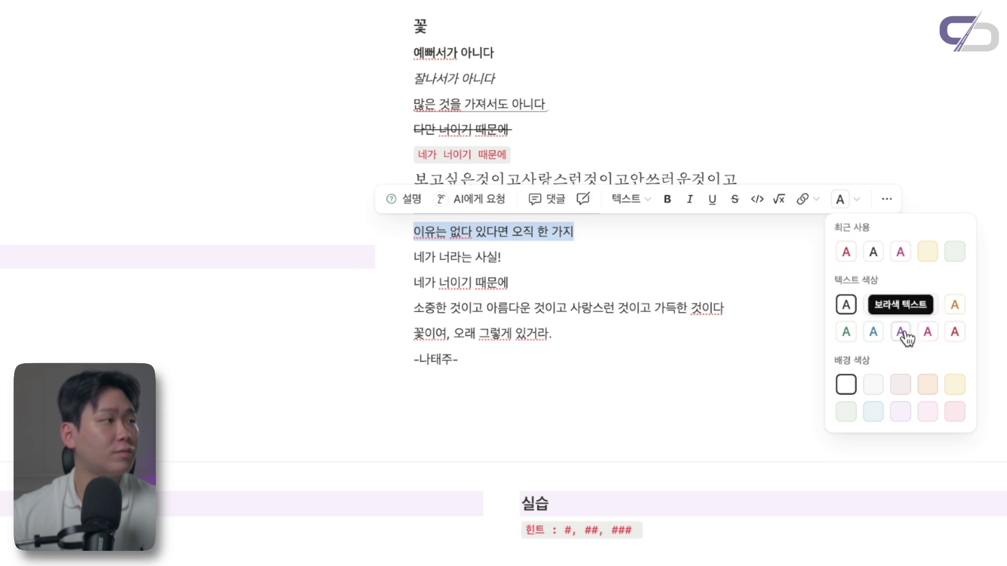
{"action": "left_click", "coordinate": [927, 335]}
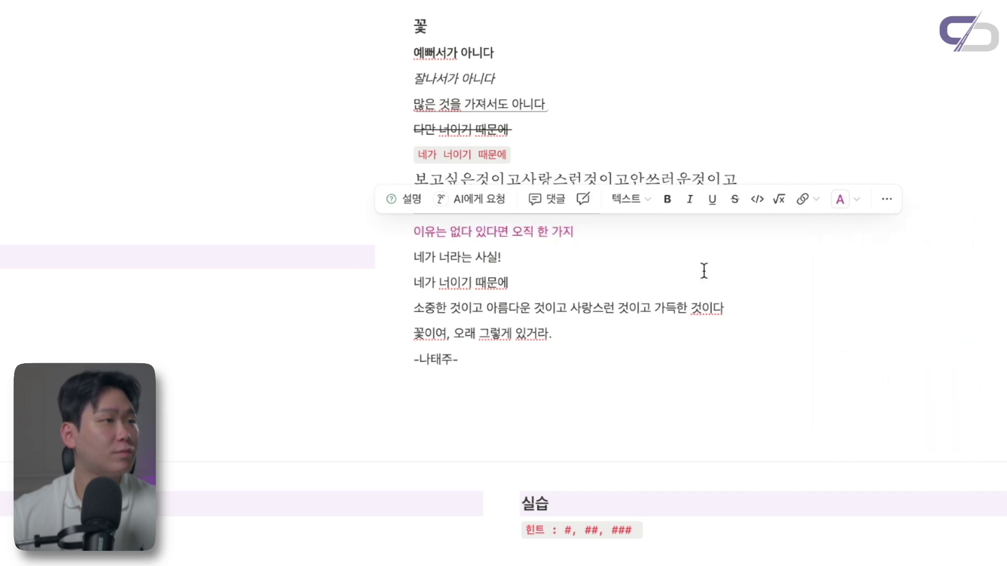
{"action": "scroll", "coordinate": [692, 264], "scroll_direction": "down", "scroll_amount": 1}
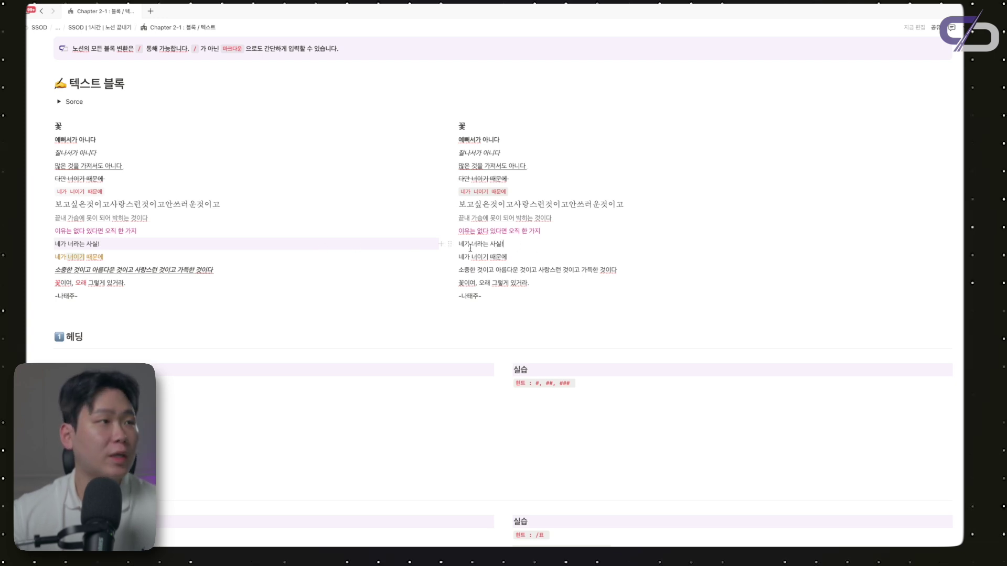
Give the block 네가 너라는 사실! a purple background
{"action": "left_click", "coordinate": [450, 246]}
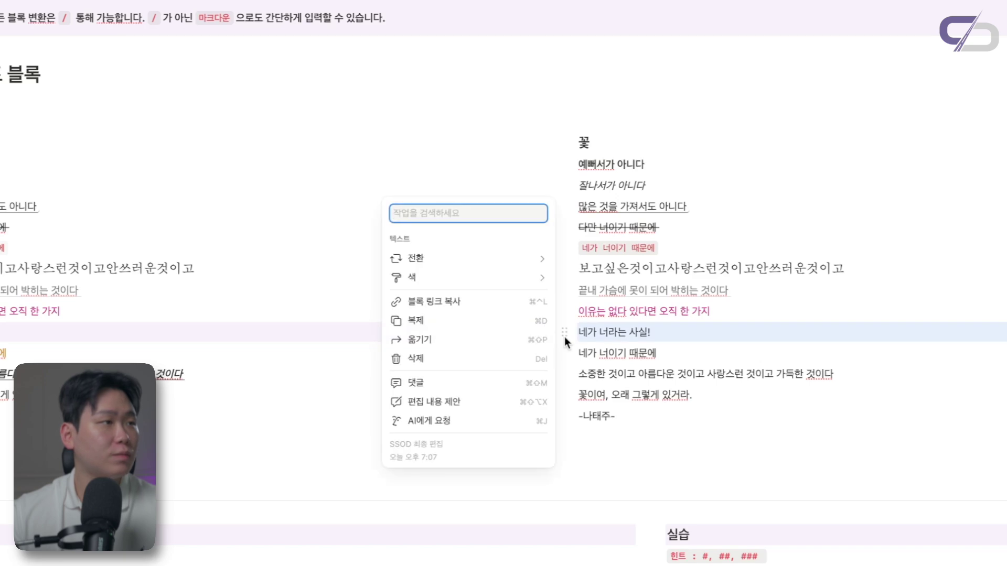
{"action": "mouse_move", "coordinate": [496, 283]}
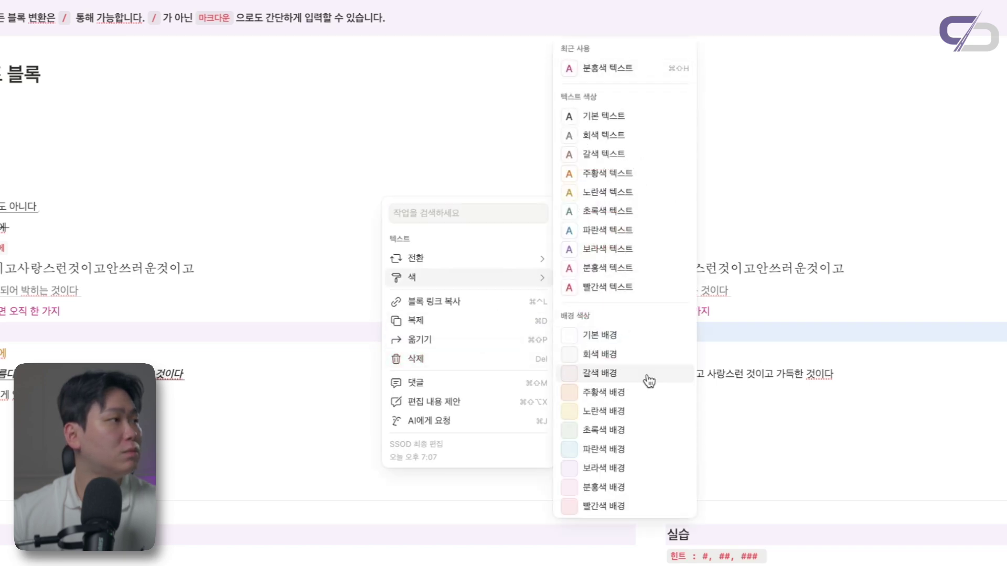
{"action": "left_click", "coordinate": [634, 470]}
{"action": "left_click", "coordinate": [734, 358]}
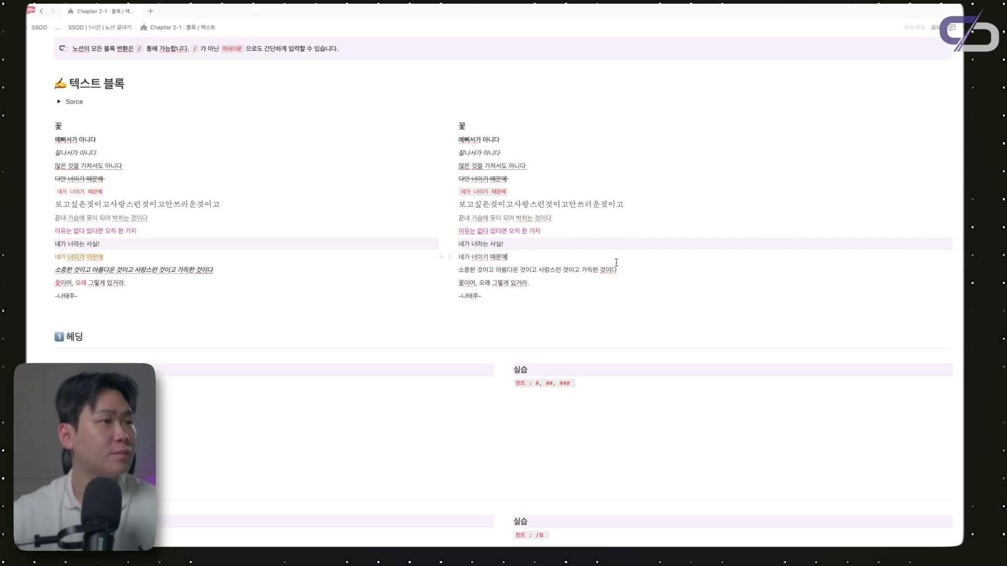
Colour the block 네가 너이기 때문에 with yellow text
{"action": "left_click", "coordinate": [449, 257]}
{"action": "mouse_move", "coordinate": [415, 225]}
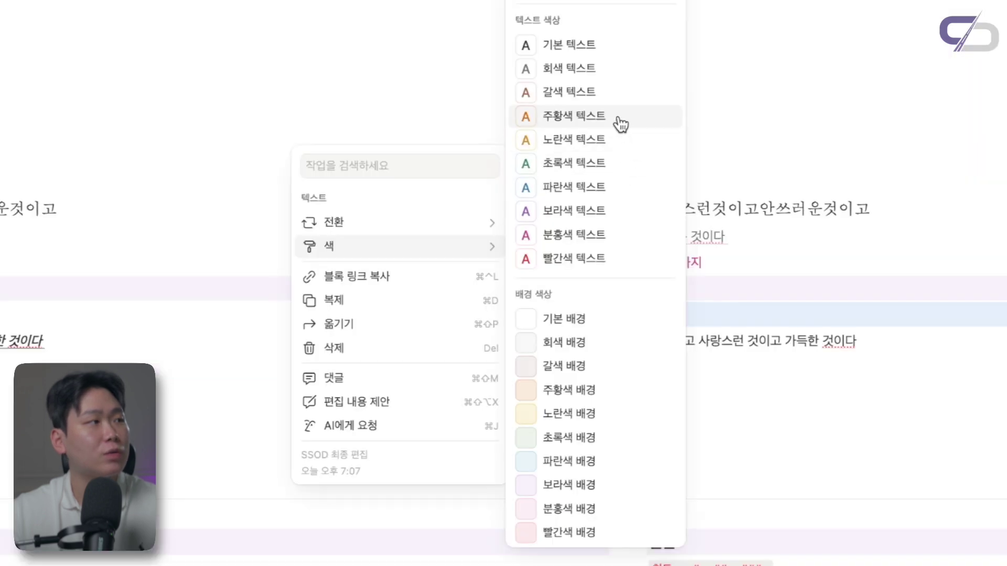
{"action": "left_click", "coordinate": [612, 139]}
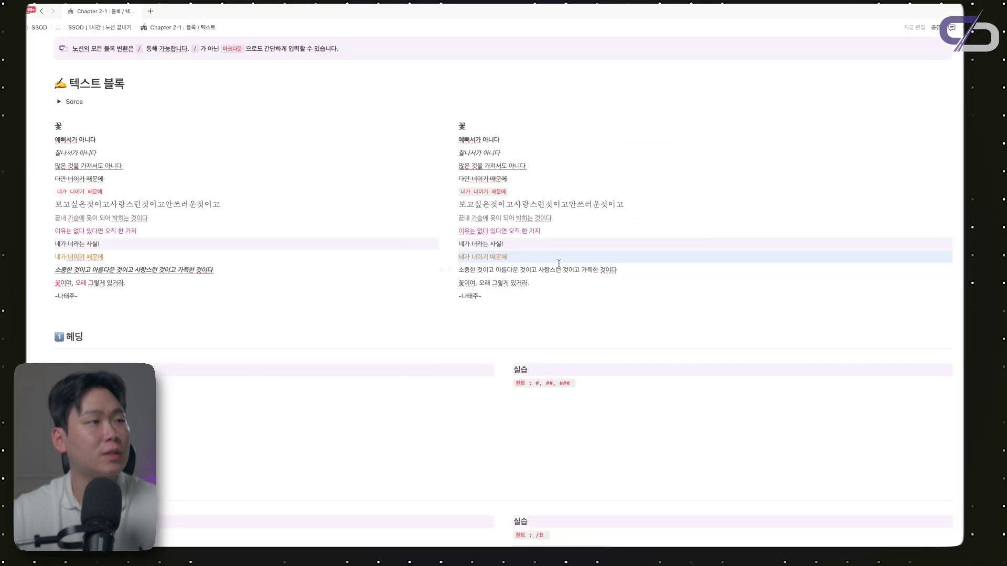
{"action": "left_click", "coordinate": [550, 258]}
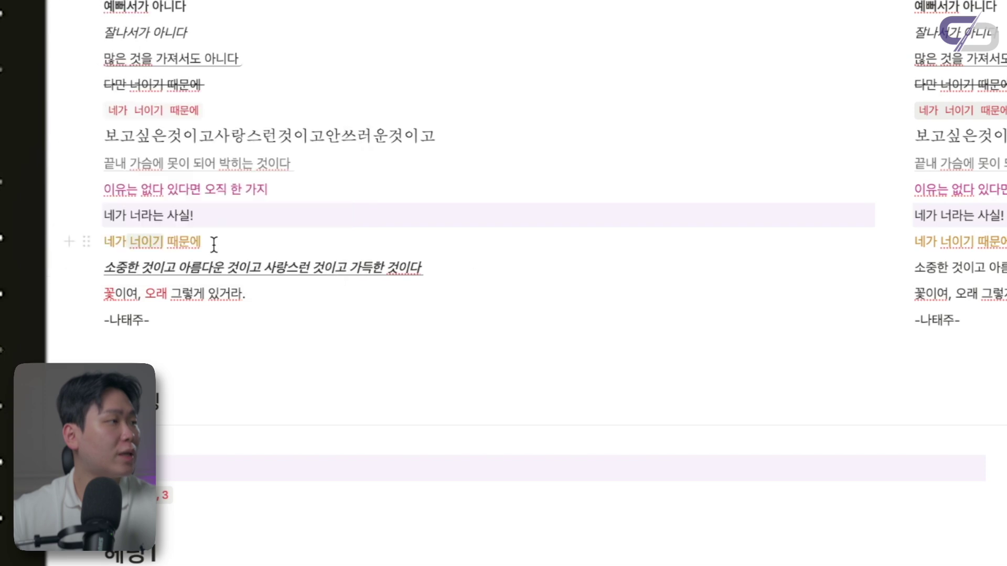
Give the word 너이기 a background colour
{"action": "left_click", "coordinate": [164, 241]}
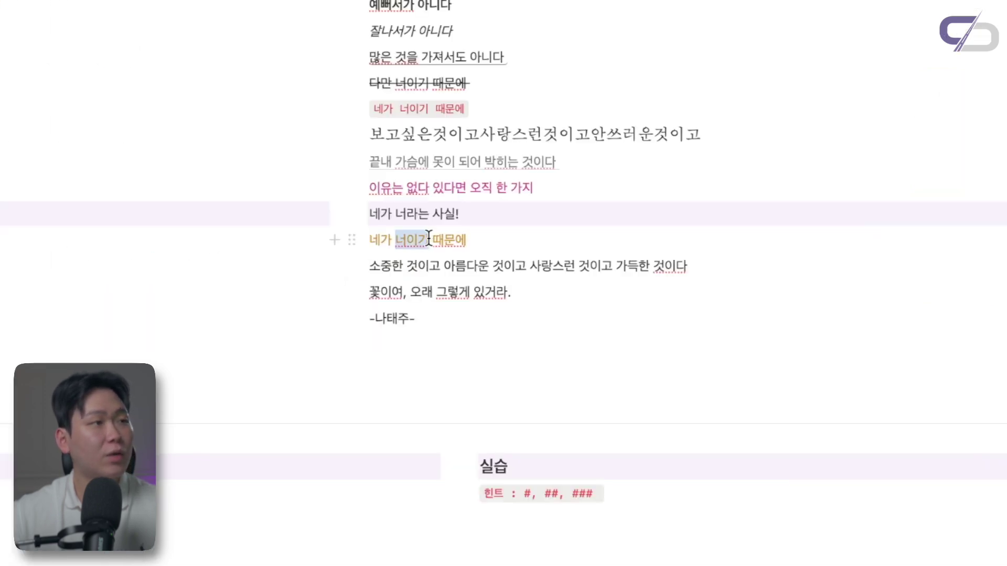
{"action": "left_click", "coordinate": [833, 207]}
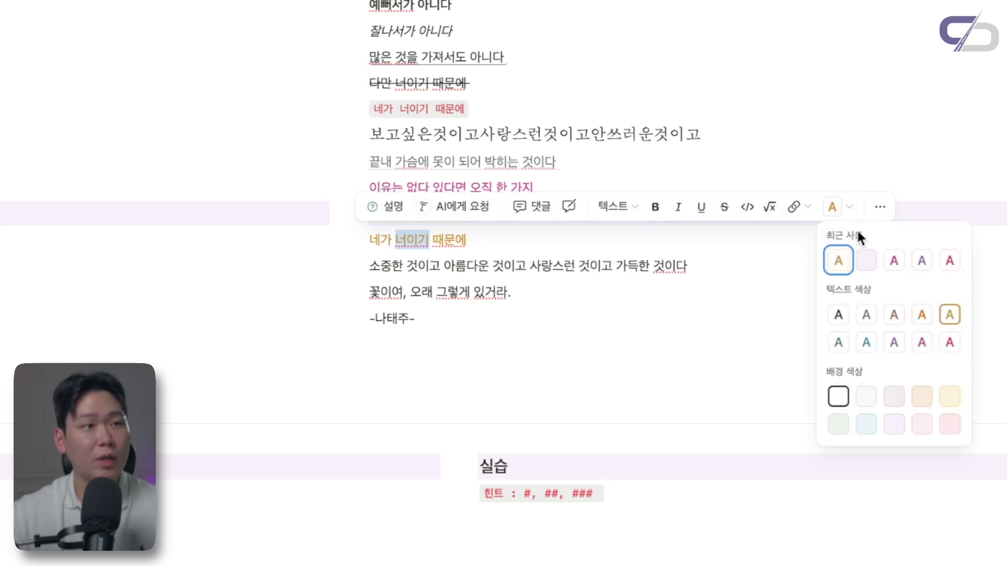
{"action": "left_click", "coordinate": [838, 424]}
{"action": "left_click", "coordinate": [540, 304]}
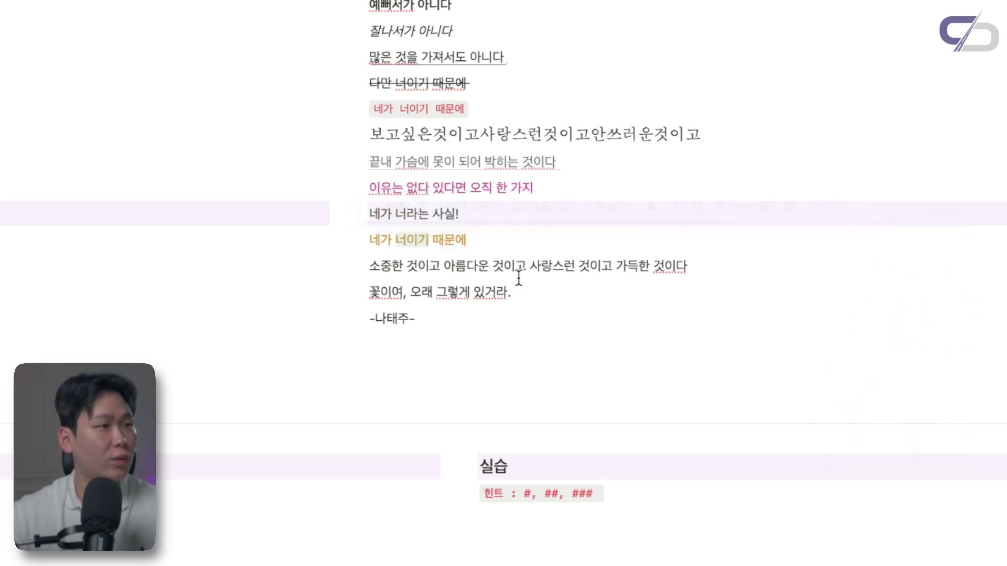
{"action": "scroll", "coordinate": [518, 278], "scroll_direction": "down", "scroll_amount": 1}
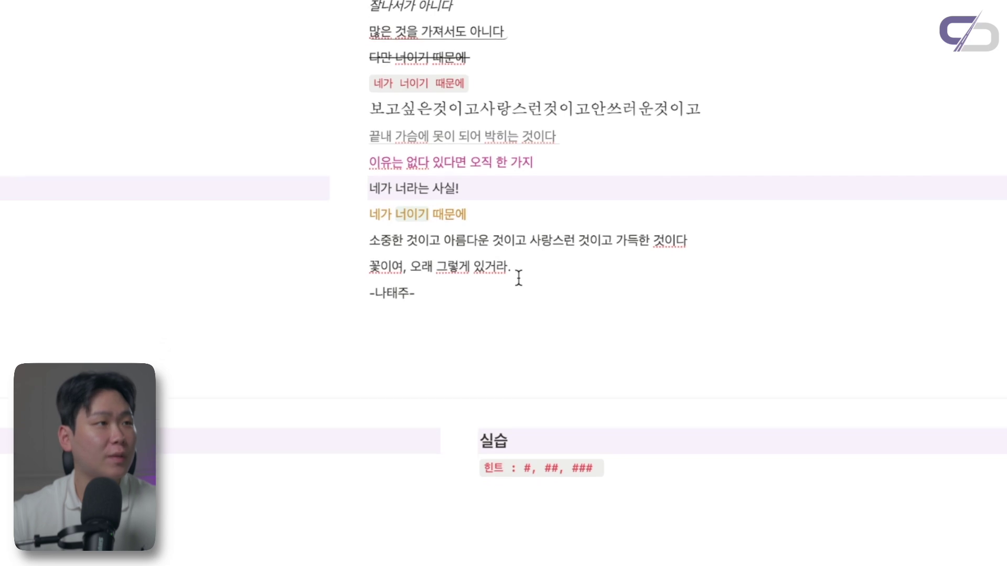
Make the line 소중한 것이고 bold and underlined
{"action": "triple_click", "coordinate": [458, 242]}
{"action": "key", "text": "ctrl+b"}
{"action": "key", "text": "ctrl+u"}
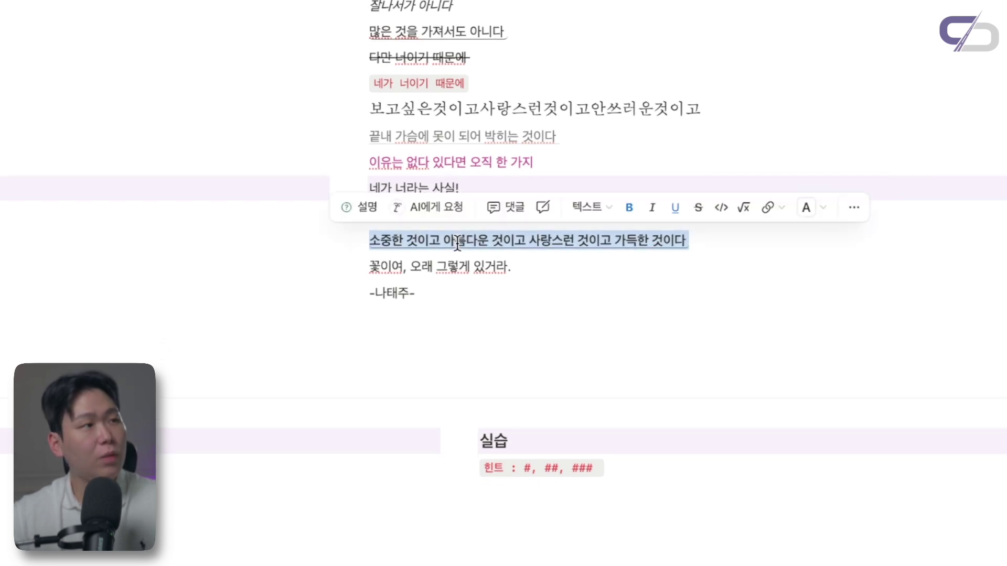
{"action": "left_click", "coordinate": [469, 265]}
Colour the words 꽃 and 오래 red in 꽃이여, 오래 그렇게 있거라
{"action": "left_click_drag", "start_coordinate": [378, 270], "coordinate": [369, 268]}
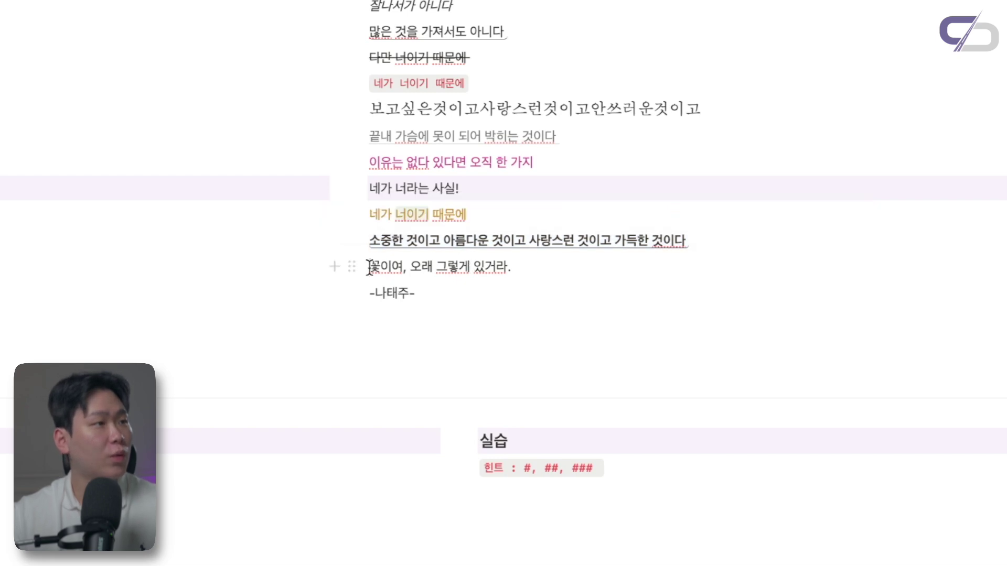
{"action": "left_click", "coordinate": [814, 236]}
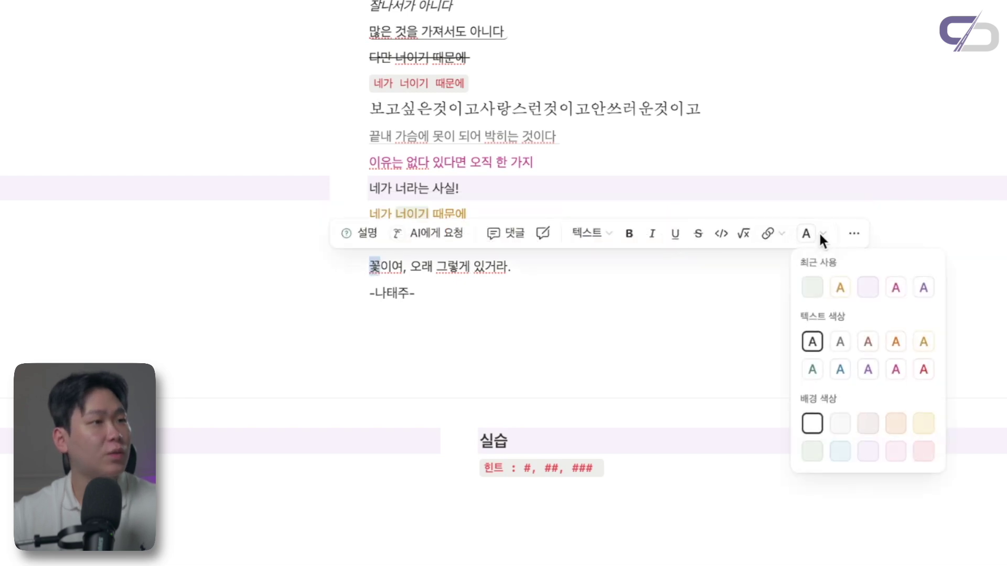
{"action": "left_click", "coordinate": [923, 371]}
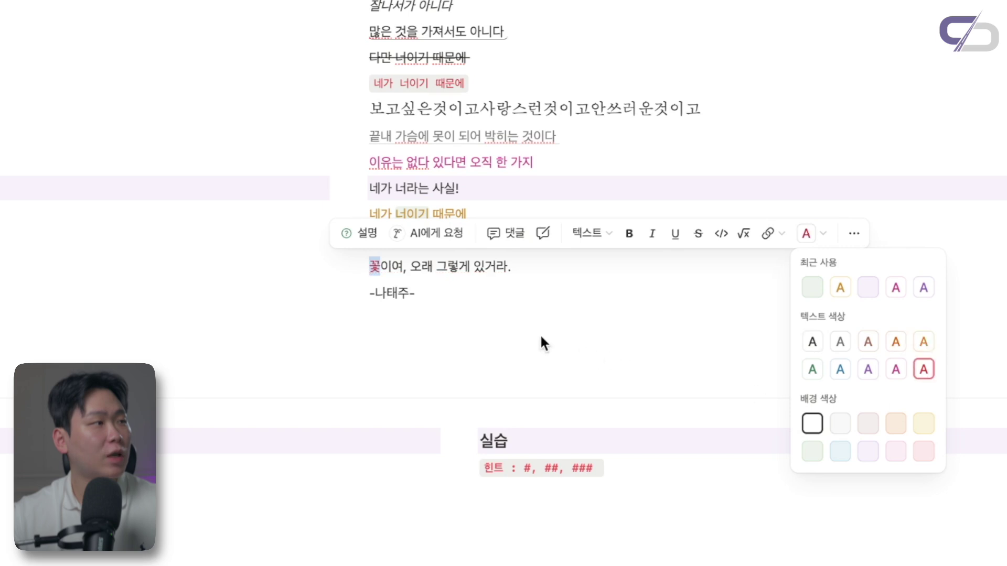
{"action": "left_click", "coordinate": [491, 306]}
{"action": "left_click_drag", "start_coordinate": [411, 269], "coordinate": [435, 270]}
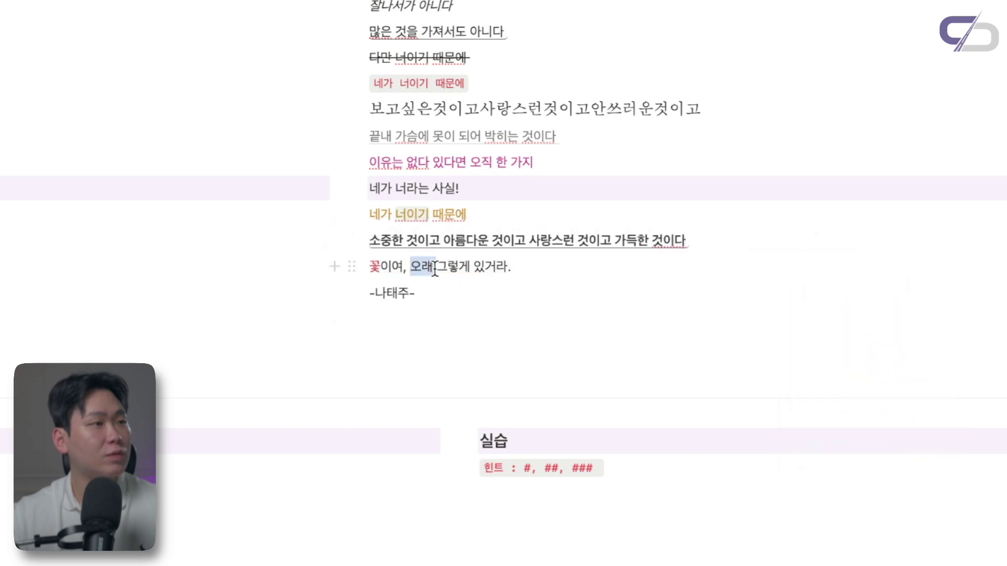
{"action": "left_click", "coordinate": [850, 235]}
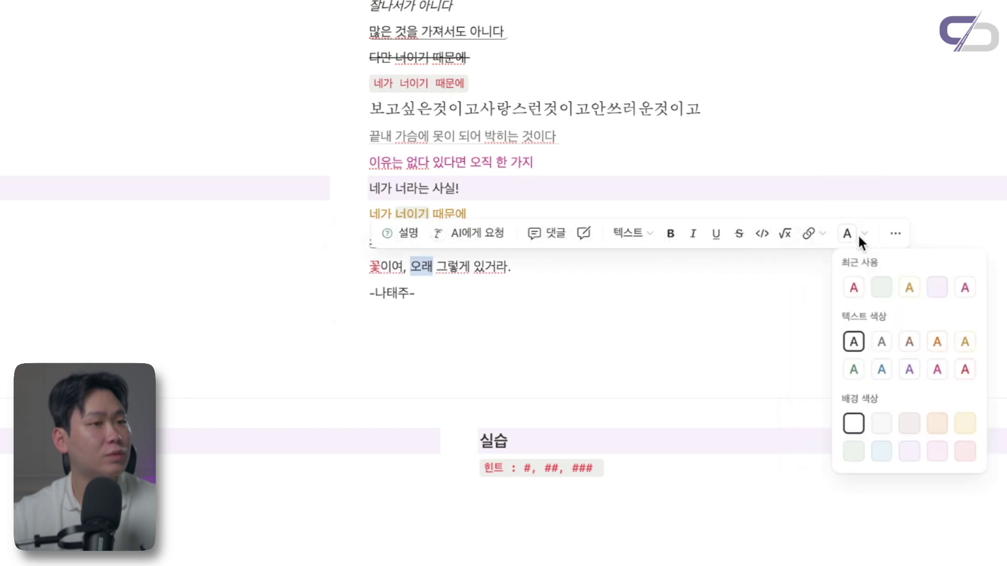
{"action": "left_click", "coordinate": [965, 369]}
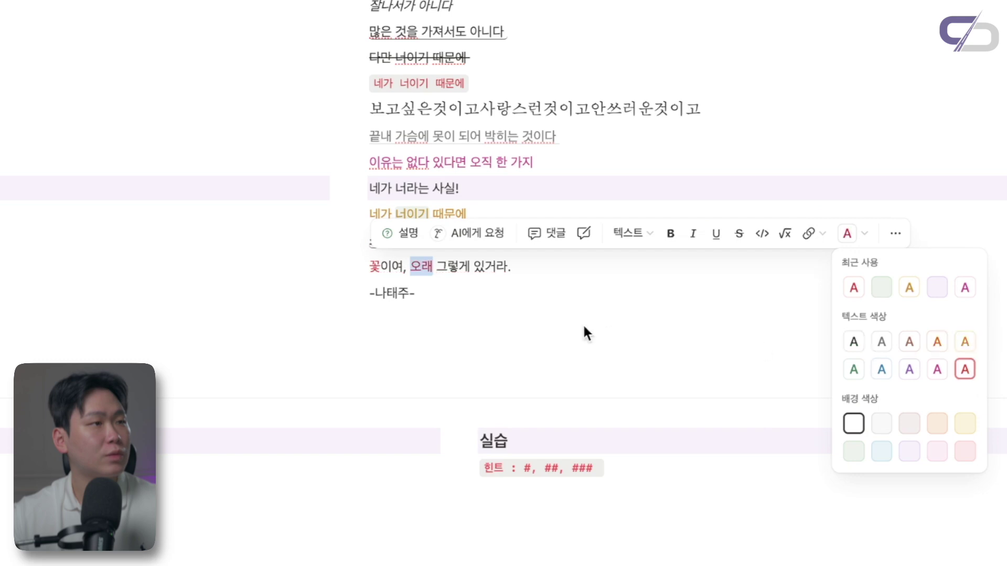
{"action": "left_click", "coordinate": [543, 302]}
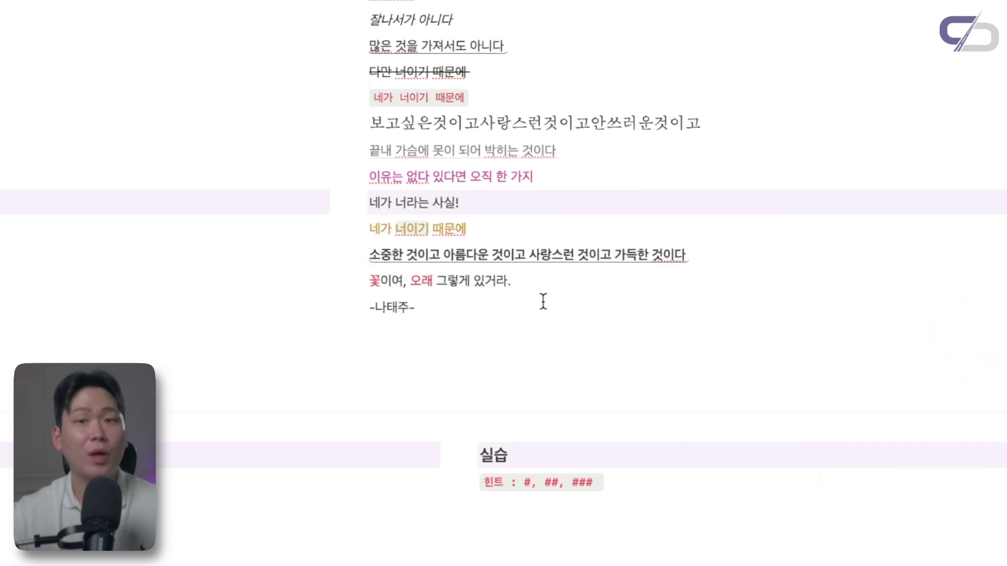
{"action": "scroll", "coordinate": [543, 302], "scroll_direction": "up", "scroll_amount": 1}
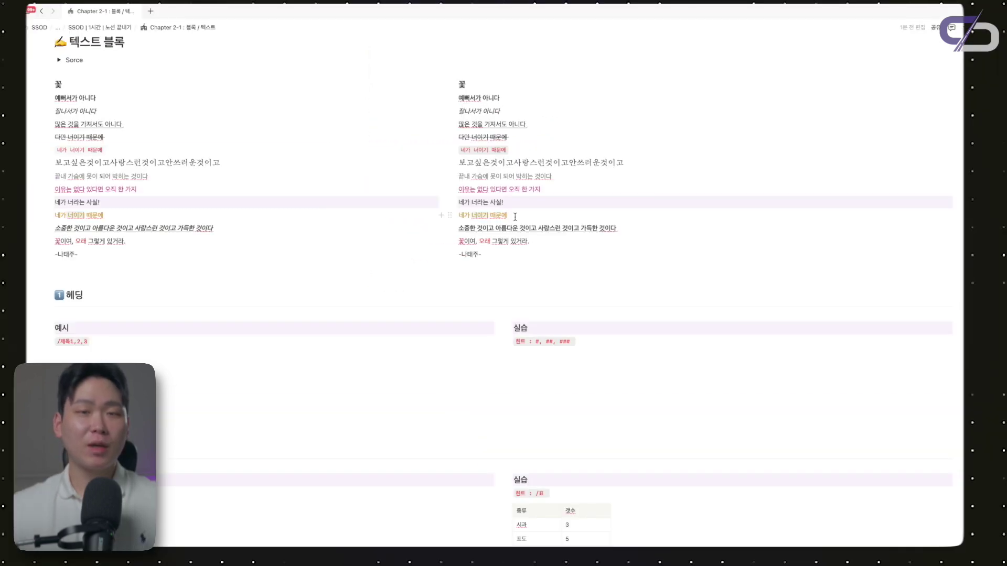
{"action": "left_click", "coordinate": [450, 203]}
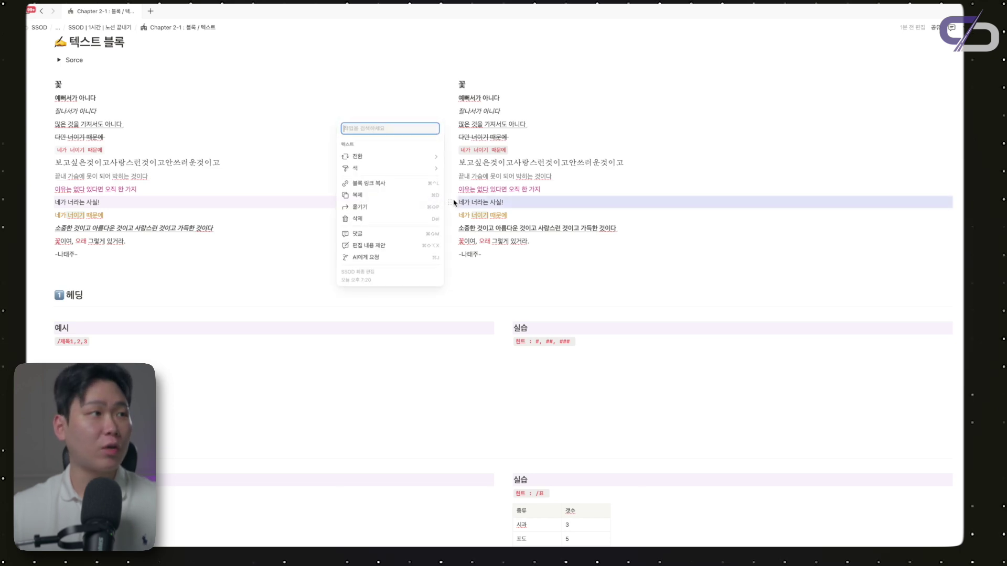
{"action": "mouse_move", "coordinate": [417, 168]}
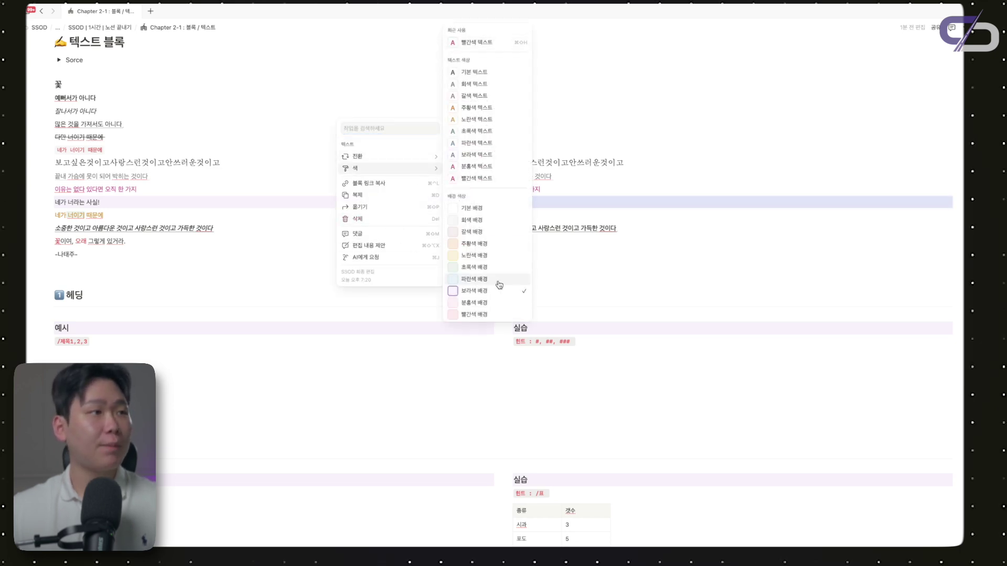
{"action": "left_click", "coordinate": [579, 209]}
{"action": "left_click", "coordinate": [451, 215]}
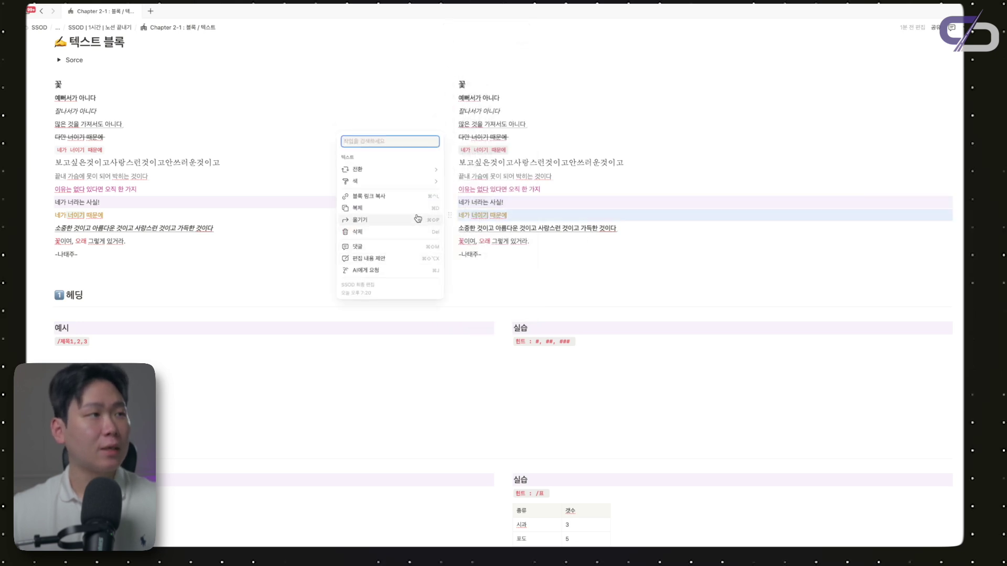
{"action": "mouse_move", "coordinate": [428, 181]}
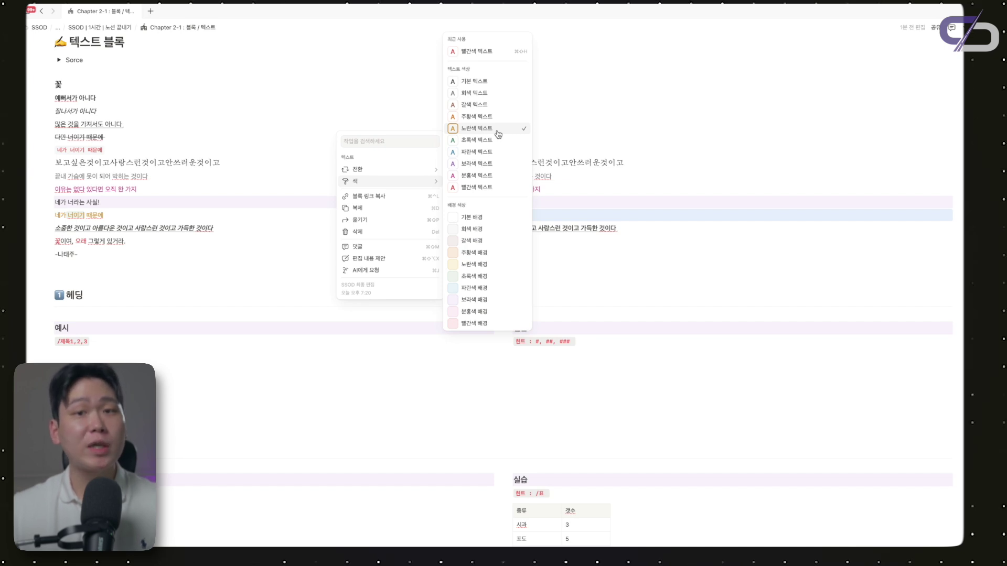
{"action": "left_click", "coordinate": [596, 157]}
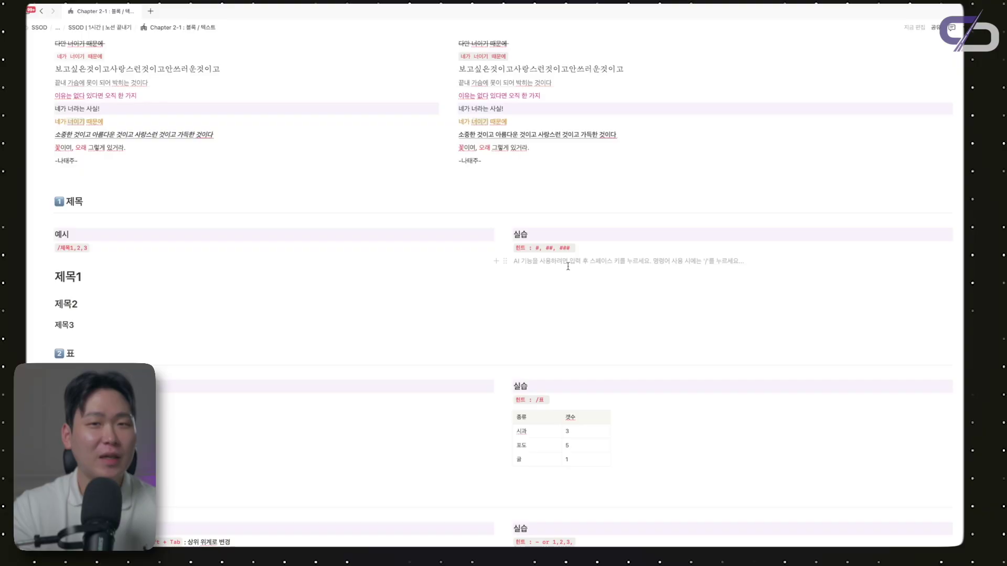
Add headings 제목1, 제목2, 제목3 at levels 1–3 using the /제목 slash commands
{"action": "type", "text": "/제목1"}
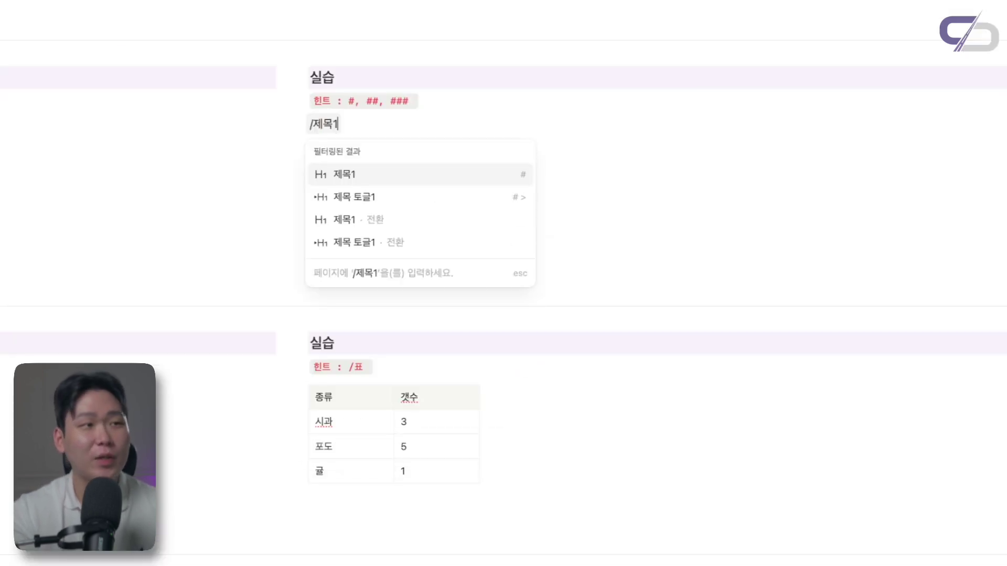
{"action": "key", "text": "Return"}
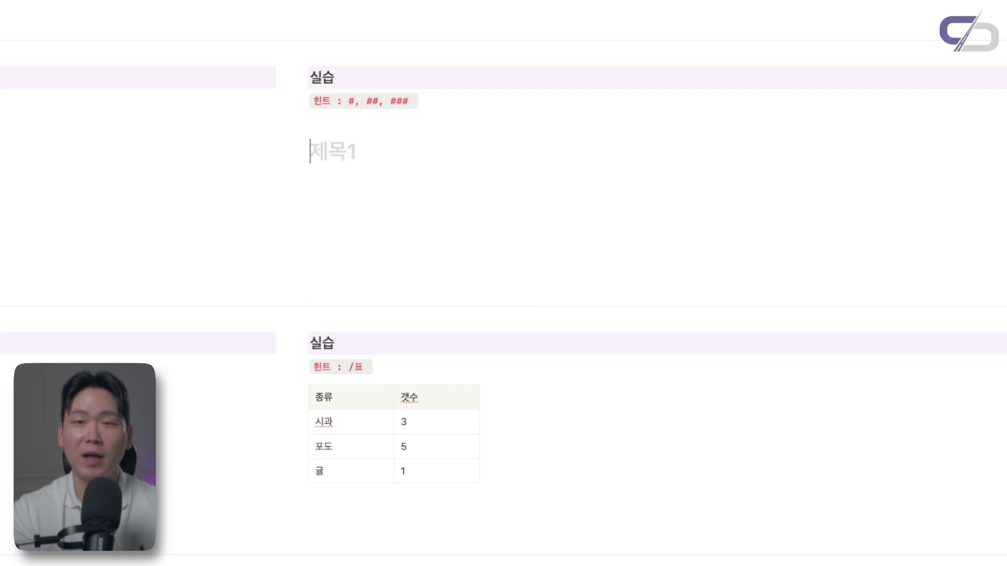
{"action": "type", "text": "제목1"}
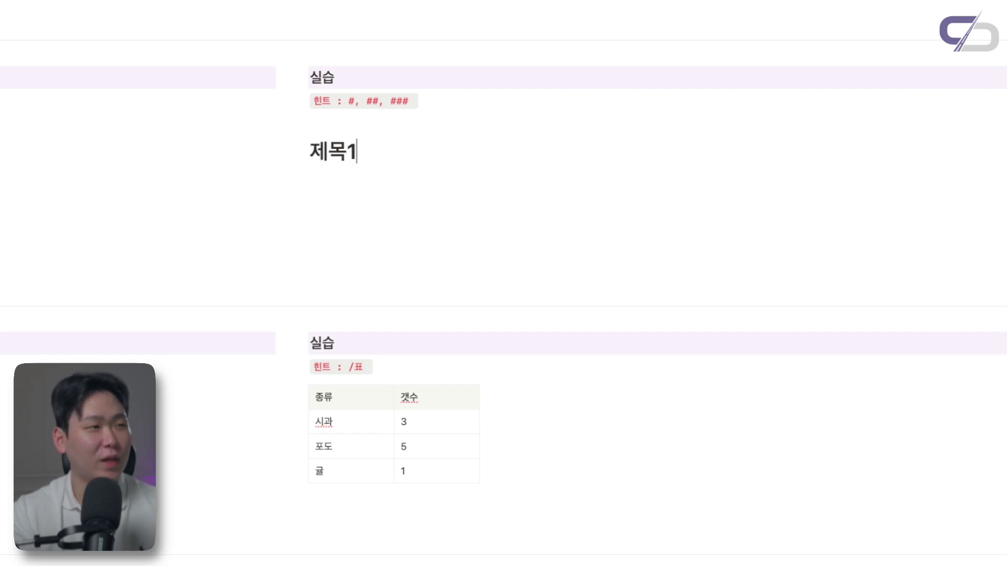
{"action": "key", "text": "Return"}
{"action": "type", "text": "/"}
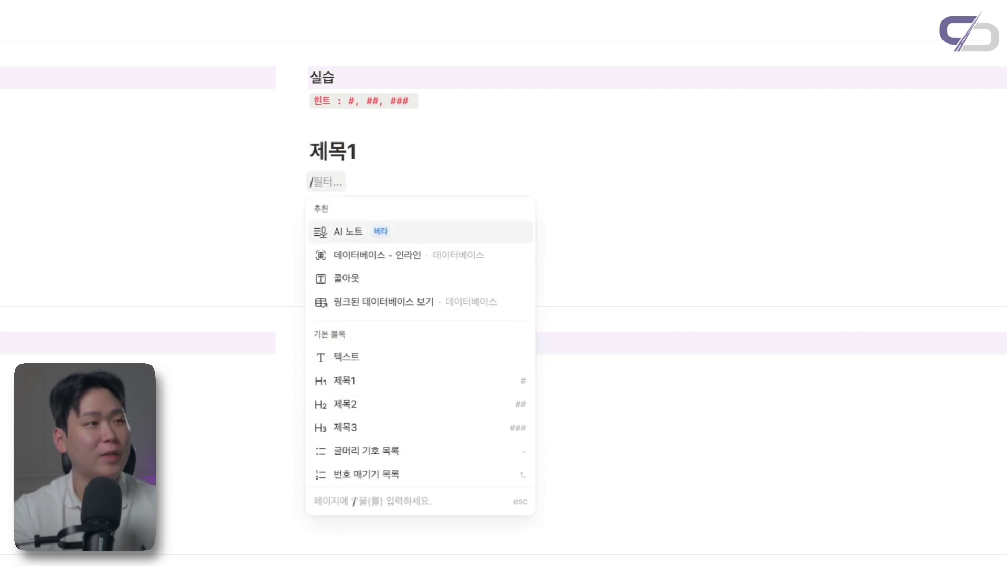
{"action": "type", "text": "제목2"}
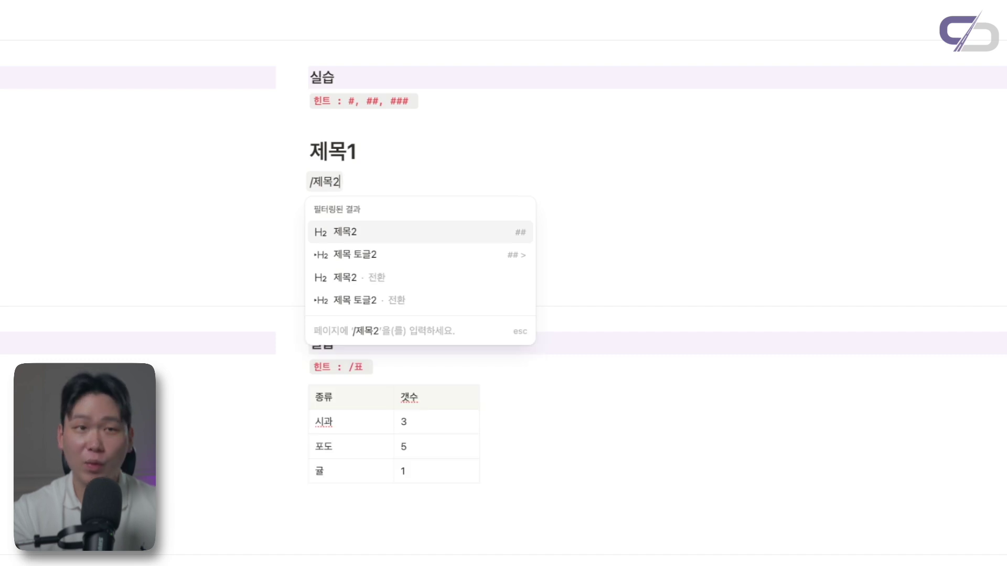
{"action": "key", "text": "Return"}
{"action": "type", "text": "제목2"}
{"action": "key", "text": "Return"}
{"action": "type", "text": "/젬목3"}
{"action": "key", "text": "Return"}
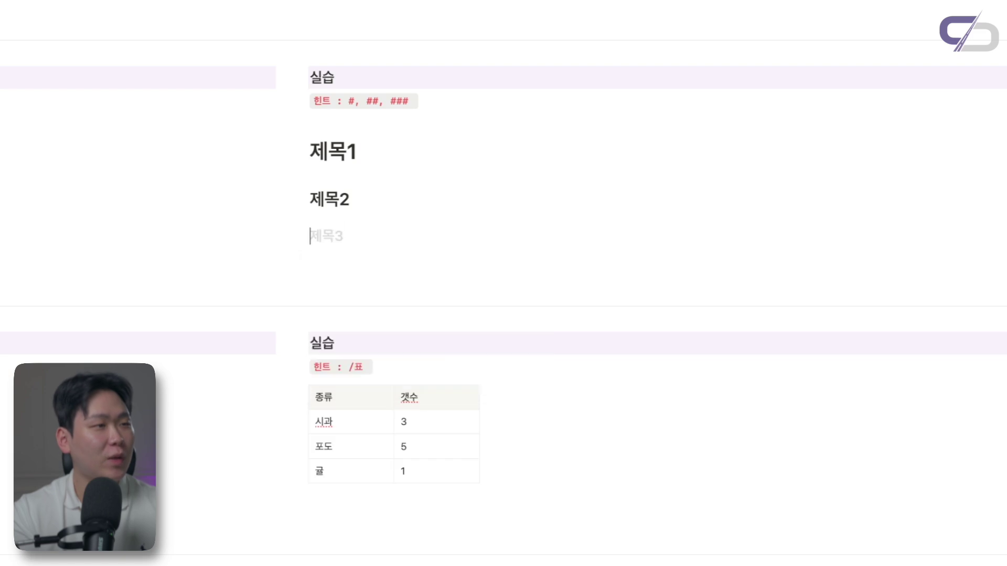
{"action": "type", "text": "제목3"}
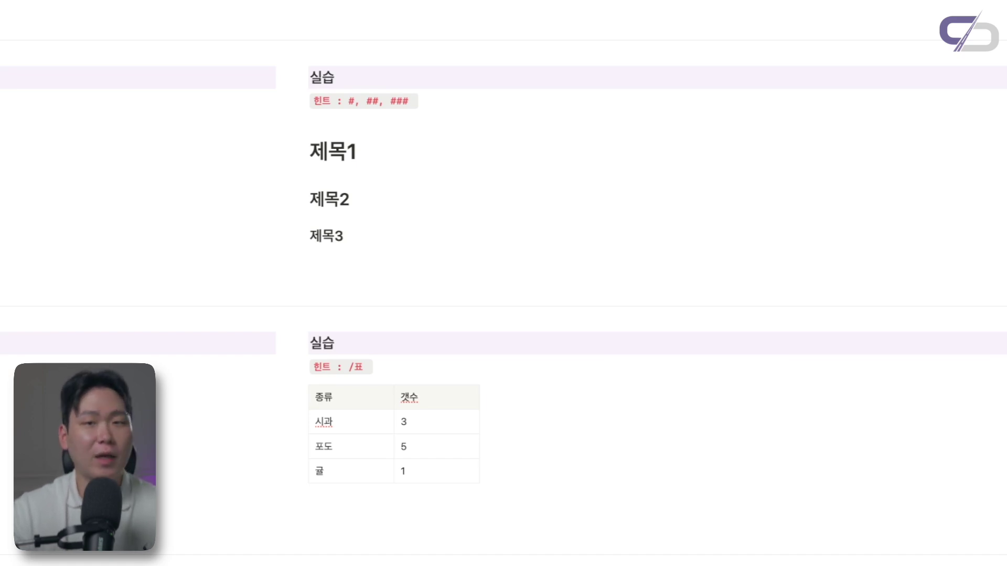
{"action": "key", "text": "Return"}
{"action": "key", "text": "Return"}
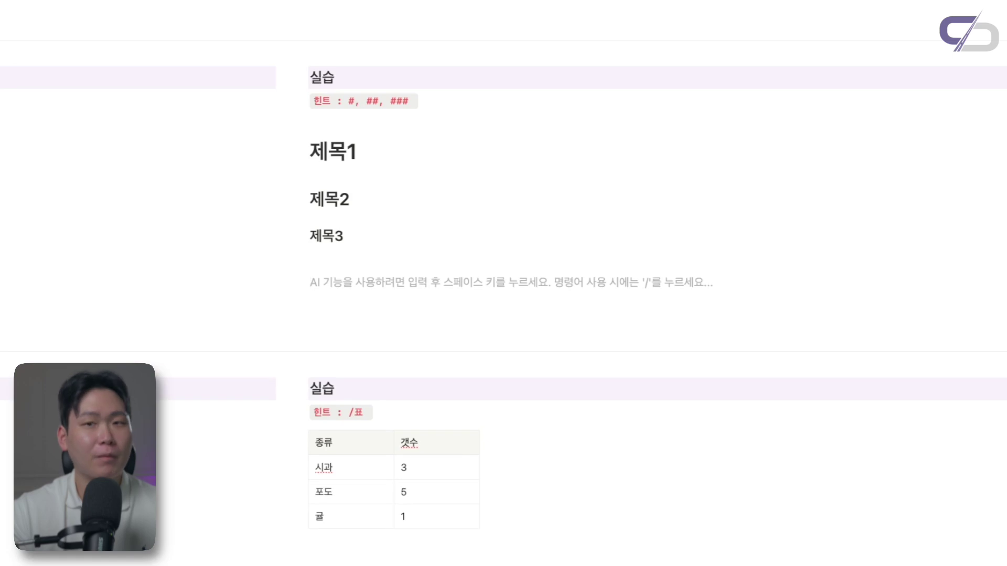
Add another 제목1, 제목2, 제목3 set using the #, ## and ### shortcuts
{"action": "type", "text": "#"}
{"action": "key", "text": "space"}
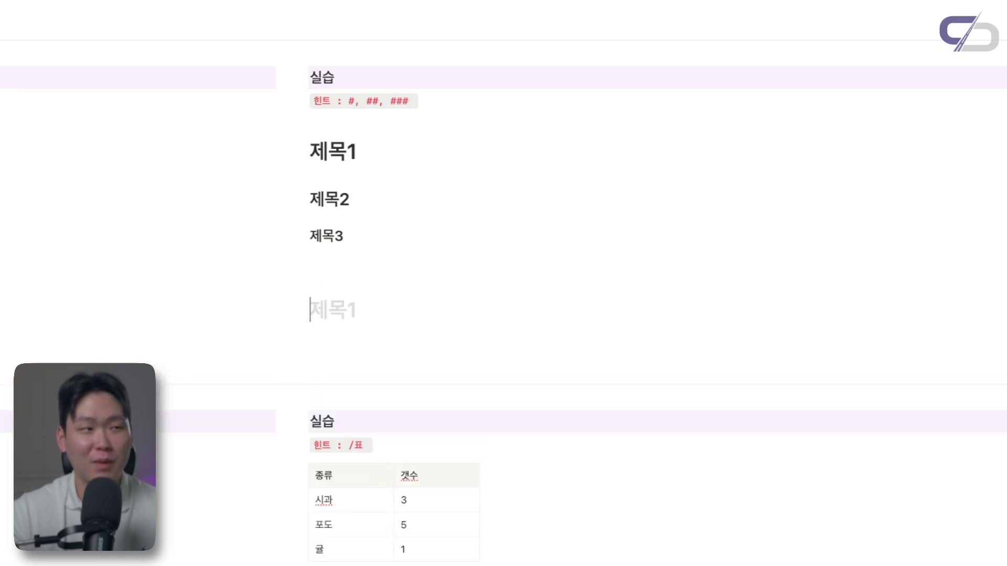
{"action": "type", "text": "제목1"}
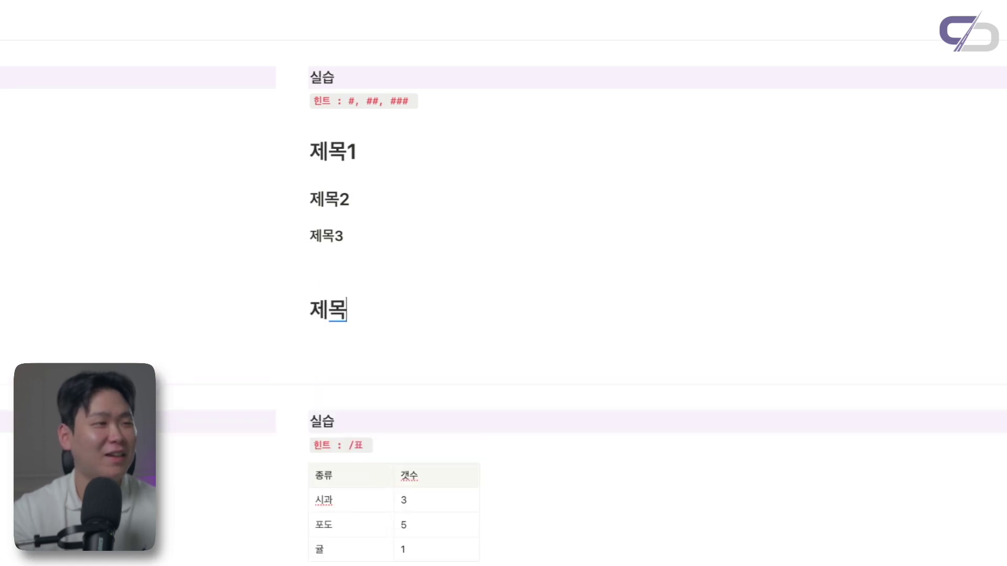
{"action": "key", "text": "Return"}
{"action": "type", "text": "##"}
{"action": "key", "text": "space"}
{"action": "type", "text": "제목2"}
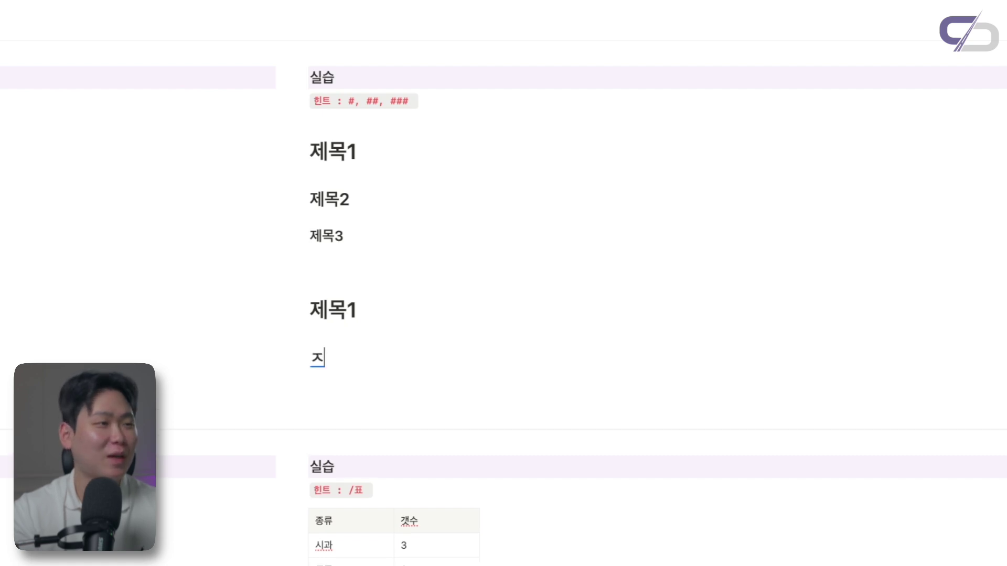
{"action": "key", "text": "Return"}
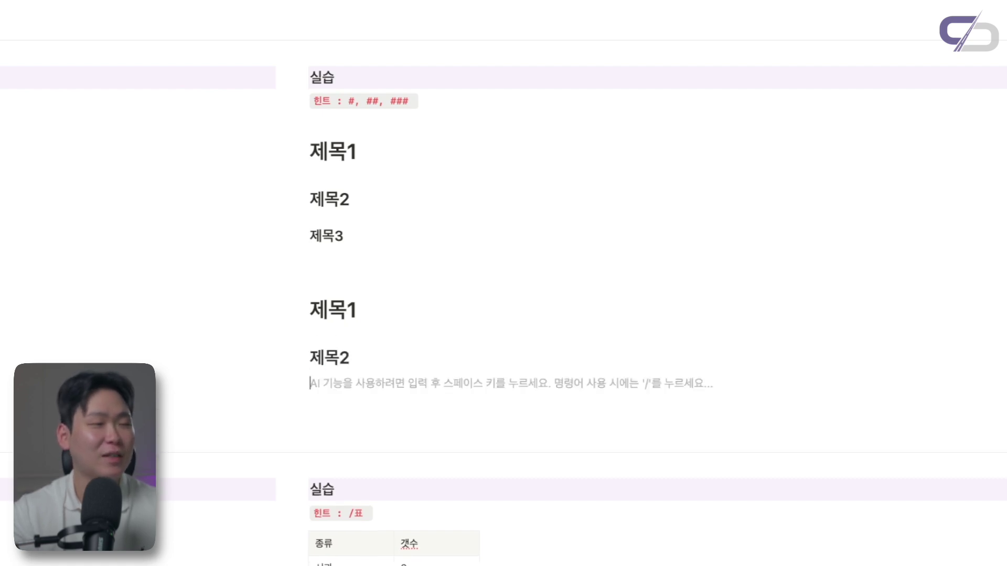
{"action": "type", "text": "###"}
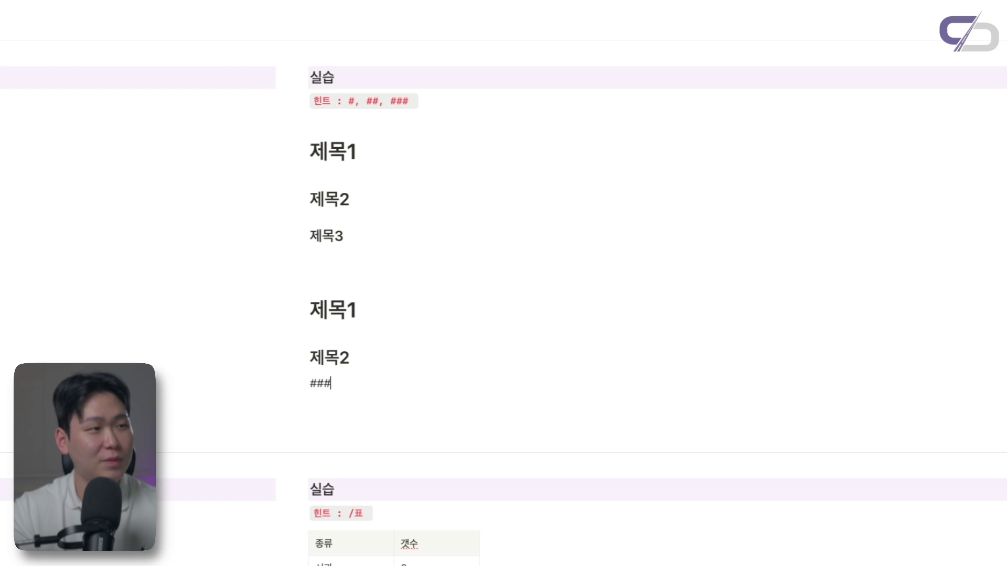
{"action": "key", "text": "space"}
{"action": "type", "text": "제목3"}
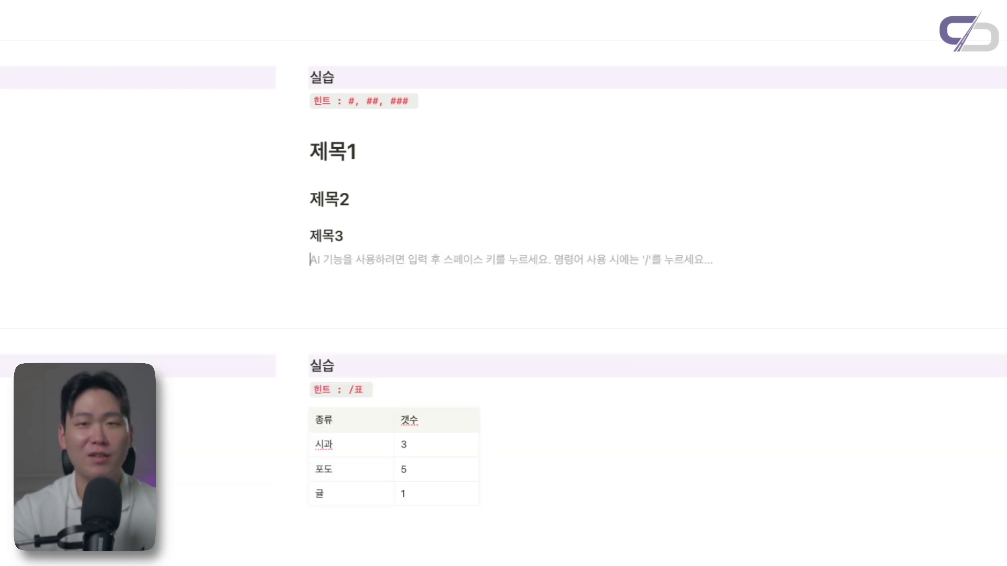
Remove the leftover empty heading blocks below 제목3
{"action": "type", "text": "#"}
{"action": "key", "text": "BackSpace"}
{"action": "key", "text": "BackSpace"}
{"action": "key", "text": "Return"}
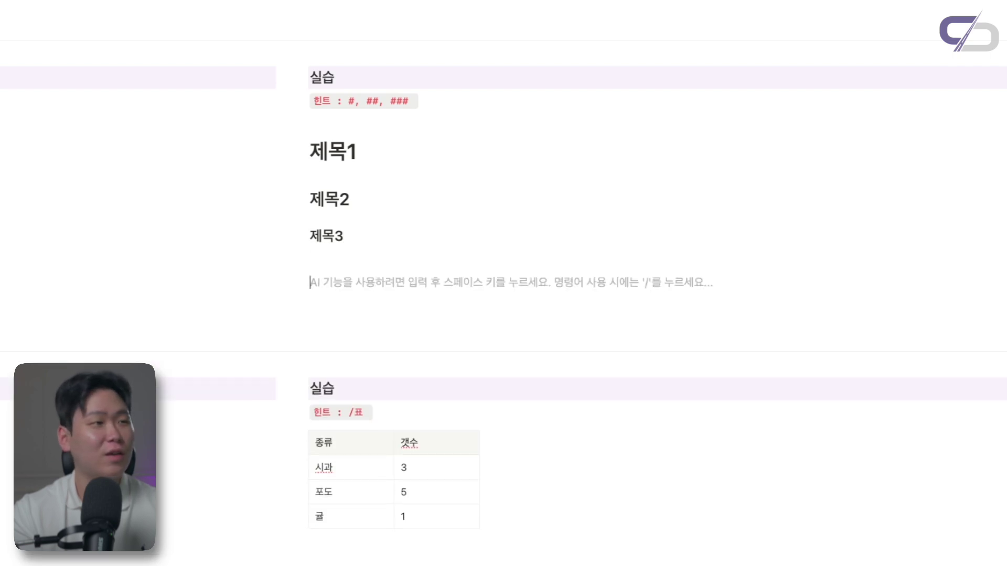
{"action": "type", "text": "##"}
{"action": "key", "text": "BackSpace"}
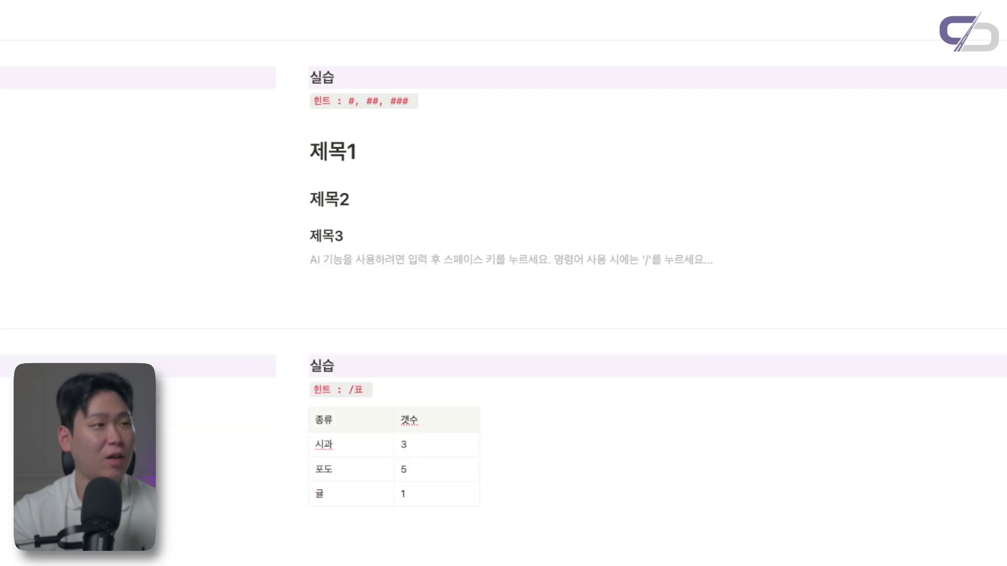
{"action": "type", "text": "###"}
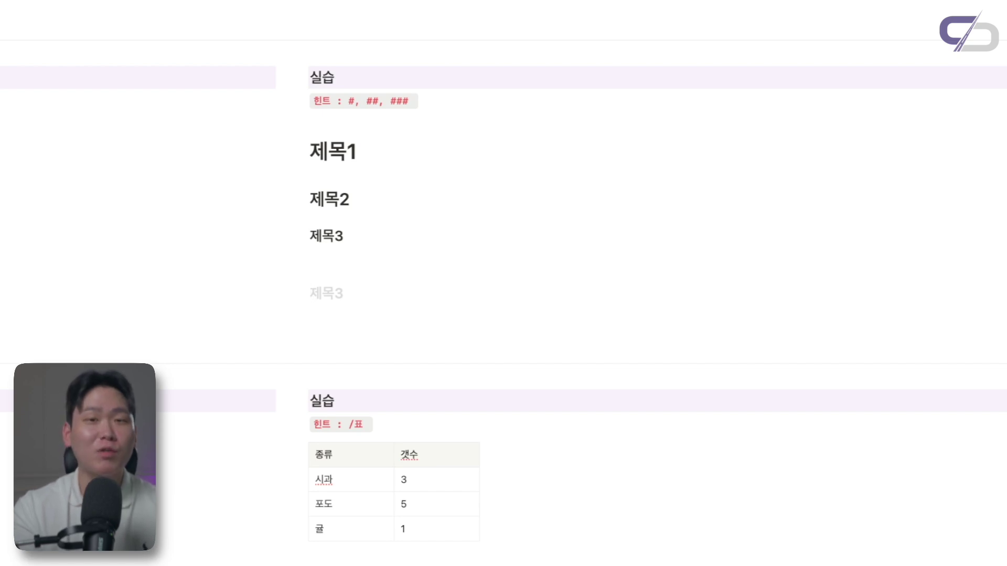
{"action": "key", "text": "BackSpace"}
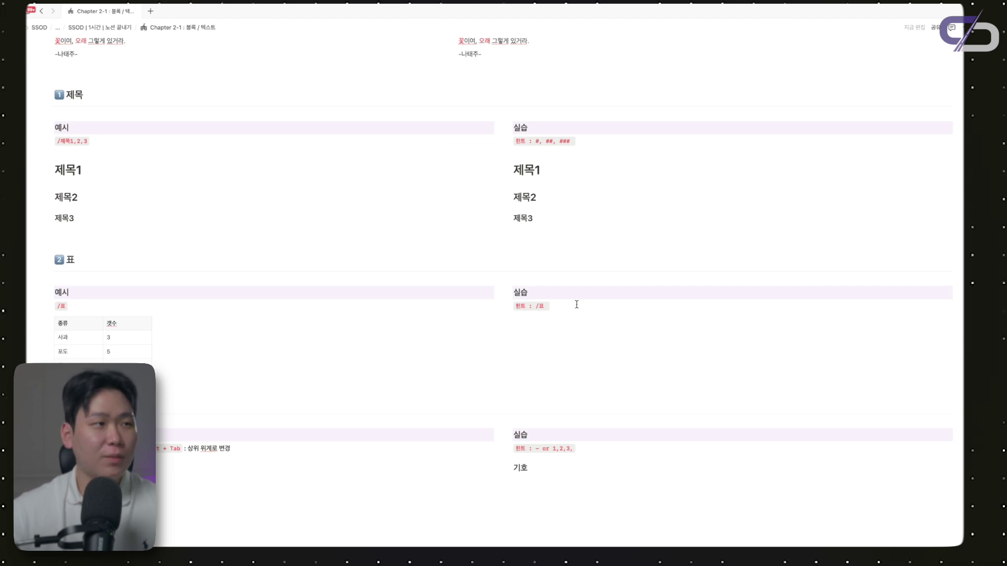
Insert a simple table under the 표 hint with headers 종류 and 갯수
{"action": "left_click", "coordinate": [549, 325]}
{"action": "type", "text": "/표"}
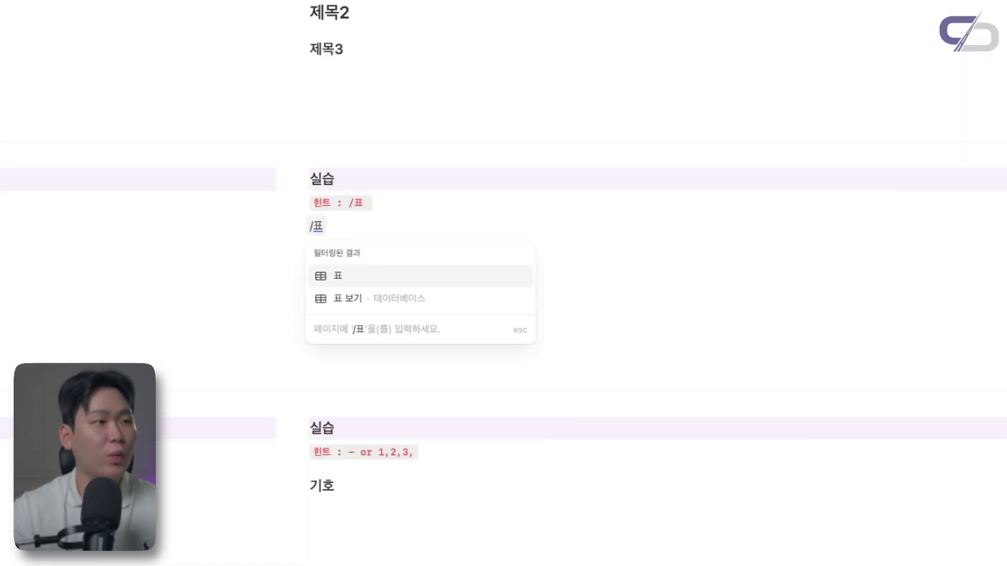
{"action": "key", "text": "Return"}
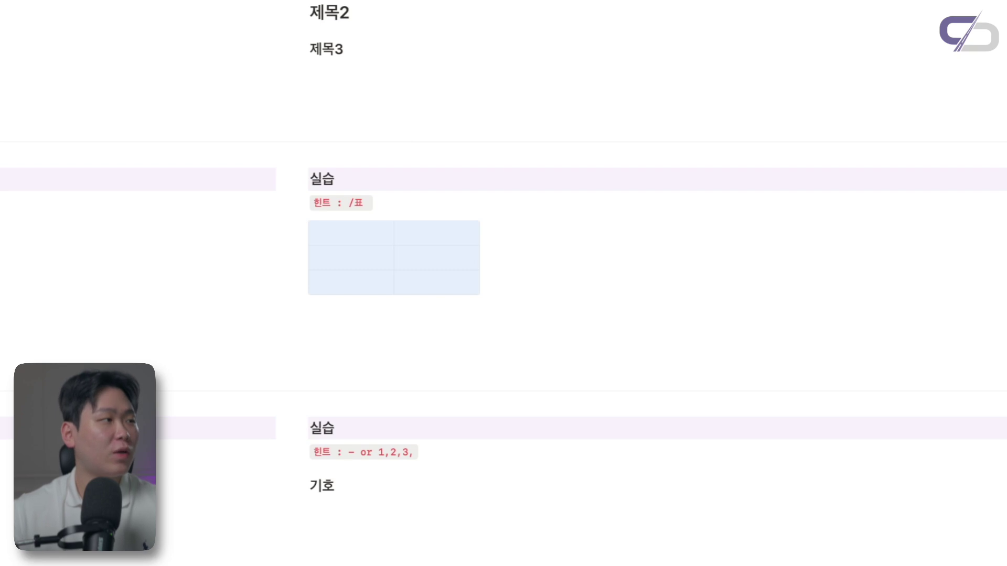
{"action": "left_click", "coordinate": [352, 234]}
{"action": "type", "text": "종류"}
{"action": "key", "text": "Tab"}
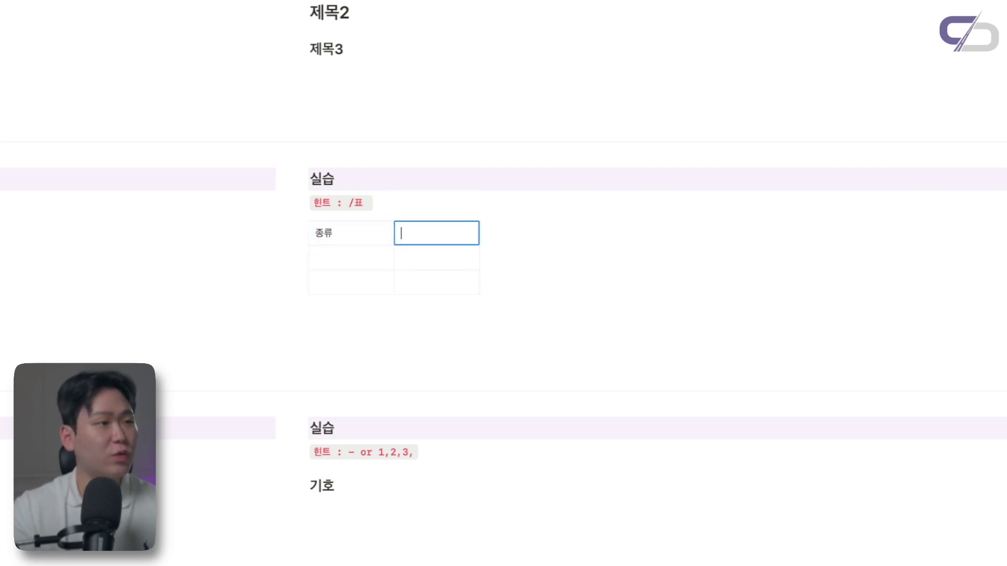
{"action": "type", "text": "갯수"}
{"action": "key", "text": "Tab"}
Fill the table rows 사과 3 and 포도 5
{"action": "type", "text": "사과"}
{"action": "key", "text": "Tab"}
{"action": "type", "text": "3"}
{"action": "key", "text": "Return"}
{"action": "key", "text": "Left"}
{"action": "type", "text": "포도"}
{"action": "key", "text": "Tab"}
{"action": "type", "text": "5"}
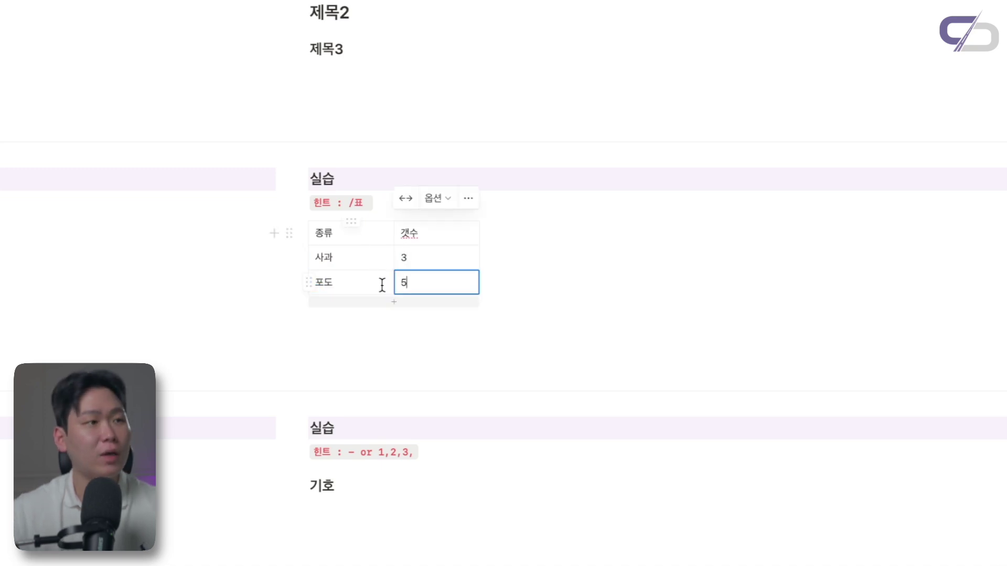
Add a fourth table row with 귤 1
{"action": "left_click", "coordinate": [407, 298]}
{"action": "left_click", "coordinate": [357, 312]}
{"action": "type", "text": "귤"}
{"action": "key", "text": "Tab"}
{"action": "type", "text": "1"}
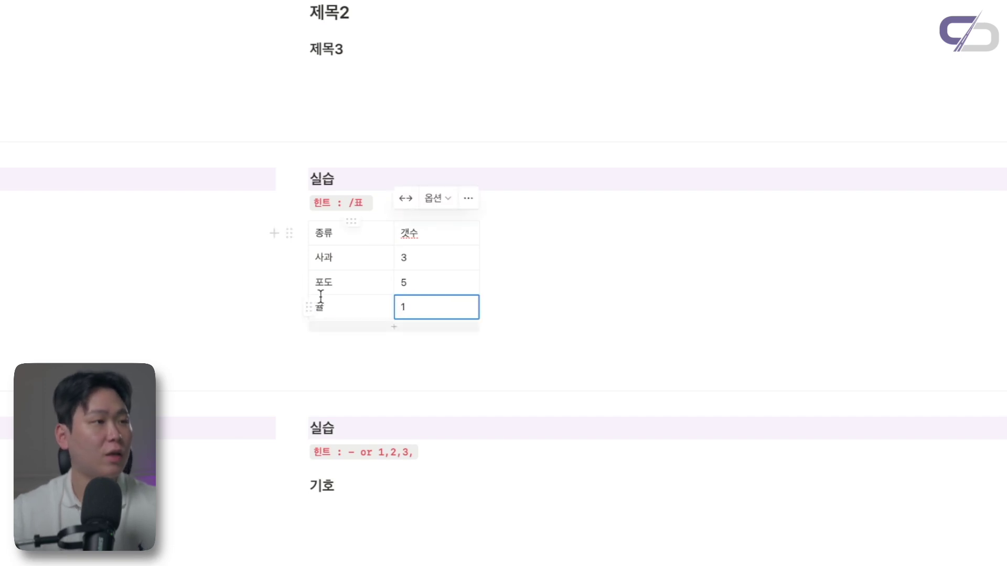
{"action": "left_click", "coordinate": [320, 232]}
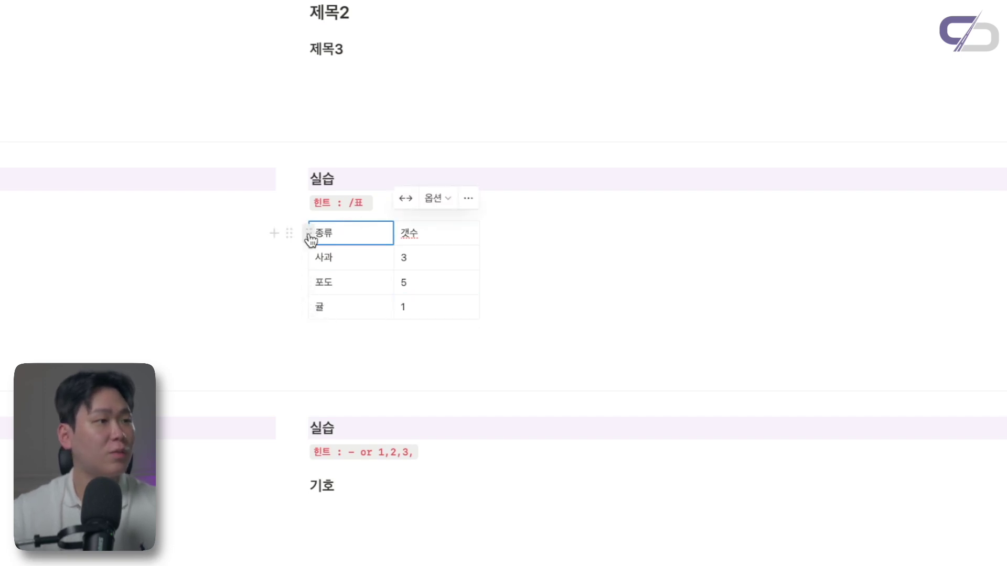
Turn on 제목 행 so the first row (종류, 갯수) becomes a shaded header row
{"action": "left_click", "coordinate": [308, 232]}
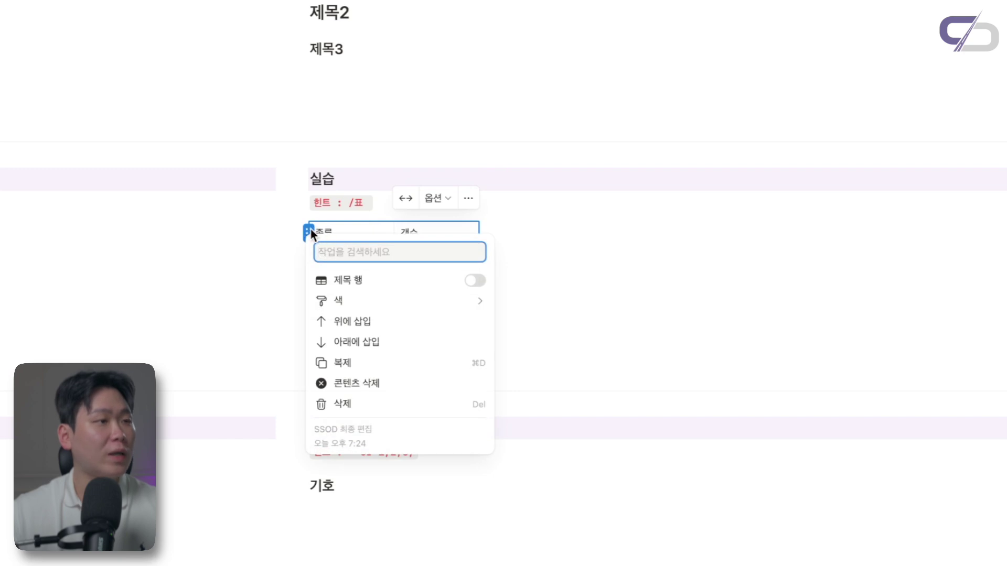
{"action": "left_click", "coordinate": [476, 281]}
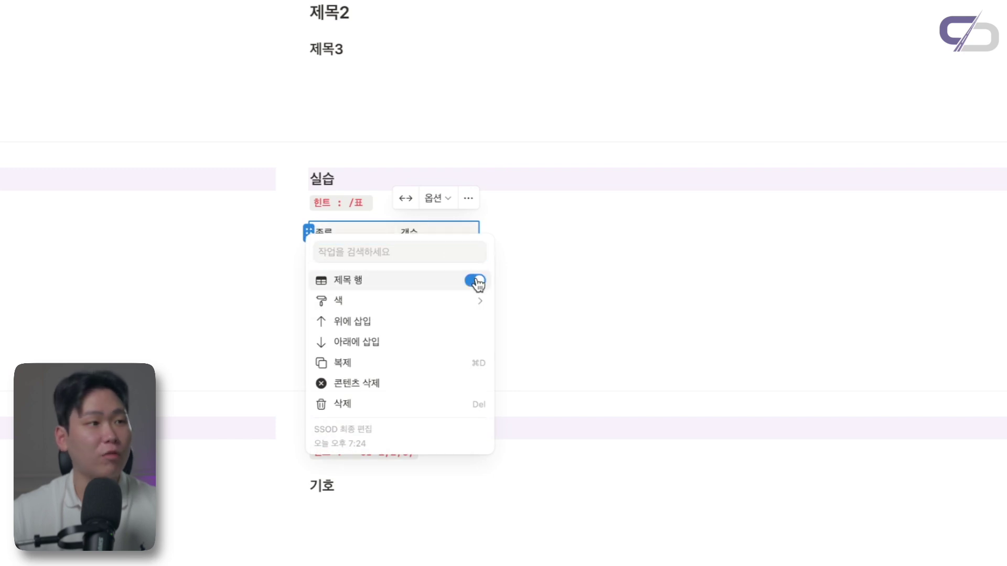
{"action": "key", "text": "Escape"}
Select the 종류 and 갯수 header cells and re-enable the header row setting
{"action": "left_click", "coordinate": [335, 258]}
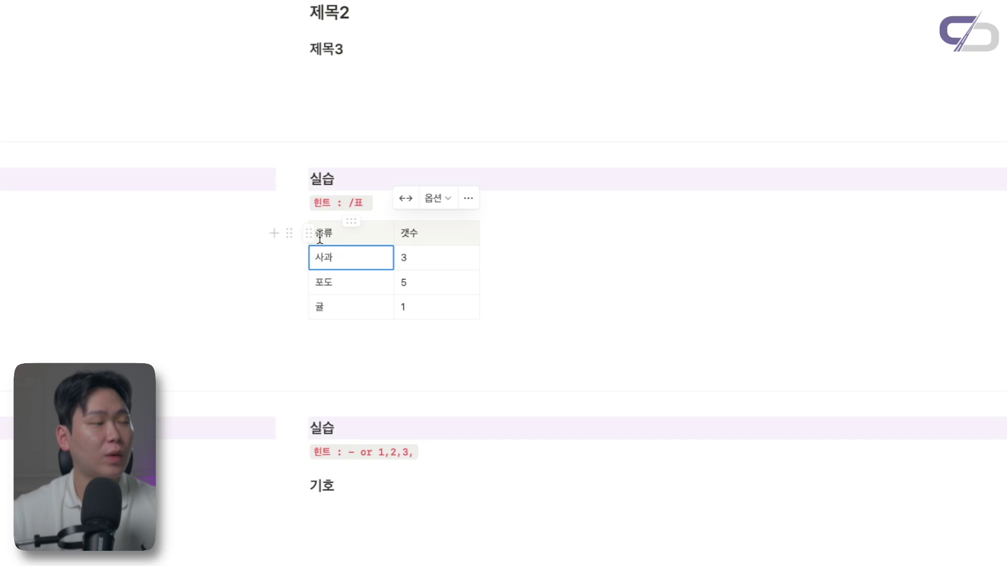
{"action": "double_click", "coordinate": [320, 234]}
{"action": "double_click", "coordinate": [426, 236]}
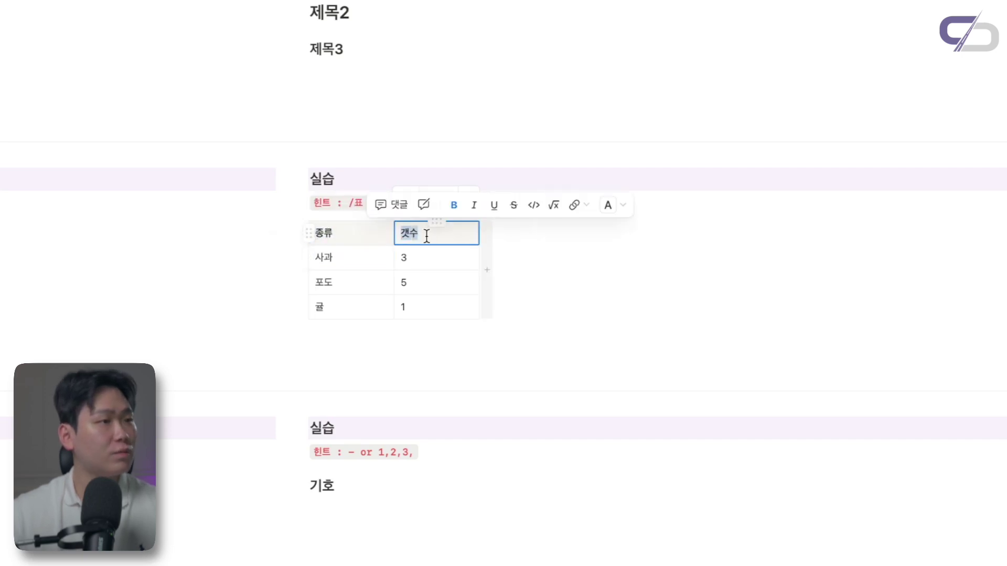
{"action": "left_click_drag", "start_coordinate": [427, 236], "coordinate": [364, 229]}
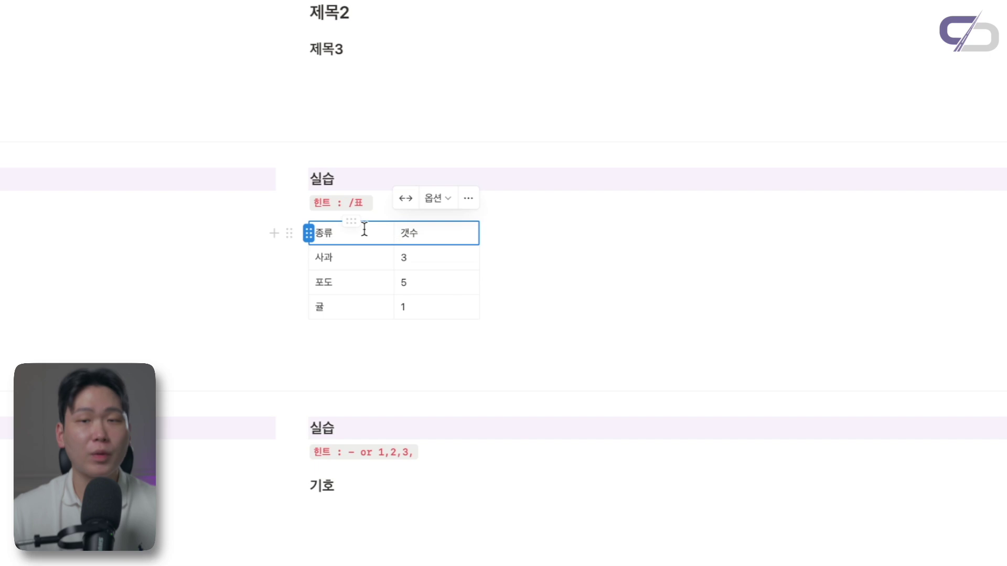
{"action": "left_click", "coordinate": [309, 236]}
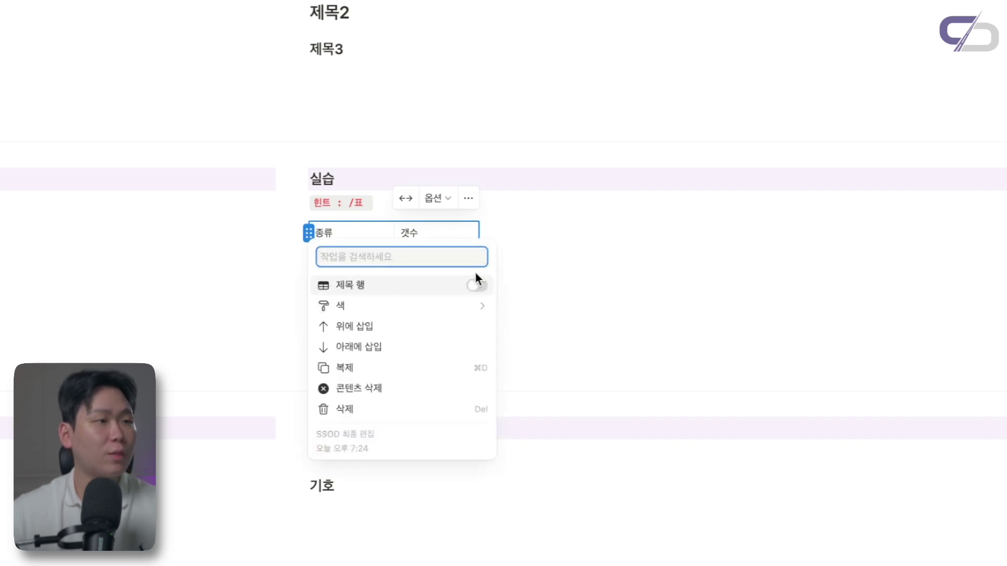
{"action": "left_click", "coordinate": [477, 286]}
{"action": "key", "text": "Escape"}
Select and deselect the 종류 and 갯수 header texts to check the header row
{"action": "double_click", "coordinate": [325, 230]}
{"action": "left_click", "coordinate": [422, 231]}
{"action": "double_click", "coordinate": [406, 232]}
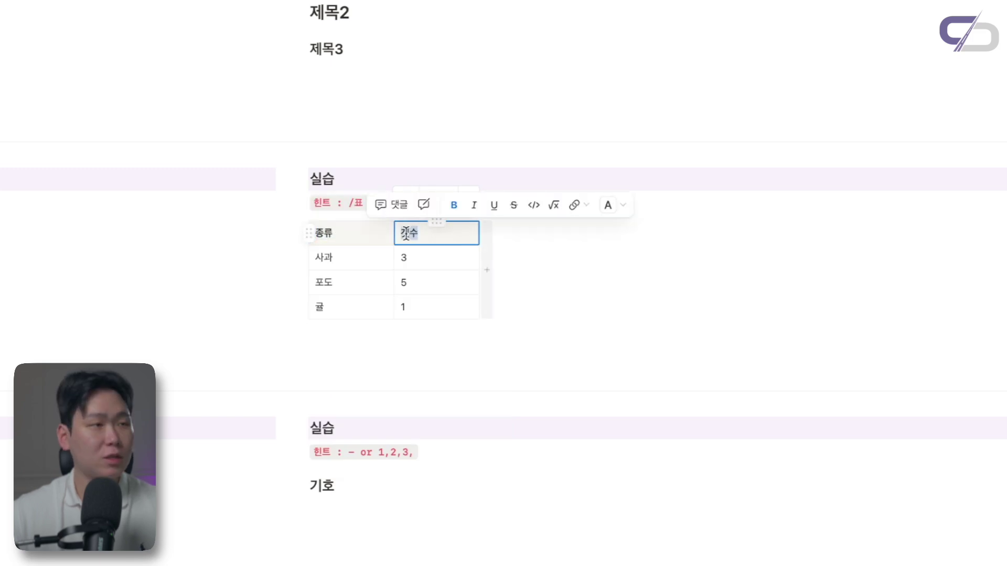
{"action": "left_click", "coordinate": [420, 274]}
{"action": "left_click", "coordinate": [414, 236]}
{"action": "double_click", "coordinate": [414, 236]}
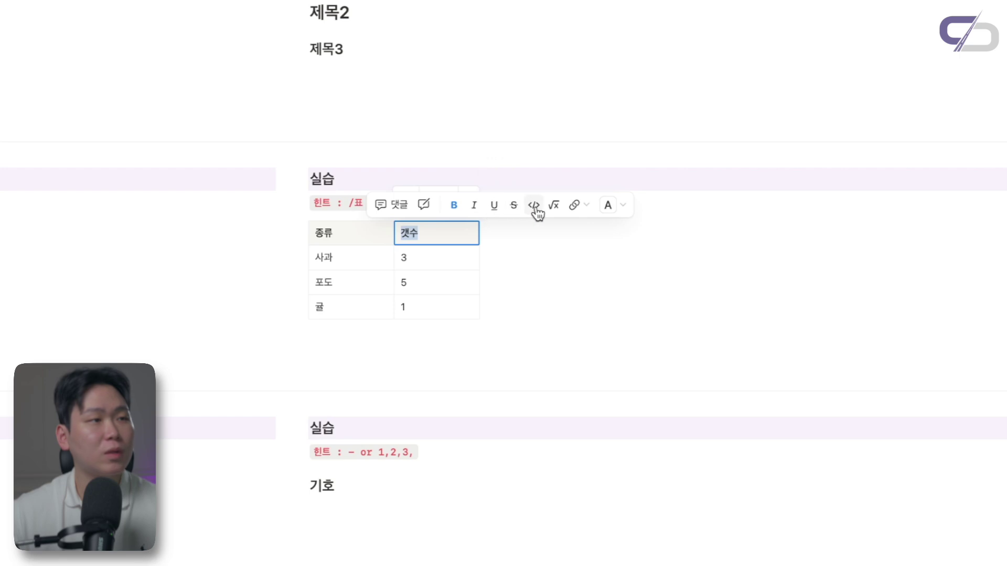
{"action": "left_click", "coordinate": [445, 231]}
Scroll down to the list section and place the caret on an empty line under 기호
{"action": "scroll", "coordinate": [445, 231], "scroll_direction": "down", "scroll_amount": 2}
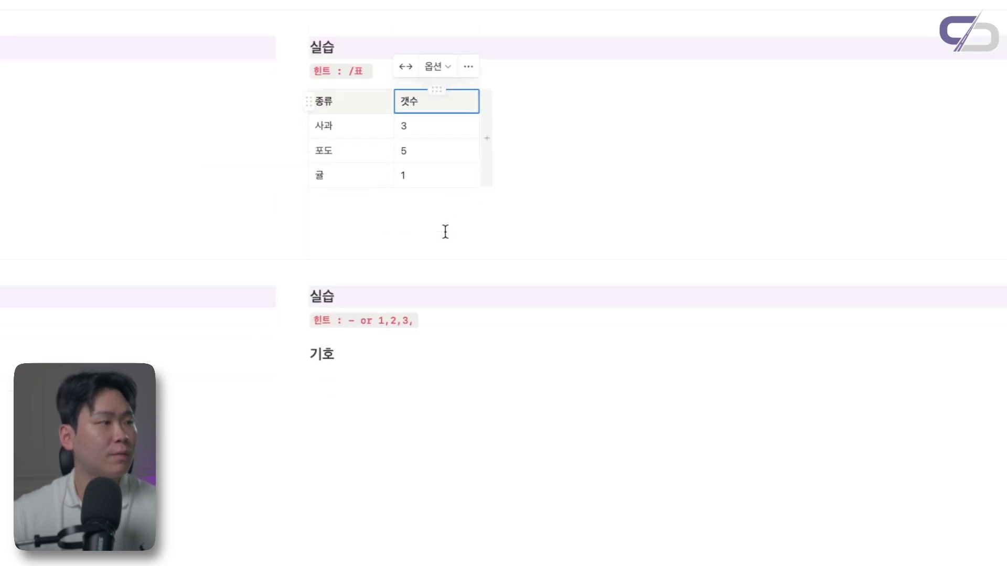
{"action": "scroll", "coordinate": [445, 231], "scroll_direction": "down", "scroll_amount": 2}
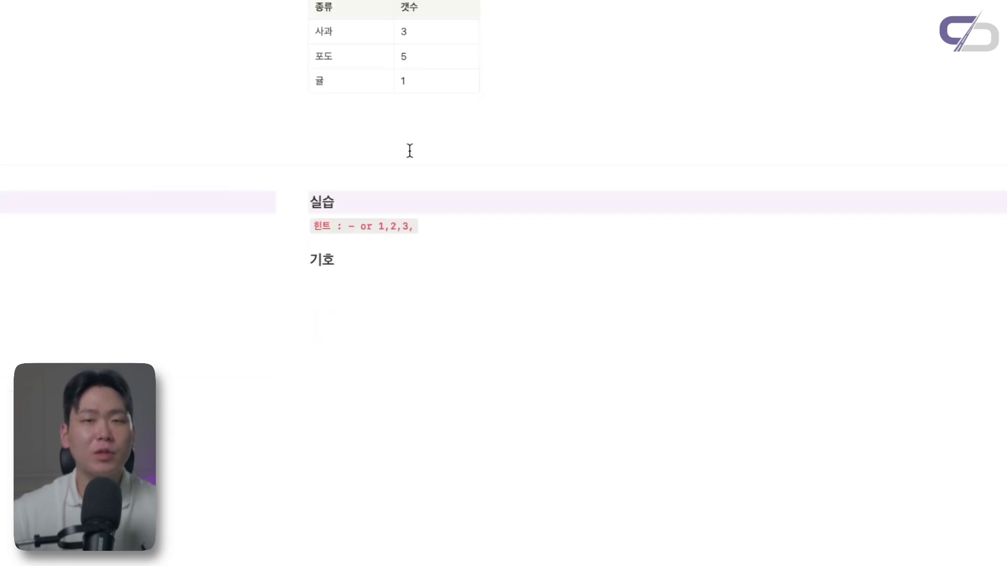
{"action": "left_click", "coordinate": [358, 284]}
Use /기호 to start a bulleted list with items '...' and '..'
{"action": "type", "text": "/기호"}
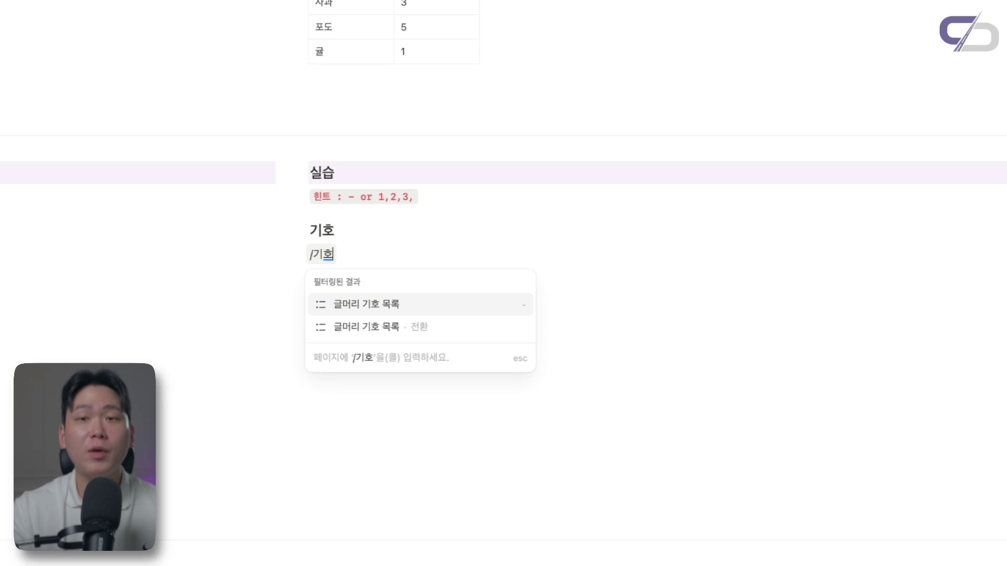
{"action": "key", "text": "Return"}
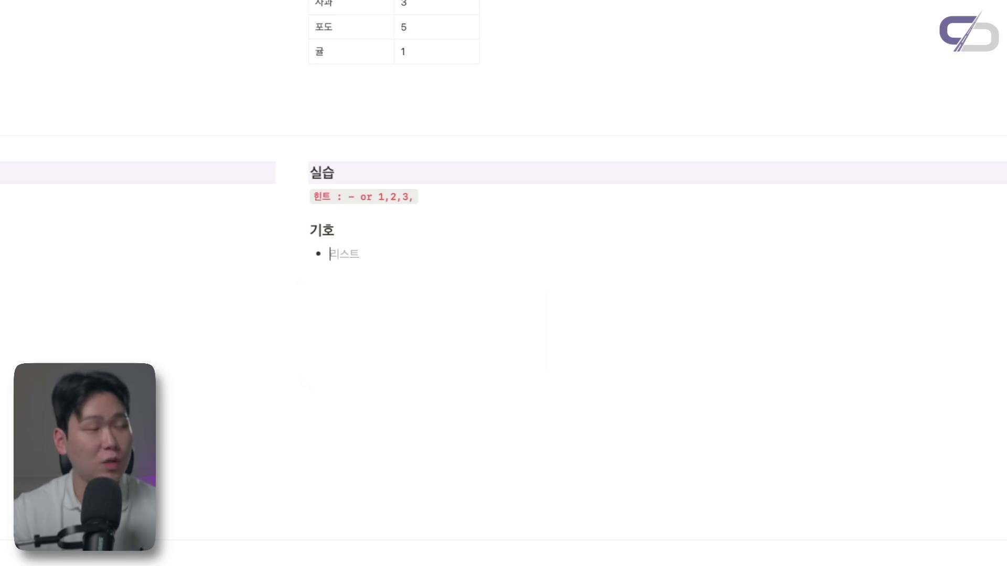
{"action": "type", "text": "..."}
{"action": "key", "text": "Return"}
{"action": "type", "text": ".."}
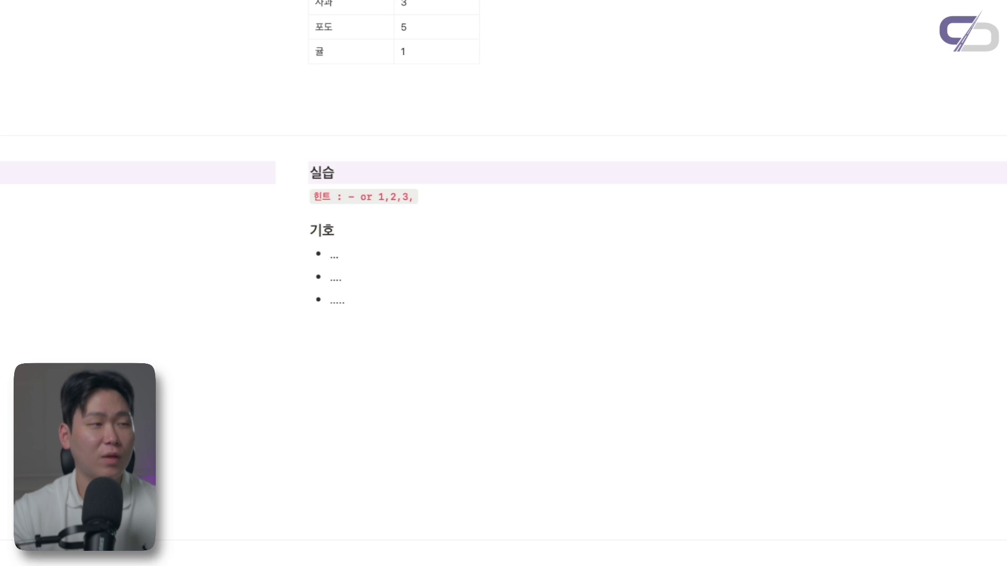
Try nesting the second and third bullets with Tab, then return them to the top level
{"action": "key", "text": "Tab"}
{"action": "key", "text": "Escape"}
{"action": "key", "text": "Down"}
{"action": "key", "text": "Tab"}
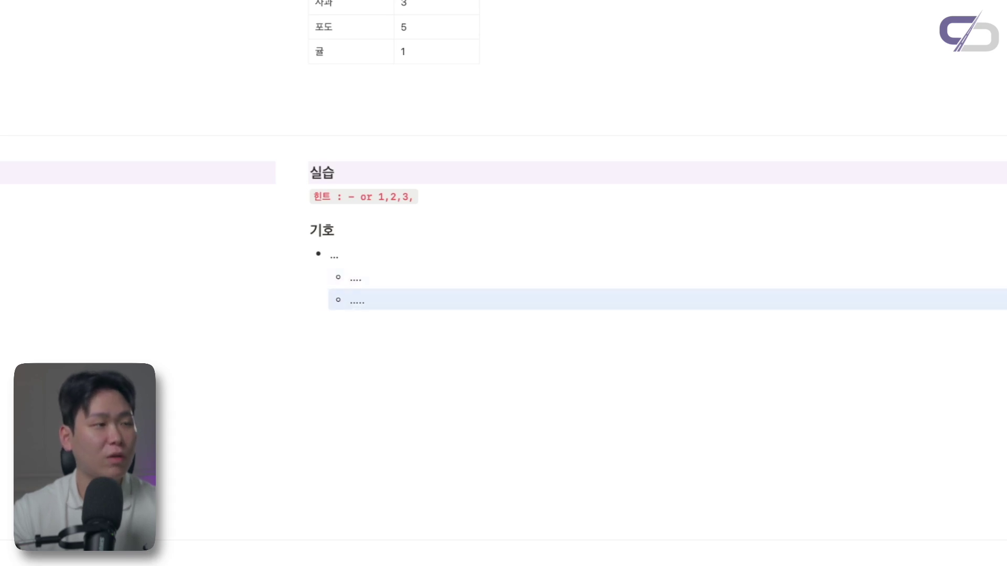
{"action": "key", "text": "Tab"}
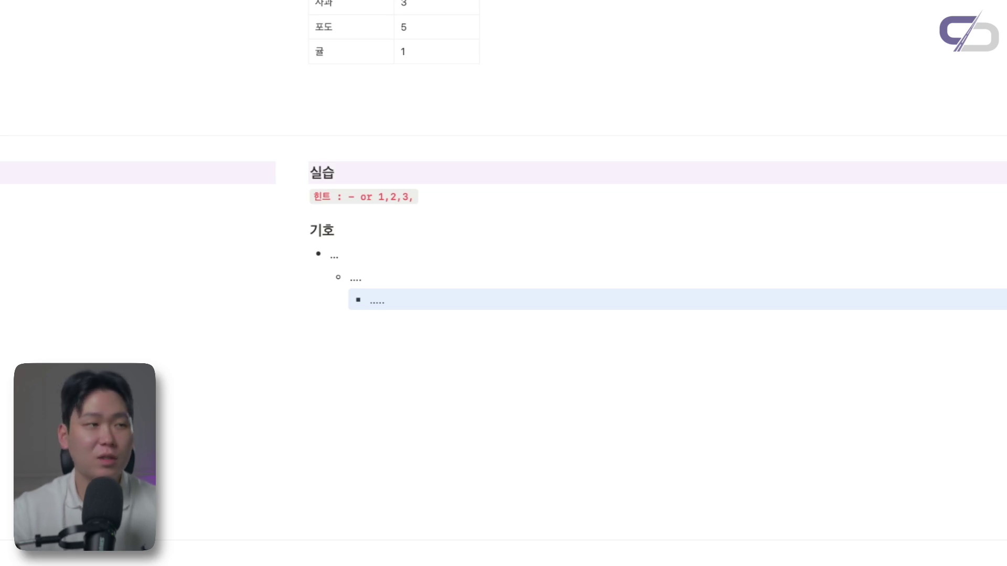
{"action": "key", "text": "shift+Tab"}
{"action": "key", "text": "Up"}
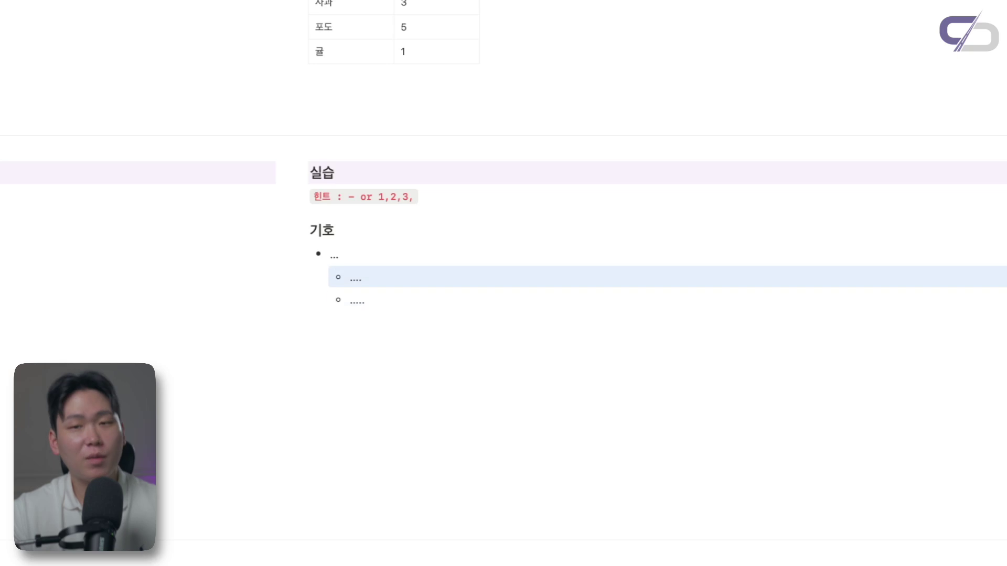
{"action": "key", "text": "shift+Tab"}
{"action": "key", "text": "Down"}
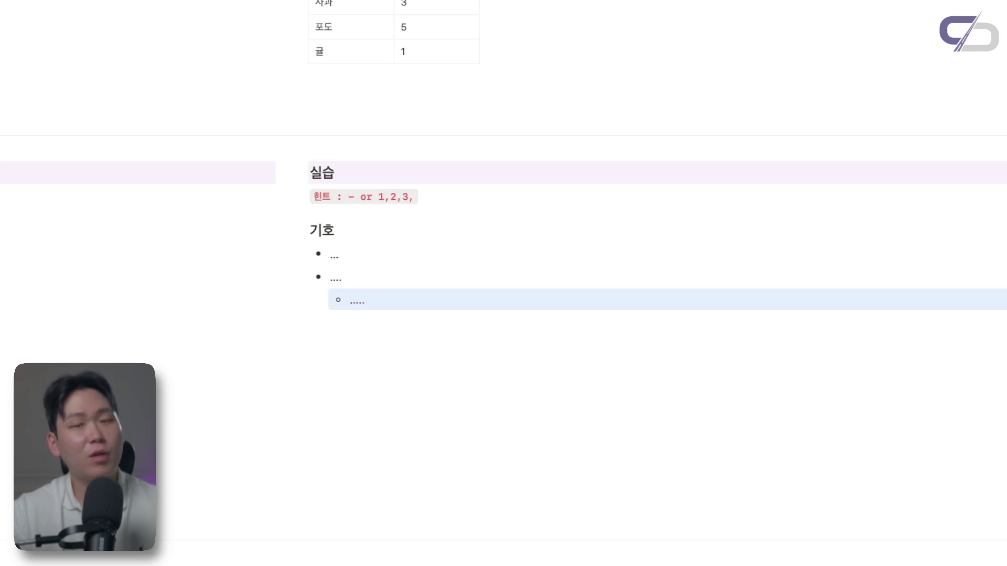
{"action": "key", "text": "shift+Tab"}
Nest and outdent the second bullet block again, then delete the third bullet
{"action": "key", "text": "Tab"}
{"action": "key", "text": "Down"}
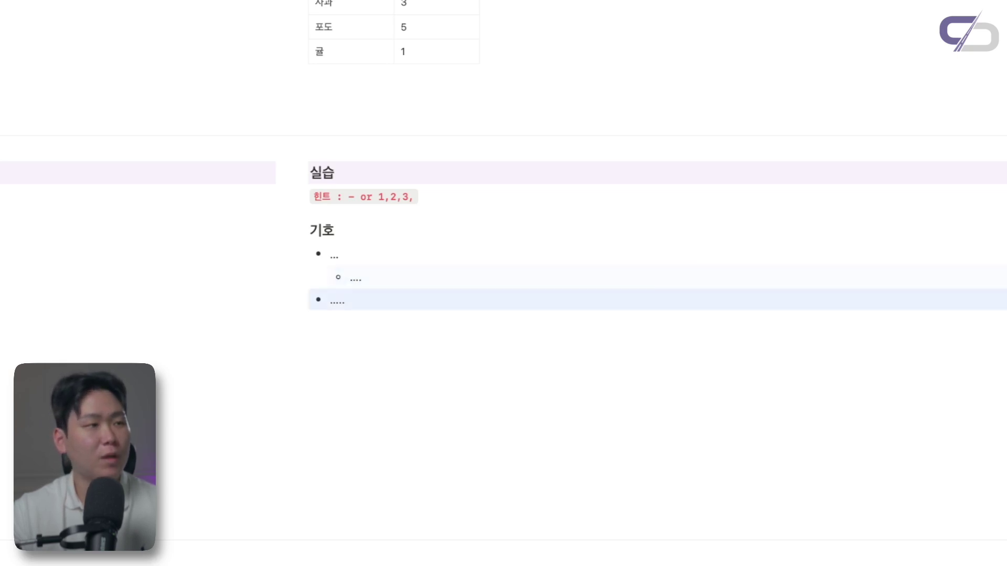
{"action": "key", "text": "Tab"}
{"action": "key", "text": "Tab"}
{"action": "key", "text": "Up"}
{"action": "key", "text": "shift+Tab"}
{"action": "key", "text": "Tab"}
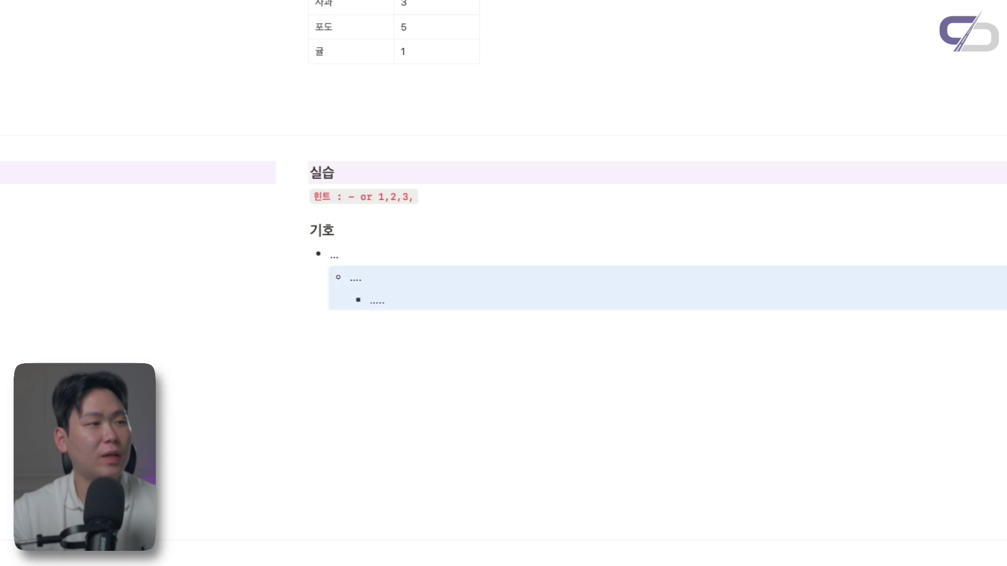
{"action": "key", "text": "shift+Tab"}
{"action": "key", "text": "Down"}
{"action": "key", "text": "shift+Tab"}
{"action": "key", "text": "BackSpace"}
Rewrite the bullet items as 'ㅓ ...', '....' and '....'
{"action": "left_click", "coordinate": [378, 283]}
{"action": "key", "text": "BackSpace"}
{"action": "key", "text": "BackSpace"}
{"action": "key", "text": "BackSpace"}
{"action": "key", "text": "BackSpace"}
{"action": "key", "text": "BackSpace"}
{"action": "key", "text": "BackSpace"}
{"action": "key", "text": "BackSpace"}
{"action": "key", "text": "BackSpace"}
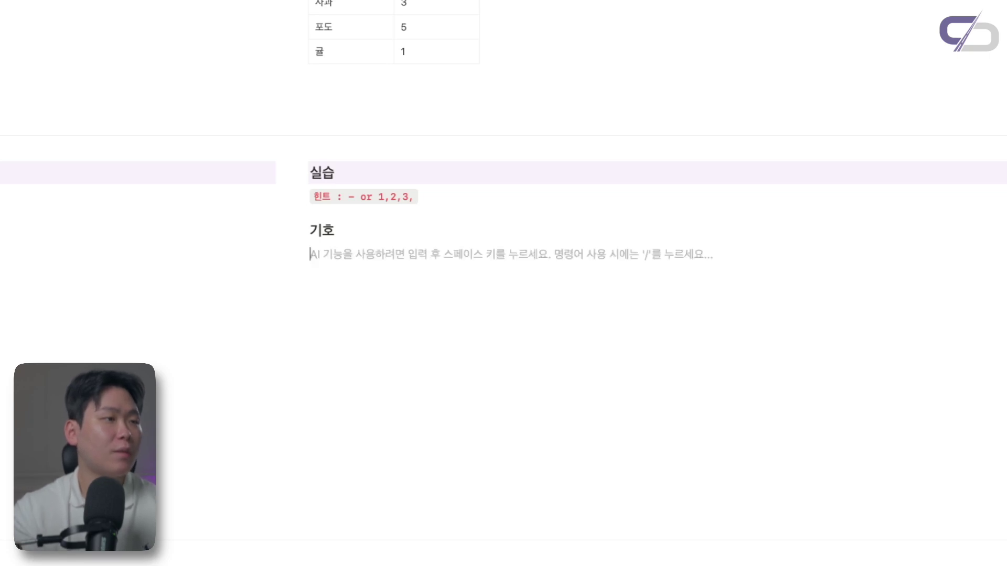
{"action": "type", "text": "ㅓ"}
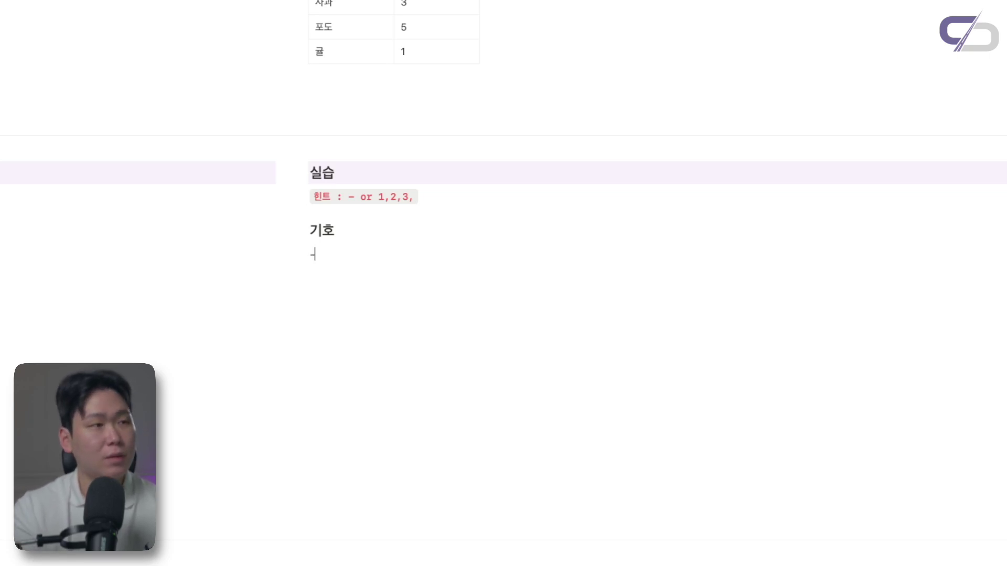
{"action": "type", "text": " ..."}
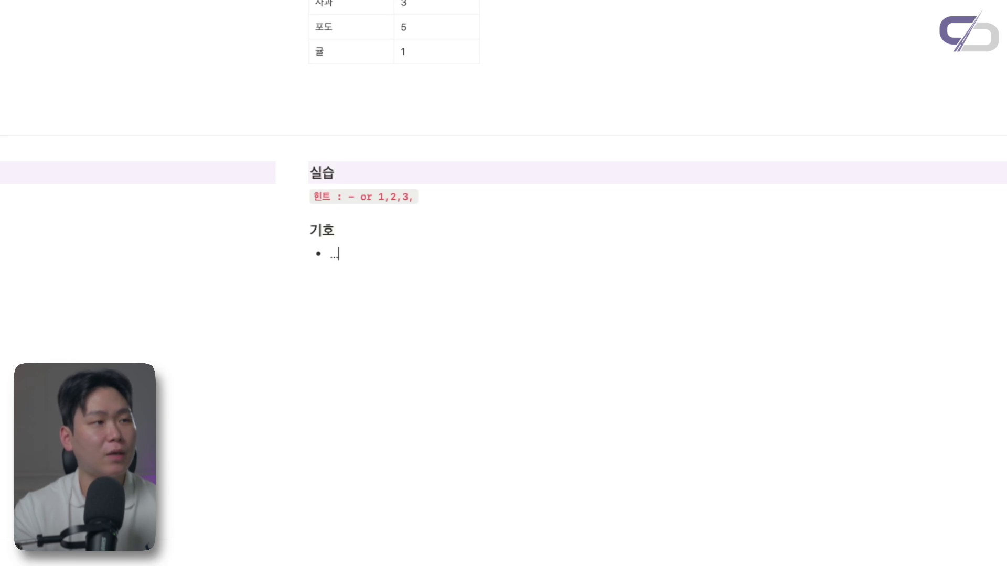
{"action": "key", "text": "Return"}
{"action": "type", "text": "...."}
{"action": "key", "text": "Return"}
{"action": "type", "text": "...."}
{"action": "key", "text": "Return"}
{"action": "key", "text": "Return"}
Add an empty item, test indenting and outdenting it, then turn it into a plain line
{"action": "type", "text": "-"}
{"action": "key", "text": "BackSpace"}
{"action": "type", "text": "-"}
{"action": "key", "text": "BackSpace"}
{"action": "key", "text": "BackSpace"}
{"action": "key", "text": "BackSpace"}
{"action": "key", "text": "BackSpace"}
{"action": "key", "text": "BackSpace"}
{"action": "key", "text": "BackSpace"}
{"action": "key", "text": "BackSpace"}
{"action": "key", "text": "BackSpace"}
{"action": "key", "text": "BackSpace"}
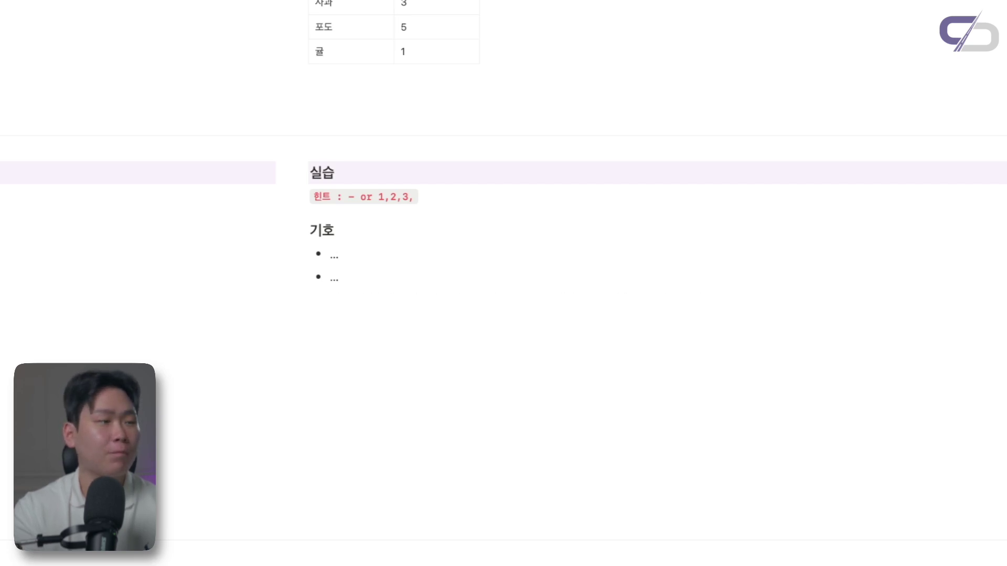
{"action": "key", "text": "Return"}
{"action": "key", "text": "Tab"}
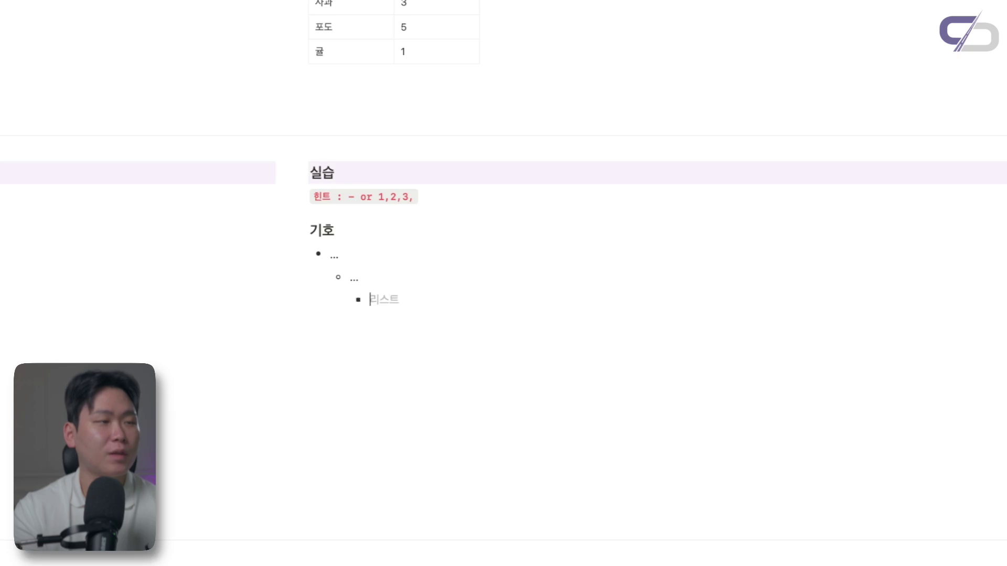
{"action": "key", "text": "shift+Tab"}
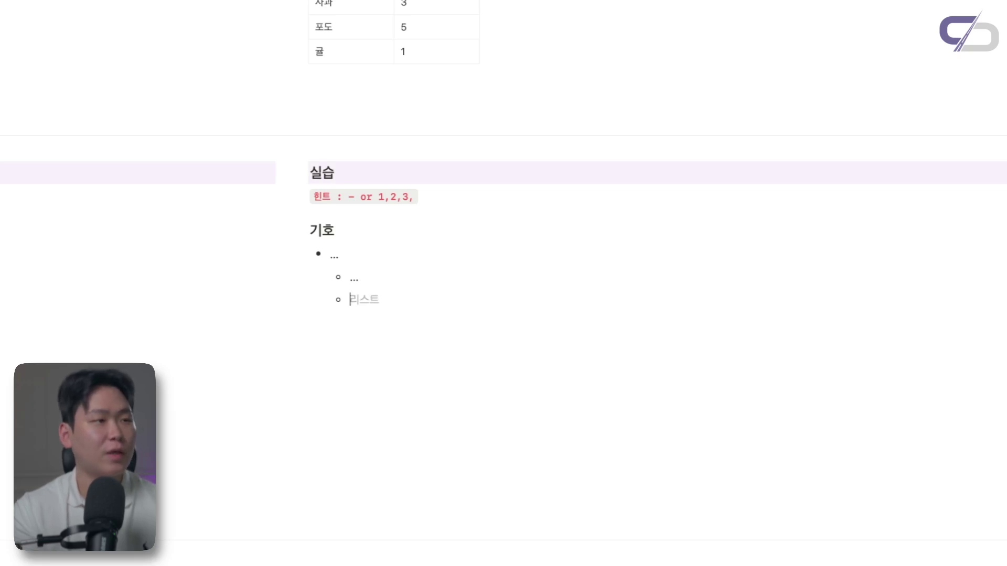
{"action": "key", "text": "shift+Tab"}
{"action": "key", "text": "BackSpace"}
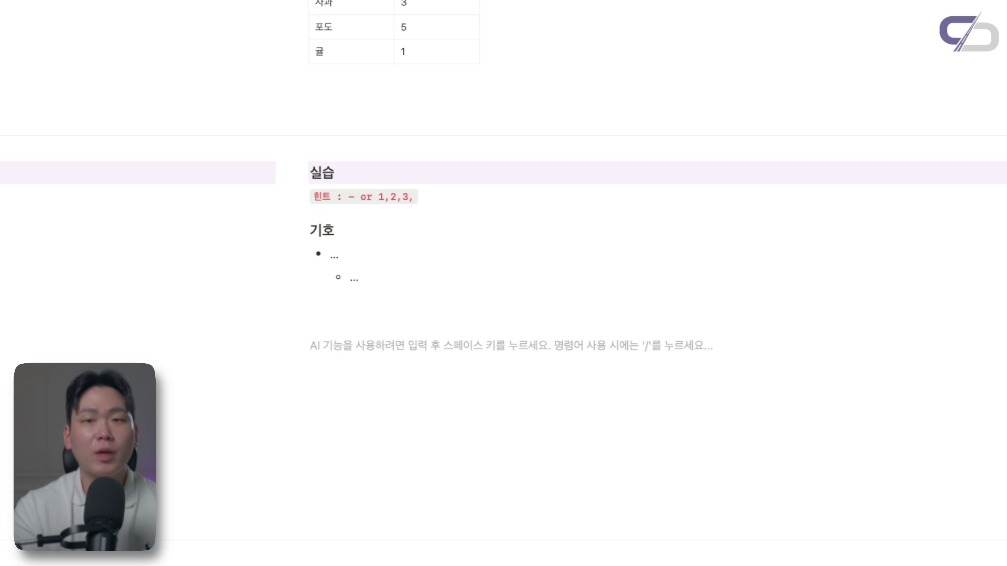
Try a numbered list '1. 번호 모고록' and the /글머리 and /번호 menus, then clear the line
{"action": "type", "text": "1. "}
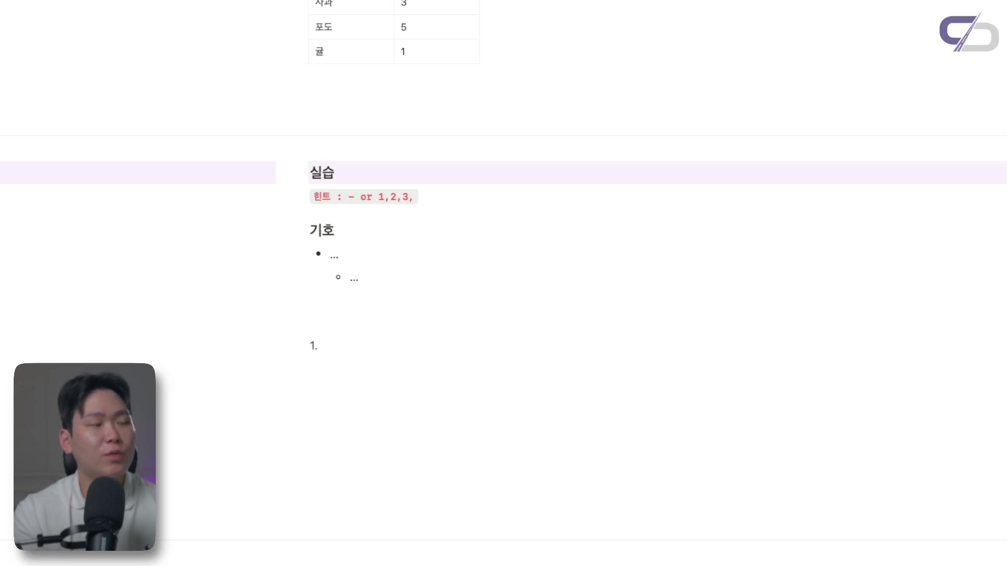
{"action": "type", "text": "번호 모고"}
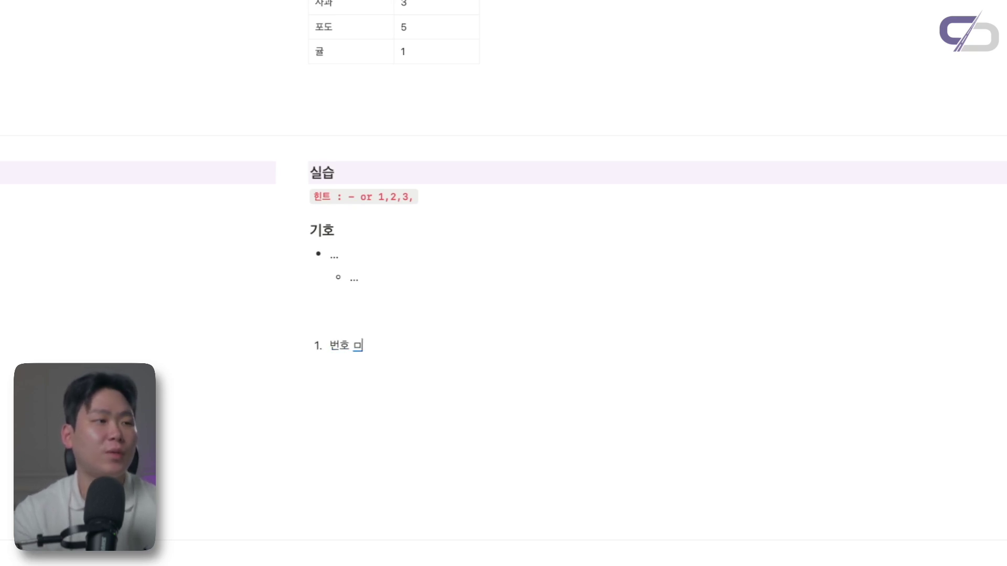
{"action": "type", "text": "록"}
{"action": "key", "text": "Return"}
{"action": "key", "text": "BackSpace"}
{"action": "key", "text": "BackSpace"}
{"action": "key", "text": "BackSpace"}
{"action": "key", "text": "BackSpace"}
{"action": "key", "text": "BackSpace"}
{"action": "key", "text": "BackSpace"}
{"action": "key", "text": "BackSpace"}
{"action": "key", "text": "BackSpace"}
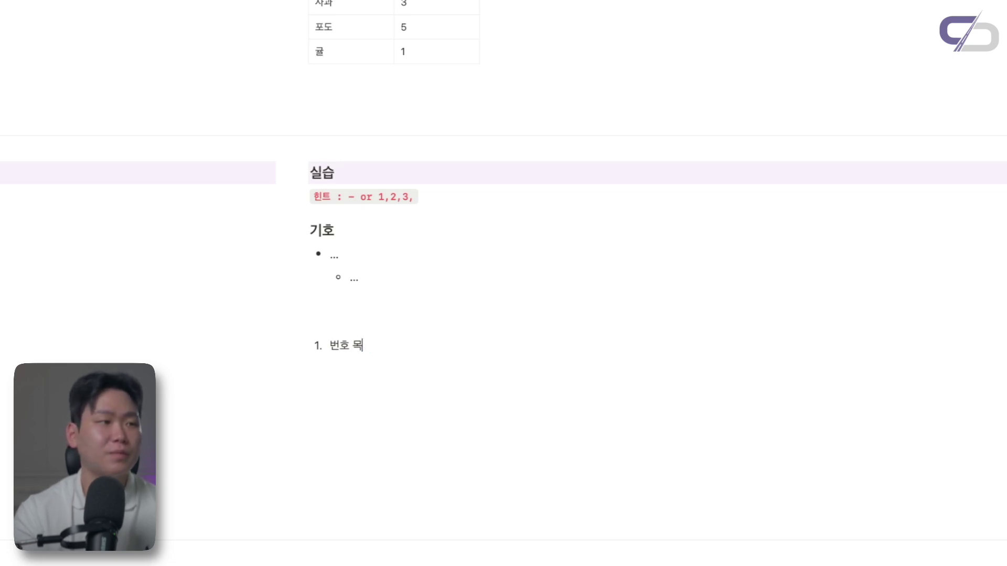
{"action": "type", "text": "/"}
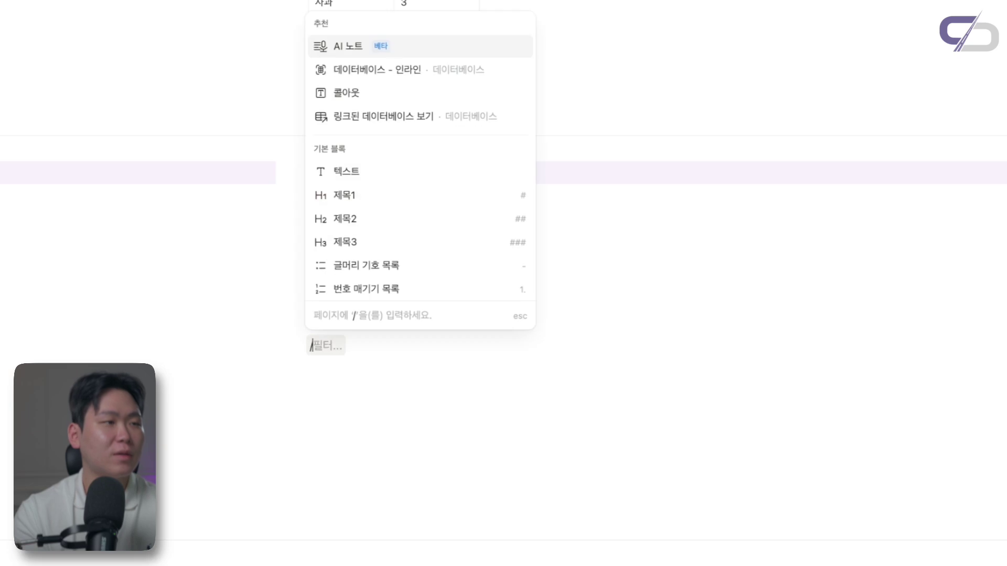
{"action": "type", "text": "글머리"}
{"action": "key", "text": "Down"}
{"action": "key", "text": "Return"}
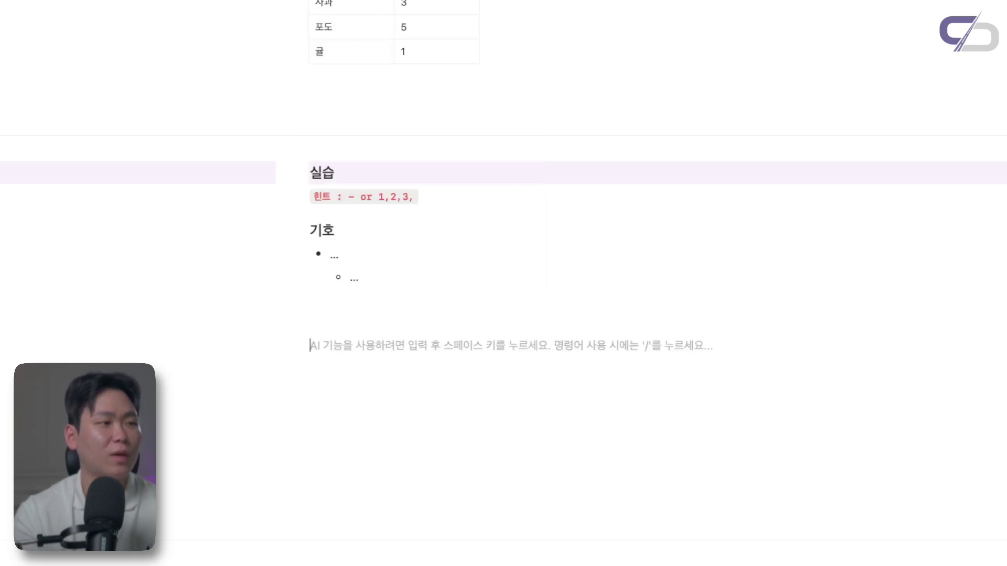
{"action": "type", "text": "/번호"}
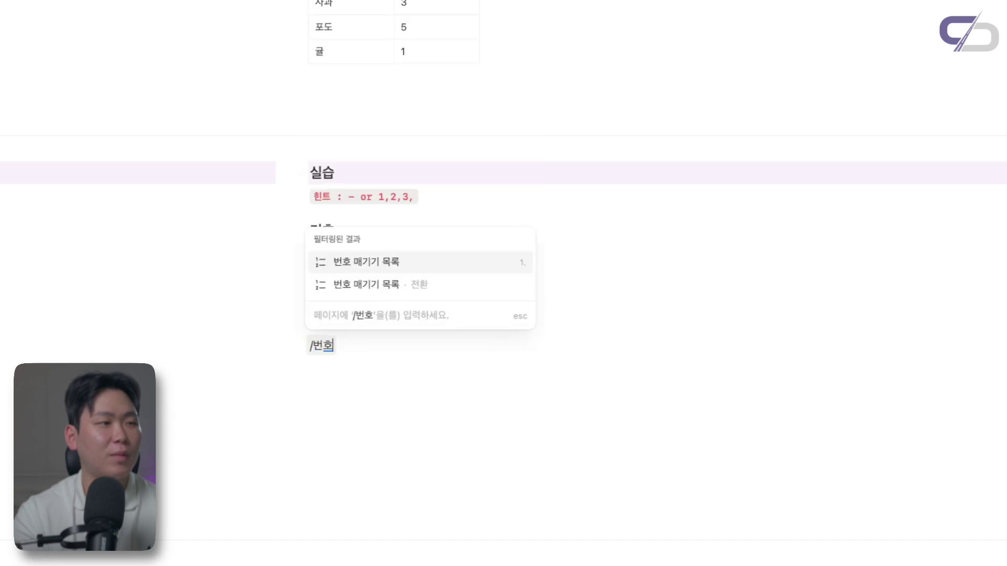
{"action": "key", "text": "Escape"}
{"action": "key", "text": "BackSpace"}
{"action": "key", "text": "BackSpace"}
{"action": "key", "text": "BackSpace"}
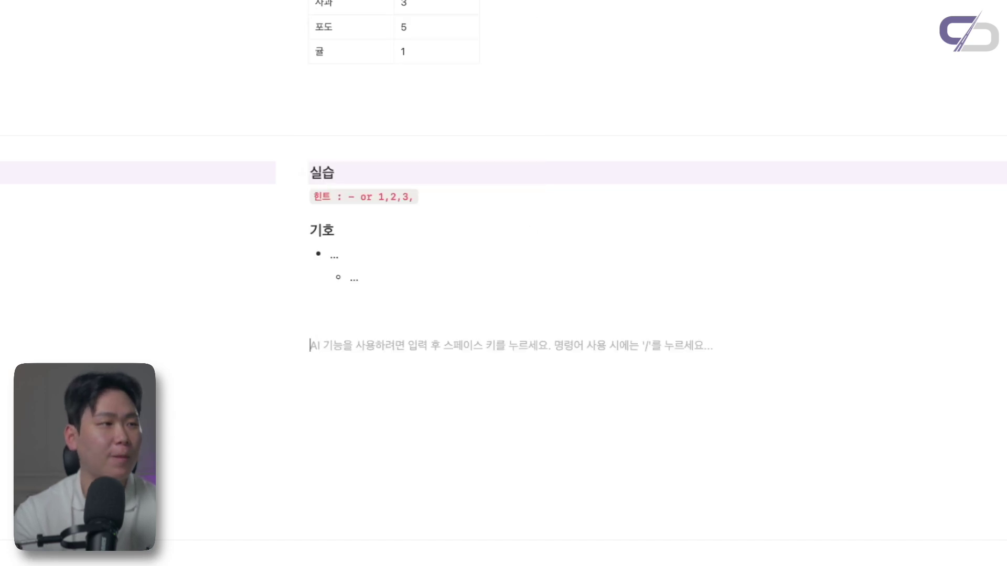
Create a numbered list via /번호 with items '.', '....' and '....'
{"action": "key", "text": "Return"}
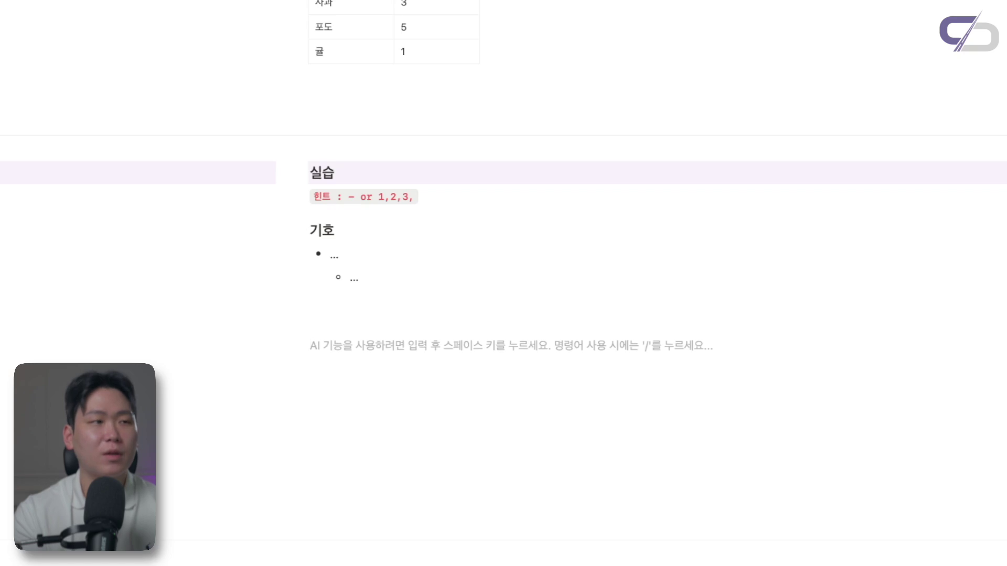
{"action": "type", "text": "/번호"}
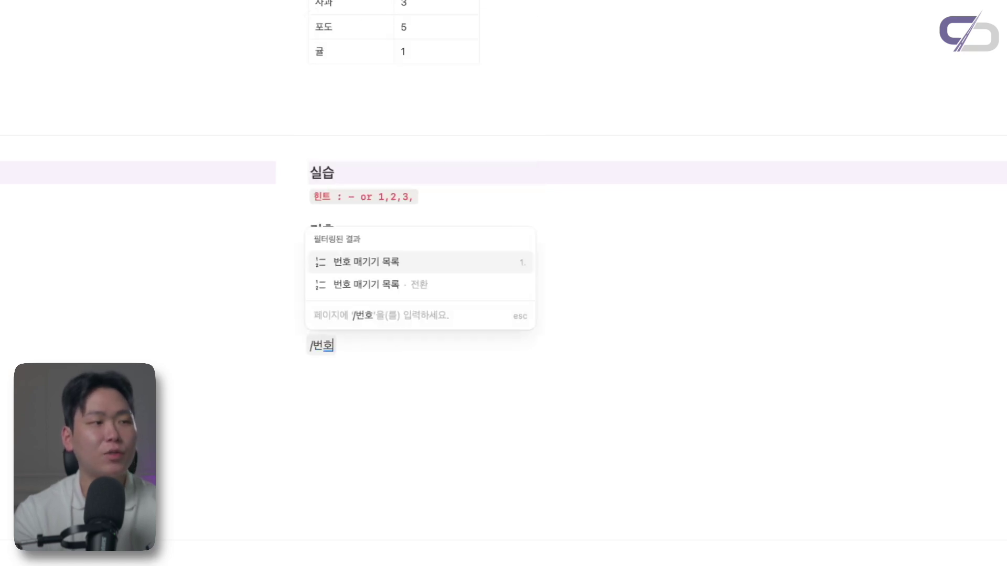
{"action": "key", "text": "Return"}
{"action": "type", "text": "."}
{"action": "key", "text": "Return"}
{"action": "type", "text": "...."}
{"action": "key", "text": "Return"}
{"action": "type", "text": ".."}
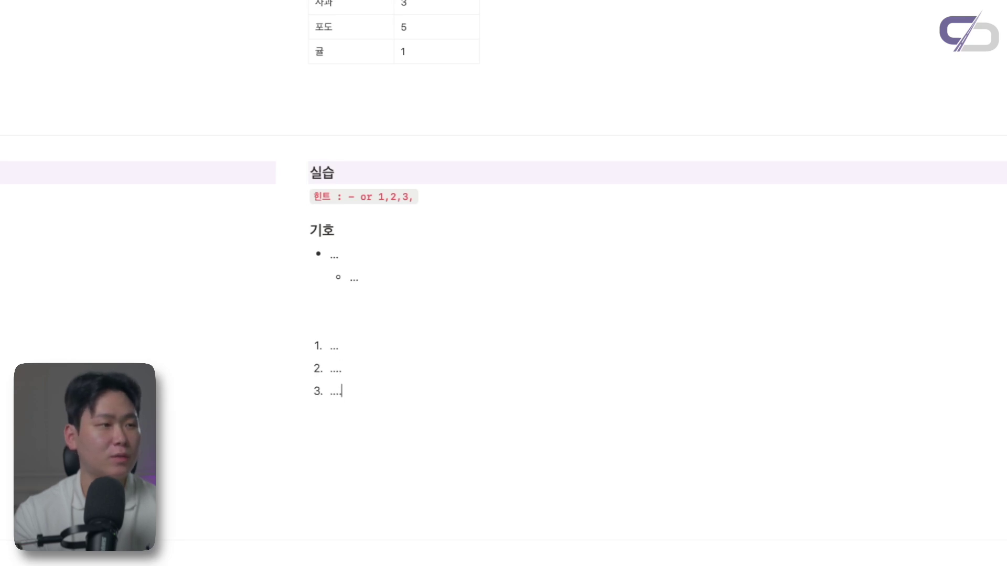
{"action": "type", "text": ".."}
Nest the second numbered item under item 1, then outdent the items back to the main list
{"action": "key", "text": "Up"}
{"action": "key", "text": "Tab"}
{"action": "key", "text": "Tab"}
{"action": "key", "text": "Tab"}
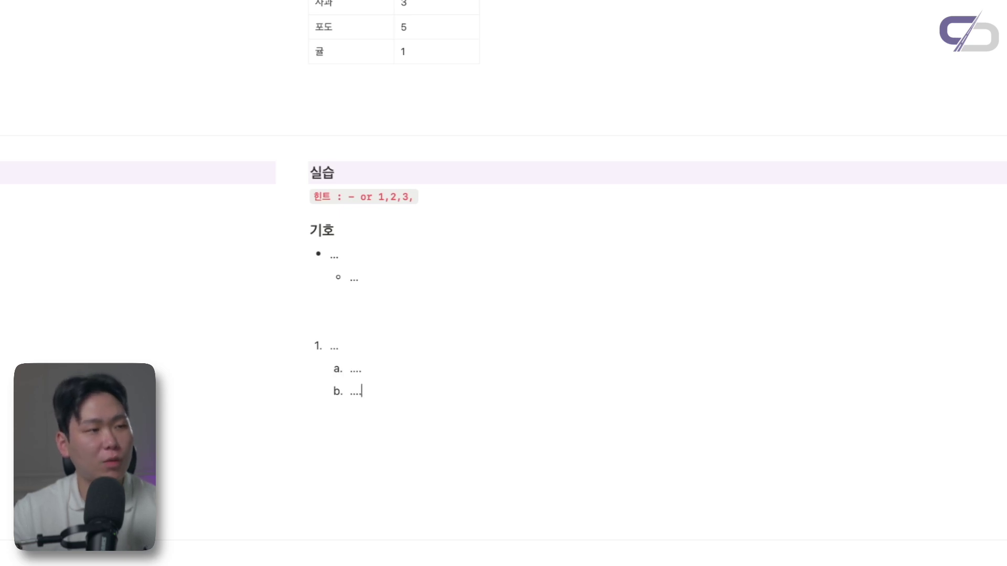
{"action": "key", "text": "shift+Tab"}
{"action": "key", "text": "Up"}
{"action": "key", "text": "shift+Tab"}
{"action": "key", "text": "Down"}
{"action": "key", "text": "shift+Tab"}
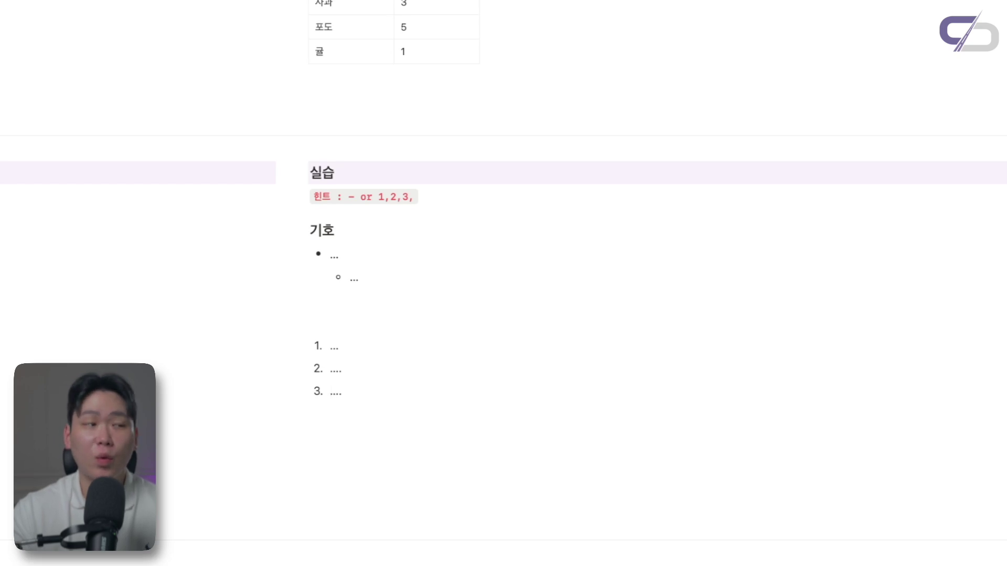
Delete the numbered items and retry with '1. ....' and a nested second item, then remove it
{"action": "left_click_drag", "start_coordinate": [339, 392], "coordinate": [329, 346]}
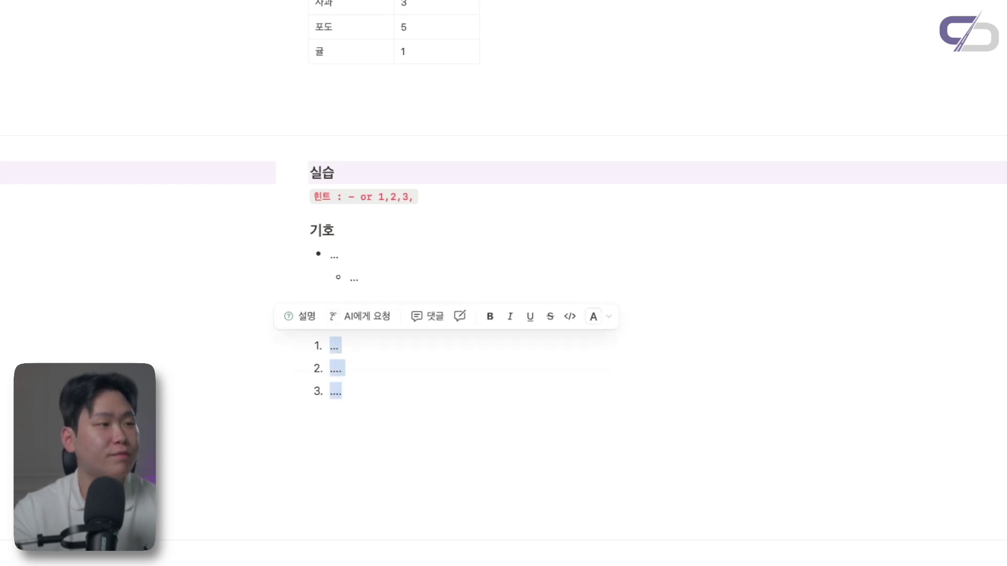
{"action": "key", "text": "BackSpace"}
{"action": "type", "text": "1."}
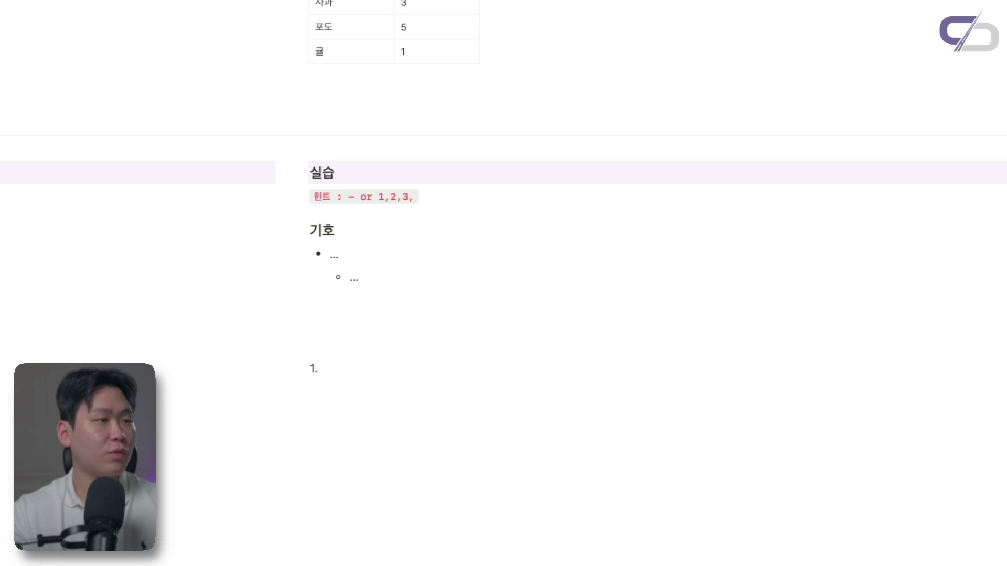
{"action": "type", "text": " ...."}
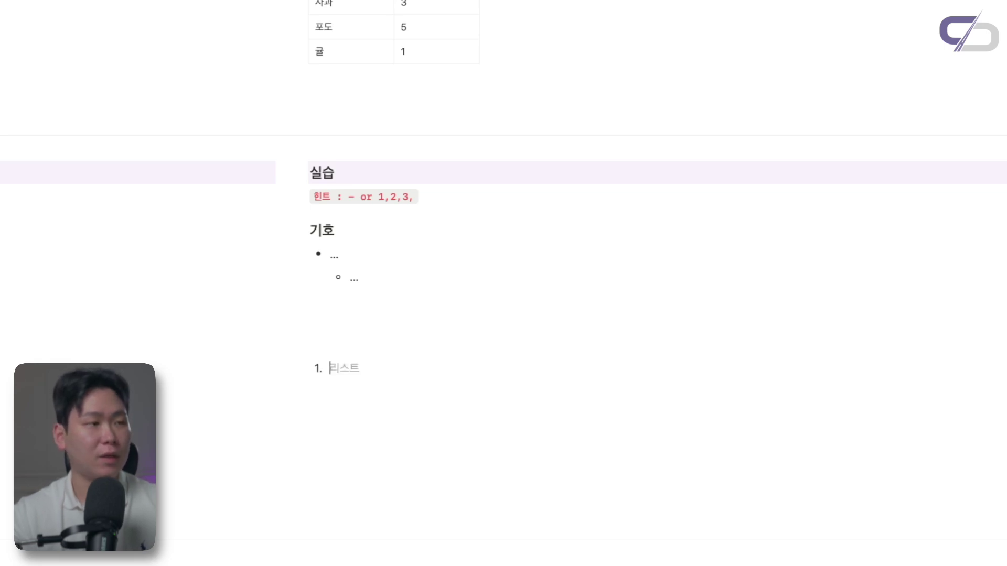
{"action": "key", "text": "Return"}
{"action": "type", "text": "...."}
{"action": "key", "text": "Tab"}
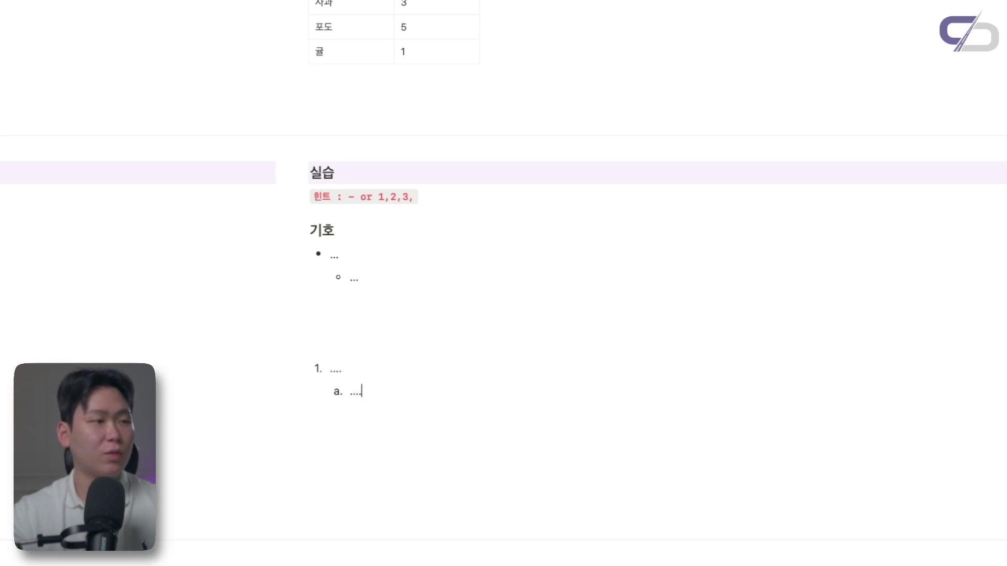
{"action": "key", "text": "BackSpace"}
{"action": "key", "text": "BackSpace"}
{"action": "key", "text": "BackSpace"}
{"action": "key", "text": "BackSpace"}
{"action": "key", "text": "BackSpace"}
{"action": "key", "text": "BackSpace"}
{"action": "key", "text": "BackSpace"}
{"action": "key", "text": "BackSpace"}
{"action": "key", "text": "BackSpace"}
{"action": "key", "text": "BackSpace"}
{"action": "key", "text": "BackSpace"}
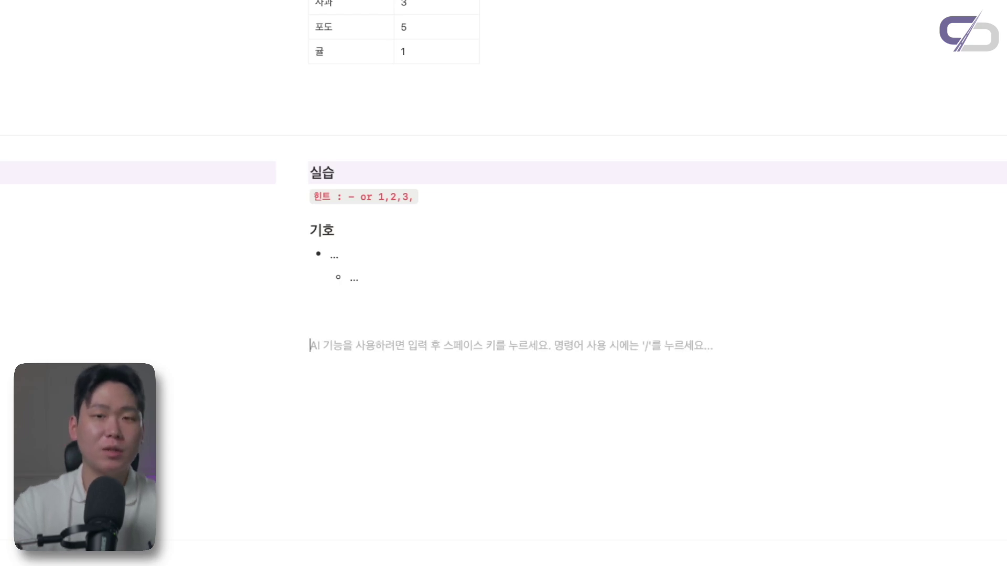
Start the numbered list with '1.' plus space, item 1 '...', and begin item 2
{"action": "type", "text": "1."}
{"action": "key", "text": "space"}
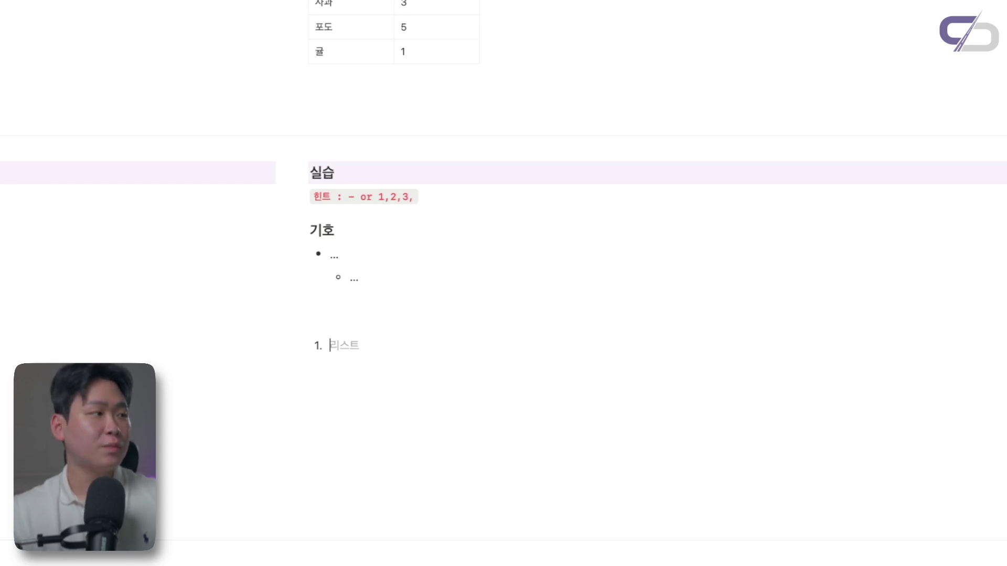
{"action": "key", "text": "BackSpace"}
{"action": "key", "text": "Up"}
{"action": "key", "text": "Up"}
{"action": "key", "text": "Down"}
{"action": "key", "text": "Down"}
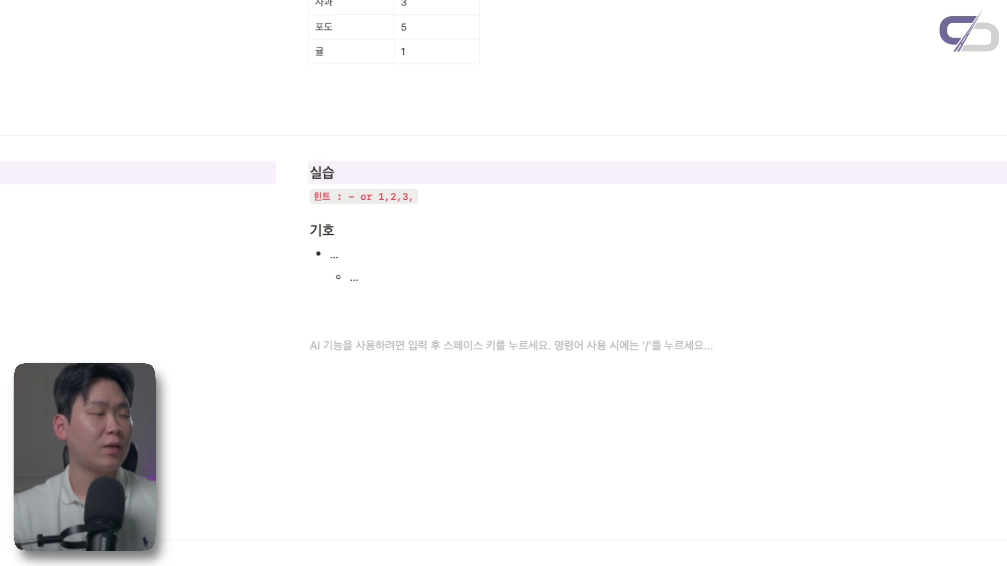
{"action": "type", "text": "1."}
{"action": "key", "text": "space"}
{"action": "type", "text": "..."}
{"action": "key", "text": "Return"}
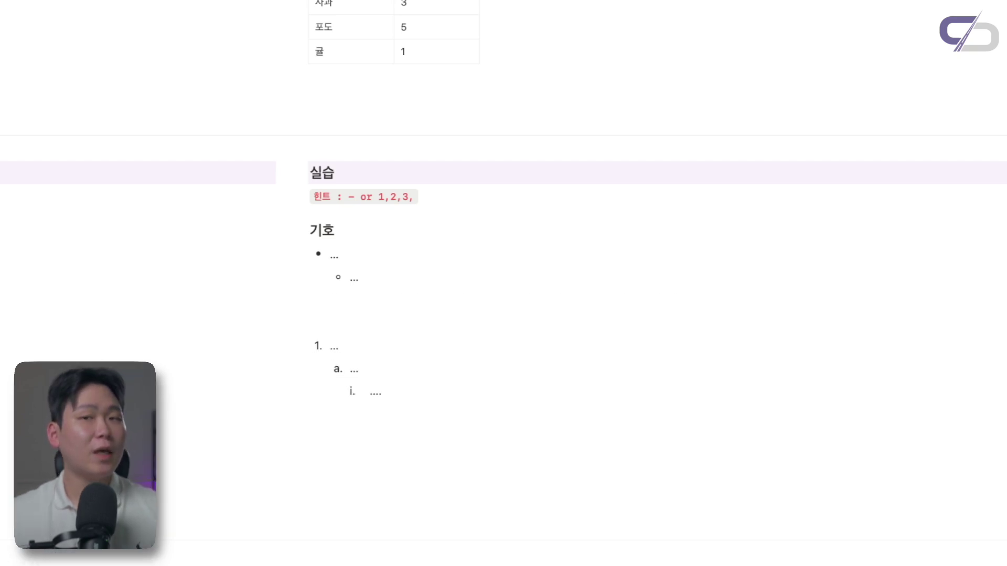
Add a /토글 toggle block titled '토글' under the '>' hint and expand it
{"action": "scroll", "coordinate": [394, 284], "scroll_direction": "down", "scroll_amount": 10}
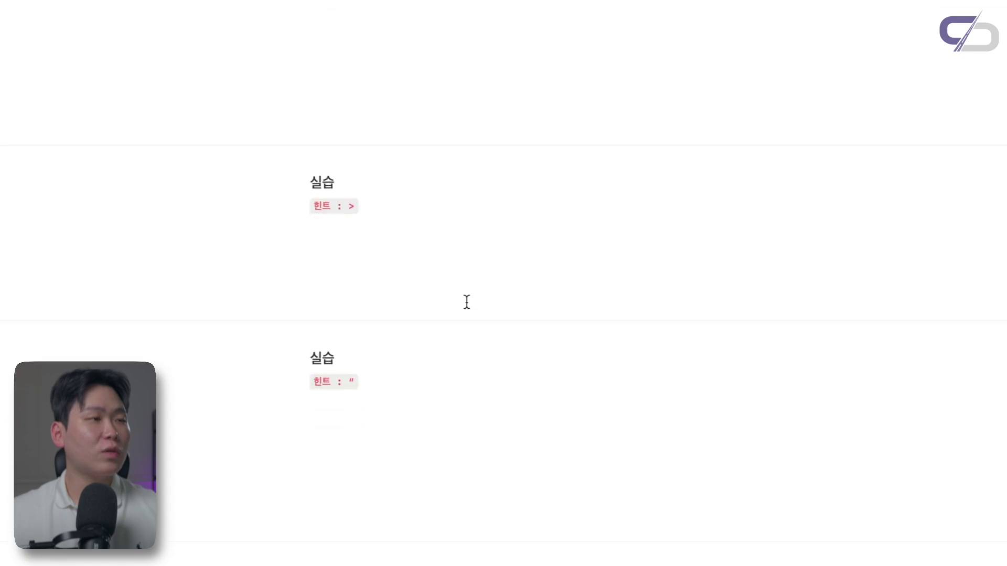
{"action": "left_click", "coordinate": [383, 226]}
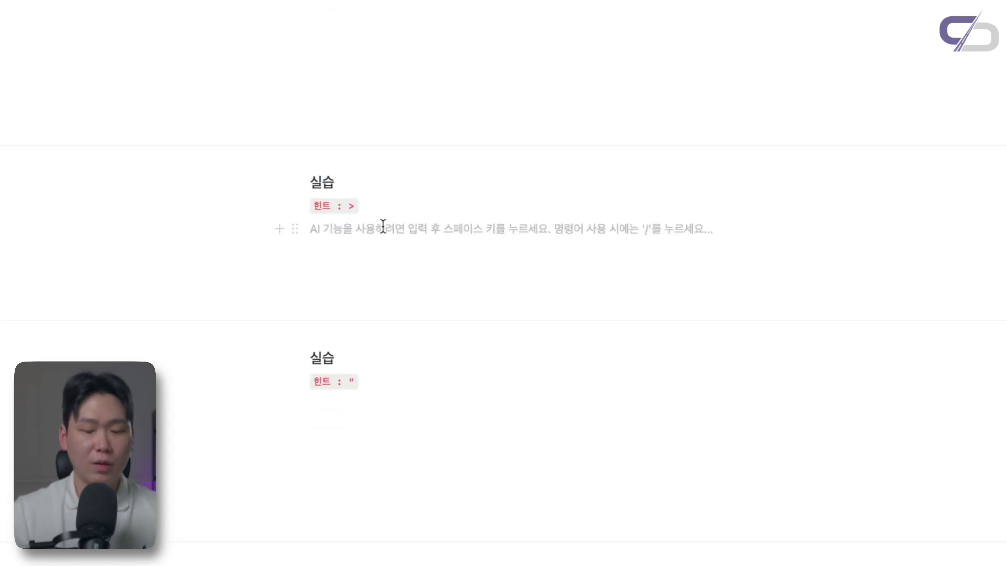
{"action": "type", "text": "/토글"}
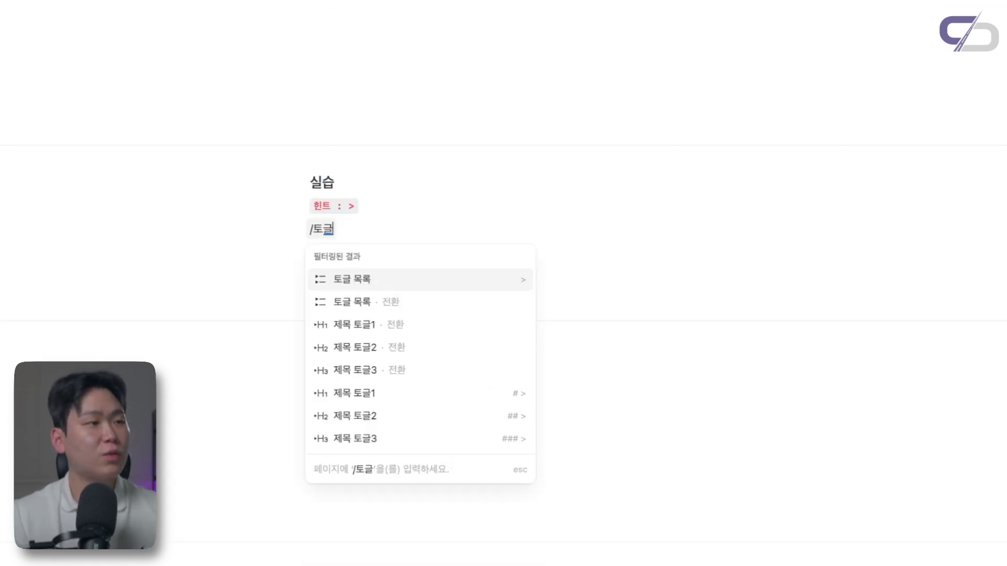
{"action": "key", "text": "Return"}
{"action": "type", "text": "토글"}
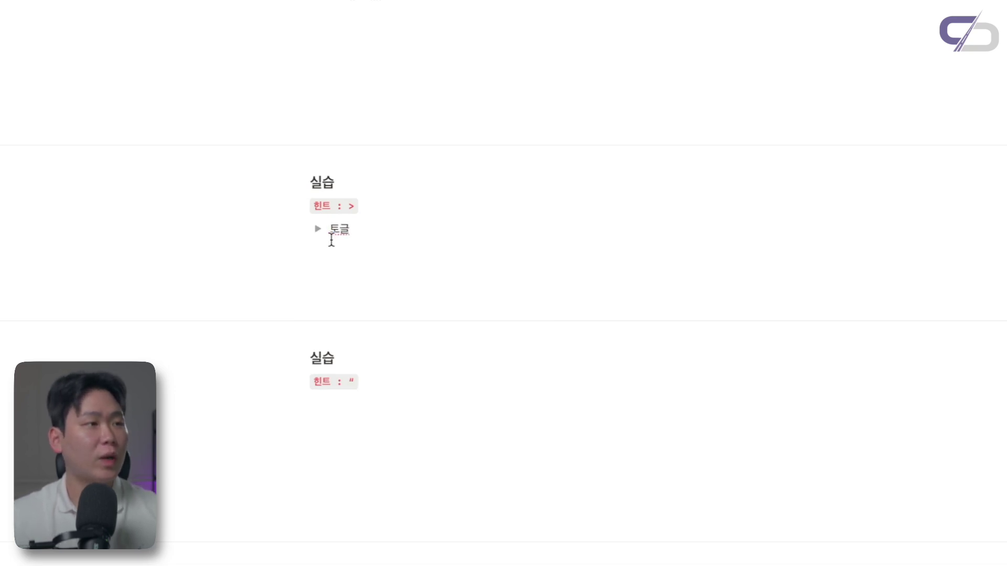
{"action": "left_click", "coordinate": [318, 229]}
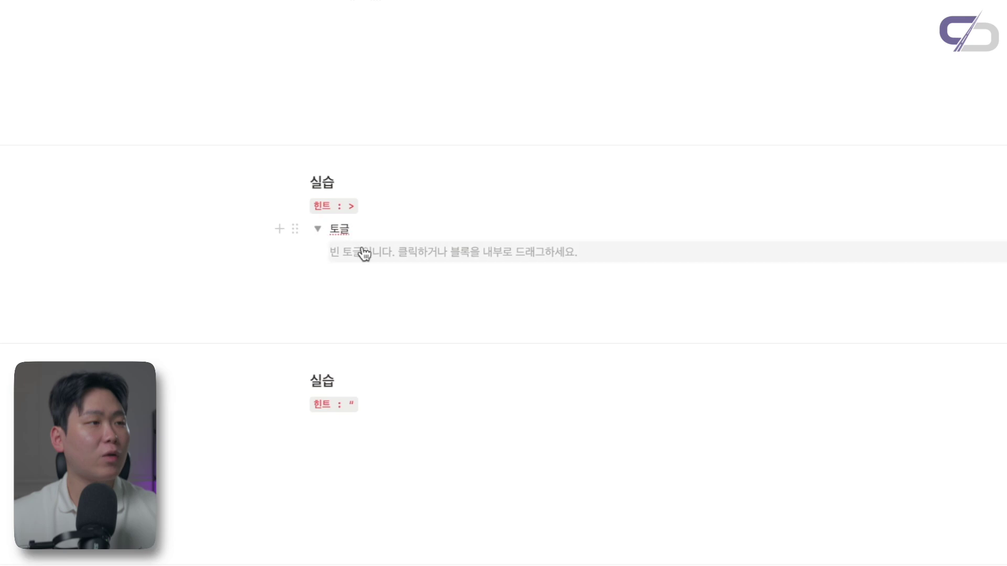
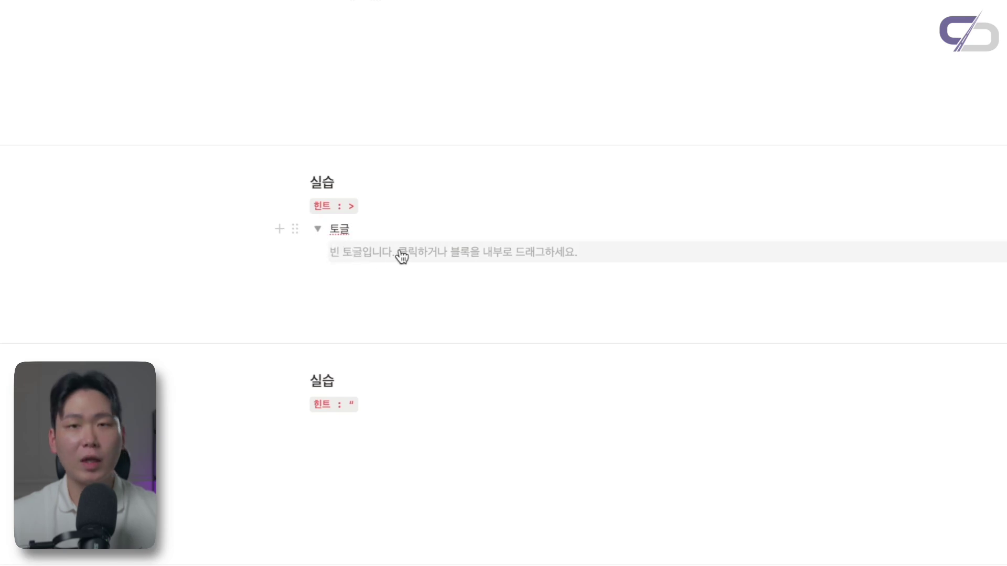
Type '내용을 입력.' inside the 토글 toggle and test collapsing and expanding it
{"action": "left_click", "coordinate": [528, 252]}
{"action": "type", "text": "내용을 입력."}
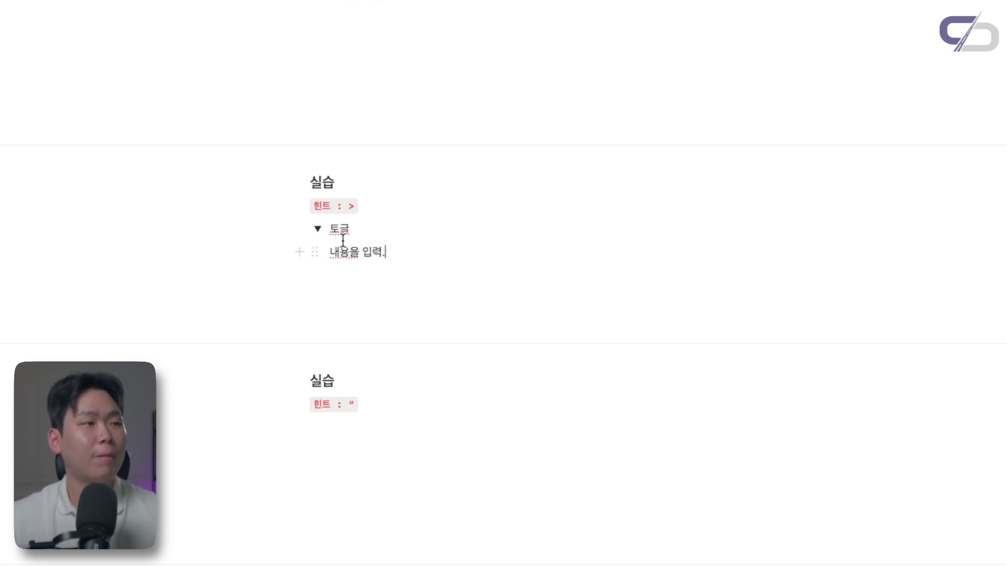
{"action": "left_click", "coordinate": [317, 231]}
{"action": "left_click", "coordinate": [317, 231]}
{"action": "left_click", "coordinate": [317, 230]}
{"action": "left_click", "coordinate": [317, 231]}
{"action": "left_click", "coordinate": [318, 231]}
{"action": "left_click", "coordinate": [317, 231]}
{"action": "key", "text": "Escape"}
Clear the line and try /토글 and /파일 blocks inside the toggle, reverting both
{"action": "left_click", "coordinate": [390, 250]}
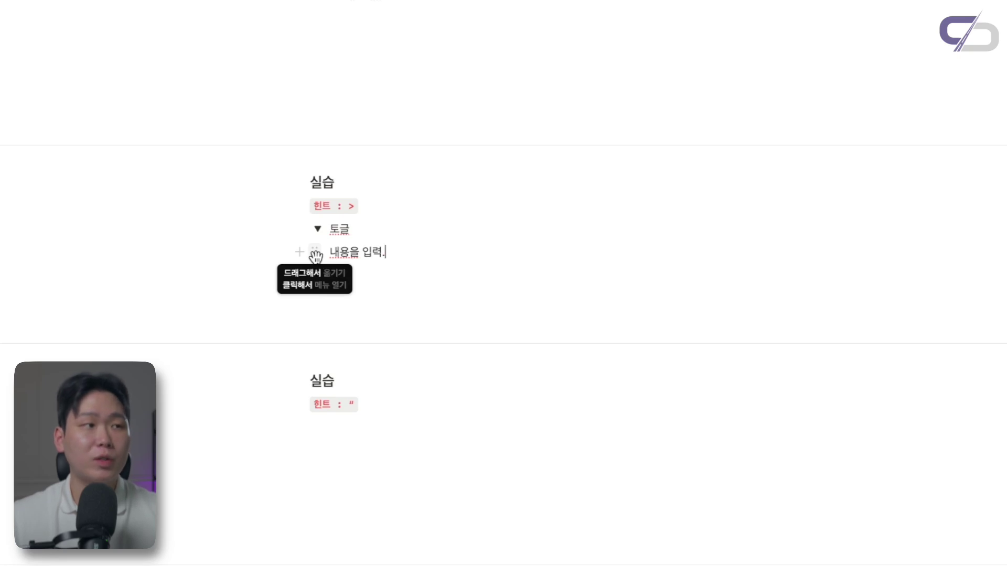
{"action": "triple_click", "coordinate": [385, 254]}
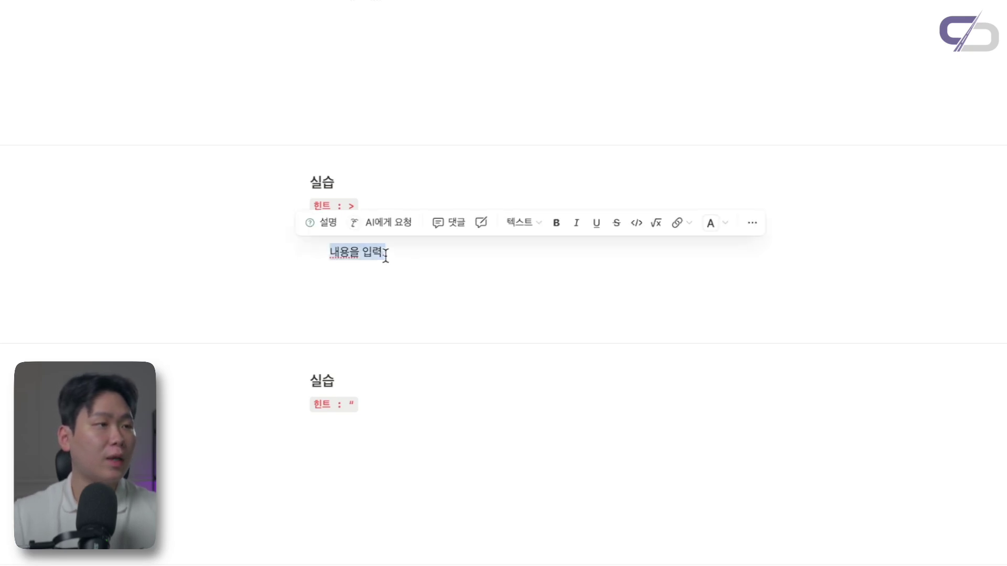
{"action": "key", "text": "BackSpace"}
{"action": "type", "text": "/토글"}
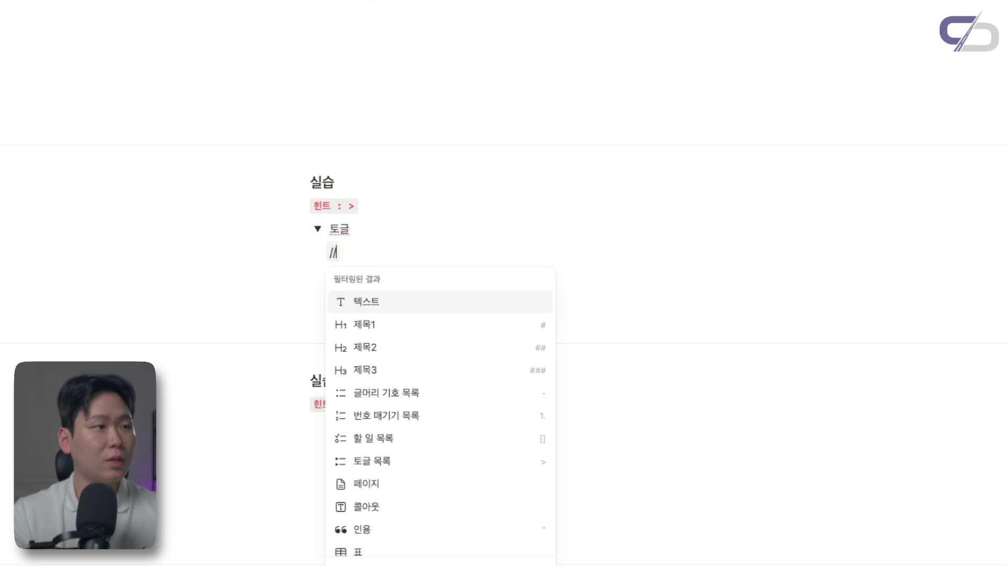
{"action": "key", "text": "Return"}
{"action": "key", "text": "BackSpace"}
{"action": "type", "text": "/파일"}
{"action": "key", "text": "Return"}
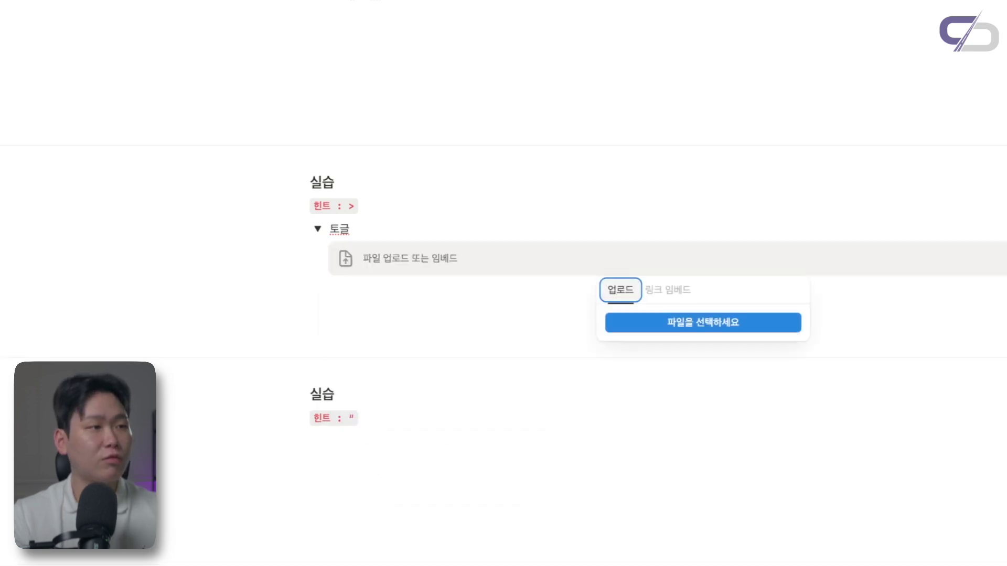
{"action": "key", "text": "Escape"}
{"action": "key", "text": "ctrl+z"}
{"action": "key", "text": "BackSpace"}
{"action": "key", "text": "BackSpace"}
{"action": "key", "text": "BackSpace"}
Insert a /데이터 inline database table inside the toggle, then delete it
{"action": "type", "text": "/데이터"}
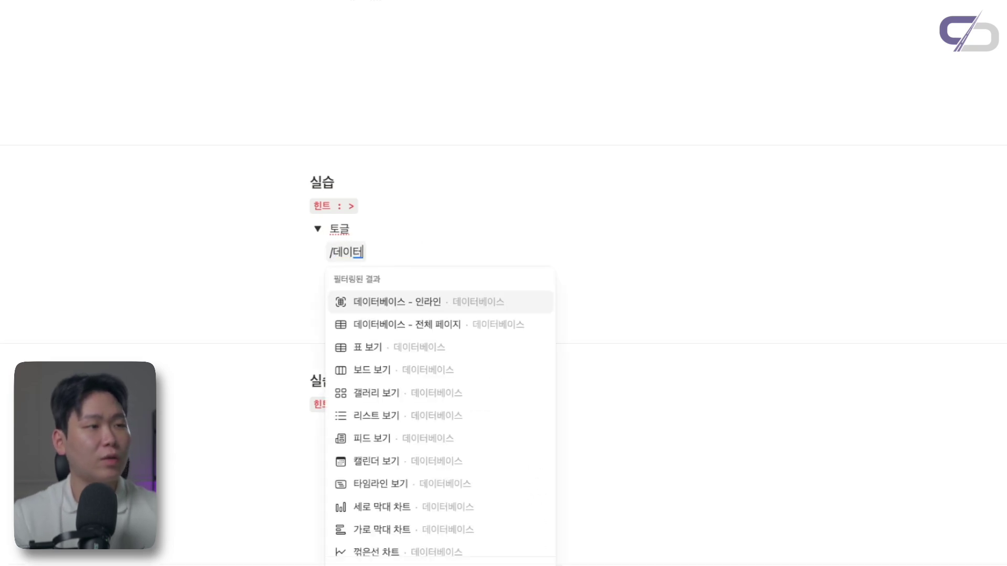
{"action": "key", "text": "Return"}
{"action": "left_click", "coordinate": [380, 263]}
{"action": "left_click", "coordinate": [311, 257]}
{"action": "key", "text": "Delete"}
Nest a /토글 toggle inside 토글, plus a third-level toggle inside that one
{"action": "left_click", "coordinate": [361, 253]}
{"action": "type", "text": "/토글"}
{"action": "key", "text": "Return"}
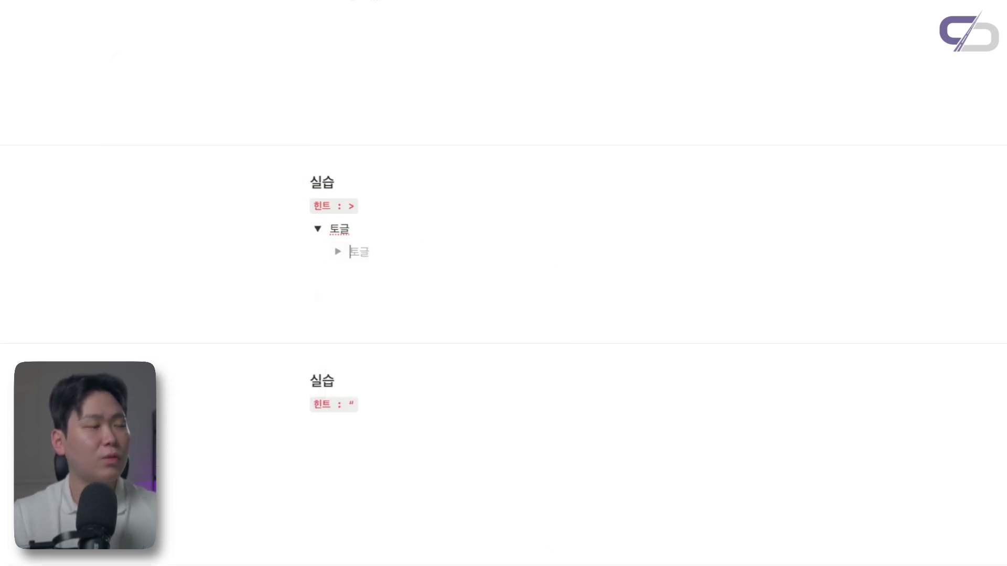
{"action": "left_click", "coordinate": [338, 251]}
{"action": "left_click", "coordinate": [353, 276]}
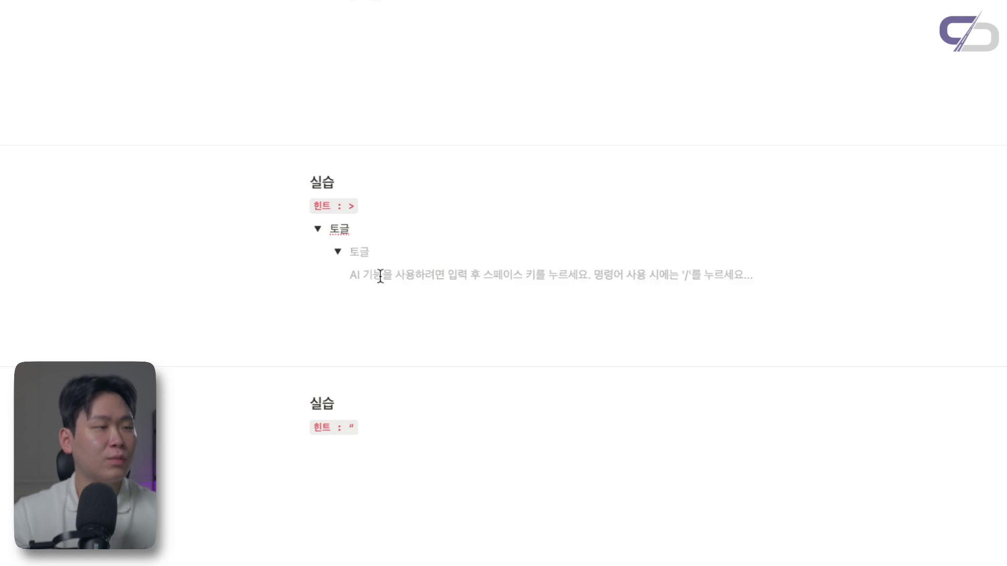
{"action": "type", "text": "/트"}
{"action": "key", "text": "BackSpace"}
{"action": "type", "text": "토글"}
{"action": "key", "text": "Return"}
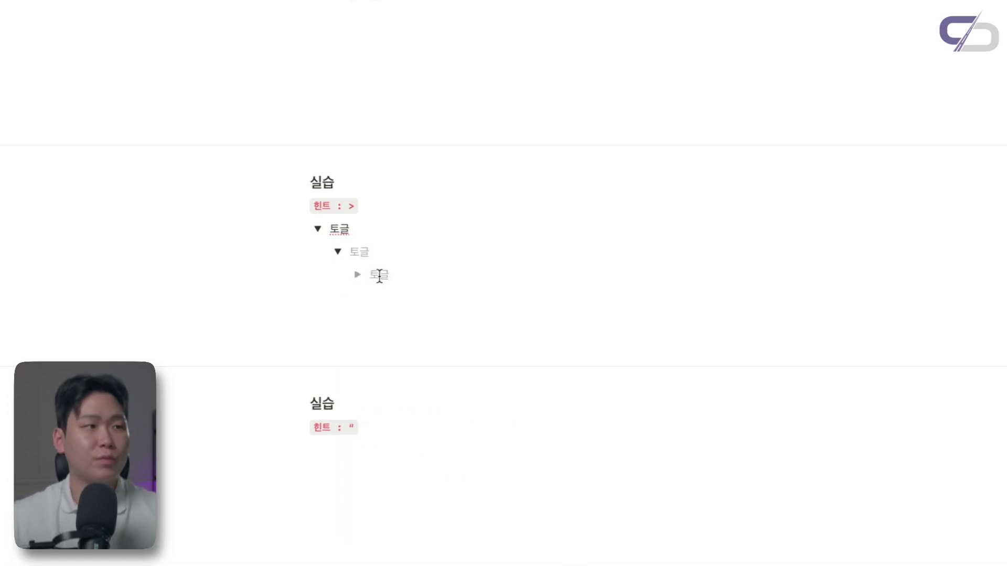
Expand and collapse all three toggle levels to check the nesting, ending collapsed
{"action": "left_click", "coordinate": [337, 252]}
{"action": "left_click", "coordinate": [315, 230]}
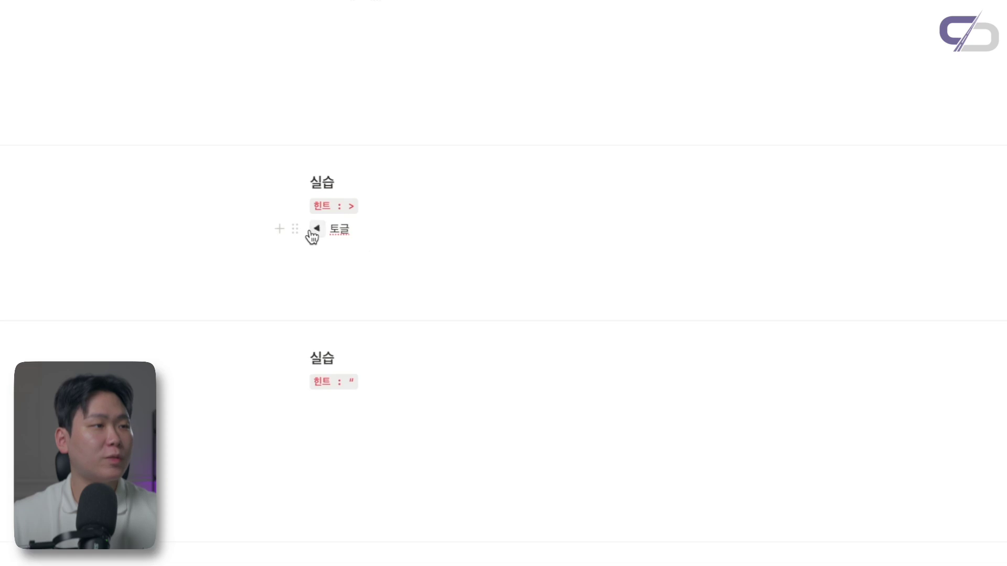
{"action": "left_click", "coordinate": [316, 231]}
{"action": "left_click", "coordinate": [338, 251]}
{"action": "left_click", "coordinate": [356, 274]}
{"action": "left_click", "coordinate": [356, 275]}
{"action": "left_click", "coordinate": [338, 252]}
{"action": "left_click", "coordinate": [317, 230]}
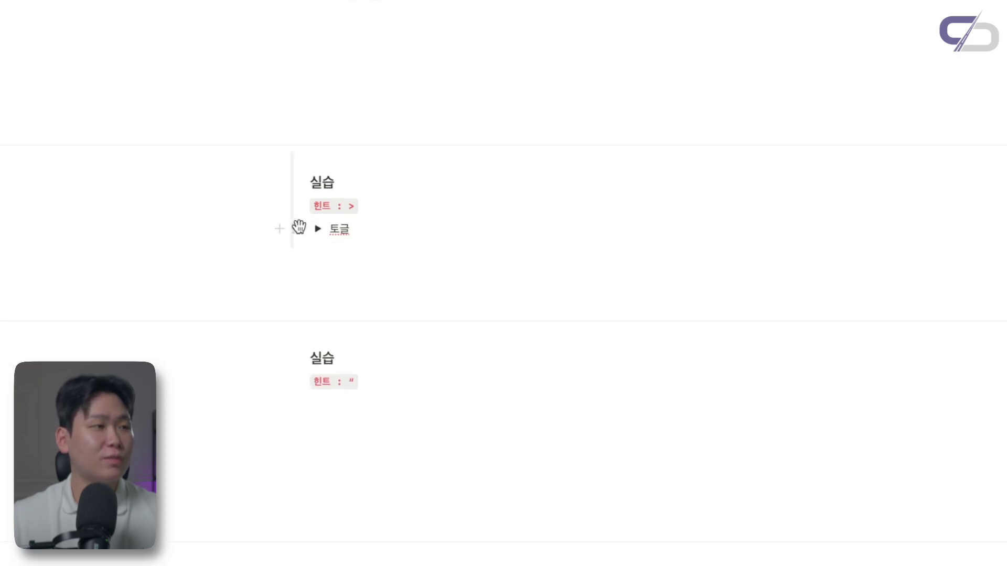
{"action": "left_click", "coordinate": [295, 228]}
{"action": "key", "text": "Escape"}
{"action": "left_click", "coordinate": [331, 251]}
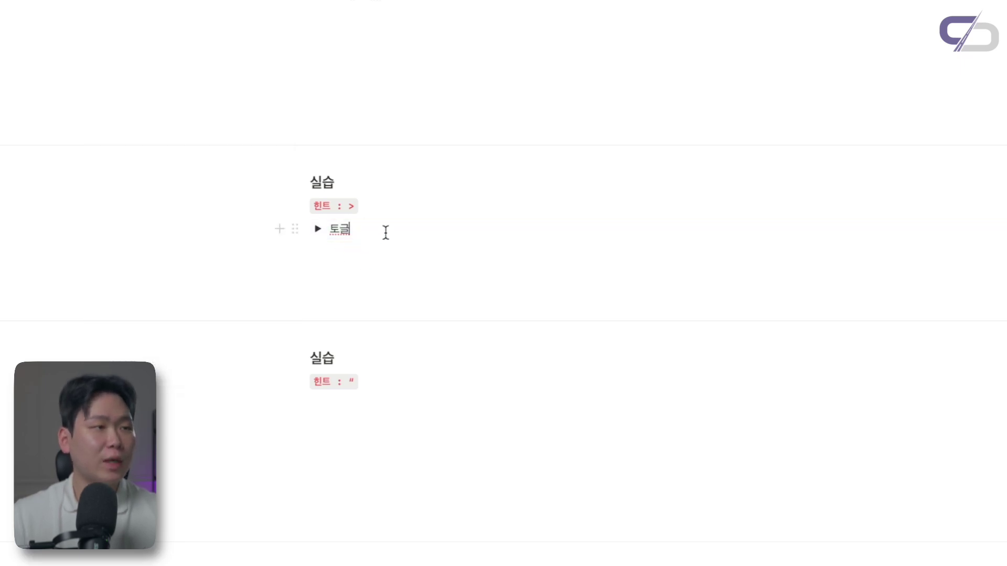
Add toggle '토글1' with nested toggles '이런식으로', '자동으로' and '쭉쭉' via '> ', then collapse them
{"action": "key", "text": "Return"}
{"action": "type", "text": ">"}
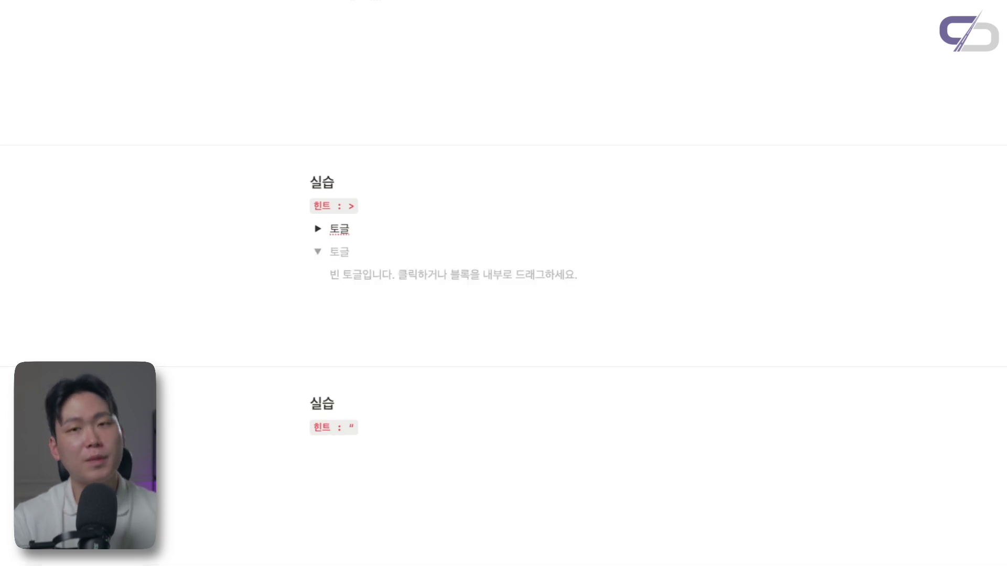
{"action": "type", "text": " 토글1"}
{"action": "key", "text": "Return"}
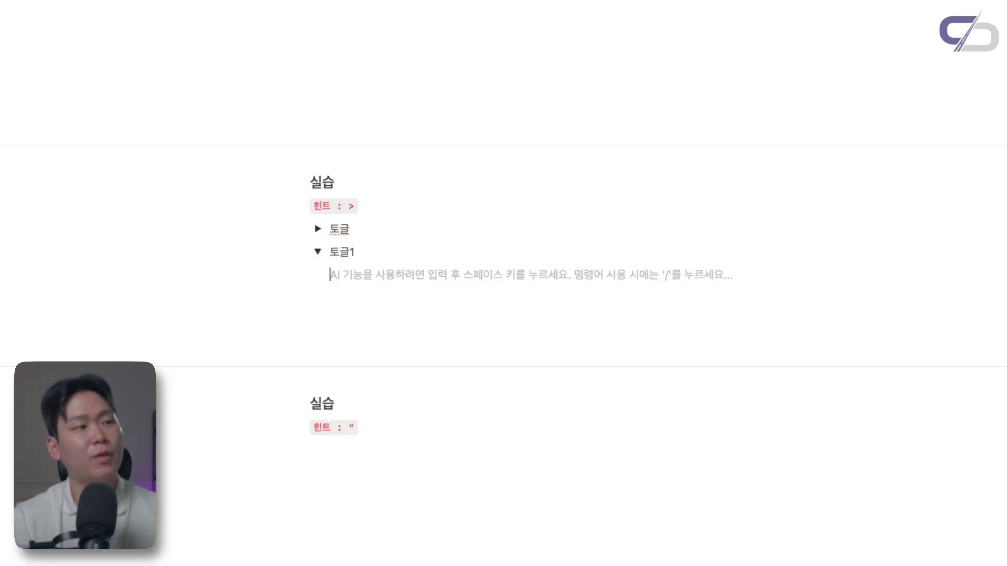
{"action": "type", "text": "> 이런식"}
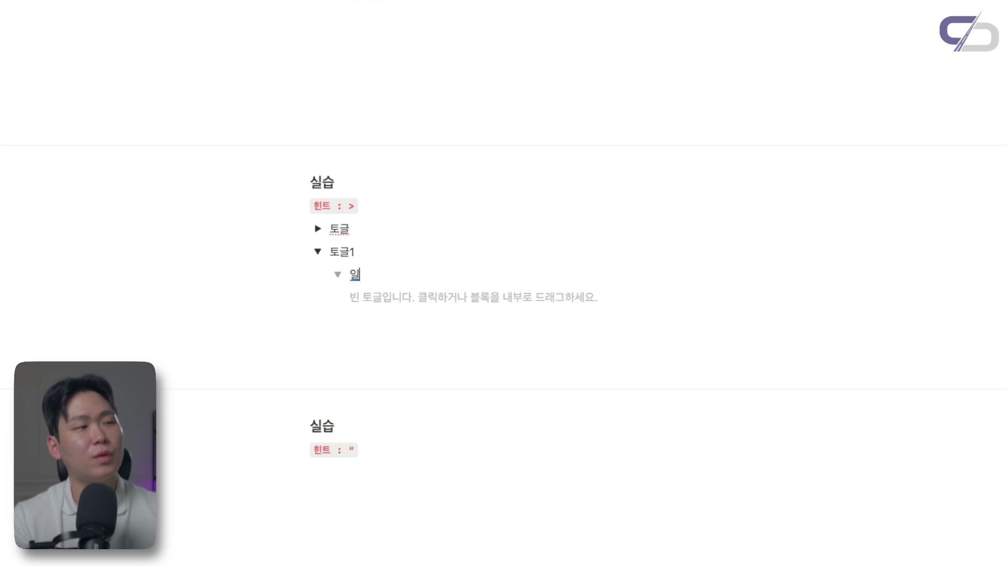
{"action": "type", "text": "으로"}
{"action": "key", "text": "Return"}
{"action": "type", "text": "> 자동을로"}
{"action": "key", "text": "Return"}
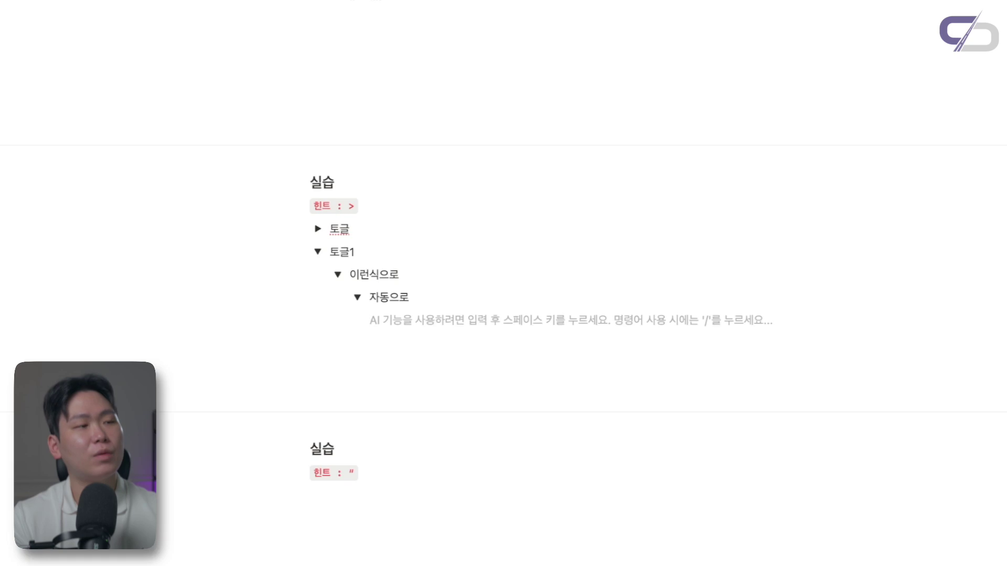
{"action": "type", "text": "> "}
{"action": "type", "text": "쭉쭉"}
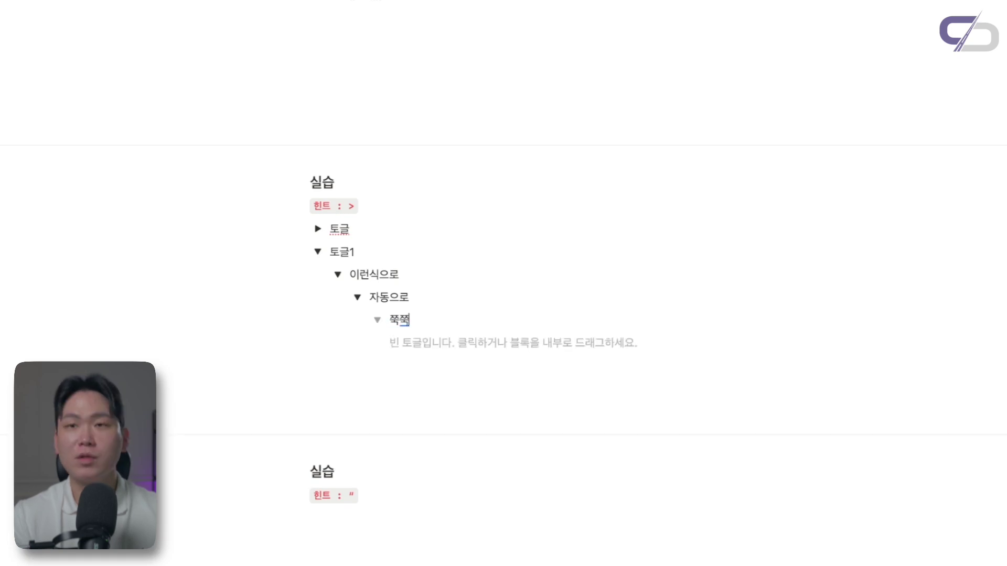
{"action": "left_click", "coordinate": [357, 297]}
{"action": "left_click", "coordinate": [338, 275]}
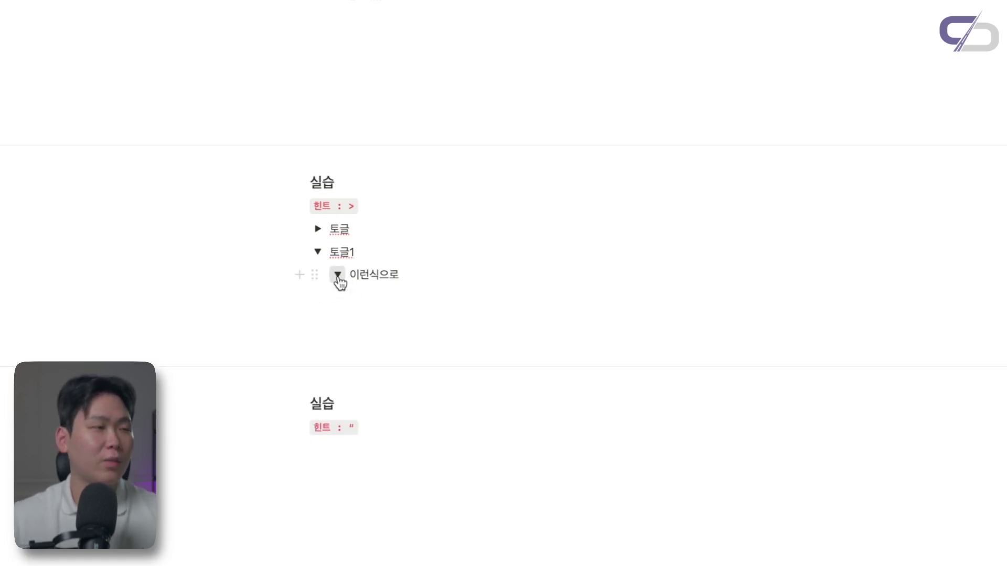
{"action": "left_click", "coordinate": [318, 252]}
Insert a /인용 quote block under the quote practice hint and paste the copied quote
{"action": "scroll", "coordinate": [321, 257], "scroll_direction": "down", "scroll_amount": 2}
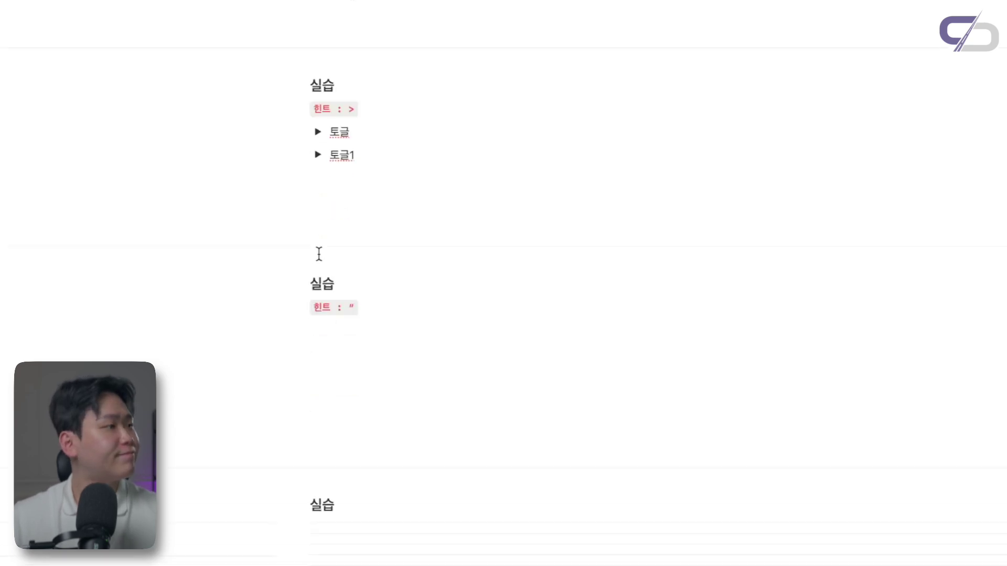
{"action": "left_click", "coordinate": [358, 328]}
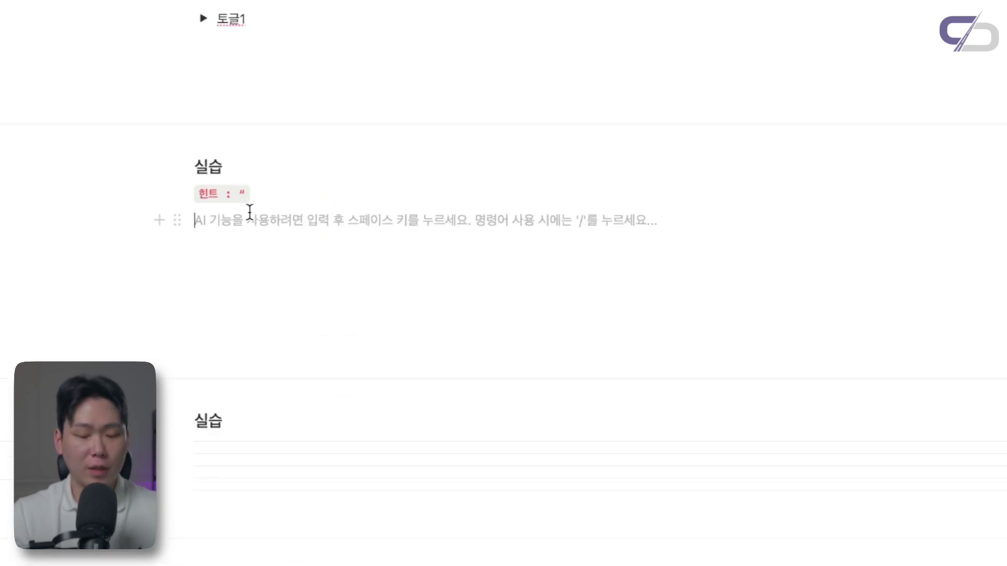
{"action": "type", "text": "/인용"}
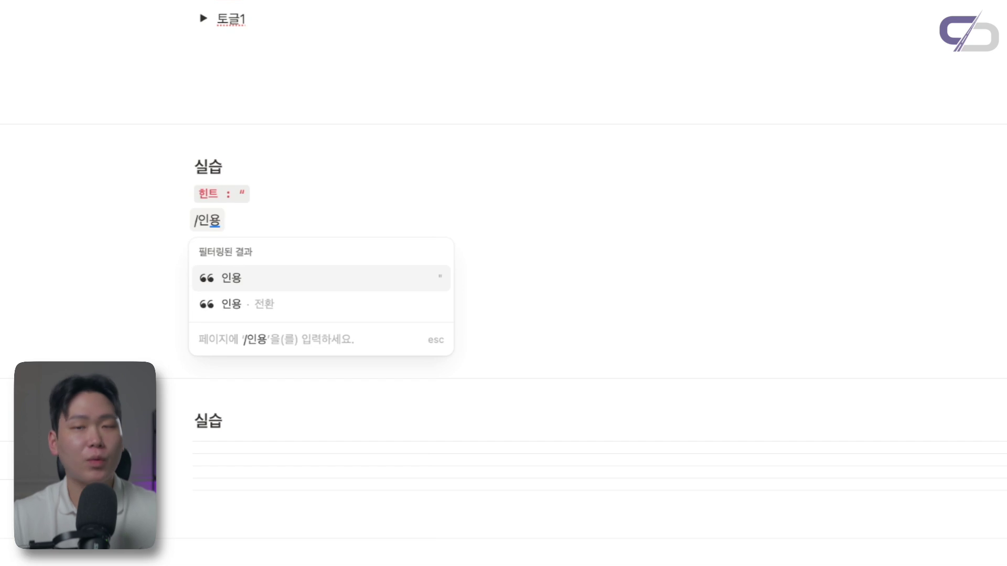
{"action": "key", "text": "Return"}
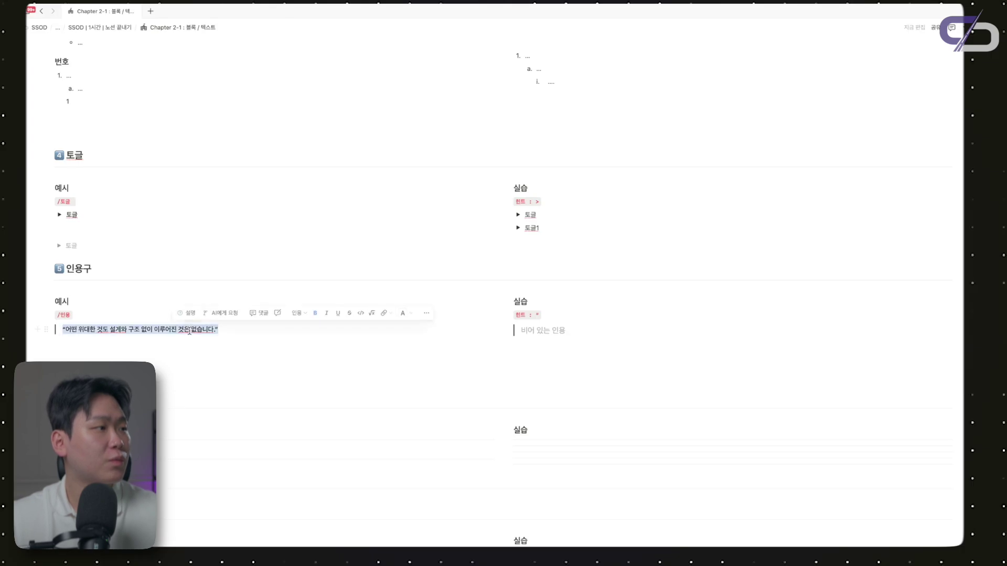
{"action": "type", "text": "\"어떤 위대한 것도 설계와 구조 없이 이루어진 것은 없습니다.\""}
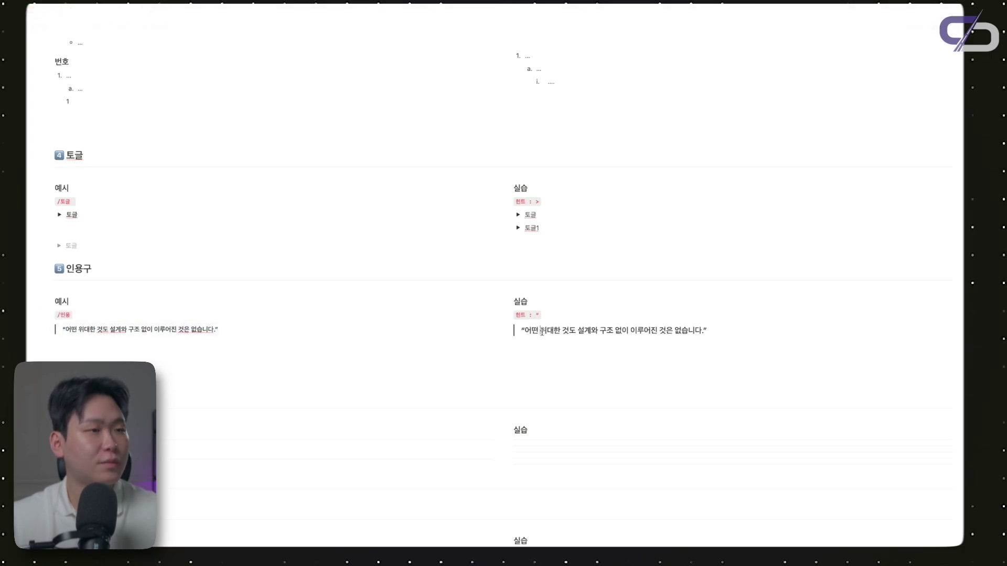
{"action": "key", "text": "super+a"}
{"action": "left_click", "coordinate": [541, 332]}
Color the quote text red and give the quote block a blue background
{"action": "left_click", "coordinate": [505, 330]}
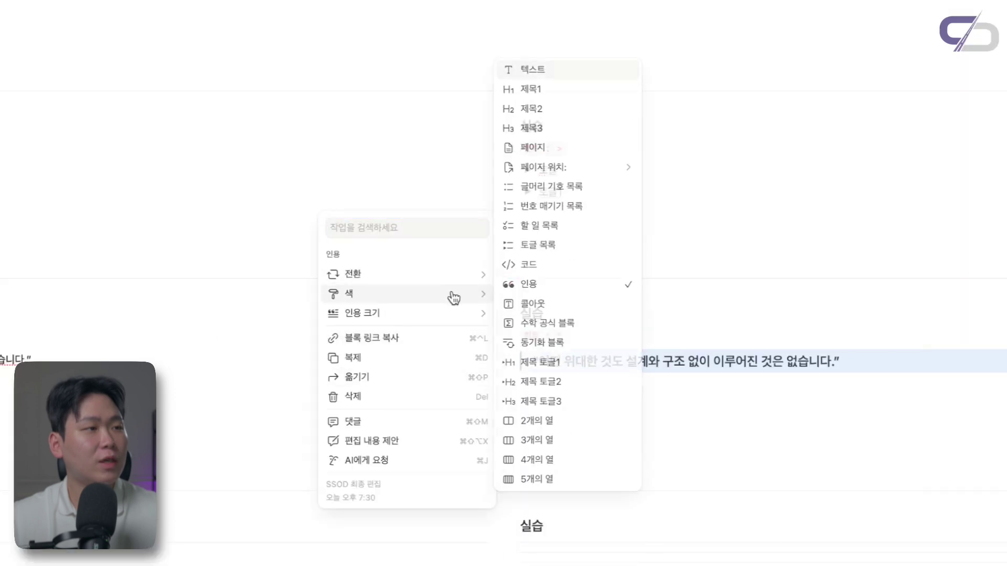
{"action": "mouse_move", "coordinate": [450, 293]}
{"action": "left_click", "coordinate": [563, 304]}
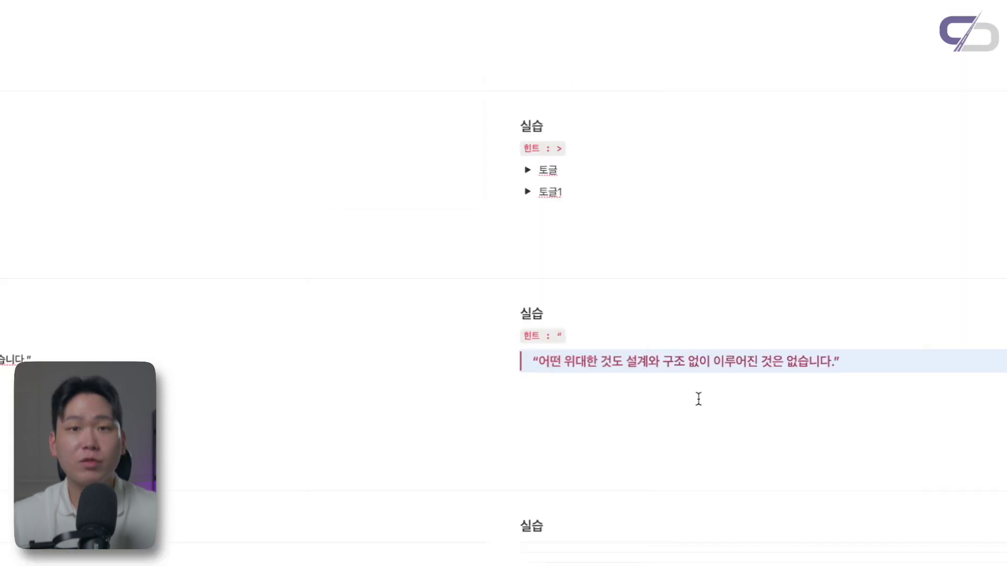
{"action": "left_click", "coordinate": [686, 376]}
{"action": "left_click", "coordinate": [502, 362]}
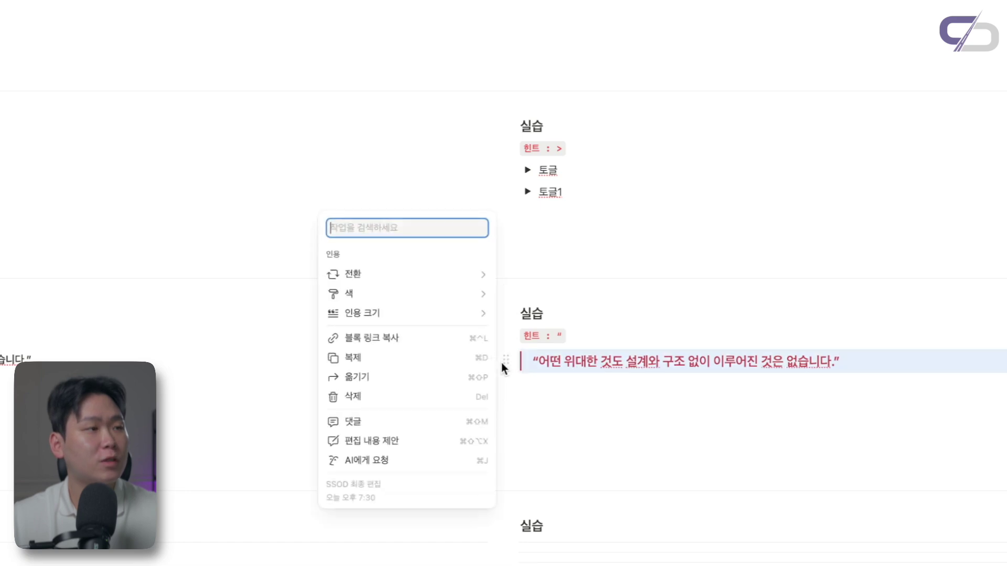
{"action": "mouse_move", "coordinate": [455, 313]}
{"action": "mouse_move", "coordinate": [440, 292]}
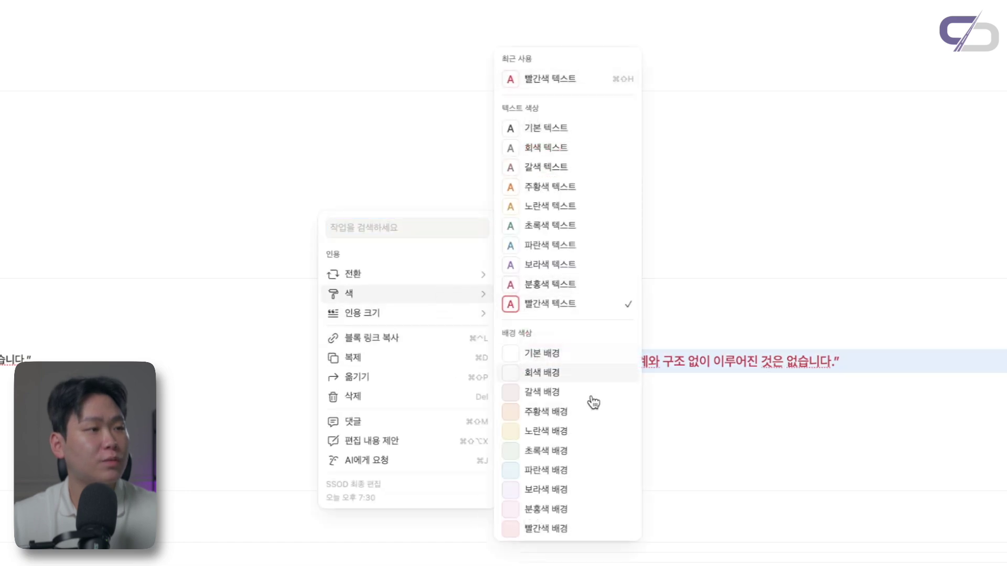
{"action": "left_click", "coordinate": [563, 475]}
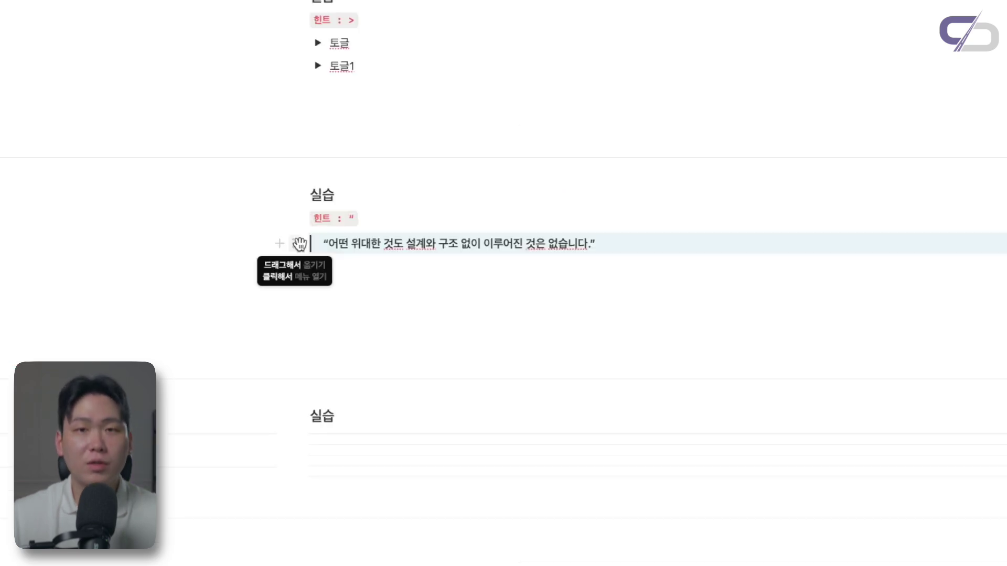
Switch the quote size to 크게, then back to 기본
{"action": "left_click", "coordinate": [300, 243]}
{"action": "mouse_move", "coordinate": [231, 206]}
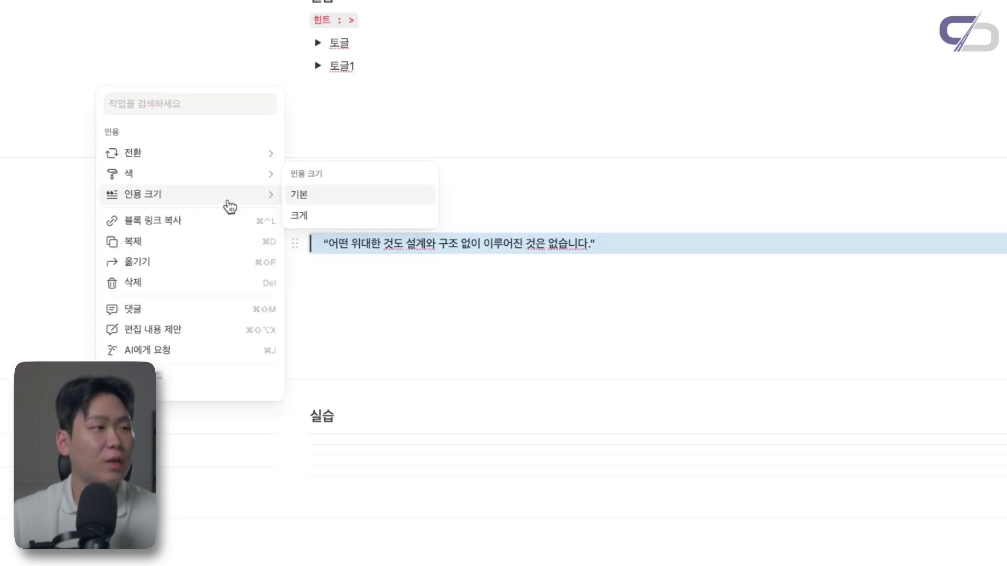
{"action": "left_click", "coordinate": [314, 215]}
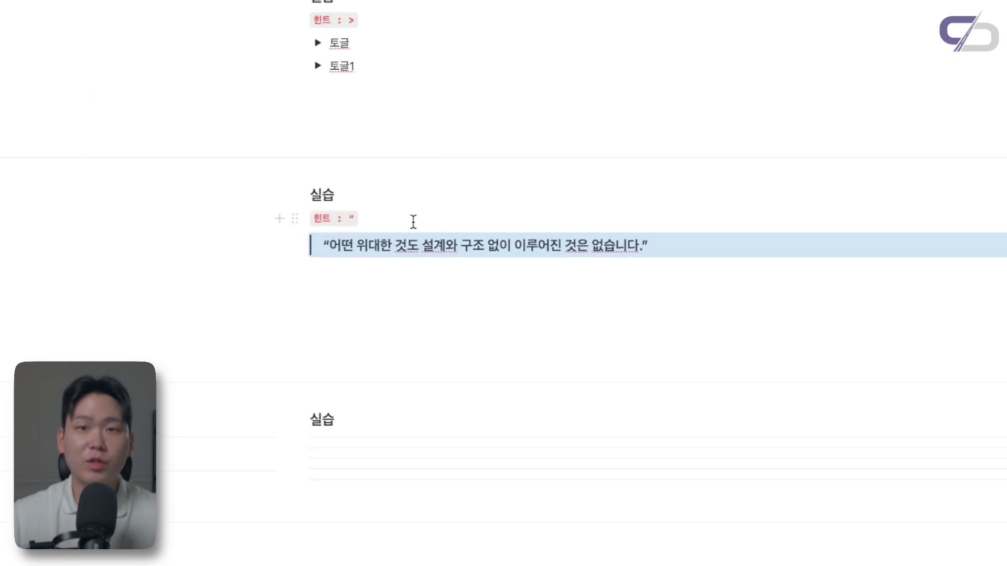
{"action": "left_click", "coordinate": [297, 244]}
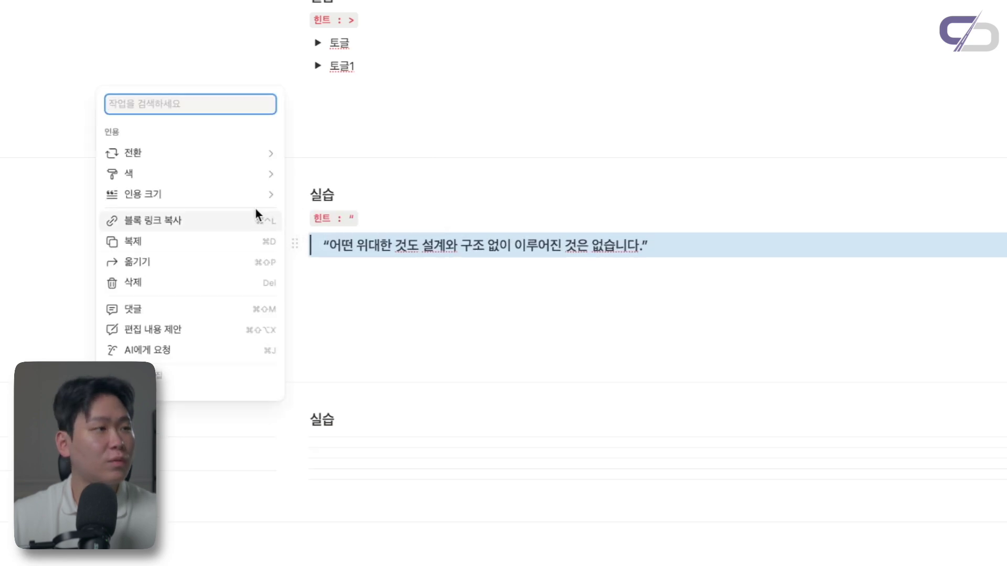
{"action": "mouse_move", "coordinate": [255, 205]}
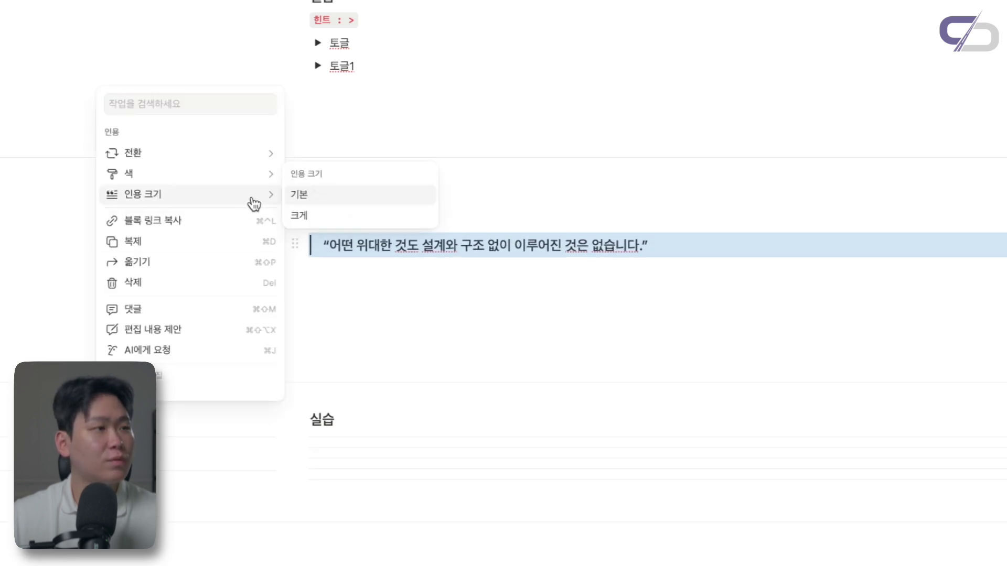
{"action": "left_click", "coordinate": [318, 197]}
{"action": "left_click", "coordinate": [425, 243]}
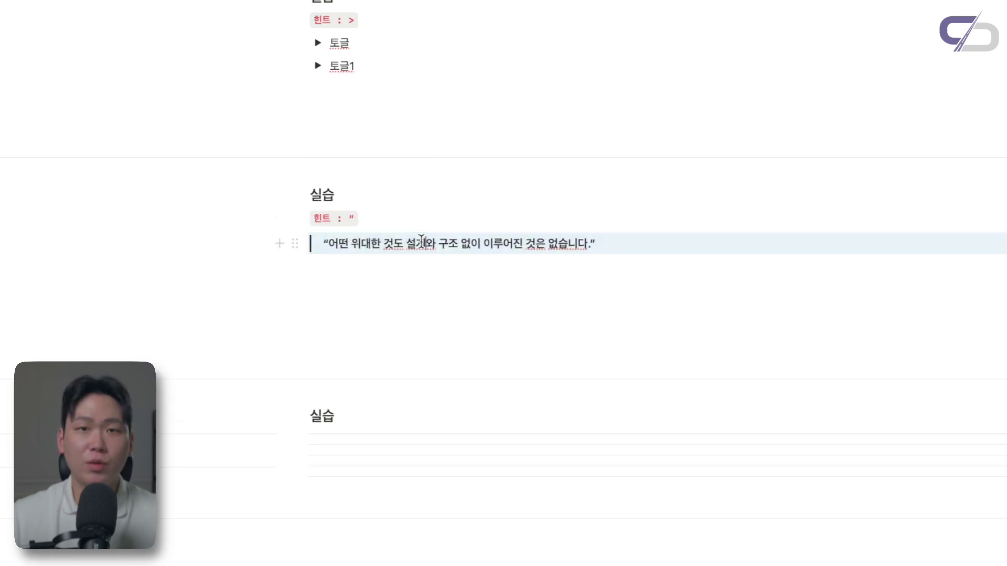
{"action": "scroll", "coordinate": [421, 241], "scroll_direction": "down", "scroll_amount": 1}
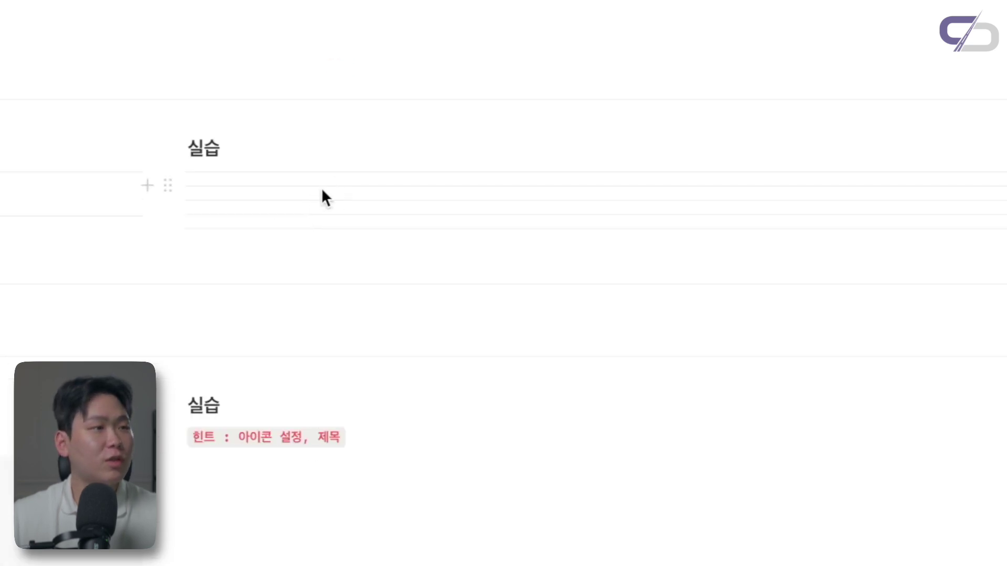
Make several empty lines under the divider practice heading, clearing a stray character
{"action": "left_click", "coordinate": [321, 231]}
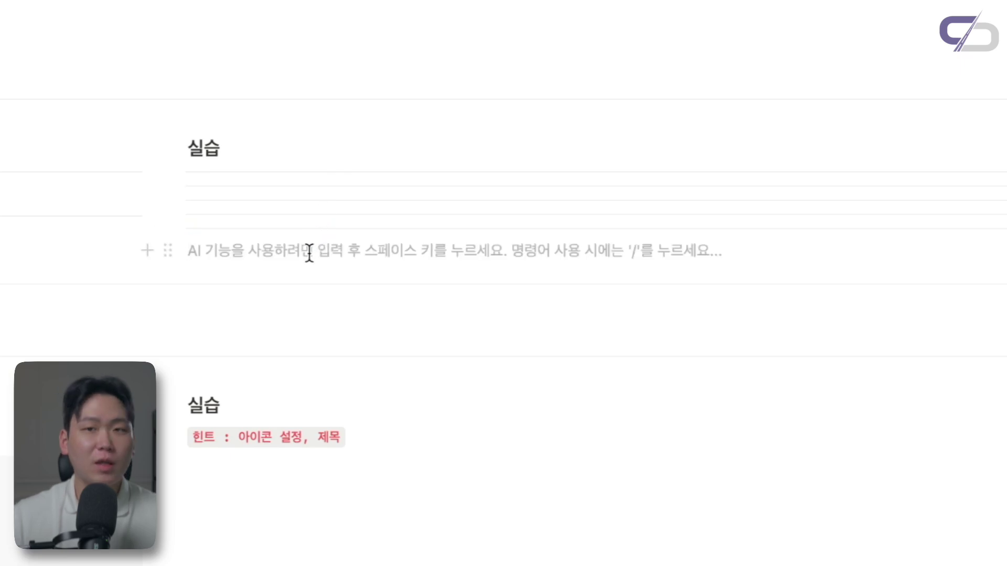
{"action": "type", "text": "ㅓ"}
{"action": "key", "text": "Return"}
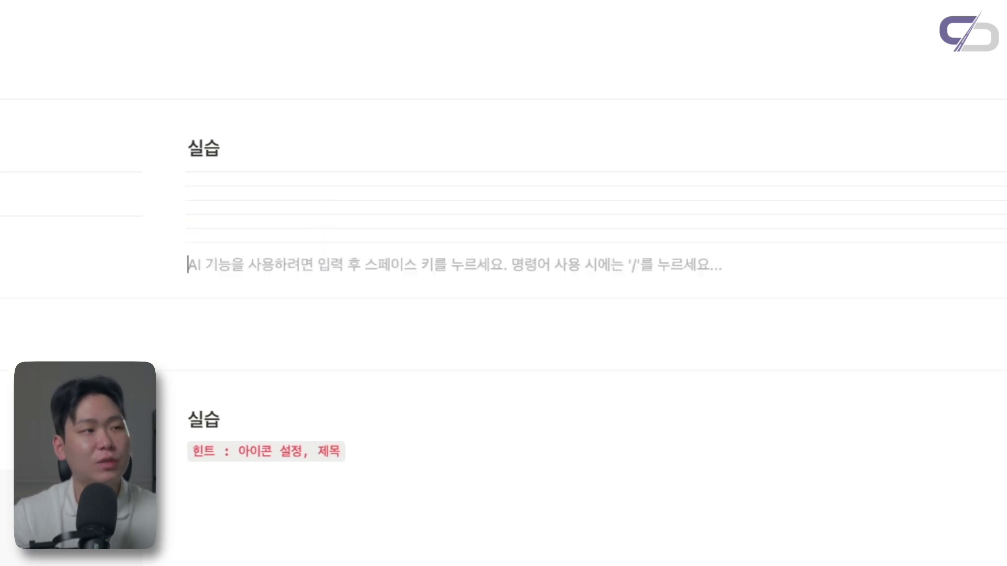
{"action": "key", "text": "Return"}
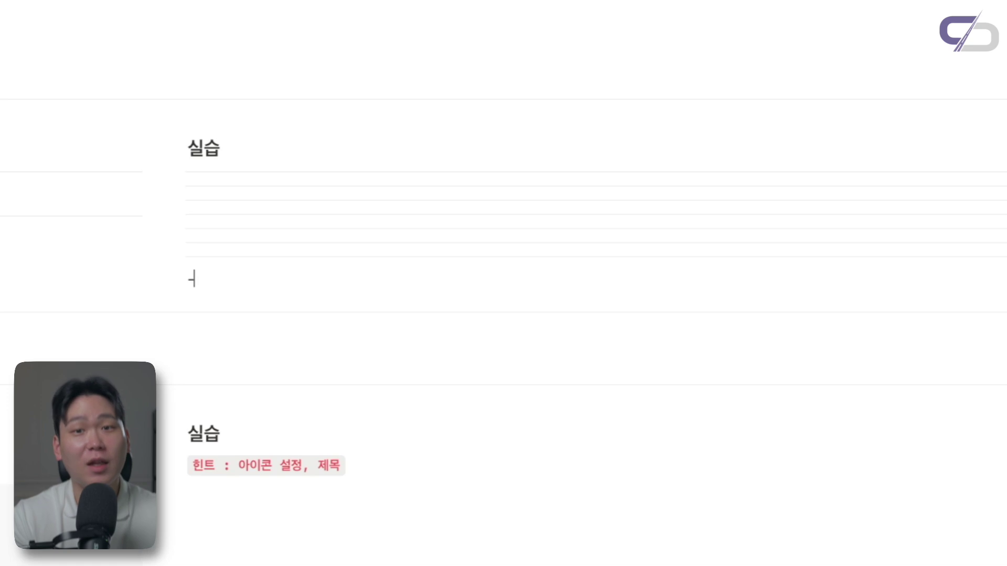
{"action": "key", "text": "Return"}
{"action": "key", "text": "BackSpace"}
Insert two dividers with /구분 and a third from a row of dashes
{"action": "type", "text": "/구분"}
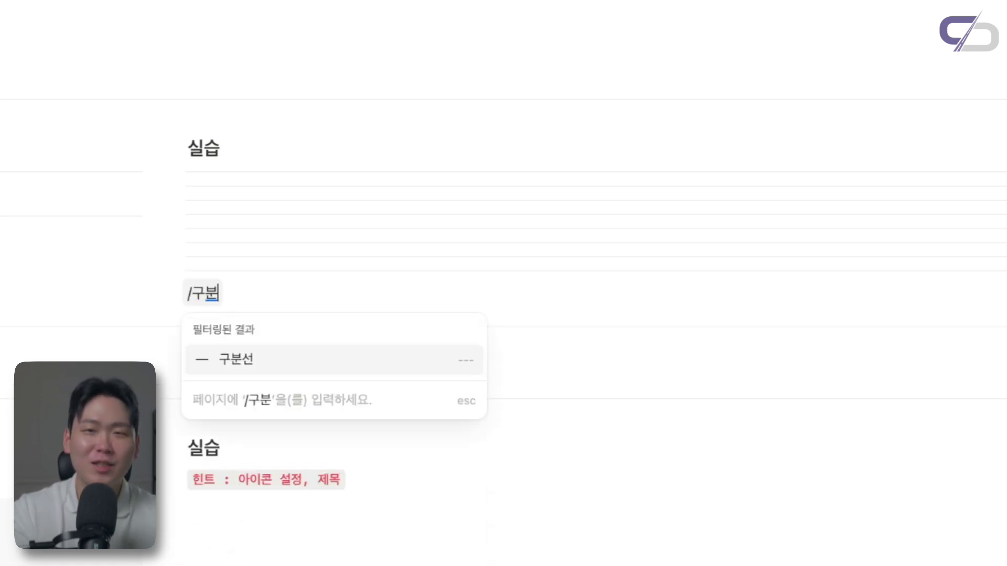
{"action": "key", "text": "Return"}
{"action": "type", "text": "/구분"}
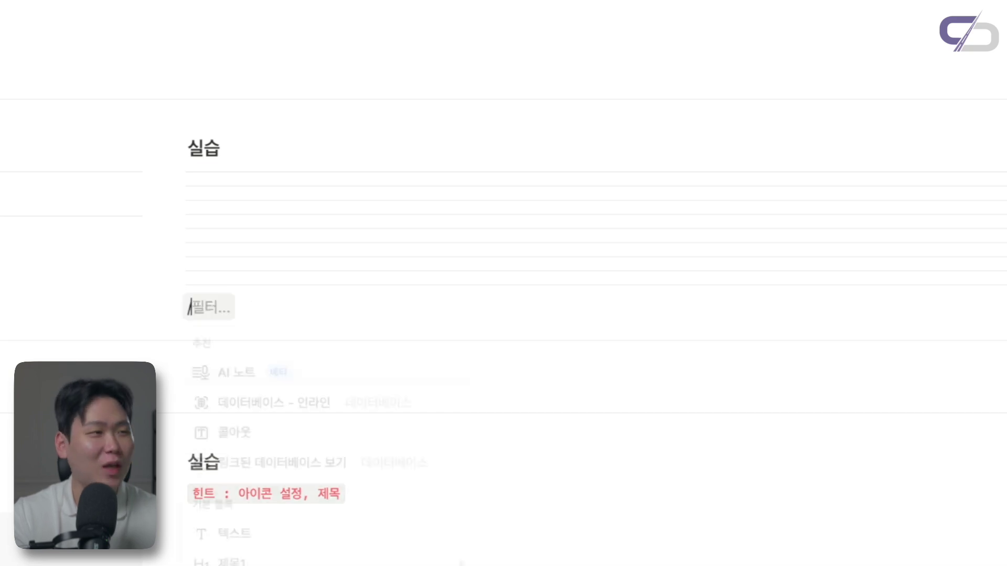
{"action": "key", "text": "Return"}
{"action": "type", "text": "-------------"}
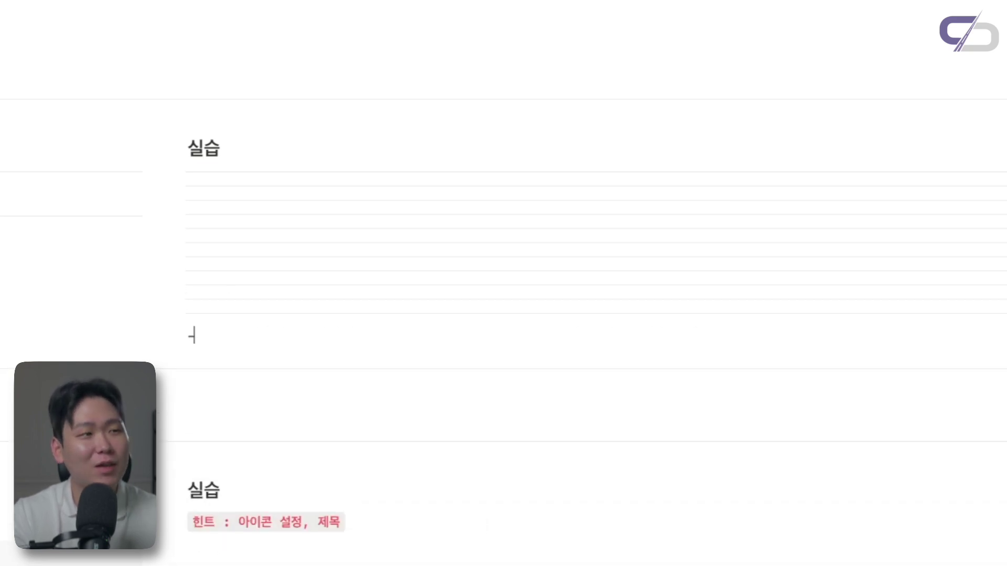
{"action": "type", "text": "--------"}
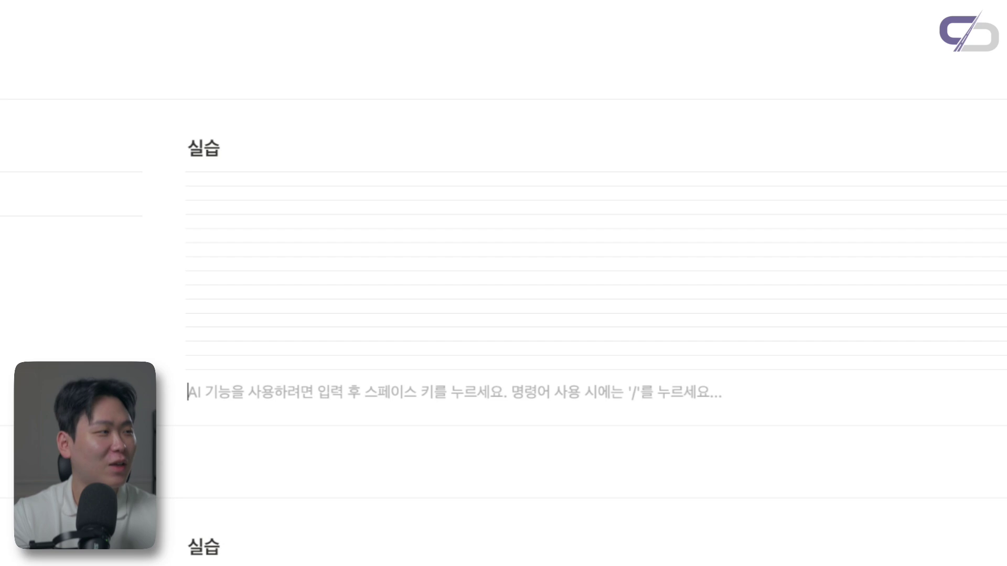
{"action": "type", "text": "실습 힌트 : 아이콘 설정, 제목"}
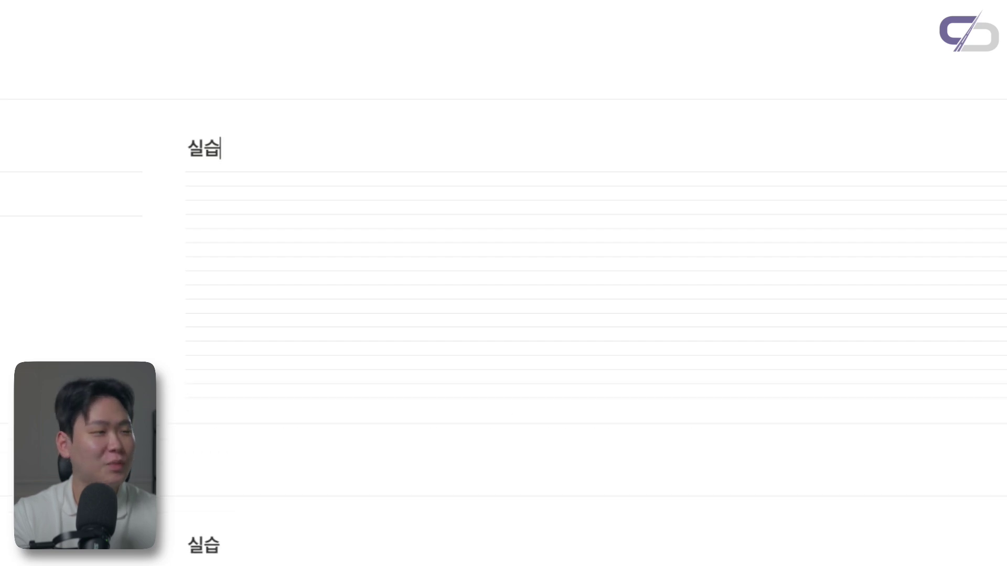
{"action": "scroll", "coordinate": [543, 108], "scroll_direction": "down", "scroll_amount": 3}
{"action": "scroll", "coordinate": [527, 110], "scroll_direction": "down", "scroll_amount": 2}
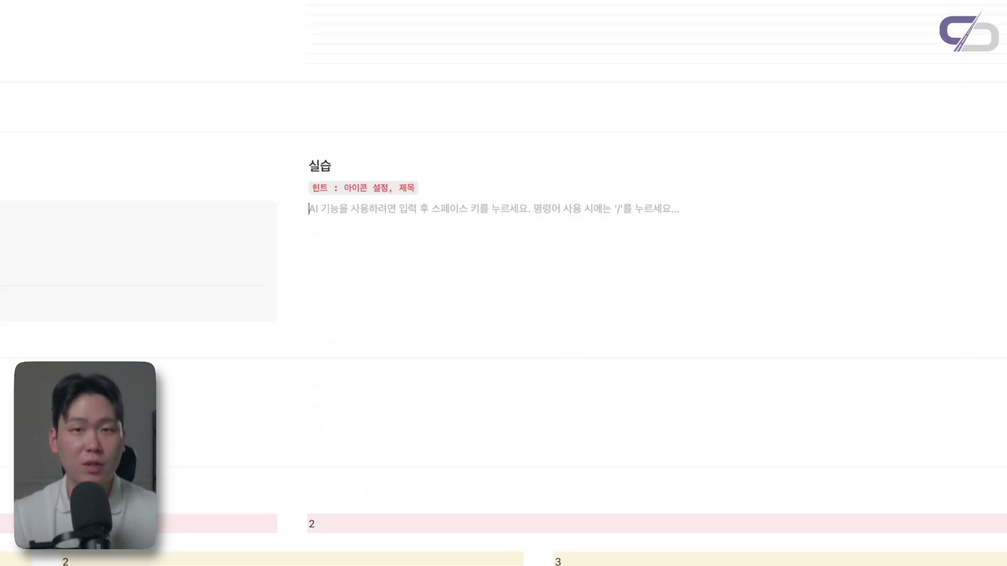
Insert a /콜아웃 callout and try heading levels inside it, ending with a ### heading 3
{"action": "type", "text": "/콜아웃"}
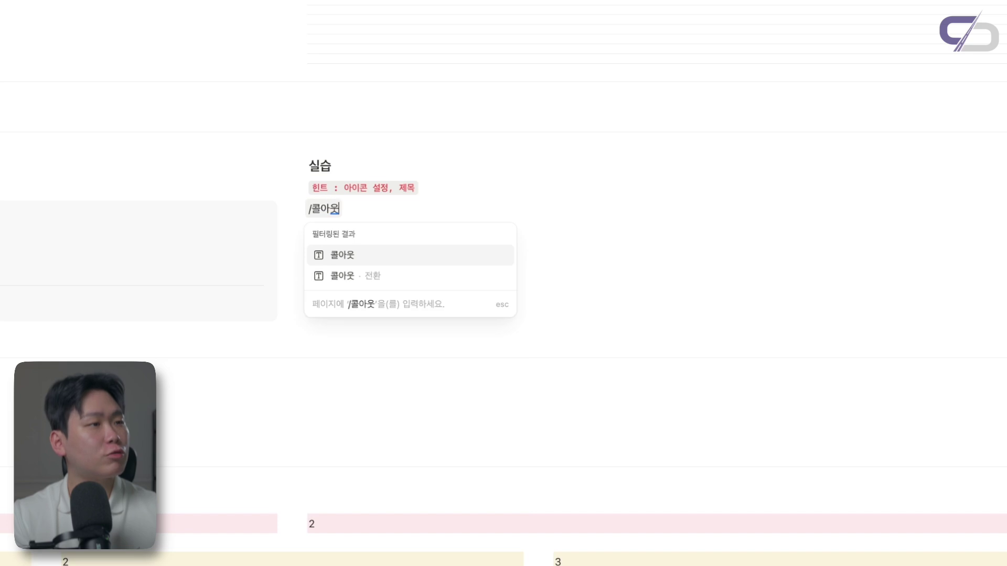
{"action": "key", "text": "Return"}
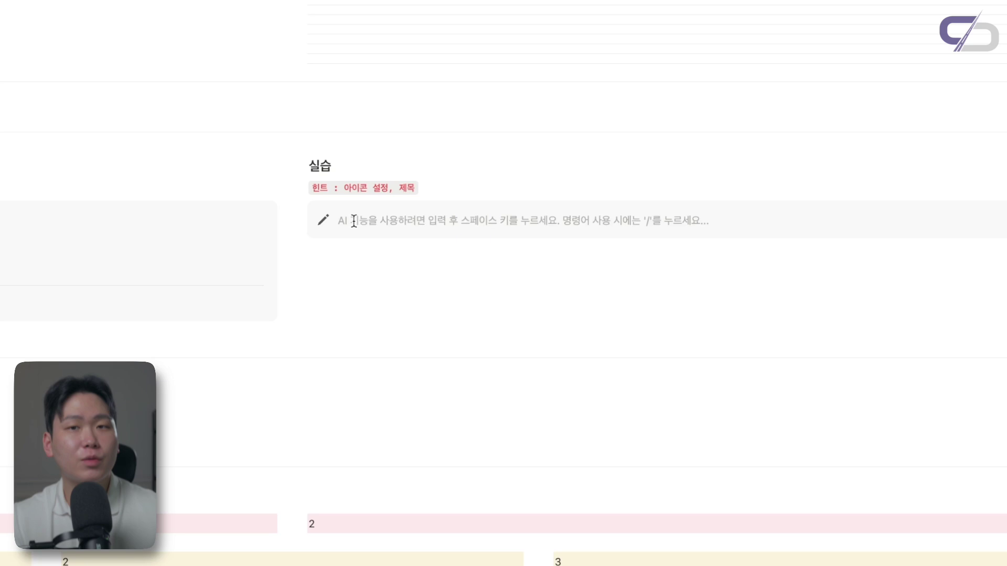
{"action": "type", "text": "#"}
{"action": "key", "text": "space"}
{"action": "type", "text": "제목1"}
{"action": "key", "text": "BackSpace"}
{"action": "key", "text": "BackSpace"}
{"action": "key", "text": "BackSpace"}
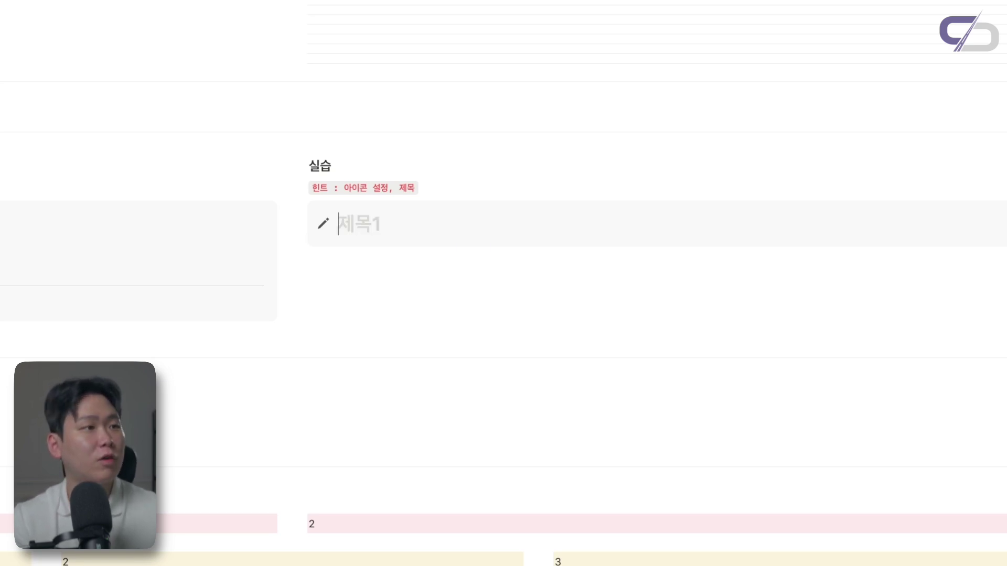
{"action": "type", "text": "제목2"}
{"action": "key", "text": "BackSpace"}
{"action": "key", "text": "BackSpace"}
{"action": "key", "text": "BackSpace"}
{"action": "key", "text": "BackSpace"}
{"action": "type", "text": "###"}
{"action": "key", "text": "space"}
{"action": "type", "text": "제목3"}
{"action": "key", "text": "BackSpace"}
{"action": "key", "text": "BackSpace"}
{"action": "key", "text": "BackSpace"}
Type '콜아웃' in the callout and color the word red
{"action": "type", "text": "콜아웃"}
{"action": "double_click", "coordinate": [354, 227]}
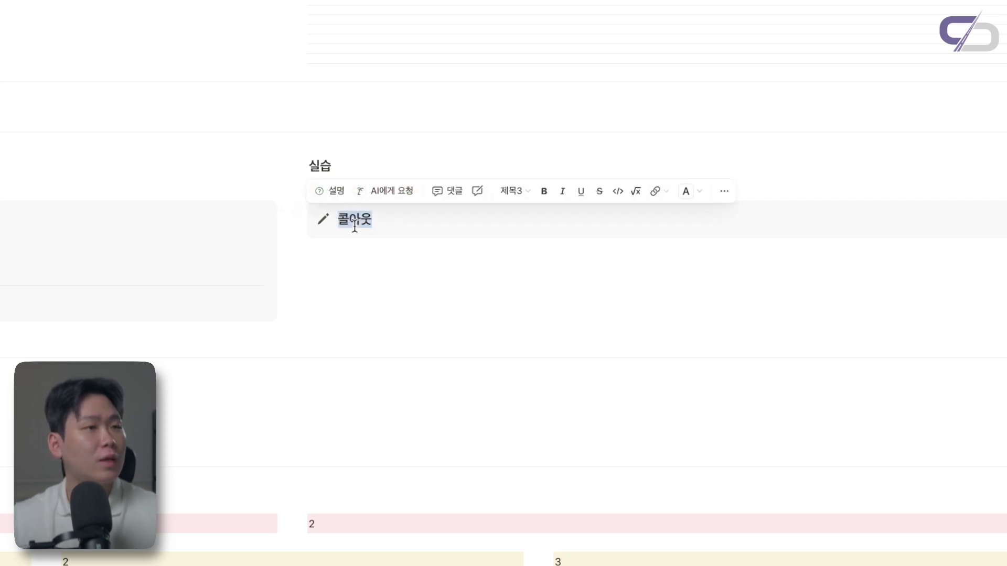
{"action": "left_click", "coordinate": [690, 191]}
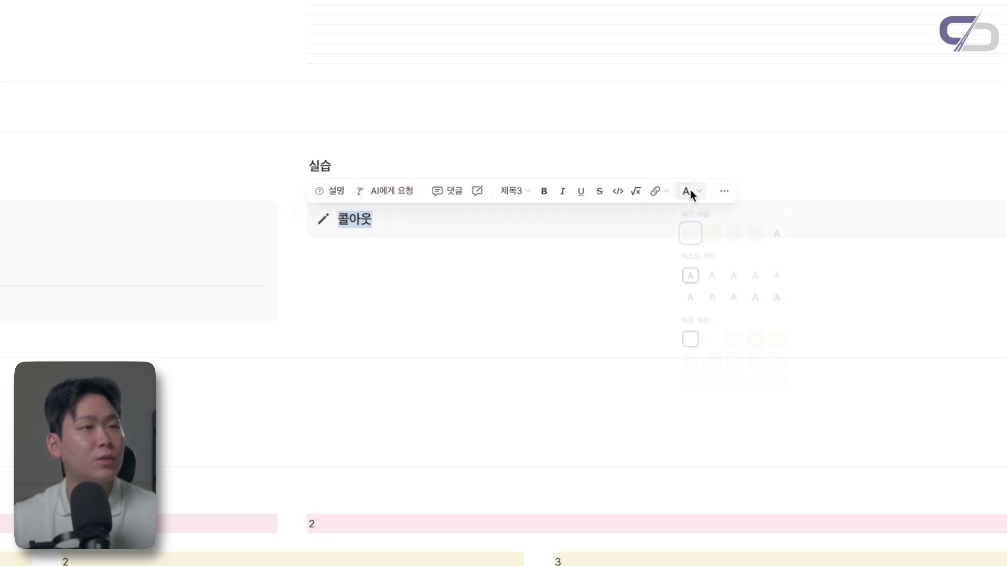
{"action": "left_click", "coordinate": [780, 300]}
{"action": "left_click", "coordinate": [443, 220]}
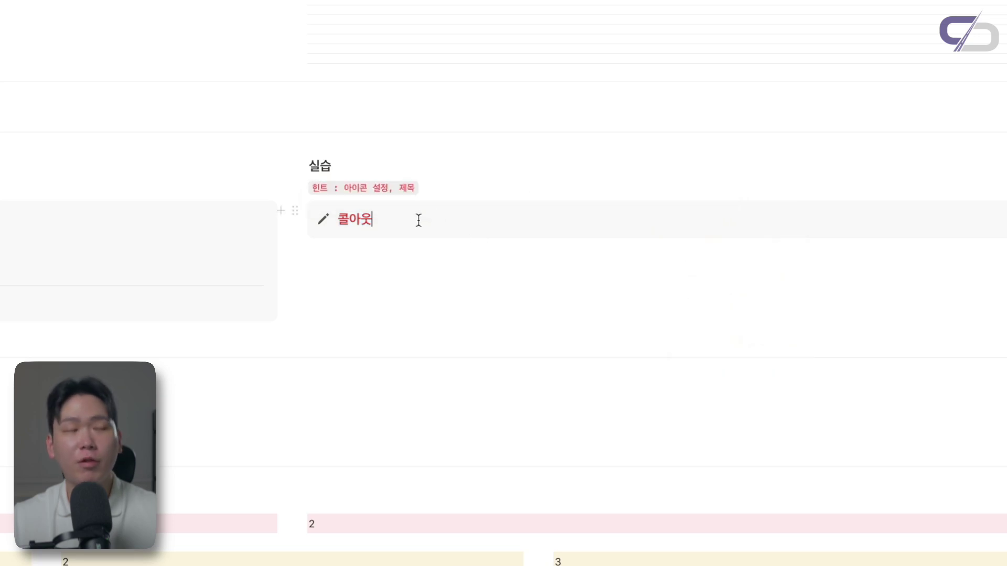
Give the callout block a red background
{"action": "left_click", "coordinate": [290, 210]}
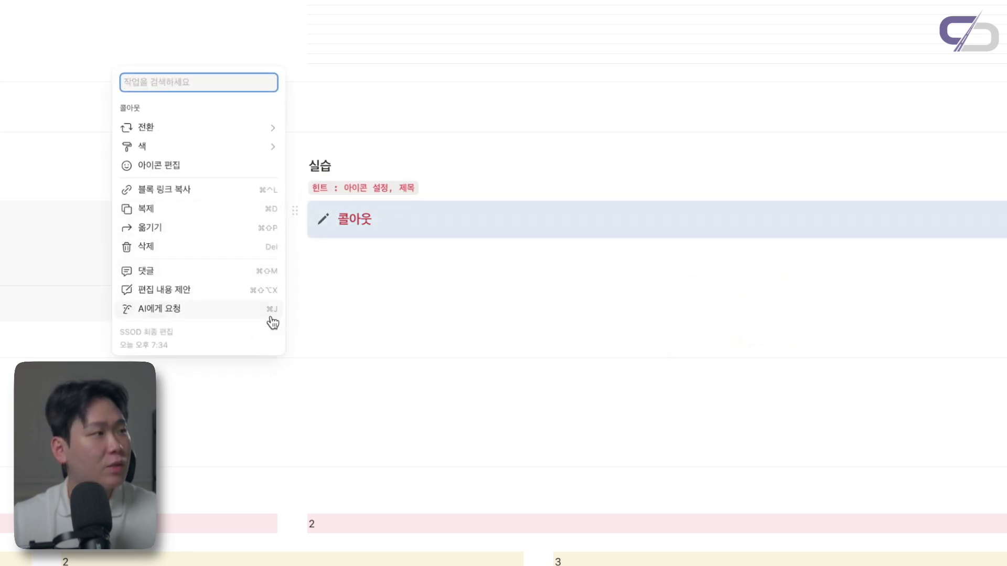
{"action": "mouse_move", "coordinate": [234, 152]}
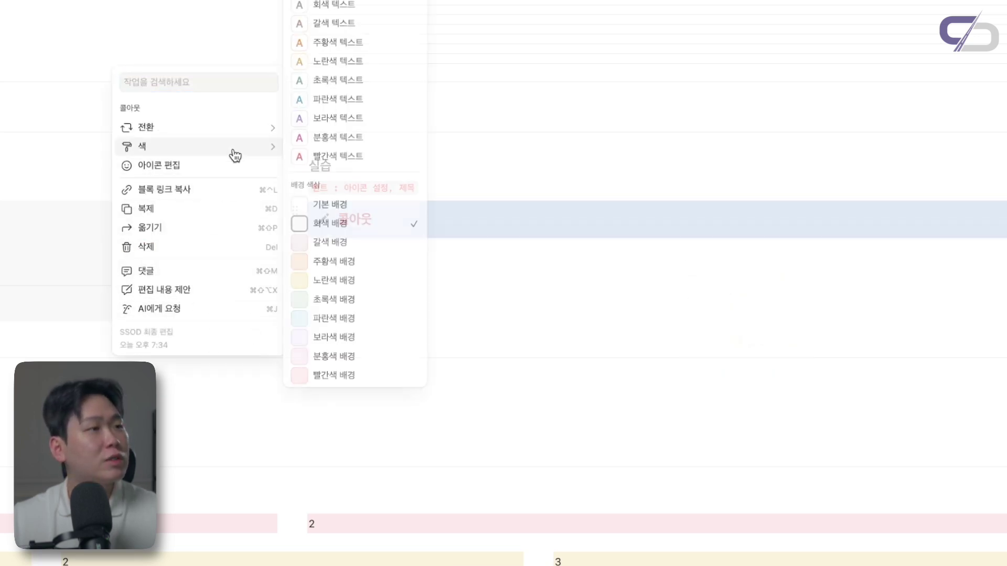
{"action": "left_click", "coordinate": [348, 376]}
{"action": "left_click", "coordinate": [369, 256]}
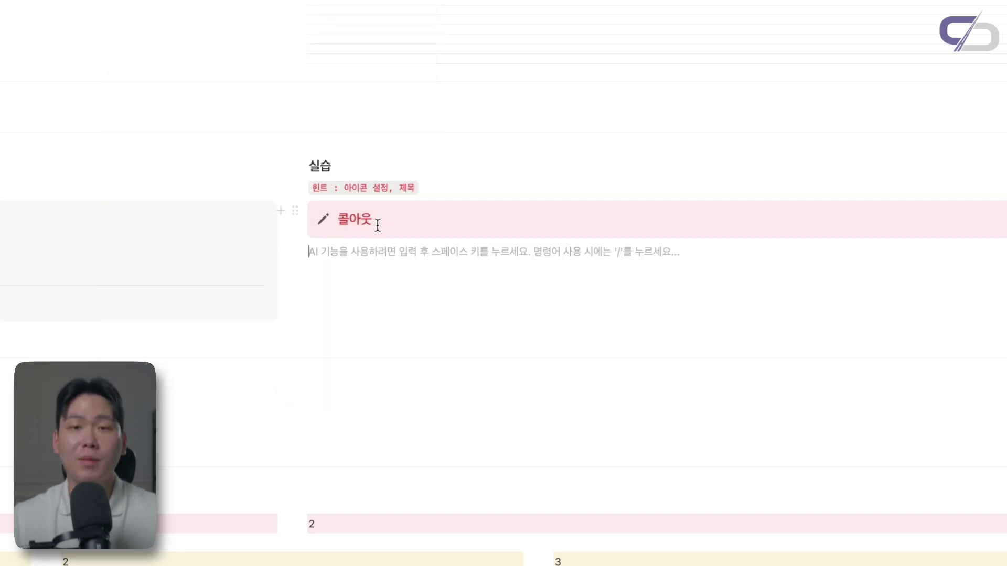
Try a person-circle icon, then remove the callout's icon and add a new line inside
{"action": "left_click", "coordinate": [321, 220]}
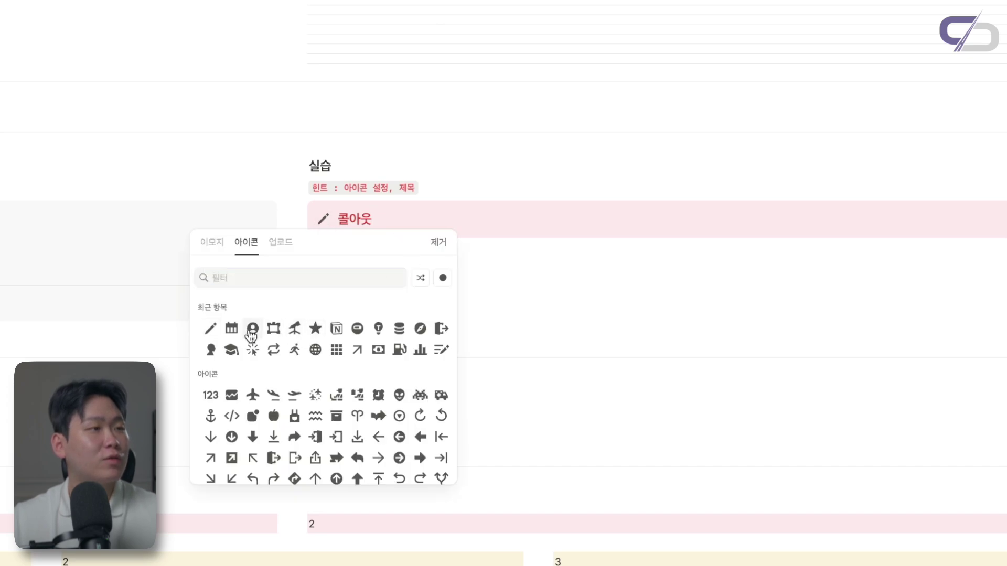
{"action": "left_click", "coordinate": [252, 328]}
{"action": "left_click", "coordinate": [324, 219]}
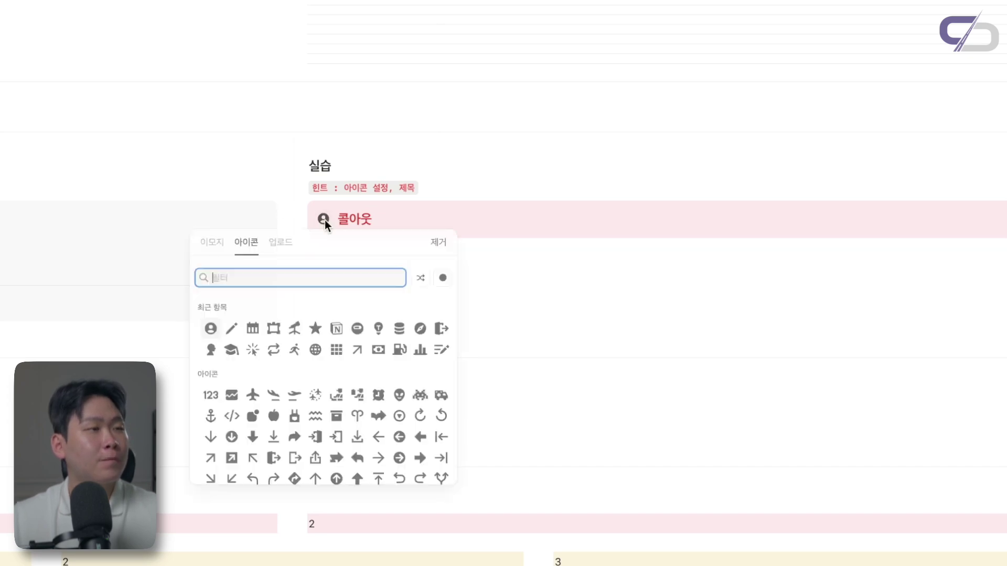
{"action": "left_click", "coordinate": [438, 244]}
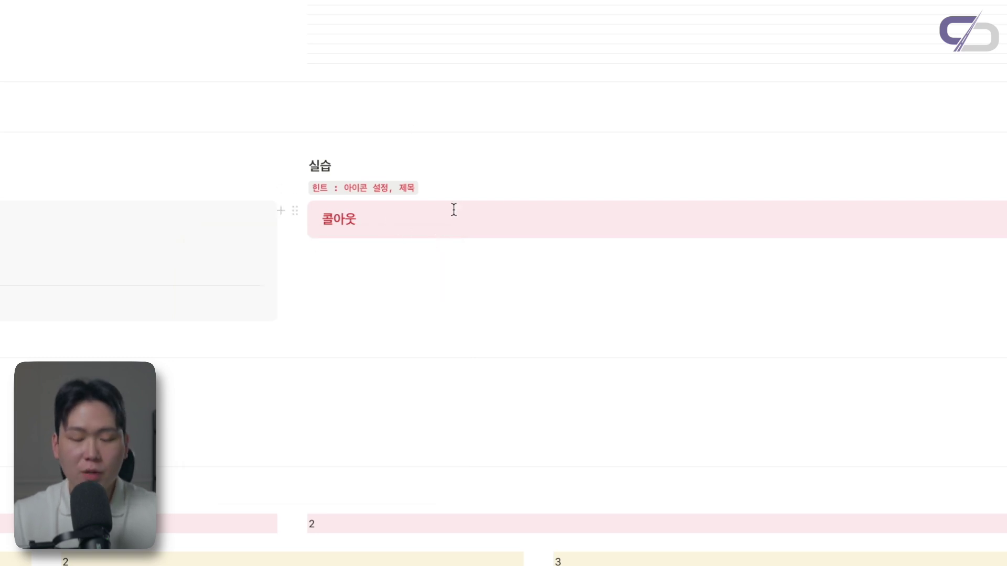
{"action": "key", "text": "Return"}
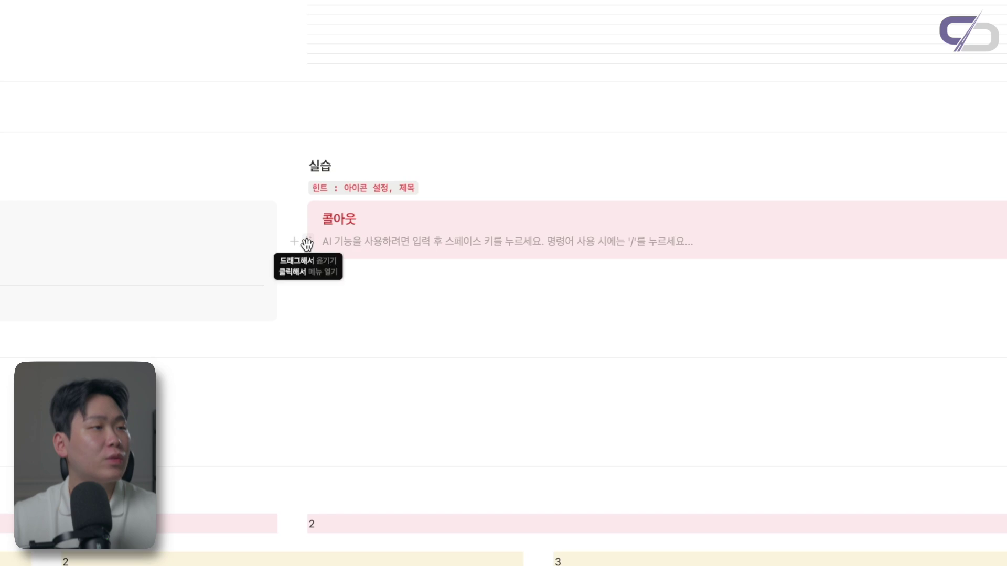
Add a '# 제목1' large heading in the callout, then type '---똑같대' on the next line
{"action": "left_click", "coordinate": [307, 244]}
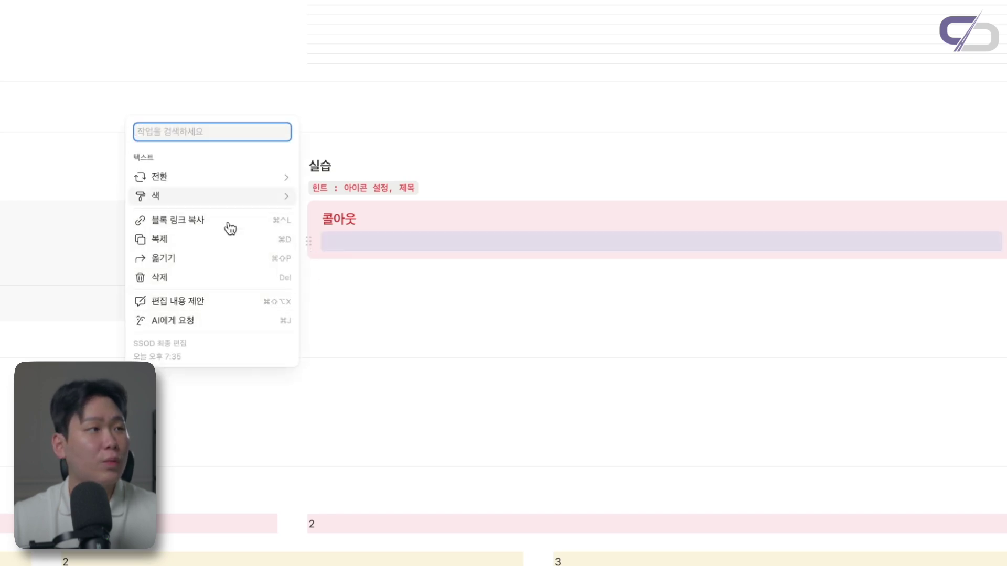
{"action": "mouse_move", "coordinate": [254, 184]}
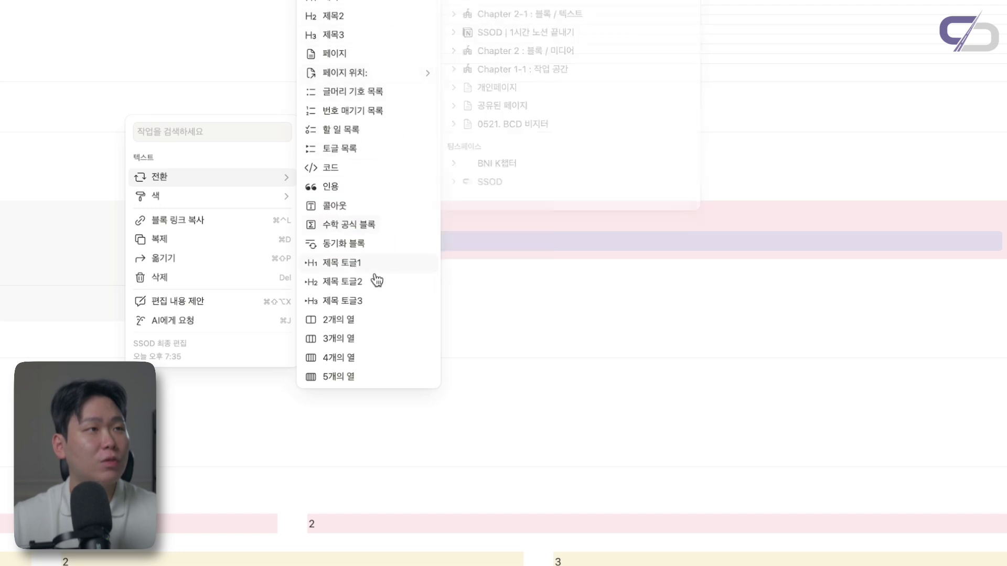
{"action": "left_click", "coordinate": [335, 206]}
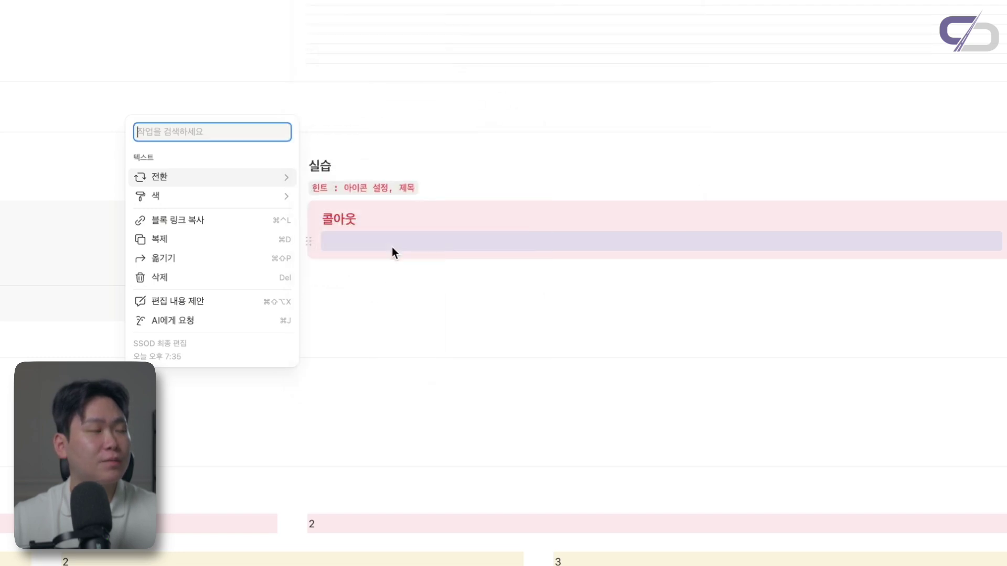
{"action": "left_click", "coordinate": [389, 245]}
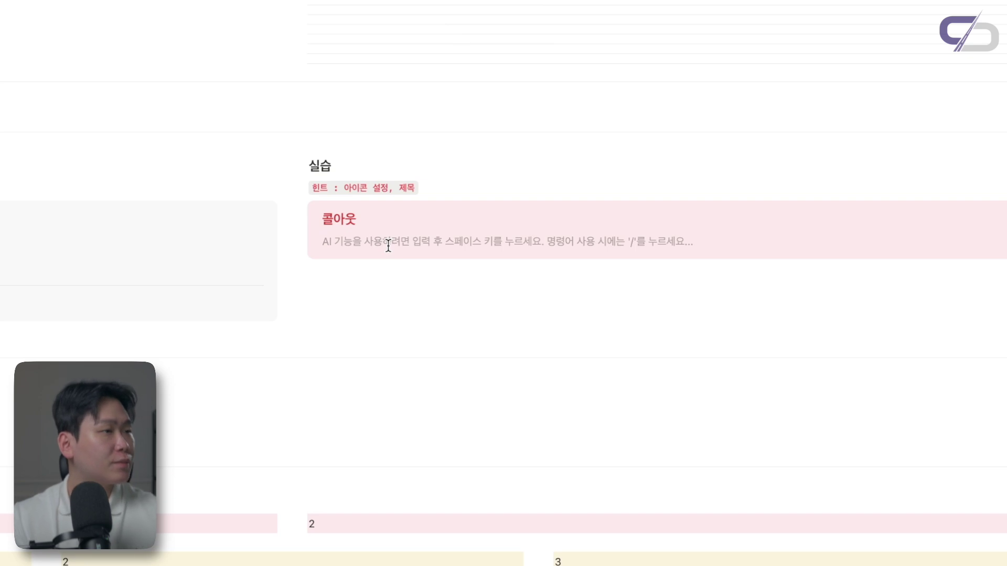
{"action": "type", "text": "# 제목1"}
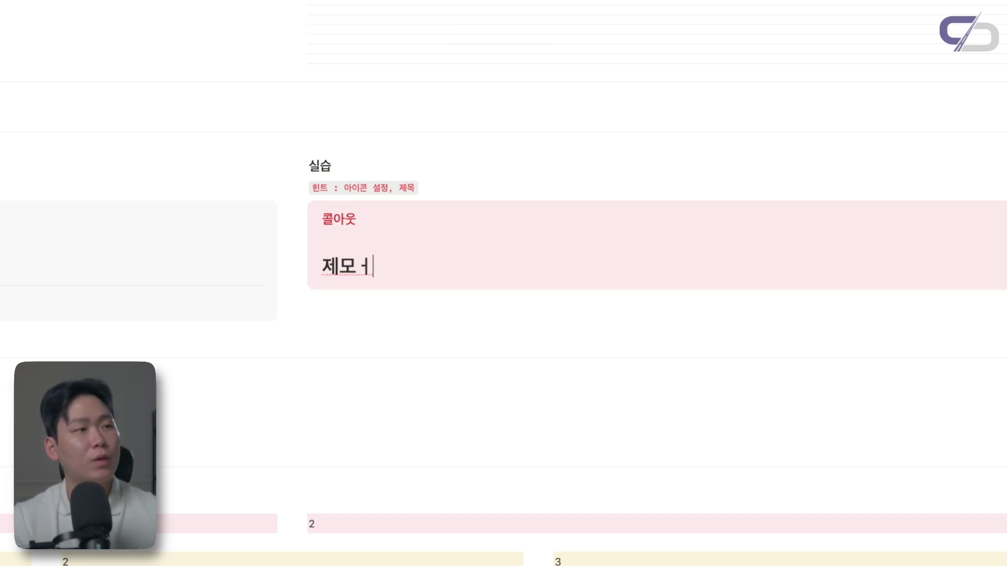
{"action": "key", "text": "Return"}
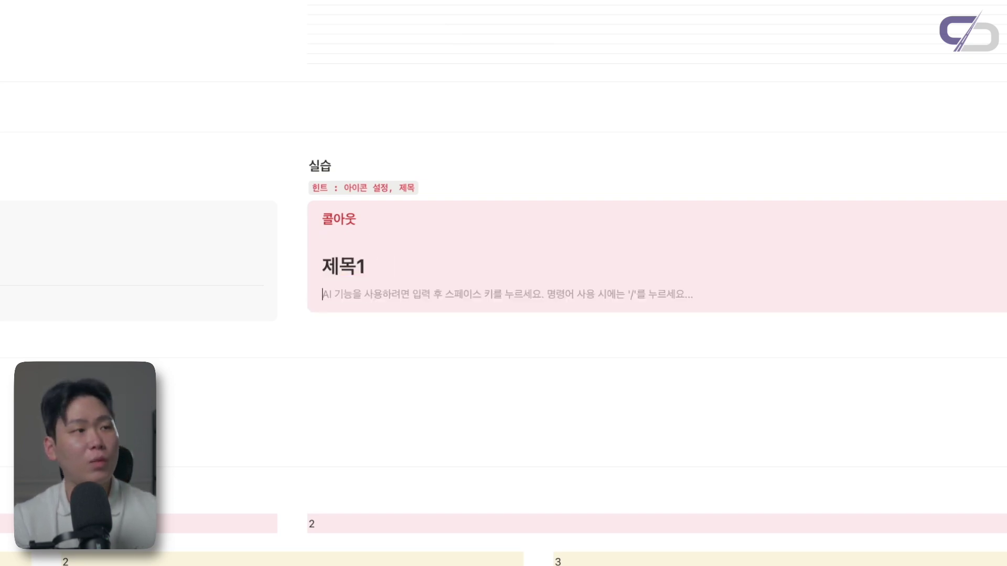
{"action": "type", "text": "---"}
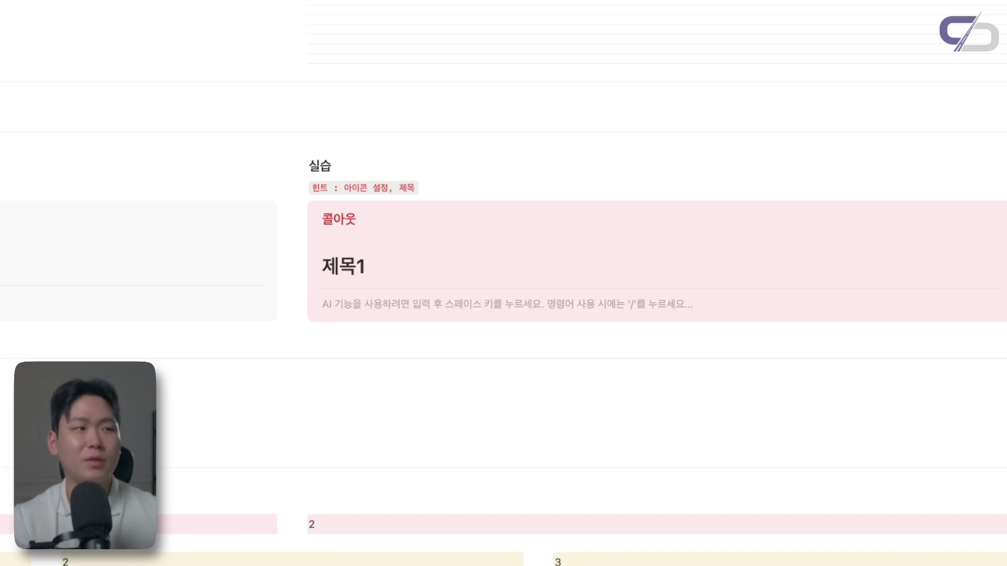
{"action": "type", "text": "똑같대"}
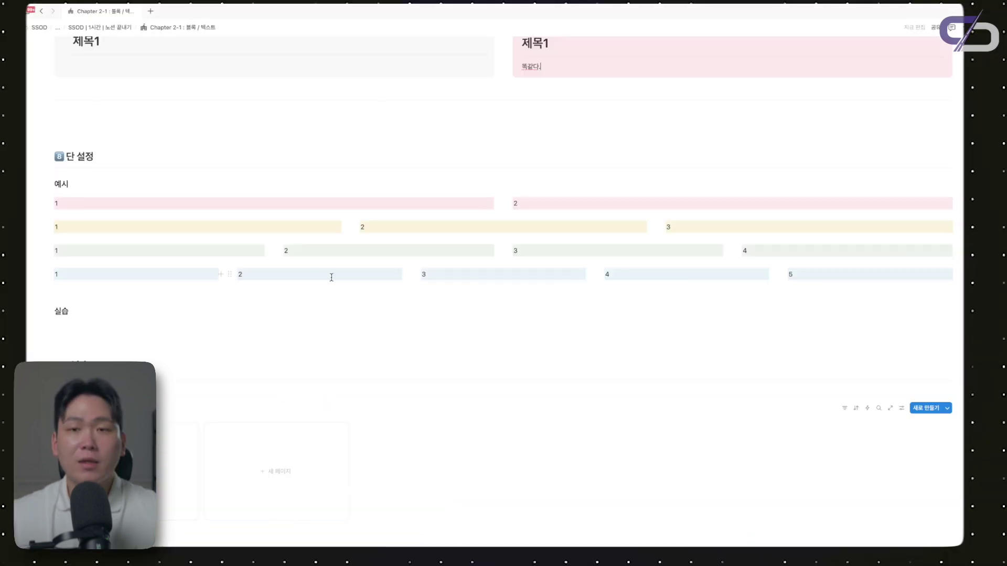
Insert a five-column layout under the 실습 heading using the /5 command
{"action": "key", "text": "Return"}
{"action": "key", "text": "Return"}
{"action": "key", "text": "Return"}
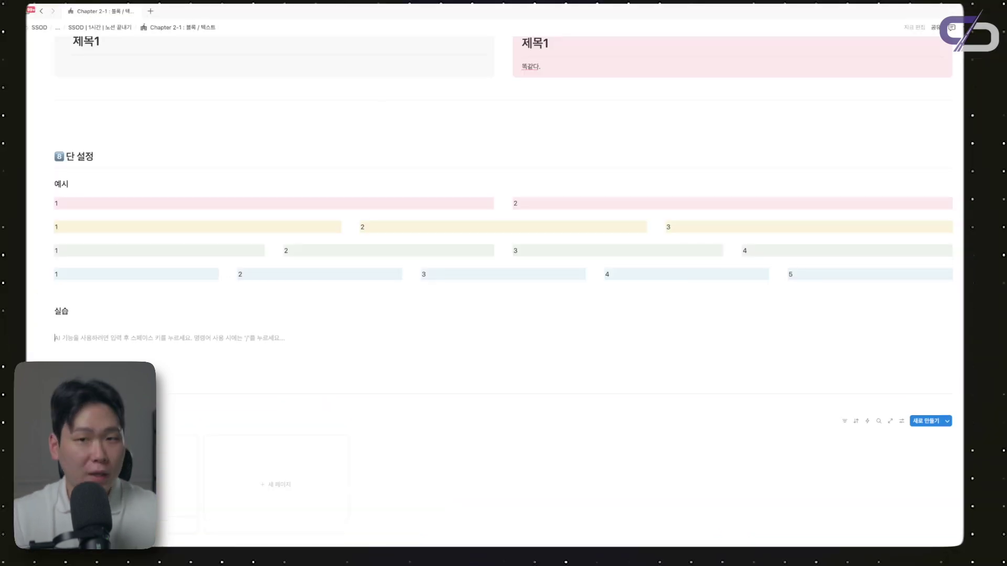
{"action": "key", "text": "Up"}
{"action": "key", "text": "Up"}
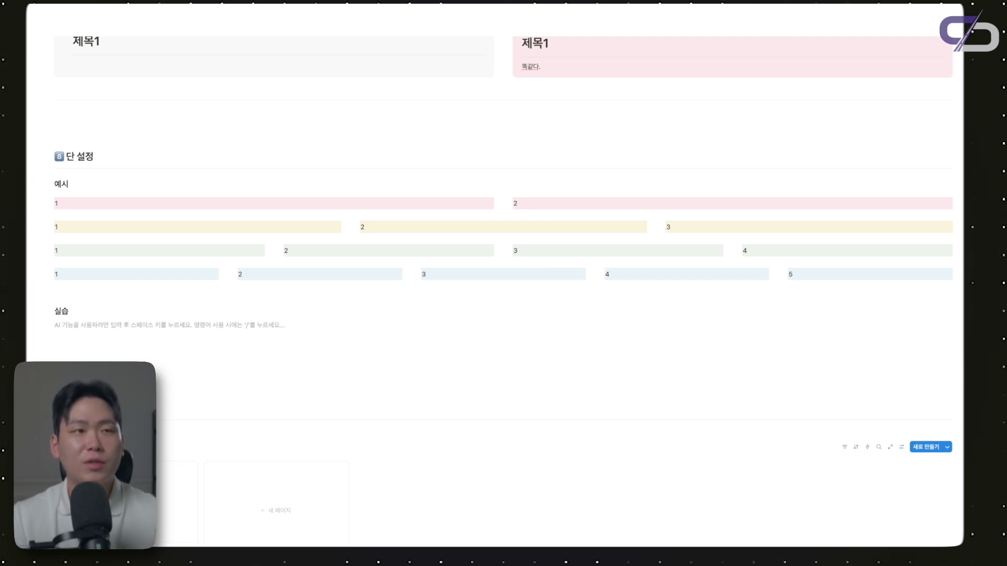
{"action": "type", "text": "/"}
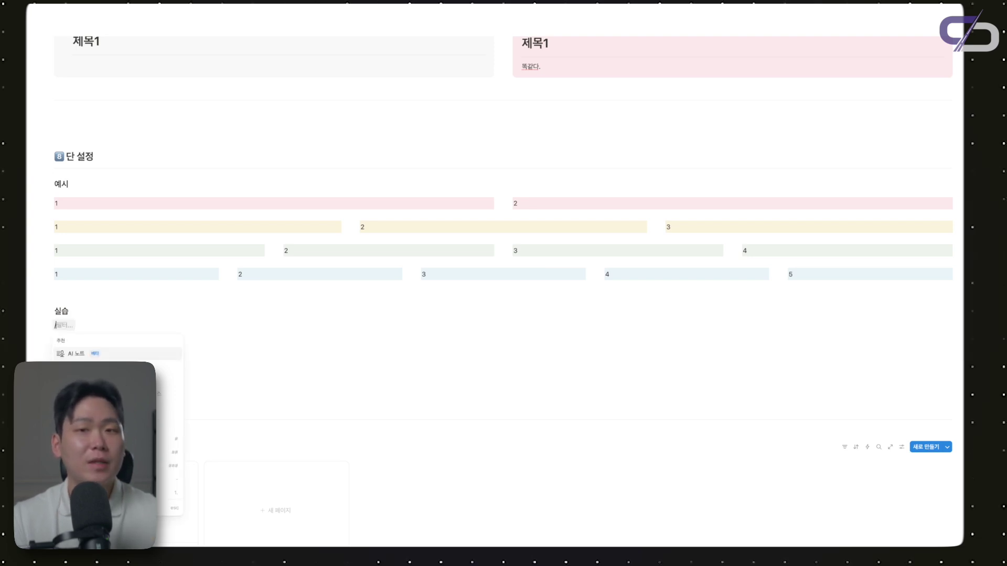
{"action": "type", "text": "5"}
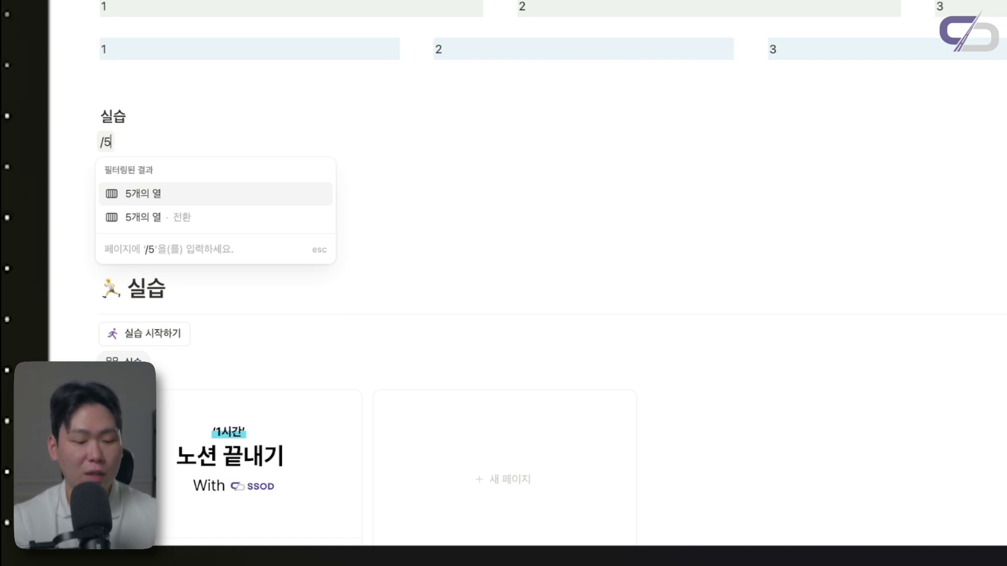
{"action": "key", "text": "BackSpace"}
{"action": "type", "text": "6"}
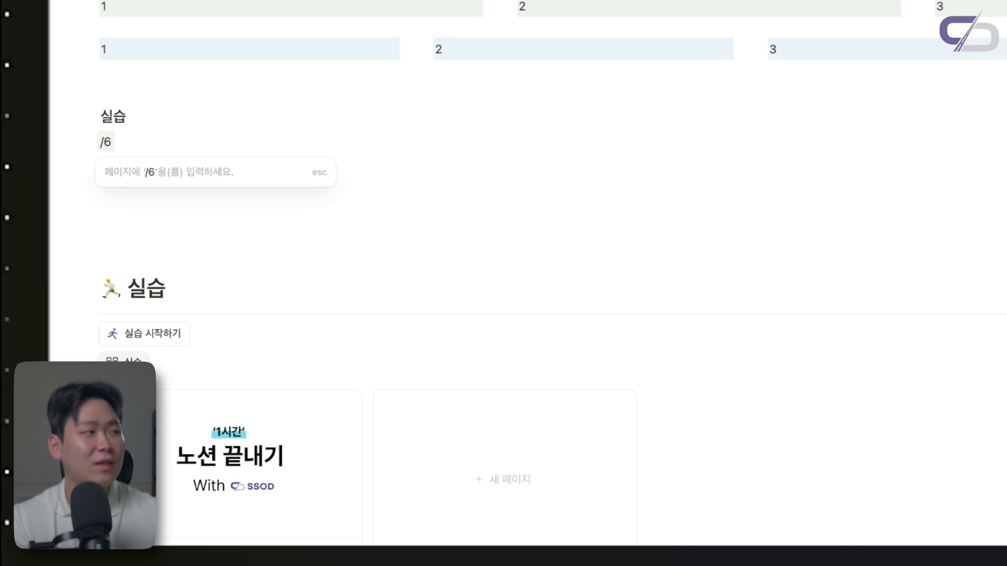
{"action": "key", "text": "BackSpace"}
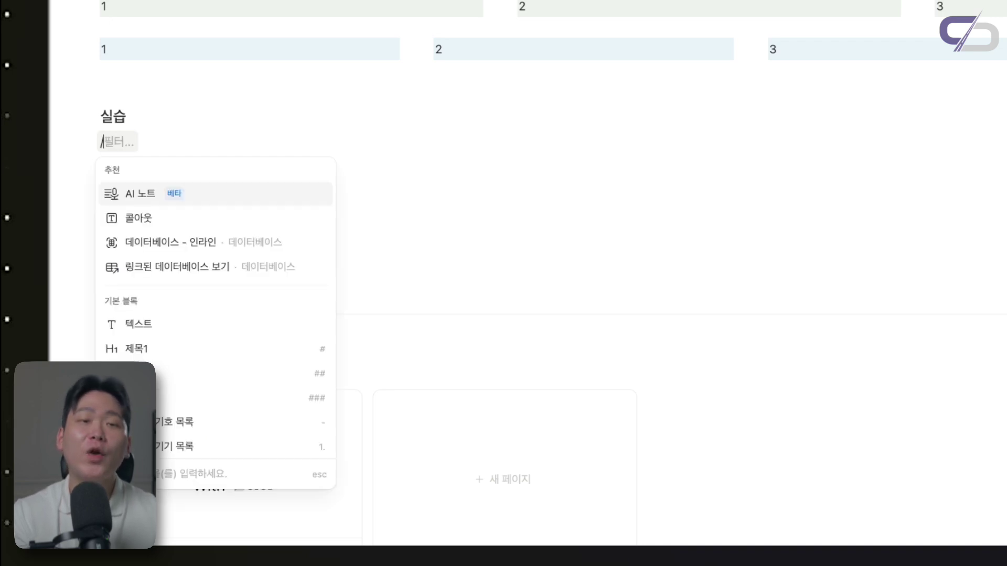
{"action": "type", "text": "5"}
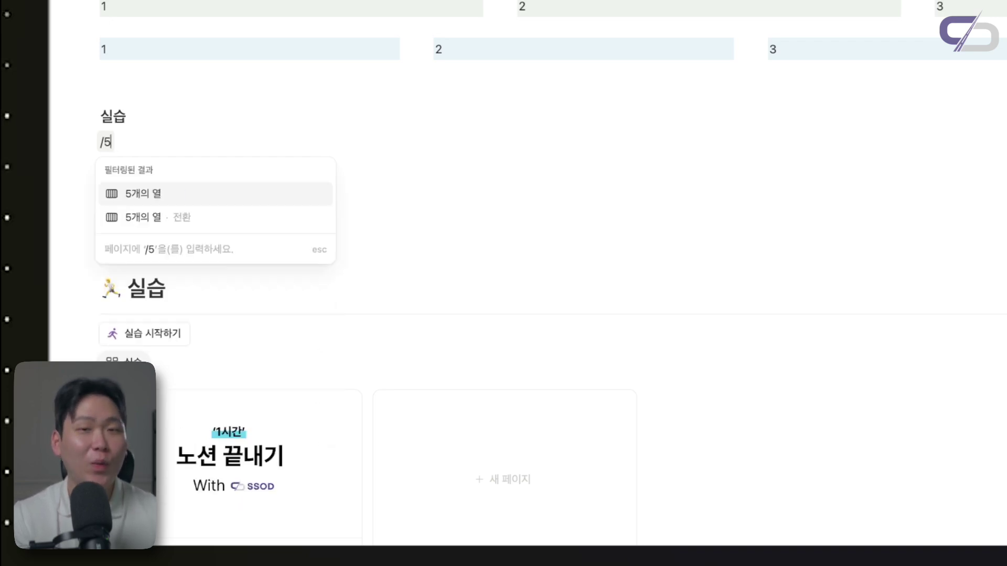
{"action": "key", "text": "Return"}
Number the new columns 1, 2, 3 and 4
{"action": "type", "text": "1"}
{"action": "key", "text": "Right"}
{"action": "type", "text": "2"}
{"action": "key", "text": "Right"}
{"action": "type", "text": "3"}
{"action": "key", "text": "Right"}
{"action": "type", "text": "4"}
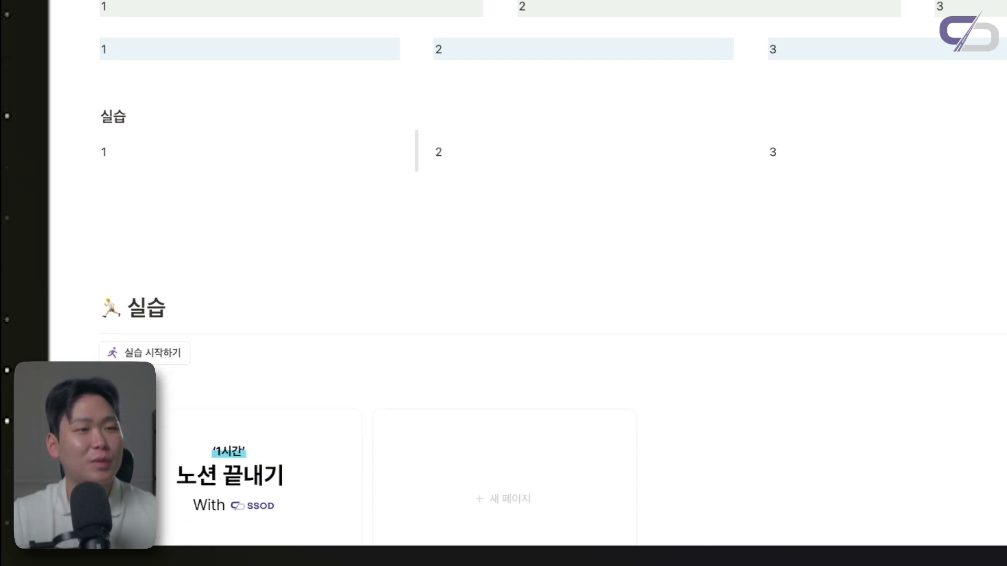
Drag an empty block beside the row as a sixth column, type 6, then delete it
{"action": "left_click", "coordinate": [180, 231]}
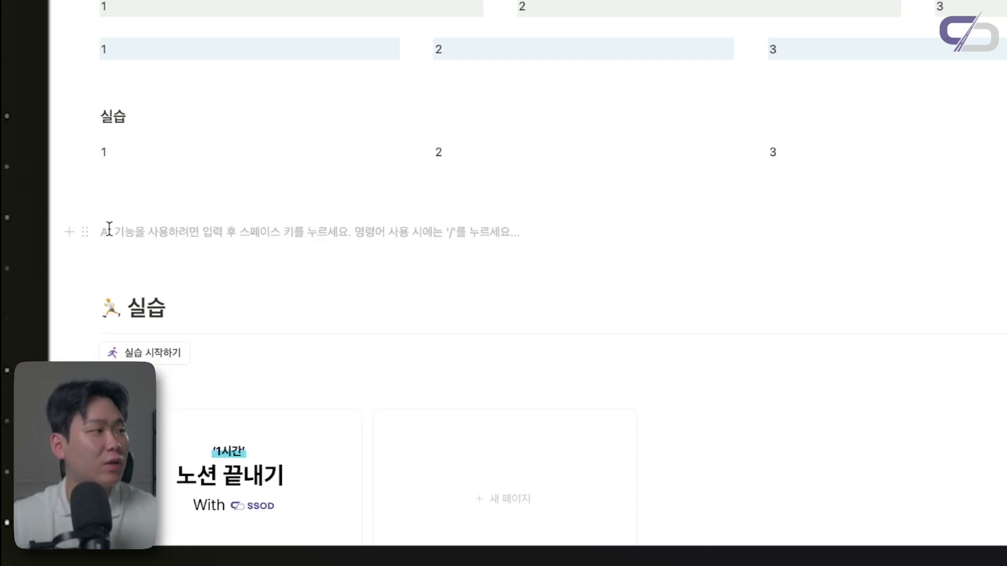
{"action": "left_click_drag", "start_coordinate": [47, 375], "coordinate": [959, 330]}
{"action": "left_click", "coordinate": [861, 330]}
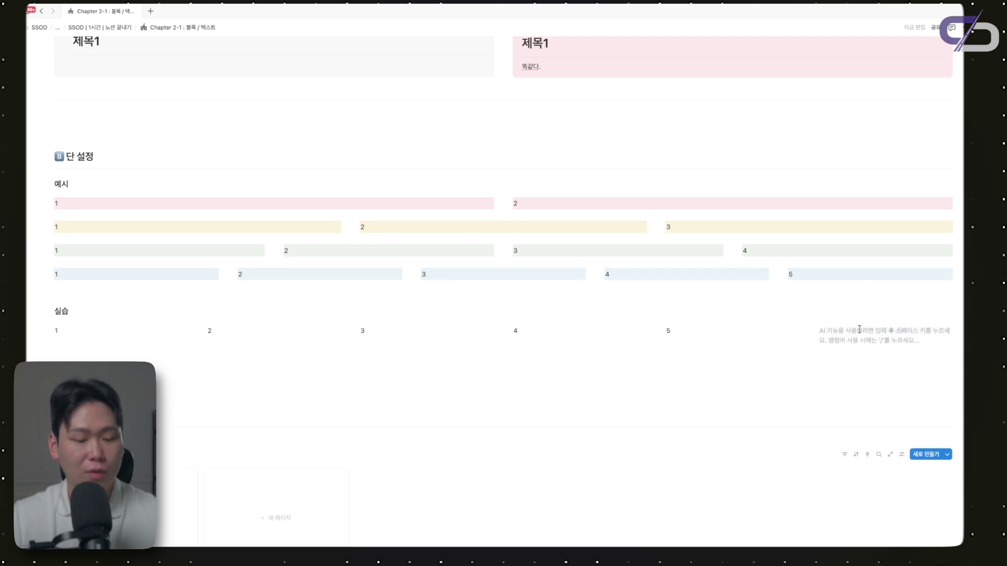
{"action": "type", "text": "6"}
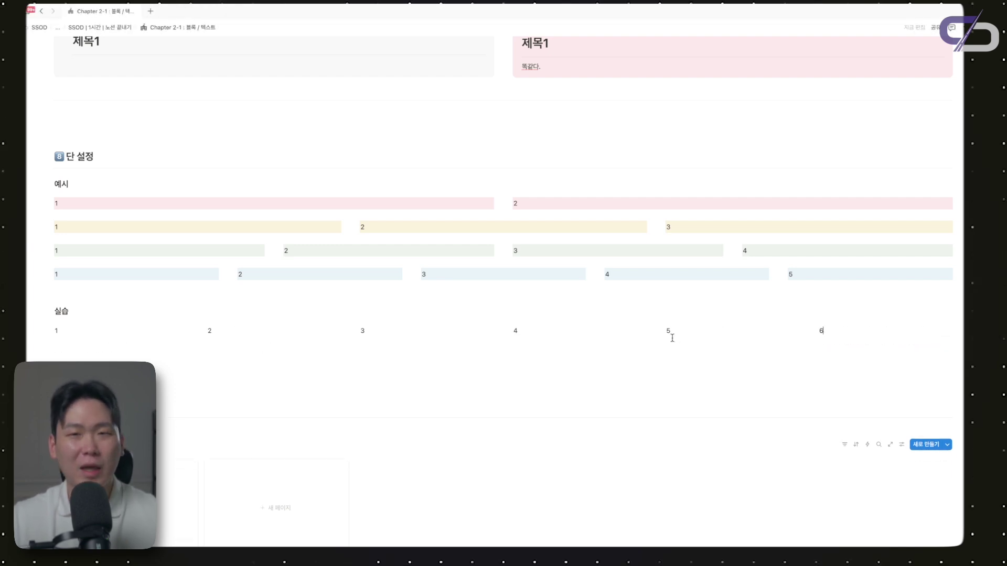
{"action": "key", "text": "BackSpace"}
{"action": "key", "text": "BackSpace"}
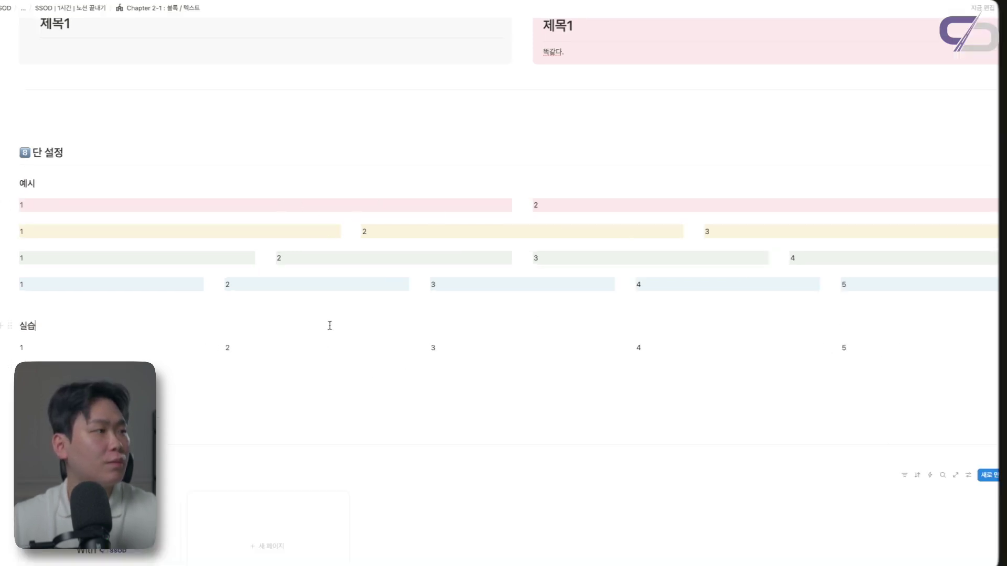
Add a four-column row under 실습 numbered 1, 2, 3, 4
{"action": "key", "text": "Return"}
{"action": "type", "text": "/4"}
{"action": "key", "text": "Return"}
{"action": "type", "text": "1"}
{"action": "left_click", "coordinate": [279, 347]}
{"action": "type", "text": "2"}
{"action": "left_click", "coordinate": [535, 348]}
{"action": "type", "text": "3"}
{"action": "left_click", "coordinate": [793, 347]}
{"action": "type", "text": "4"}
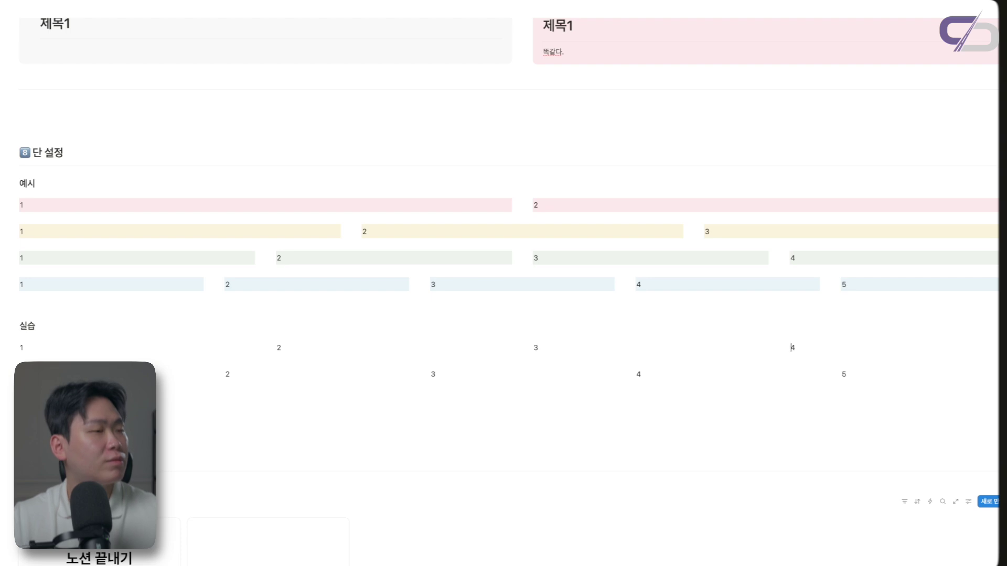
Add a three-column row under 실습 numbered 1, 2, 3
{"action": "left_click", "coordinate": [142, 319]}
{"action": "key", "text": "Return"}
{"action": "type", "text": "/3여"}
{"action": "key", "text": "Return"}
{"action": "type", "text": "1"}
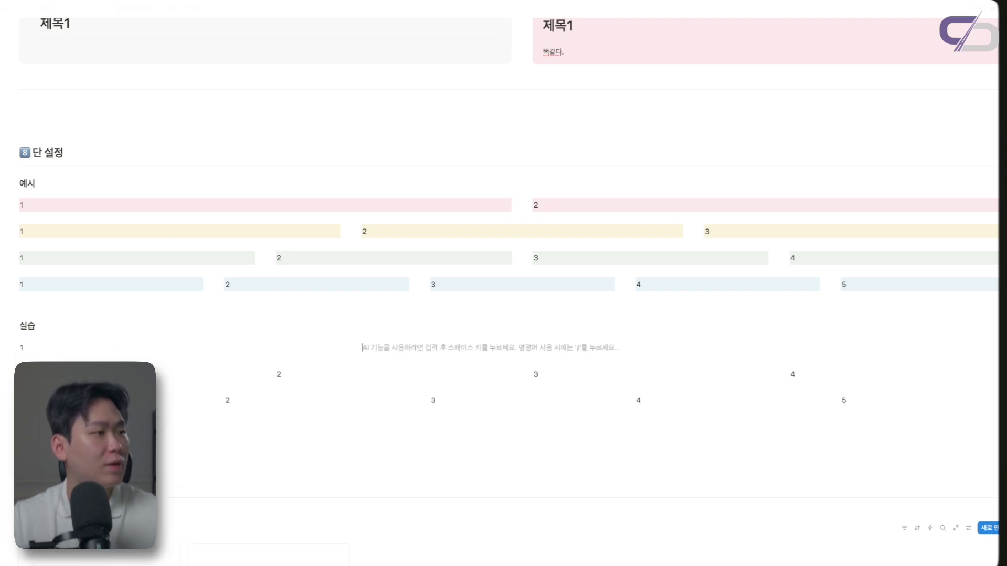
{"action": "left_click", "coordinate": [364, 348]}
{"action": "type", "text": "2"}
{"action": "left_click", "coordinate": [707, 348]}
{"action": "type", "text": "3"}
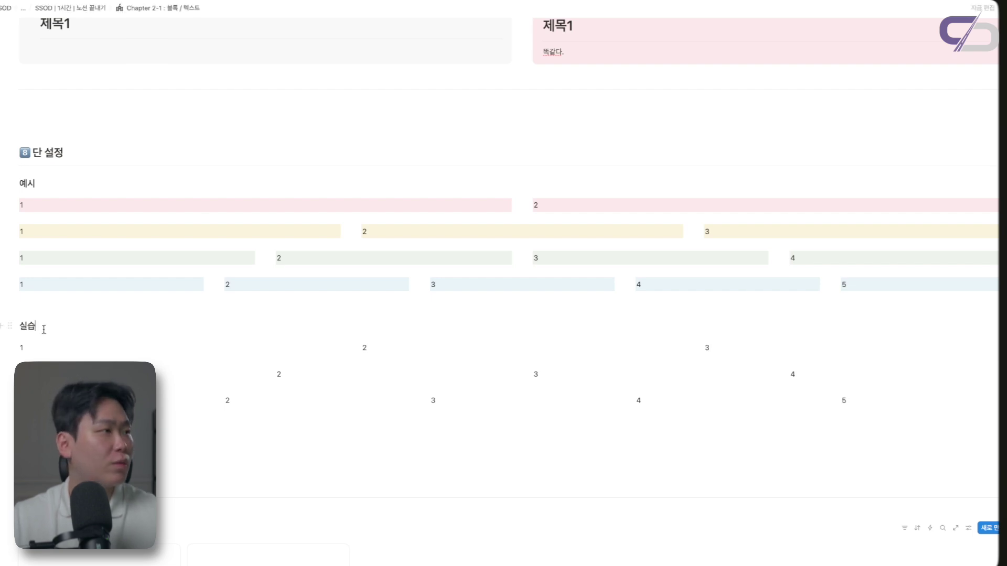
Insert a two-column layout under 실습 with the /2 command
{"action": "left_click", "coordinate": [42, 328]}
{"action": "key", "text": "Return"}
{"action": "type", "text": "/2"}
{"action": "type", "text": "개"}
{"action": "key", "text": "BackSpace"}
{"action": "type", "text": "여"}
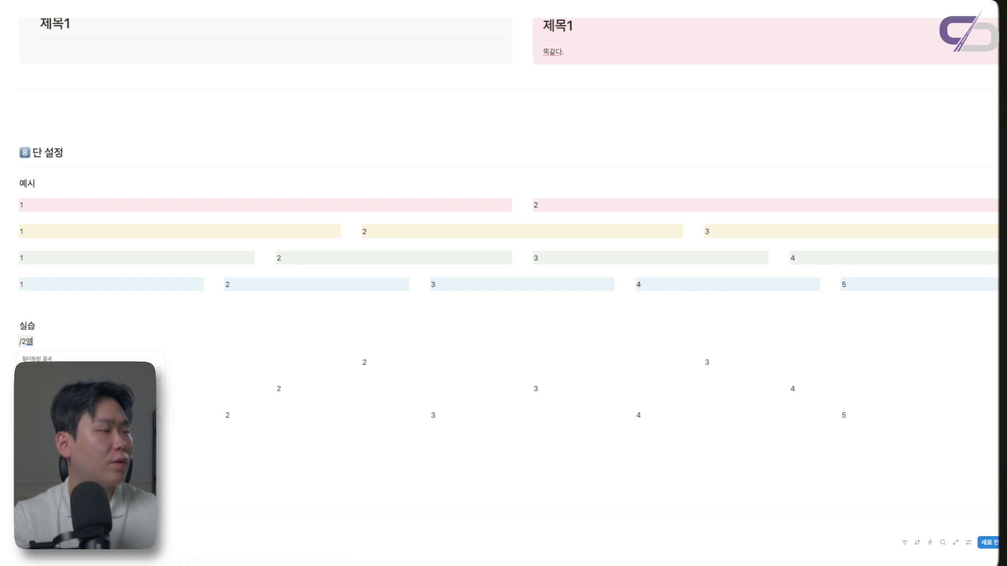
{"action": "key", "text": "Return"}
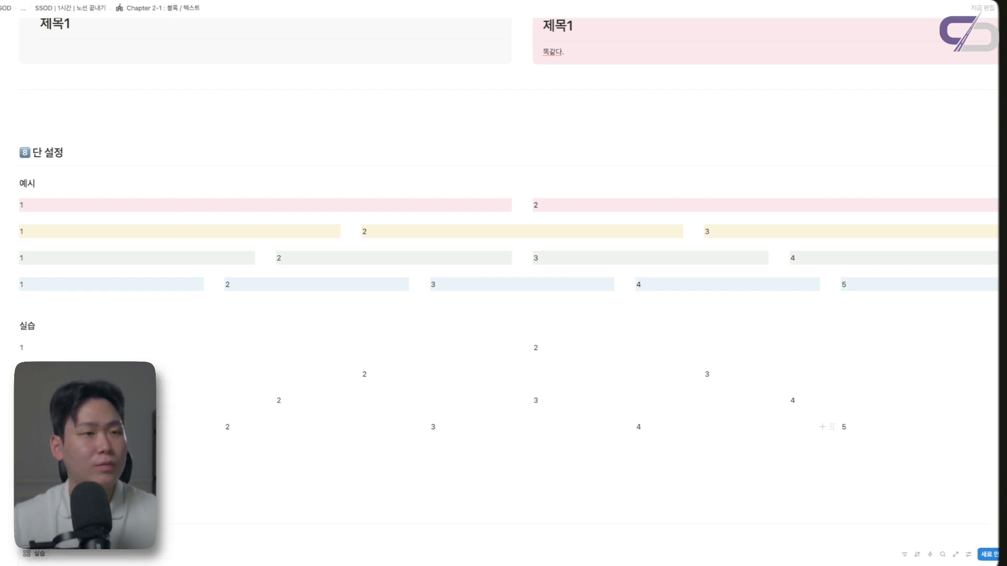
Give the five-column row a blue background and the three-column row green
{"action": "left_click_drag", "start_coordinate": [996, 414], "coordinate": [164, 483]}
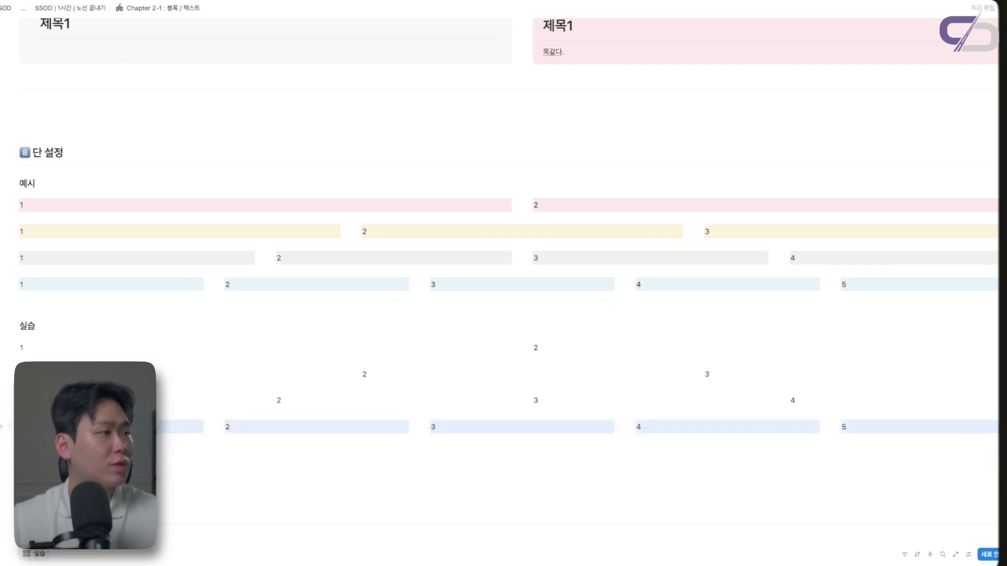
{"action": "left_click", "coordinate": [11, 427]}
{"action": "mouse_move", "coordinate": [80, 402]}
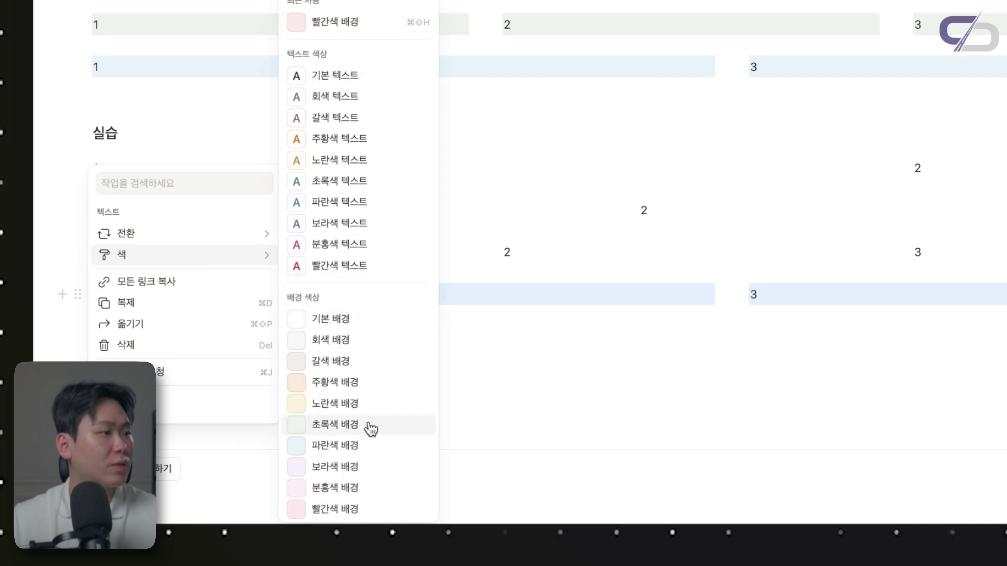
{"action": "left_click", "coordinate": [356, 445]}
{"action": "key", "text": "Escape"}
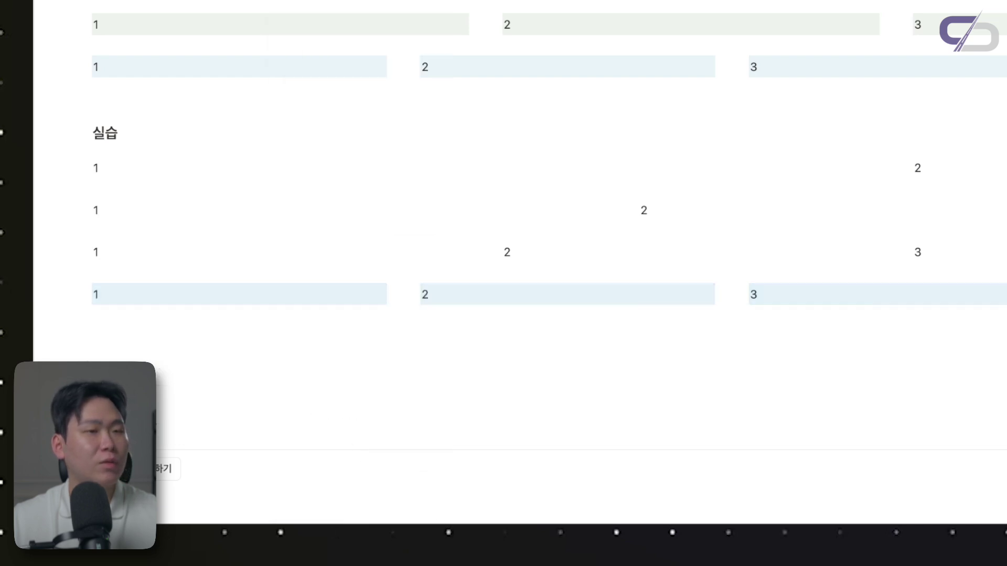
{"action": "left_click_drag", "start_coordinate": [996, 244], "coordinate": [182, 250]}
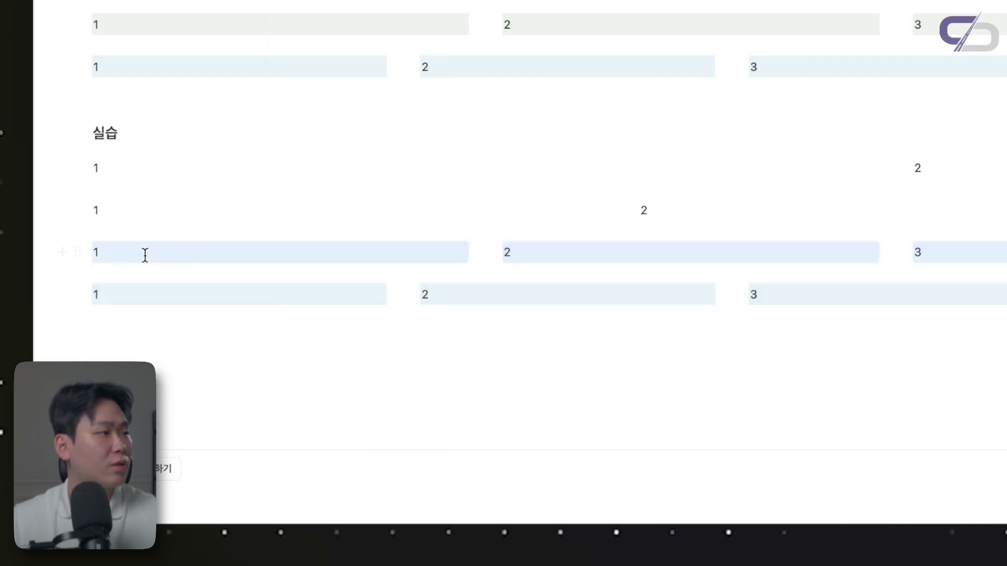
{"action": "left_click", "coordinate": [78, 254]}
{"action": "mouse_move", "coordinate": [247, 218]}
{"action": "left_click", "coordinate": [355, 383]}
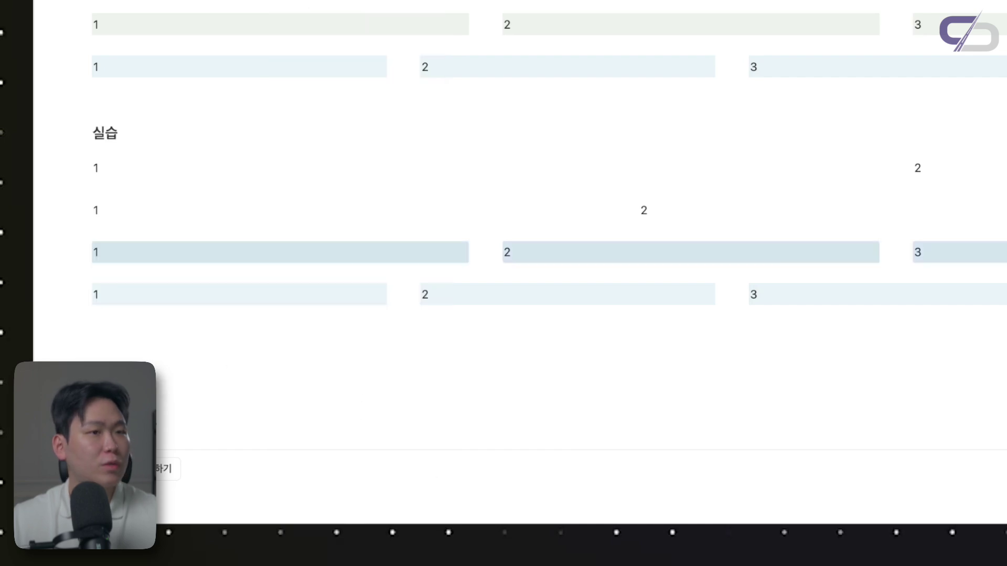
Colour the lower 1 / 2 row yellow and the top 1 / 2 row red
{"action": "left_click_drag", "start_coordinate": [996, 202], "coordinate": [215, 209]}
{"action": "left_click", "coordinate": [78, 210]}
{"action": "mouse_move", "coordinate": [251, 170]}
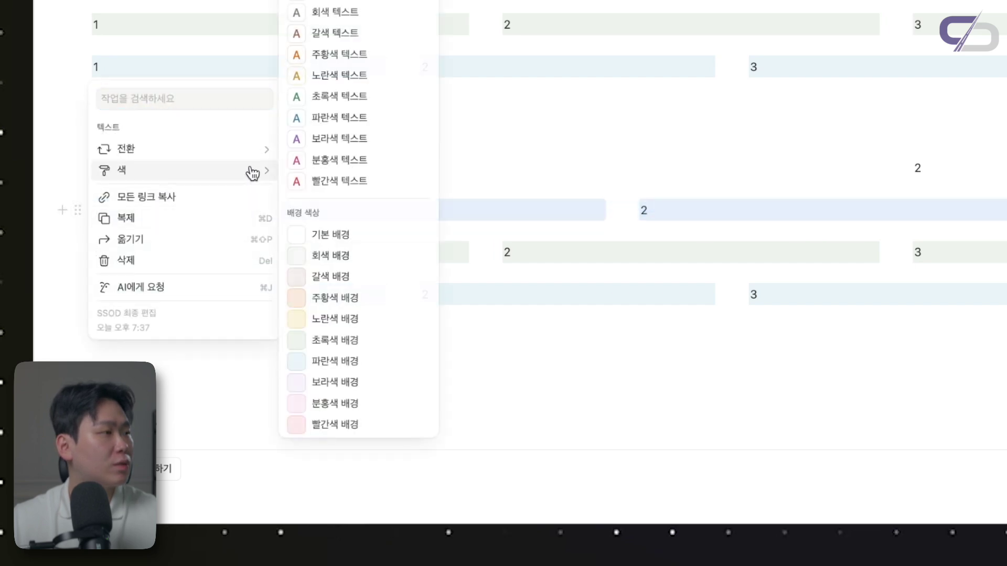
{"action": "left_click", "coordinate": [341, 318]}
{"action": "left_click_drag", "start_coordinate": [996, 168], "coordinate": [188, 168]}
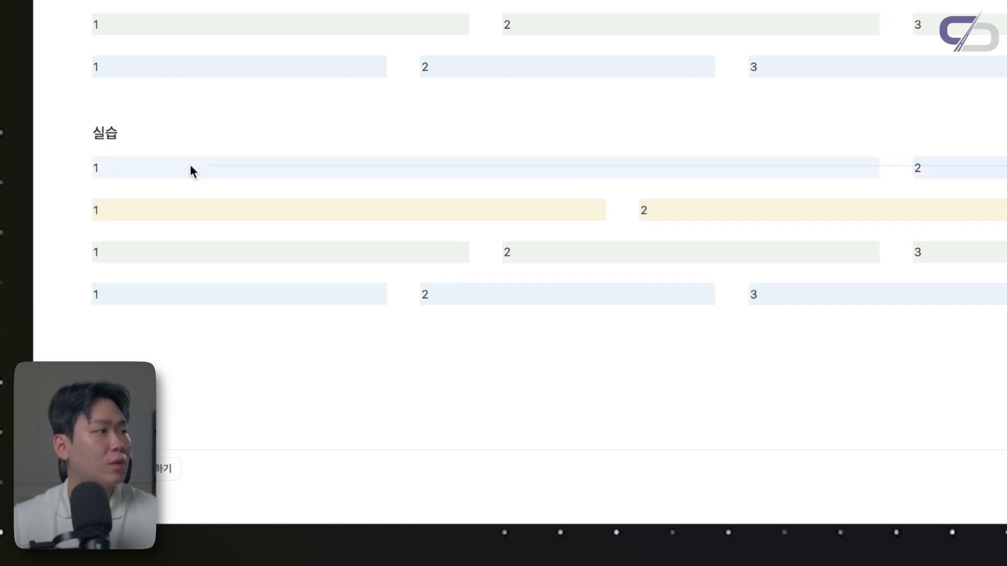
{"action": "left_click", "coordinate": [80, 166]}
{"action": "mouse_move", "coordinate": [227, 133]}
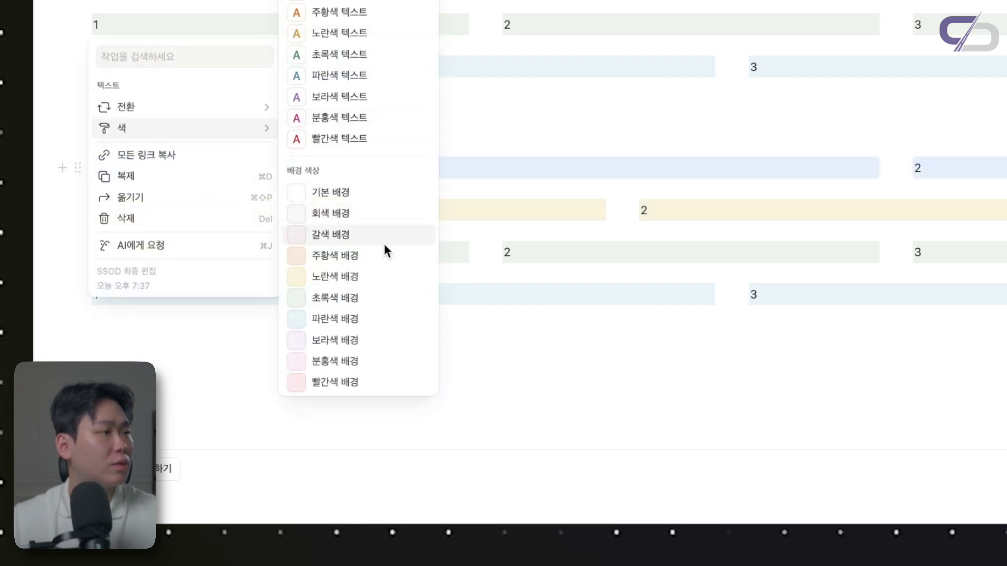
{"action": "left_click", "coordinate": [346, 382]}
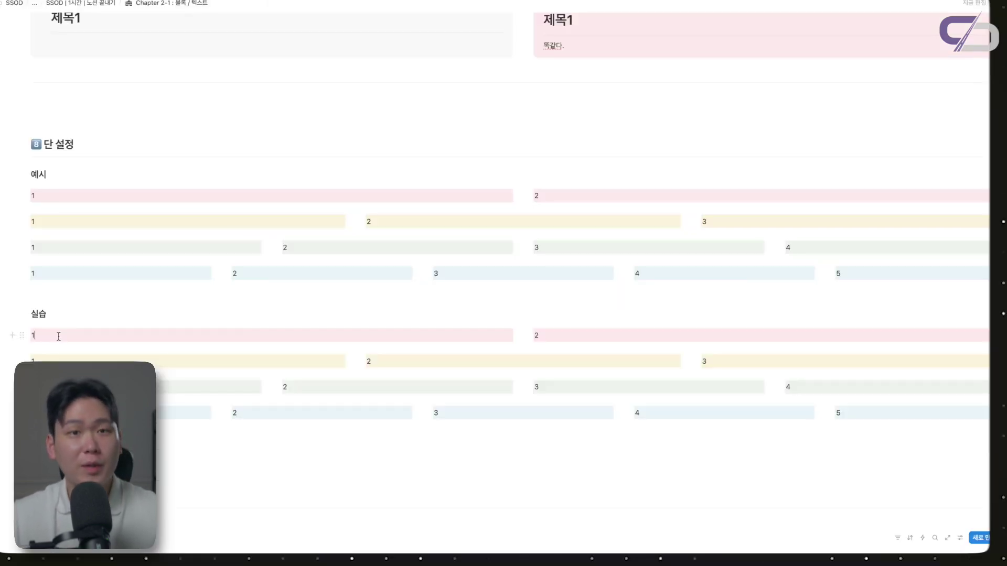
Try turning the top row's 1 and 2 blocks into headings, then revert them to plain text
{"action": "left_click", "coordinate": [22, 335]}
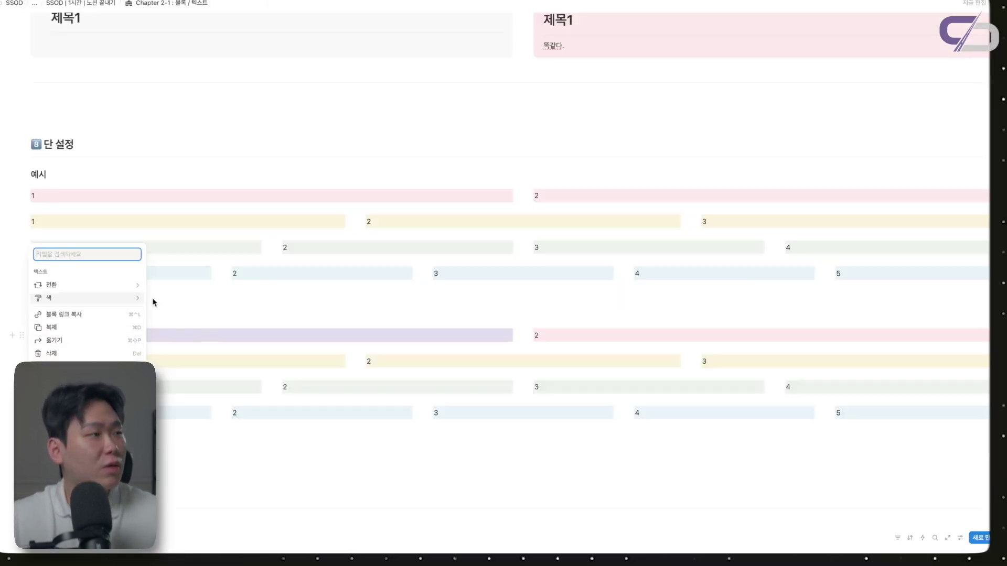
{"action": "key", "text": "Escape"}
{"action": "left_click", "coordinate": [69, 332]}
{"action": "type", "text": "#"}
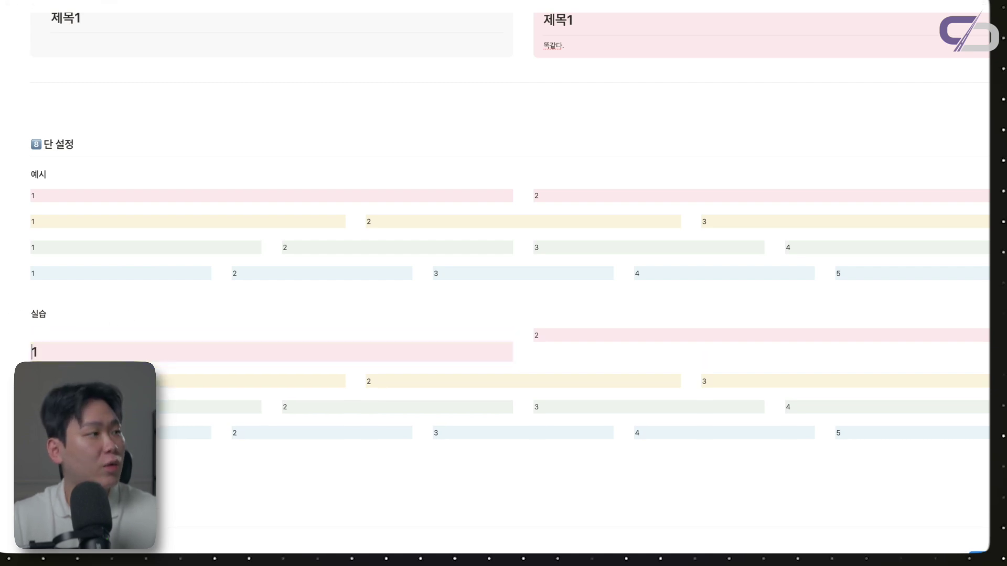
{"action": "left_click", "coordinate": [536, 335]}
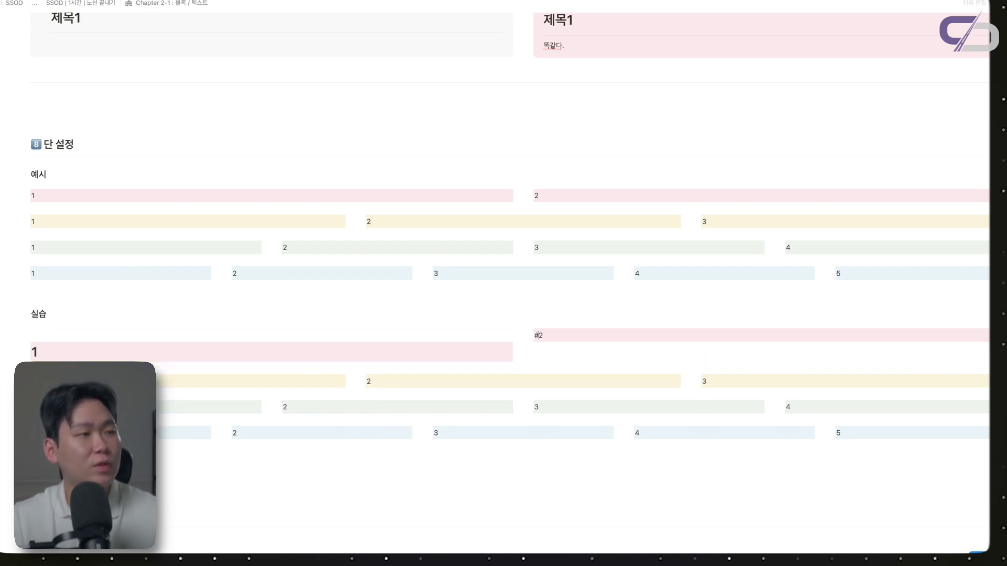
{"action": "type", "text": "#"}
{"action": "key", "text": "BackSpace"}
{"action": "type", "text": "##"}
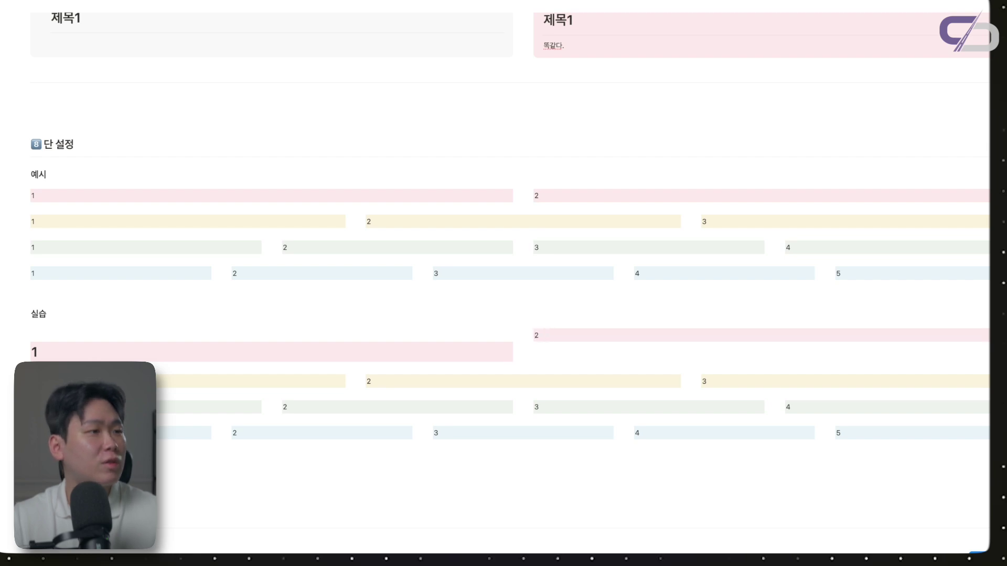
{"action": "key", "text": "ctrl+z"}
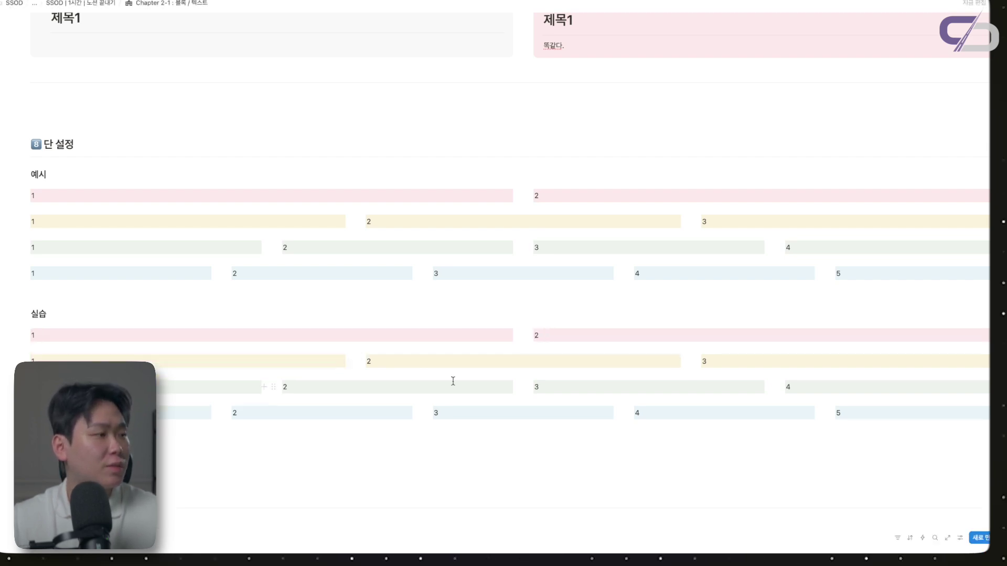
Scroll down and open the practice page from its gallery card
{"action": "scroll", "coordinate": [470, 395], "scroll_direction": "down", "scroll_amount": 5}
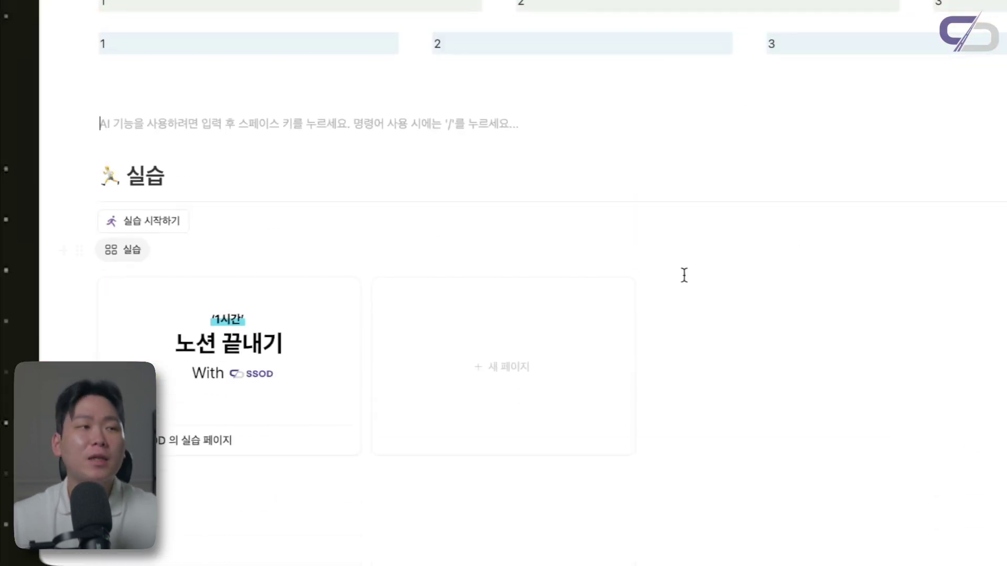
{"action": "scroll", "coordinate": [165, 229], "scroll_direction": "down", "scroll_amount": 1}
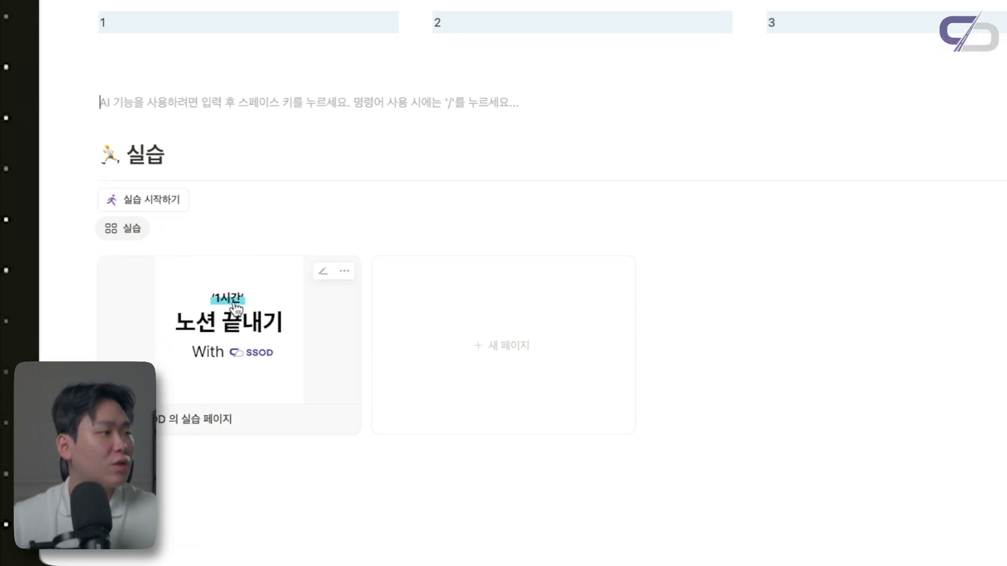
{"action": "left_click", "coordinate": [141, 184]}
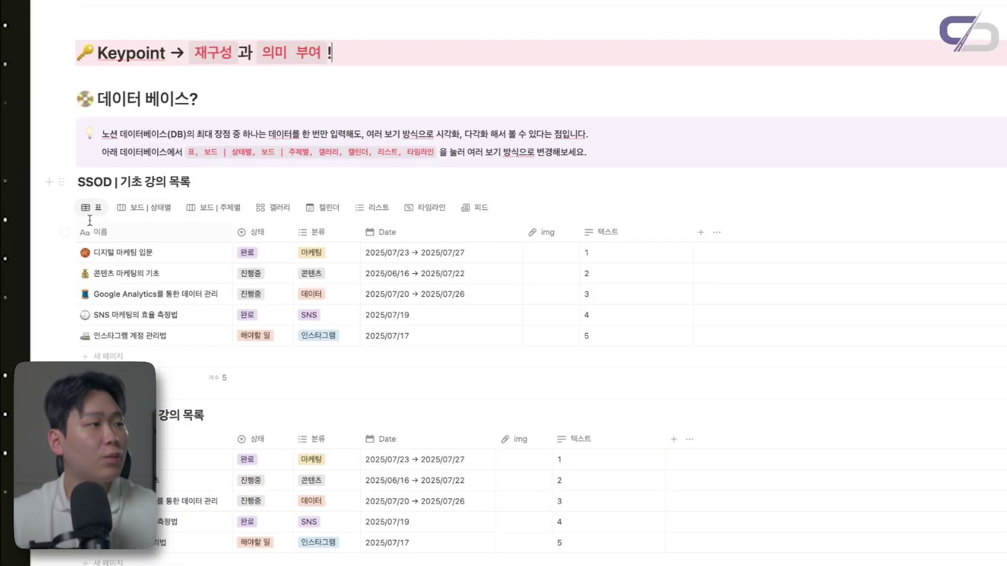
Show the lecture database as board by status, board by subject, gallery and calendar
{"action": "left_click", "coordinate": [152, 208]}
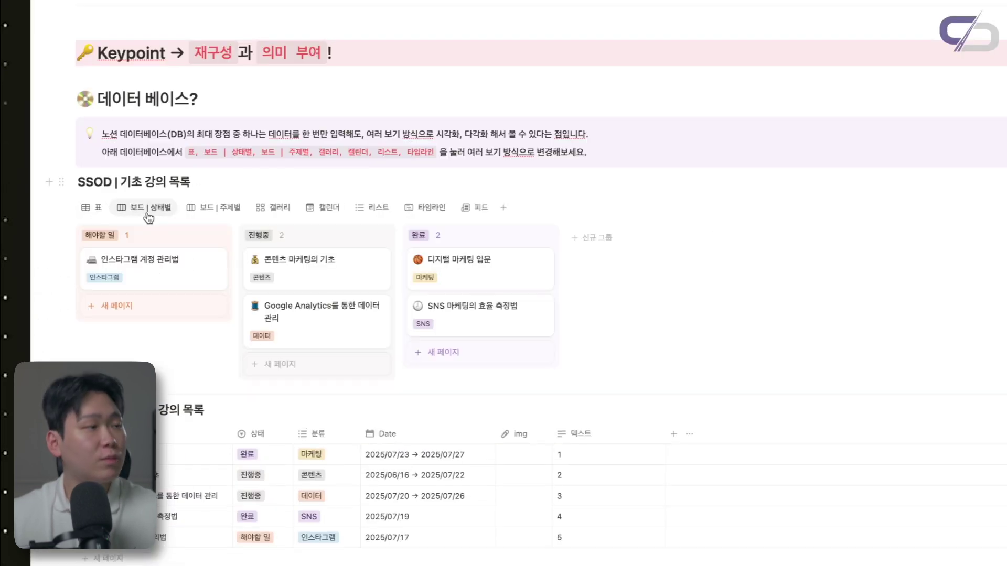
{"action": "left_click", "coordinate": [215, 208]}
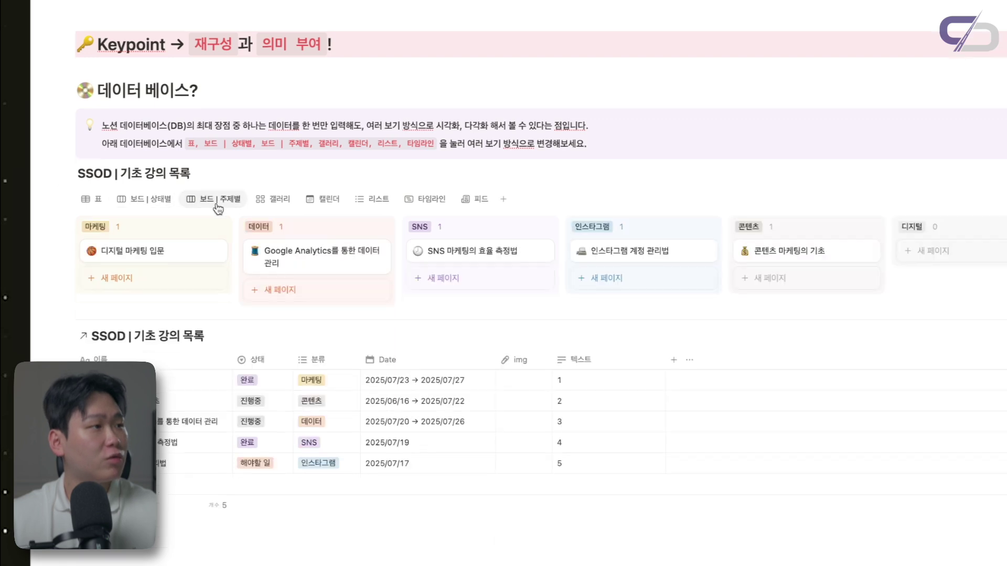
{"action": "left_click", "coordinate": [272, 196]}
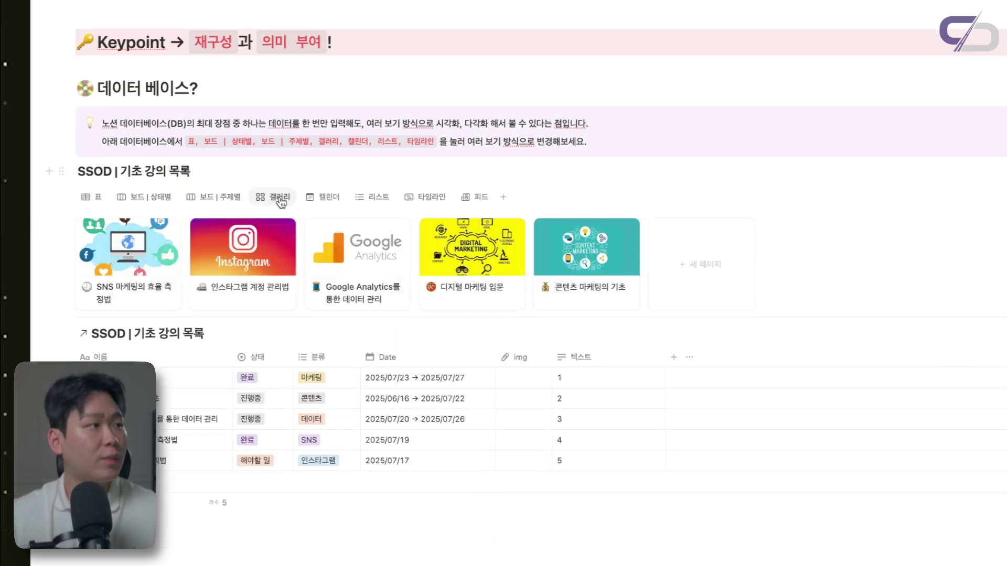
{"action": "left_click", "coordinate": [326, 205]}
{"action": "scroll", "coordinate": [488, 299], "scroll_direction": "down", "scroll_amount": 1}
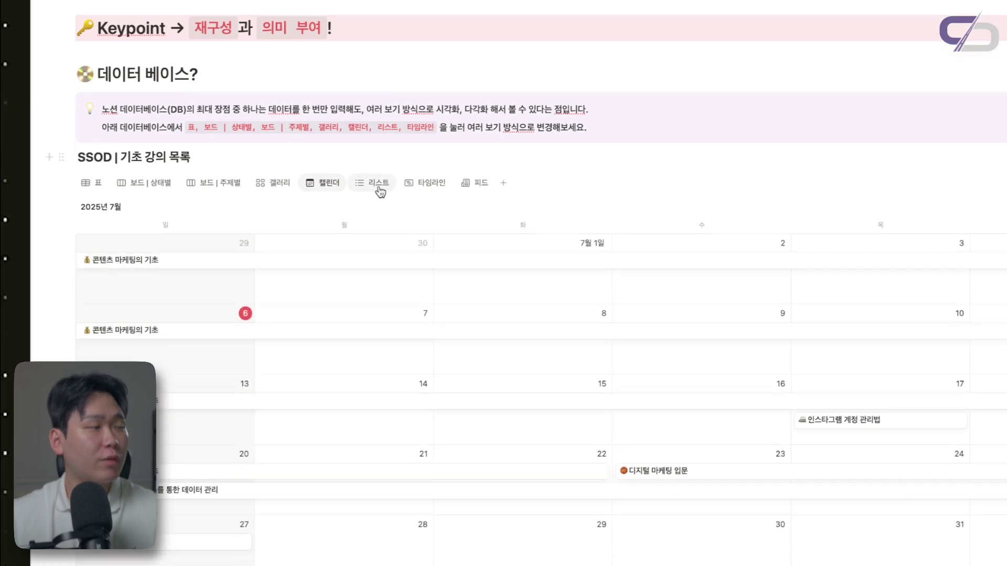
Show the lecture database as a list, a timeline and a feed
{"action": "left_click", "coordinate": [375, 184]}
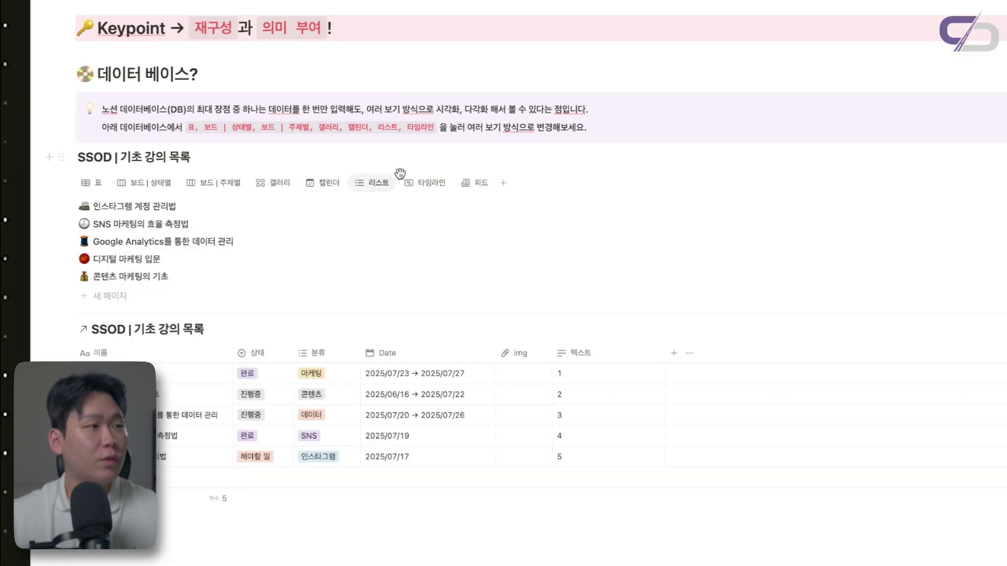
{"action": "left_click", "coordinate": [431, 185]}
{"action": "scroll", "coordinate": [572, 276], "scroll_direction": "right", "scroll_amount": 10}
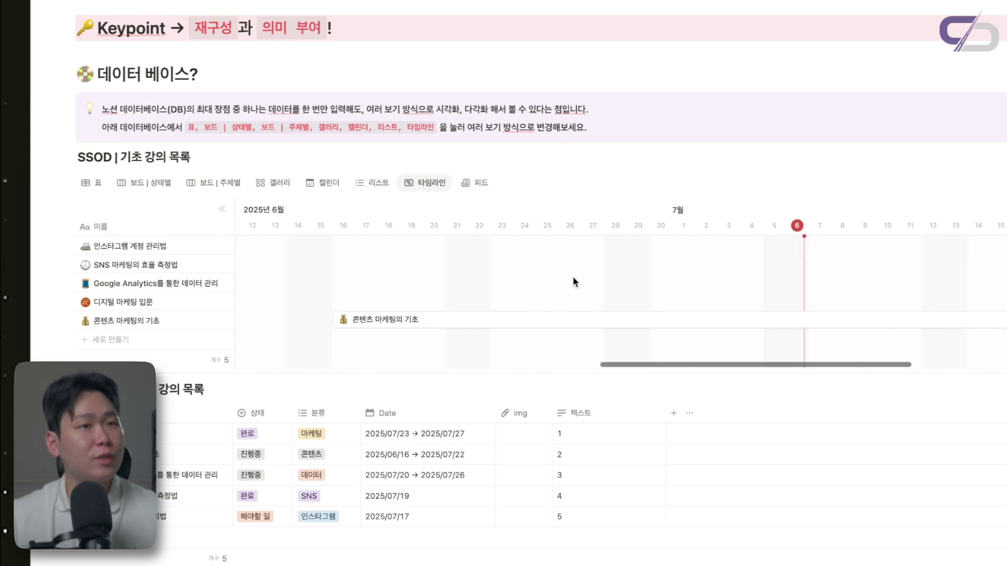
{"action": "scroll", "coordinate": [573, 276], "scroll_direction": "left", "scroll_amount": 10}
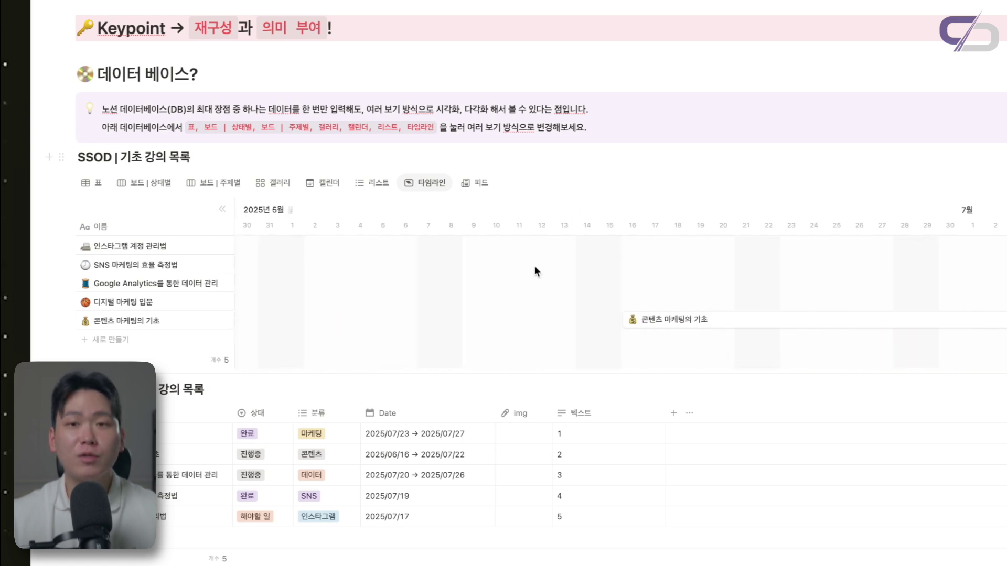
{"action": "left_click", "coordinate": [478, 183]}
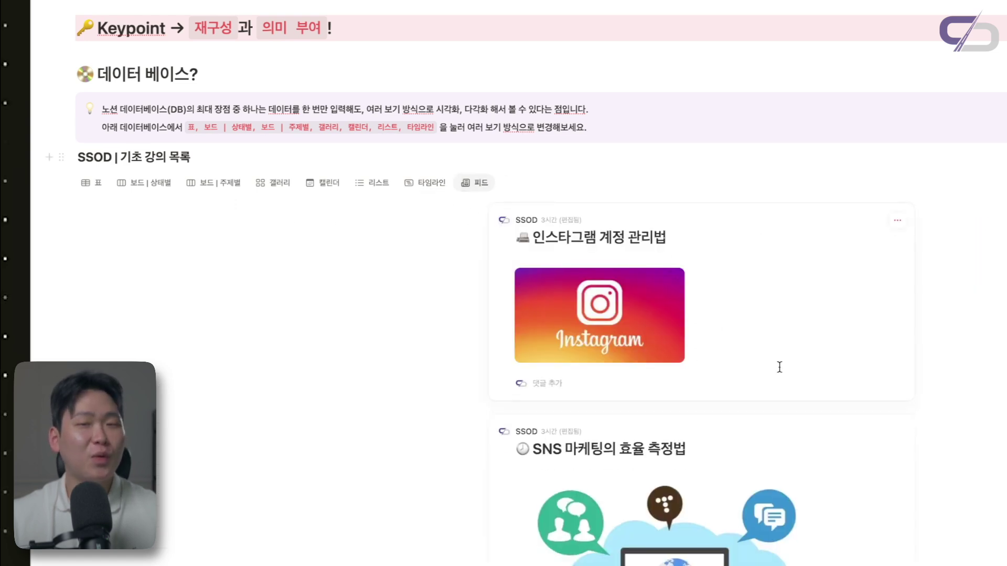
{"action": "scroll", "coordinate": [780, 368], "scroll_direction": "down", "scroll_amount": 5}
{"action": "scroll", "coordinate": [779, 367], "scroll_direction": "up", "scroll_amount": 4}
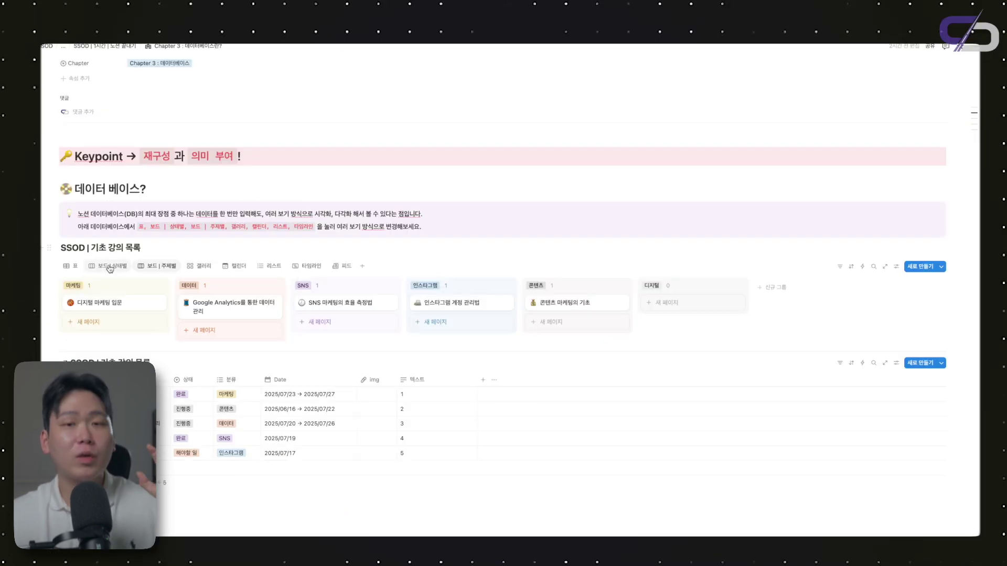
Return the database to the 표 view and open its property visibility list
{"action": "left_click", "coordinate": [70, 266]}
{"action": "left_click", "coordinate": [107, 266]}
{"action": "left_click", "coordinate": [70, 266]}
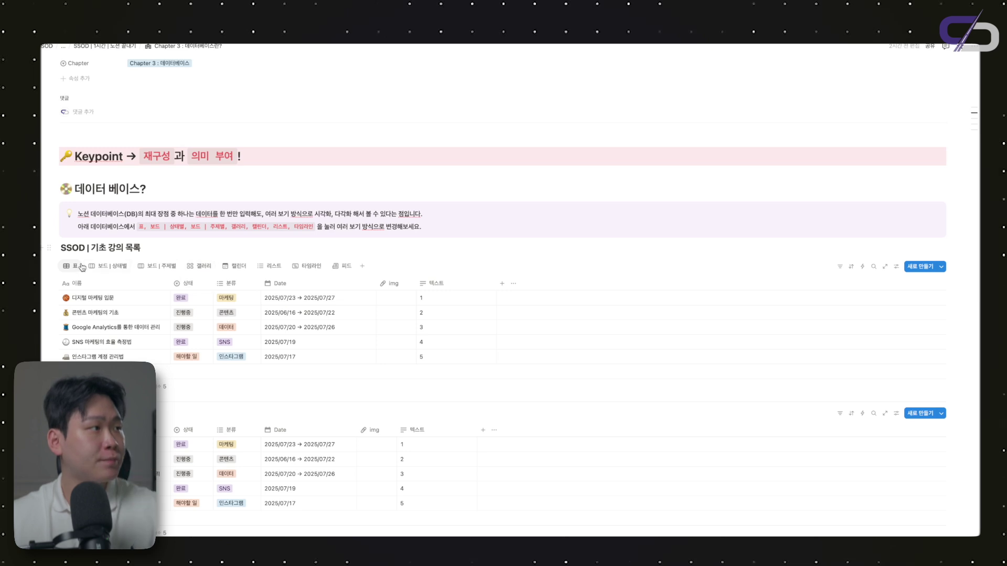
{"action": "left_click", "coordinate": [897, 272]}
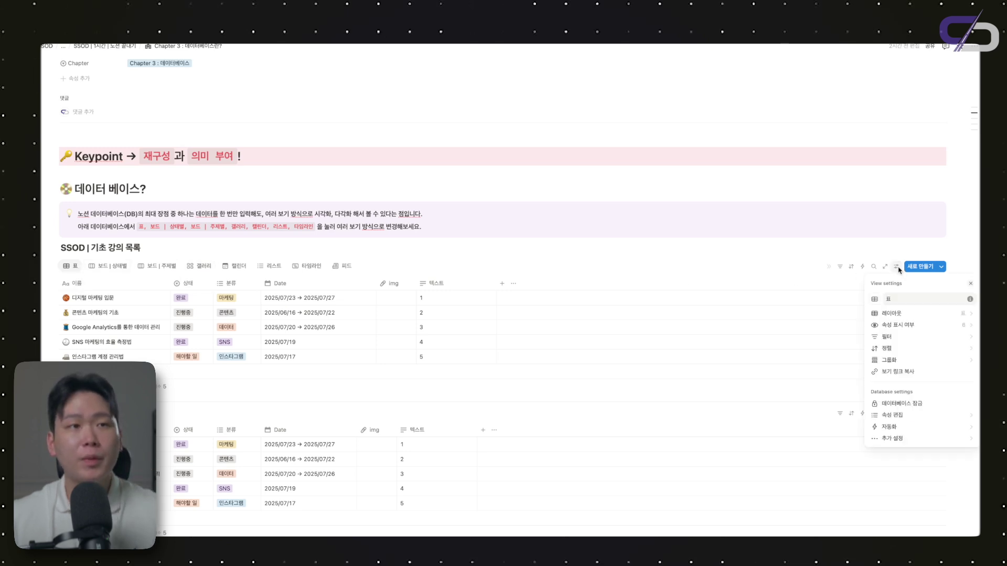
{"action": "left_click", "coordinate": [895, 325]}
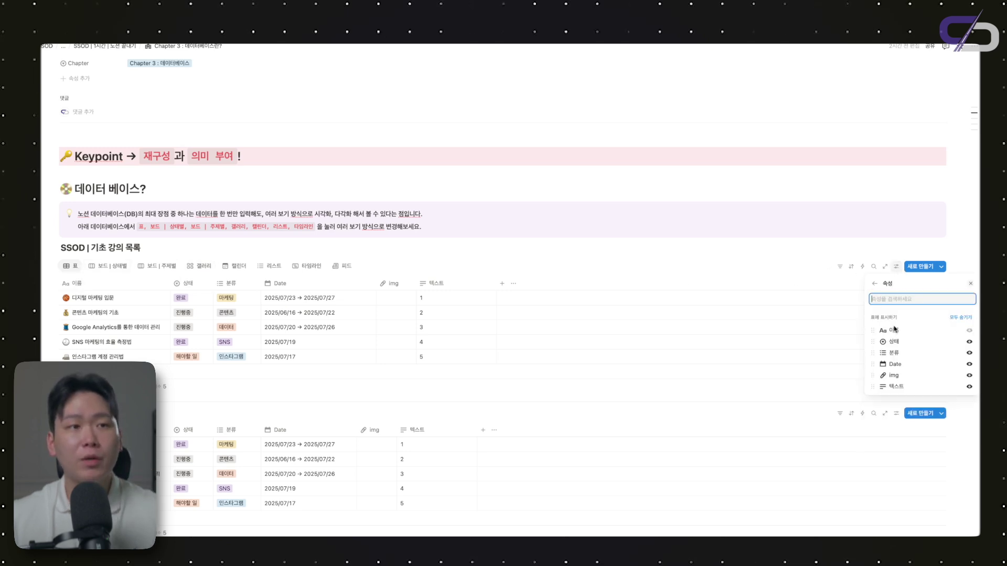
Hide the img and 텍스트 columns, then switch to the board grouped by status
{"action": "left_click", "coordinate": [970, 386]}
{"action": "left_click", "coordinate": [969, 376]}
{"action": "left_click", "coordinate": [969, 390]}
{"action": "left_click", "coordinate": [970, 401]}
{"action": "left_click", "coordinate": [970, 376]}
{"action": "left_click", "coordinate": [969, 375]}
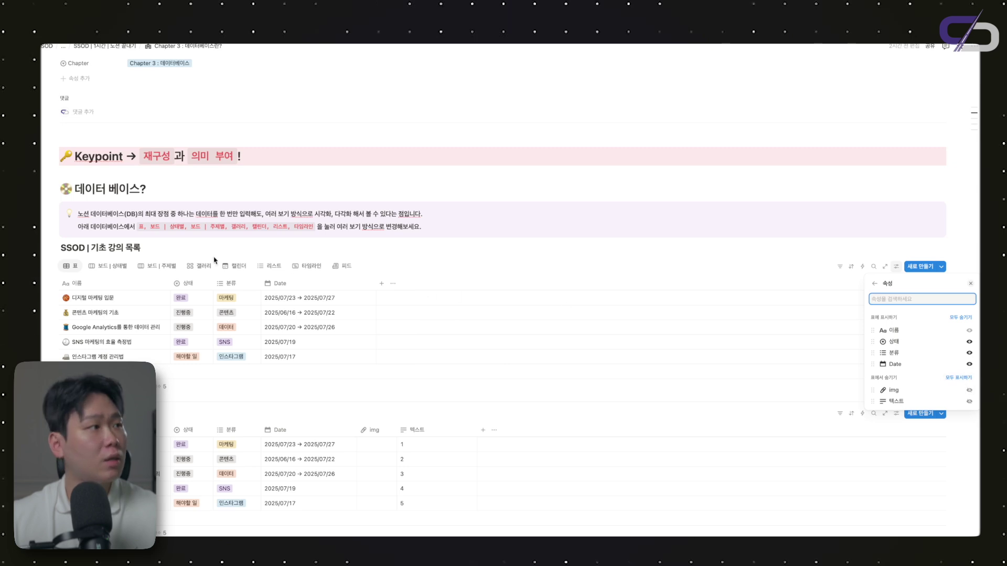
{"action": "left_click", "coordinate": [126, 266]}
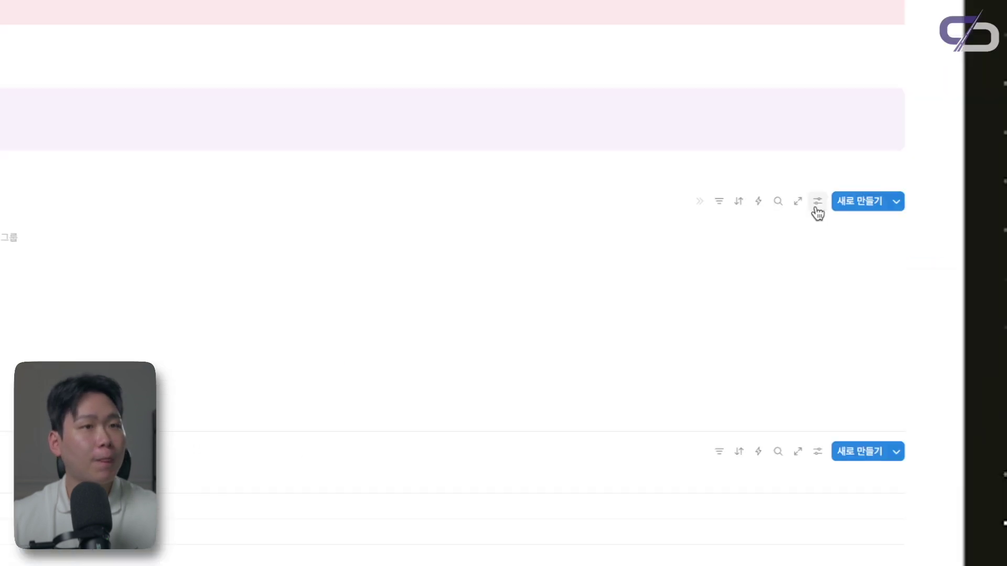
{"action": "left_click", "coordinate": [817, 201]}
{"action": "left_click", "coordinate": [833, 361]}
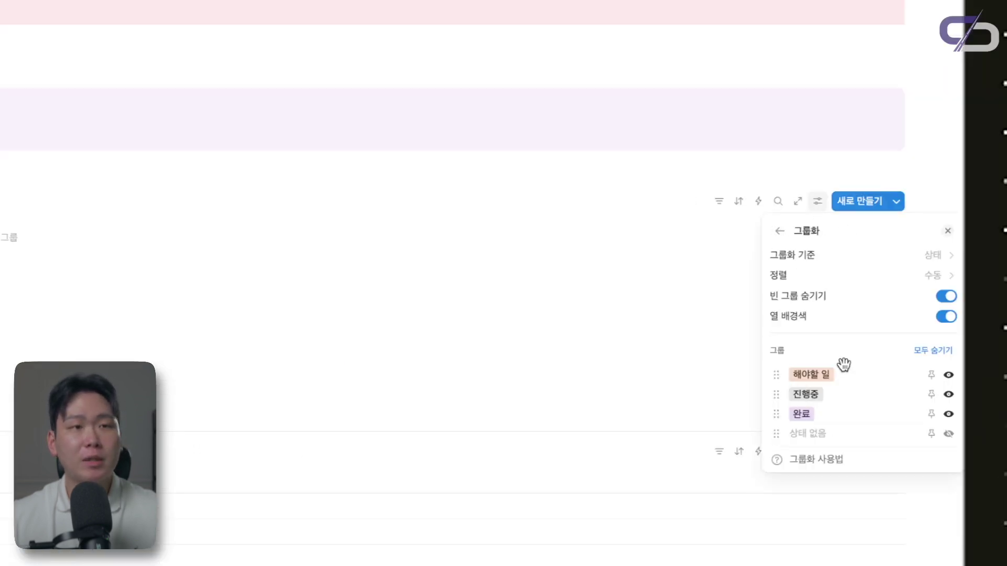
{"action": "left_click", "coordinate": [942, 255]}
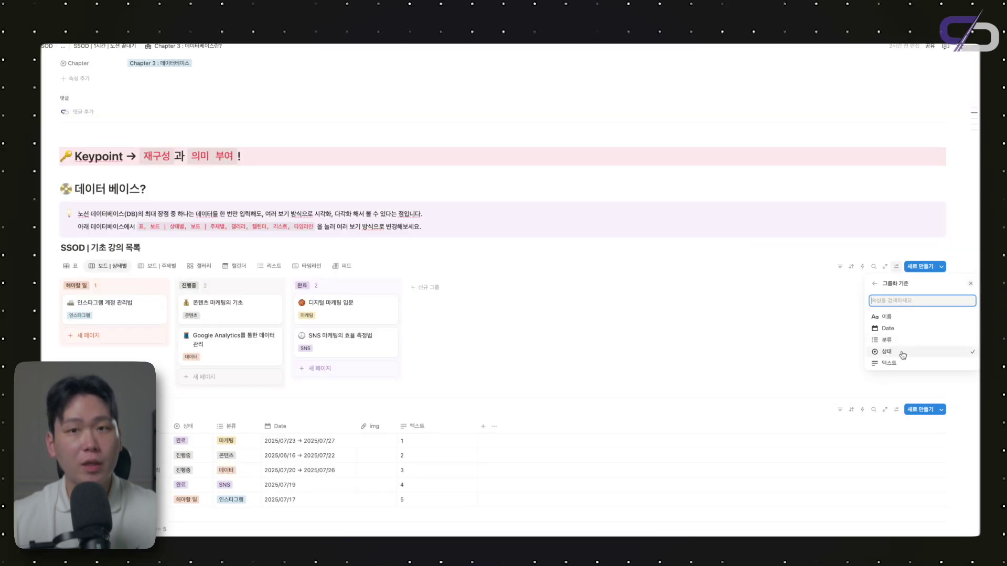
{"action": "left_click", "coordinate": [123, 292]}
{"action": "left_click", "coordinate": [159, 267]}
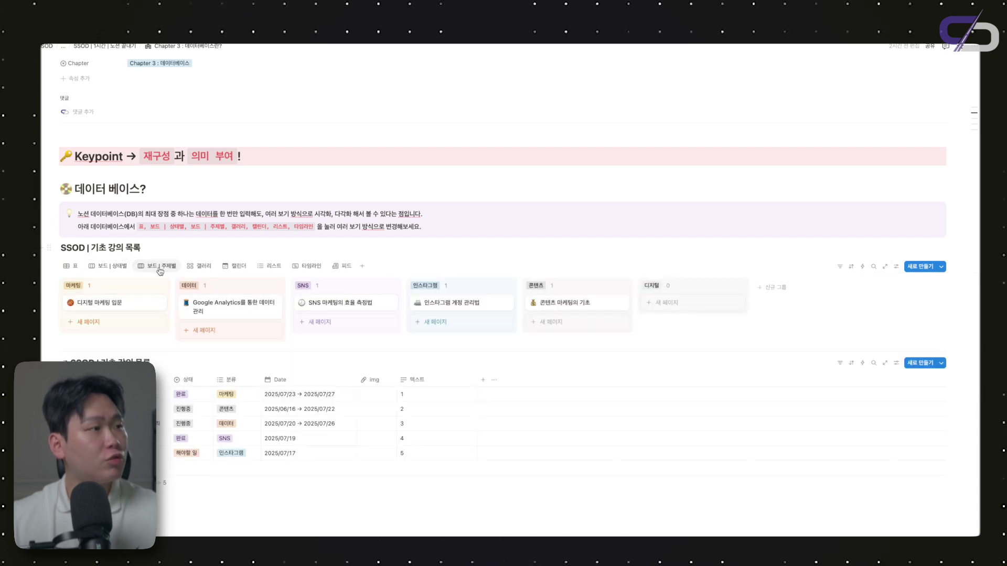
{"action": "left_click", "coordinate": [897, 266]}
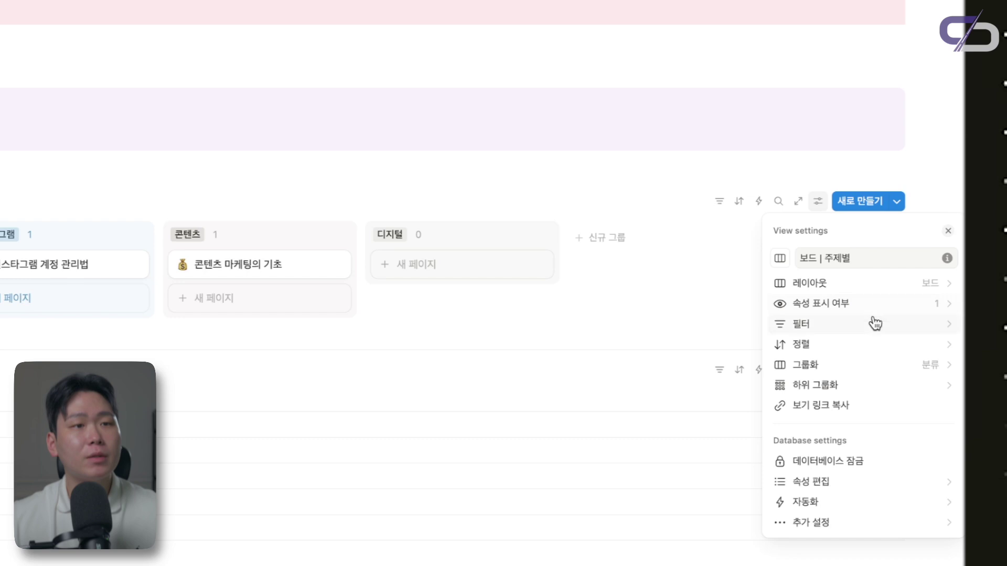
{"action": "left_click", "coordinate": [845, 366]}
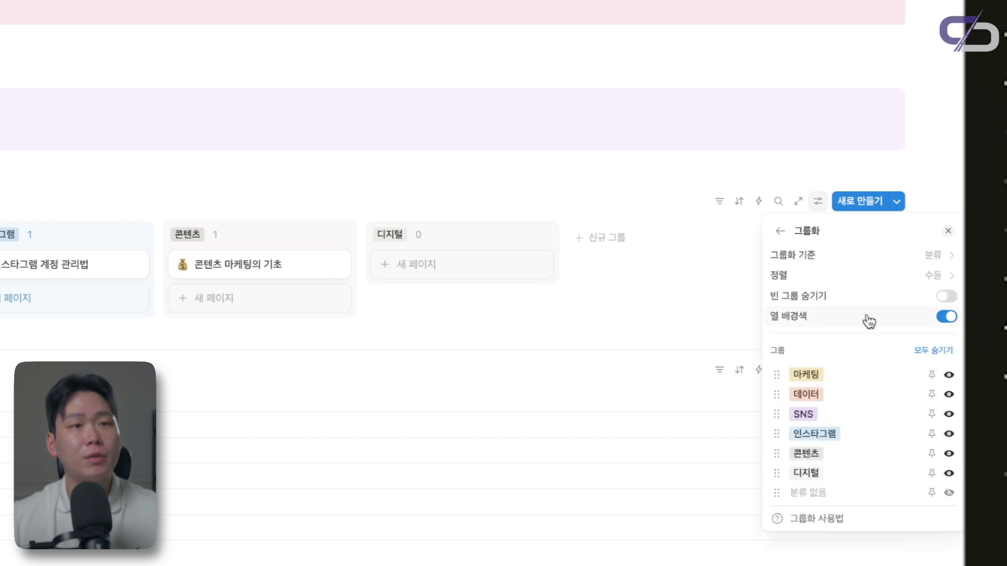
{"action": "left_click", "coordinate": [935, 263]}
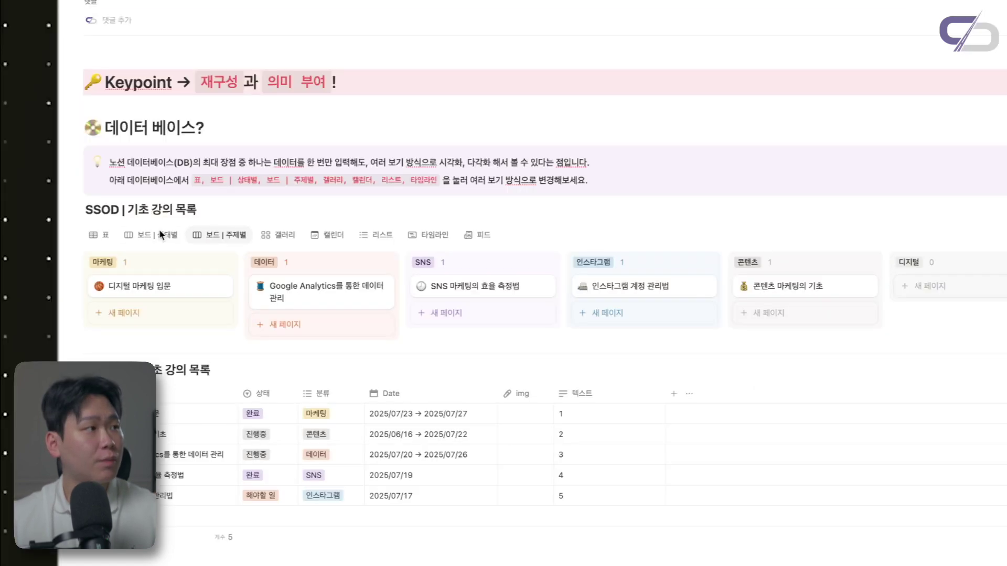
Show the Date property on the 보드 | 상태별 cards
{"action": "left_click", "coordinate": [157, 235]}
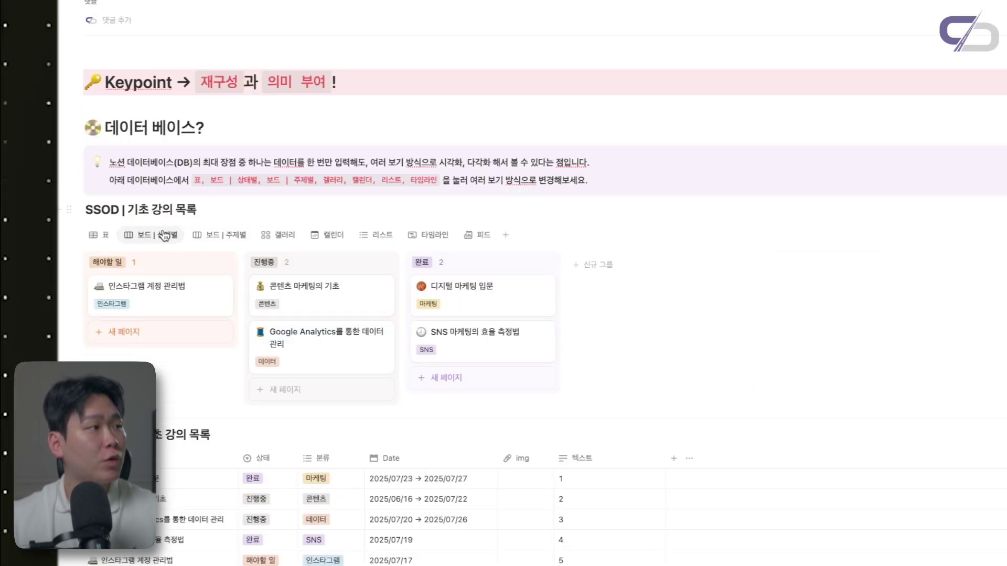
{"action": "left_click", "coordinate": [896, 266]}
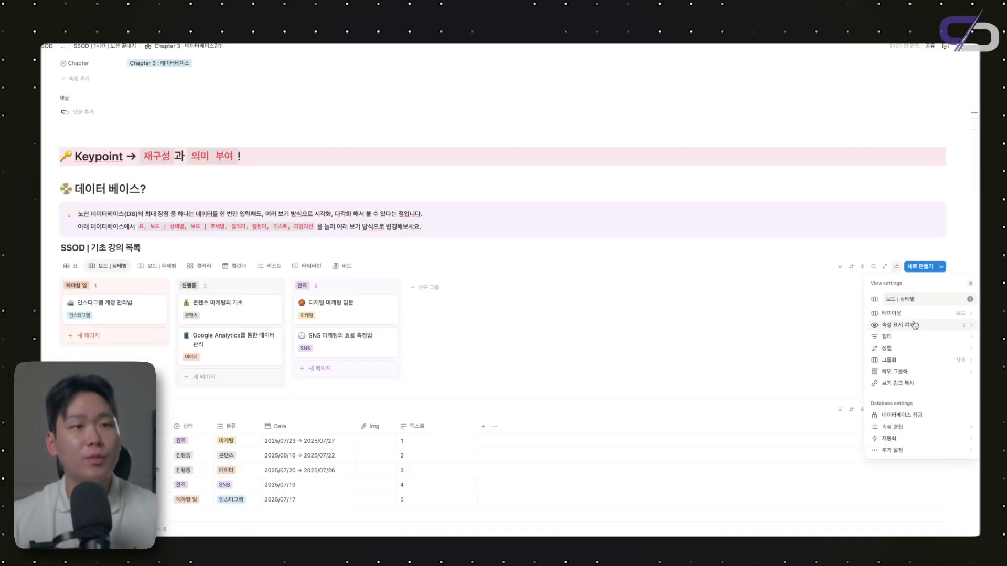
{"action": "left_click", "coordinate": [913, 327]}
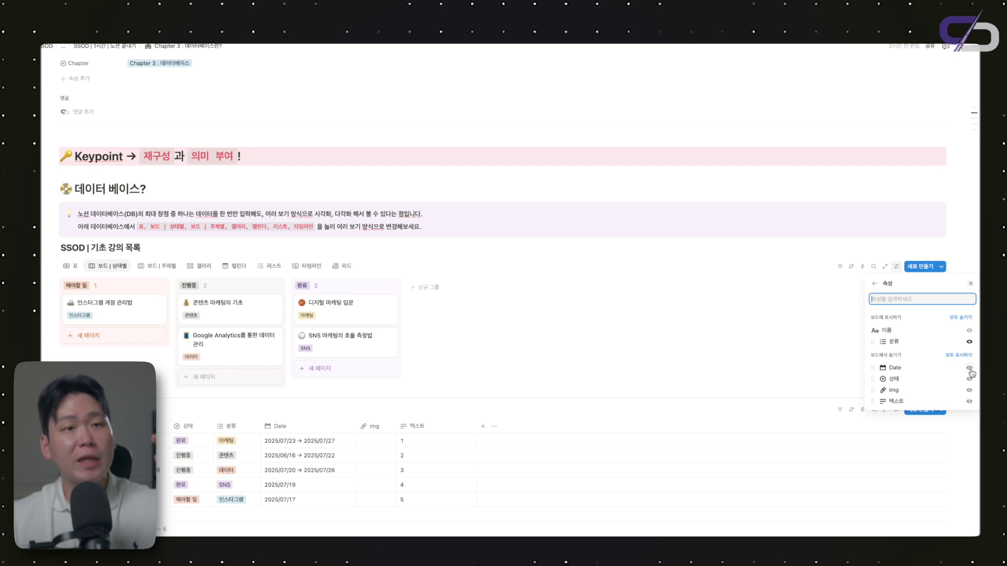
{"action": "left_click", "coordinate": [969, 369]}
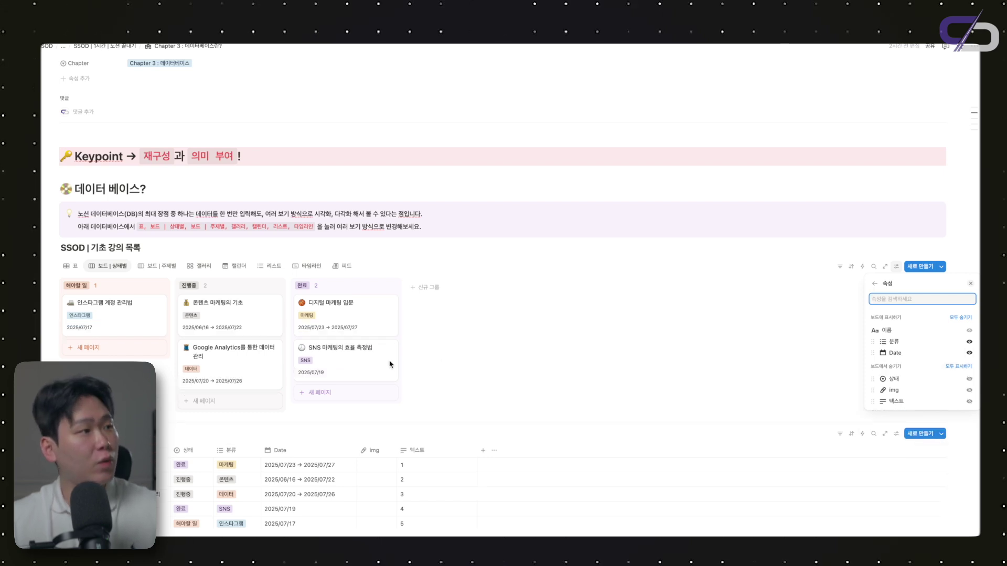
{"action": "left_click", "coordinate": [159, 267]}
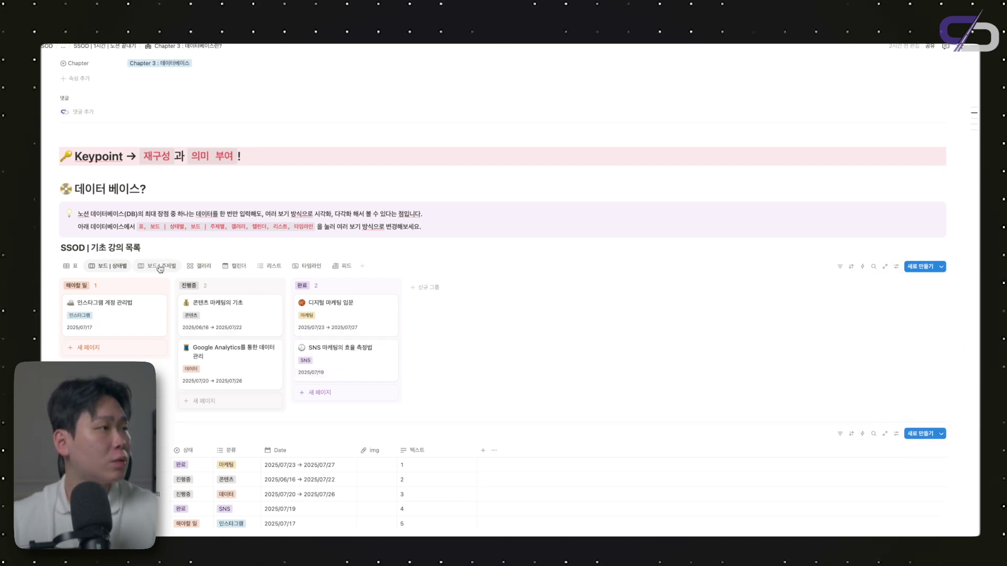
On 보드 | 주제별 cards, show 상태 and Date, with Date placed above 상태
{"action": "left_click", "coordinate": [158, 269]}
{"action": "left_click", "coordinate": [896, 266]}
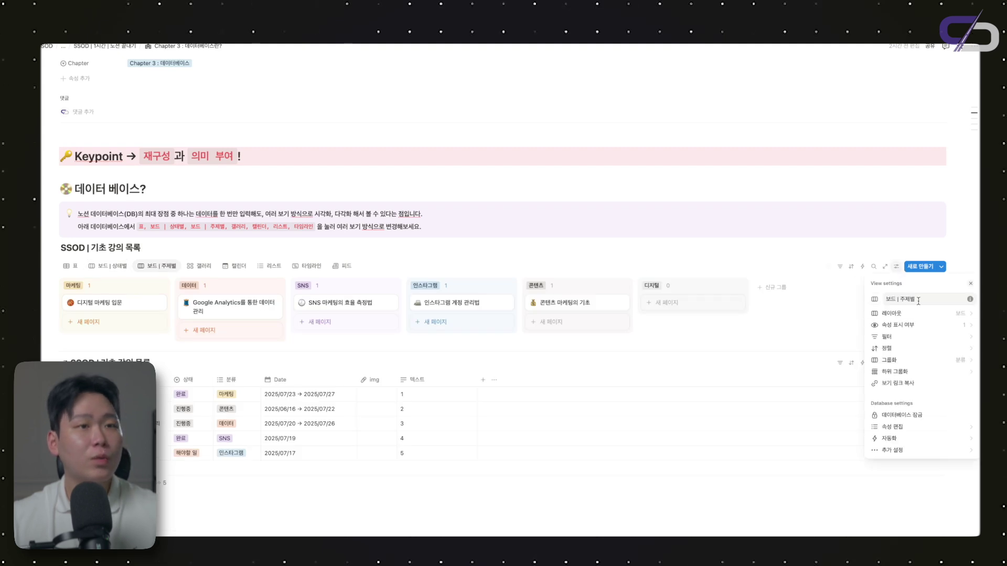
{"action": "left_click", "coordinate": [907, 328]}
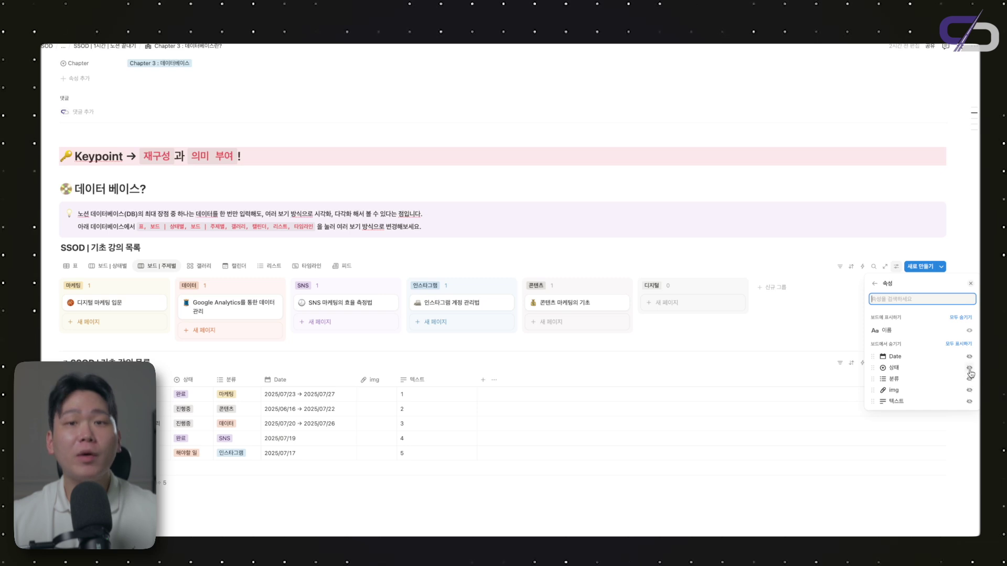
{"action": "left_click", "coordinate": [969, 368]}
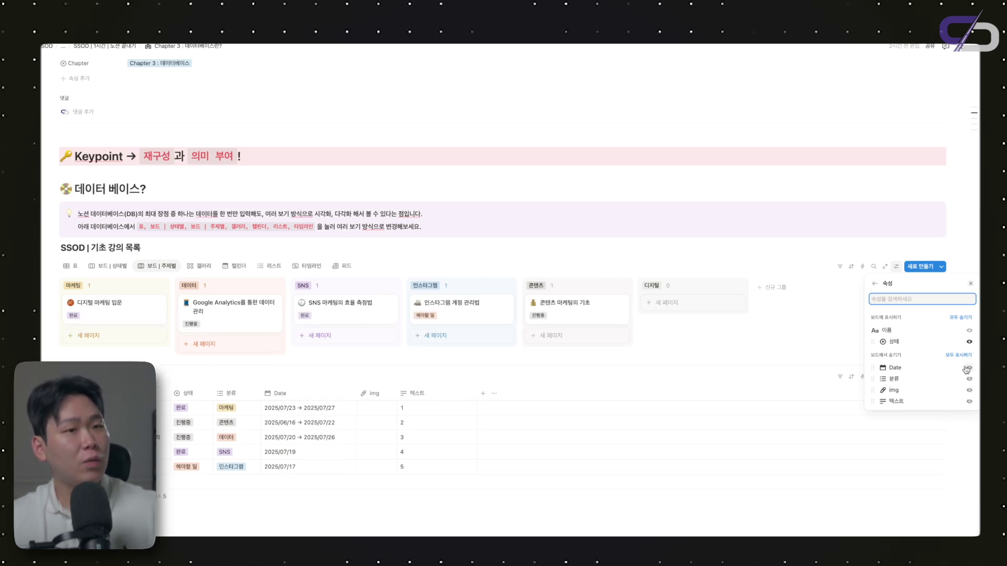
{"action": "left_click", "coordinate": [970, 368]}
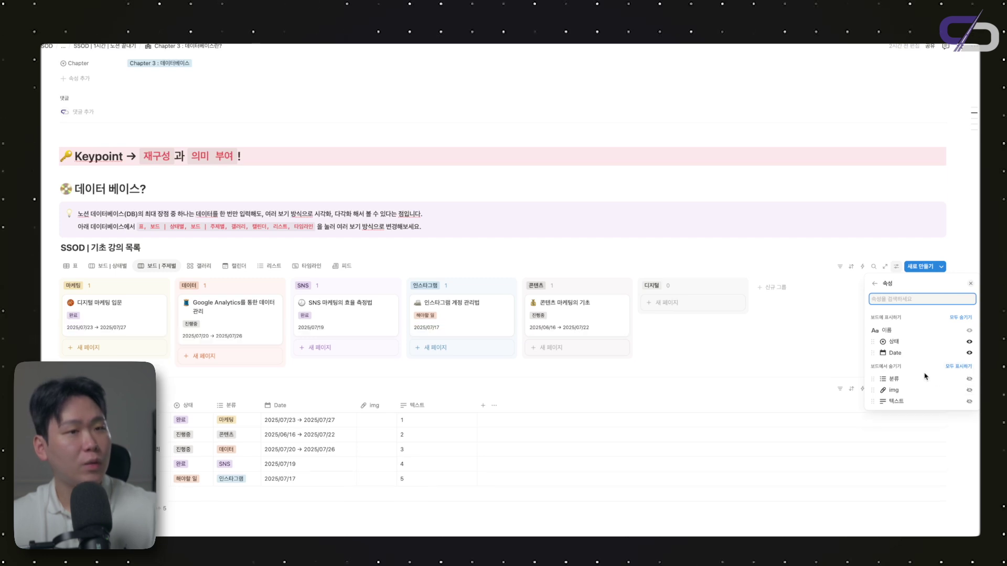
{"action": "left_click_drag", "start_coordinate": [897, 358], "coordinate": [896, 346]}
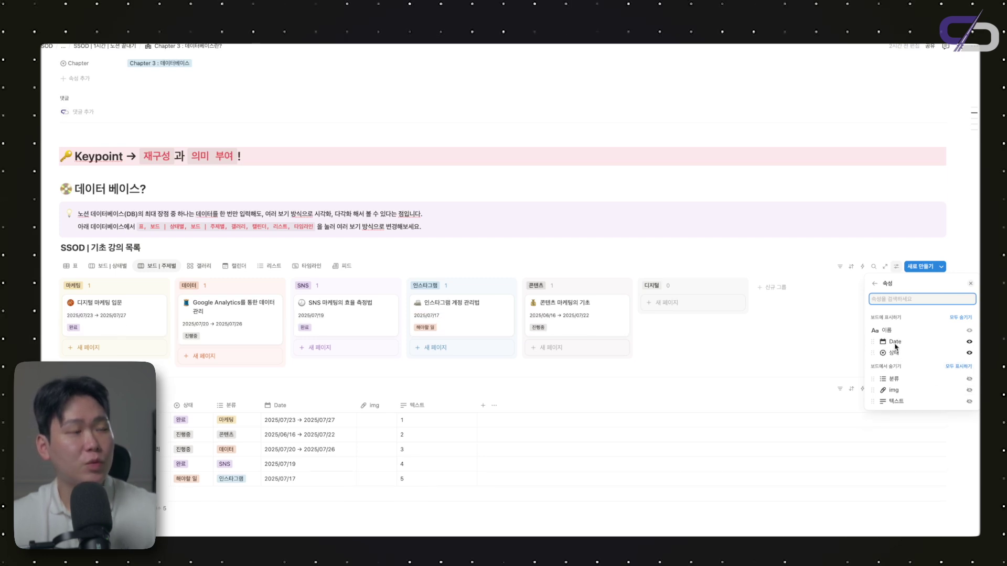
{"action": "left_click", "coordinate": [394, 329]}
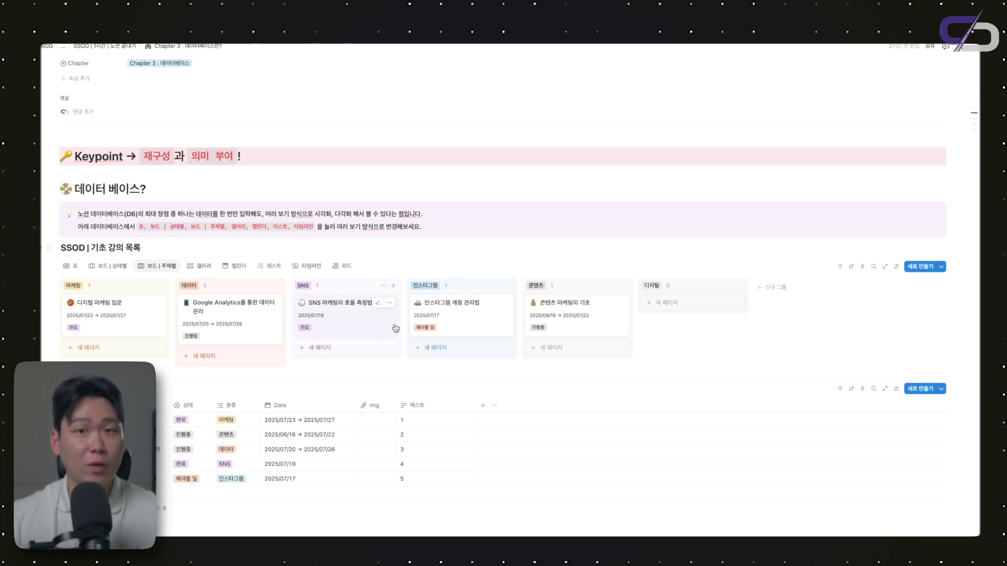
Make the 상태 tag visible on the 갤러리 view's cards
{"action": "left_click", "coordinate": [200, 266]}
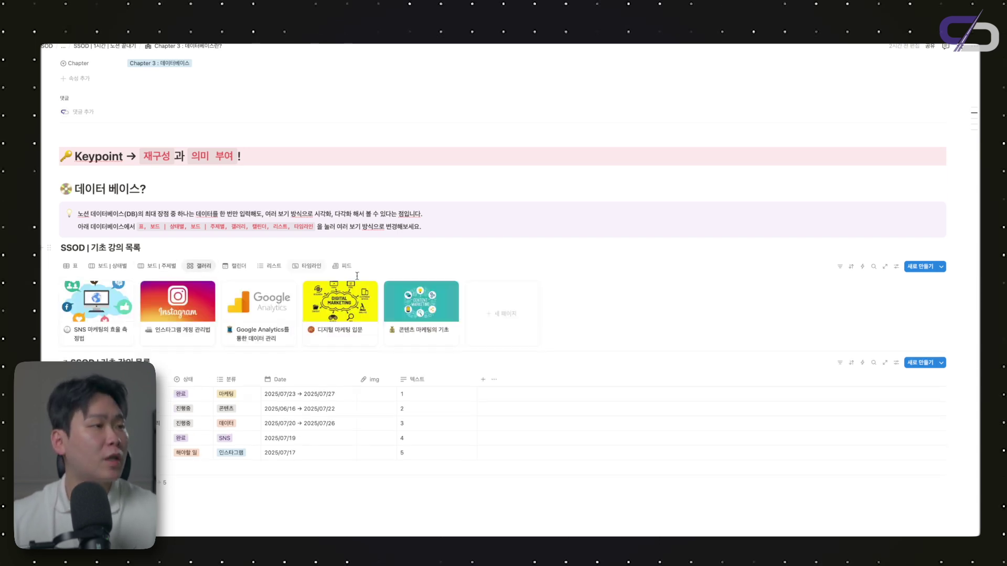
{"action": "left_click", "coordinate": [896, 266]}
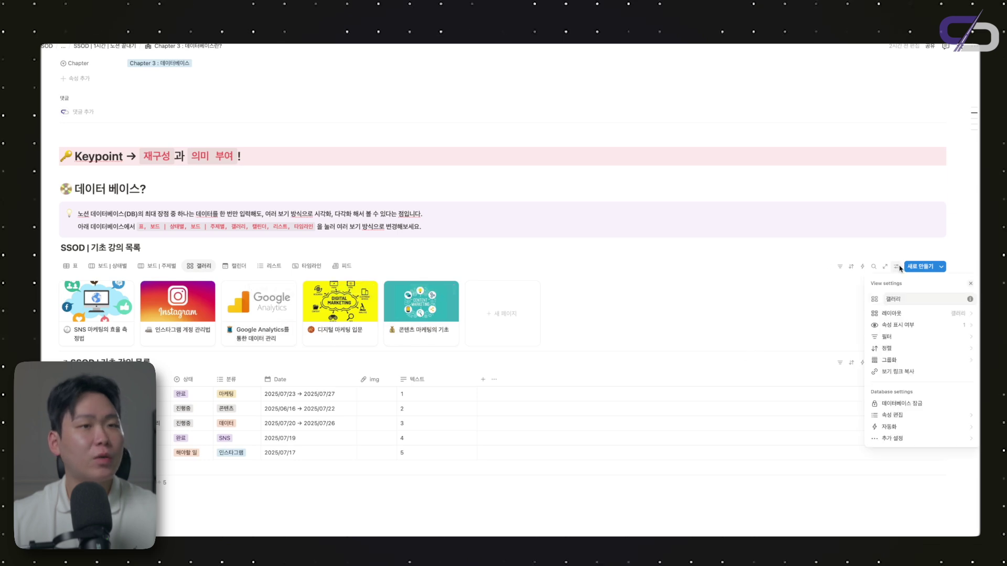
{"action": "left_click", "coordinate": [925, 326]}
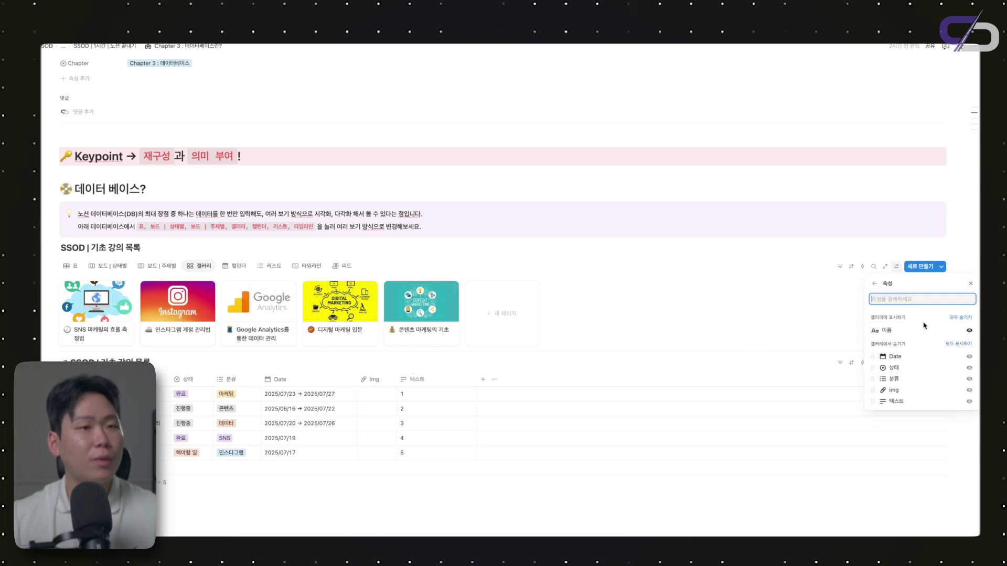
{"action": "left_click", "coordinate": [969, 368]}
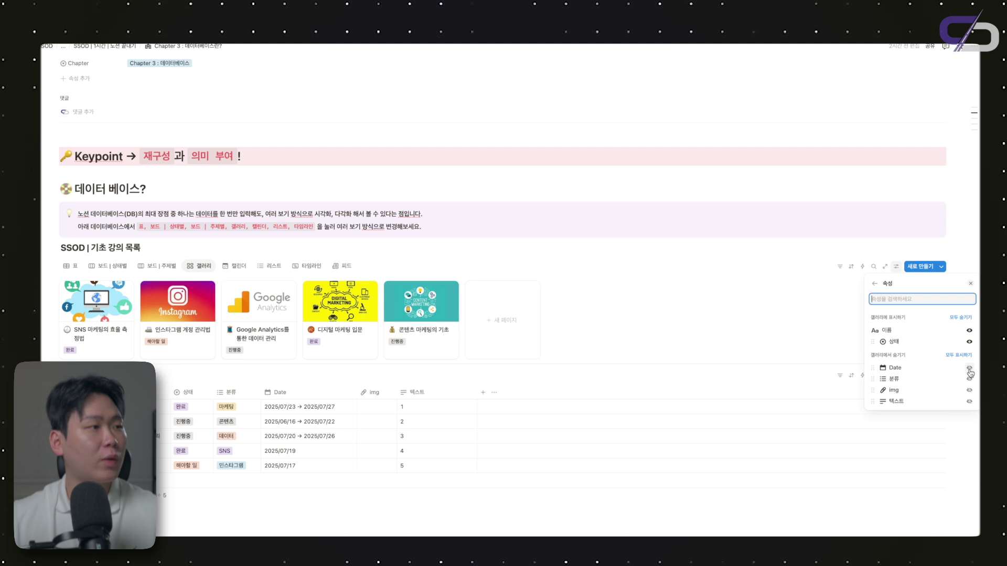
{"action": "left_click", "coordinate": [680, 324]}
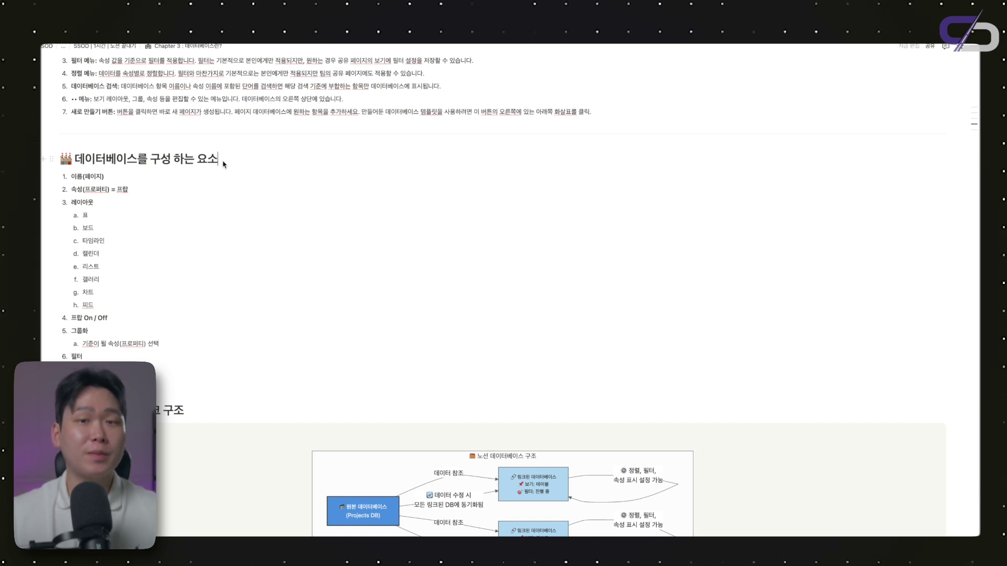
{"action": "key", "text": "Down"}
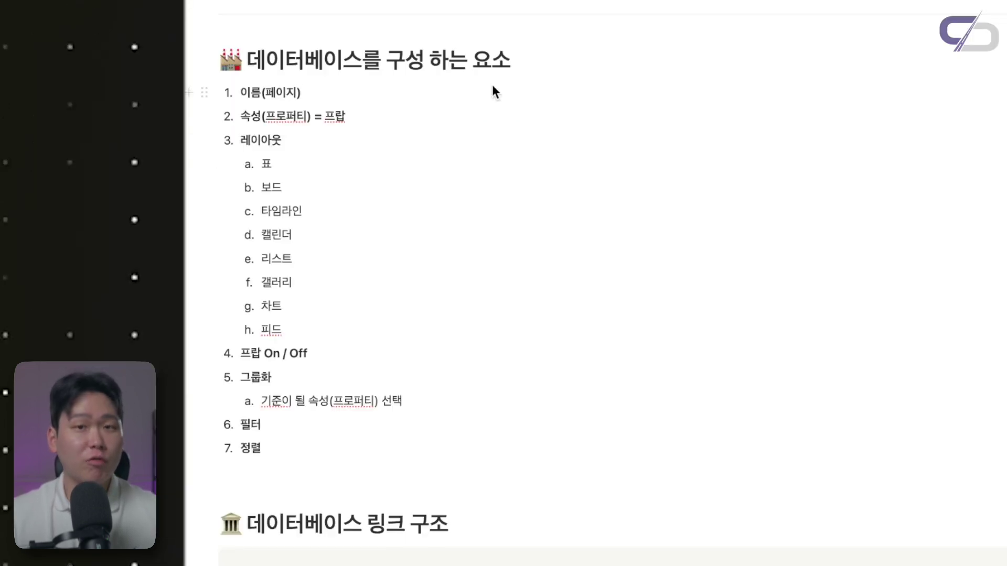
{"action": "key", "text": "Down"}
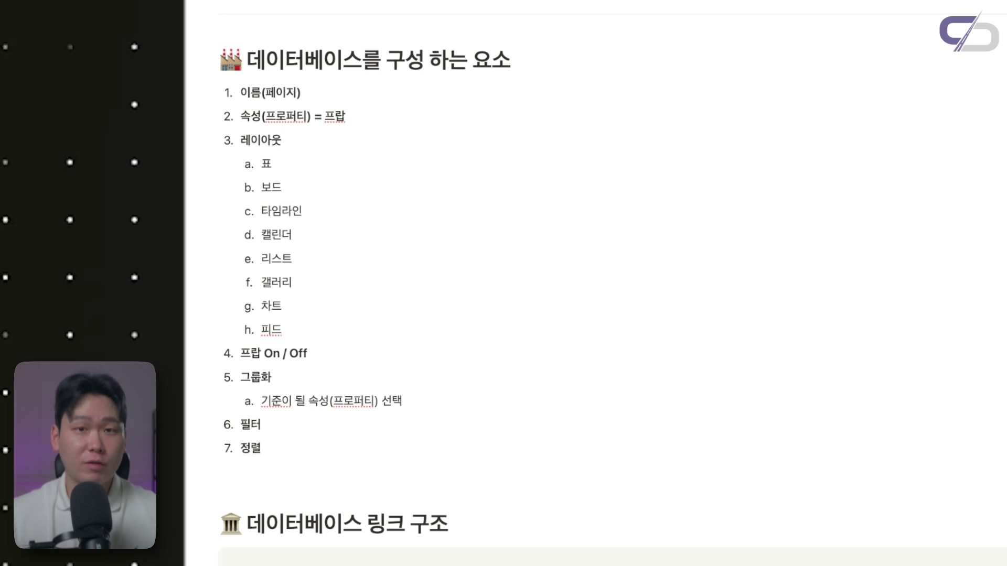
{"action": "left_click", "coordinate": [393, 353]}
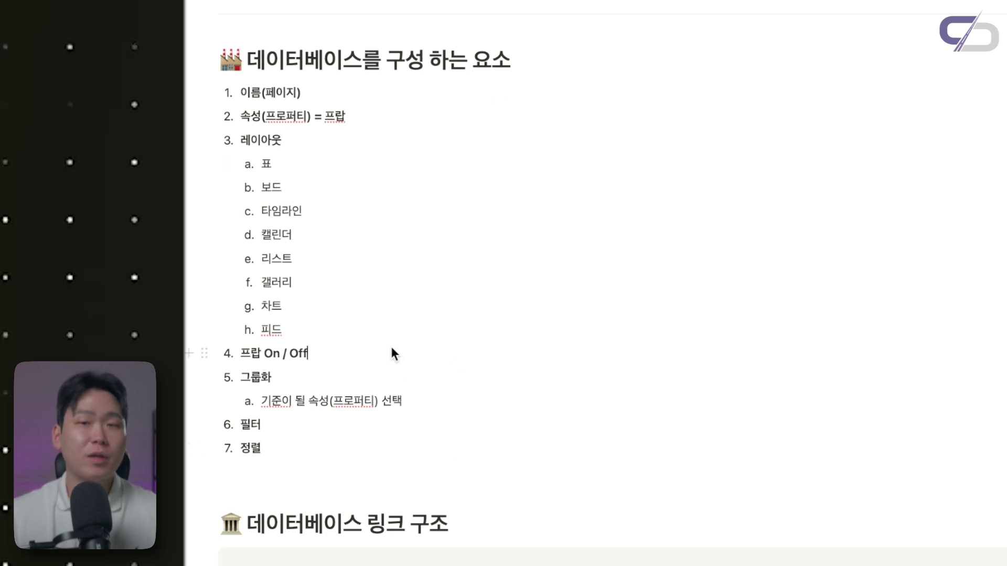
{"action": "left_click", "coordinate": [347, 382]}
{"action": "left_click", "coordinate": [318, 424]}
{"action": "left_click", "coordinate": [308, 448]}
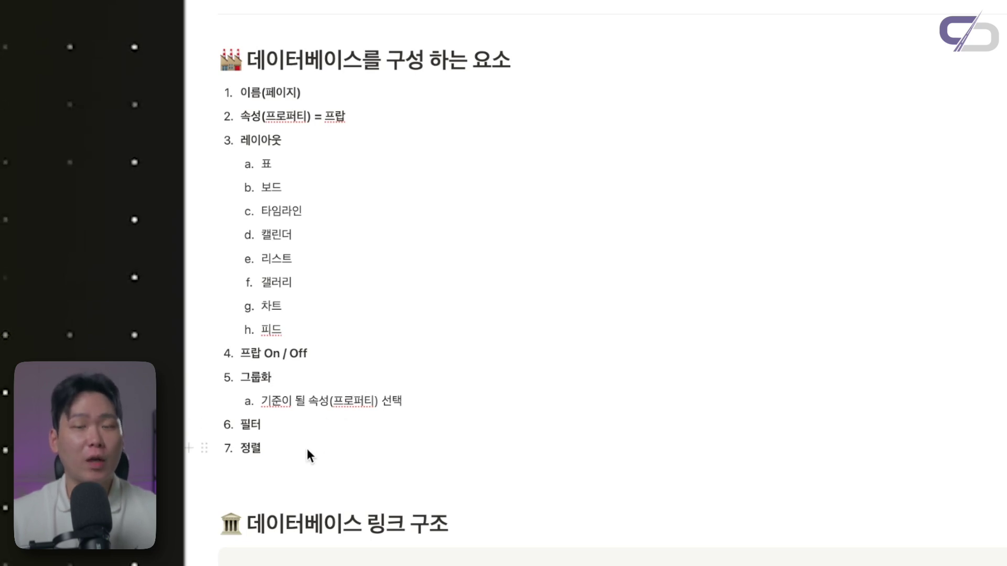
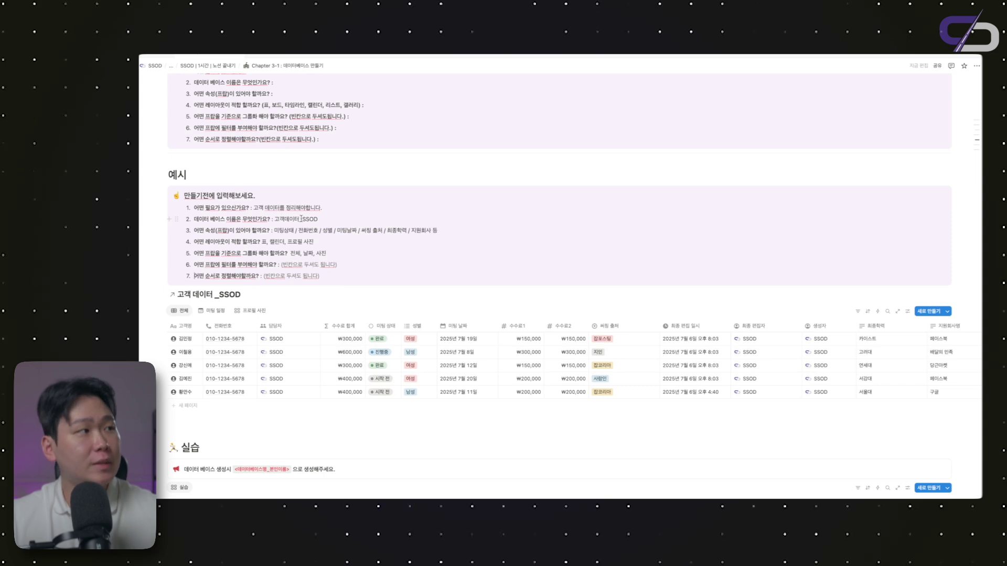
Browse the customer database's meeting calendar and profile photo gallery, then return to the table
{"action": "scroll", "coordinate": [342, 231], "scroll_direction": "down", "scroll_amount": 1}
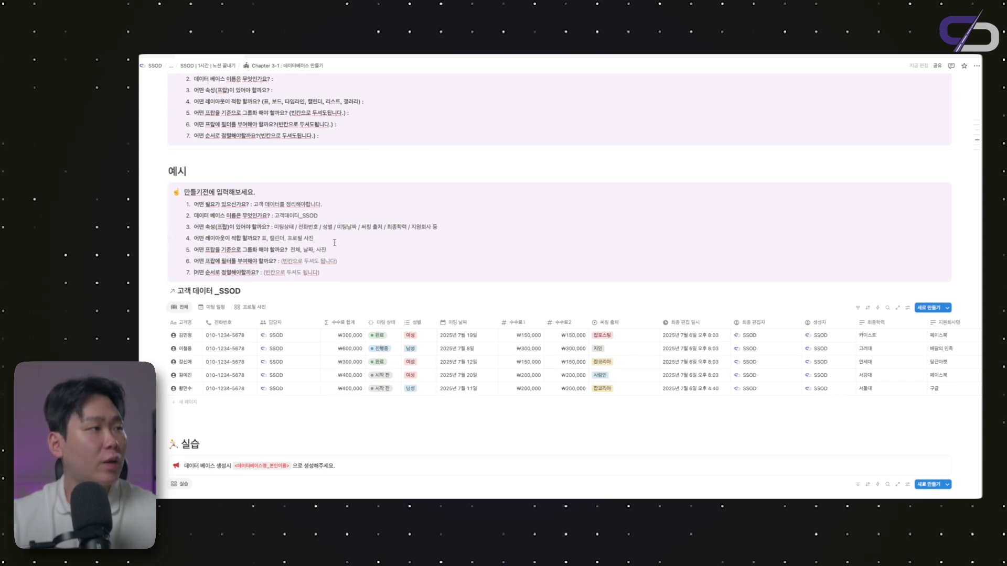
{"action": "scroll", "coordinate": [310, 231], "scroll_direction": "down", "scroll_amount": 1}
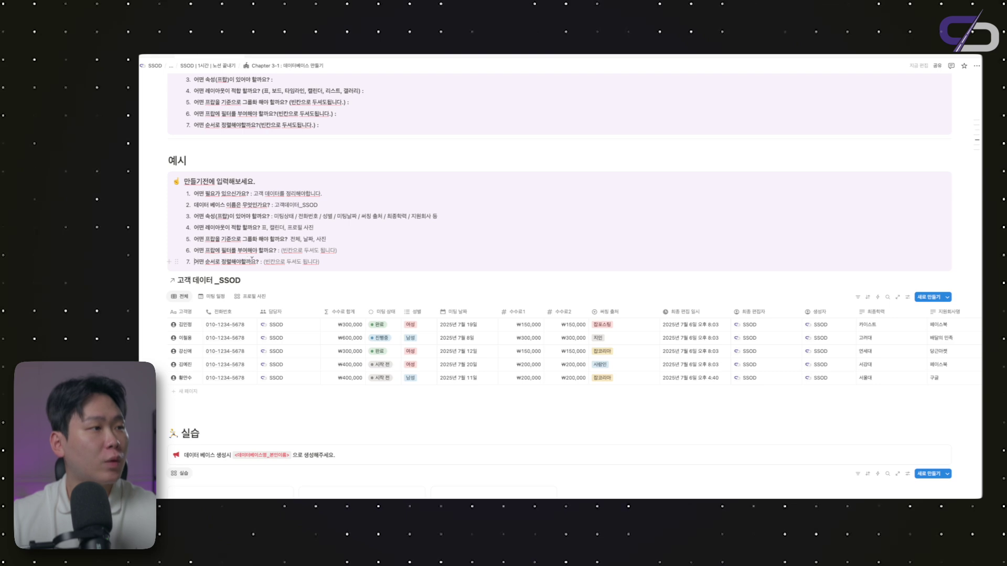
{"action": "scroll", "coordinate": [252, 261], "scroll_direction": "down", "scroll_amount": 3}
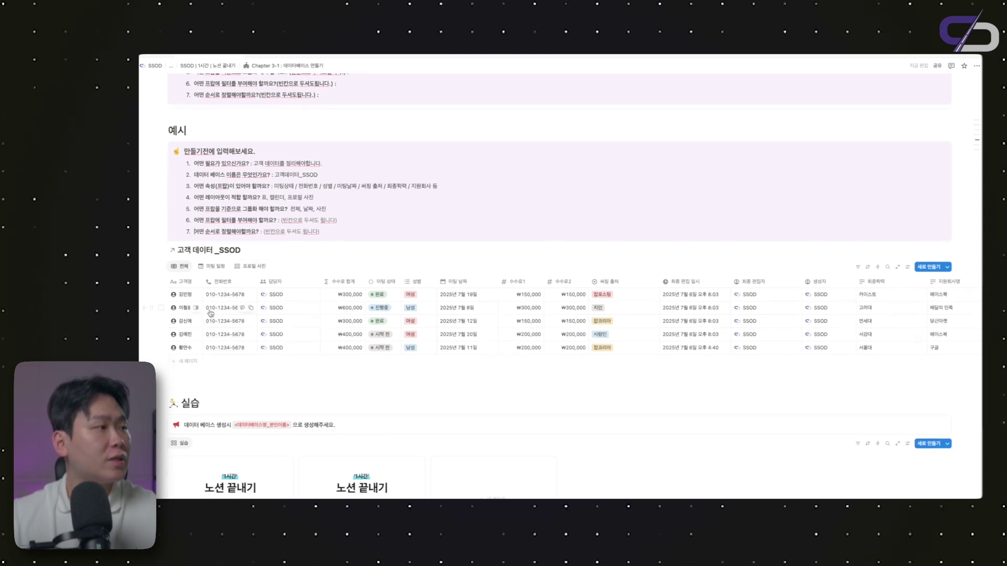
{"action": "scroll", "coordinate": [240, 309], "scroll_direction": "down", "scroll_amount": 1}
{"action": "scroll", "coordinate": [294, 311], "scroll_direction": "right", "scroll_amount": 5}
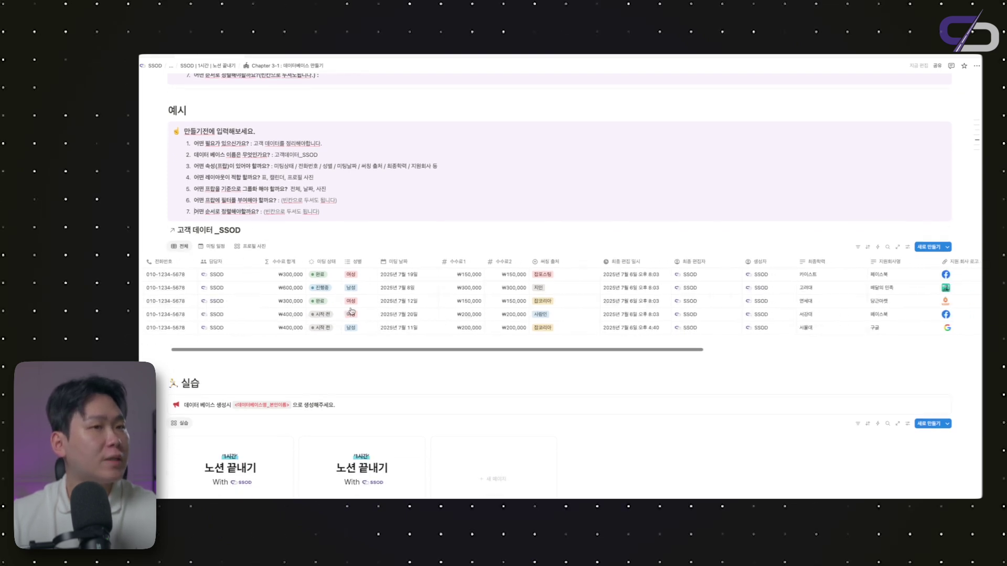
{"action": "scroll", "coordinate": [351, 311], "scroll_direction": "right", "scroll_amount": 6}
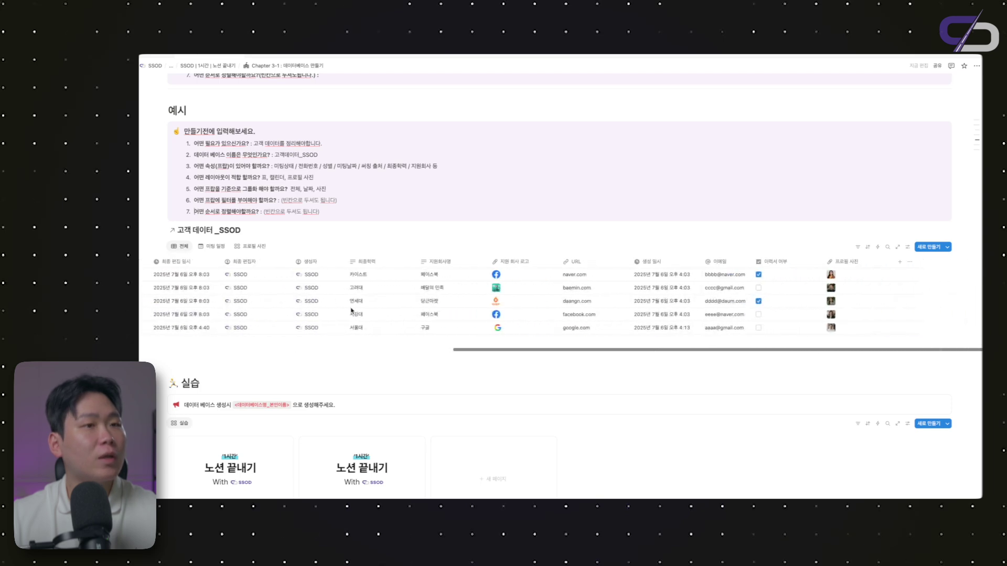
{"action": "scroll", "coordinate": [351, 311], "scroll_direction": "left", "scroll_amount": 10}
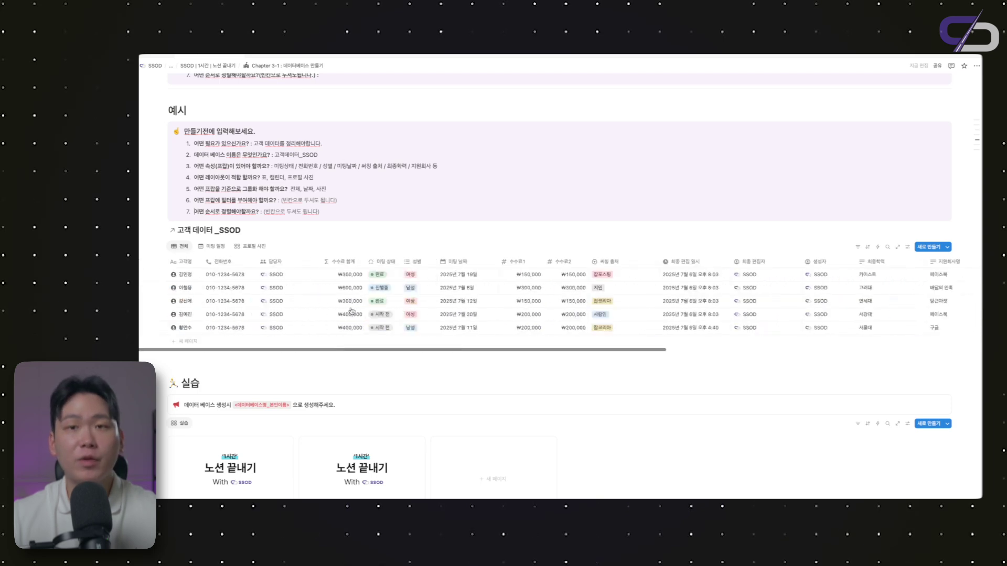
{"action": "left_click", "coordinate": [214, 246]}
{"action": "scroll", "coordinate": [388, 286], "scroll_direction": "down", "scroll_amount": 3}
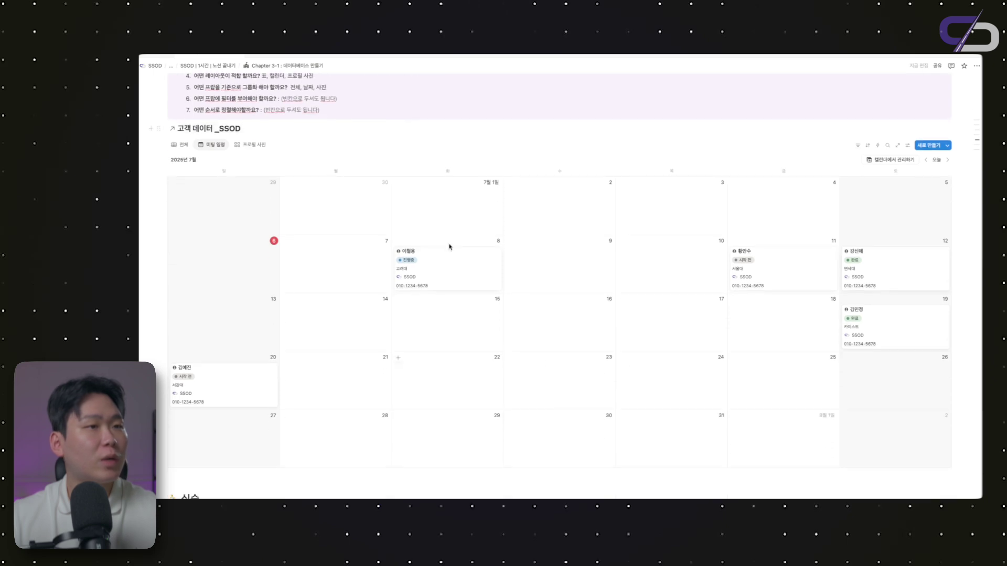
{"action": "scroll", "coordinate": [840, 189], "scroll_direction": "up", "scroll_amount": 1}
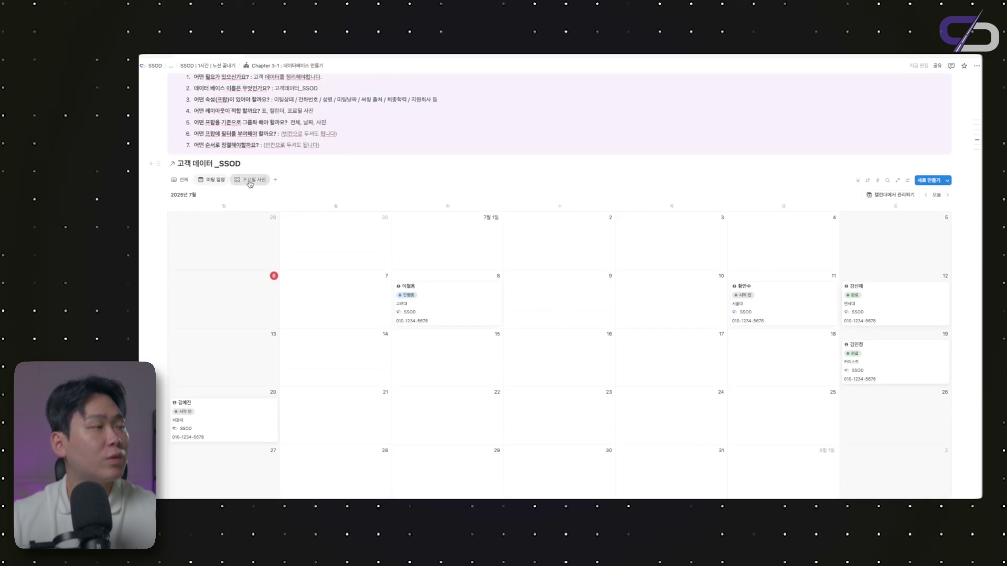
{"action": "left_click", "coordinate": [250, 179]}
{"action": "scroll", "coordinate": [348, 258], "scroll_direction": "up", "scroll_amount": 1}
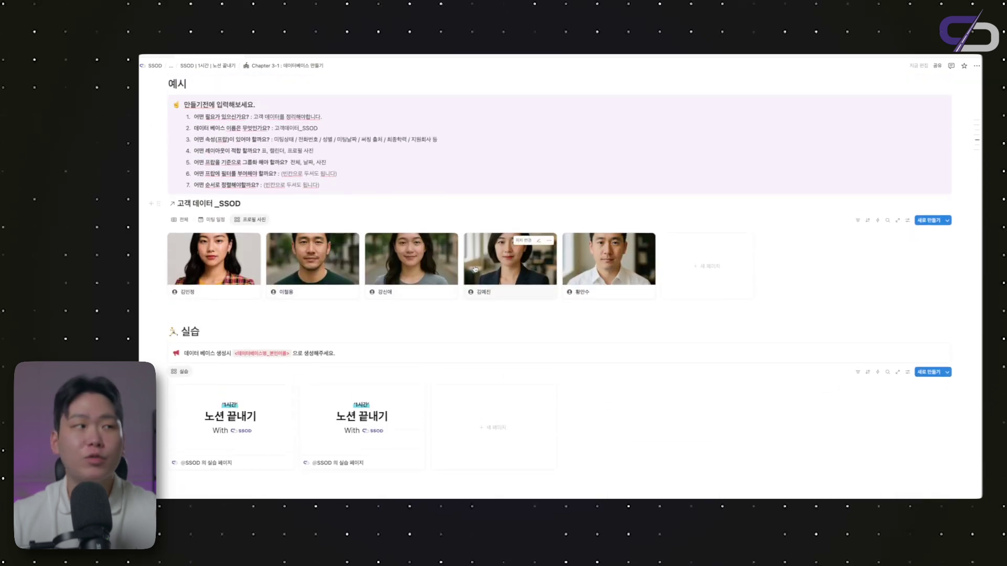
{"action": "left_click", "coordinate": [206, 220]}
{"action": "left_click", "coordinate": [190, 220]}
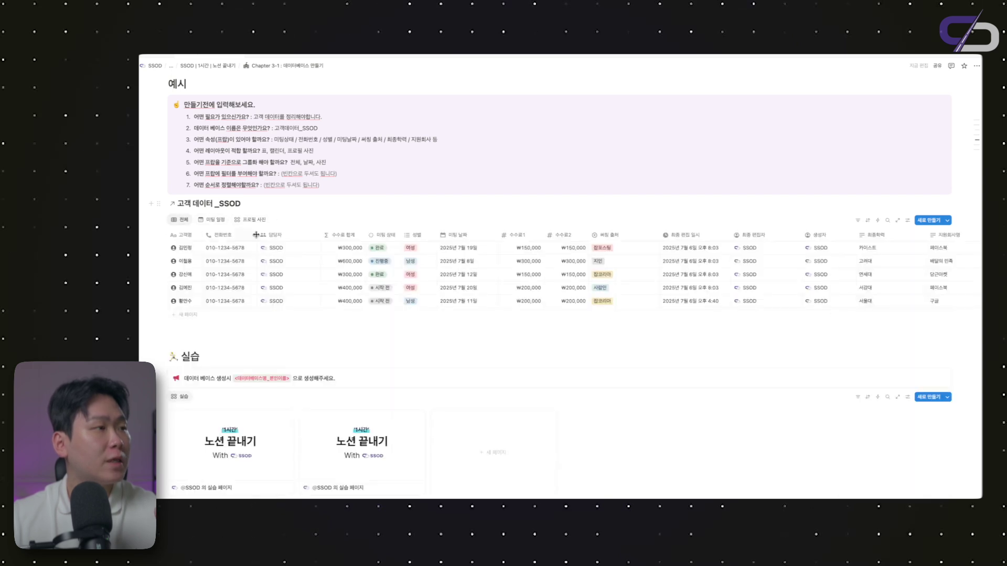
{"action": "scroll", "coordinate": [430, 304], "scroll_direction": "down", "scroll_amount": 1}
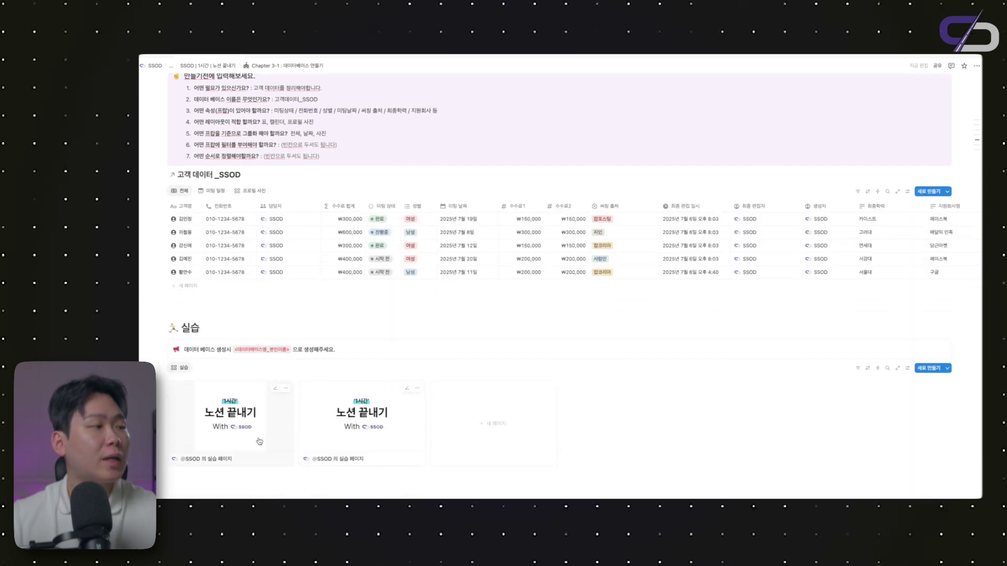
Preview the second practice page, close it, and scroll to the Chapter 3-2 filter lesson
{"action": "left_click", "coordinate": [367, 437]}
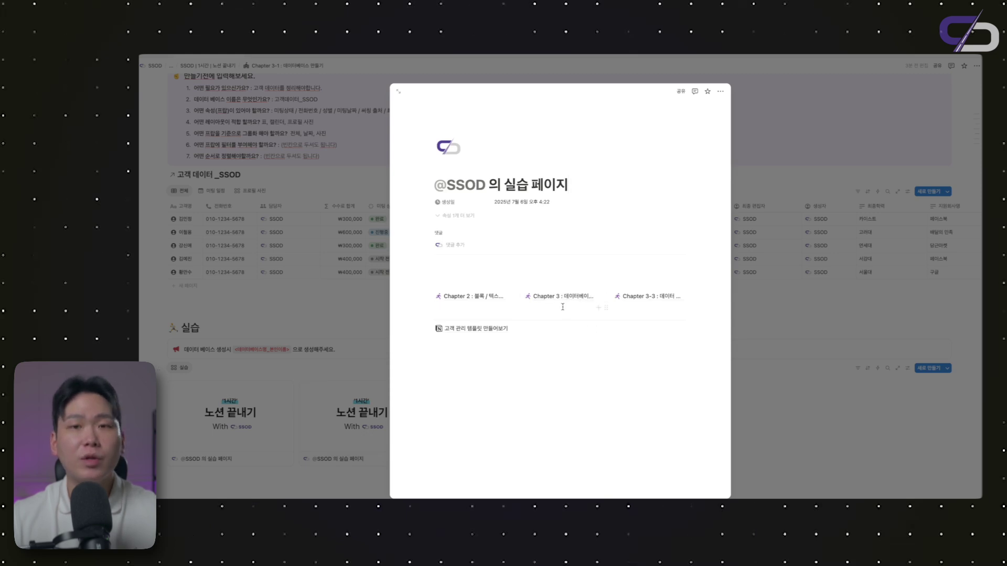
{"action": "key", "text": "Escape"}
{"action": "scroll", "coordinate": [487, 288], "scroll_direction": "up", "scroll_amount": 2}
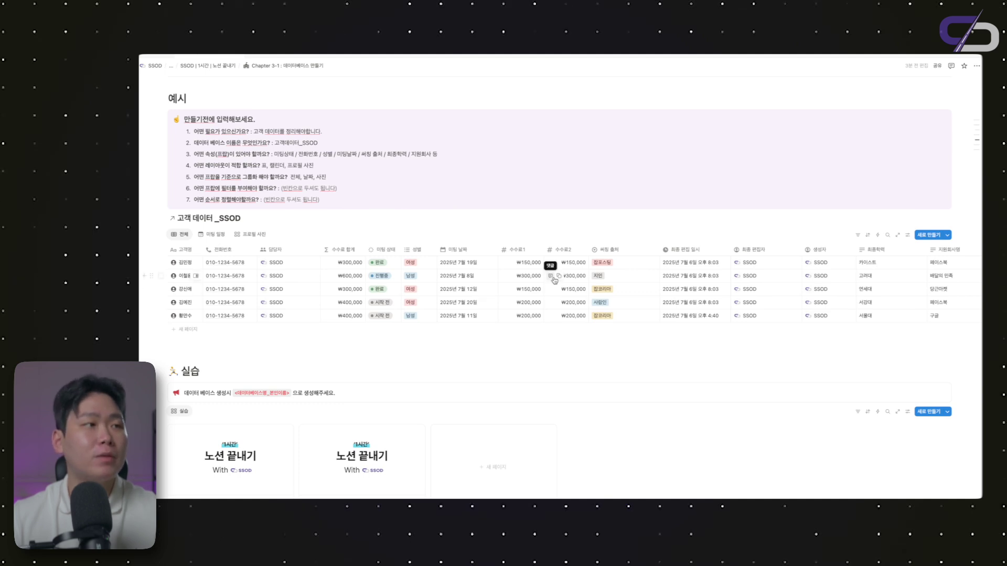
{"action": "scroll", "coordinate": [554, 281], "scroll_direction": "up", "scroll_amount": 1}
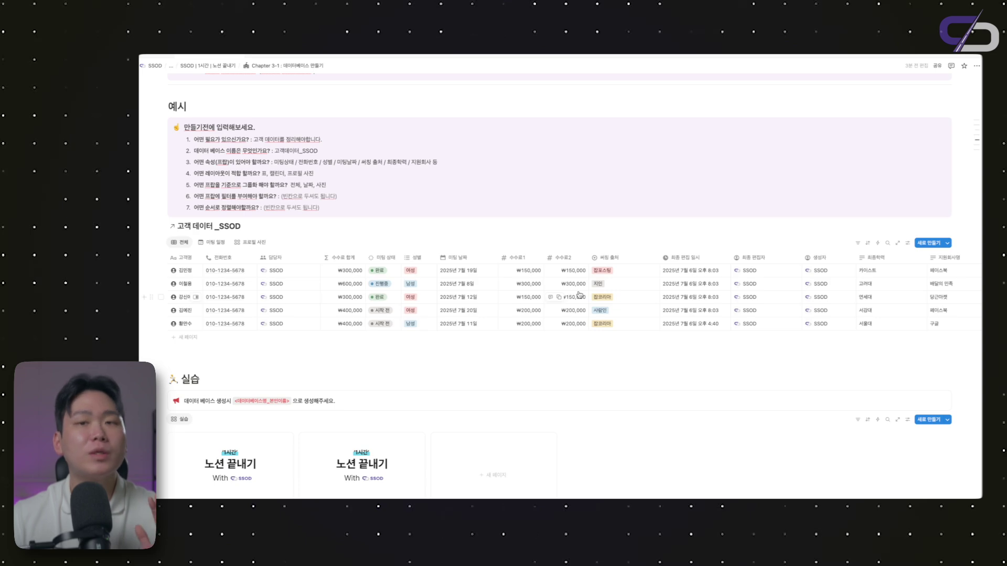
{"action": "scroll", "coordinate": [580, 295], "scroll_direction": "right", "scroll_amount": 10}
{"action": "scroll", "coordinate": [579, 295], "scroll_direction": "left", "scroll_amount": 10}
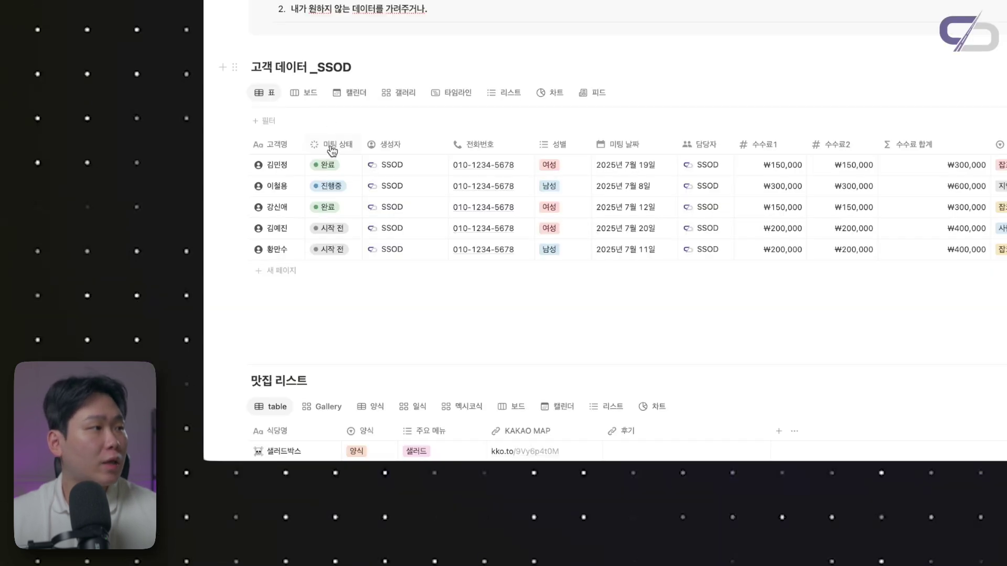
Filter the customer table to 미팅 상태 = 완료 (two records), then show the board view
{"action": "left_click", "coordinate": [332, 151]}
{"action": "left_click", "coordinate": [336, 224]}
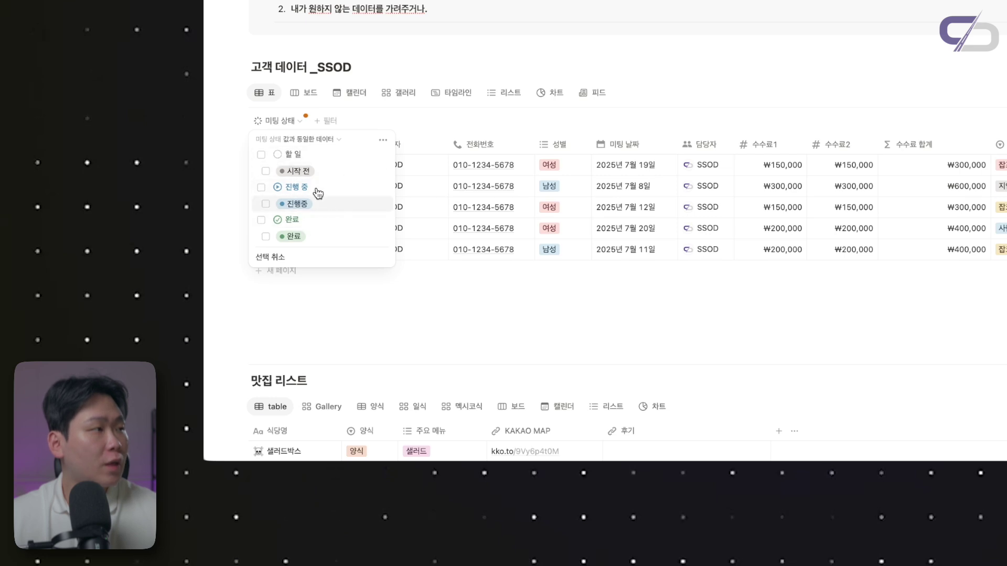
{"action": "left_click", "coordinate": [306, 139]}
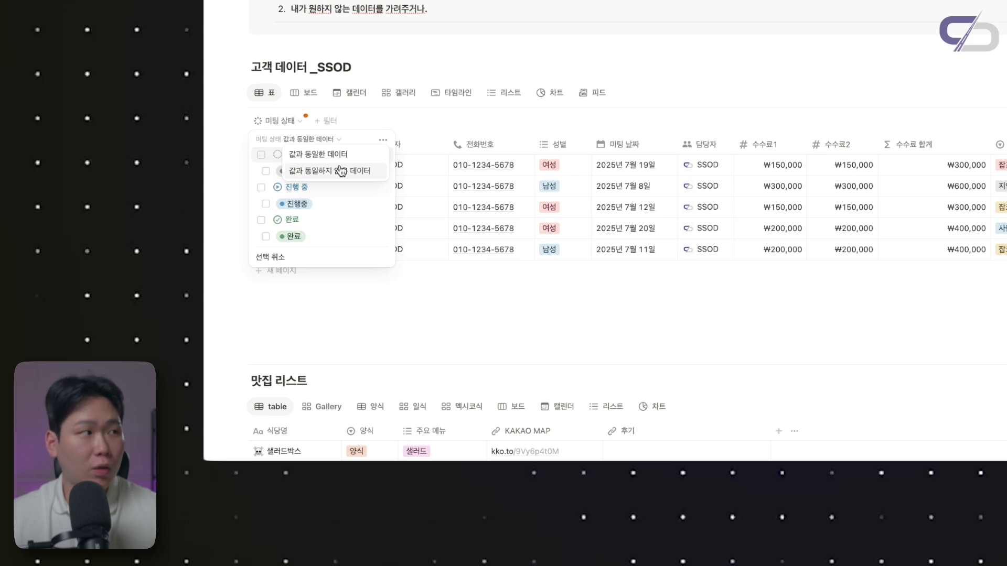
{"action": "left_click", "coordinate": [307, 155]}
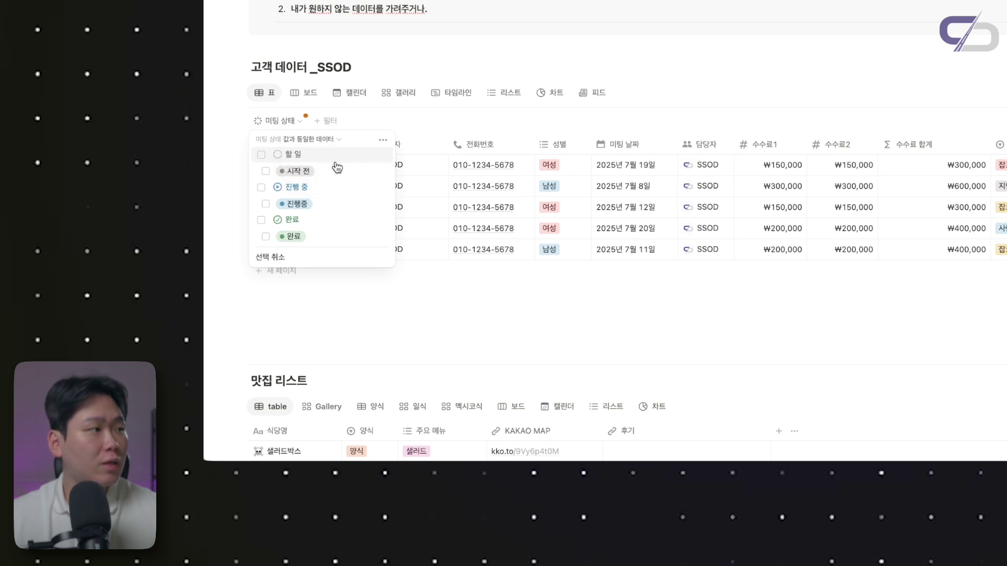
{"action": "left_click", "coordinate": [305, 219]}
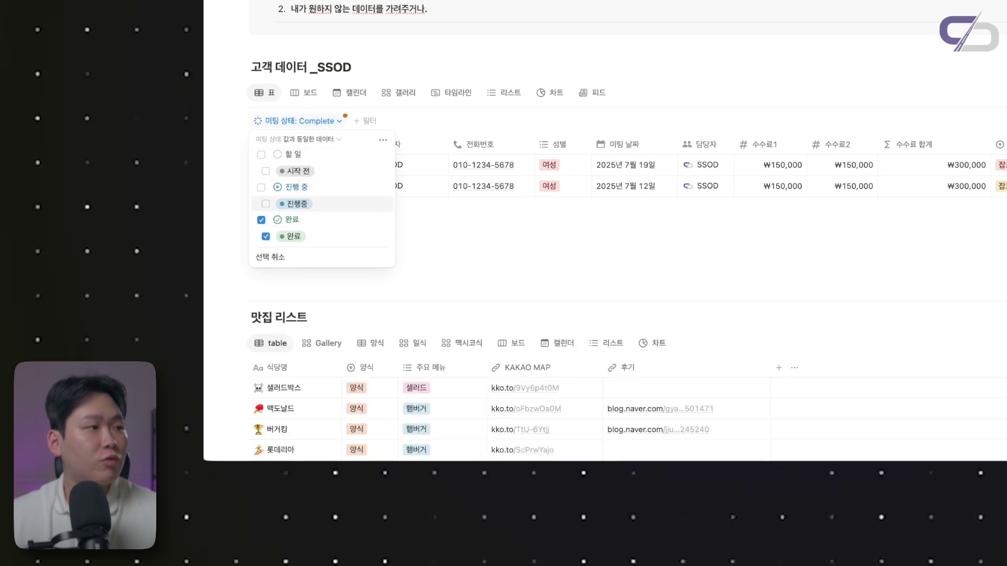
{"action": "left_click", "coordinate": [450, 177]}
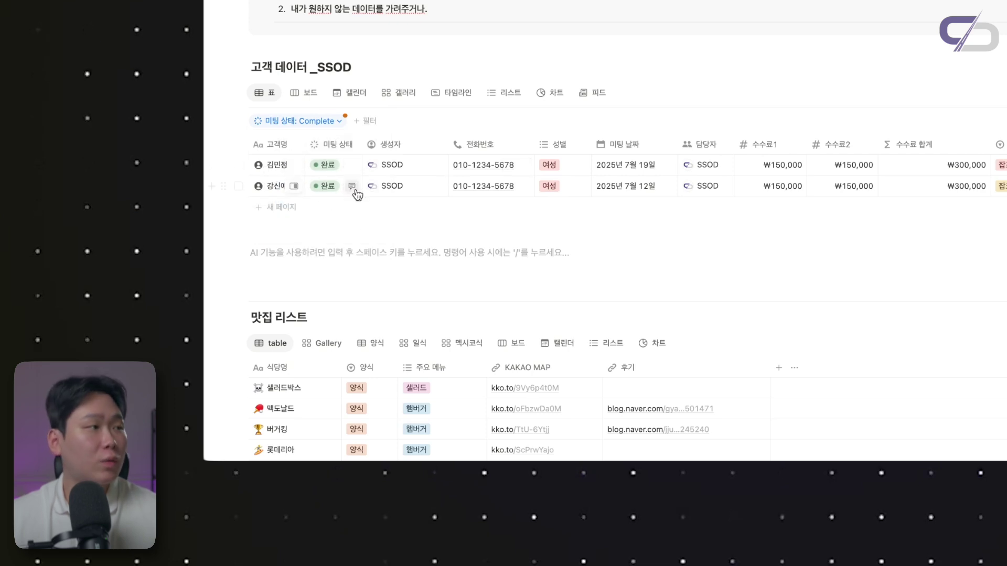
{"action": "left_click", "coordinate": [306, 93]}
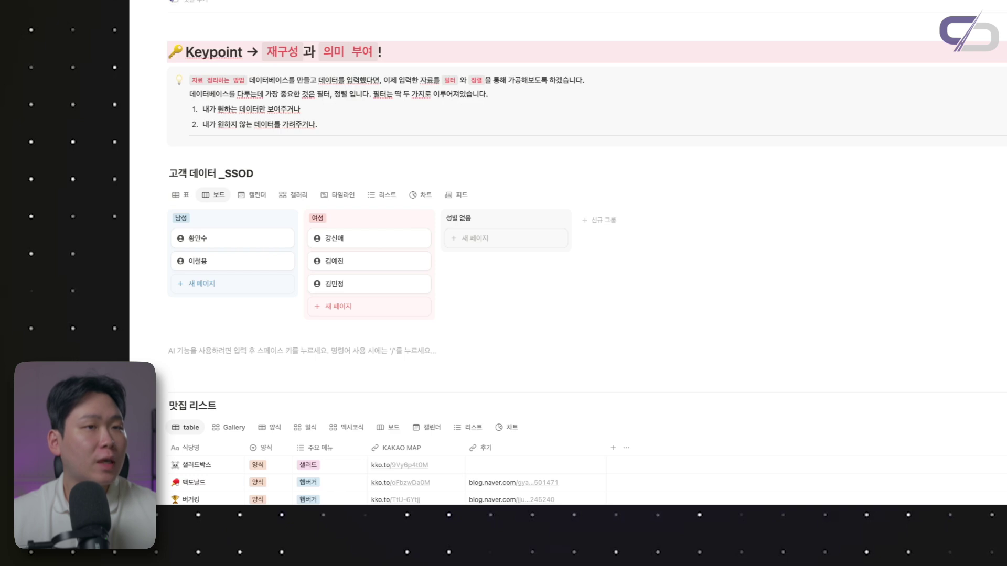
Filter the board view to show only 미팅 상태 진행 중 customers
{"action": "left_click", "coordinate": [797, 146]}
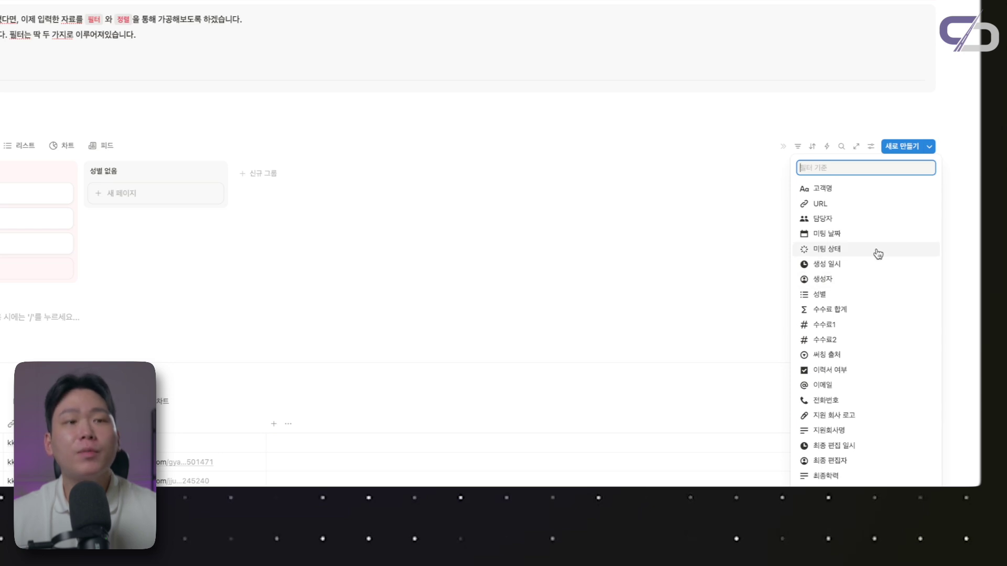
{"action": "left_click", "coordinate": [879, 255]}
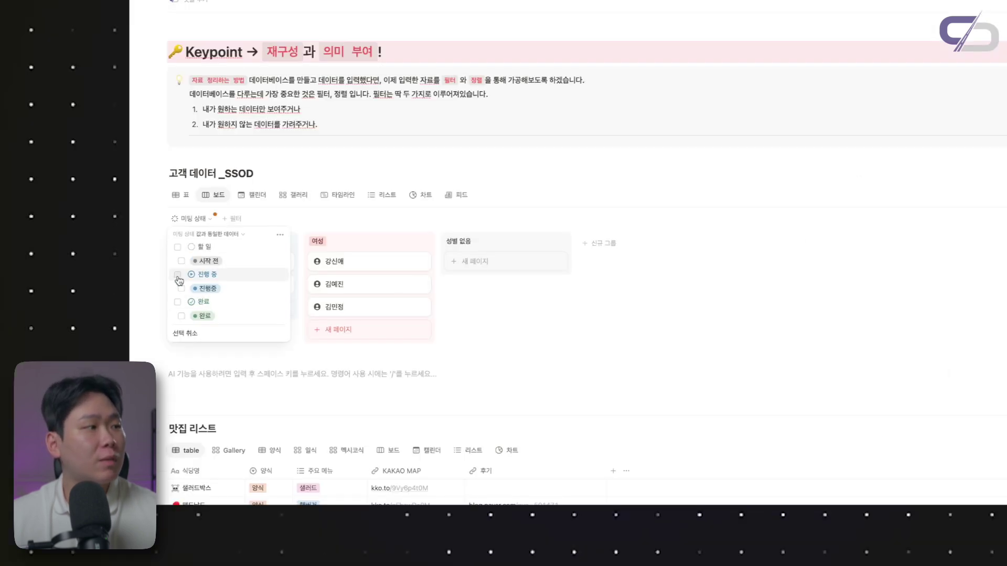
{"action": "left_click", "coordinate": [178, 275]}
{"action": "left_click", "coordinate": [733, 288]}
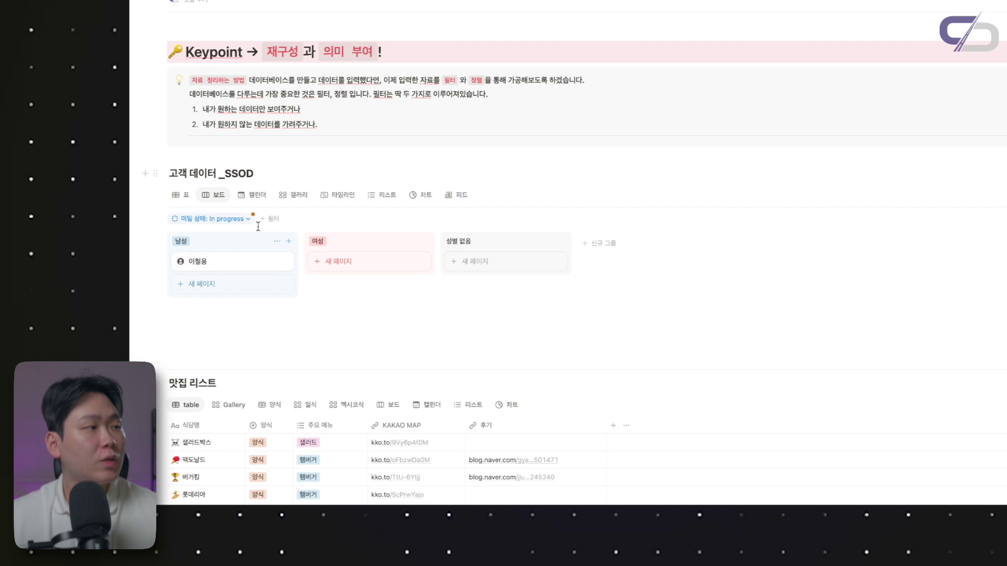
Filter the calendar view to 완료 meetings, then show the photo gallery
{"action": "left_click", "coordinate": [256, 199]}
{"action": "scroll", "coordinate": [765, 216], "scroll_direction": "down", "scroll_amount": 2}
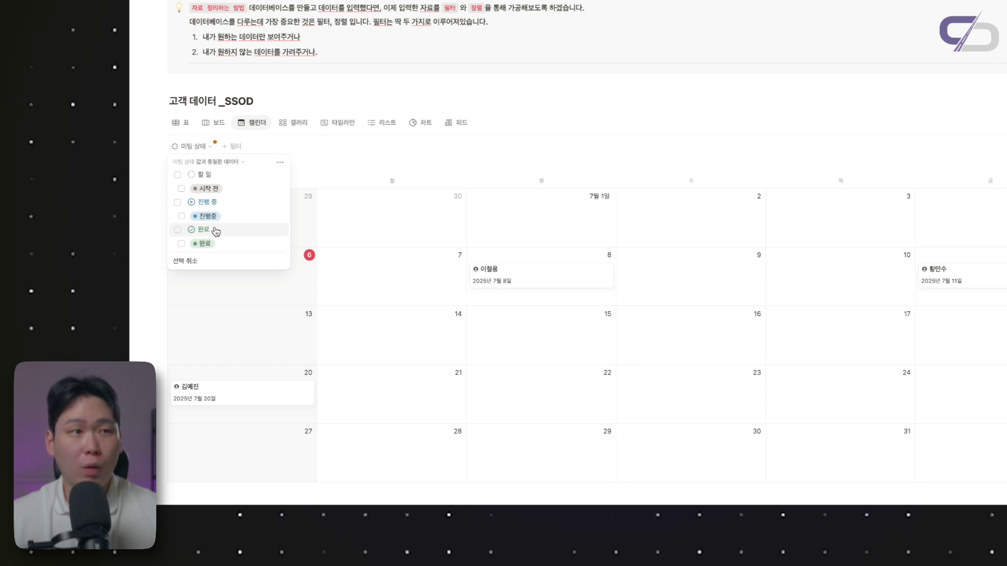
{"action": "left_click", "coordinate": [216, 232]}
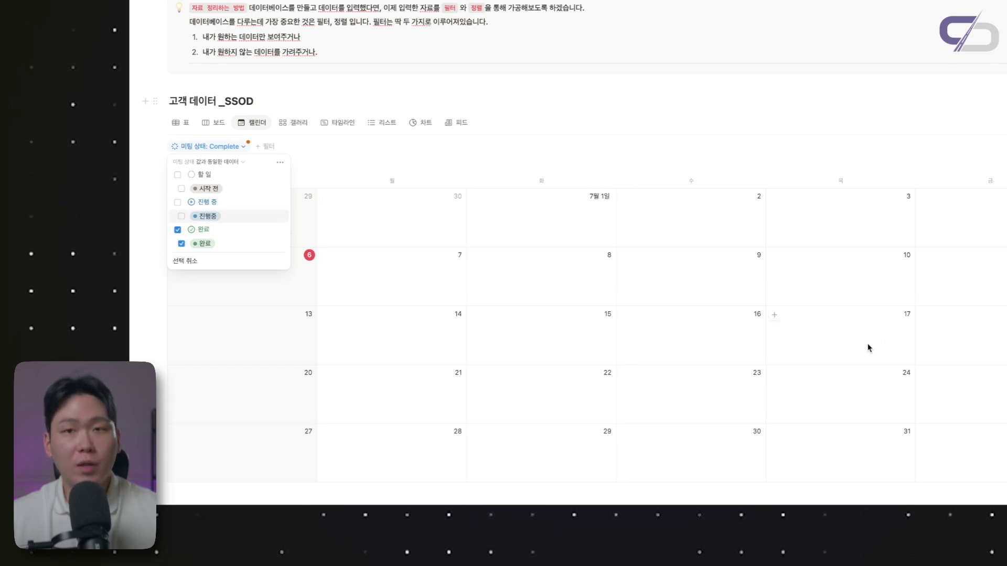
{"action": "left_click", "coordinate": [298, 124]}
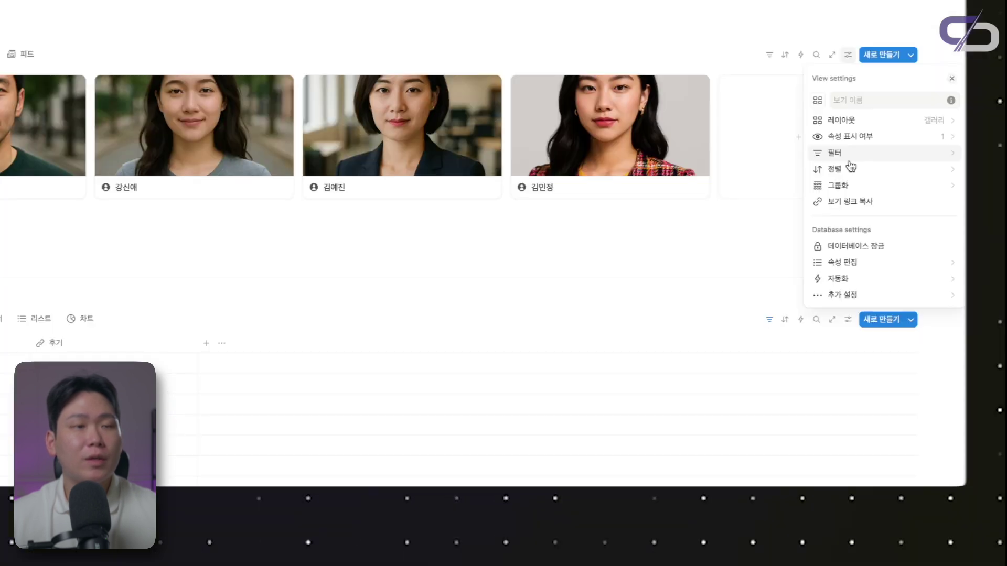
Filter the customer gallery by 성별 to show only 여성 customers
{"action": "left_click", "coordinate": [850, 157]}
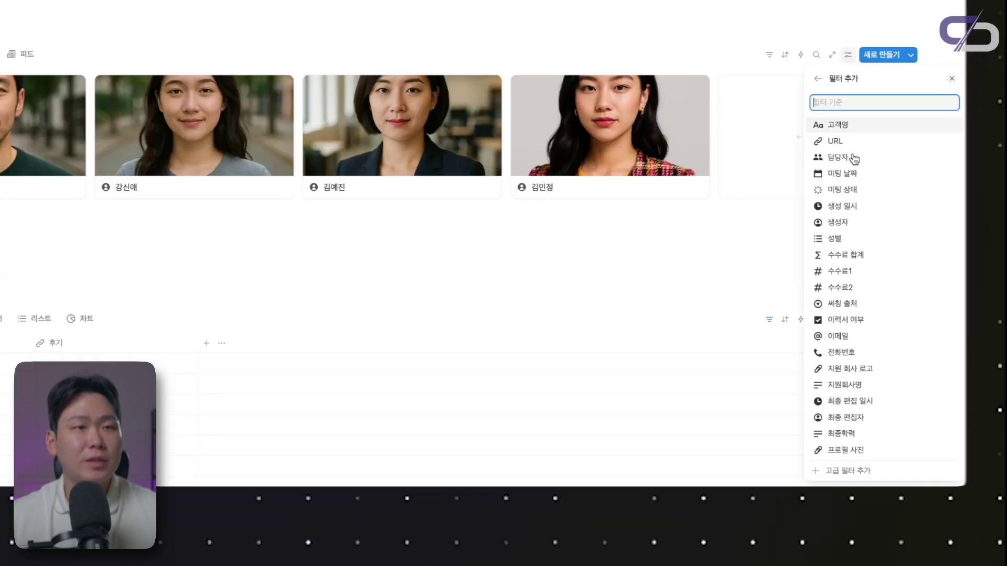
{"action": "left_click", "coordinate": [836, 239]}
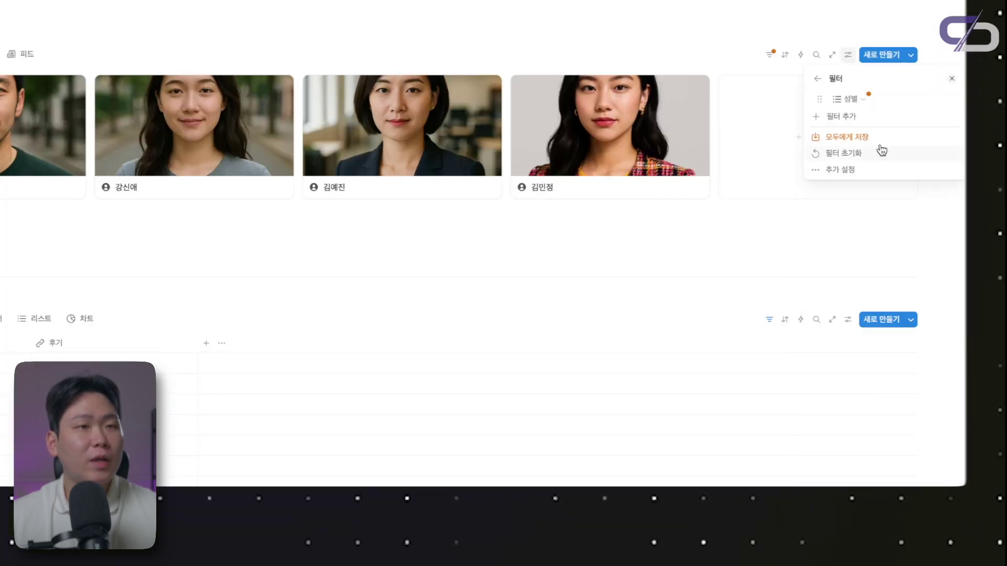
{"action": "left_click", "coordinate": [853, 100]}
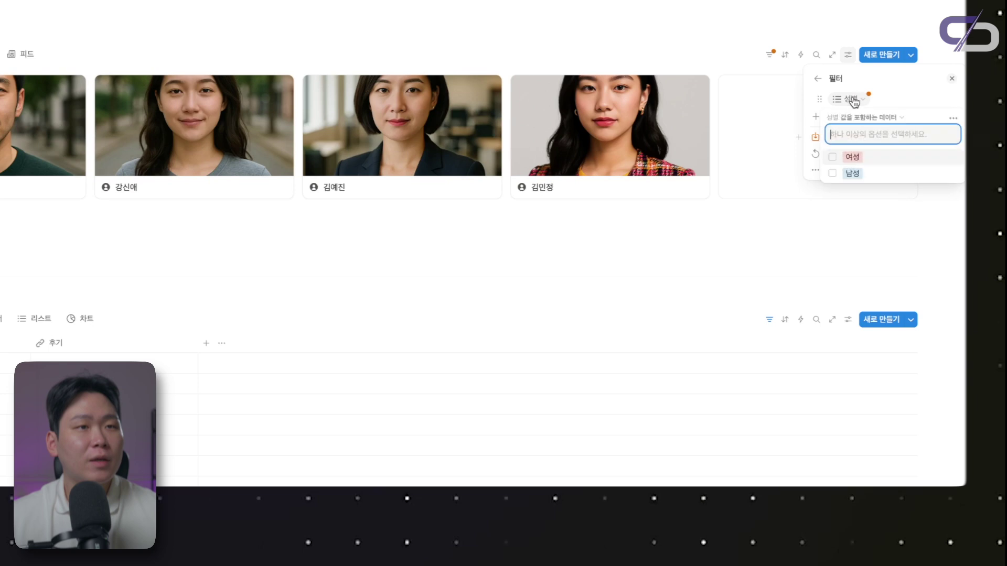
{"action": "left_click", "coordinate": [868, 166]}
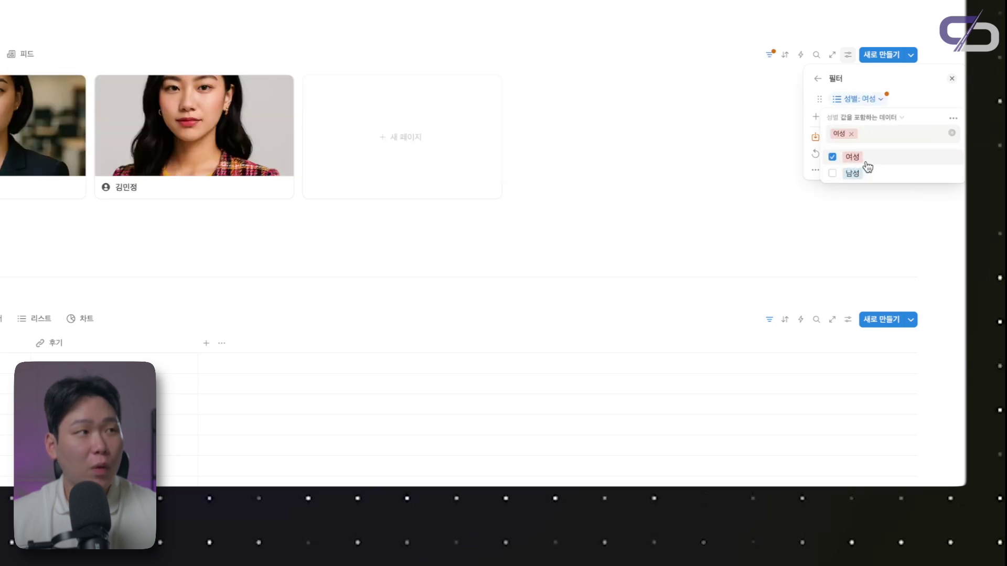
{"action": "key", "text": "Escape"}
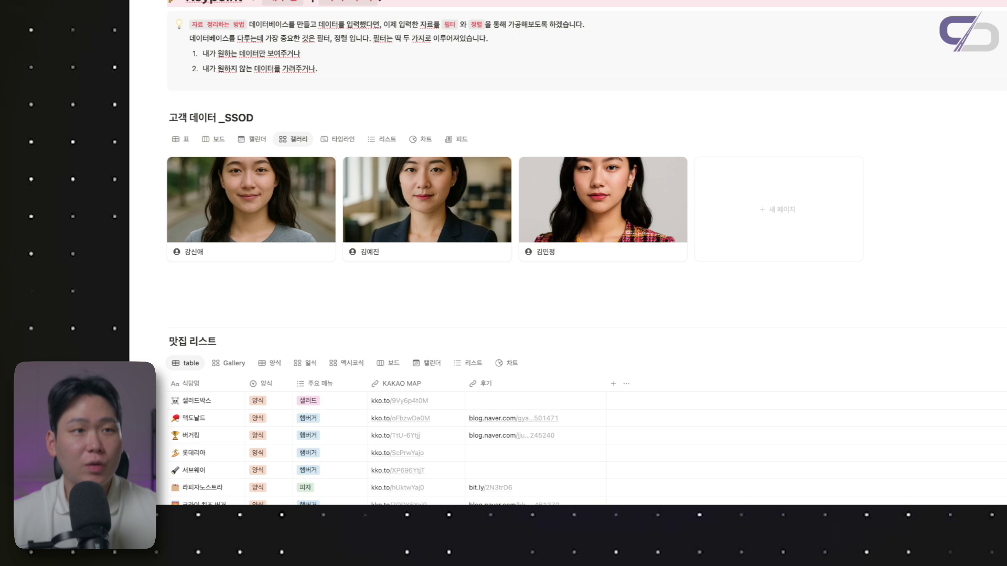
Undo the 여성 filter so the gallery shows everyone, then display the timeline view
{"action": "key", "text": "ctrl+z"}
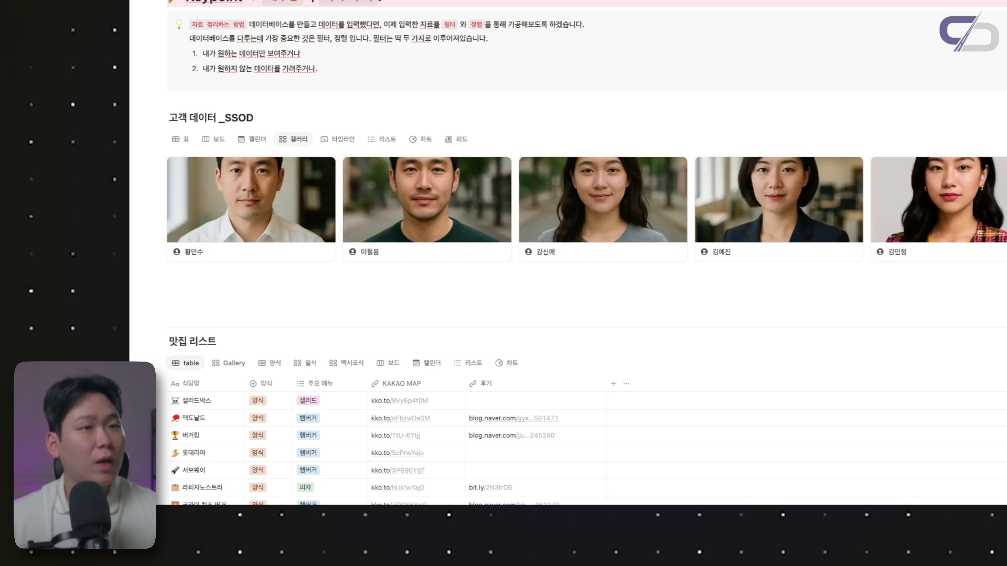
{"action": "key", "text": "ctrl+z"}
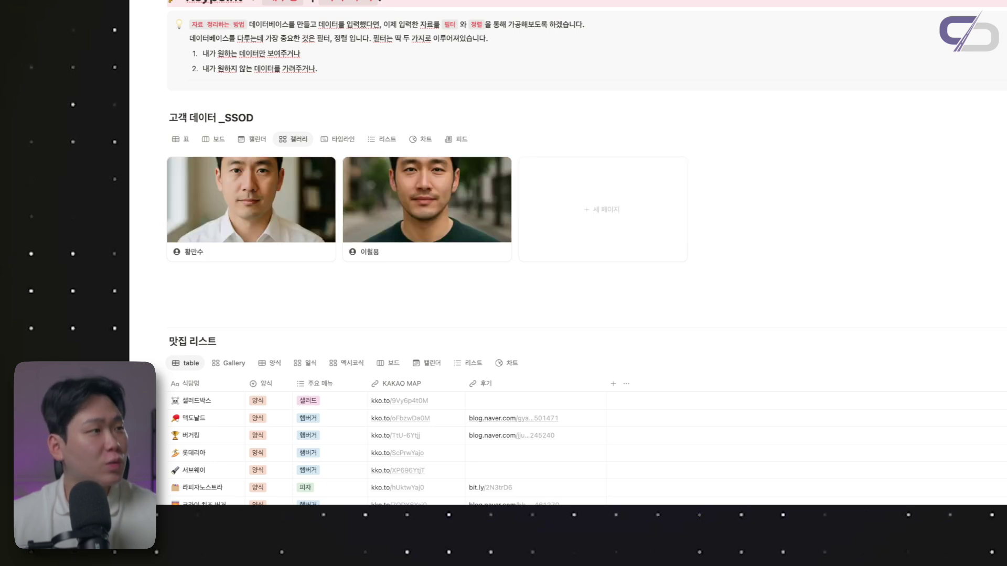
{"action": "key", "text": "ctrl+z"}
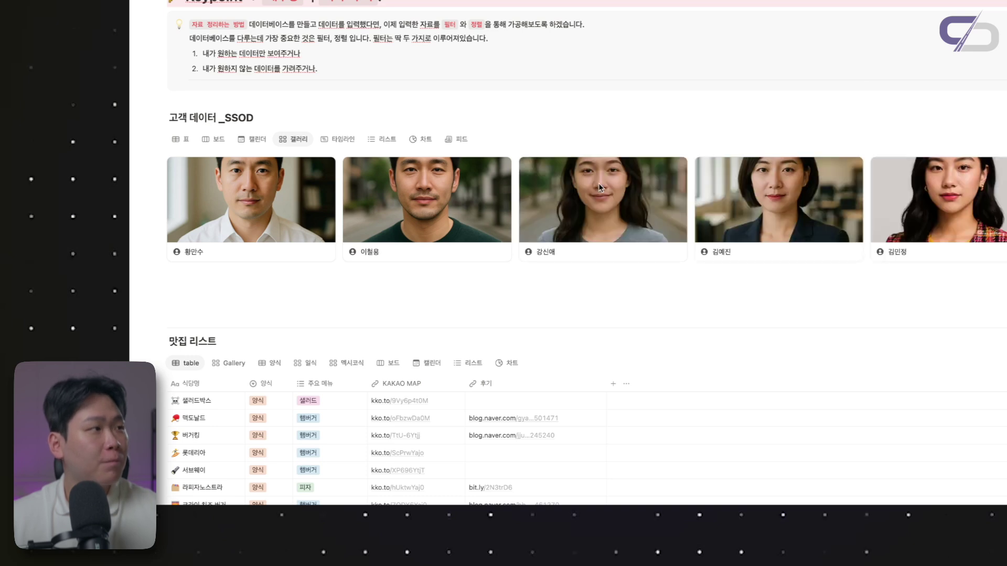
{"action": "left_click", "coordinate": [345, 140]}
{"action": "scroll", "coordinate": [713, 283], "scroll_direction": "down", "scroll_amount": 1}
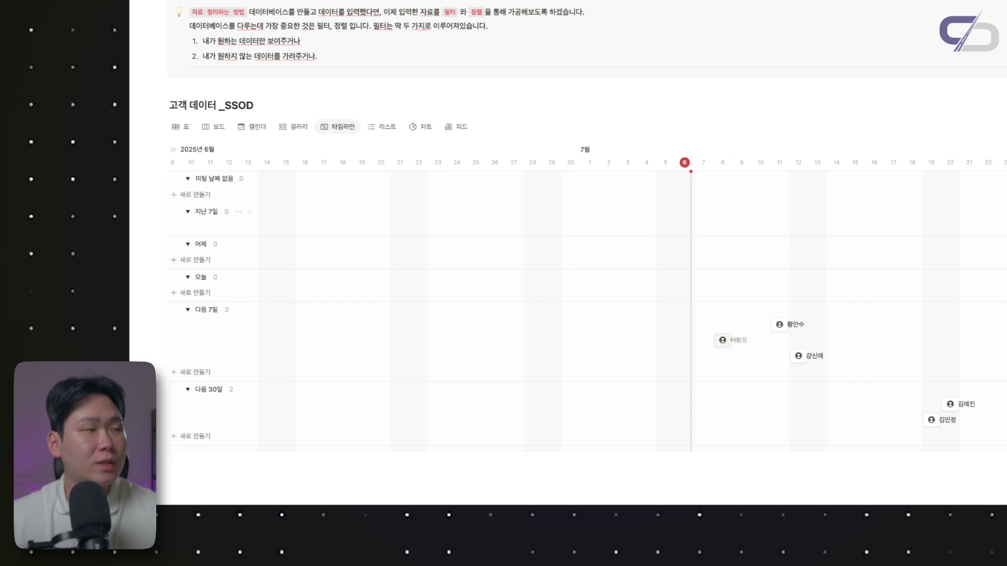
Add a 수수료 합계 > 300000 filter to the timeline, leaving three customers
{"action": "left_click", "coordinate": [860, 93]}
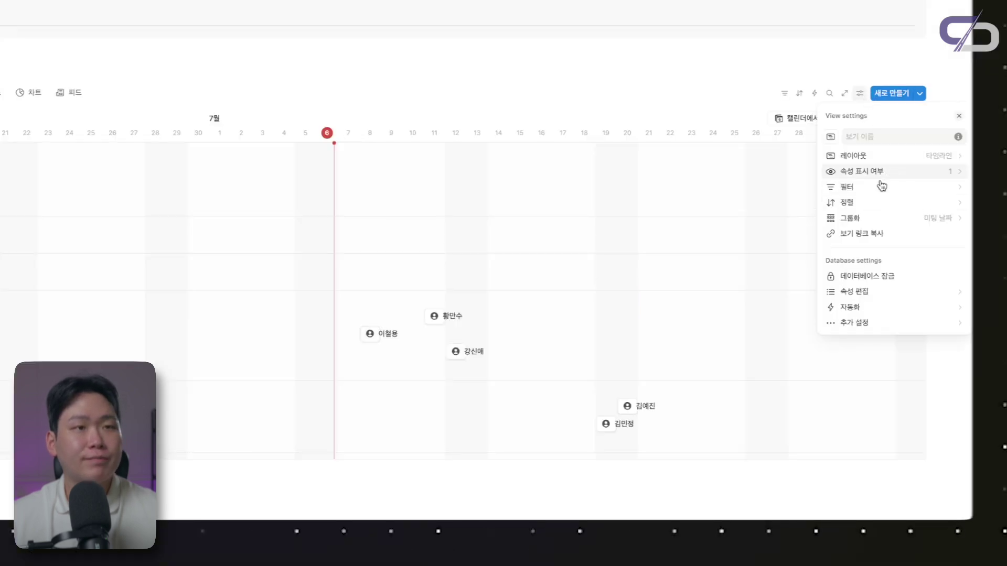
{"action": "left_click", "coordinate": [873, 187]}
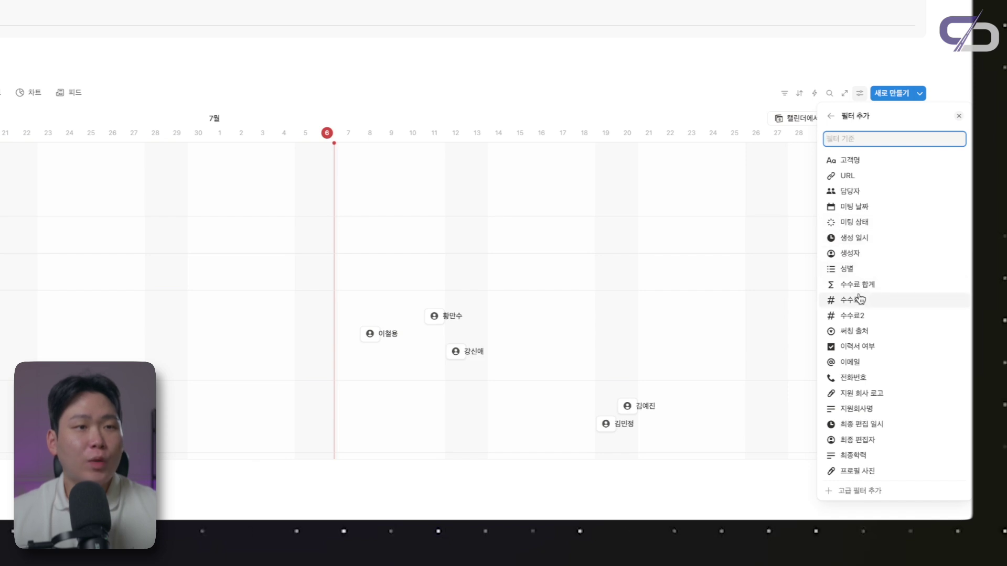
{"action": "left_click", "coordinate": [873, 286]}
{"action": "left_click", "coordinate": [888, 138]}
{"action": "left_click", "coordinate": [886, 154]}
{"action": "left_click", "coordinate": [893, 201]}
{"action": "left_click", "coordinate": [875, 173]}
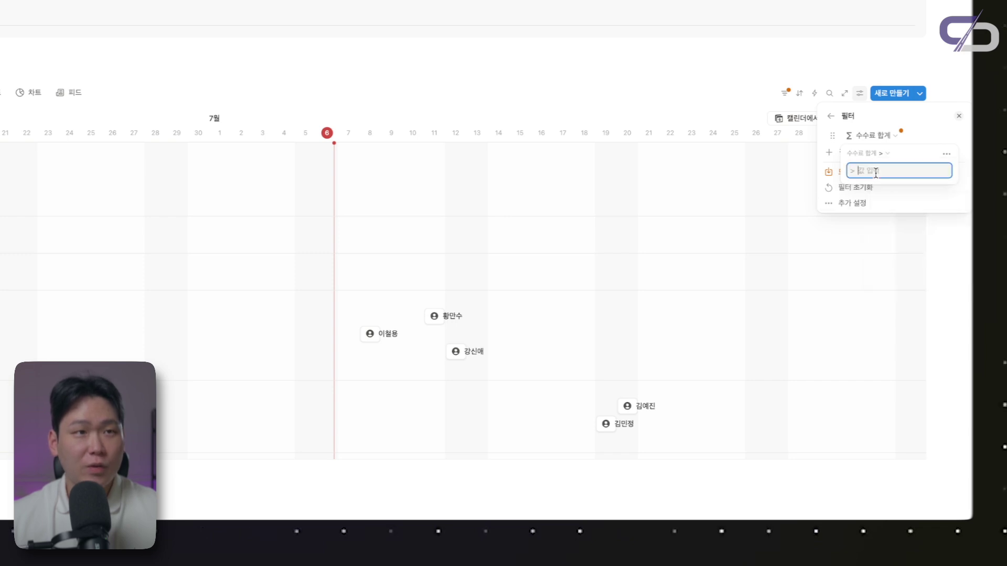
{"action": "type", "text": "300000"}
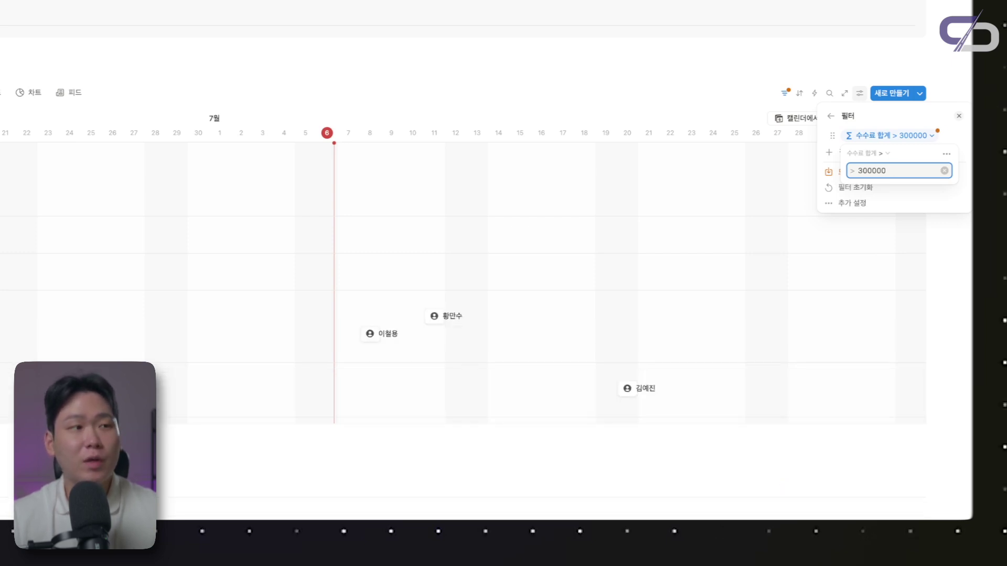
{"action": "left_click", "coordinate": [771, 326]}
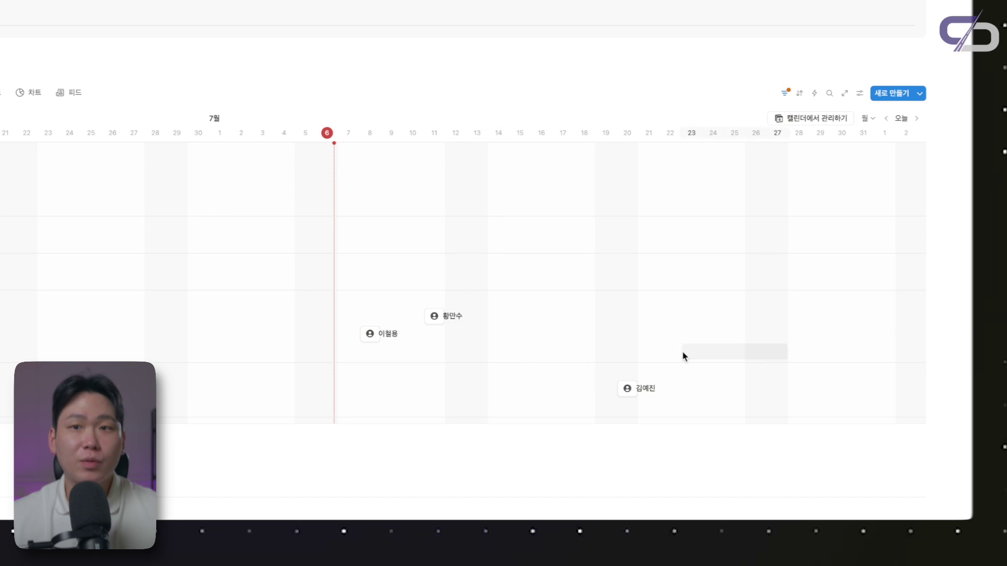
View the customers in list, chart and feed layouts, then return to the table view
{"action": "left_click", "coordinate": [0, 93]}
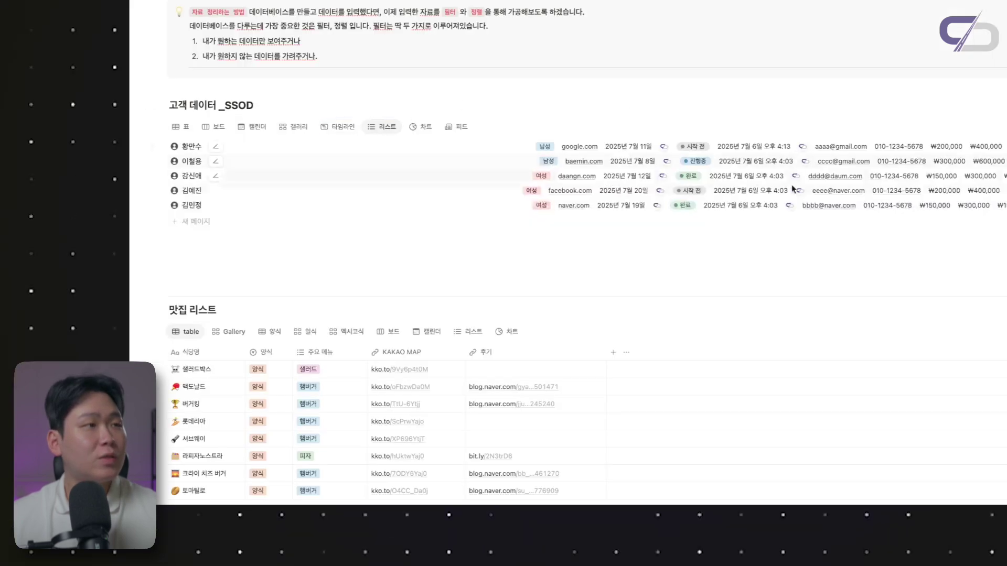
{"action": "left_click", "coordinate": [423, 127]}
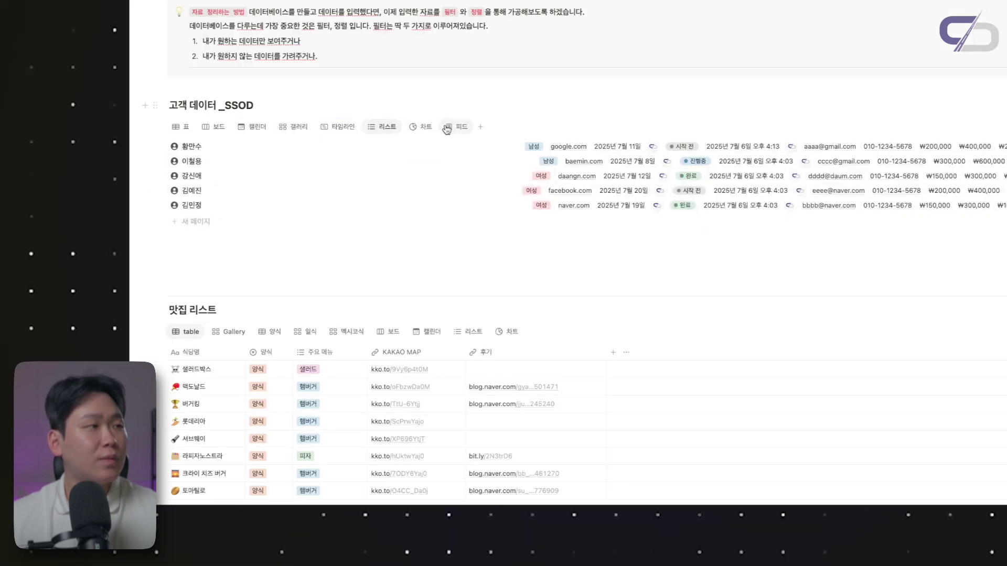
{"action": "left_click", "coordinate": [462, 128]}
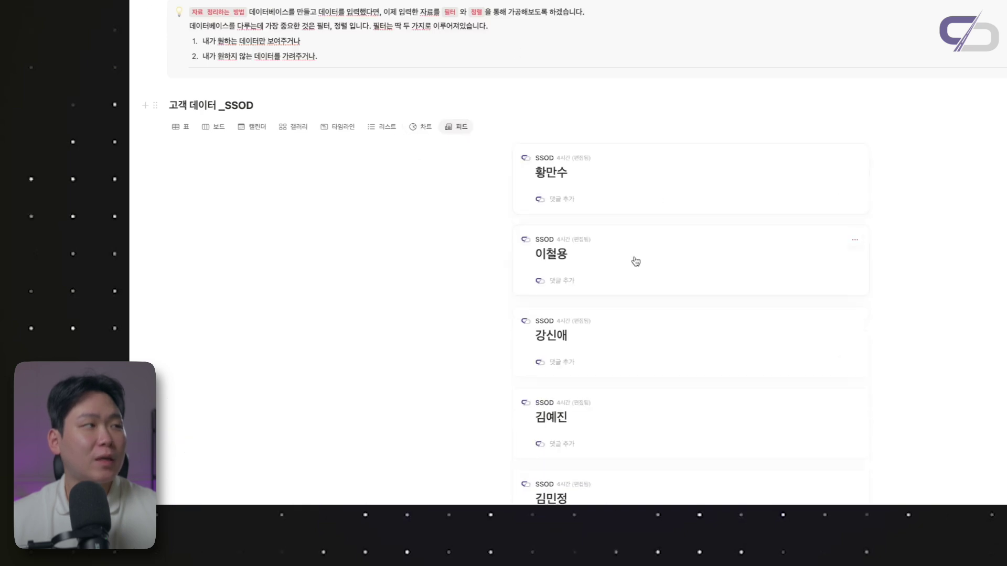
{"action": "scroll", "coordinate": [710, 267], "scroll_direction": "down", "scroll_amount": 4}
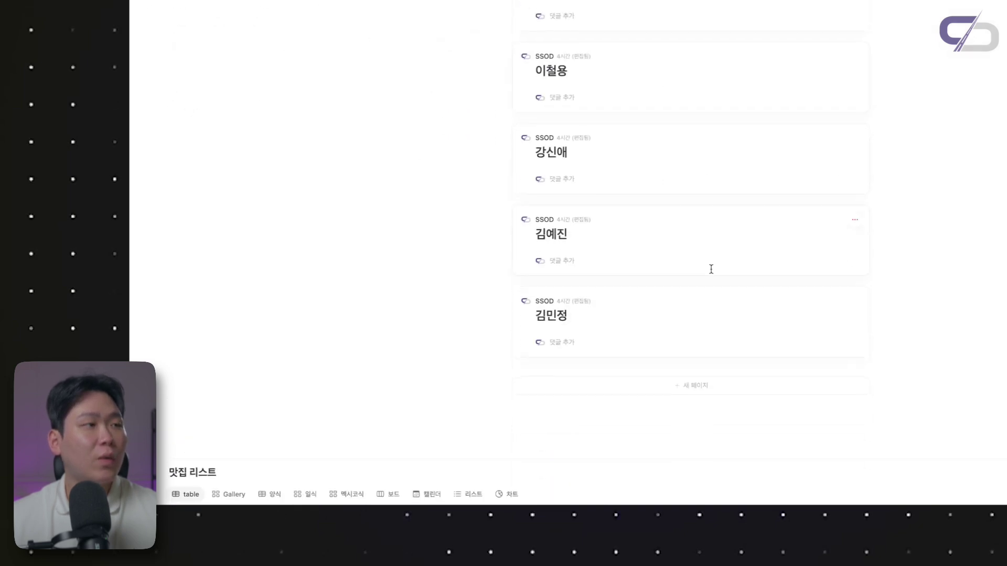
{"action": "scroll", "coordinate": [596, 239], "scroll_direction": "up", "scroll_amount": 2}
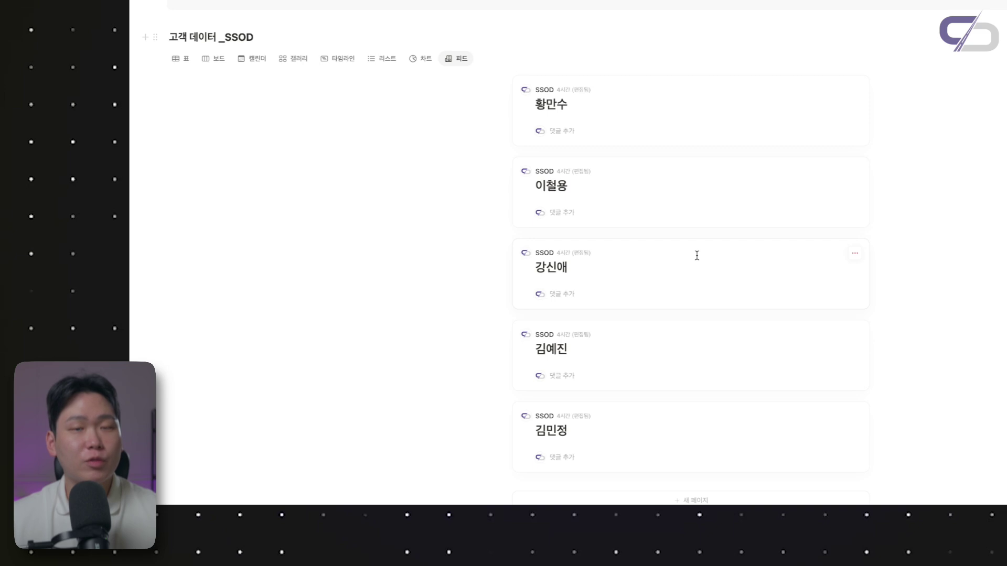
{"action": "left_click", "coordinate": [180, 59]}
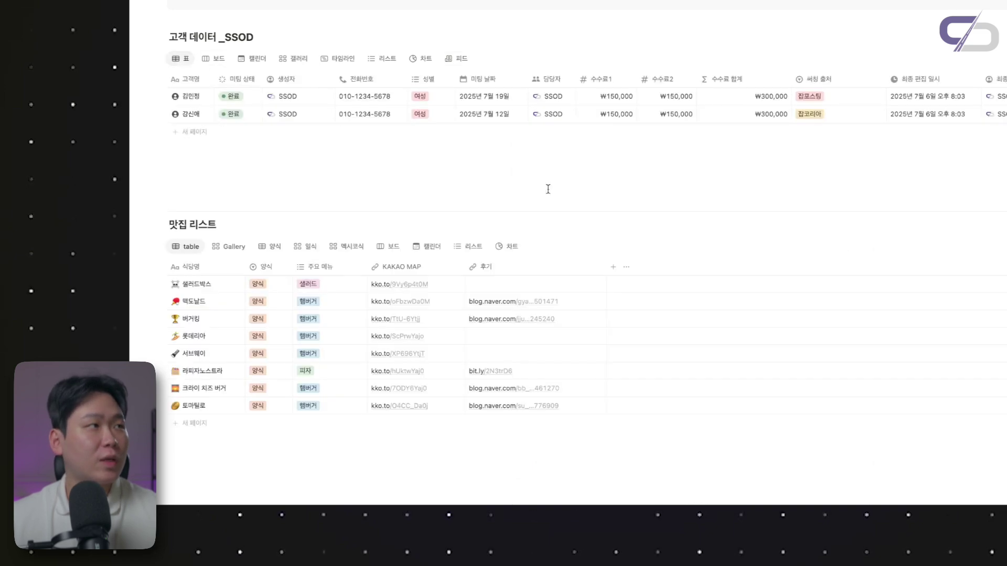
{"action": "scroll", "coordinate": [548, 189], "scroll_direction": "up", "scroll_amount": 2}
{"action": "scroll", "coordinate": [548, 189], "scroll_direction": "down", "scroll_amount": 2}
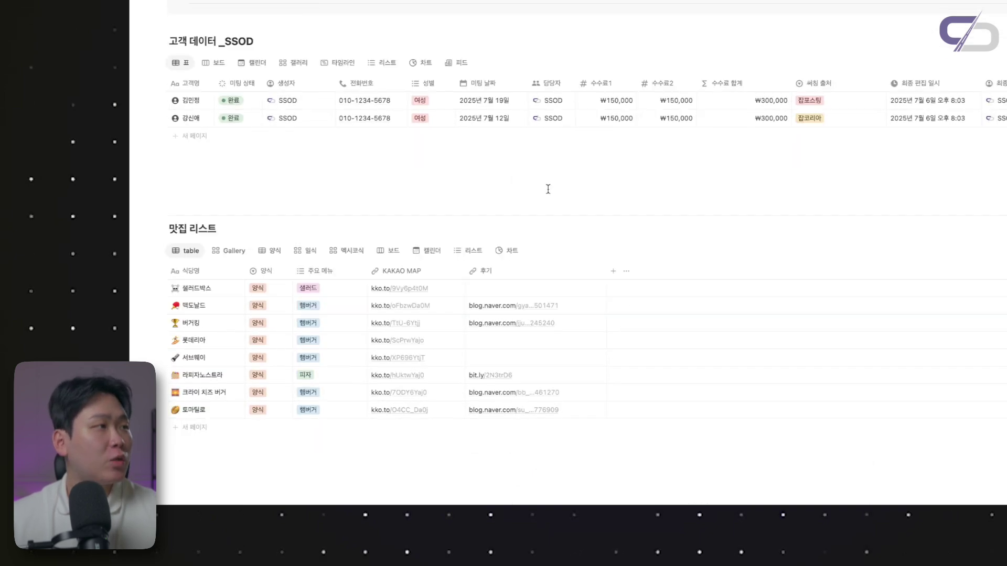
{"action": "scroll", "coordinate": [548, 189], "scroll_direction": "up", "scroll_amount": 1}
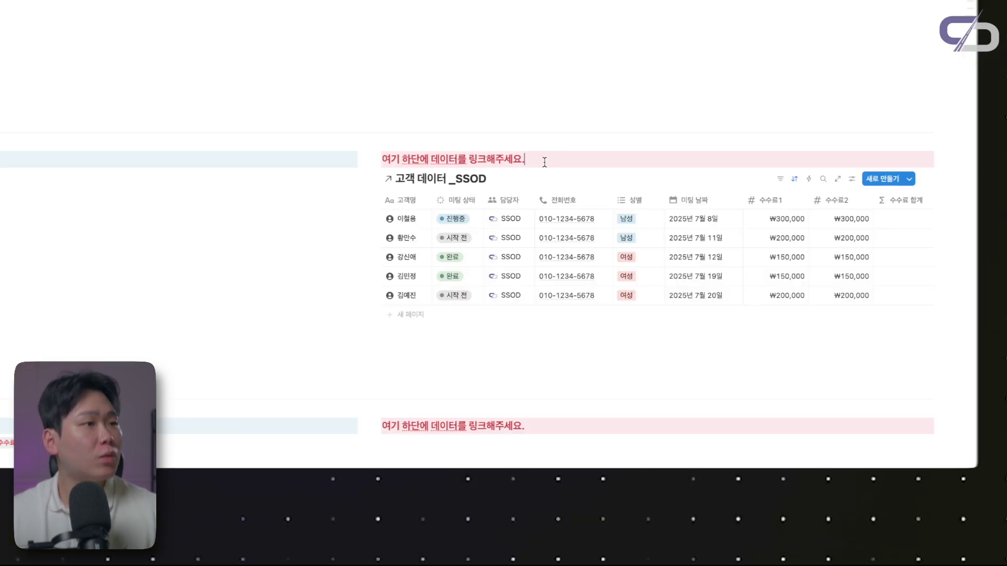
Sort the table by 고객명 ascending, then change the sort to 성별 descending
{"action": "left_click", "coordinate": [407, 200]}
{"action": "mouse_move", "coordinate": [444, 274]}
{"action": "left_click", "coordinate": [521, 266]}
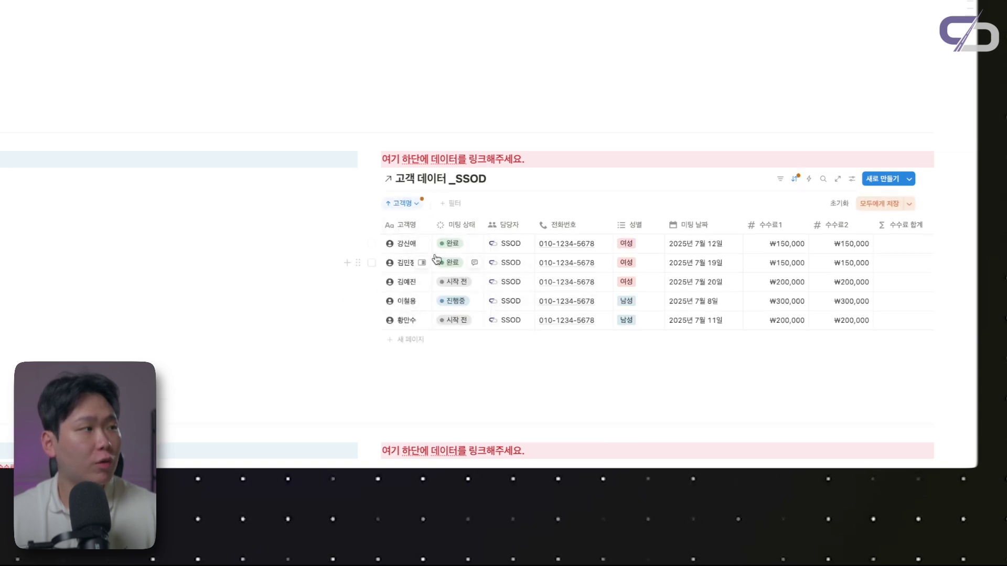
{"action": "left_click", "coordinate": [408, 204]}
{"action": "left_click", "coordinate": [435, 225]}
{"action": "type", "text": "tjd"}
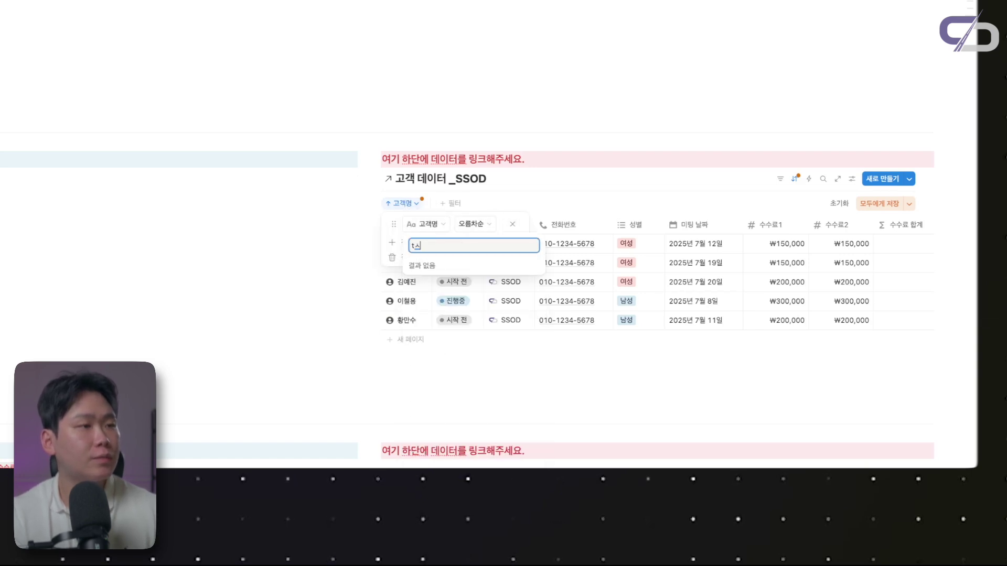
{"action": "left_click", "coordinate": [420, 265]}
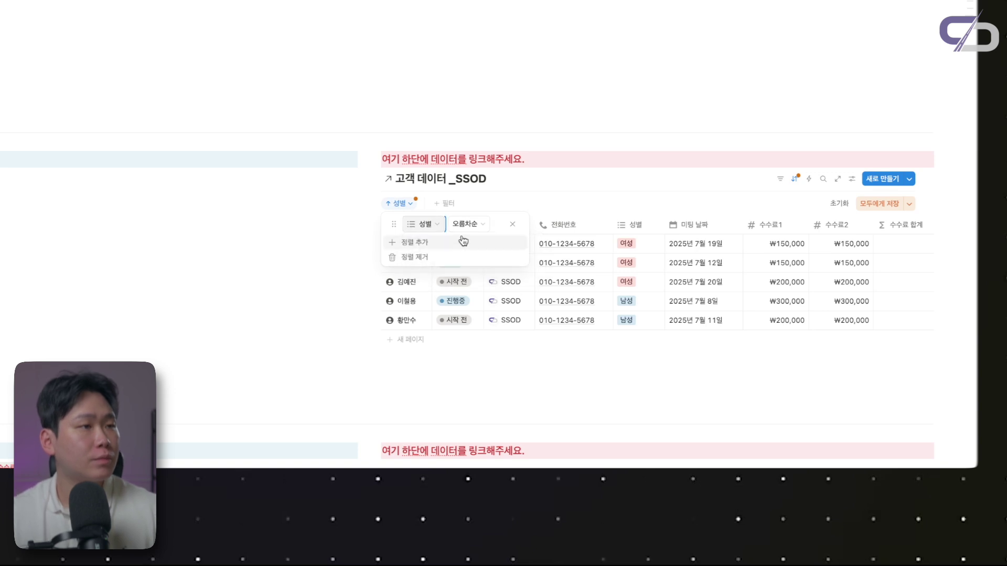
{"action": "left_click", "coordinate": [467, 226]}
{"action": "left_click", "coordinate": [468, 257]}
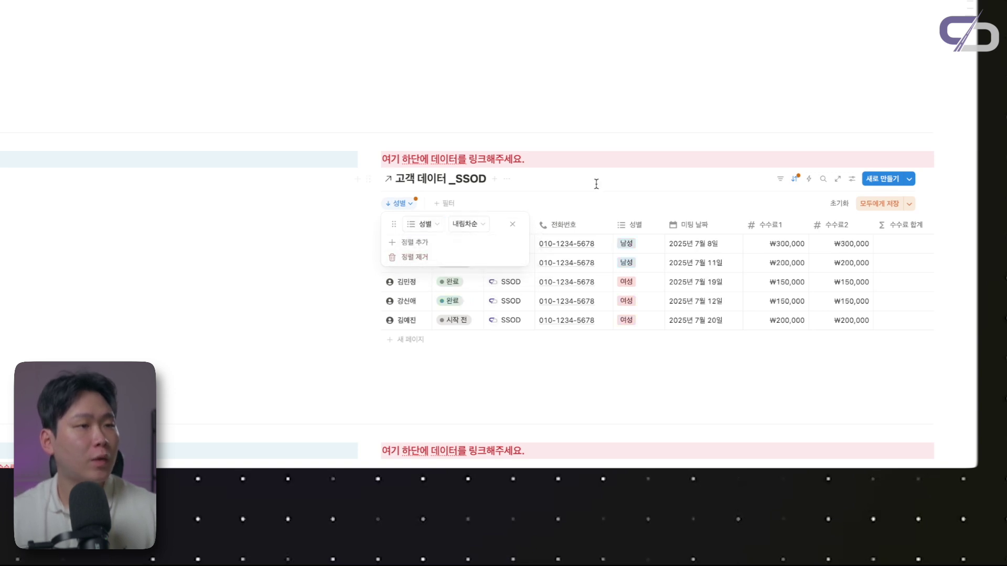
{"action": "key", "text": "Escape"}
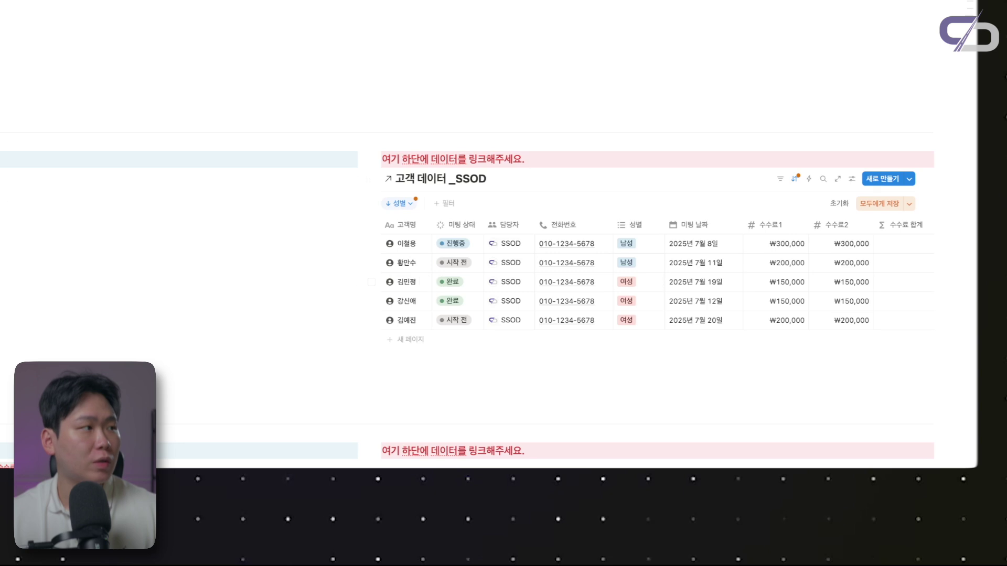
Change the sort rule to 미팅 날짜 in ascending order
{"action": "left_click", "coordinate": [398, 205]}
{"action": "left_click", "coordinate": [438, 226]}
{"action": "type", "text": "ㅁ"}
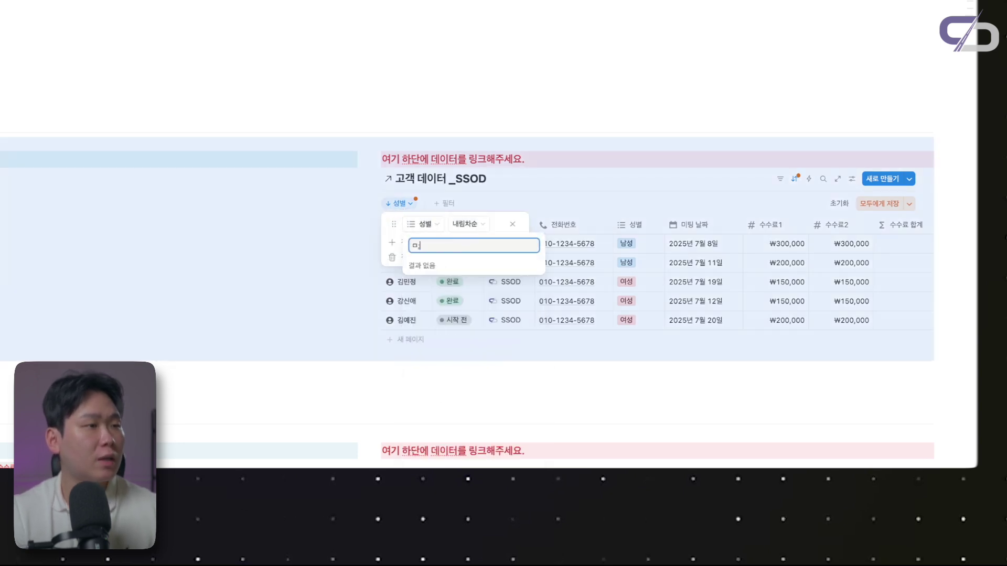
{"action": "type", "text": "ㅣ팅"}
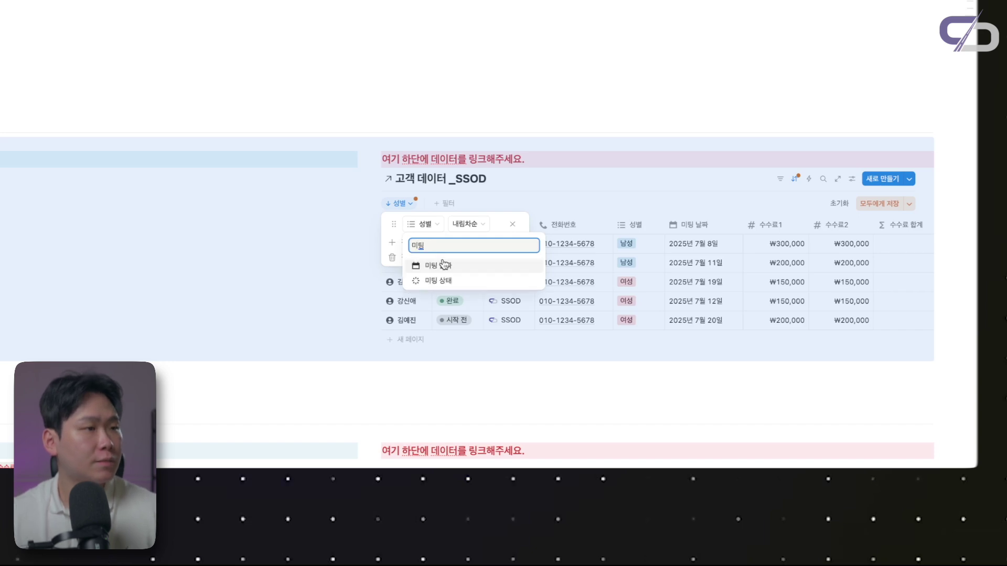
{"action": "left_click", "coordinate": [443, 265]}
{"action": "left_click", "coordinate": [481, 225]}
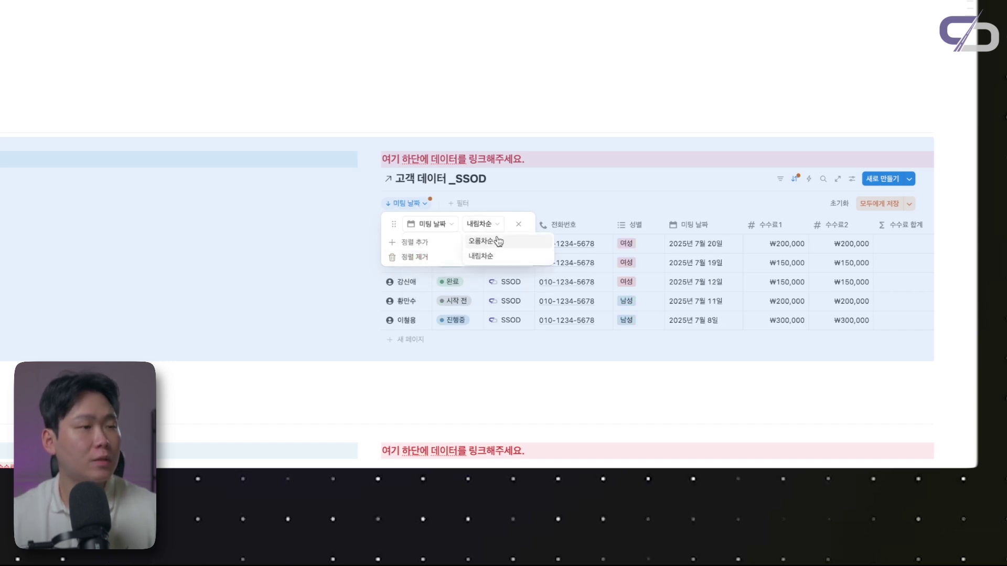
{"action": "left_click", "coordinate": [510, 217]}
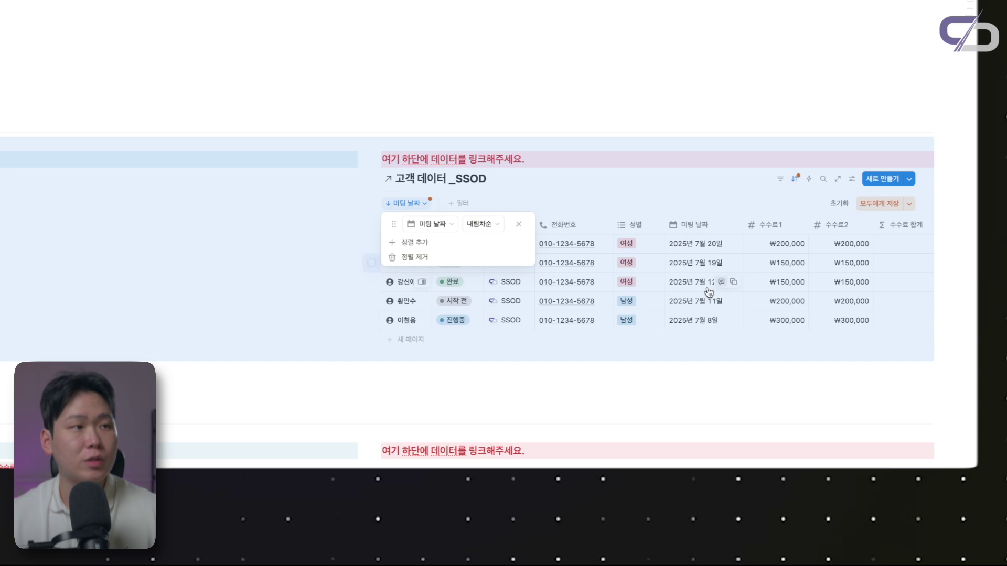
{"action": "left_click", "coordinate": [489, 225]}
{"action": "left_click", "coordinate": [498, 245]}
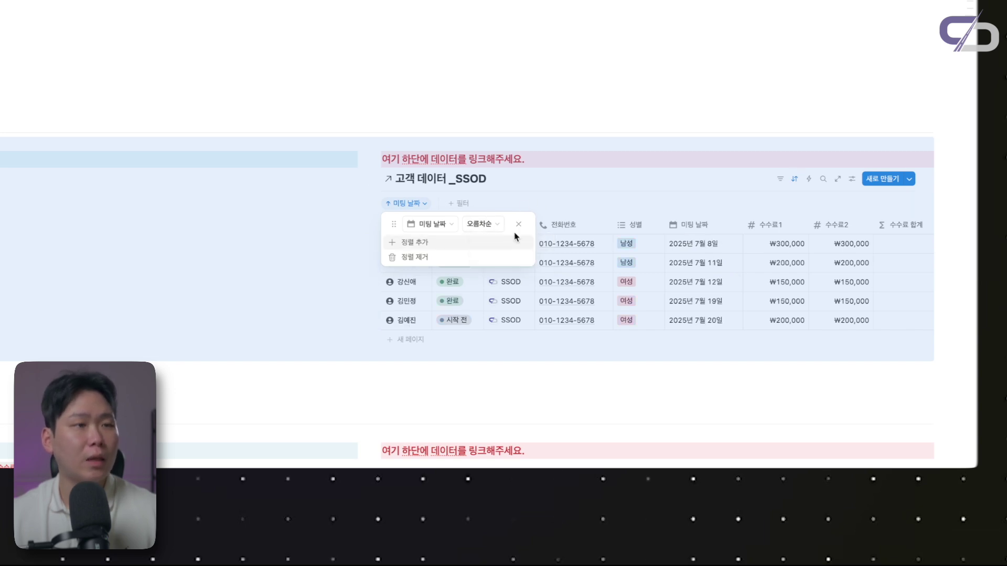
{"action": "left_click", "coordinate": [543, 178]}
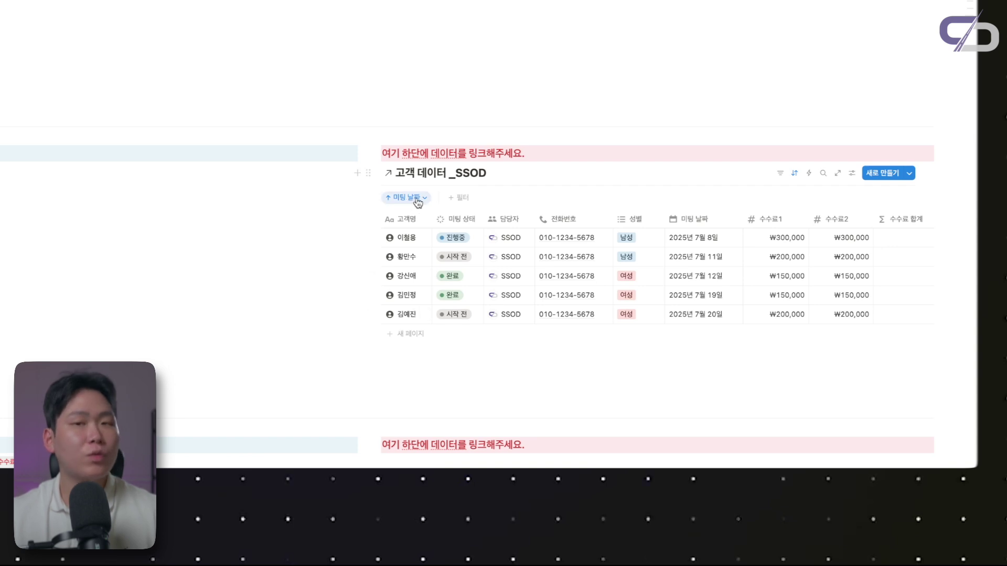
Replace the date sort with 미팅 상태 in descending order
{"action": "left_click", "coordinate": [420, 202]}
{"action": "left_click", "coordinate": [425, 218]}
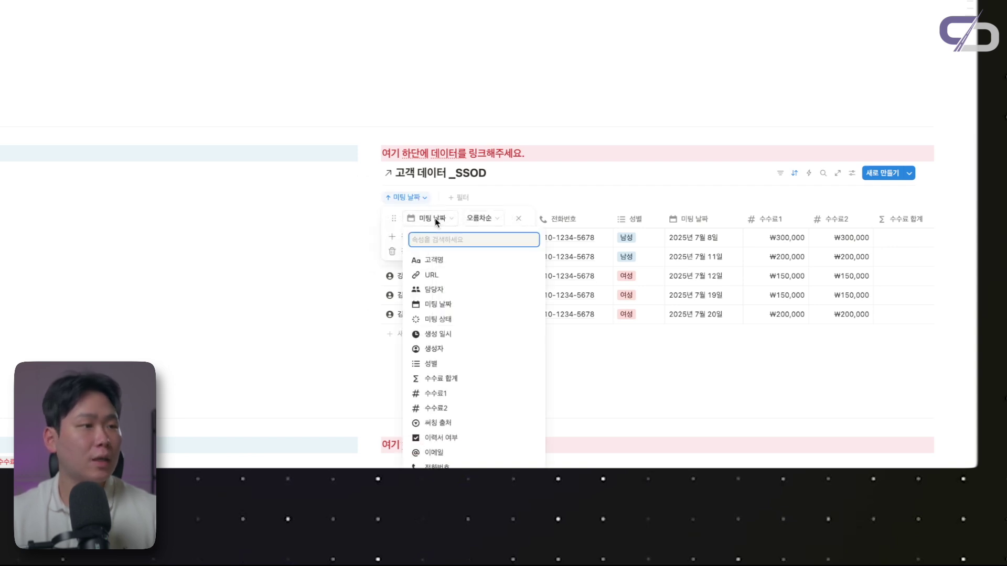
{"action": "type", "text": "ㅅㅏㅇㅌㅐ"}
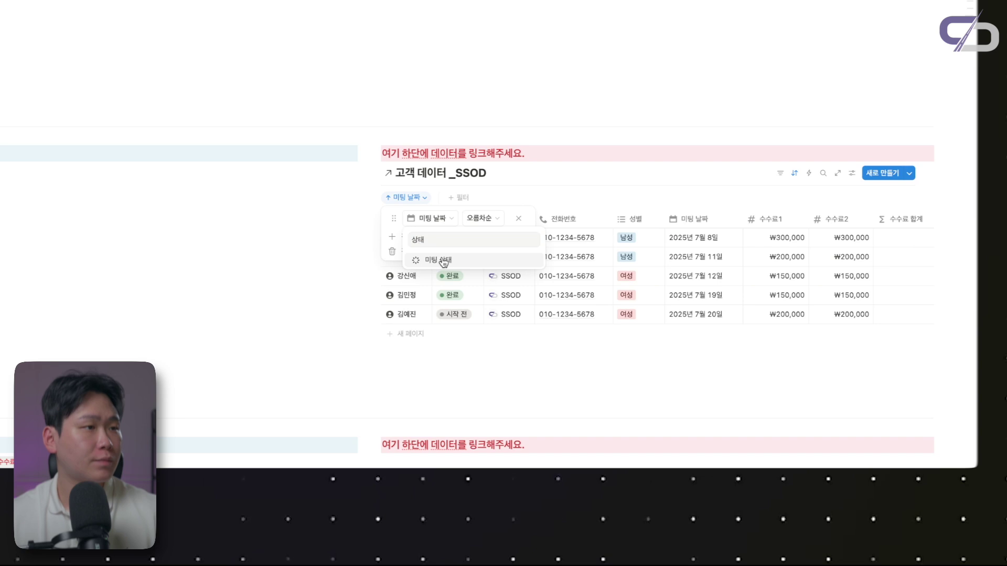
{"action": "left_click", "coordinate": [422, 258]}
{"action": "left_click", "coordinate": [479, 219]}
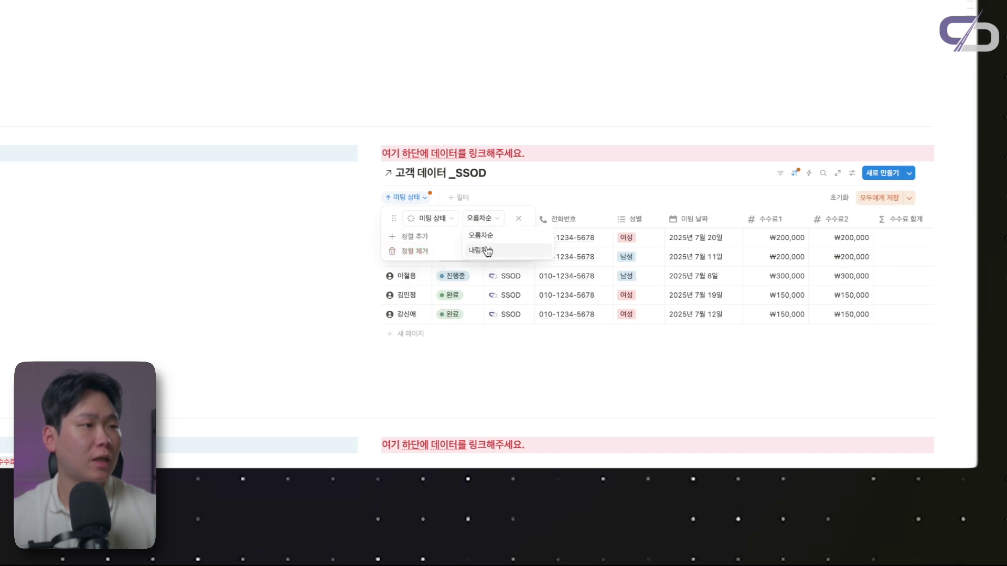
{"action": "left_click", "coordinate": [487, 248]}
{"action": "left_click", "coordinate": [457, 366]}
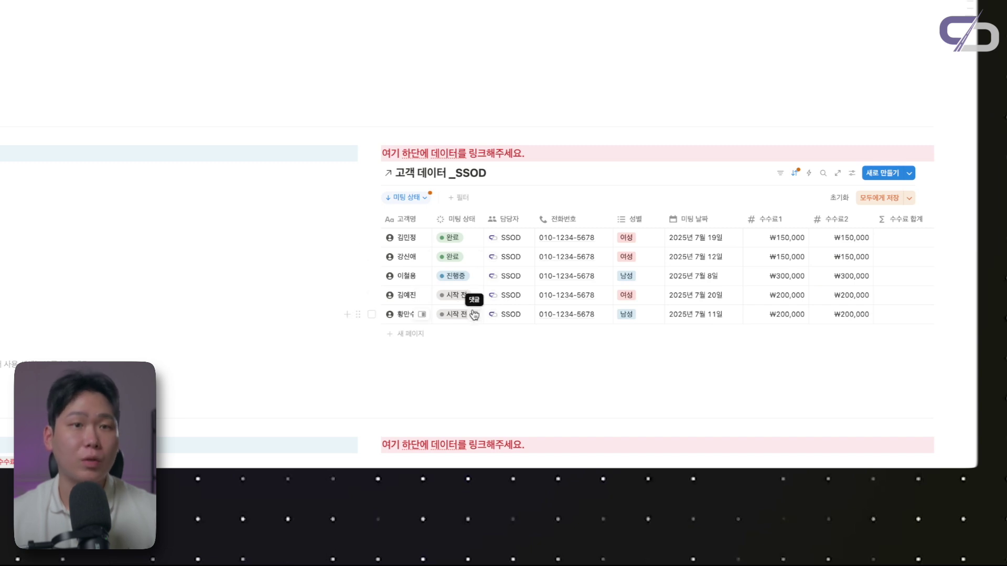
{"action": "scroll", "coordinate": [487, 294], "scroll_direction": "up", "scroll_amount": 1}
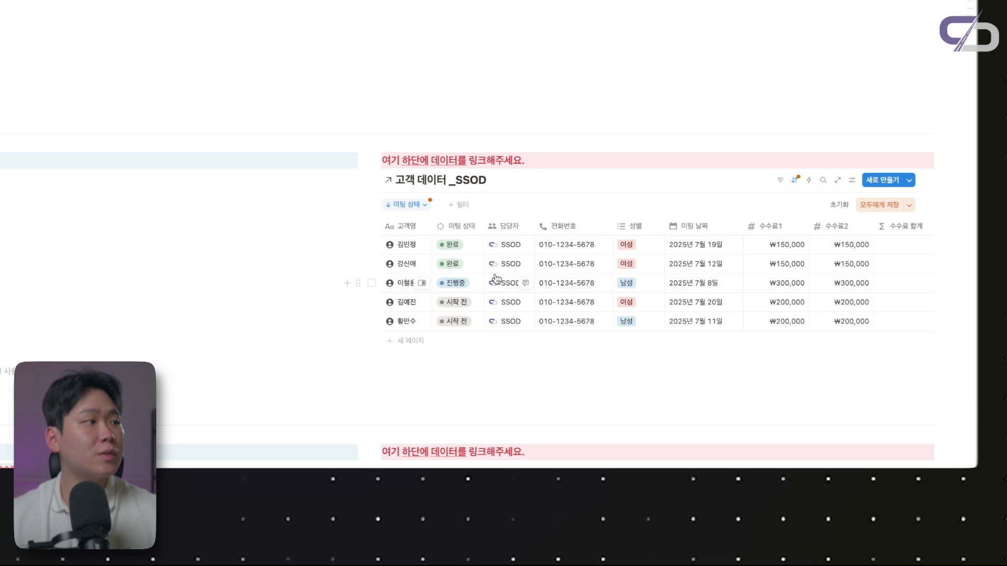
{"action": "scroll", "coordinate": [436, 293], "scroll_direction": "down", "scroll_amount": 2}
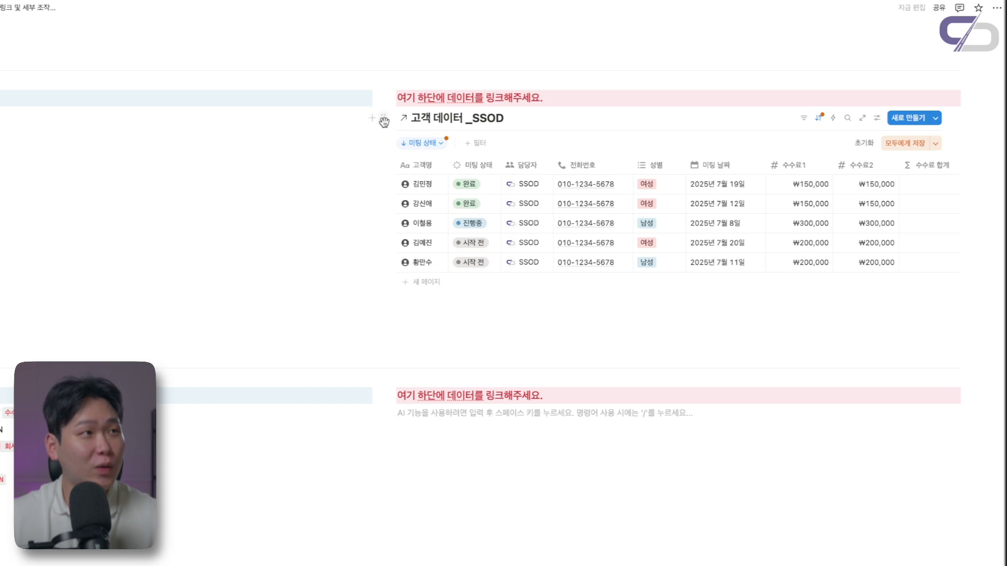
Paste the customer table's link below the second callout as a linked 표 view
{"action": "left_click", "coordinate": [559, 141]}
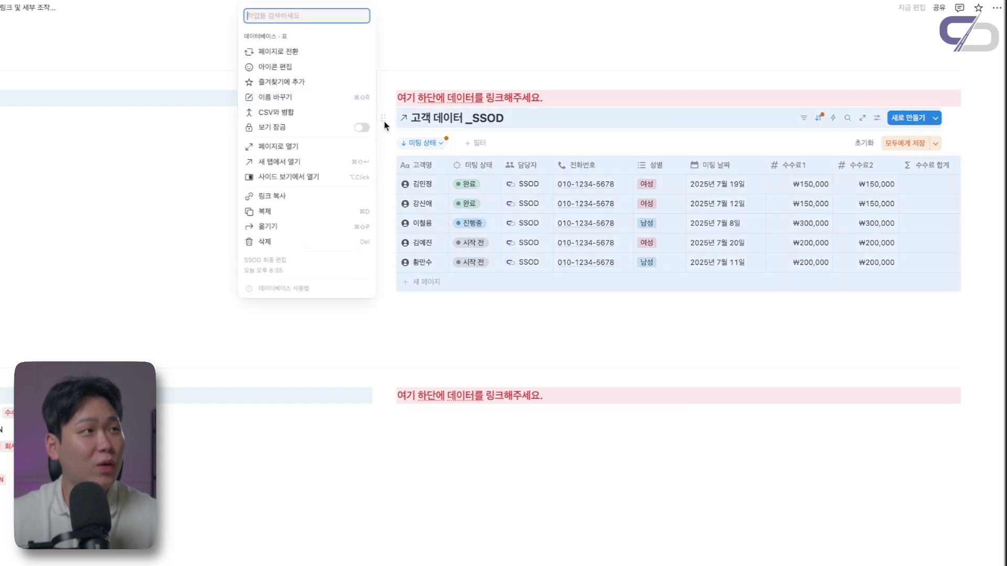
{"action": "left_click", "coordinate": [304, 196]}
{"action": "left_click", "coordinate": [420, 417]}
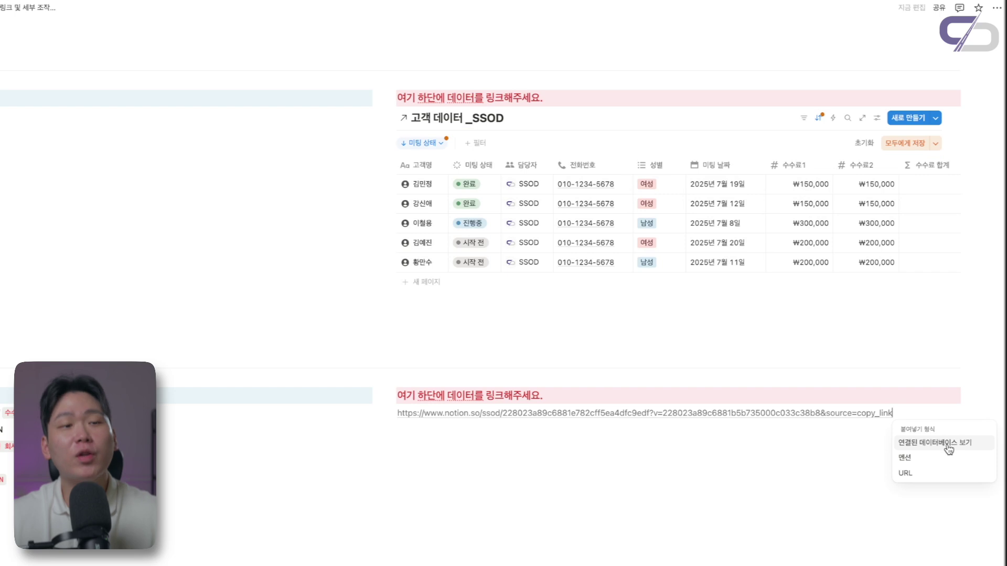
{"action": "left_click", "coordinate": [953, 445]}
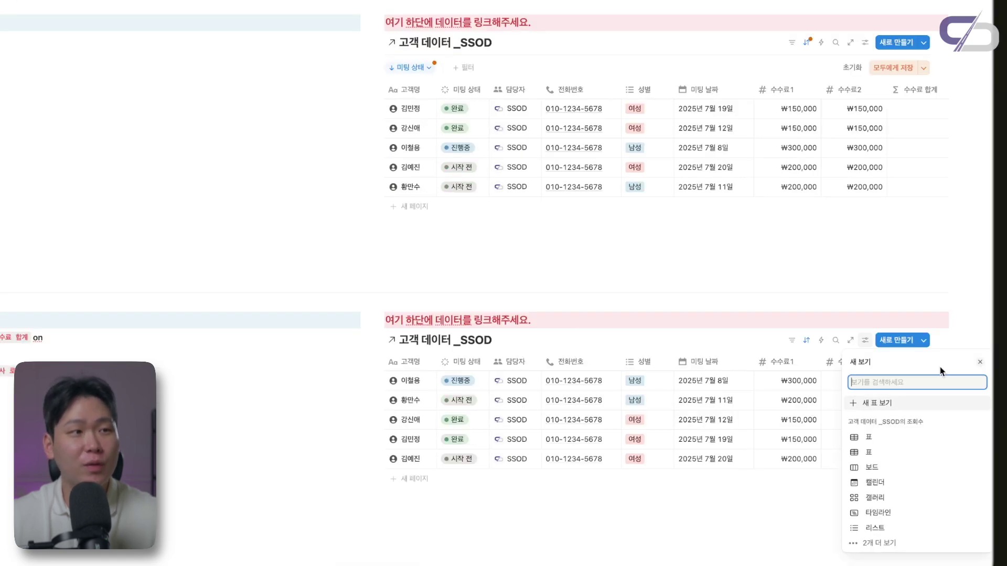
{"action": "left_click", "coordinate": [565, 319]}
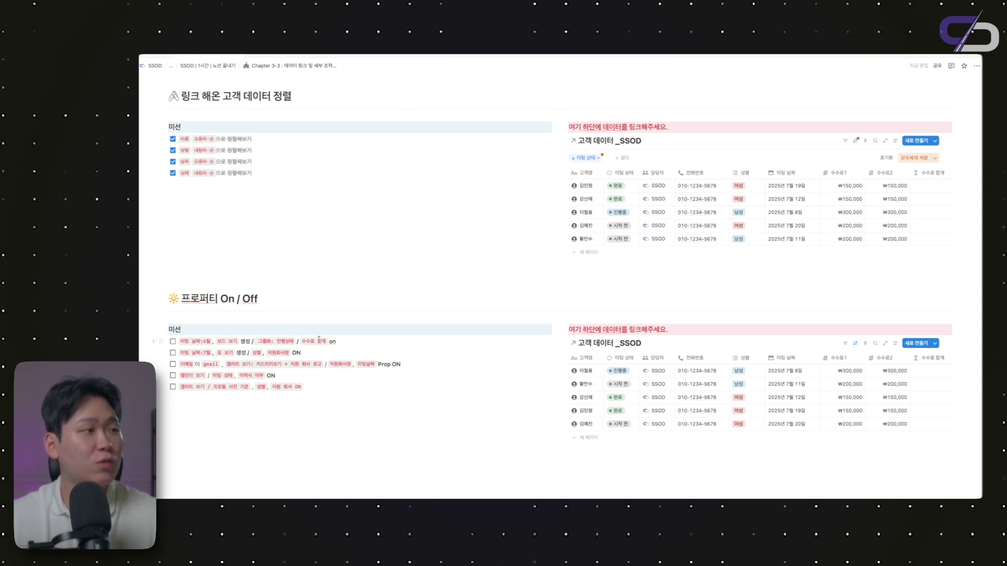
{"action": "scroll", "coordinate": [508, 347], "scroll_direction": "down", "scroll_amount": 1}
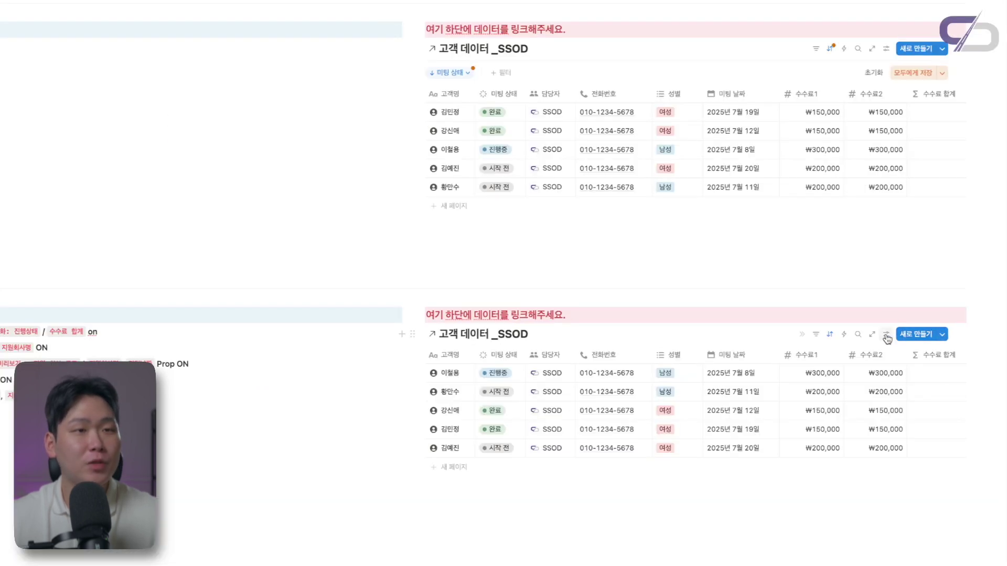
Switch the lower linked database to a board grouped by 미팅 상태
{"action": "left_click", "coordinate": [895, 336]}
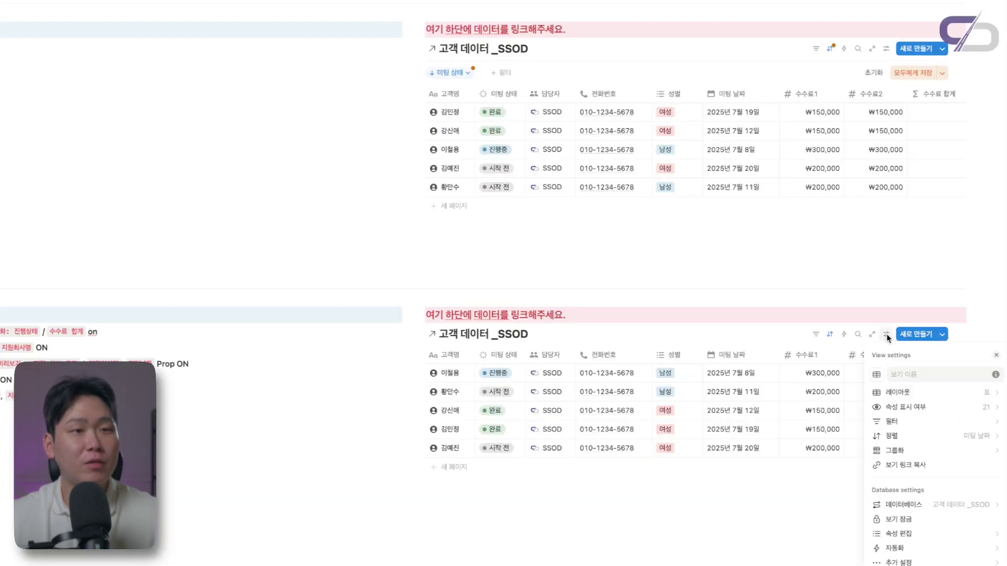
{"action": "left_click", "coordinate": [917, 382]}
{"action": "left_click", "coordinate": [919, 383]}
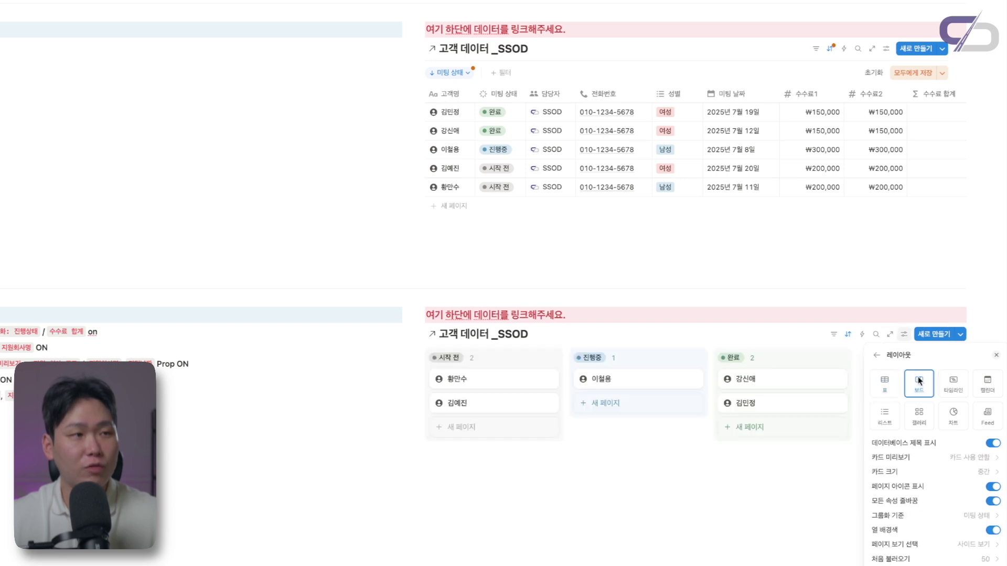
{"action": "left_click", "coordinate": [918, 516]}
{"action": "left_click", "coordinate": [974, 372]}
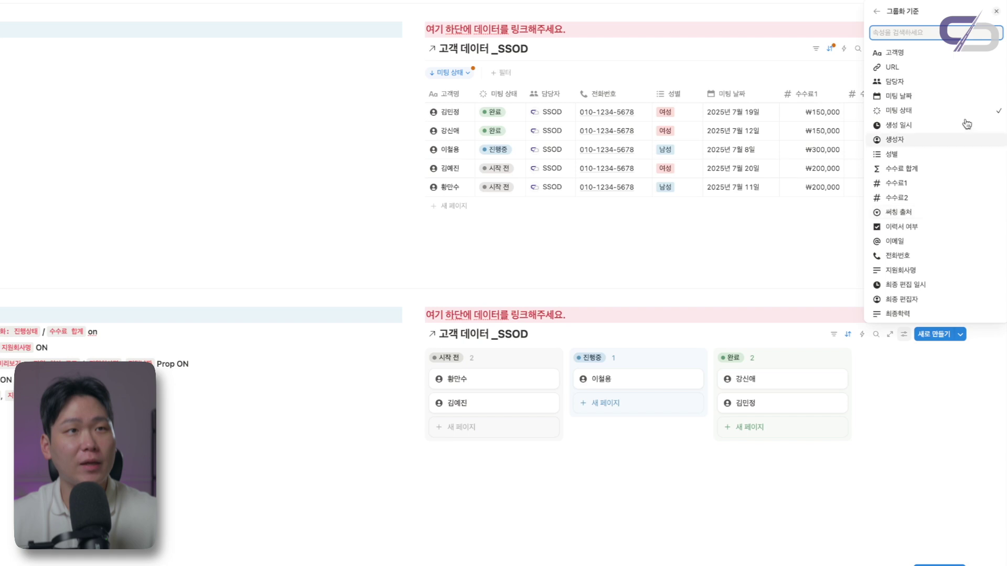
{"action": "left_click", "coordinate": [945, 110]}
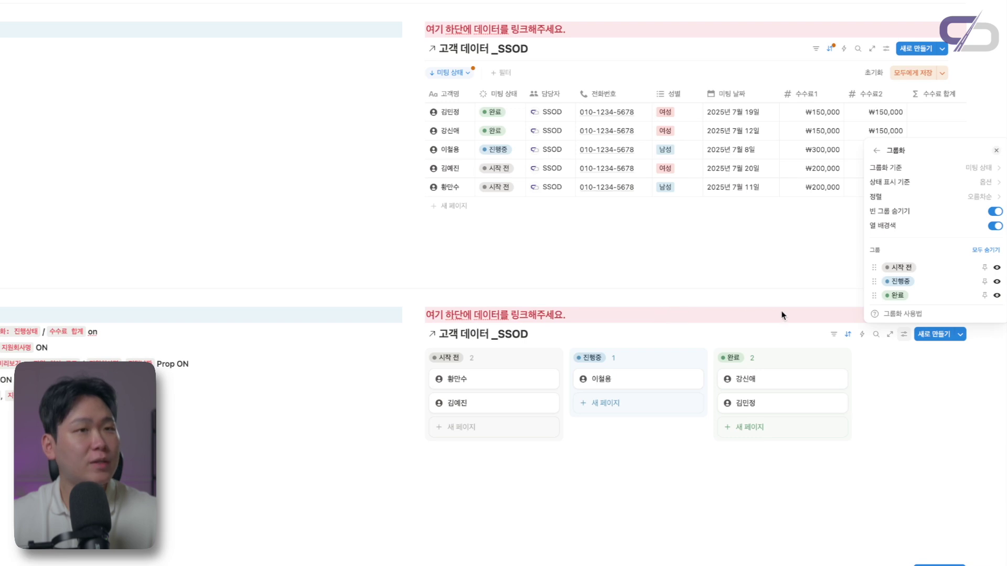
{"action": "left_click", "coordinate": [876, 150]}
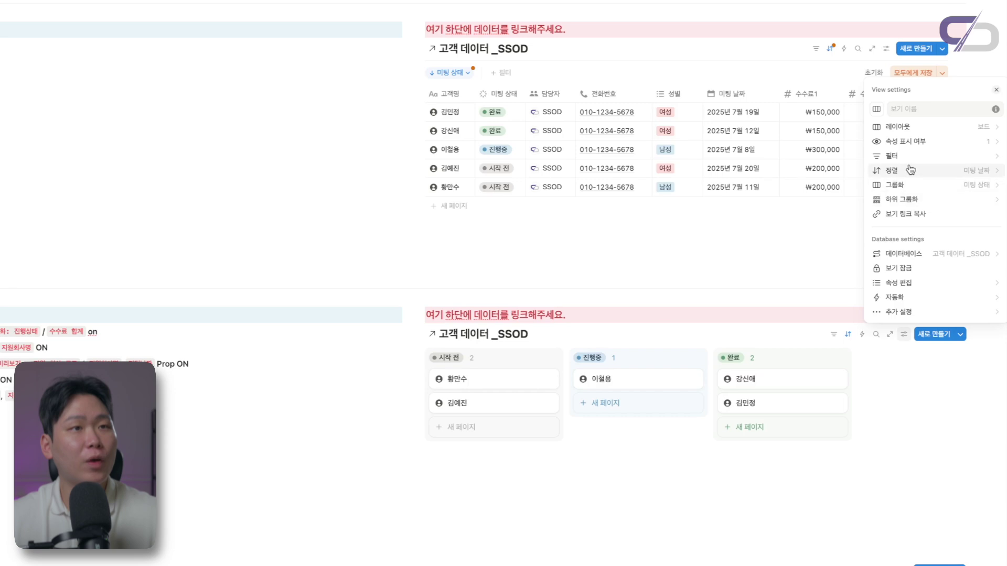
Show the 수수료 합계 property on the board cards
{"action": "left_click", "coordinate": [892, 141]}
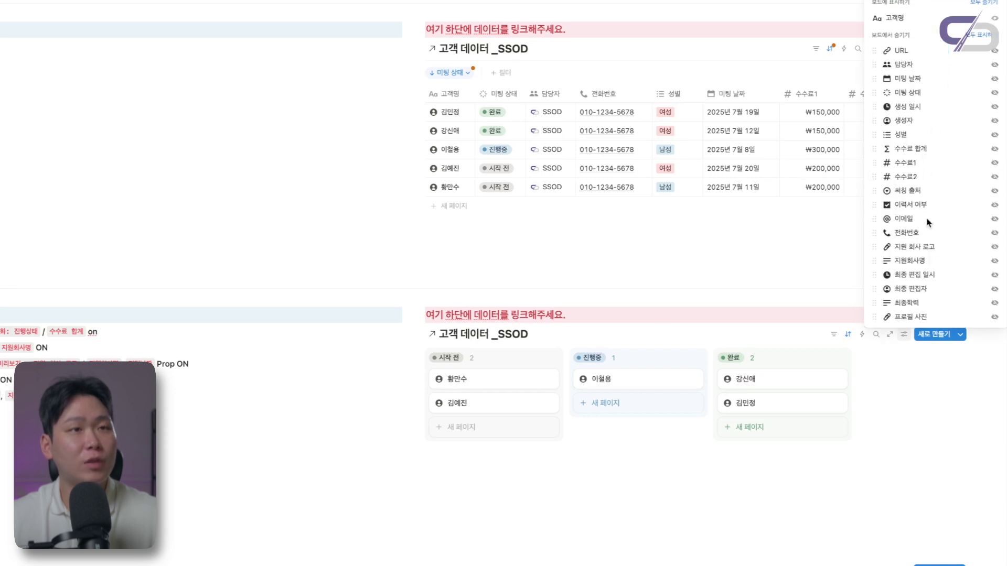
{"action": "left_click", "coordinate": [994, 149]}
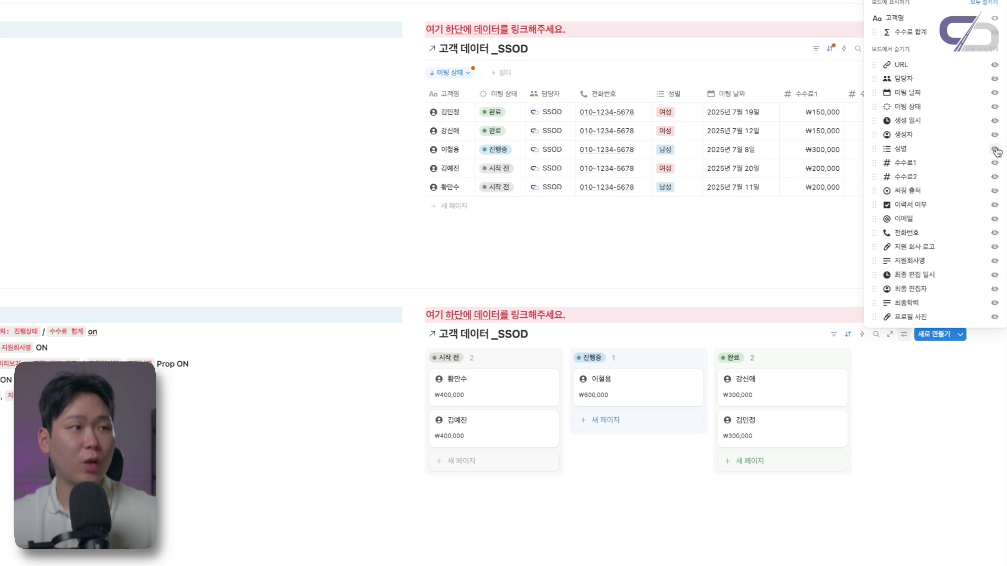
{"action": "left_click", "coordinate": [903, 334]}
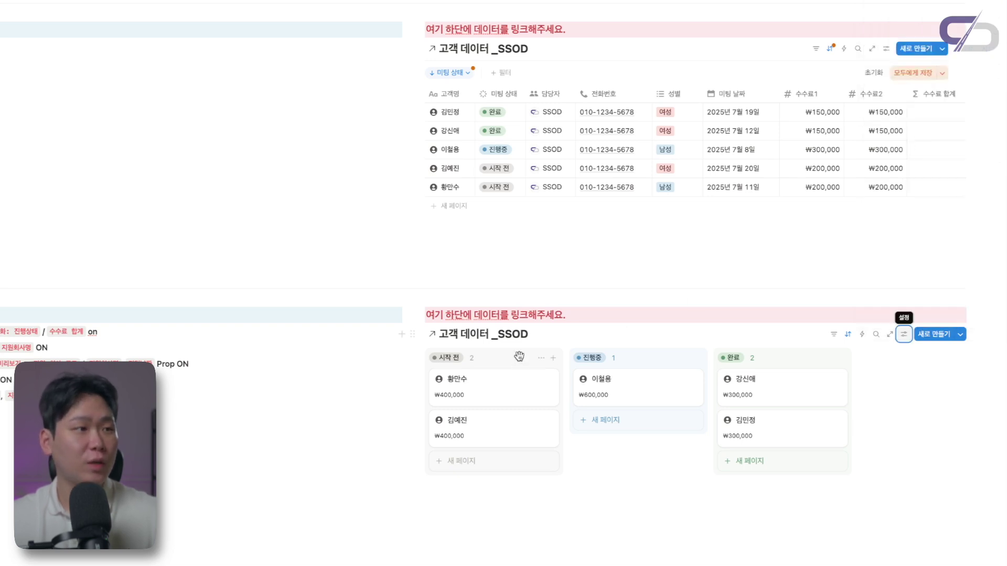
{"action": "scroll", "coordinate": [734, 341], "scroll_direction": "down", "scroll_amount": 1}
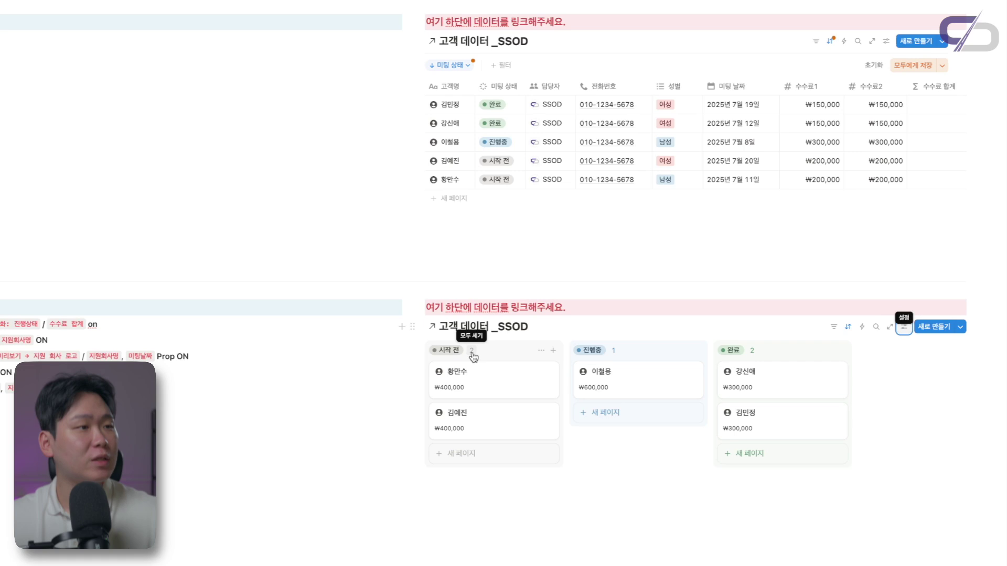
{"action": "left_click", "coordinate": [472, 353]}
{"action": "mouse_move", "coordinate": [513, 389]}
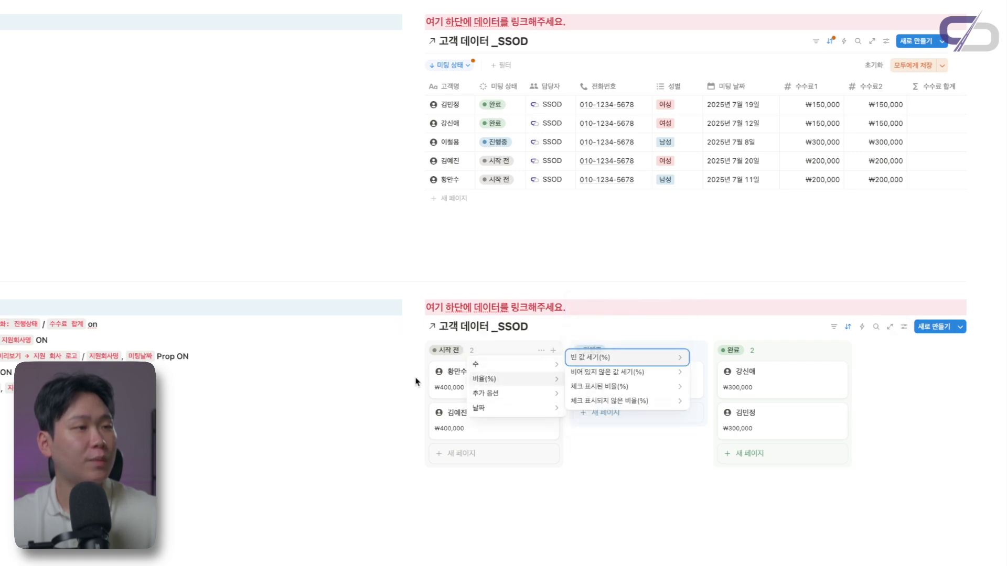
{"action": "left_click", "coordinate": [470, 353]}
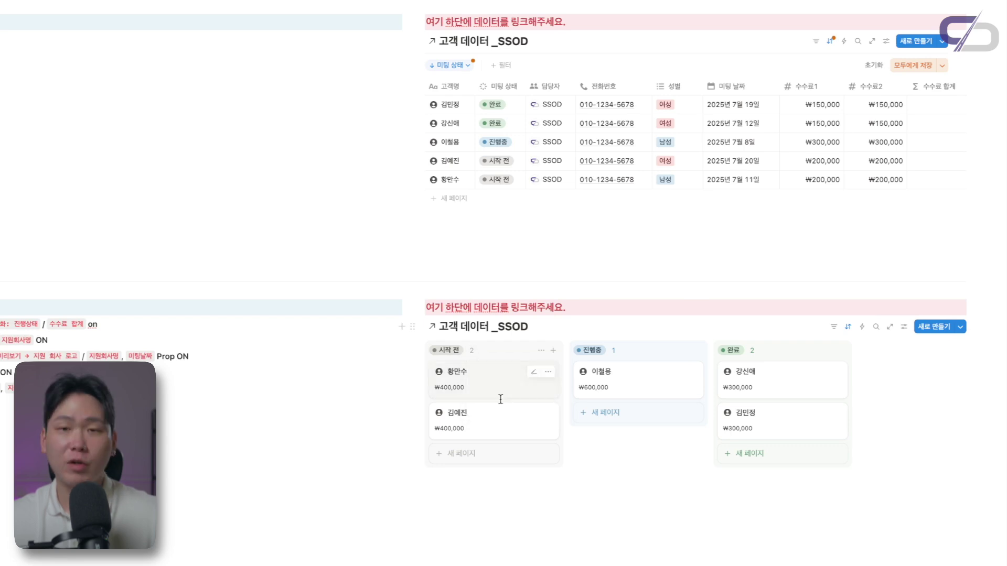
Set column headers to sum 수수료 합계: ₩800,000 시작 전, ₩600,000 진행 중, ₩600,000 완료
{"action": "left_click", "coordinate": [472, 353]}
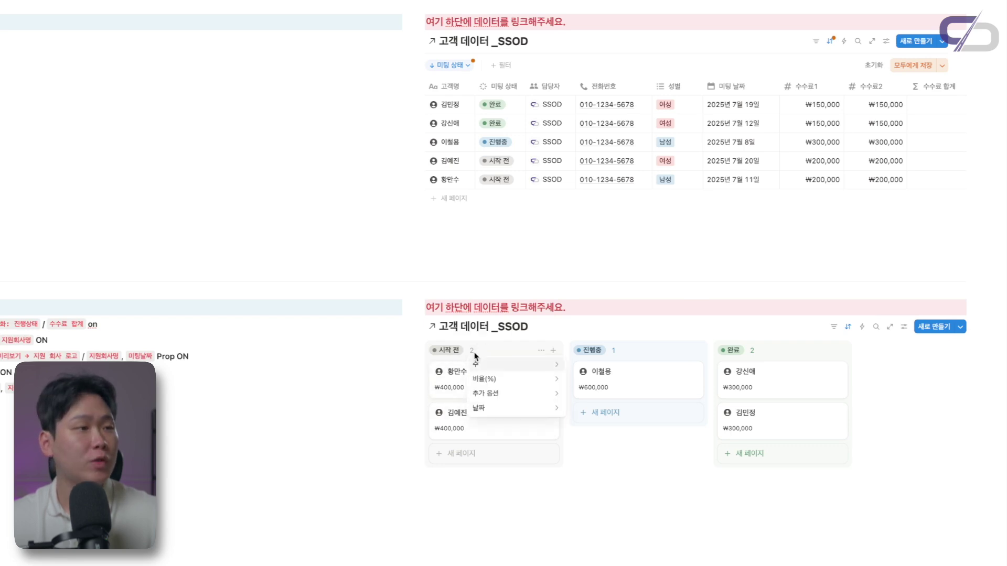
{"action": "mouse_move", "coordinate": [518, 393]}
{"action": "mouse_move", "coordinate": [628, 362]}
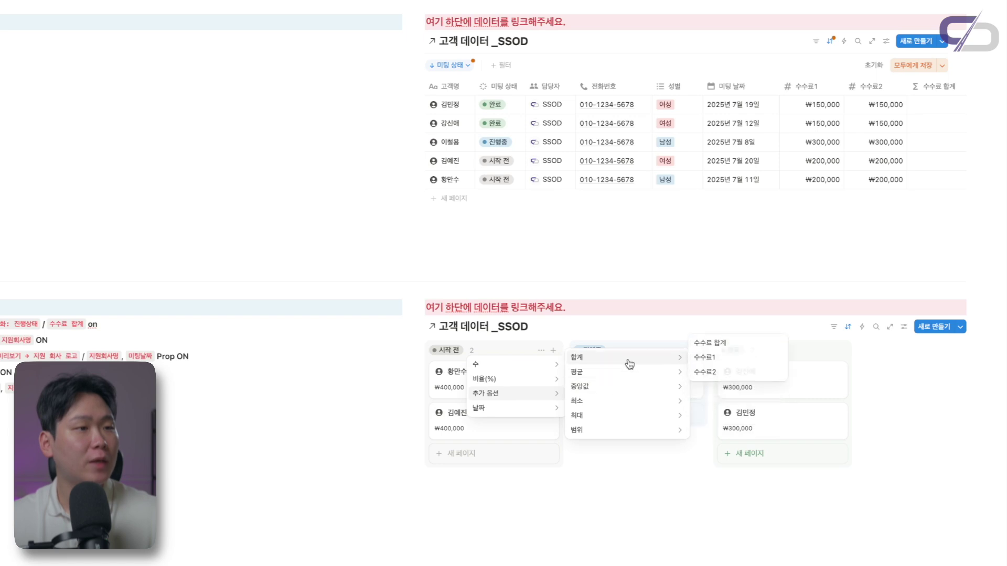
{"action": "left_click", "coordinate": [713, 343]}
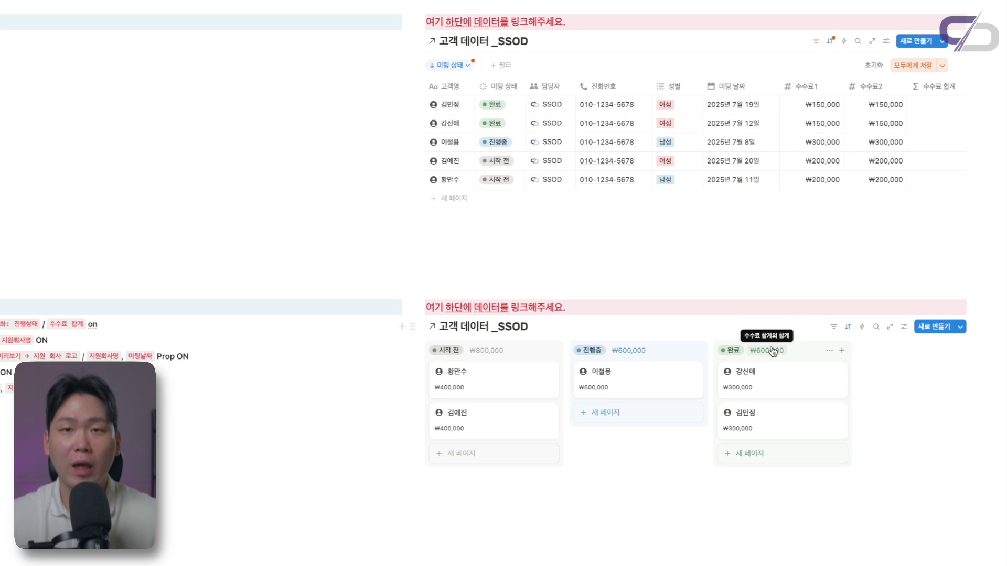
{"action": "left_click", "coordinate": [539, 329]}
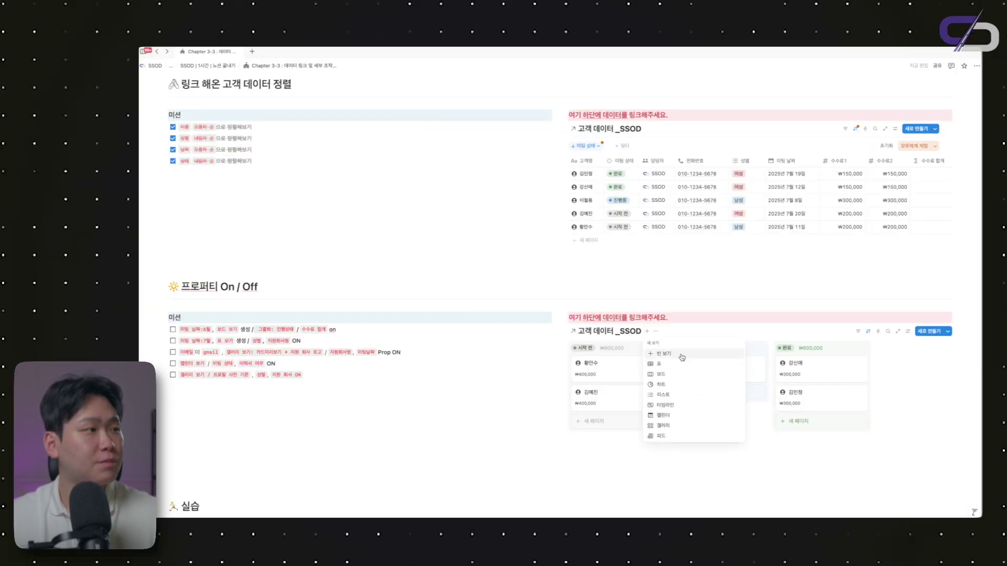
Add a table view alongside the lower database's board view, then return to the board
{"action": "left_click", "coordinate": [175, 330]}
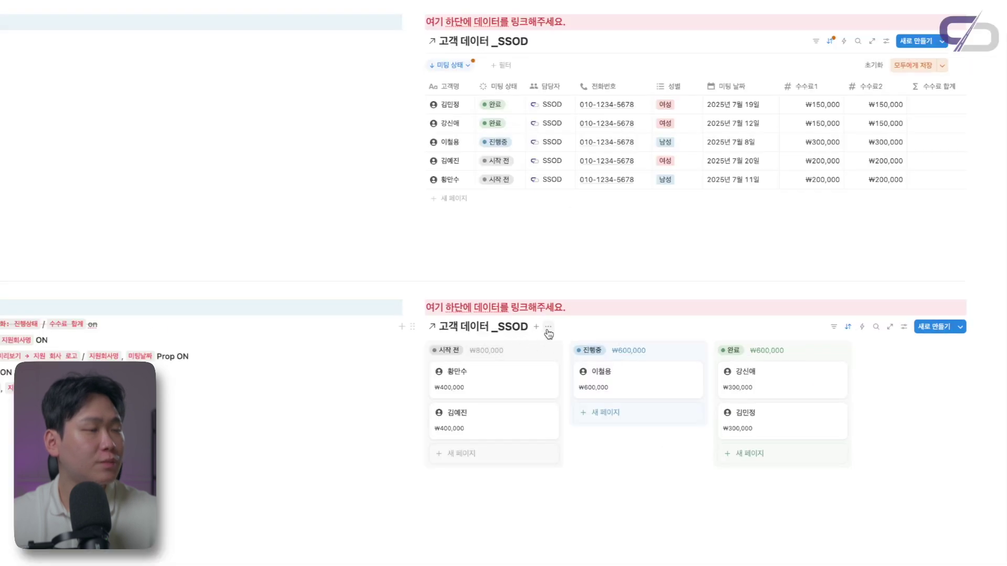
{"action": "left_click", "coordinate": [646, 332]}
{"action": "left_click", "coordinate": [548, 327]}
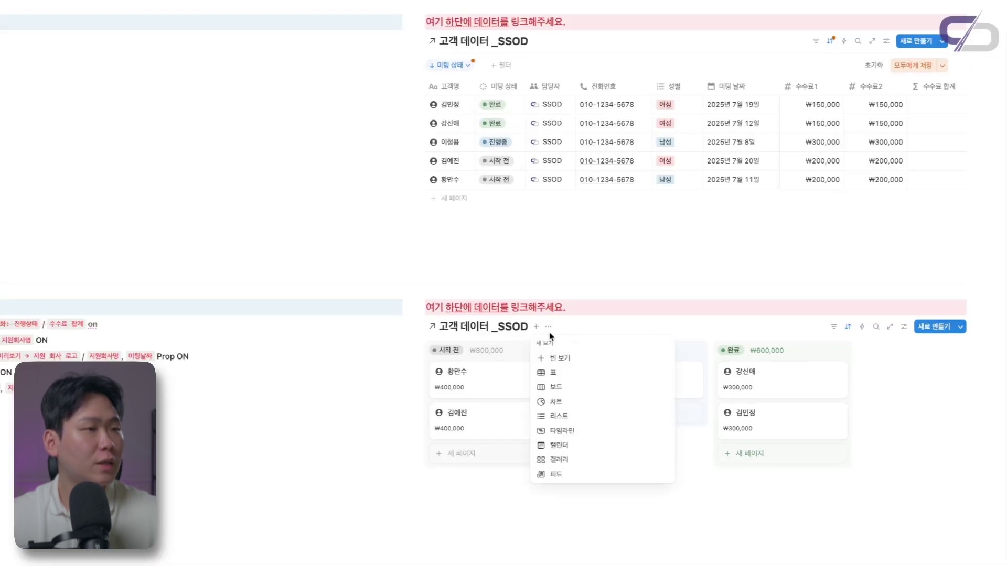
{"action": "left_click", "coordinate": [576, 360]}
{"action": "scroll", "coordinate": [448, 349], "scroll_direction": "down", "scroll_amount": 1}
{"action": "left_click", "coordinate": [447, 349]}
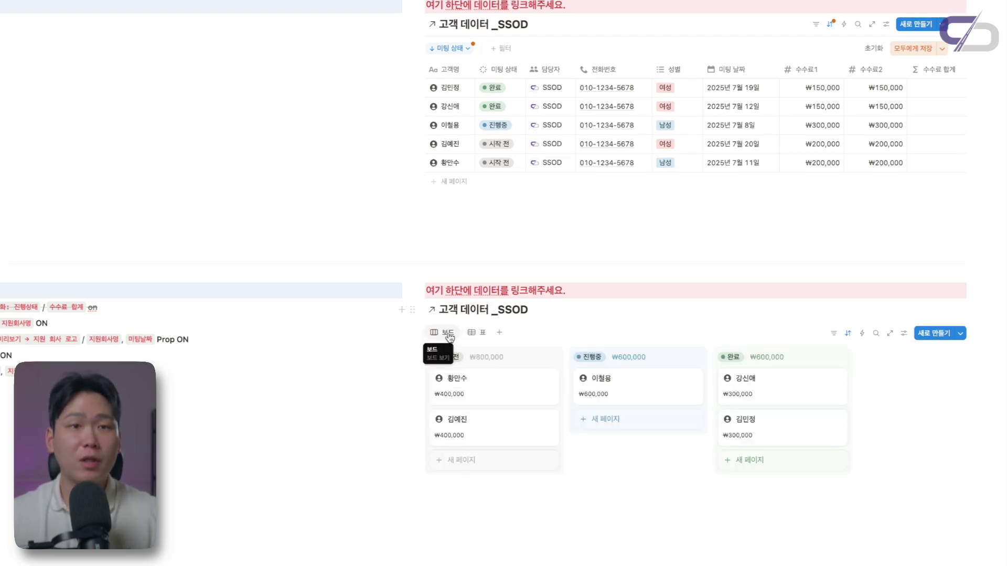
Rename the board view to '고객 진행 상태 및 수수료 합계'
{"action": "left_click", "coordinate": [448, 338]}
{"action": "left_click", "coordinate": [476, 353]}
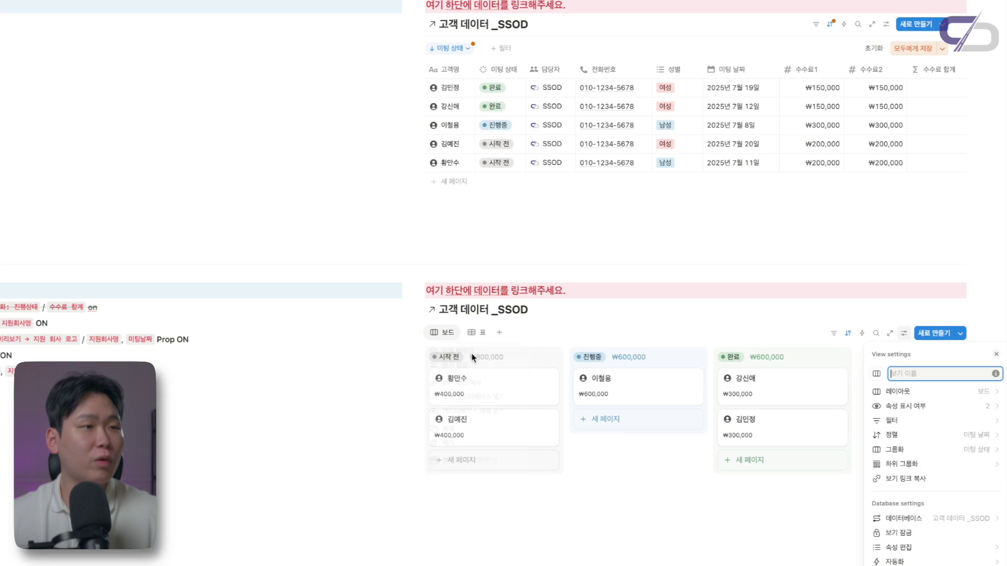
{"action": "type", "text": "고개"}
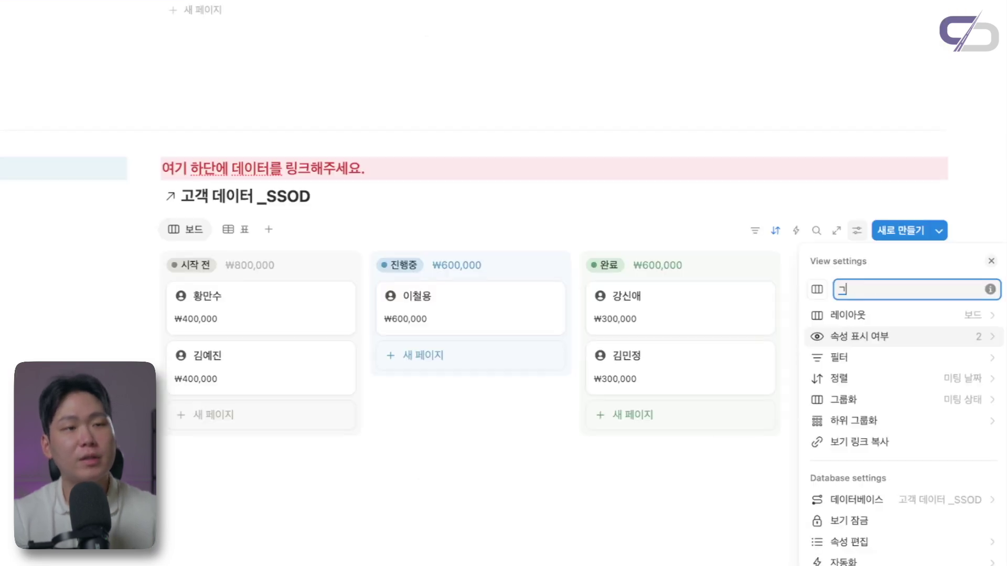
{"action": "type", "text": " 지ㄴ행"}
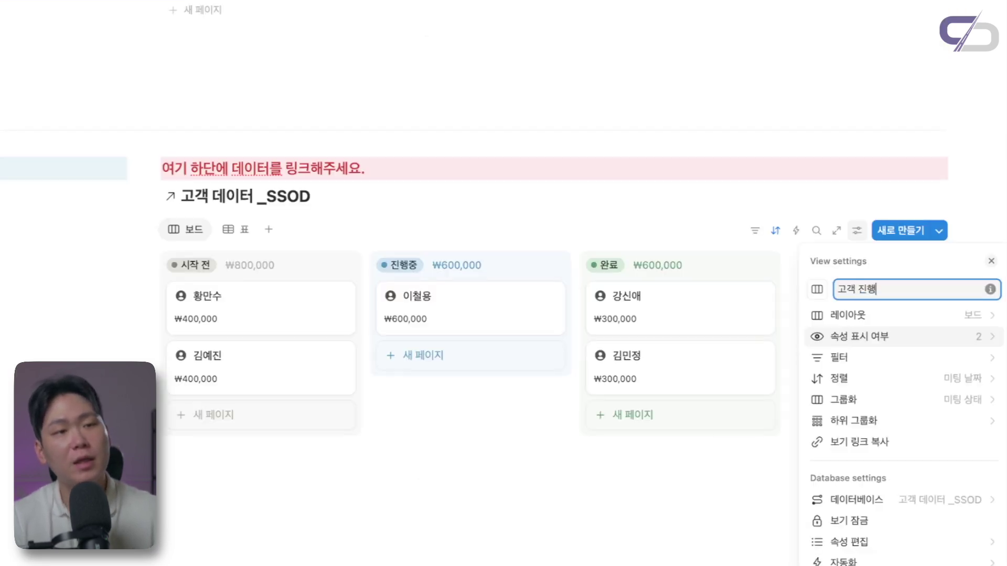
{"action": "type", "text": " 상태 및 수수료 합ㄱ"}
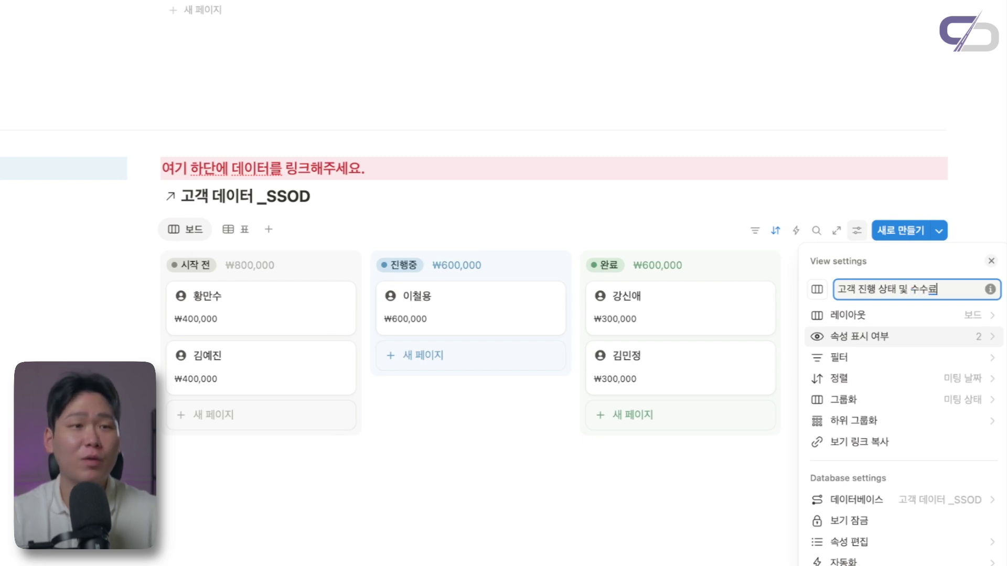
{"action": "key", "text": "Return"}
{"action": "left_click", "coordinate": [757, 275]}
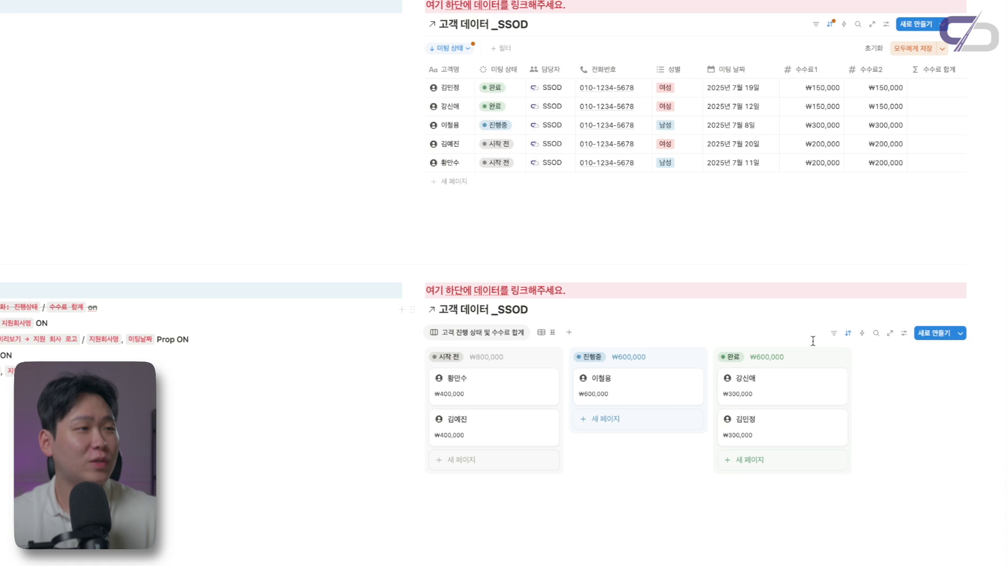
{"action": "scroll", "coordinate": [757, 276], "scroll_direction": "down", "scroll_amount": 2}
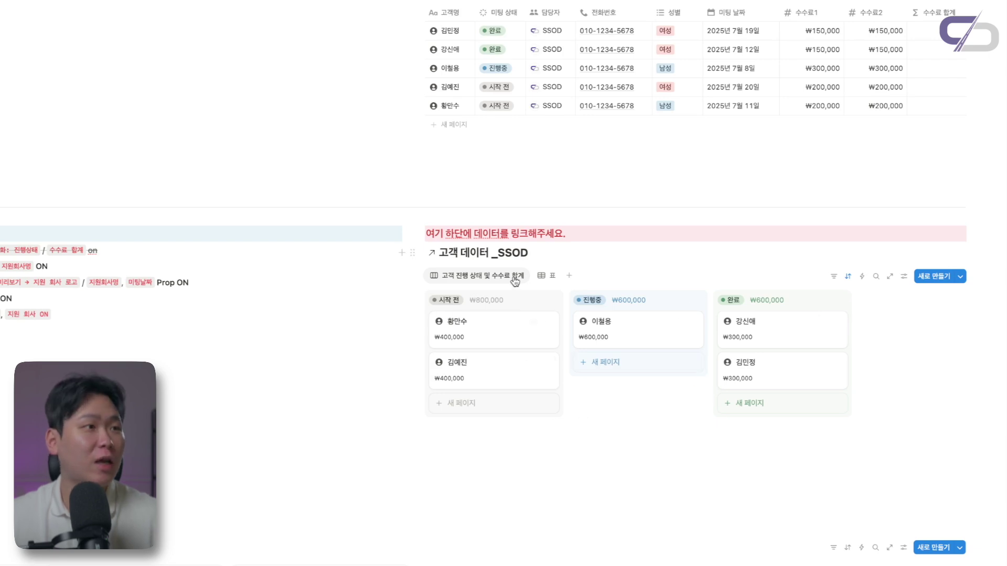
Give the 고객 진행 상태 및 수수료 합계 view the first money icon from a 'mone' search
{"action": "left_click", "coordinate": [471, 275]}
{"action": "left_click", "coordinate": [450, 295]}
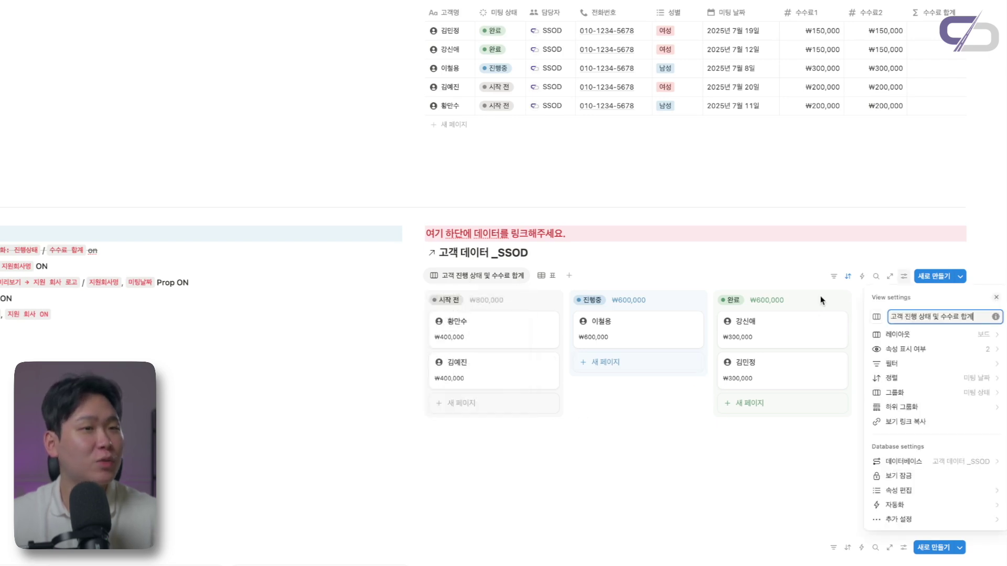
{"action": "left_click", "coordinate": [876, 316]}
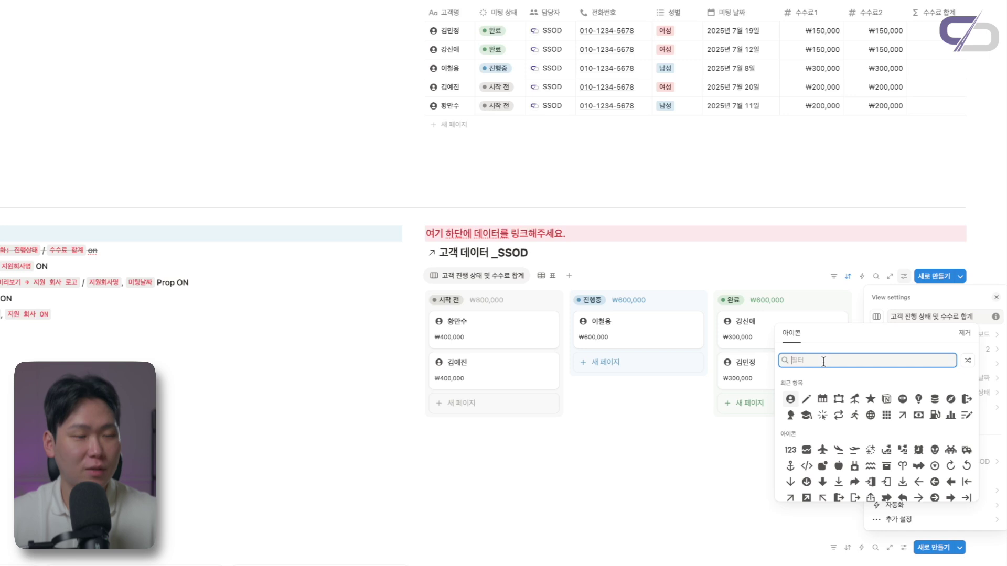
{"action": "type", "text": "mone"}
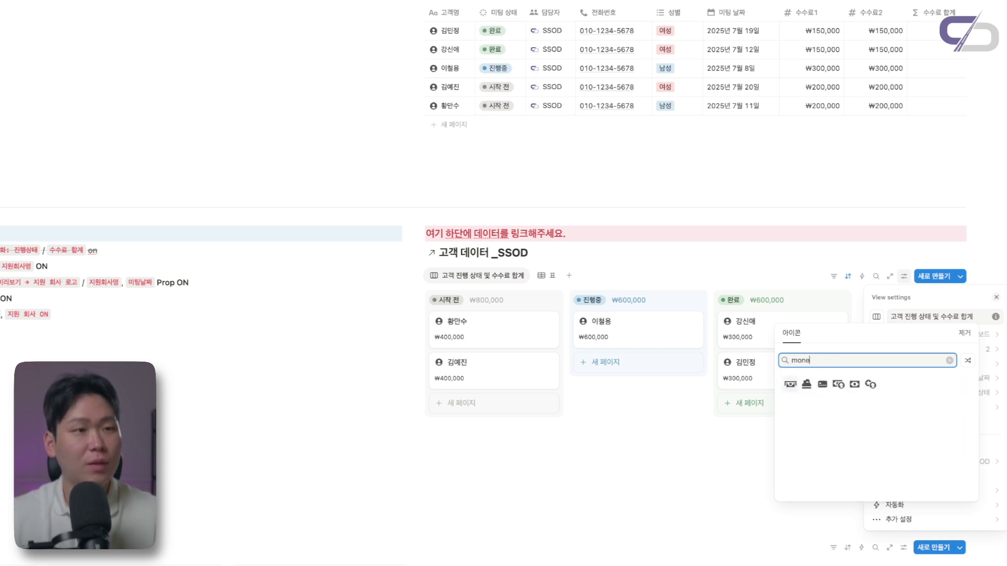
{"action": "left_click", "coordinate": [791, 385]}
{"action": "left_click", "coordinate": [605, 426]}
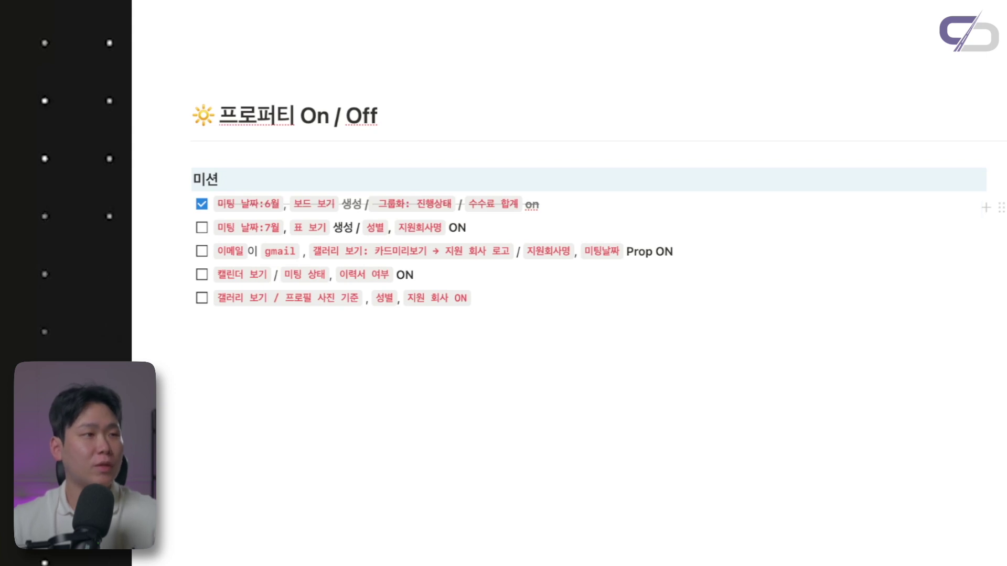
Add a 미팅 날짜 범위 내 filter from 2025/07/01 to 2025/07/30, saved for everyone
{"action": "left_click", "coordinate": [868, 169]}
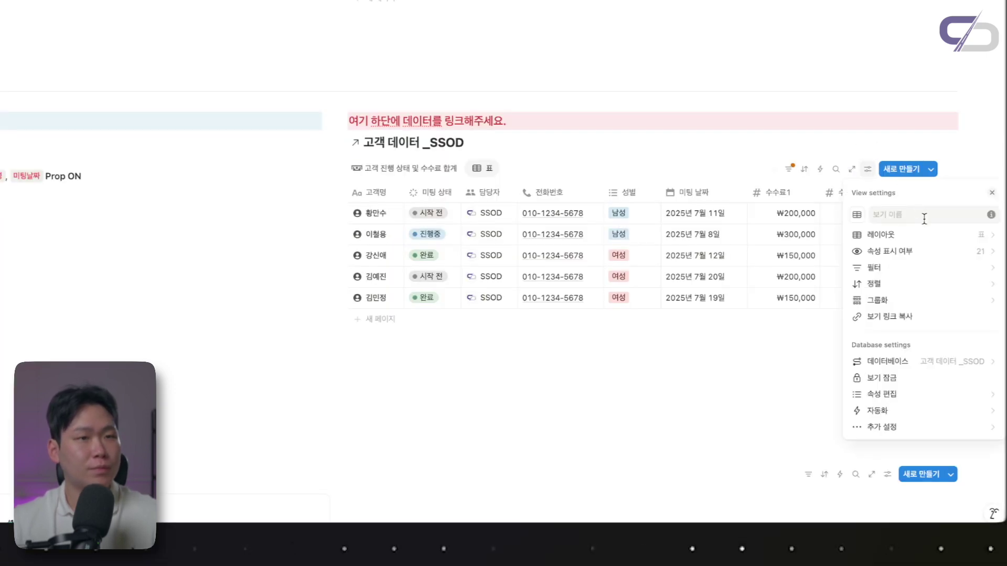
{"action": "left_click", "coordinate": [897, 270]}
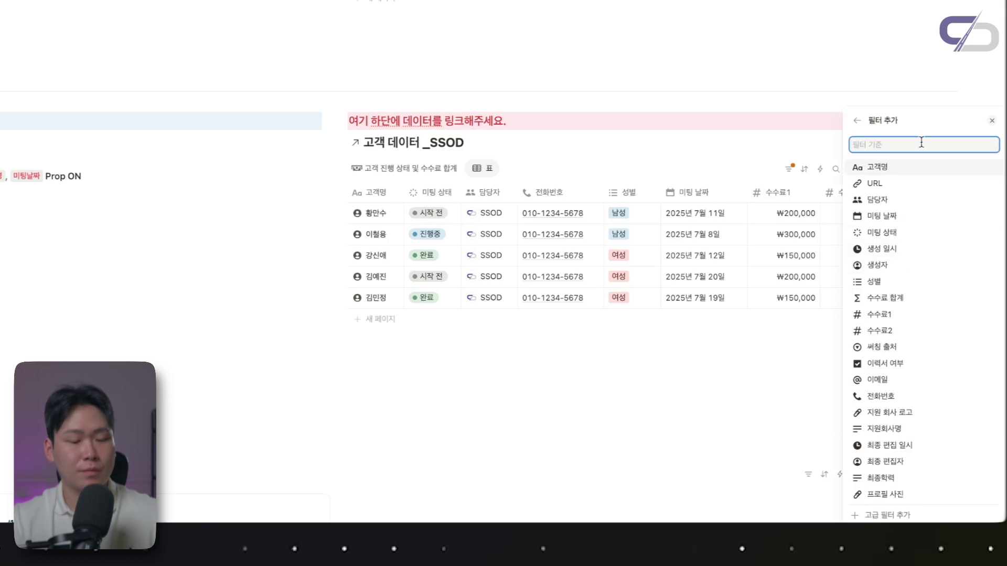
{"action": "left_click", "coordinate": [881, 216]}
{"action": "left_click", "coordinate": [887, 293]}
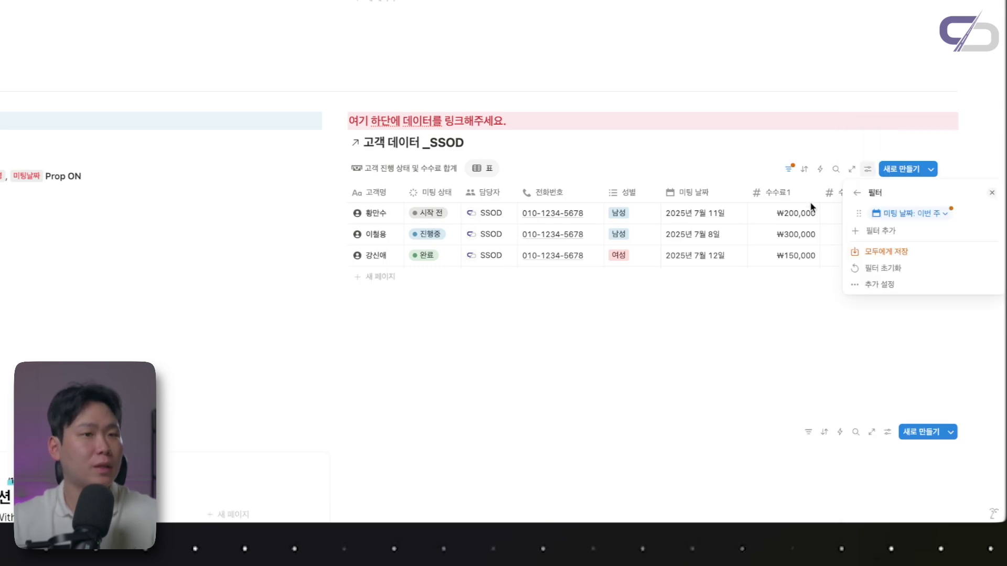
{"action": "left_click", "coordinate": [923, 219]}
{"action": "left_click", "coordinate": [918, 233]}
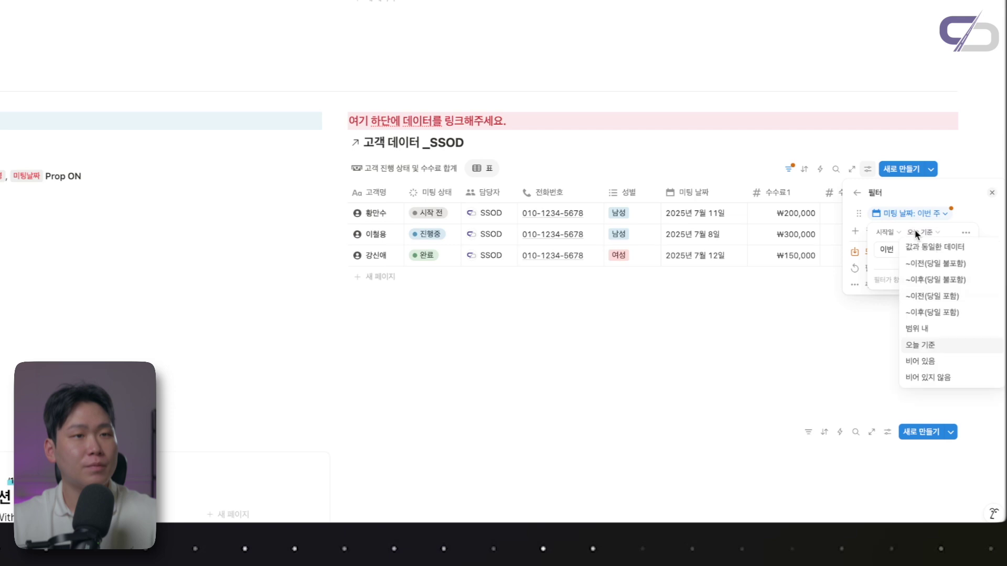
{"action": "left_click", "coordinate": [928, 331]}
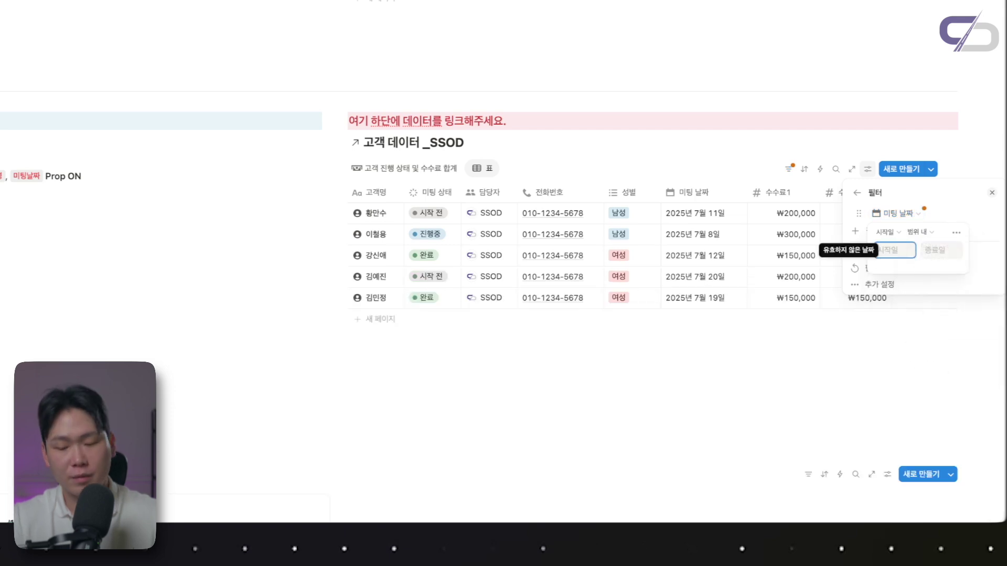
{"action": "type", "text": "25"}
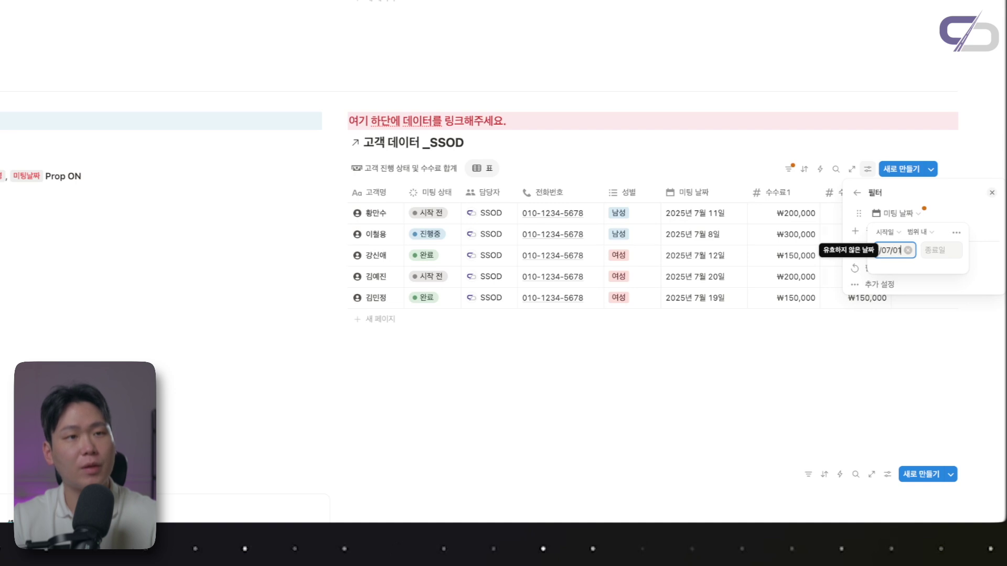
{"action": "key", "text": "Tab"}
{"action": "type", "text": "2025/07/30"}
{"action": "left_click", "coordinate": [864, 265]}
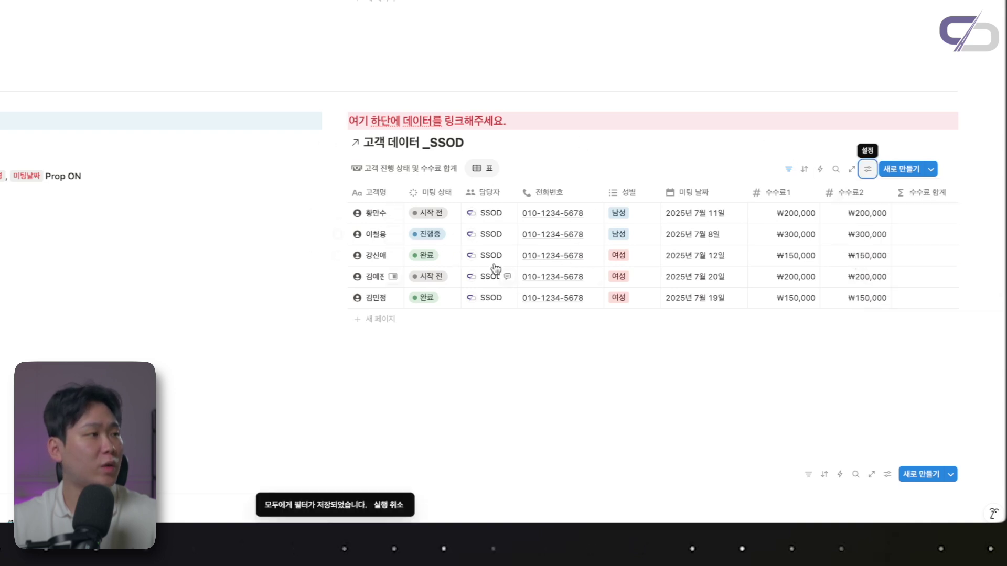
Hide all table properties except 고객명, then show 성별 and 지원회사명
{"action": "left_click", "coordinate": [867, 169]}
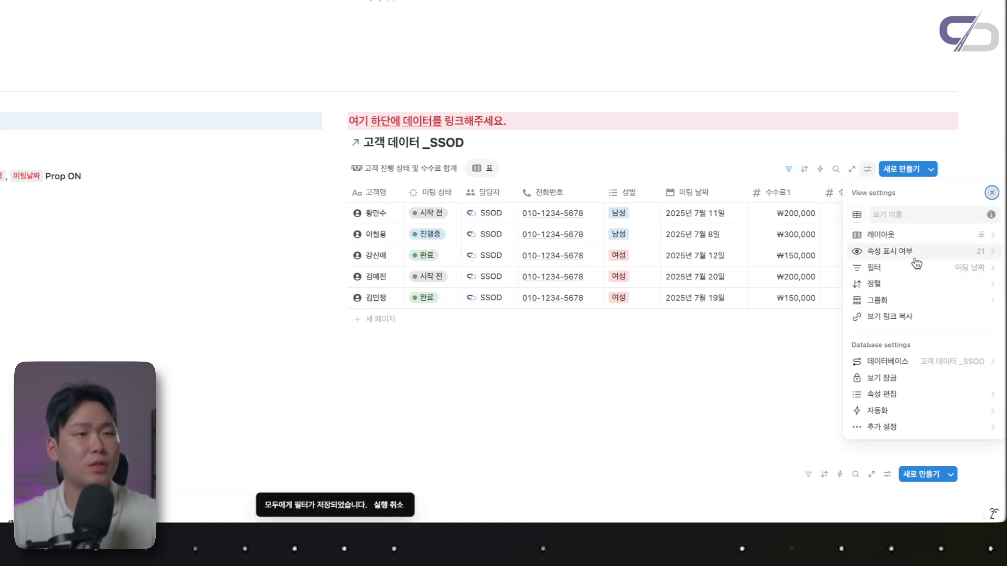
{"action": "left_click", "coordinate": [914, 263]}
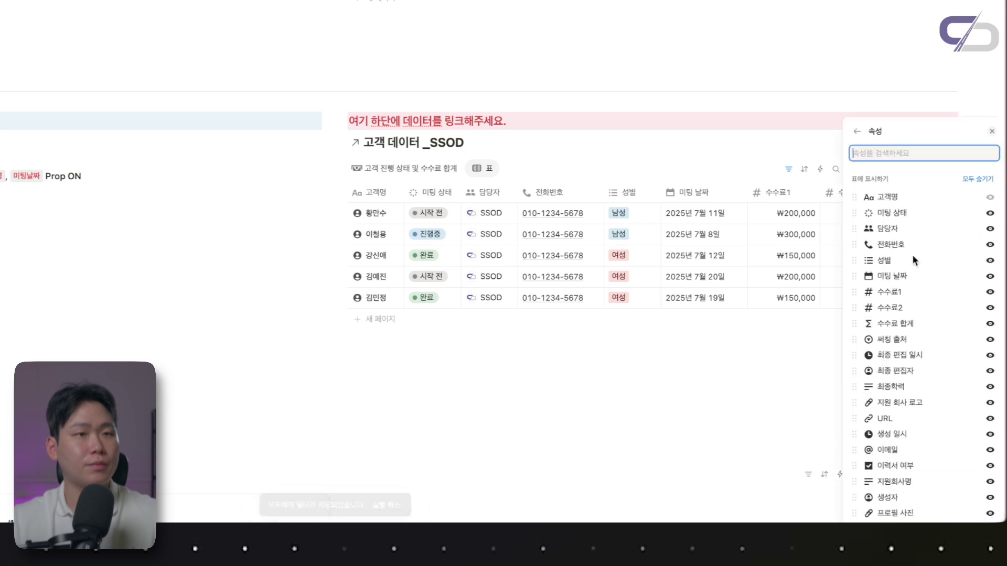
{"action": "left_click", "coordinate": [978, 182]}
{"action": "left_click", "coordinate": [990, 261]}
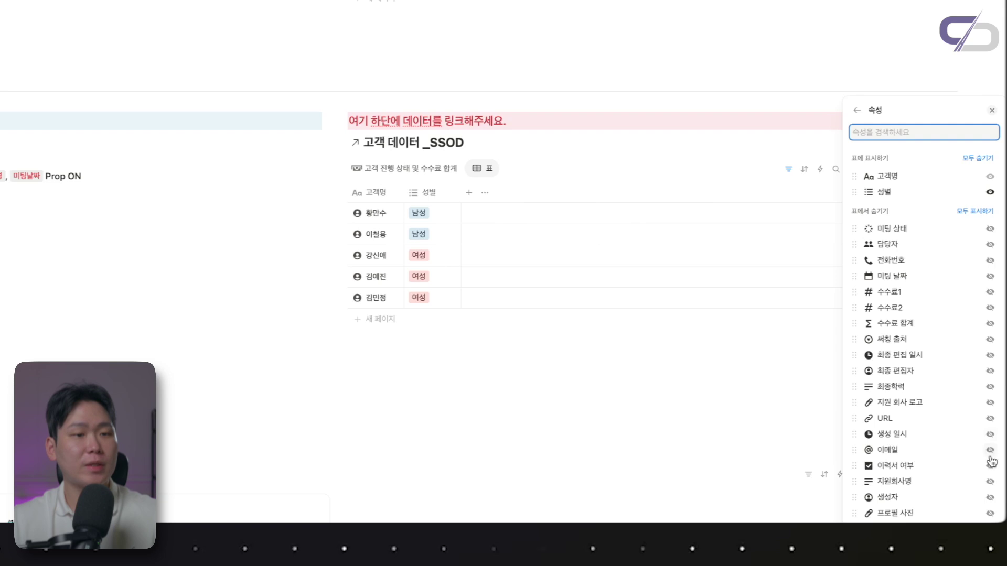
{"action": "left_click", "coordinate": [992, 484]}
{"action": "left_click", "coordinate": [697, 377]}
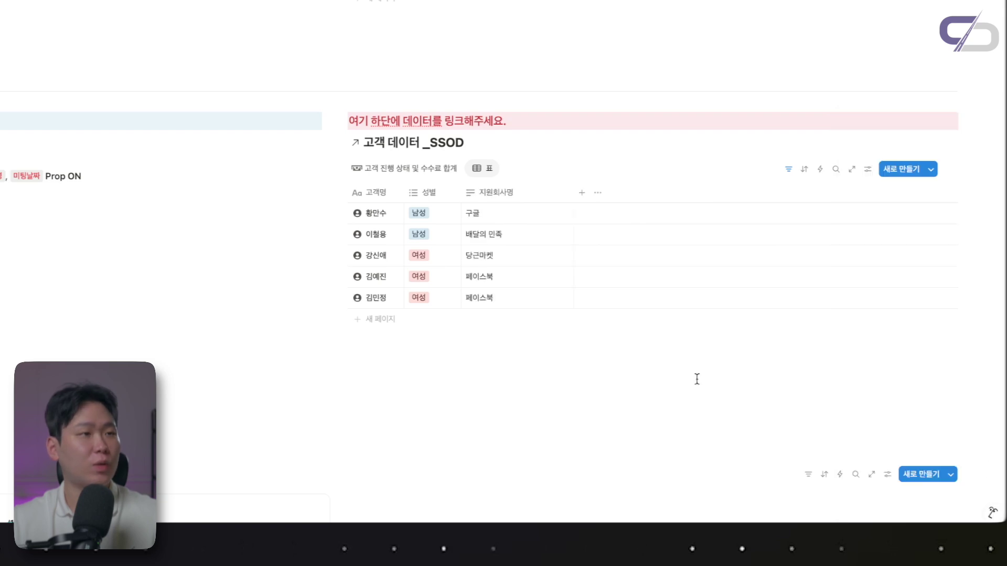
Rename the table view to 지원회사내역 and give it a globe icon
{"action": "left_click", "coordinate": [489, 168]}
{"action": "left_click", "coordinate": [515, 190]}
{"action": "type", "text": "지원회사내역"}
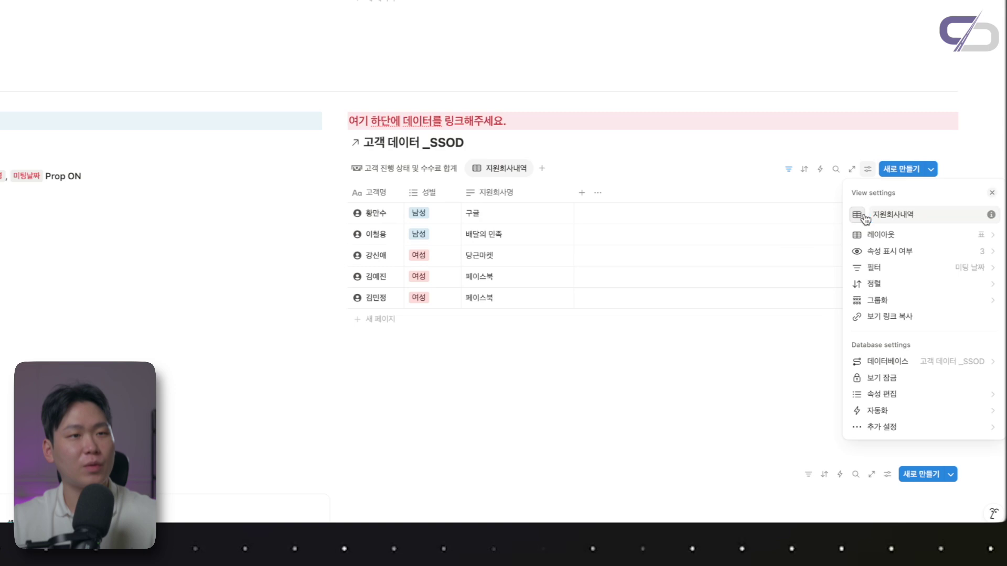
{"action": "left_click", "coordinate": [857, 215]}
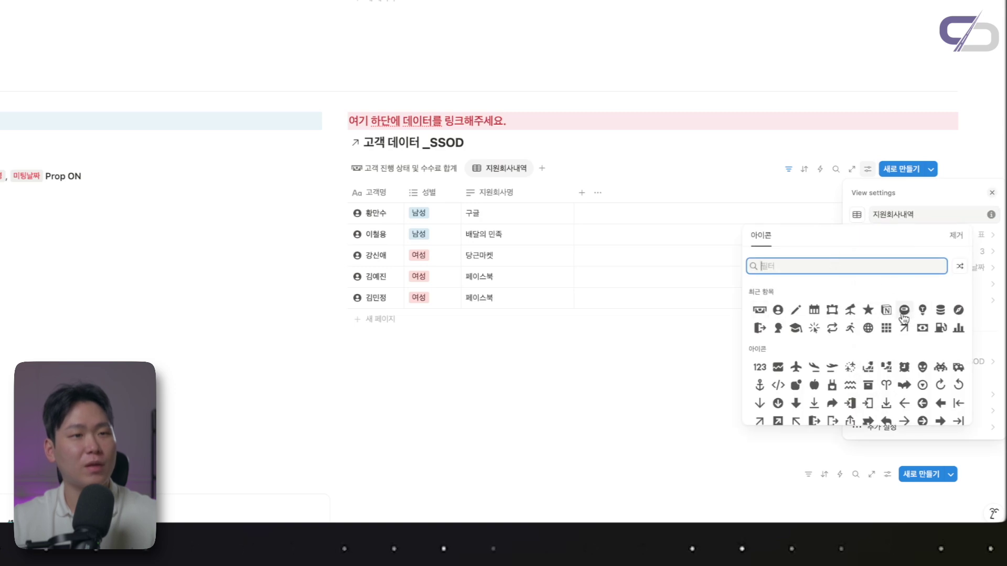
{"action": "left_click", "coordinate": [868, 327]}
{"action": "left_click", "coordinate": [602, 388]}
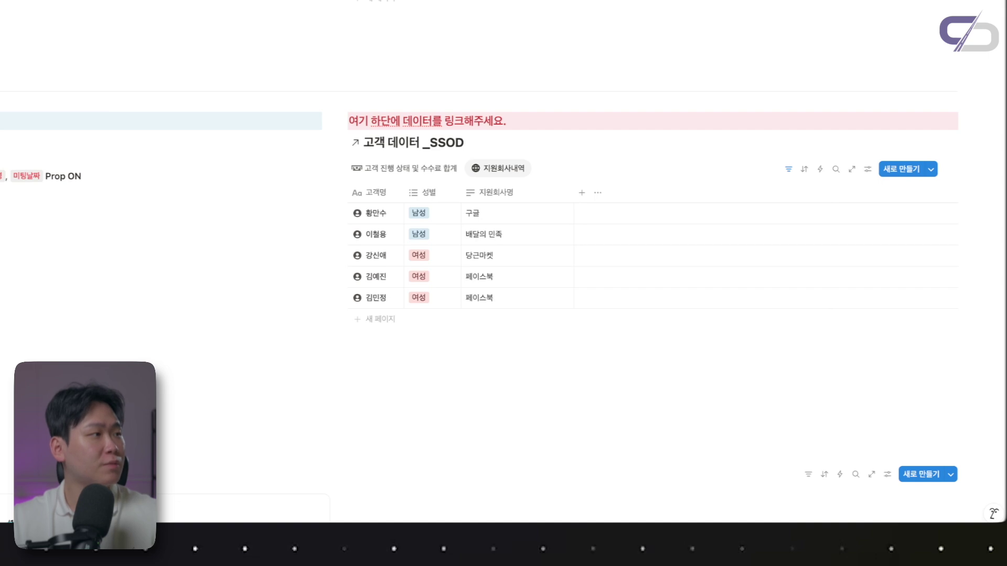
{"action": "left_click_drag", "start_coordinate": [353, 193], "coordinate": [455, 193]}
Add a gallery view of the 고객 데이터 _SSOD database
{"action": "left_click", "coordinate": [472, 195]}
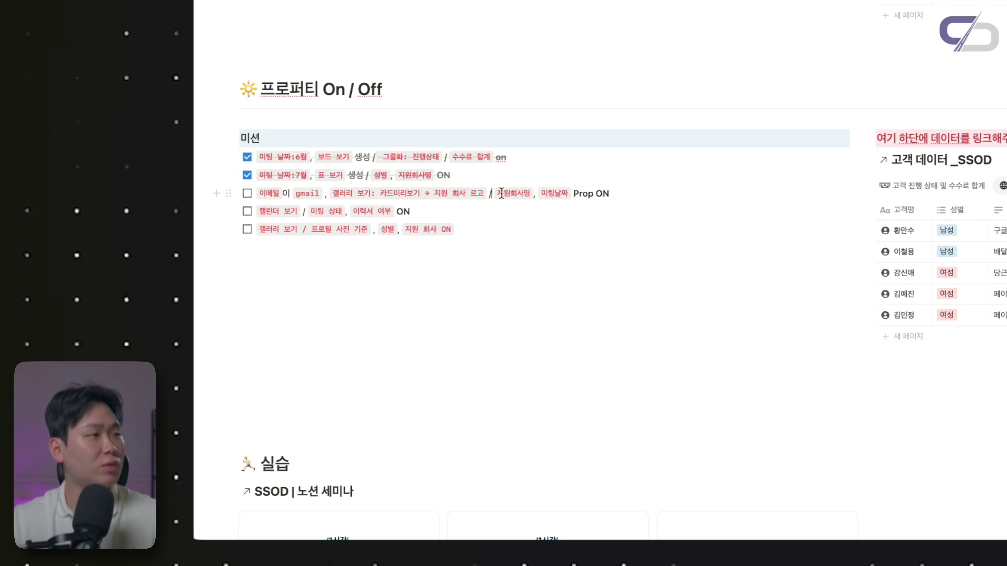
{"action": "left_click_drag", "start_coordinate": [546, 192], "coordinate": [609, 192]}
{"action": "left_click", "coordinate": [609, 193]}
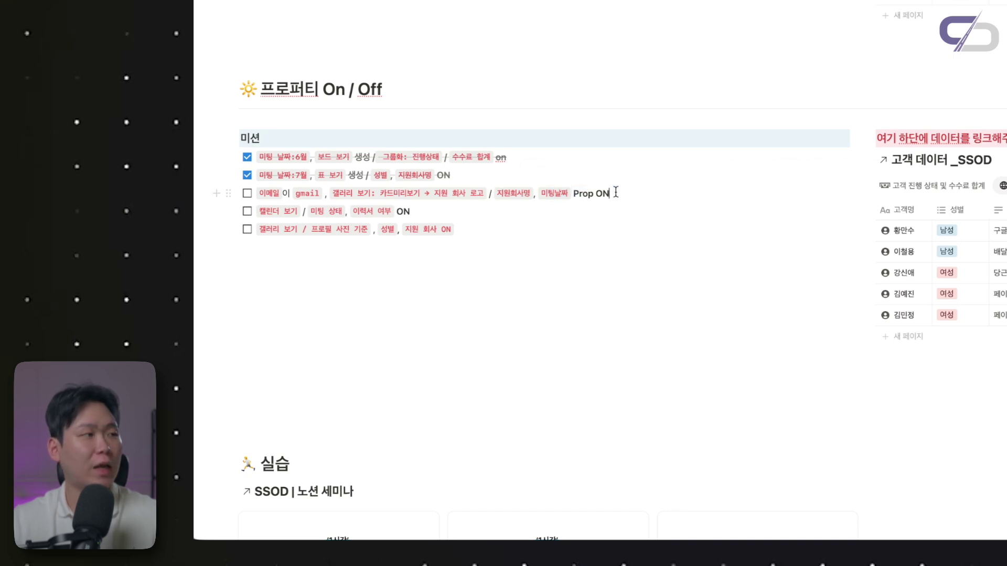
{"action": "left_click", "coordinate": [539, 173]}
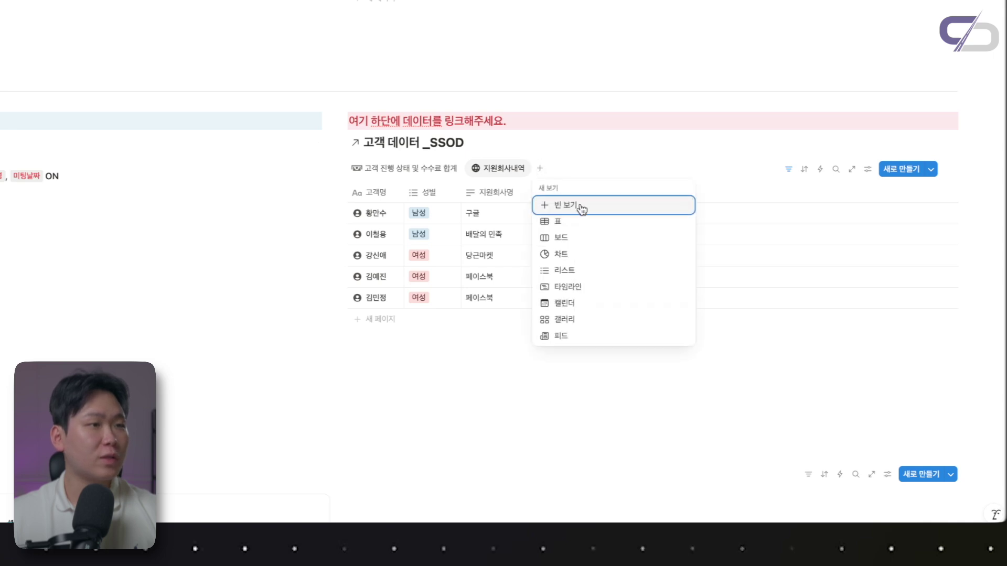
{"action": "left_click", "coordinate": [563, 320]}
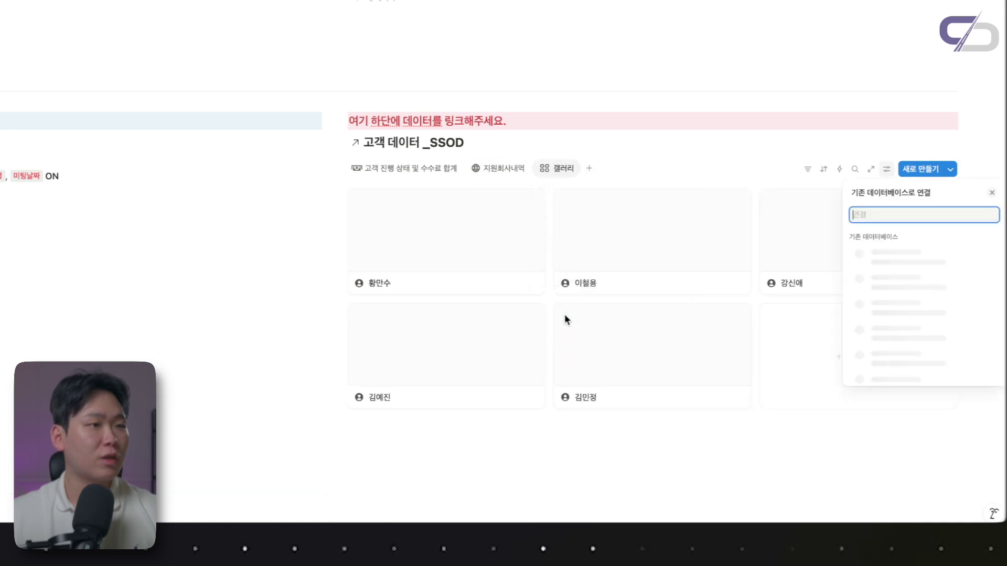
{"action": "left_click", "coordinate": [791, 145]}
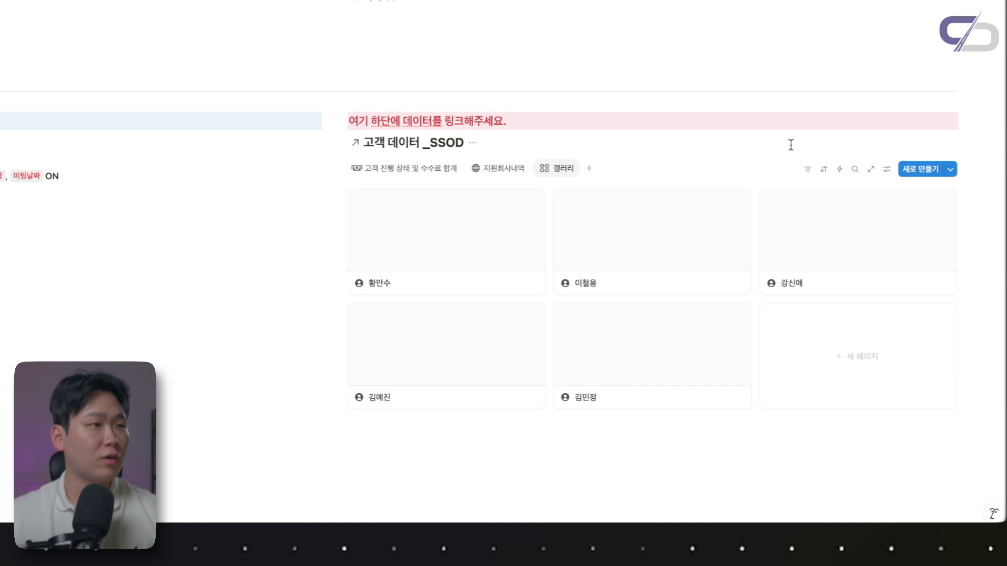
Filter the gallery to customers whose 이메일 contains 'gmail'
{"action": "left_click", "coordinate": [808, 170]}
{"action": "type", "text": "이메일"}
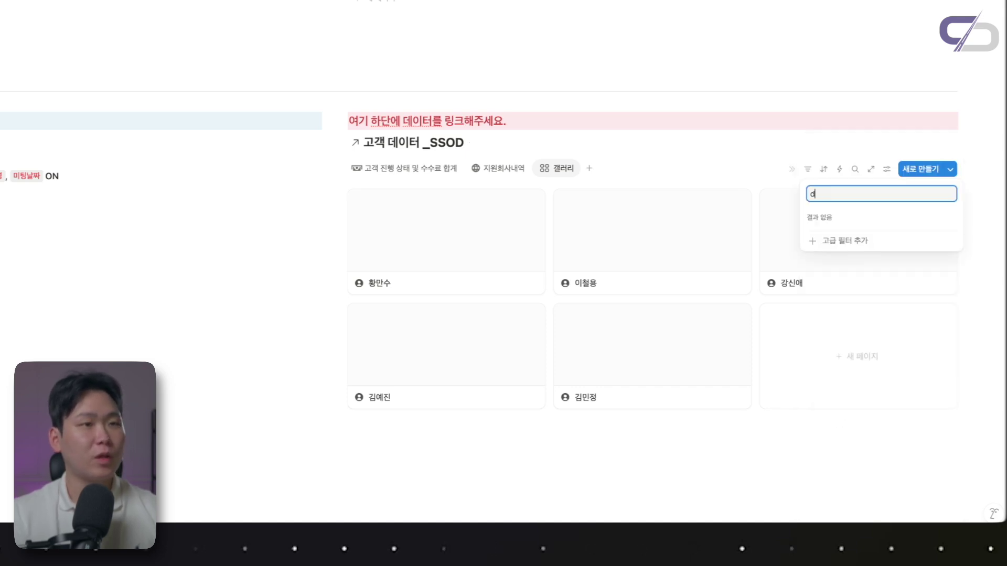
{"action": "key", "text": "Return"}
{"action": "type", "text": "gmail"}
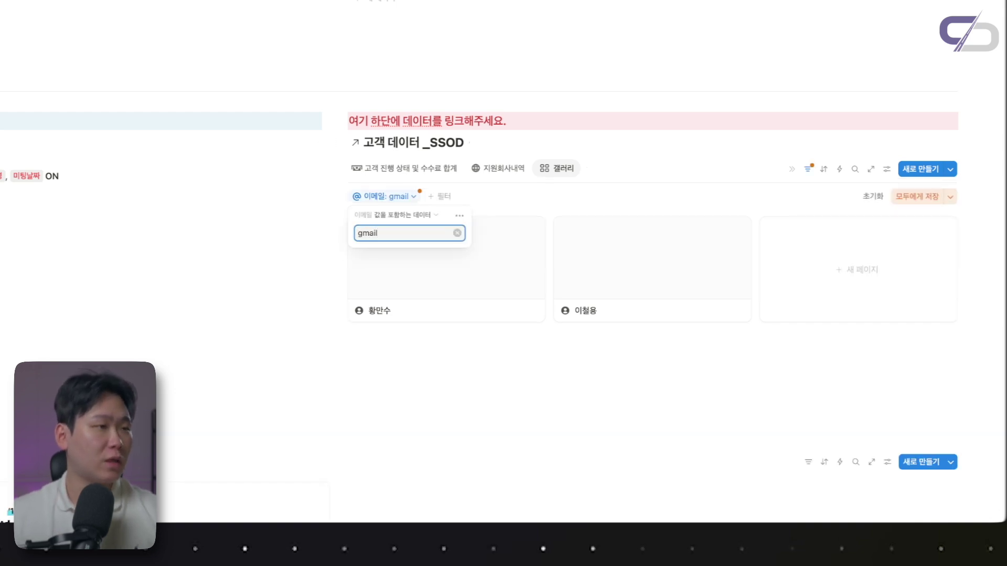
{"action": "left_click", "coordinate": [663, 370]}
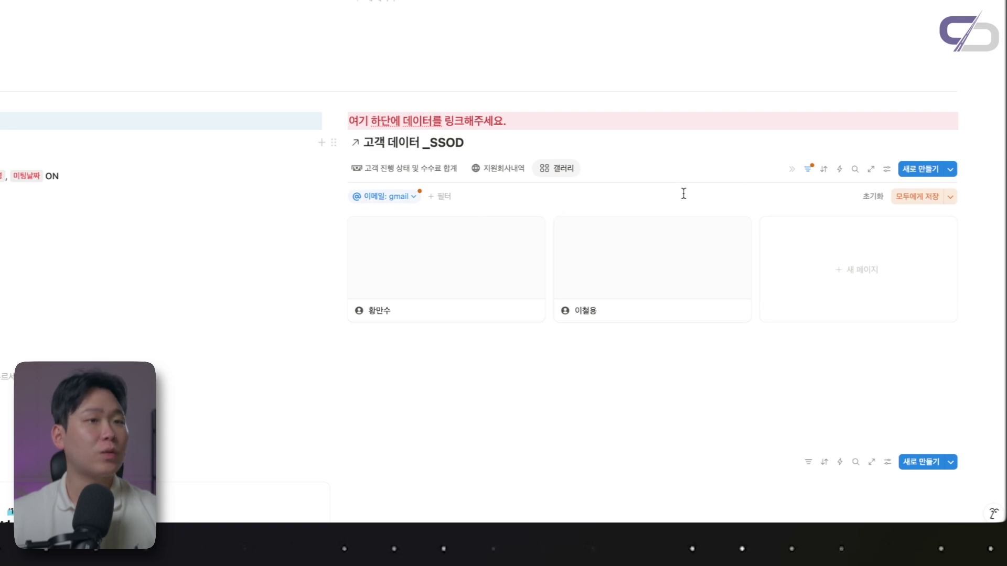
Review the card preview choices in the gallery layout settings without changing them
{"action": "left_click", "coordinate": [886, 169]}
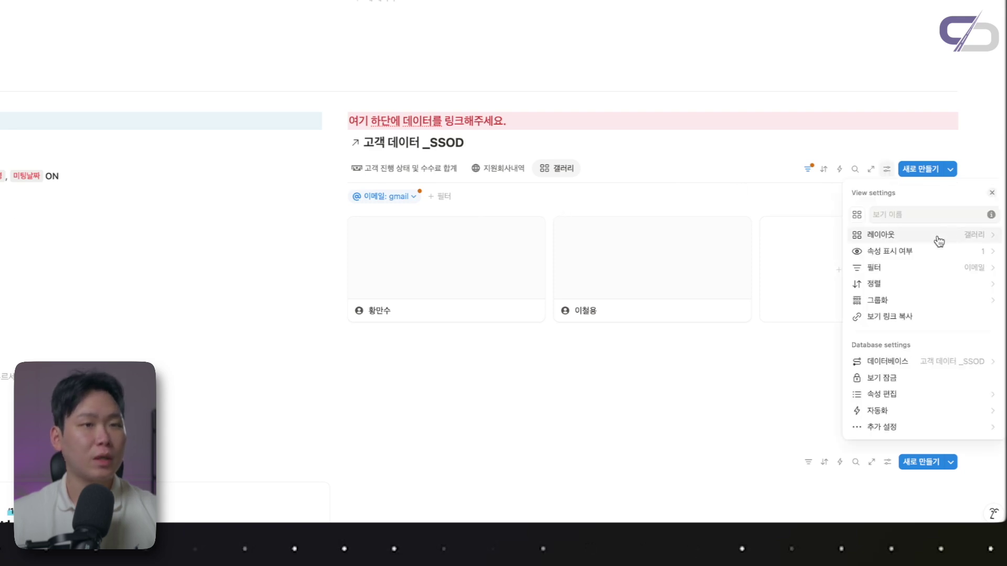
{"action": "left_click", "coordinate": [939, 240]}
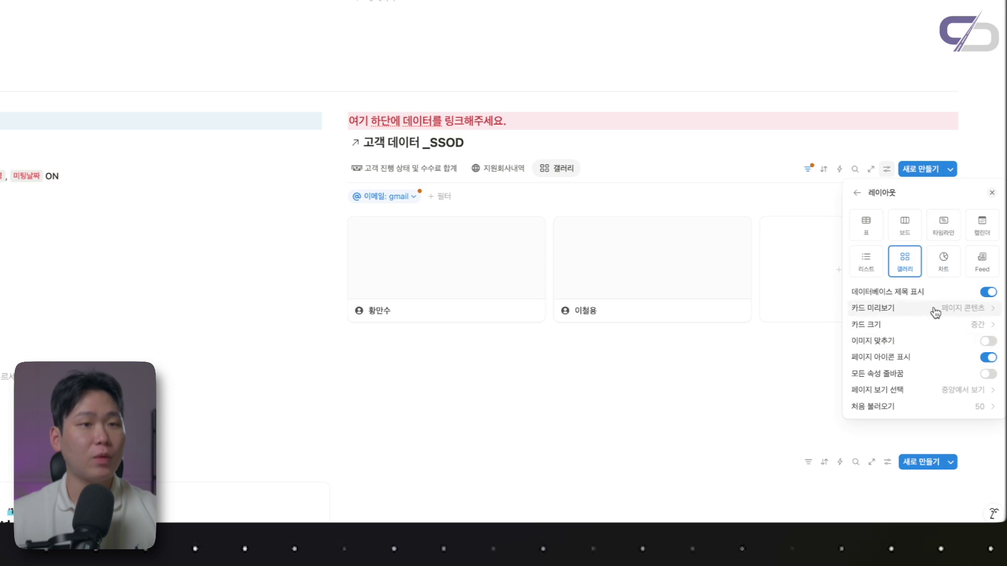
{"action": "left_click", "coordinate": [935, 309]}
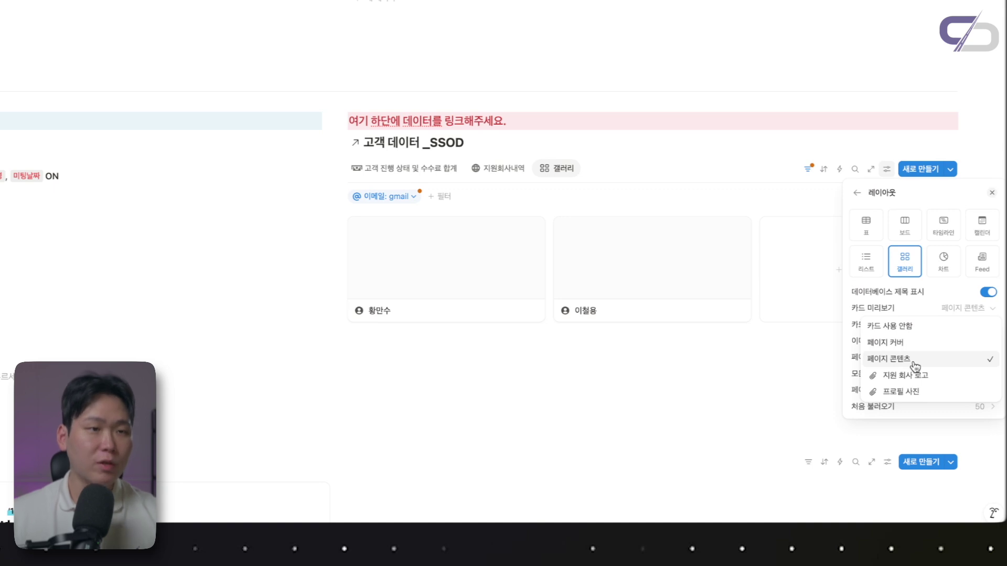
{"action": "left_click", "coordinate": [668, 137]}
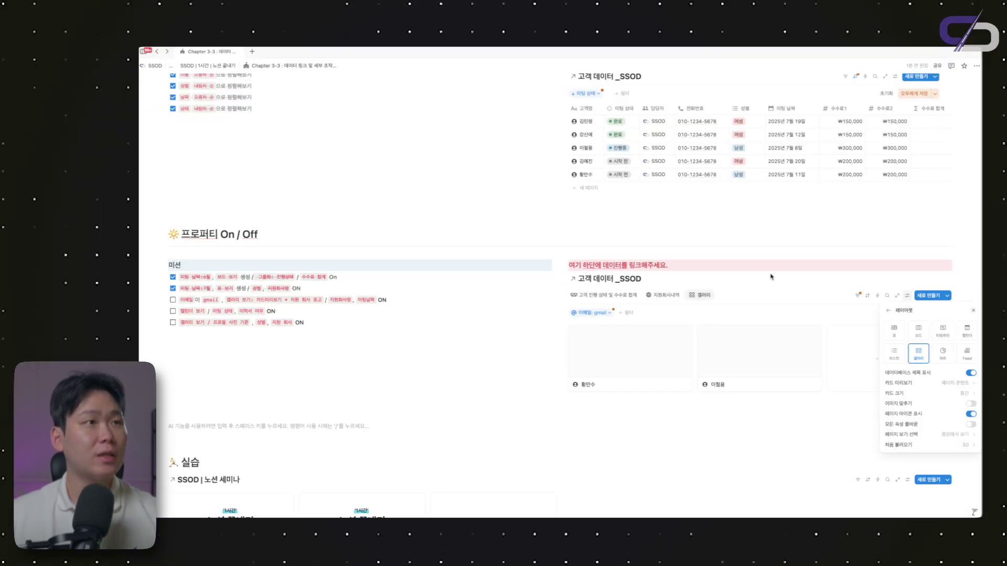
{"action": "left_click", "coordinate": [770, 276]}
{"action": "scroll", "coordinate": [590, 101], "scroll_direction": "up", "scroll_amount": 20}
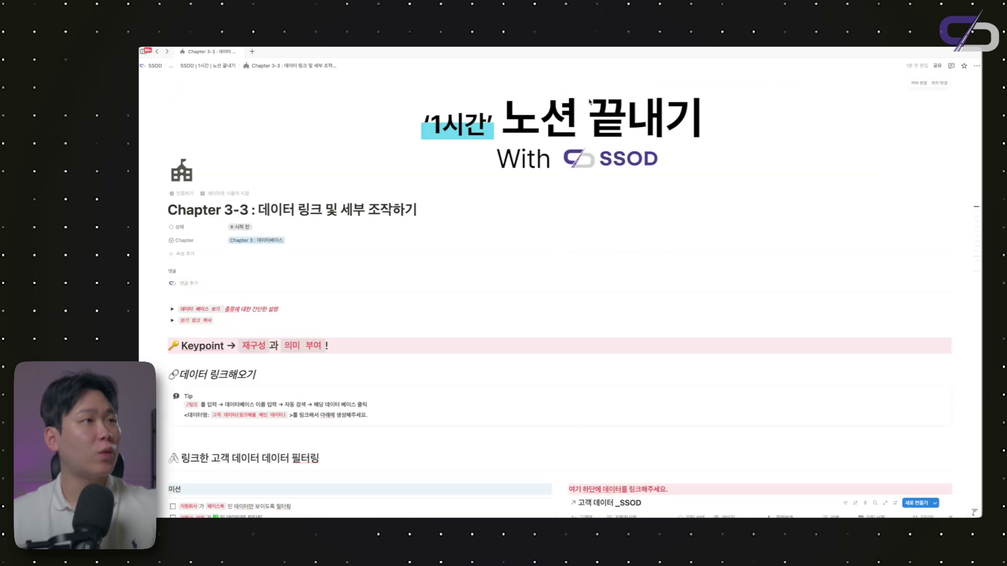
{"action": "scroll", "coordinate": [589, 101], "scroll_direction": "down", "scroll_amount": 15}
Set the gallery's card preview to the 지원 회사 로고 image
{"action": "left_click", "coordinate": [908, 236]}
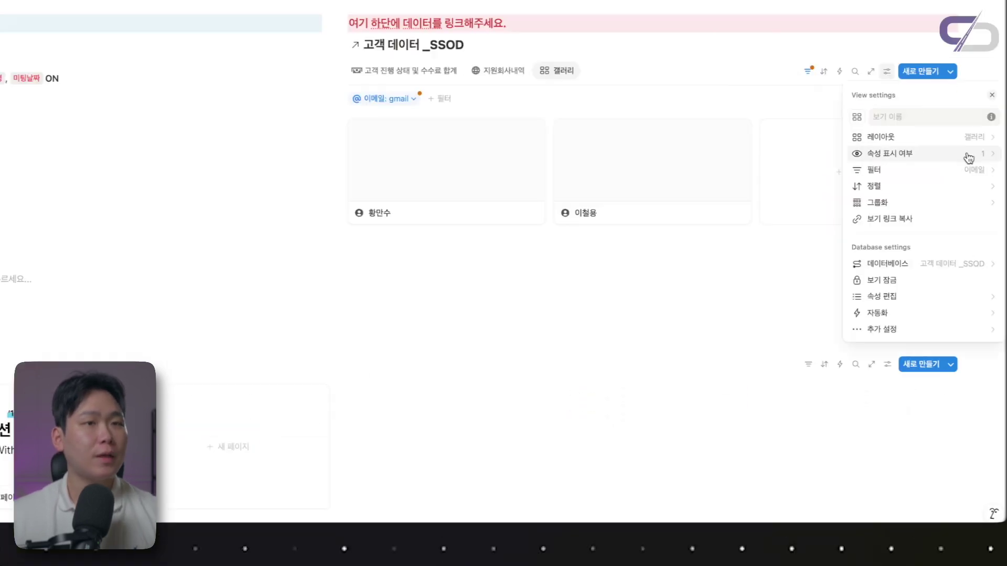
{"action": "left_click", "coordinate": [963, 137]}
{"action": "left_click", "coordinate": [955, 209]}
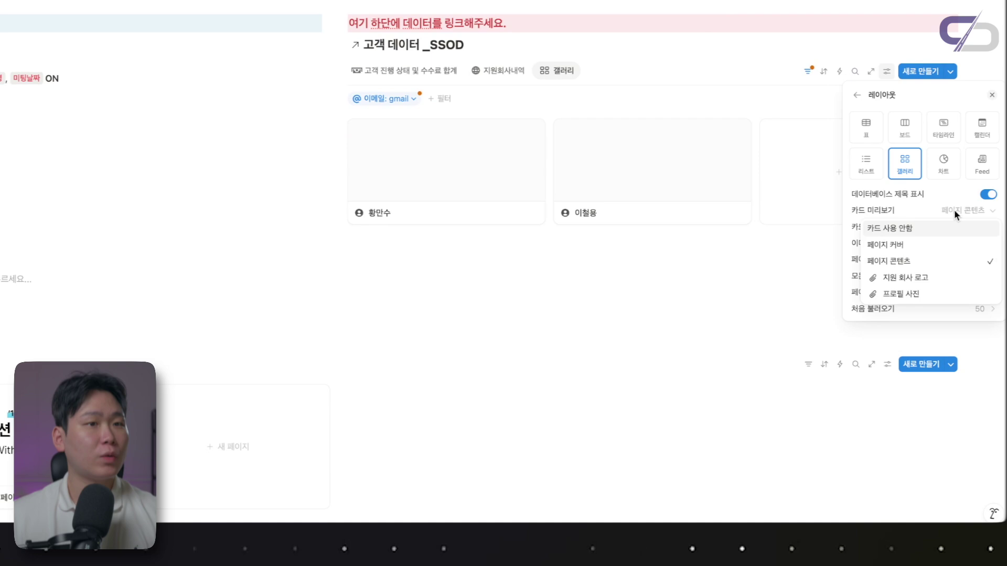
{"action": "left_click", "coordinate": [936, 283]}
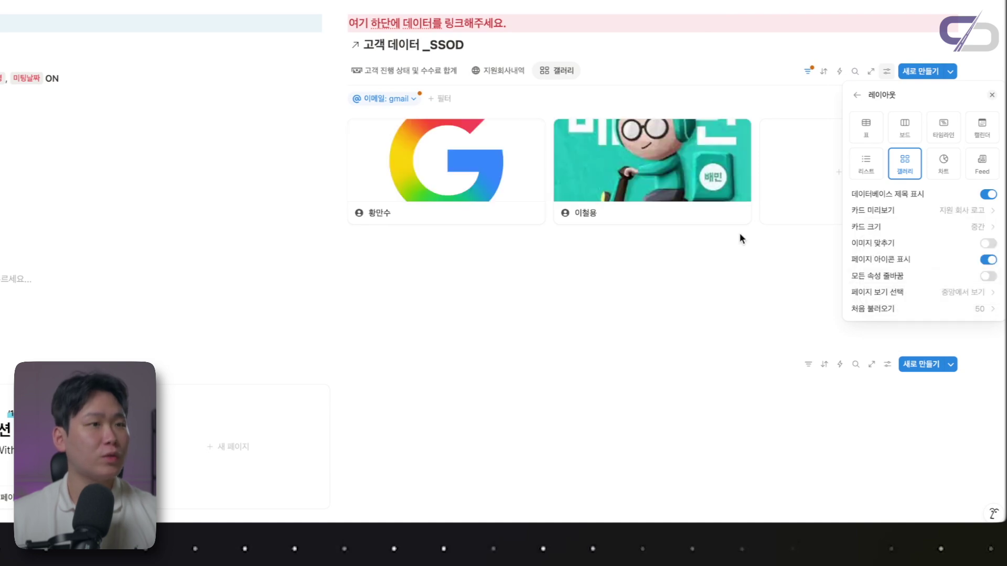
{"action": "left_click", "coordinate": [703, 281]}
{"action": "scroll", "coordinate": [682, 173], "scroll_direction": "up", "scroll_amount": 2}
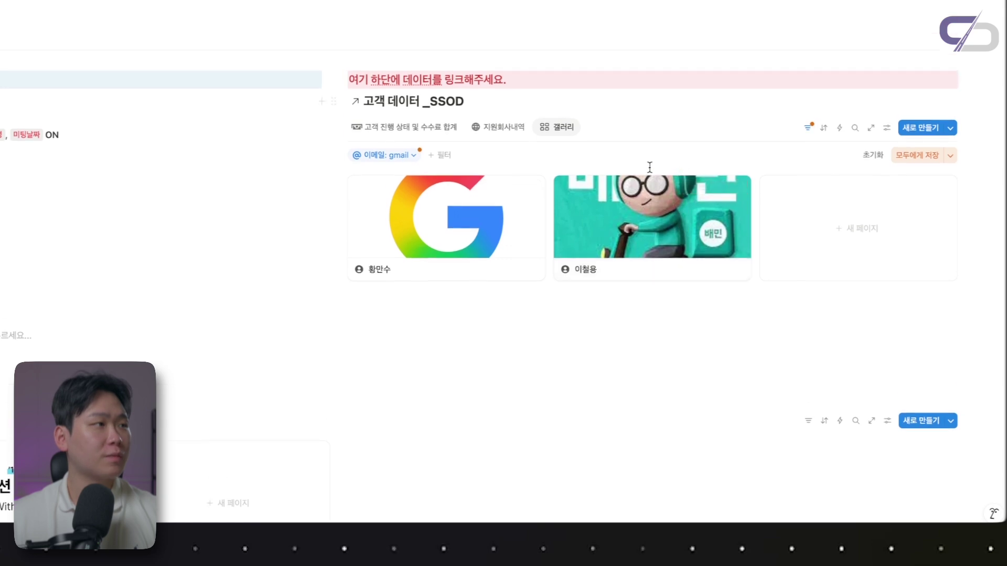
Make the 지원회사명 and 미팅 날짜 properties visible on every gallery card
{"action": "left_click", "coordinate": [885, 128]}
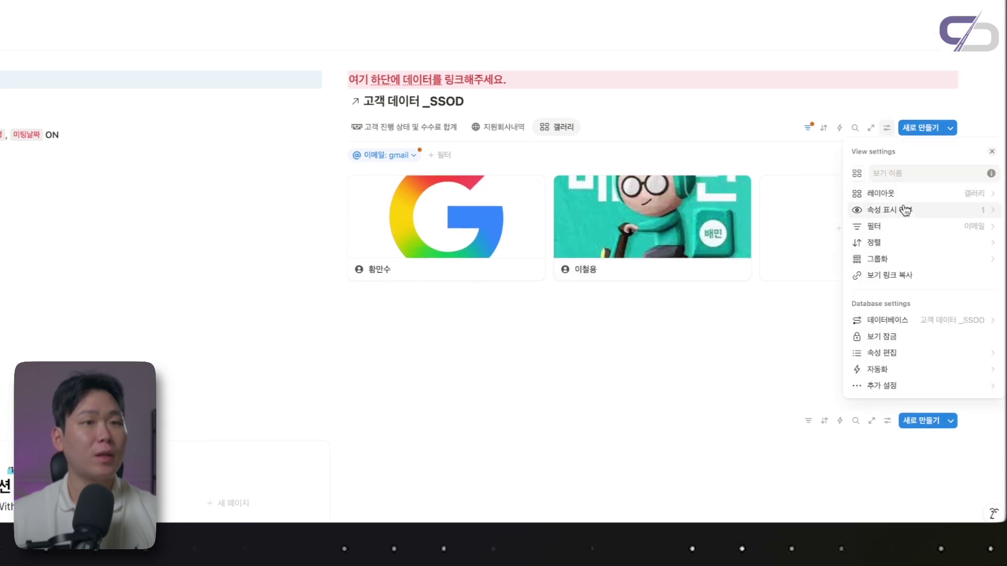
{"action": "left_click", "coordinate": [900, 209]}
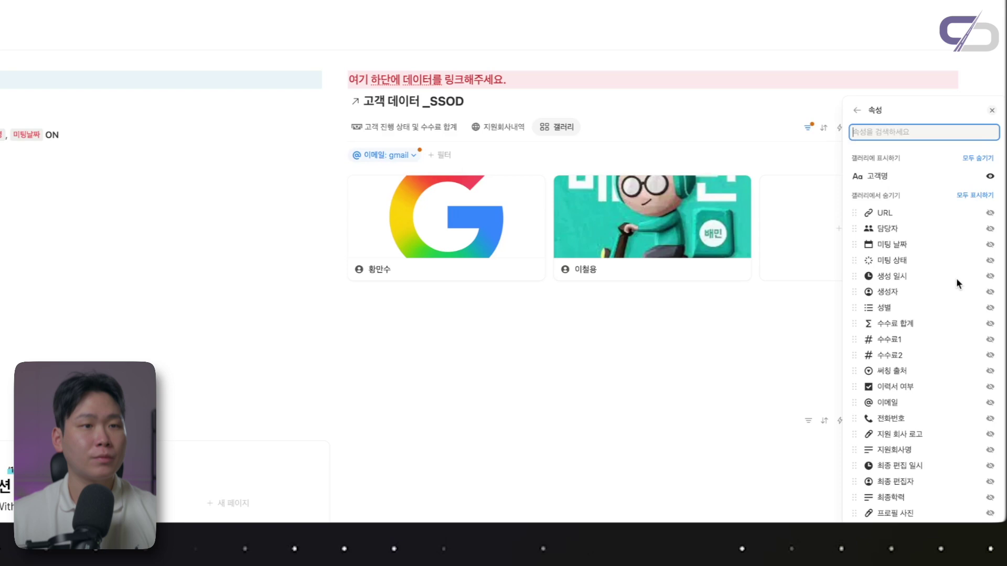
{"action": "type", "text": "지원"}
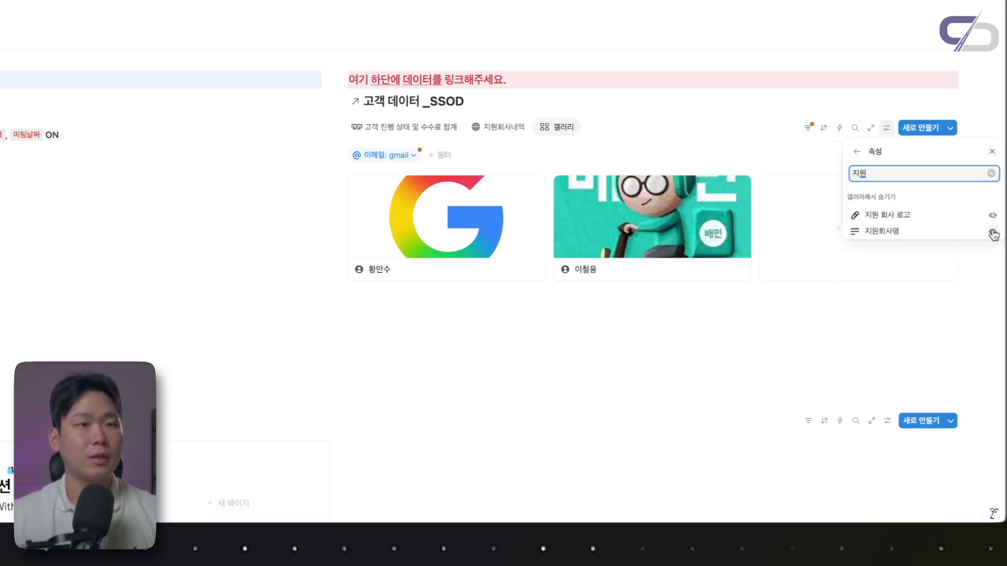
{"action": "left_click", "coordinate": [992, 232]}
{"action": "type", "text": "미팅"}
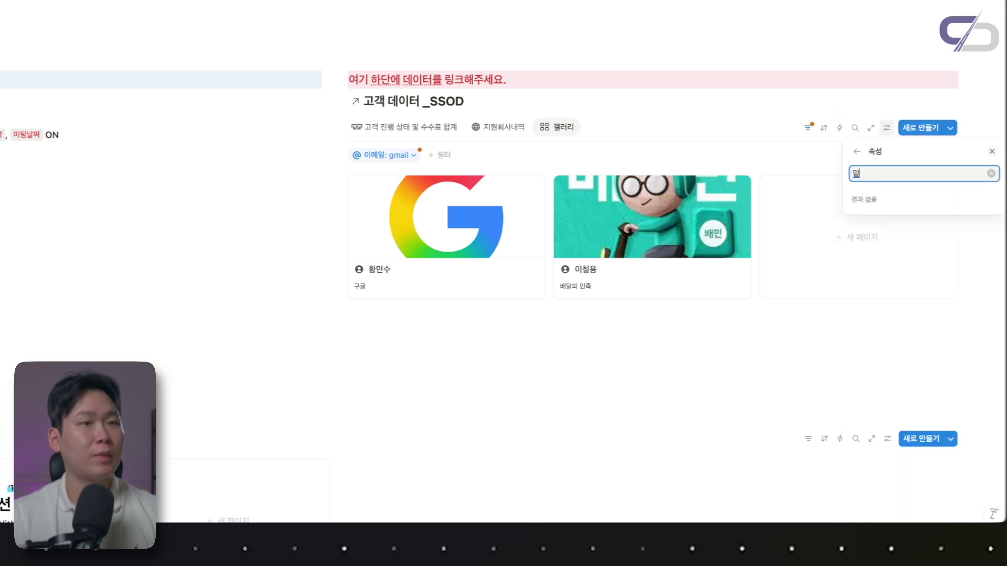
{"action": "left_click", "coordinate": [993, 216]}
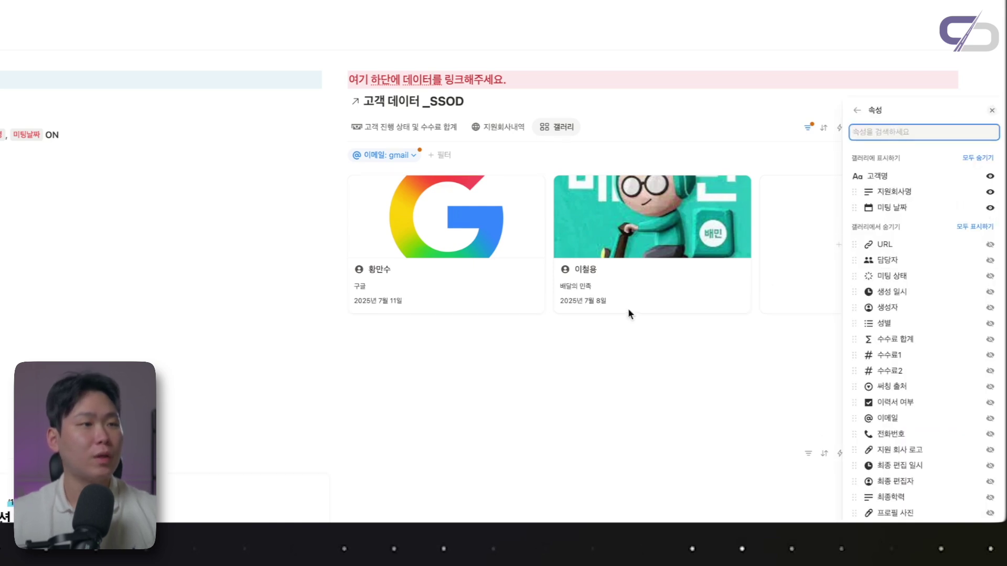
{"action": "left_click", "coordinate": [648, 311]}
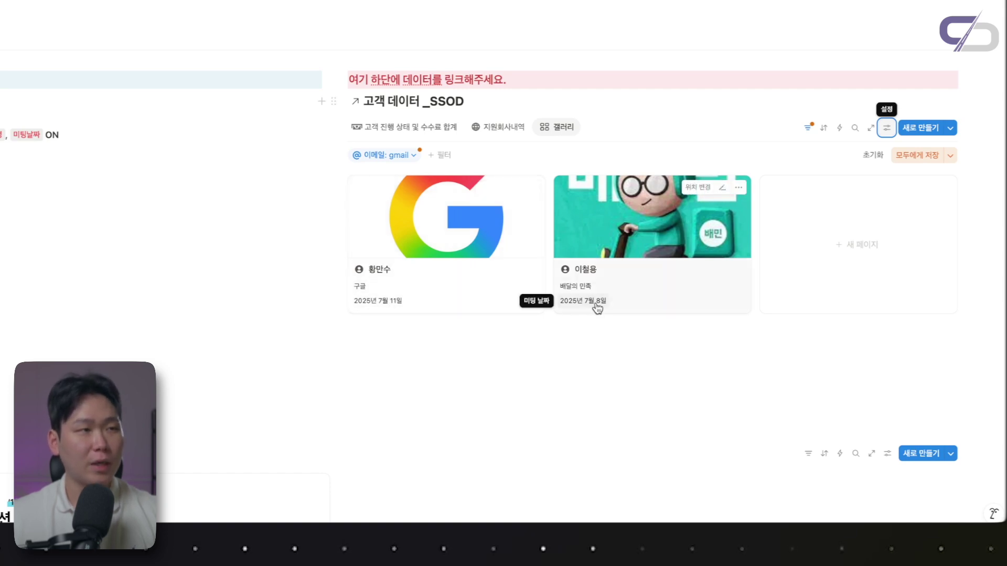
{"action": "scroll", "coordinate": [538, 329], "scroll_direction": "up", "scroll_amount": 1}
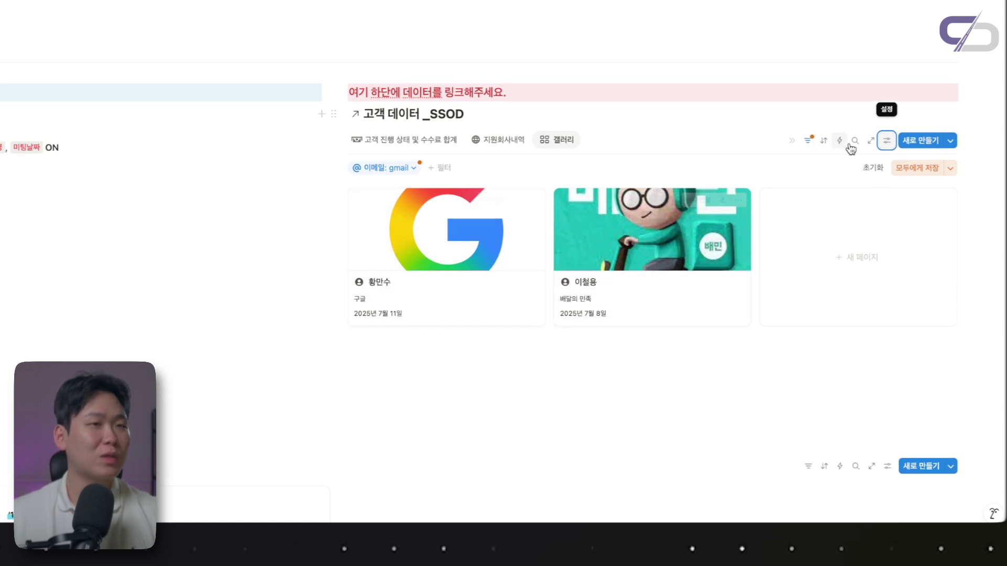
Sort the gallery cards by 미팅 날짜 in ascending order
{"action": "left_click", "coordinate": [825, 142]}
{"action": "type", "text": "미팅"}
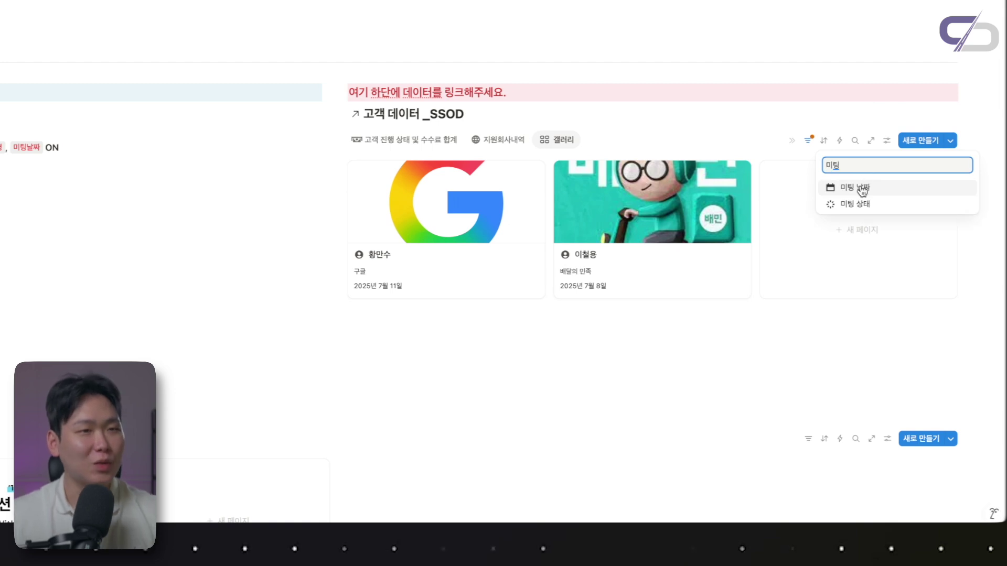
{"action": "left_click", "coordinate": [861, 188]}
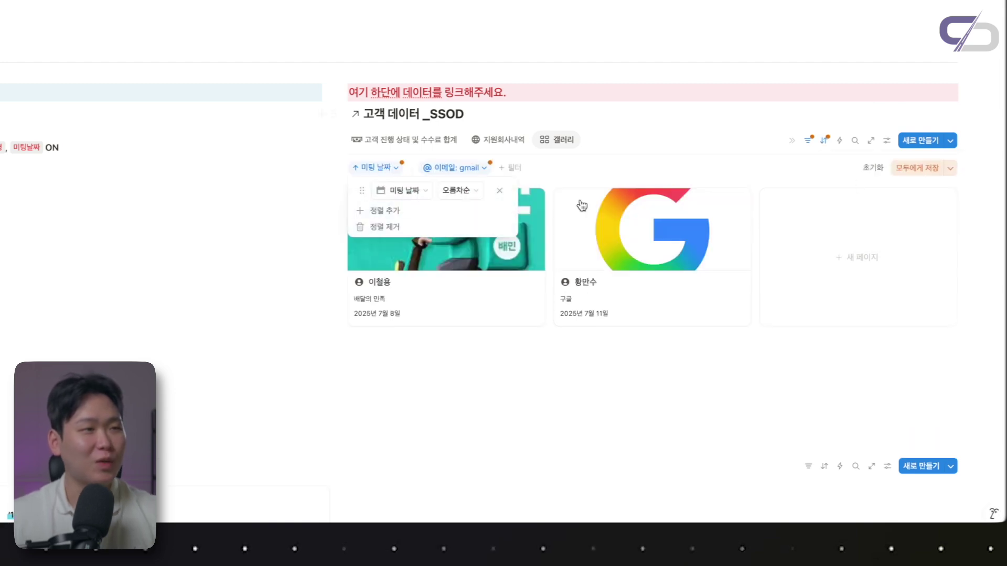
{"action": "left_click", "coordinate": [661, 364]}
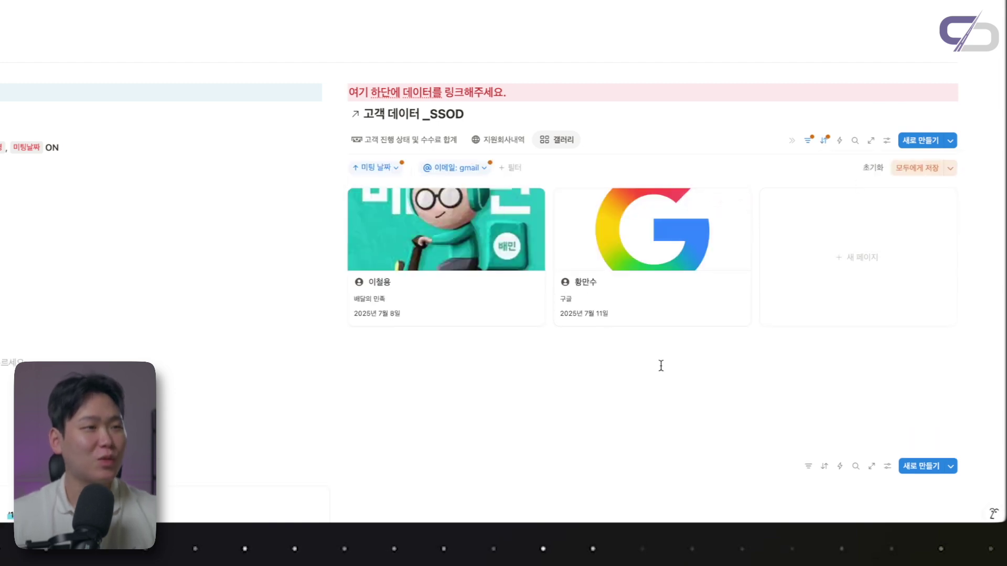
{"action": "scroll", "coordinate": [603, 281], "scroll_direction": "up", "scroll_amount": 1}
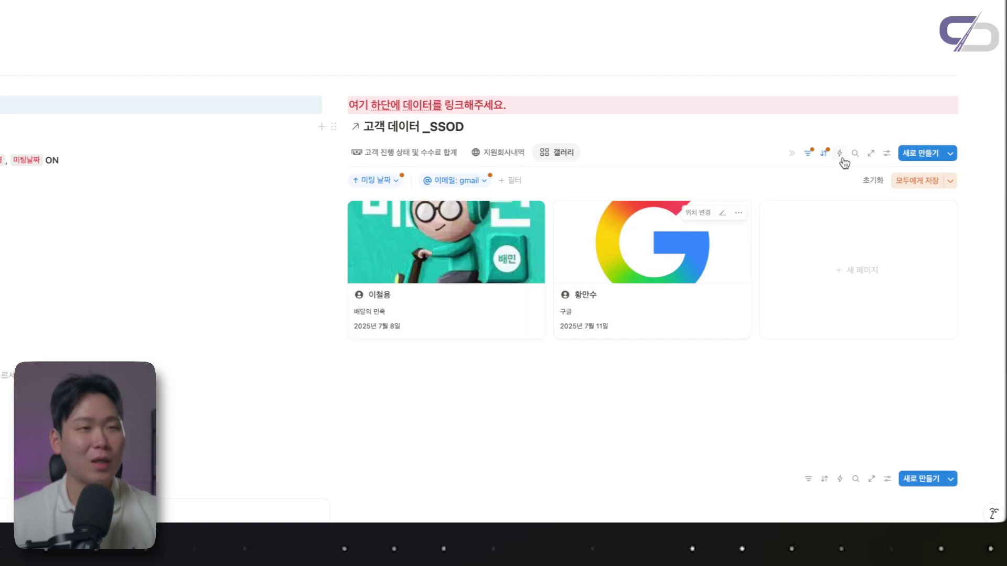
Turn on 이미지 맞추기 so the logos fit inside the card previews
{"action": "left_click", "coordinate": [887, 153]}
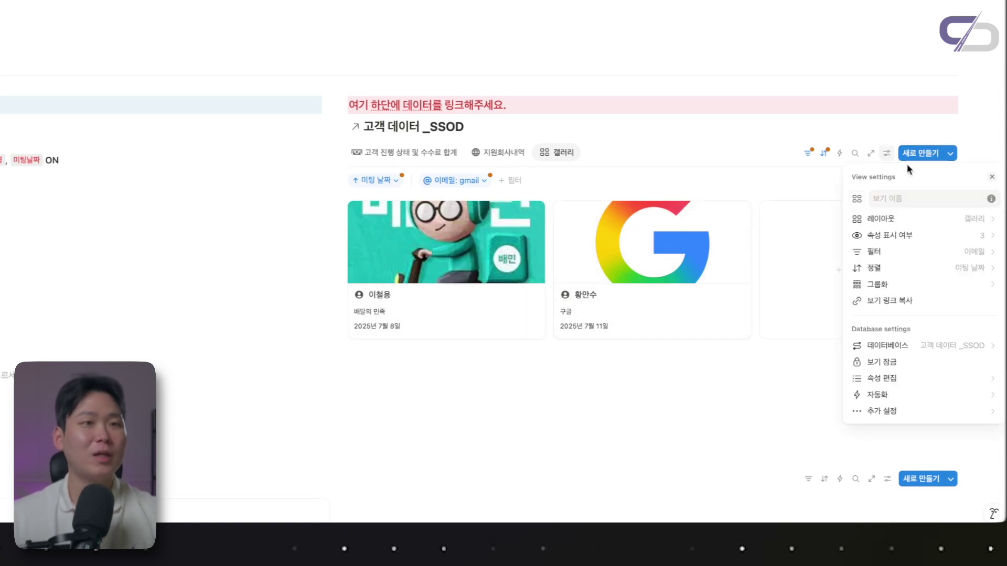
{"action": "left_click", "coordinate": [934, 223]}
{"action": "left_click", "coordinate": [988, 325]}
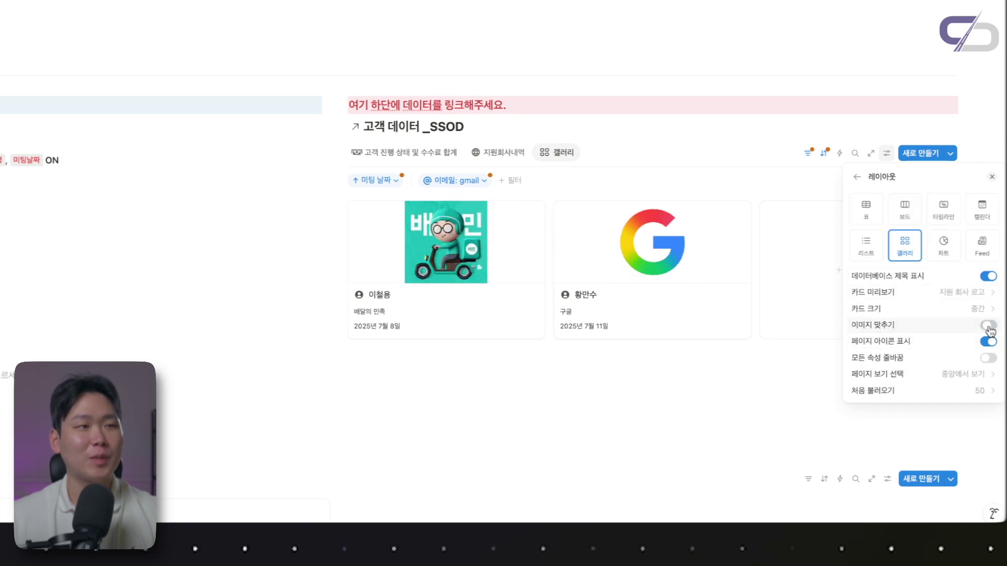
{"action": "left_click", "coordinate": [585, 389]}
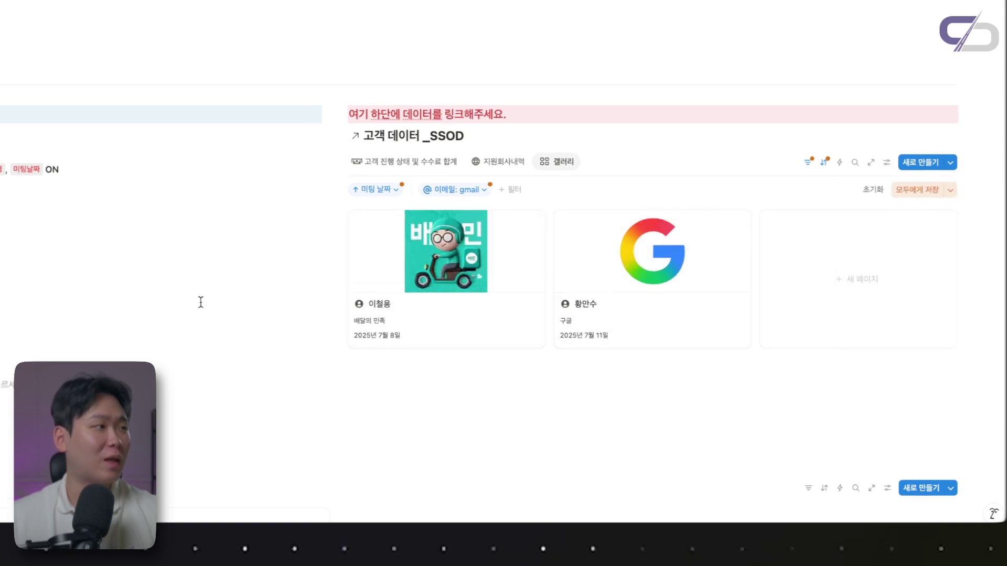
{"action": "scroll", "coordinate": [200, 301], "scroll_direction": "up", "scroll_amount": 1}
{"action": "left_click", "coordinate": [554, 177]}
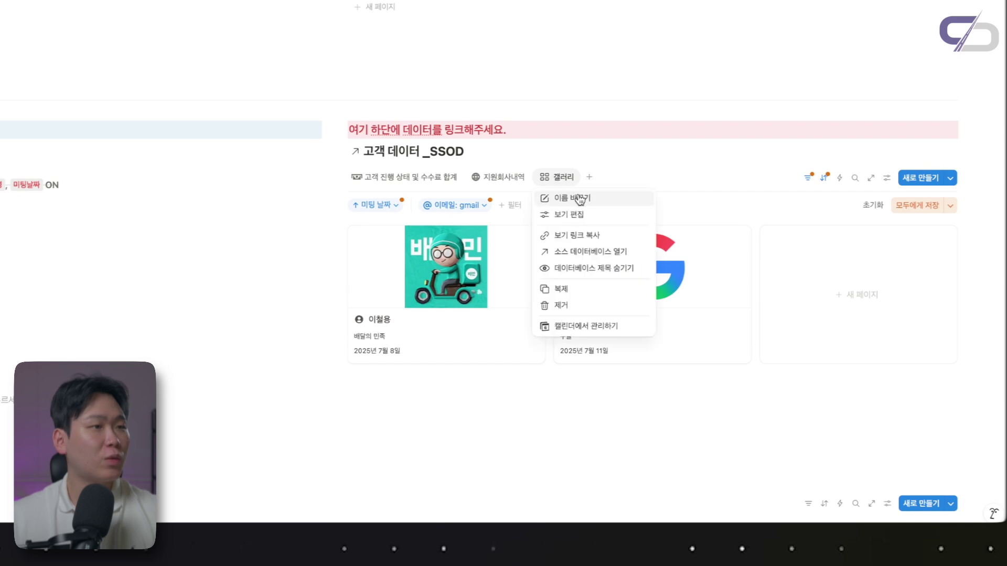
Rename the gallery view 지메일 and give it a paper-plane icon found by searching 'ema'
{"action": "left_click", "coordinate": [579, 196]}
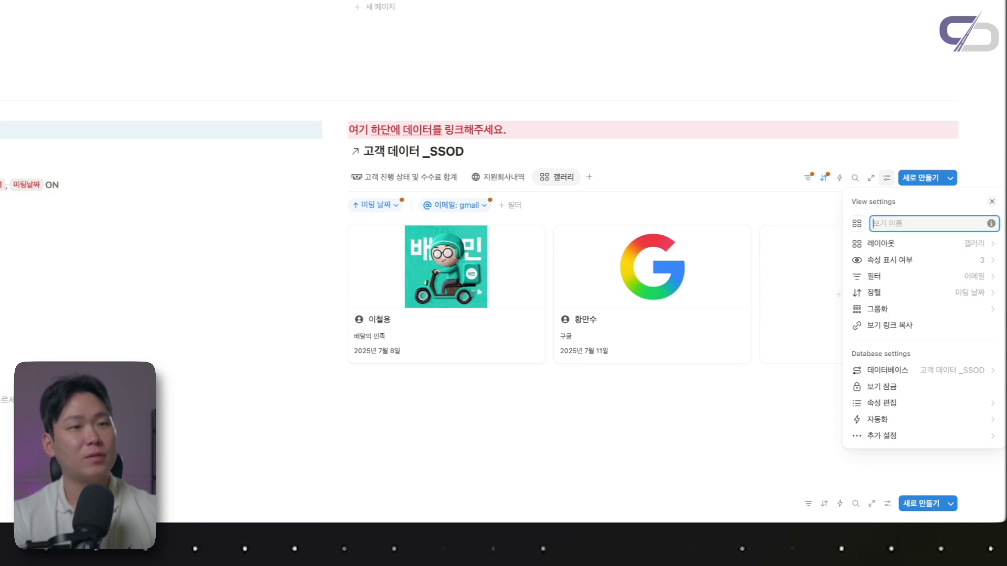
{"action": "left_click", "coordinate": [859, 225]}
{"action": "type", "text": "ea"}
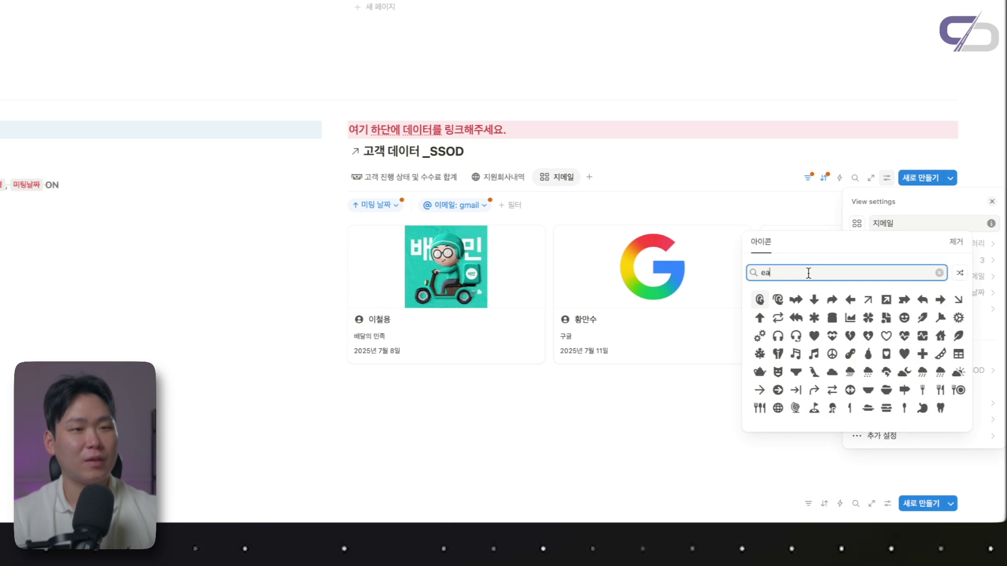
{"action": "key", "text": "BackSpace"}
{"action": "type", "text": "ma"}
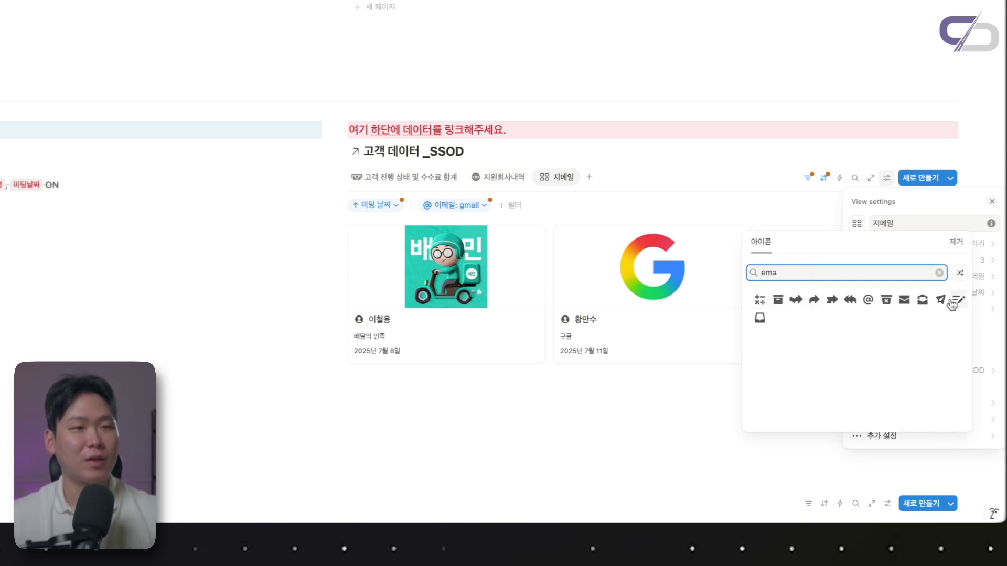
{"action": "left_click", "coordinate": [942, 300]}
{"action": "left_click", "coordinate": [608, 172]}
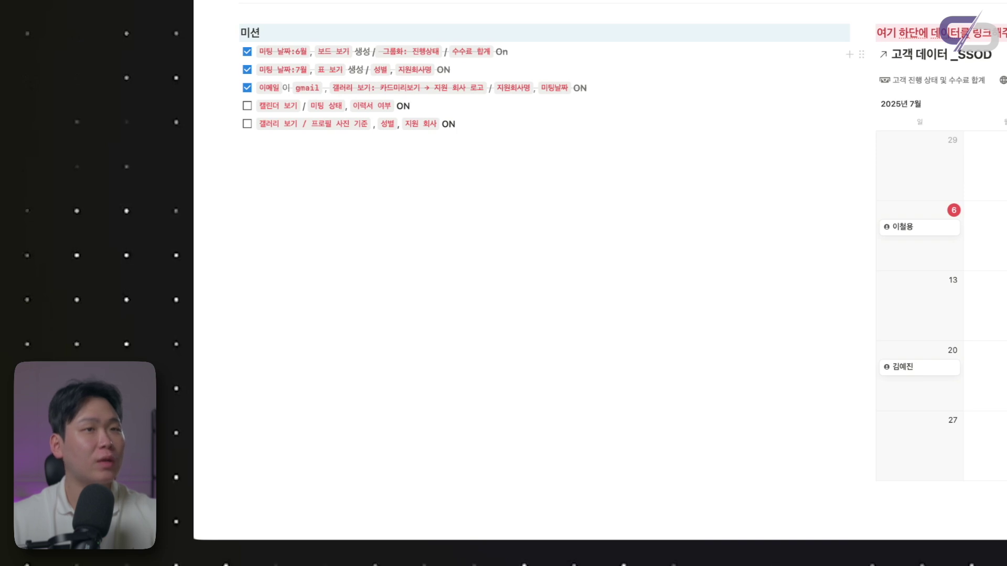
Show 미팅 상태 and the 이력서 여부 checkbox on the calendar entries
{"action": "left_click", "coordinate": [906, 231]}
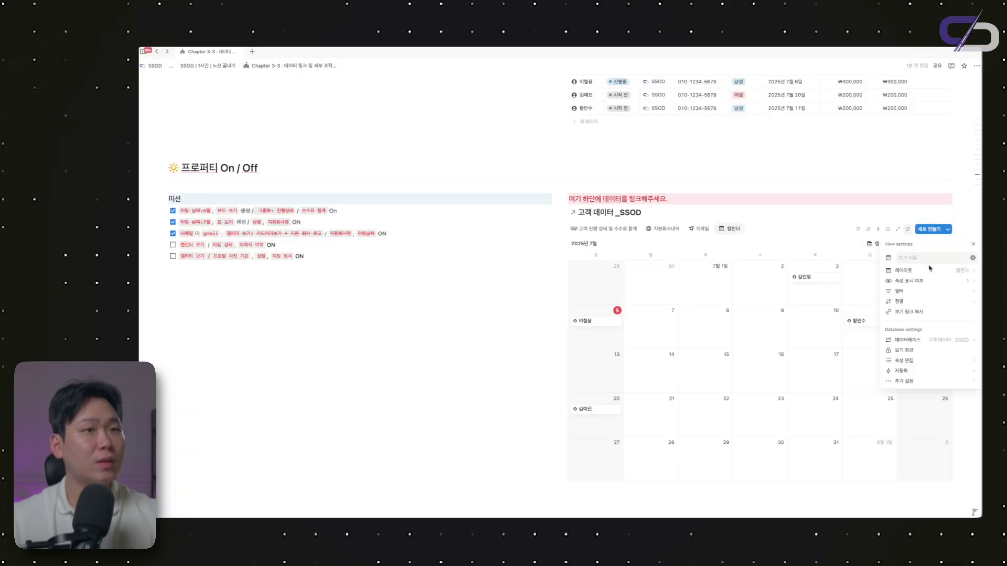
{"action": "left_click", "coordinate": [902, 281]}
{"action": "type", "text": "ㅁ"}
{"action": "key", "text": "BackSpace"}
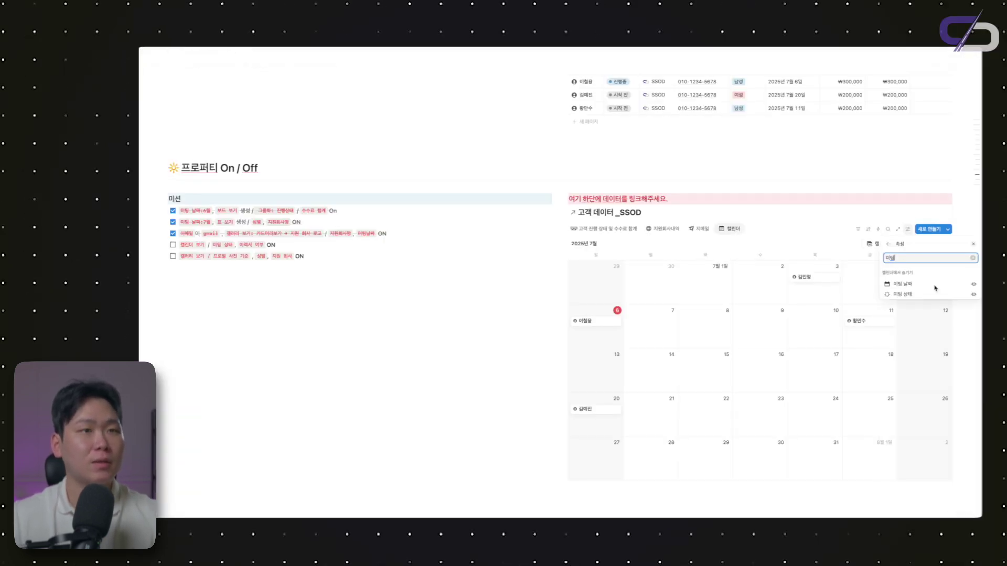
{"action": "left_click", "coordinate": [973, 297]}
{"action": "type", "text": "이력서"}
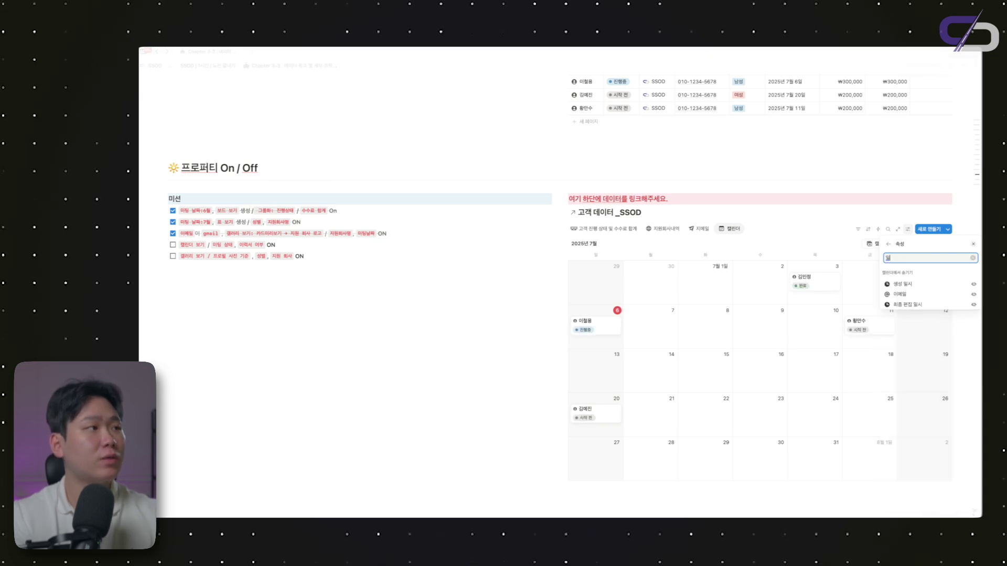
{"action": "left_click", "coordinate": [973, 286]}
{"action": "key", "text": "Escape"}
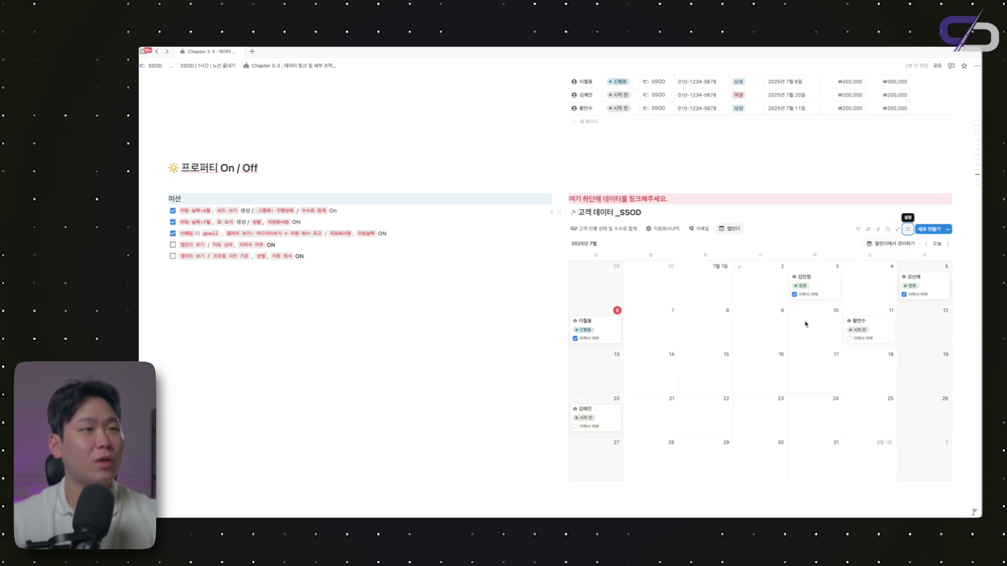
Rename the calendar view to 미팅 일정
{"action": "left_click", "coordinate": [730, 231]}
{"action": "left_click", "coordinate": [739, 242]}
{"action": "type", "text": "미팅 이"}
{"action": "type", "text": "정"}
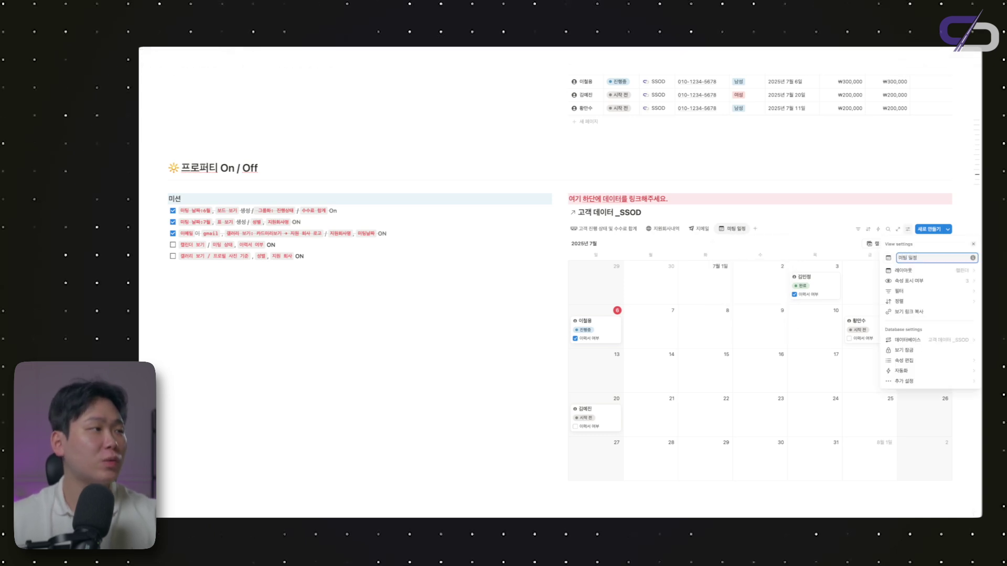
{"action": "key", "text": "Return"}
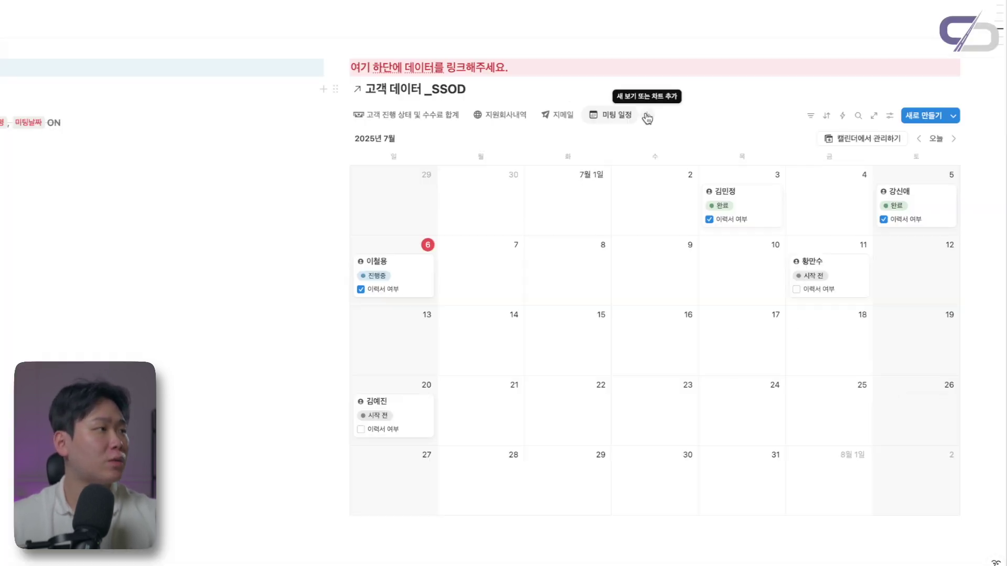
{"action": "left_click", "coordinate": [648, 117]}
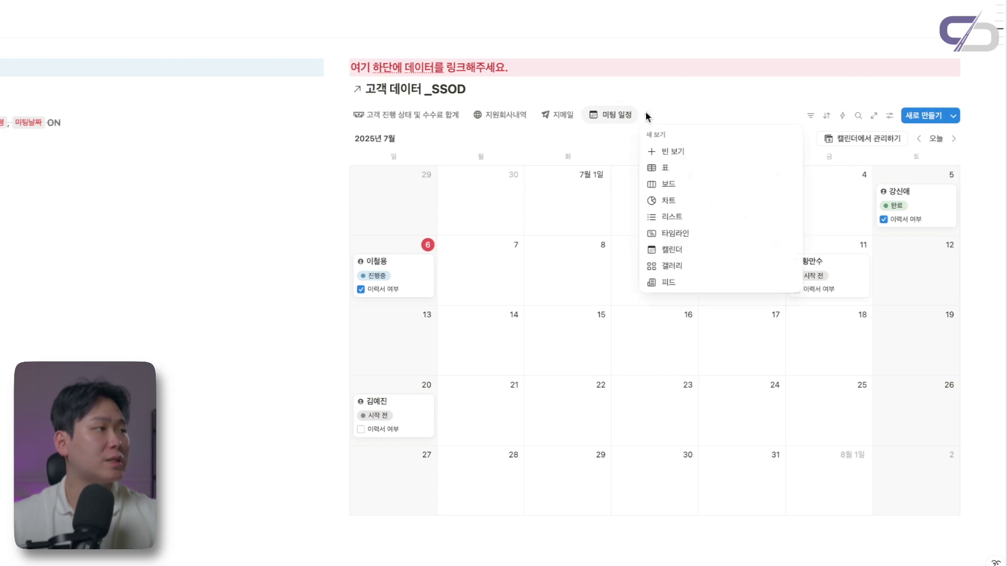
Add a gallery view whose card previews show 프로필 사진
{"action": "left_click", "coordinate": [686, 268]}
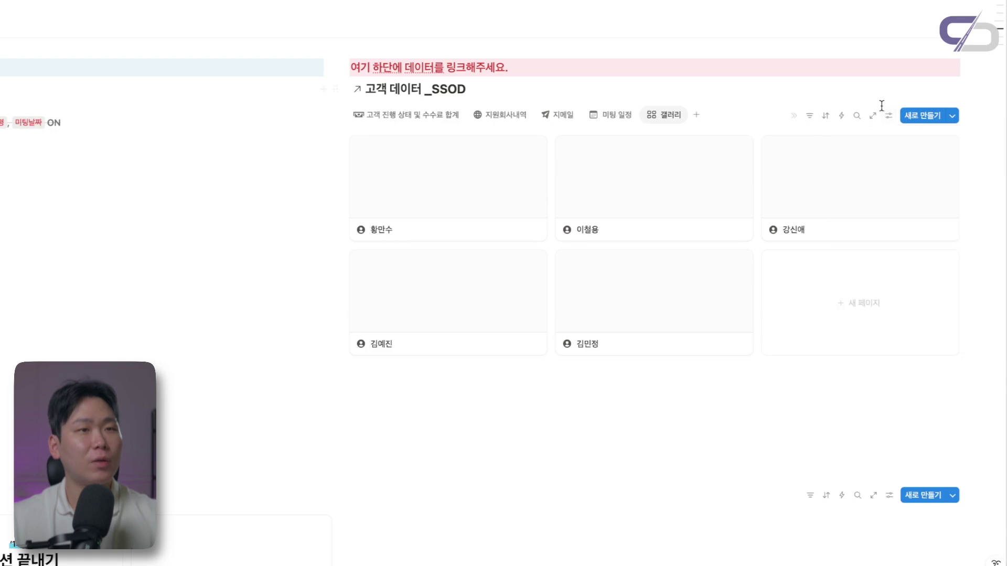
{"action": "left_click", "coordinate": [886, 115]}
{"action": "left_click", "coordinate": [898, 182]}
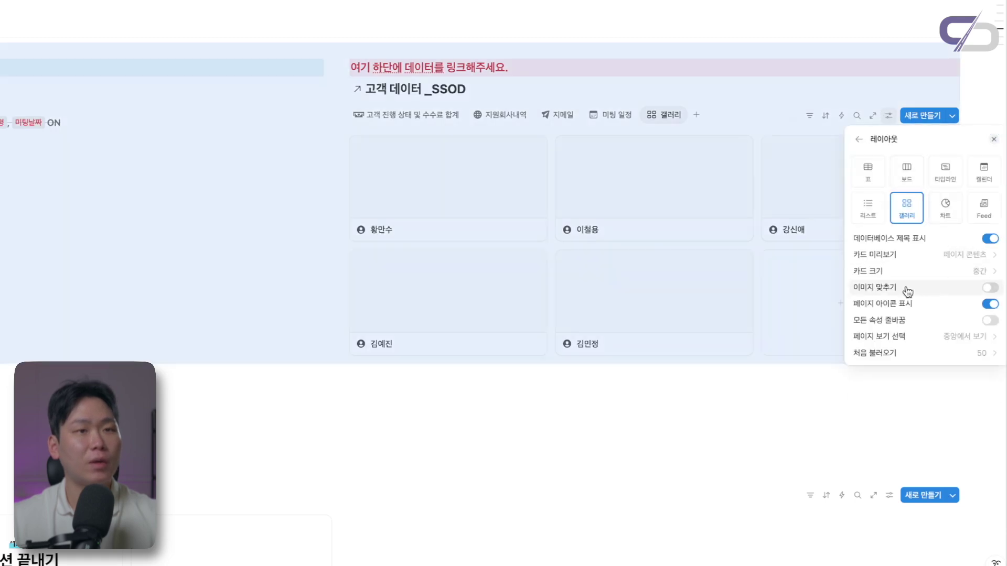
{"action": "left_click", "coordinate": [970, 257]}
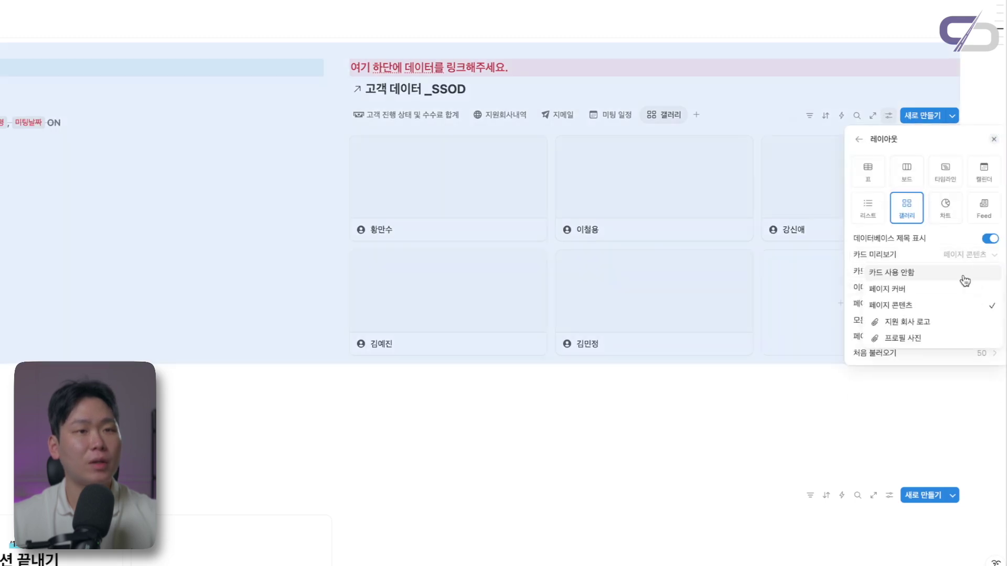
{"action": "left_click", "coordinate": [902, 339]}
{"action": "key", "text": "Escape"}
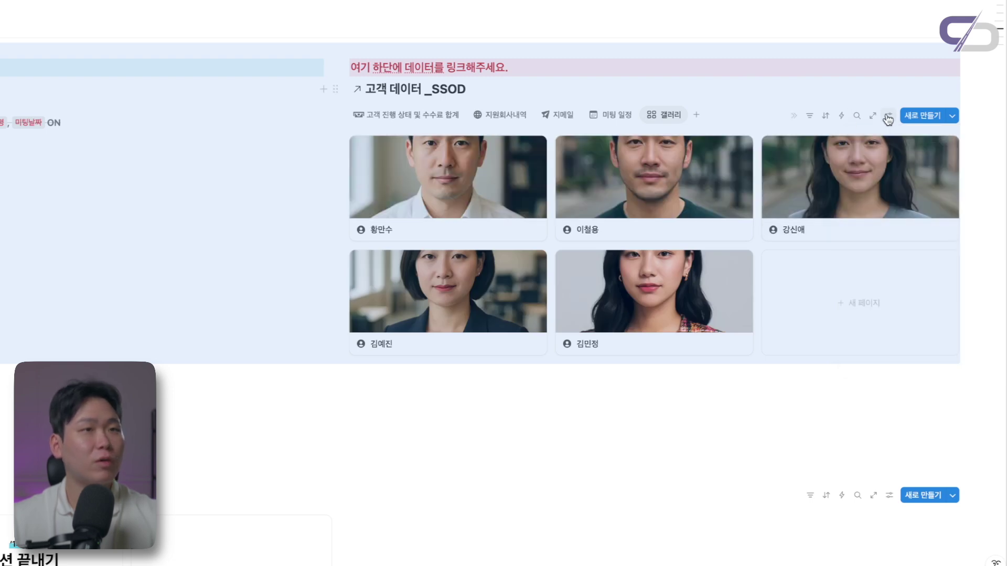
Show 성별 and 지원회사명 on the new gallery's cards
{"action": "left_click", "coordinate": [887, 116]}
{"action": "left_click", "coordinate": [893, 199]}
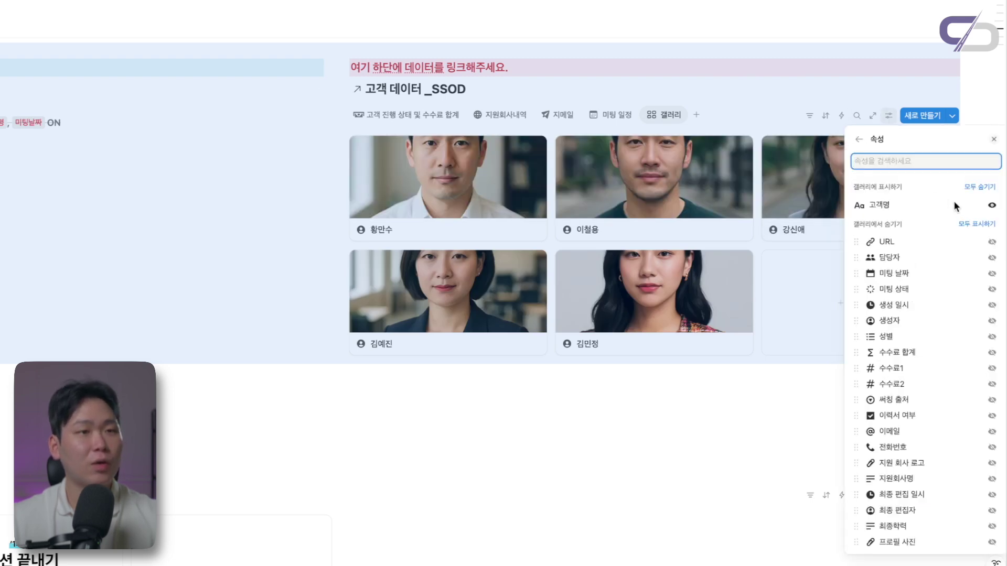
{"action": "left_click", "coordinate": [991, 337]}
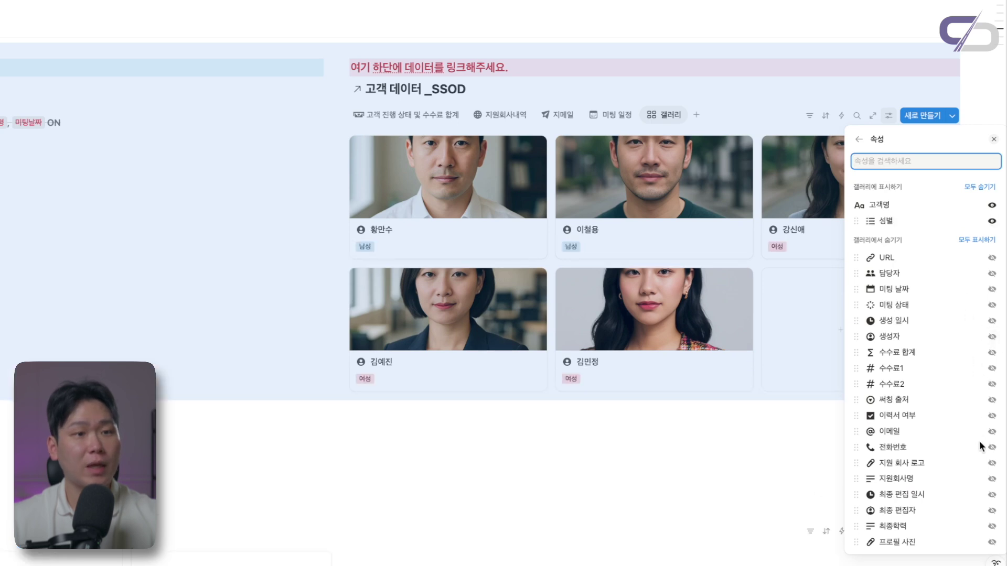
{"action": "left_click", "coordinate": [992, 479]}
{"action": "key", "text": "Escape"}
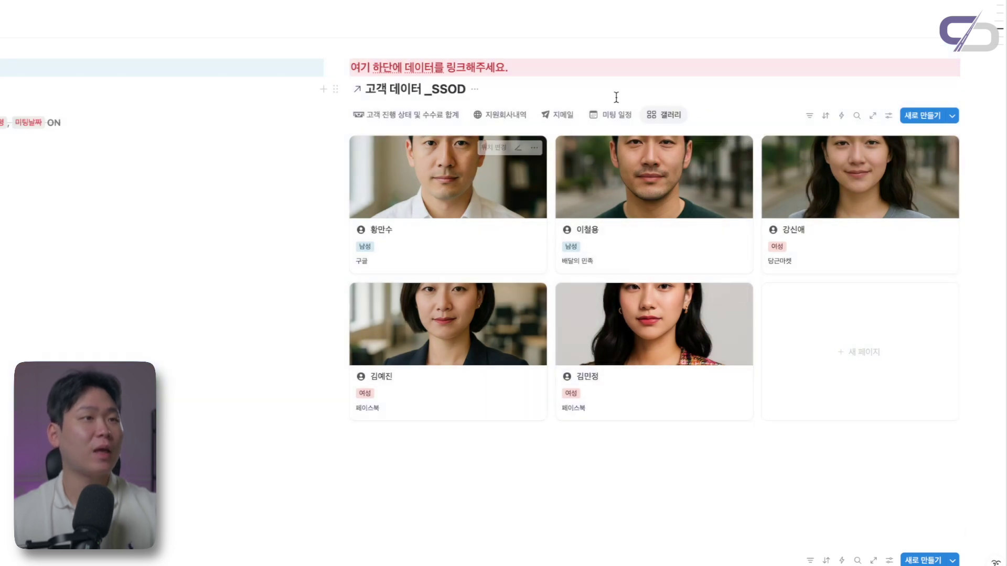
Rename the new gallery view to 전체 고객
{"action": "left_click", "coordinate": [666, 114]}
{"action": "left_click", "coordinate": [693, 135]}
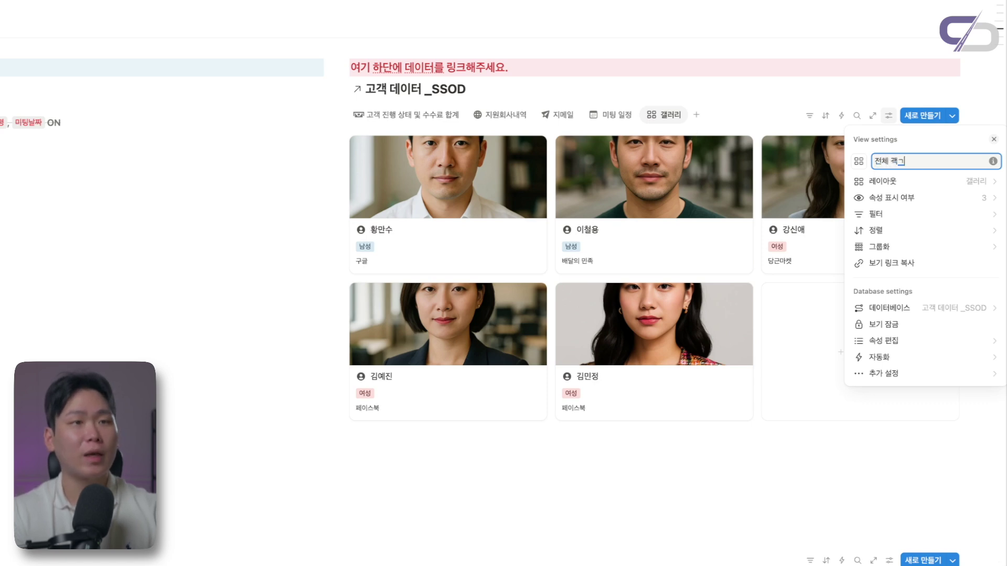
{"action": "type", "text": "전체 고객"}
{"action": "key", "text": "Escape"}
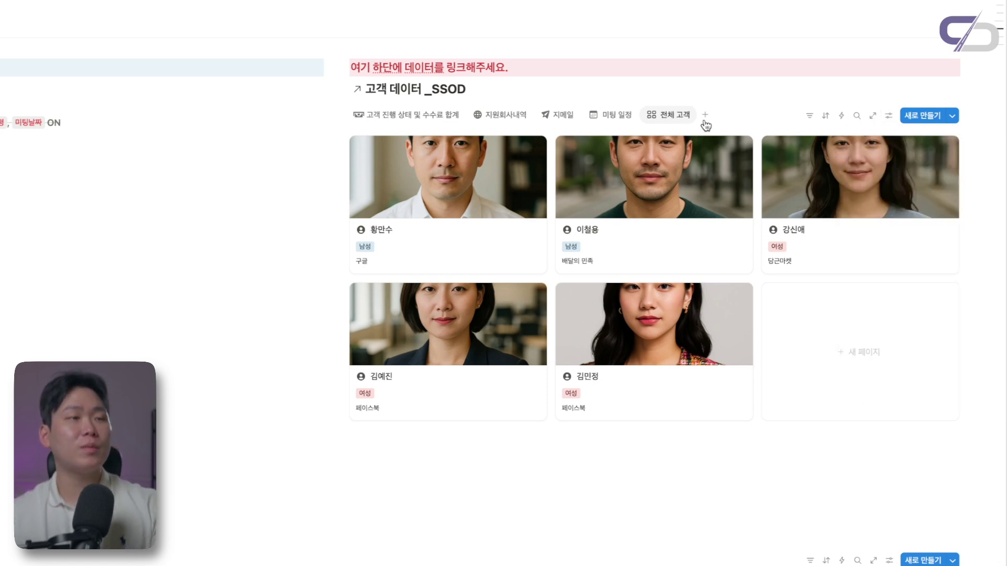
{"action": "left_click", "coordinate": [668, 115]}
{"action": "left_click", "coordinate": [675, 137]}
{"action": "left_click", "coordinate": [855, 165]}
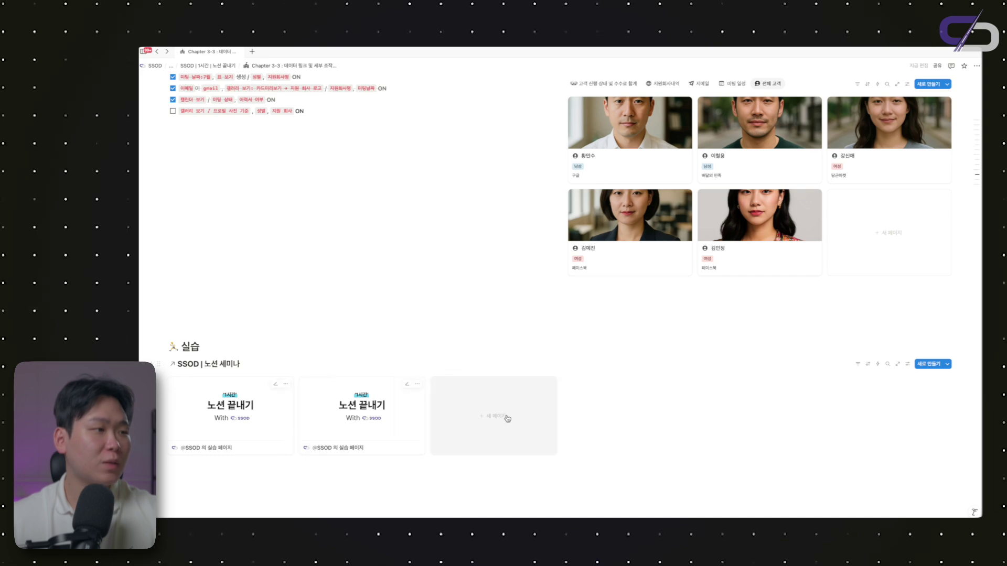
Cycle the food list through its board, 맛 평가순, calendar and gallery views, then back to 모든 음식
{"action": "scroll", "coordinate": [637, 394], "scroll_direction": "up", "scroll_amount": 4}
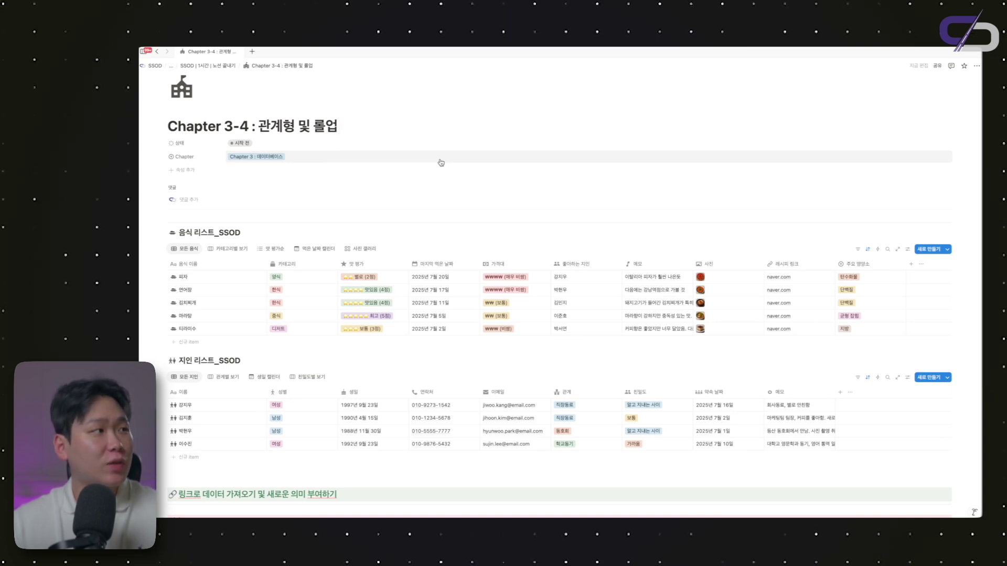
{"action": "scroll", "coordinate": [441, 163], "scroll_direction": "down", "scroll_amount": 1}
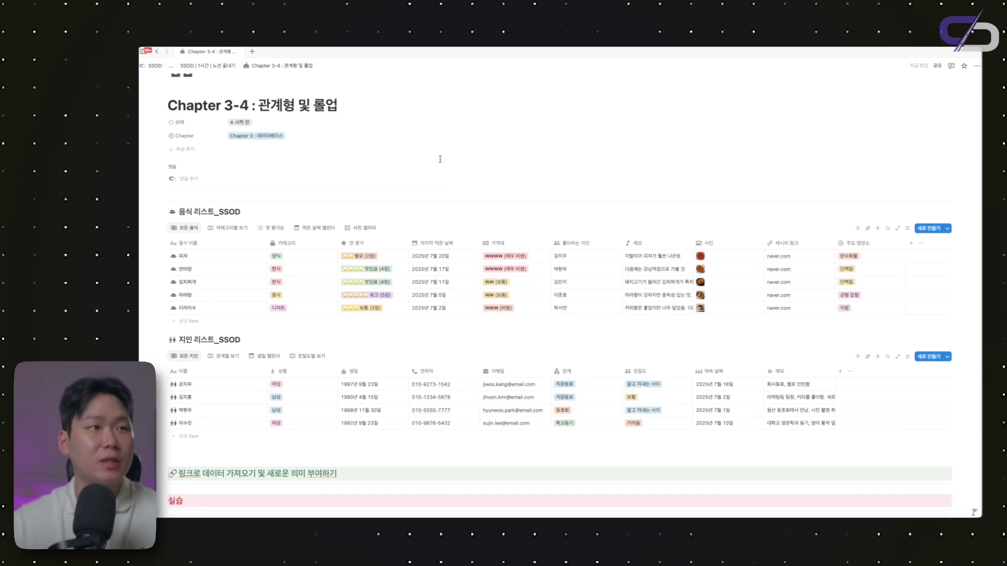
{"action": "scroll", "coordinate": [439, 159], "scroll_direction": "down", "scroll_amount": 2}
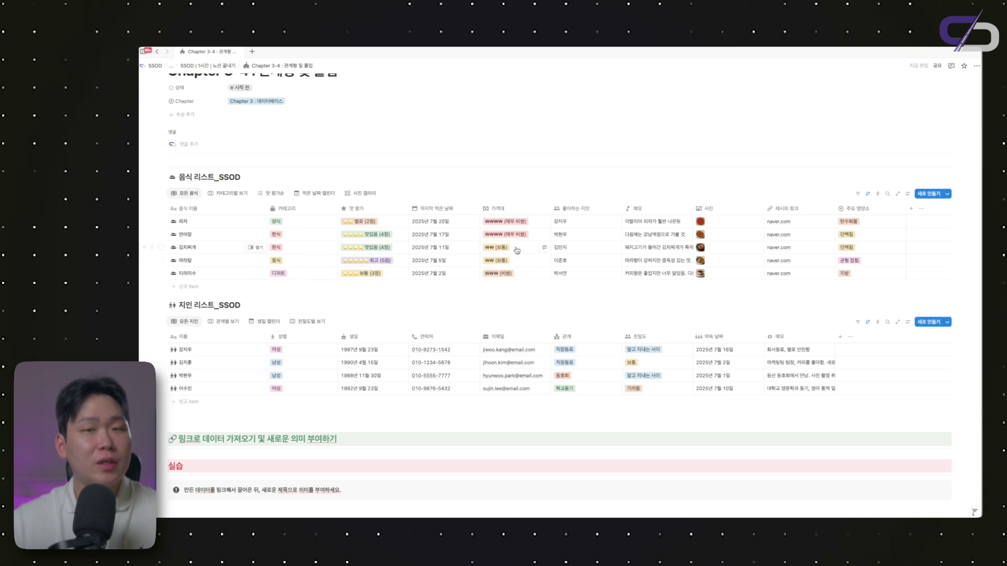
{"action": "scroll", "coordinate": [517, 250], "scroll_direction": "up", "scroll_amount": 1}
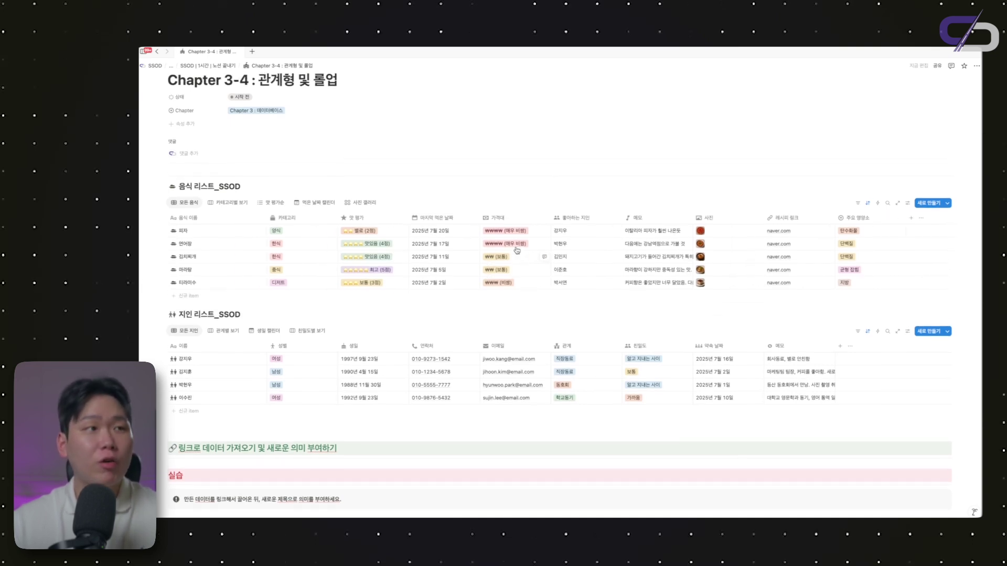
{"action": "left_click", "coordinate": [228, 201]}
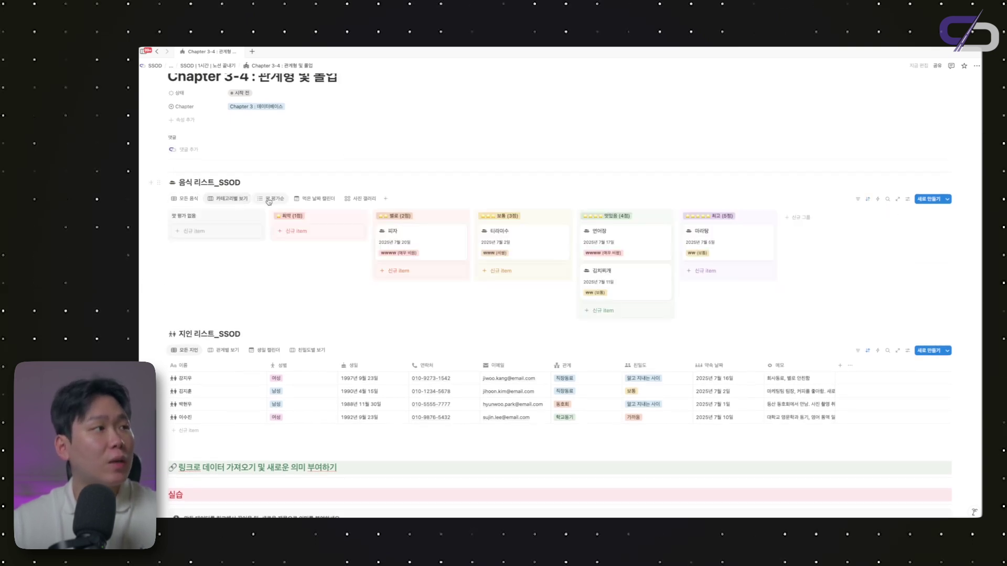
{"action": "left_click", "coordinate": [268, 201]}
{"action": "left_click", "coordinate": [309, 201]}
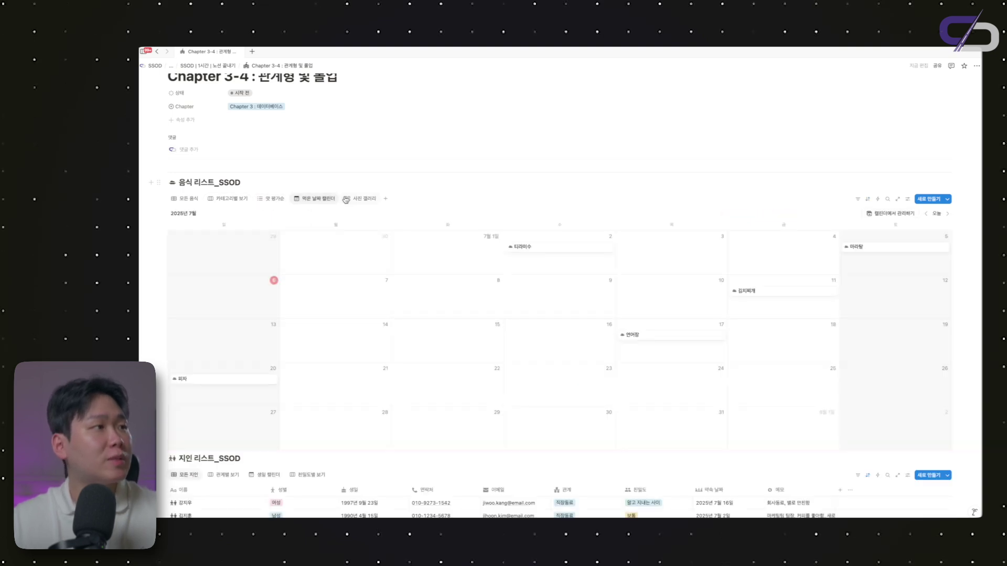
{"action": "left_click", "coordinate": [353, 199]}
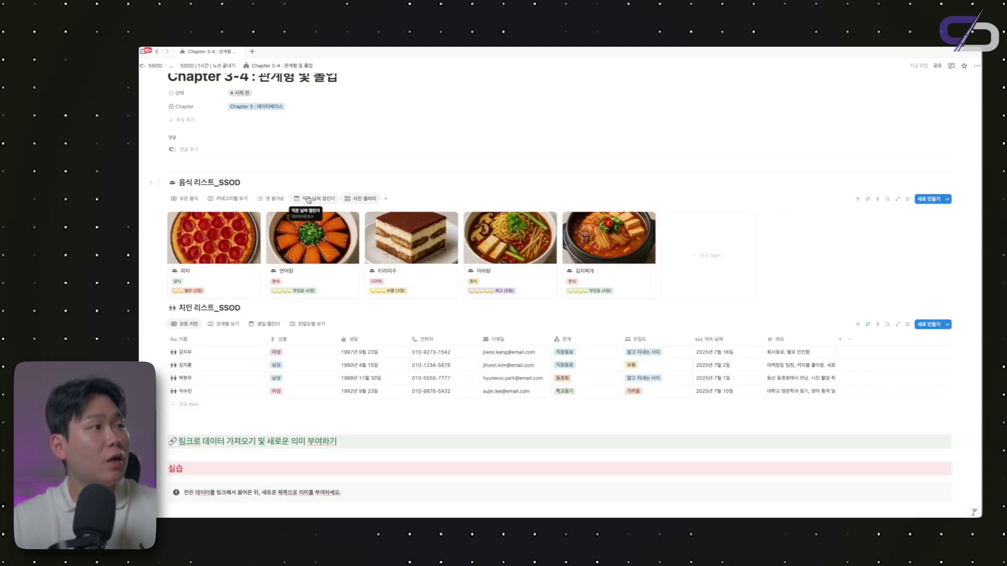
{"action": "left_click", "coordinate": [187, 198]}
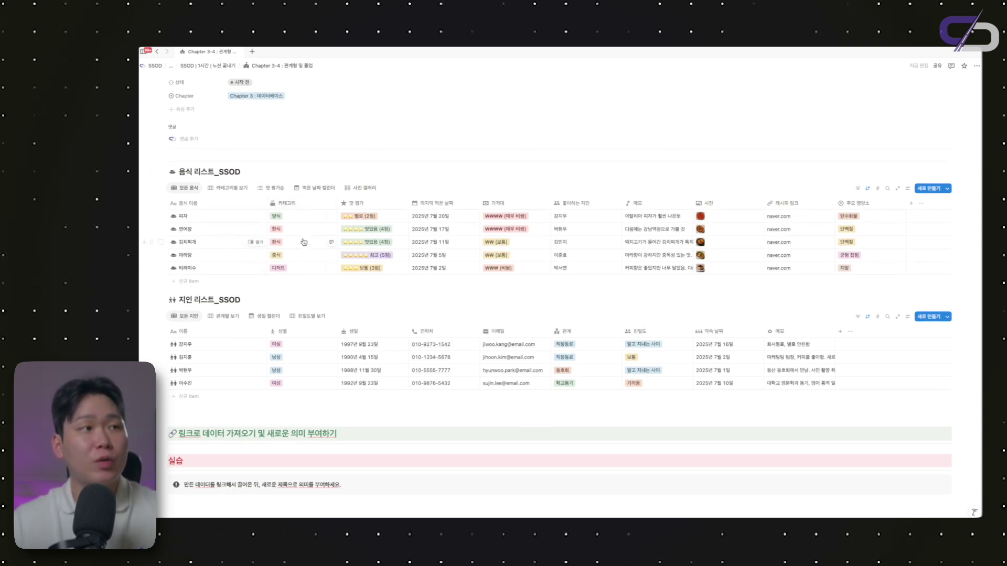
Scroll the Chapter 3-4 page to review the 음식 리스트_SSOD and 지인 리스트_SSOD tables
{"action": "scroll", "coordinate": [304, 242], "scroll_direction": "down", "scroll_amount": 2}
{"action": "scroll", "coordinate": [288, 321], "scroll_direction": "down", "scroll_amount": 1}
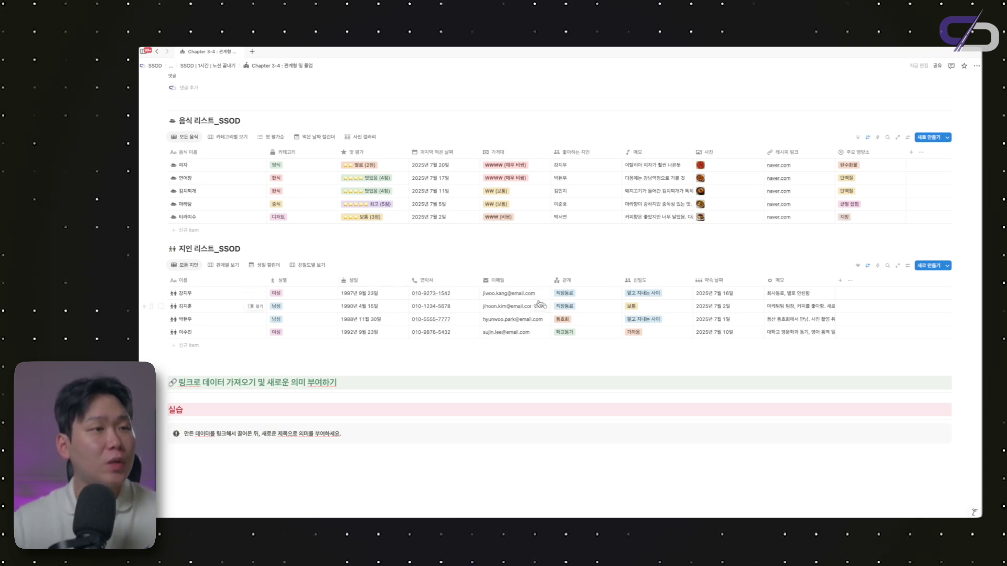
{"action": "scroll", "coordinate": [540, 303], "scroll_direction": "up", "scroll_amount": 1}
{"action": "scroll", "coordinate": [539, 304], "scroll_direction": "up", "scroll_amount": 1}
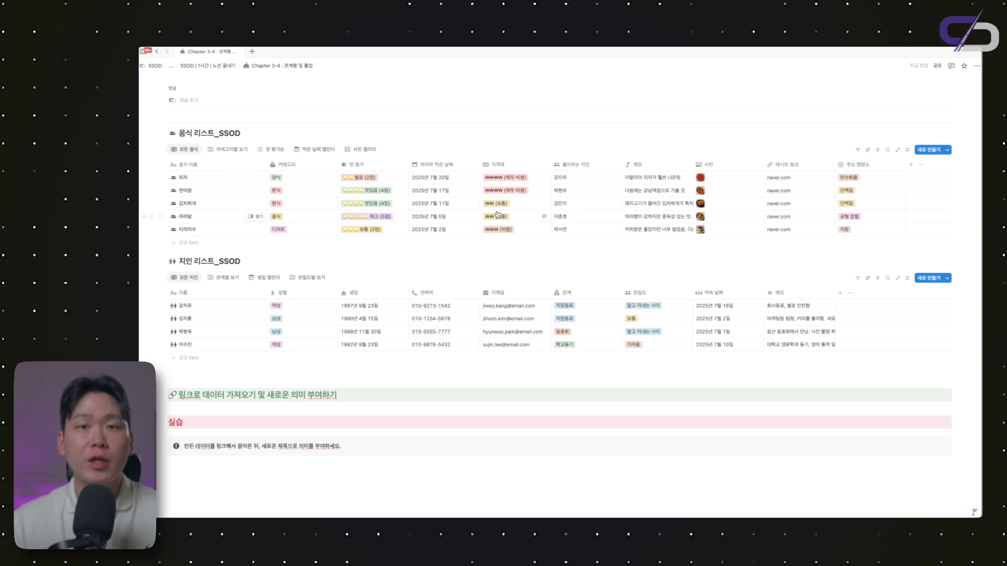
{"action": "scroll", "coordinate": [497, 214], "scroll_direction": "down", "scroll_amount": 1}
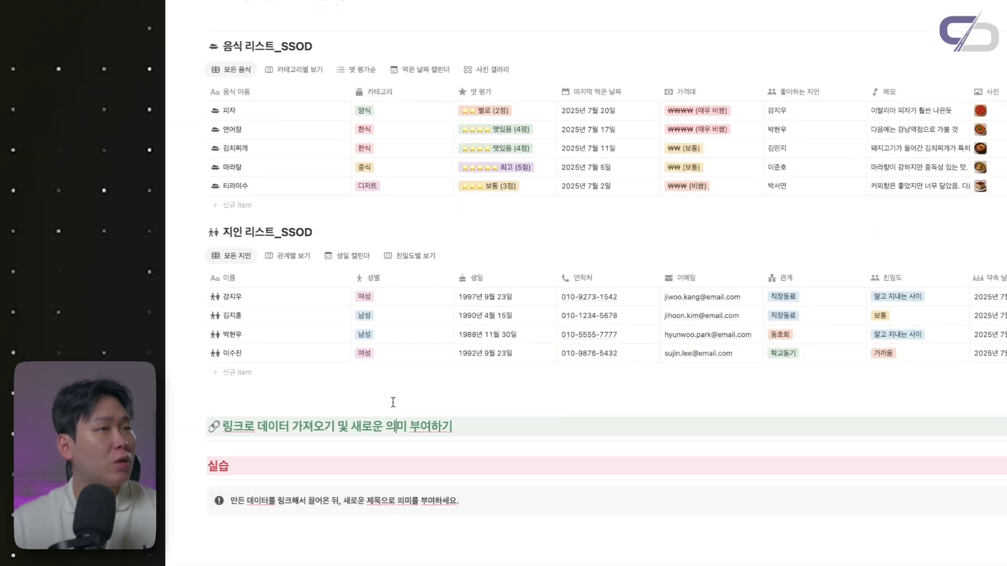
{"action": "scroll", "coordinate": [295, 378], "scroll_direction": "up", "scroll_amount": 1}
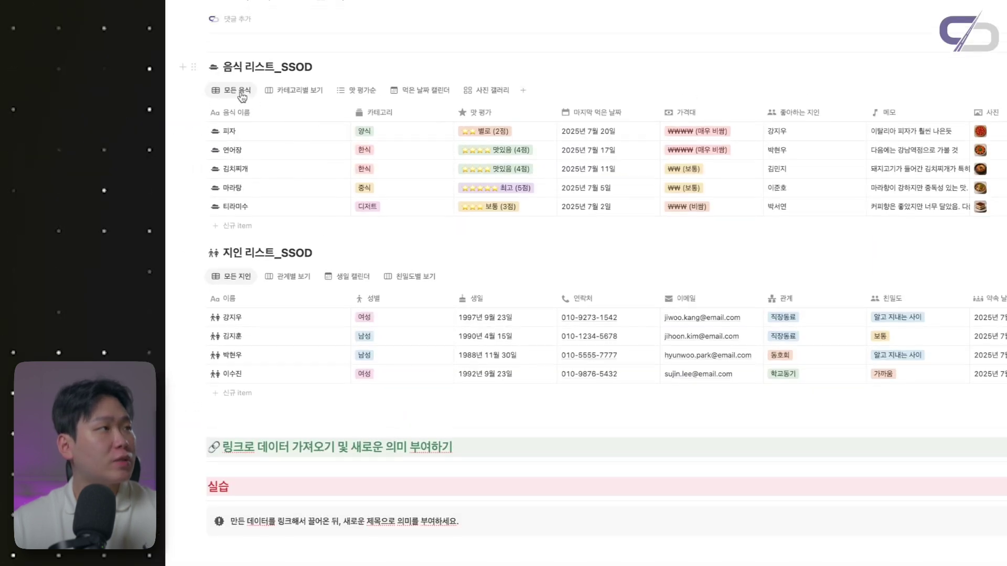
Paste the 모든 음식 view link under 실습 as a linked food table
{"action": "left_click", "coordinate": [244, 96]}
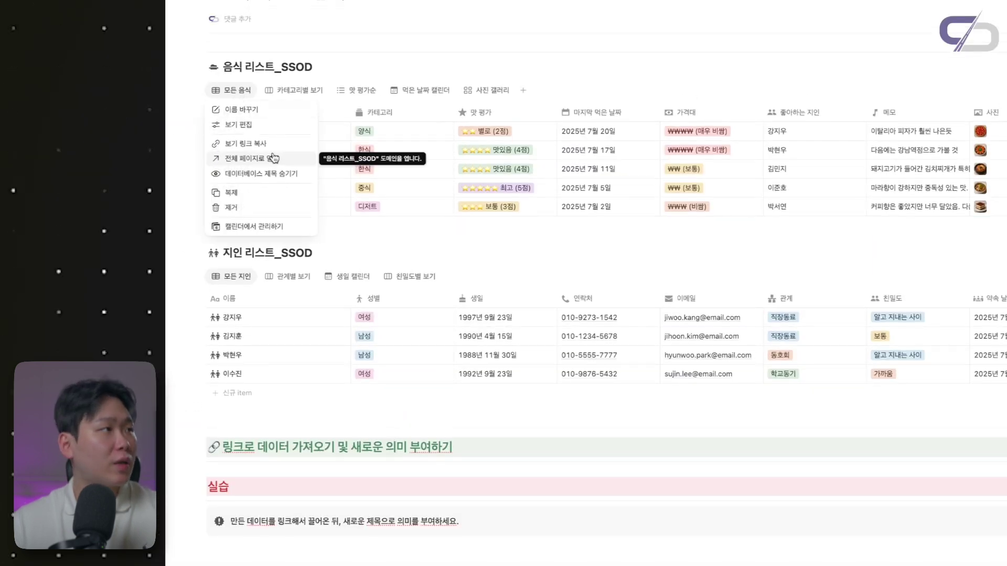
{"action": "left_click", "coordinate": [245, 143]}
{"action": "left_click", "coordinate": [303, 560]}
{"action": "key", "text": "ctrl+v"}
{"action": "key", "text": "Return"}
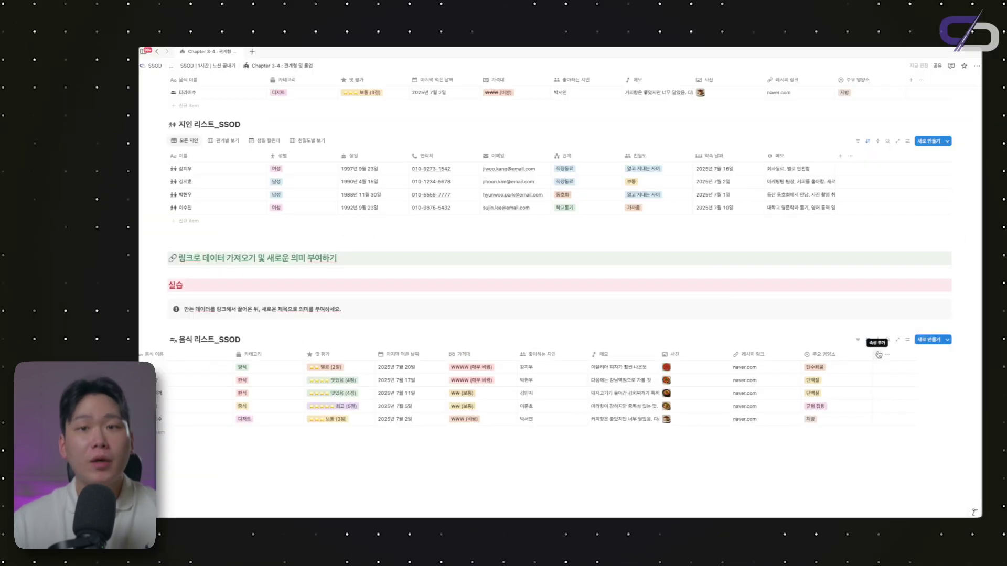
Add a 관계형 property to the linked table targeting the 지인 리스트_SSOD database
{"action": "left_click", "coordinate": [877, 292]}
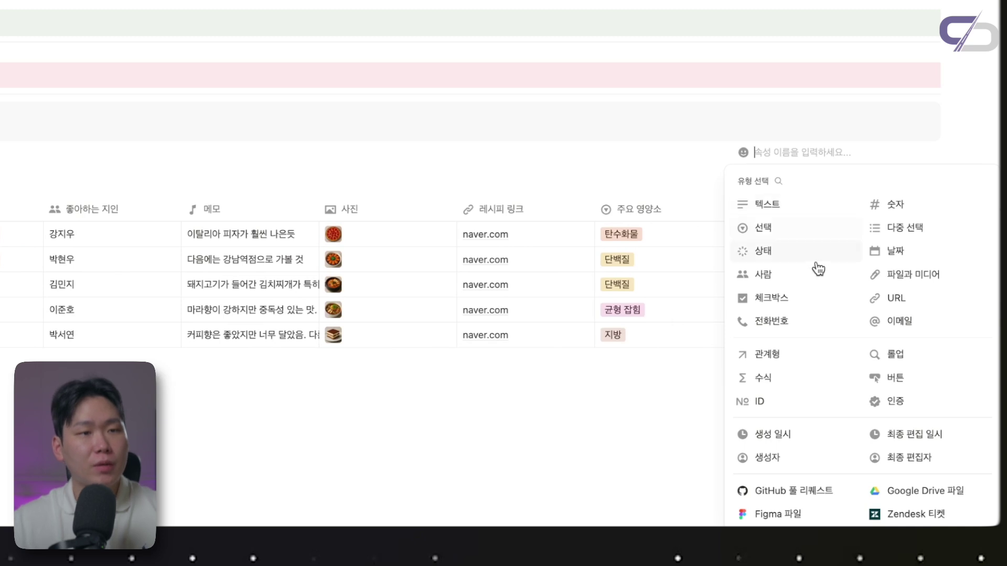
{"action": "left_click", "coordinate": [766, 358]}
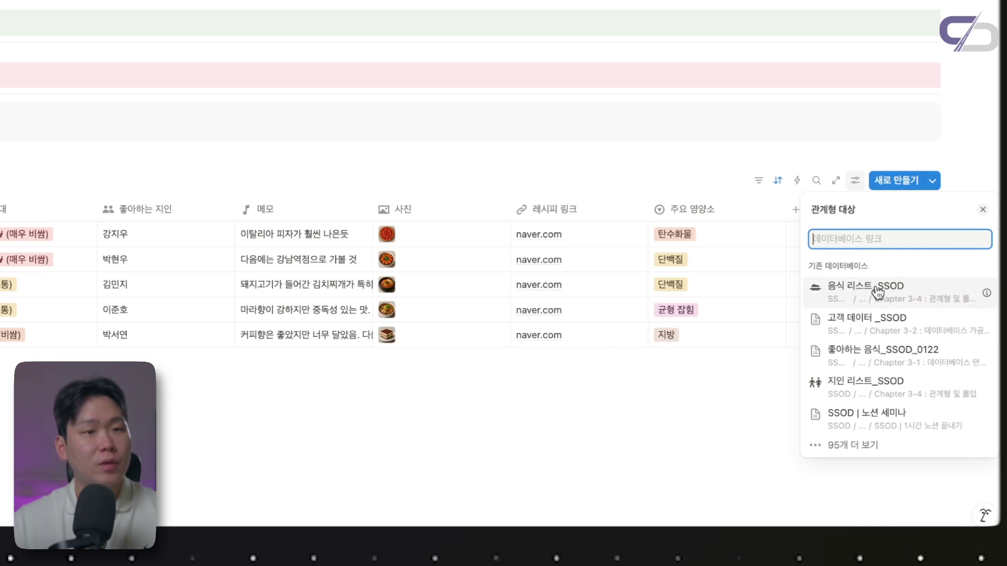
{"action": "type", "text": "지인리스트"}
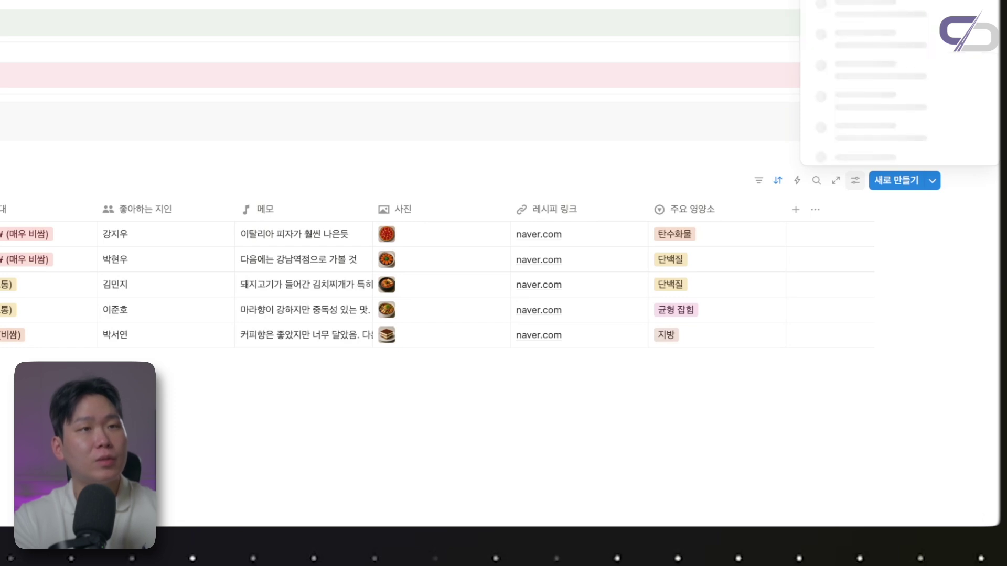
{"action": "type", "text": "_ssod"}
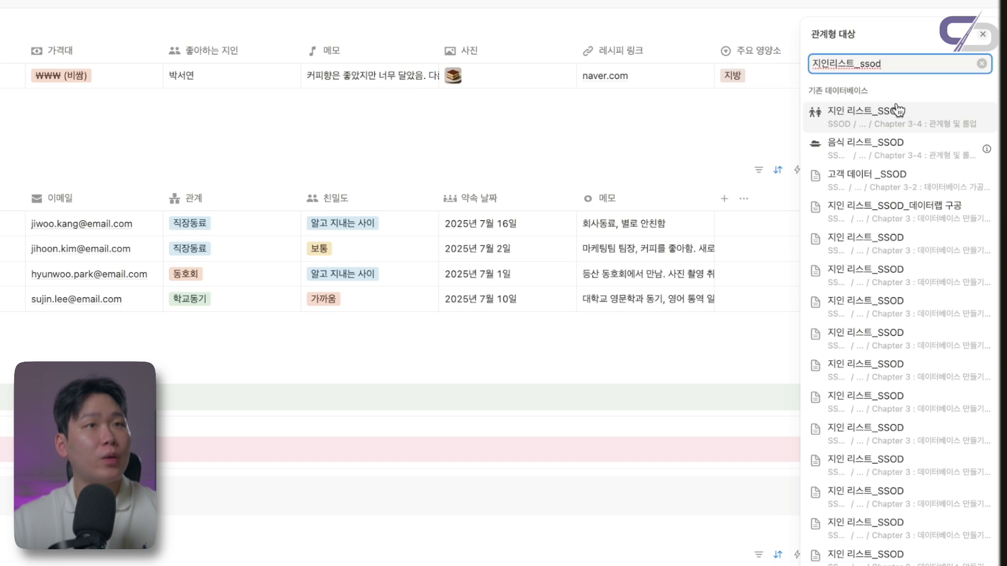
{"action": "left_click", "coordinate": [865, 112]}
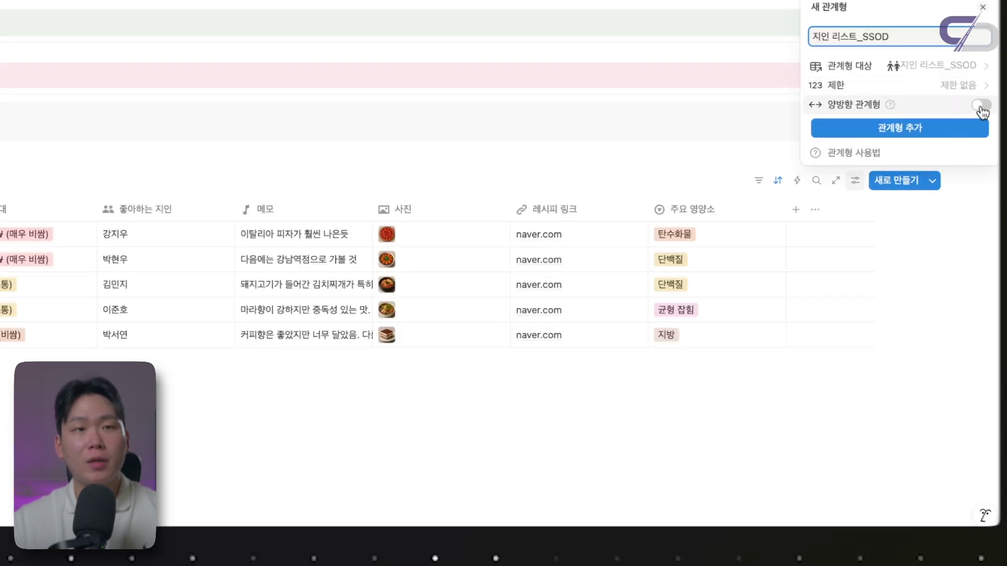
Create the two-way relation to 지인 리스트_SSOD with the limit kept at 제한 없음
{"action": "left_click", "coordinate": [980, 106]}
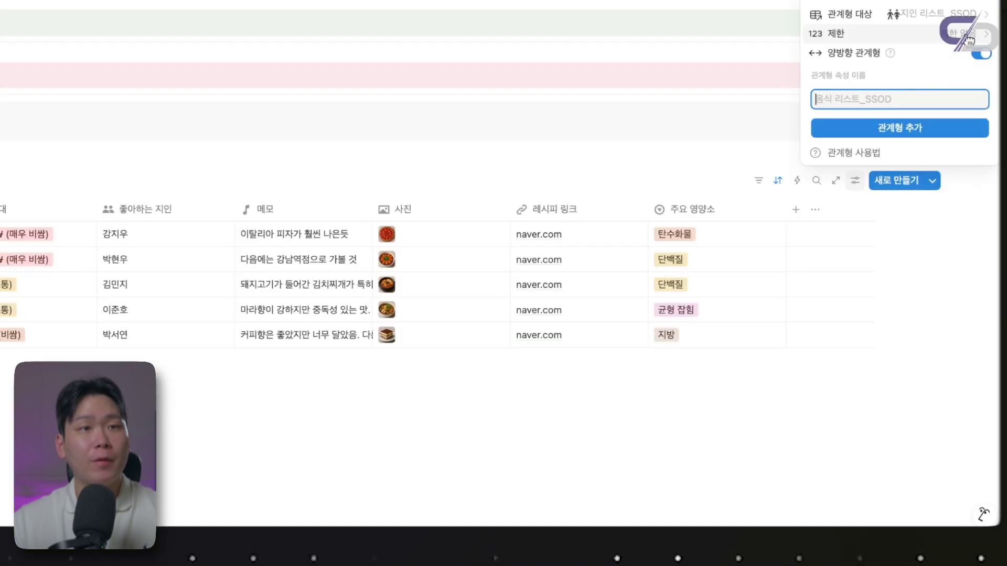
{"action": "left_click", "coordinate": [960, 263]}
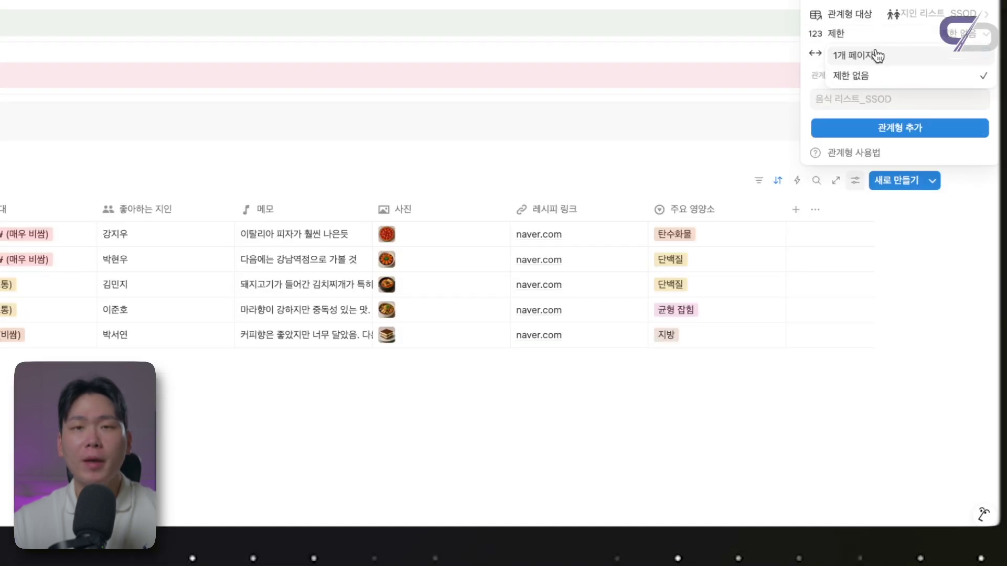
{"action": "left_click", "coordinate": [910, 35]}
{"action": "left_click", "coordinate": [910, 34]}
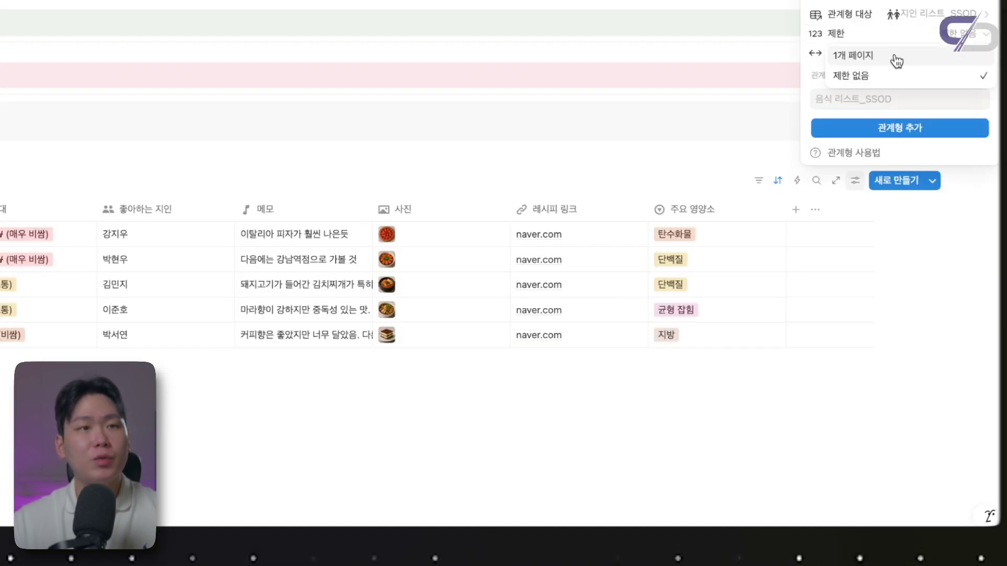
{"action": "left_click", "coordinate": [971, 37]}
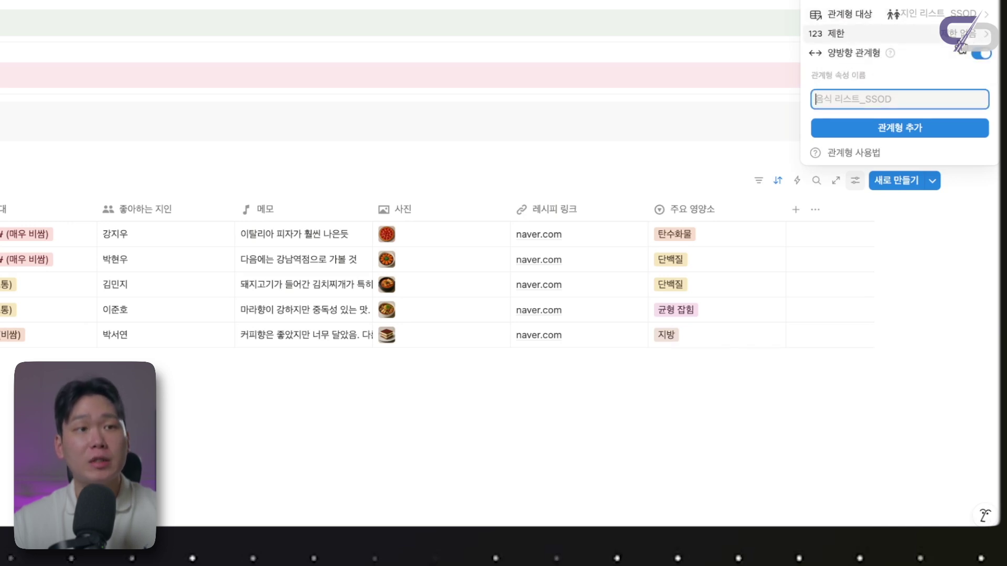
{"action": "left_click", "coordinate": [858, 129]}
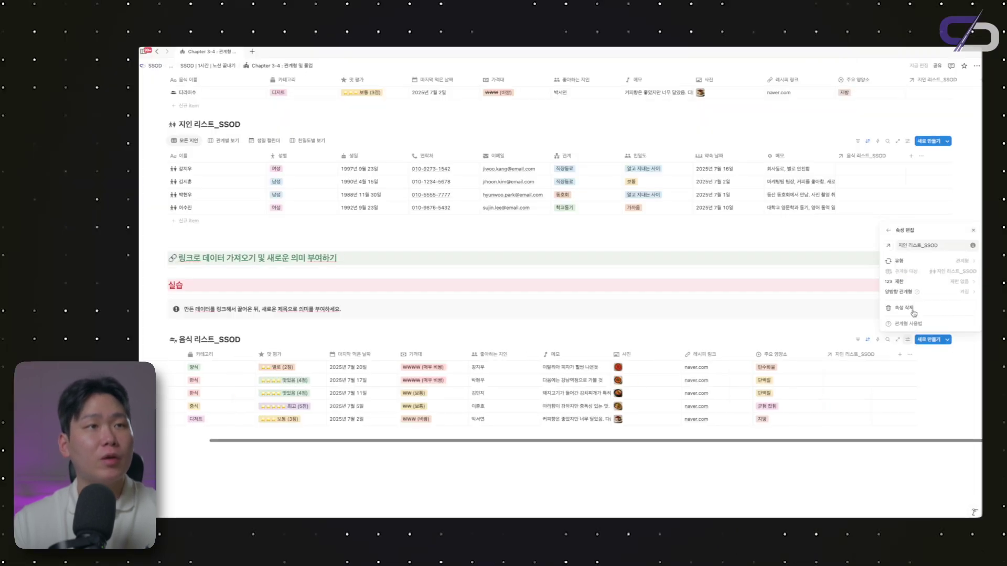
{"action": "left_click", "coordinate": [832, 310]}
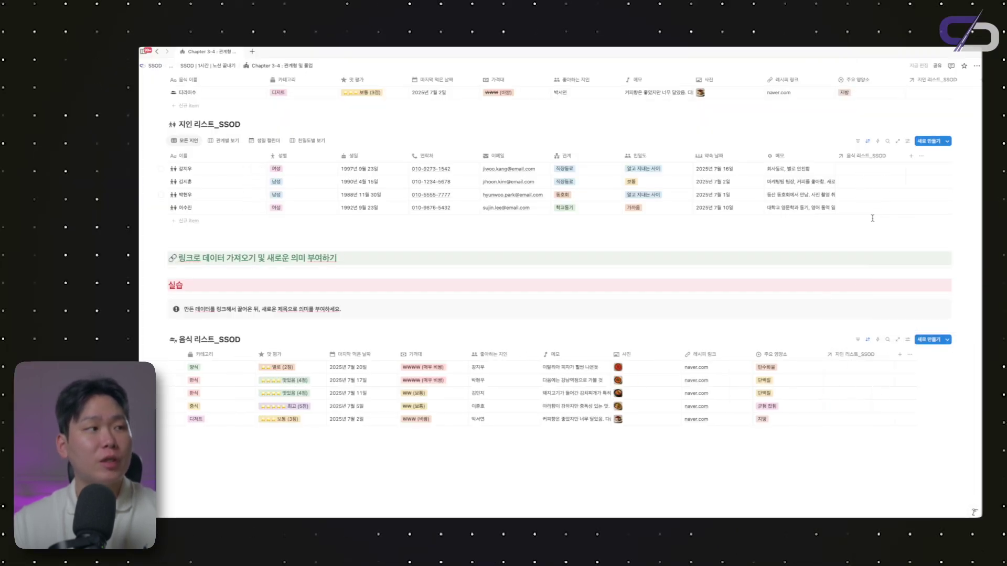
Move the relation column beside 음식 이름 and rename it 약속 대상
{"action": "scroll", "coordinate": [789, 367], "scroll_direction": "down", "scroll_amount": 1}
{"action": "left_click_drag", "start_coordinate": [849, 339], "coordinate": [301, 328]}
{"action": "left_click", "coordinate": [430, 271]}
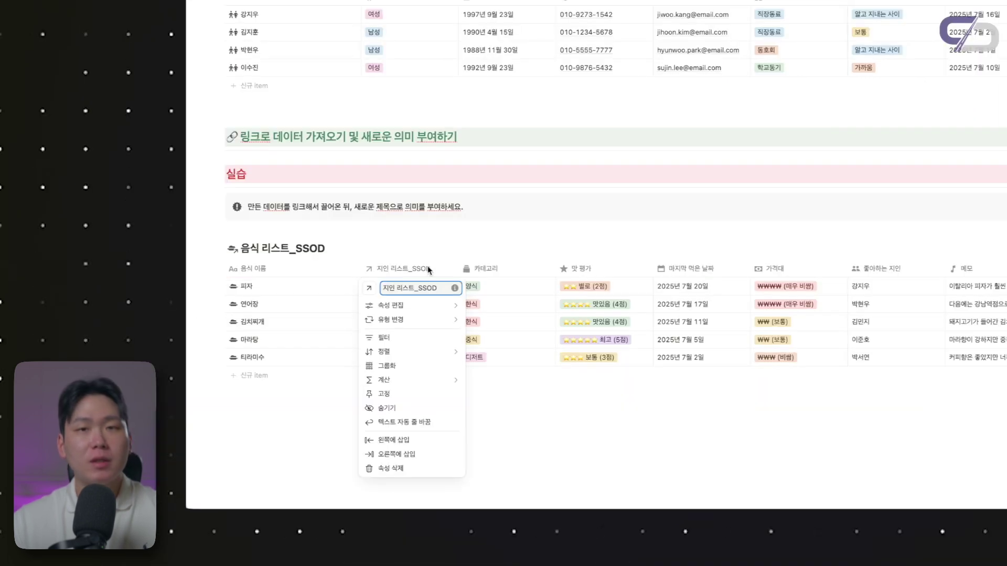
{"action": "triple_click", "coordinate": [420, 289]}
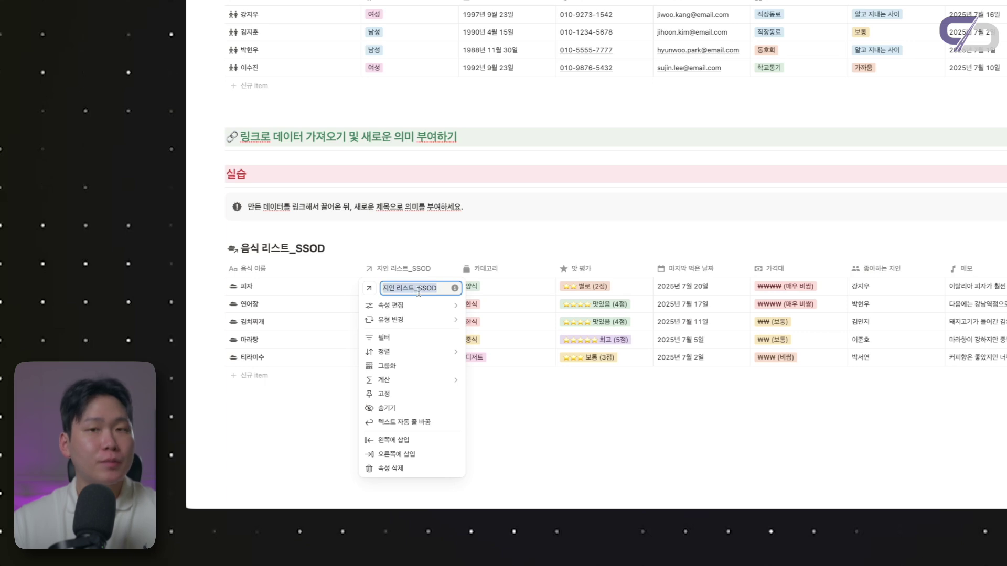
{"action": "type", "text": "di"}
{"action": "key", "text": "BackSpace"}
{"action": "type", "text": "약"}
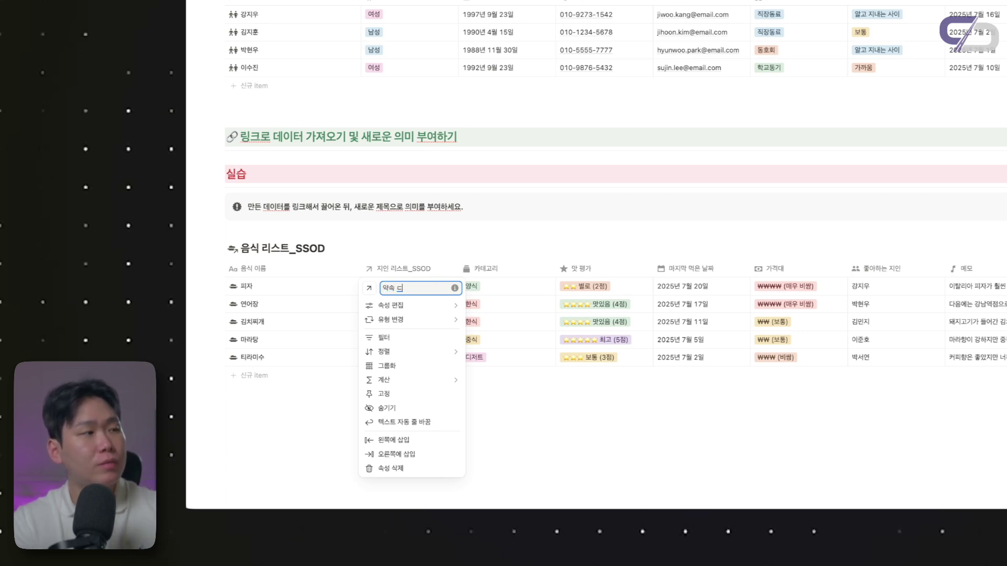
{"action": "type", "text": "속 대상"}
{"action": "key", "text": "Return"}
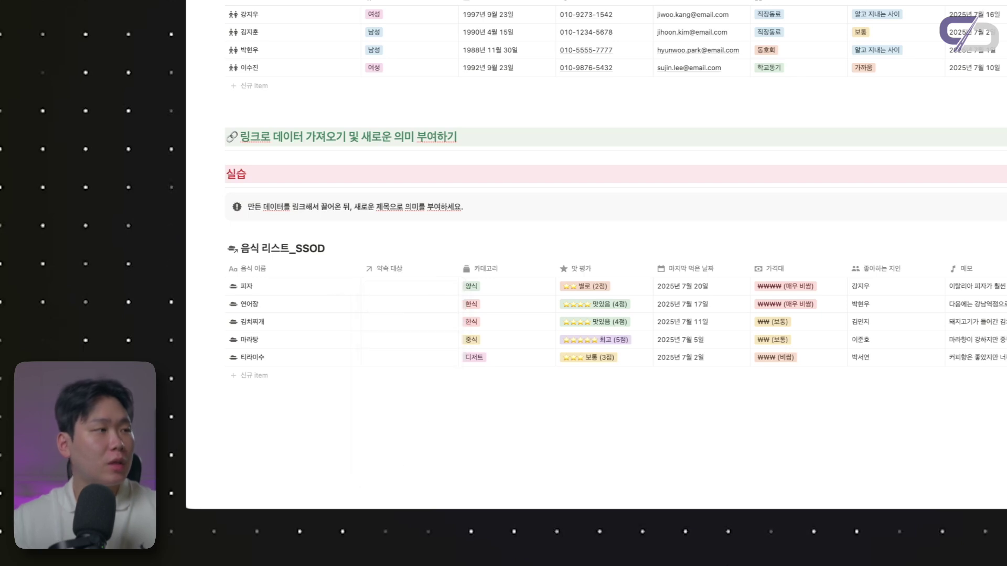
Link 피자, 연어장, 김치찌개, 티라미수 and 마라탕 each to a friend in 약속 대상
{"action": "left_click", "coordinate": [408, 293]}
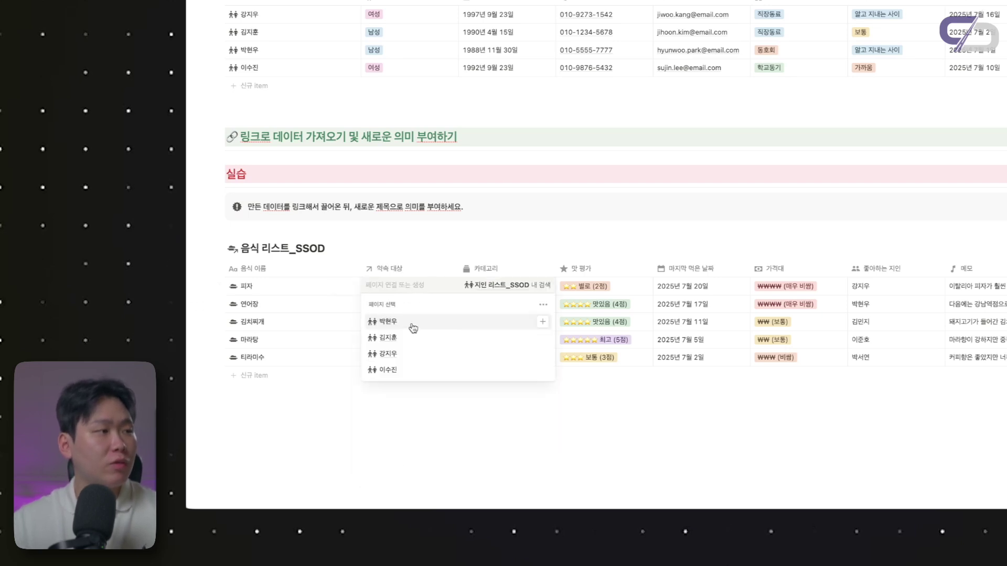
{"action": "left_click", "coordinate": [412, 327]}
{"action": "left_click", "coordinate": [392, 305]}
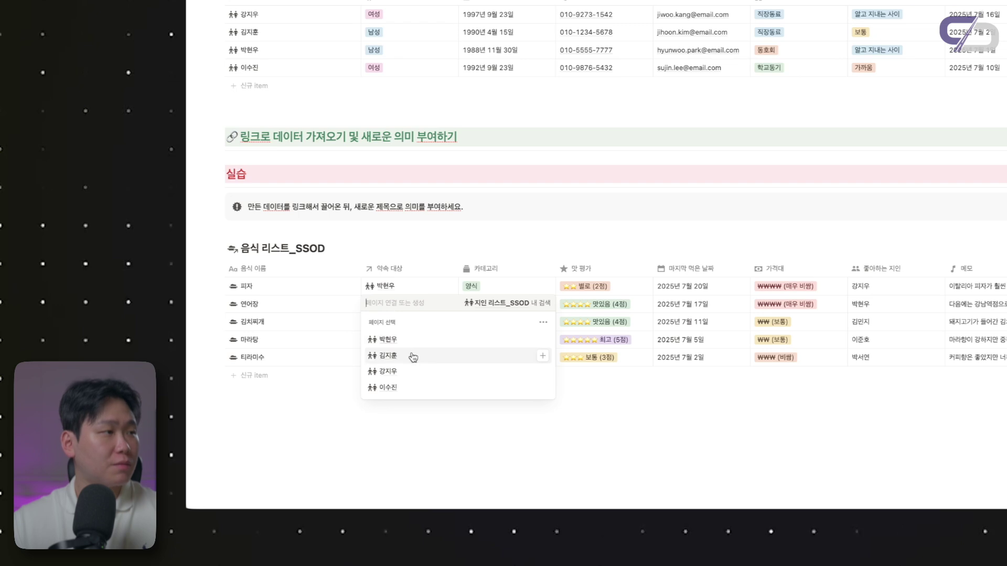
{"action": "left_click", "coordinate": [413, 357]}
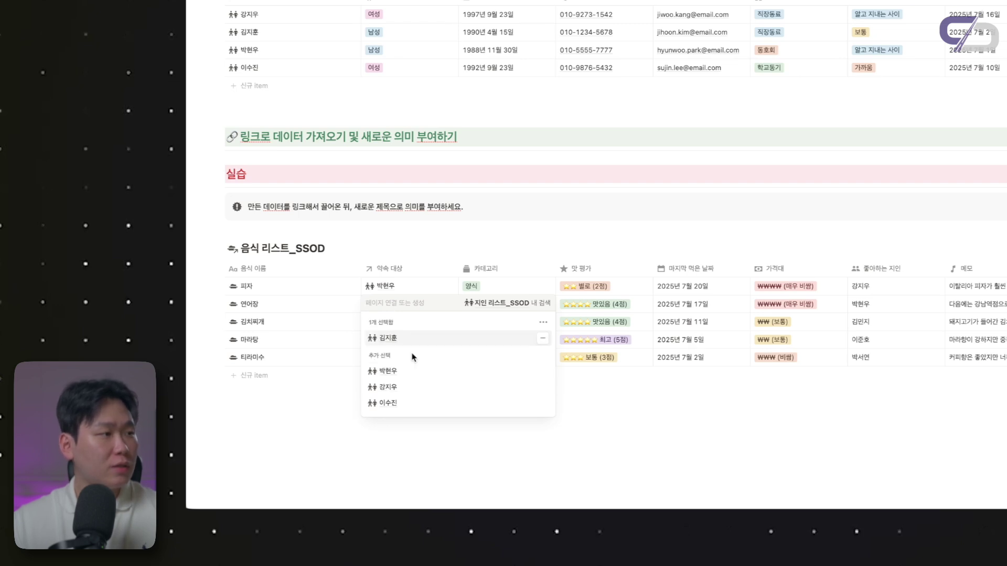
{"action": "left_click", "coordinate": [398, 322]}
{"action": "left_click", "coordinate": [406, 390]}
{"action": "left_click", "coordinate": [386, 355]}
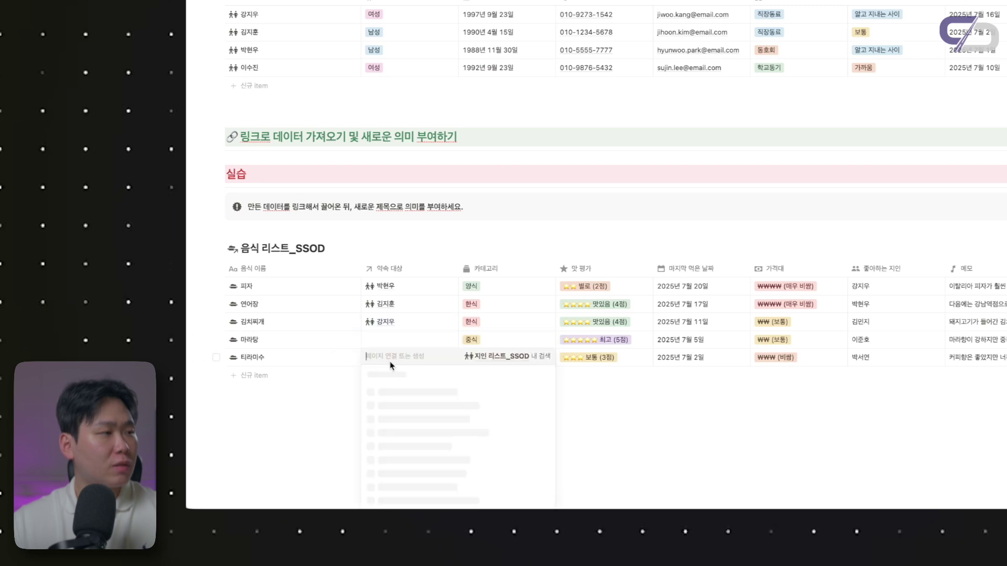
{"action": "left_click", "coordinate": [409, 442]}
{"action": "key", "text": "Escape"}
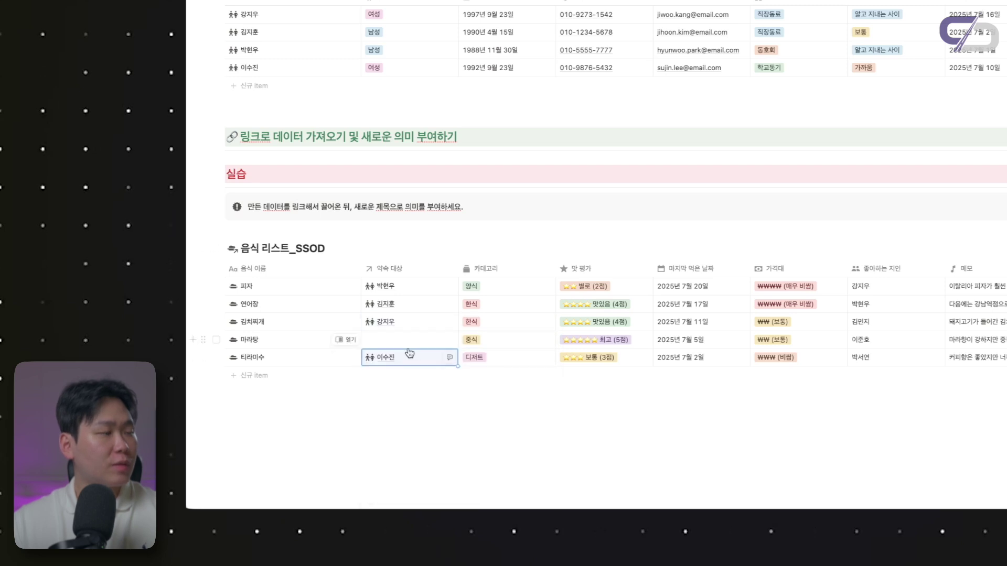
{"action": "left_click", "coordinate": [401, 339]}
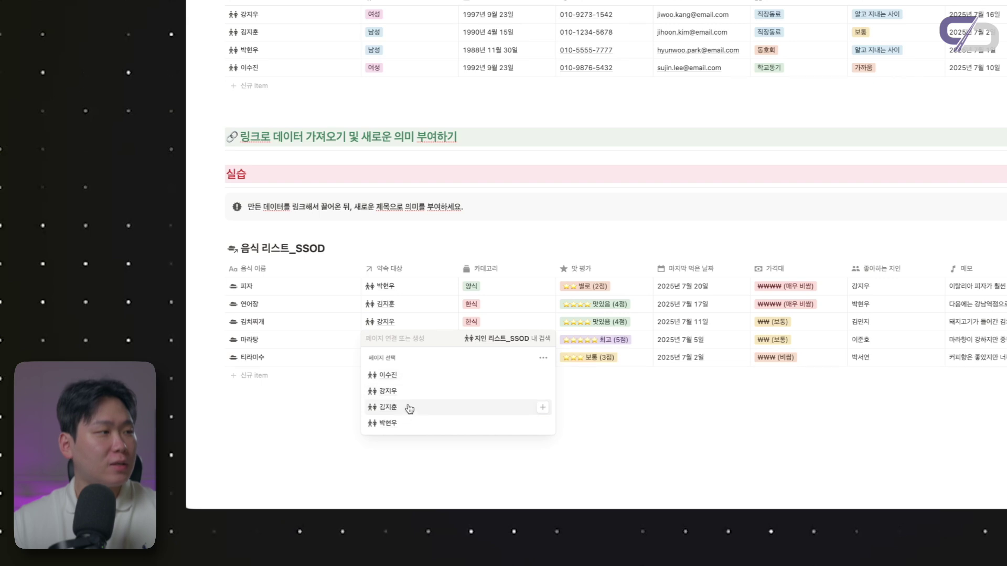
{"action": "left_click", "coordinate": [415, 377]}
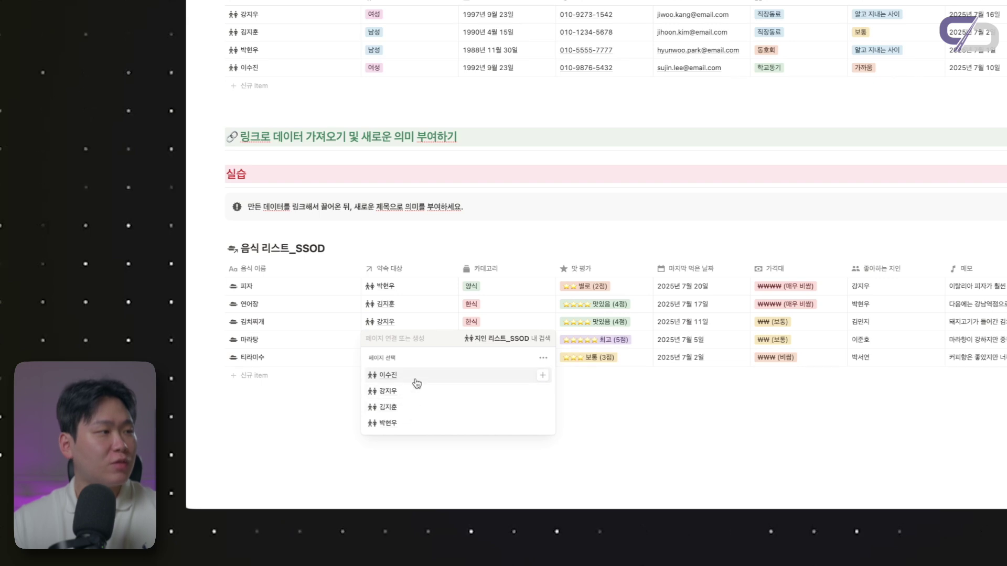
{"action": "key", "text": "Escape"}
Scroll down to the linked food database and begin adding a new view to it
{"action": "scroll", "coordinate": [469, 289], "scroll_direction": "down", "scroll_amount": 1}
{"action": "scroll", "coordinate": [469, 289], "scroll_direction": "up", "scroll_amount": 1}
{"action": "scroll", "coordinate": [469, 290], "scroll_direction": "down", "scroll_amount": 1}
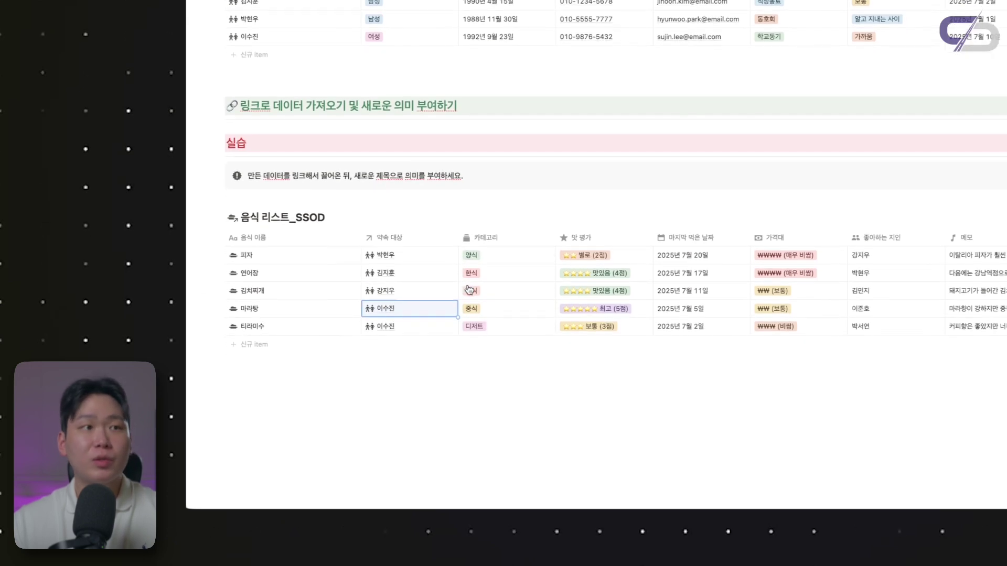
{"action": "scroll", "coordinate": [469, 289], "scroll_direction": "down", "scroll_amount": 1}
{"action": "scroll", "coordinate": [470, 289], "scroll_direction": "down", "scroll_amount": 1}
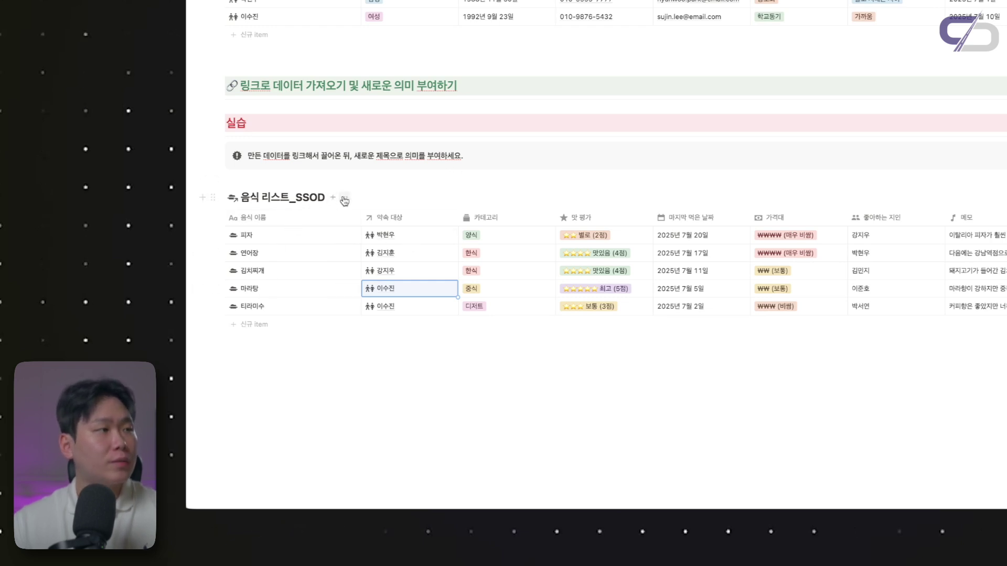
{"action": "left_click", "coordinate": [344, 198]}
{"action": "left_click", "coordinate": [344, 199]}
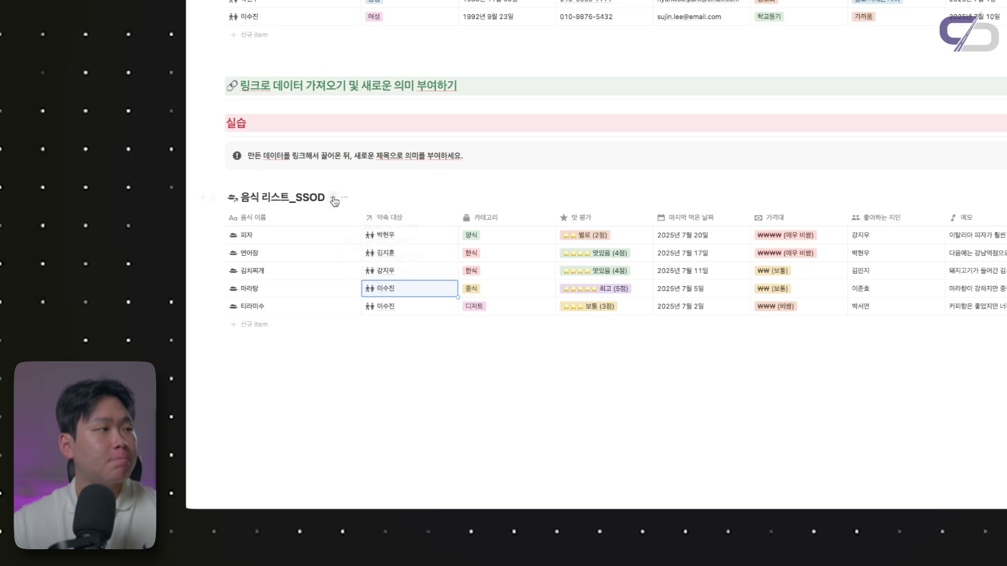
{"action": "left_click", "coordinate": [332, 197]}
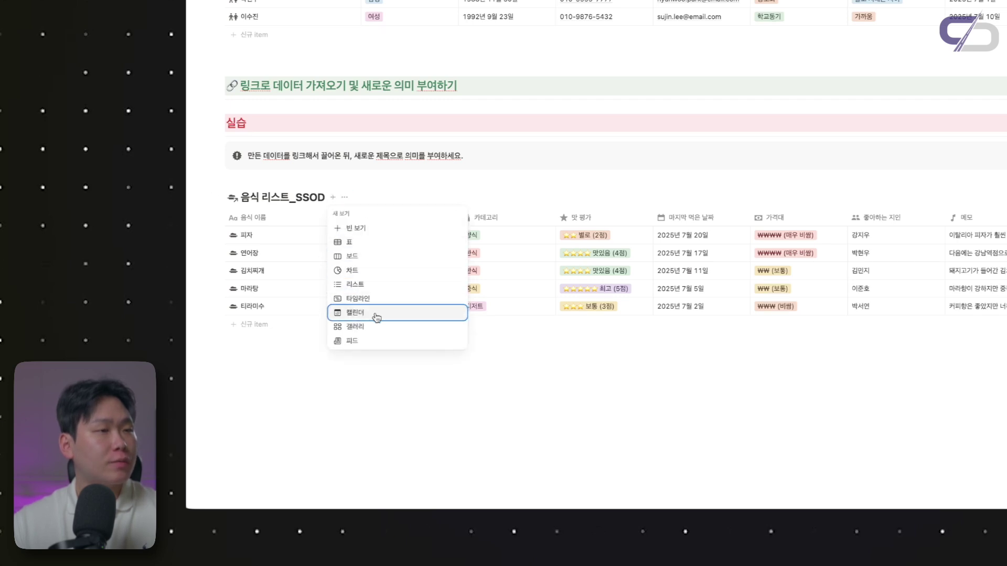
Add a calendar view of the food list showing 약속 대상 on its cards
{"action": "left_click", "coordinate": [374, 314]}
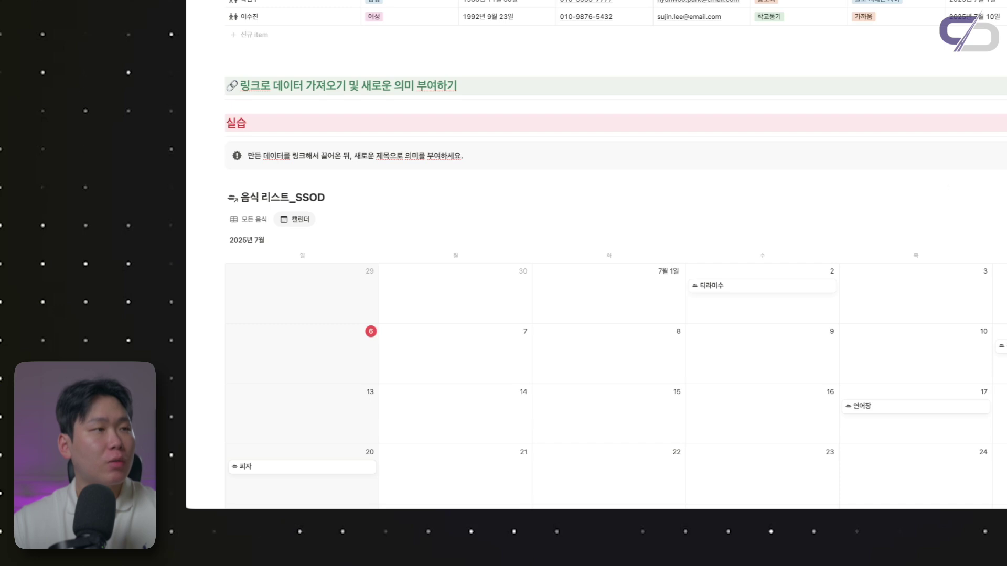
{"action": "scroll", "coordinate": [613, 242], "scroll_direction": "down", "scroll_amount": 1}
{"action": "left_click", "coordinate": [854, 147]}
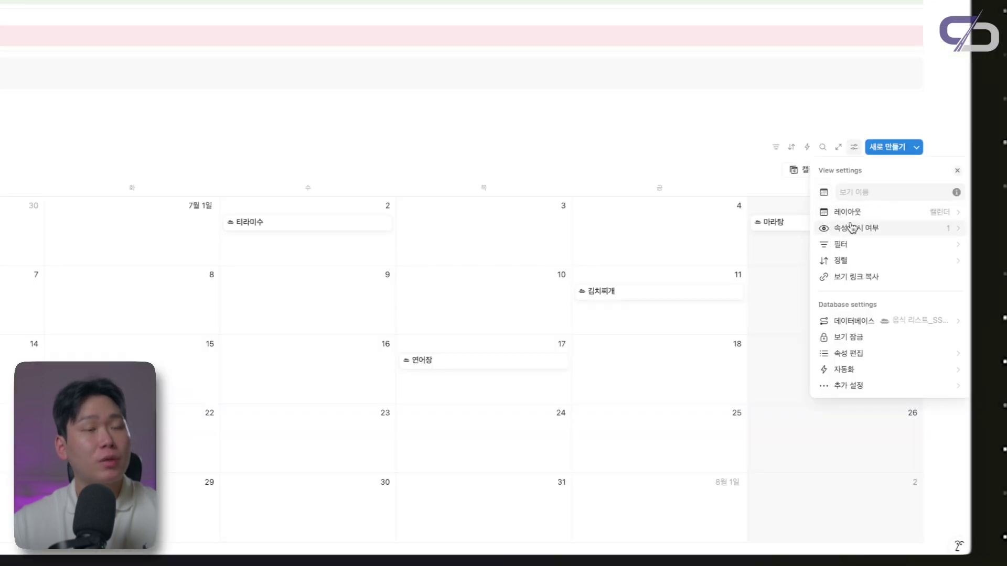
{"action": "left_click", "coordinate": [851, 228]}
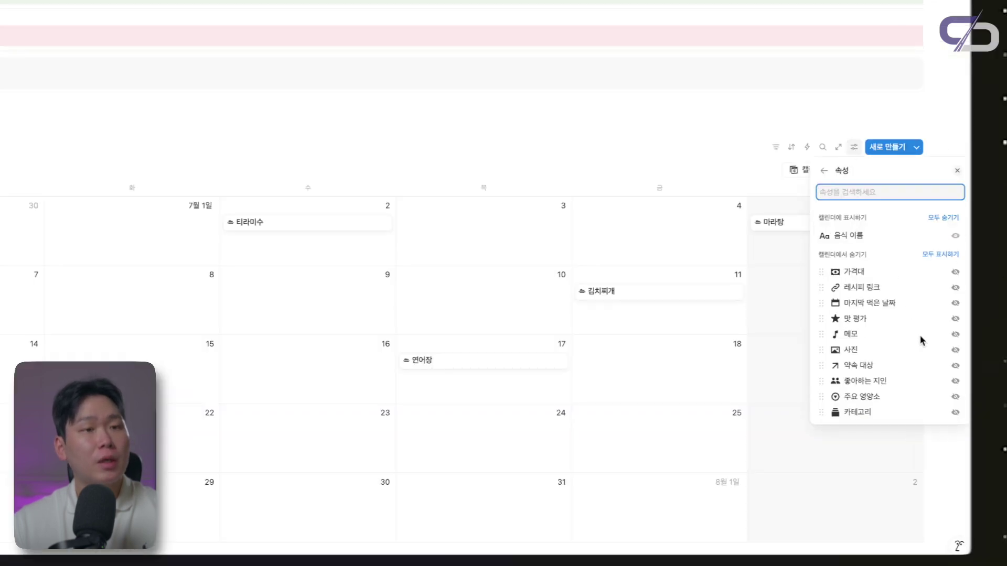
{"action": "left_click", "coordinate": [955, 381]}
{"action": "left_click", "coordinate": [364, 172]}
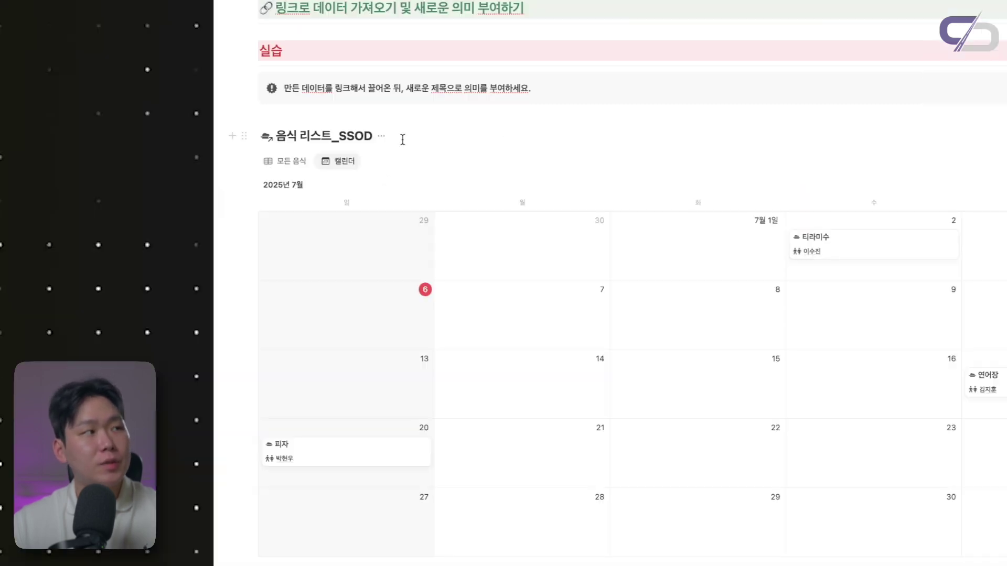
Hide the database title, add a '약속 리스트' heading above, and make the calendar the first view
{"action": "left_click", "coordinate": [382, 138]}
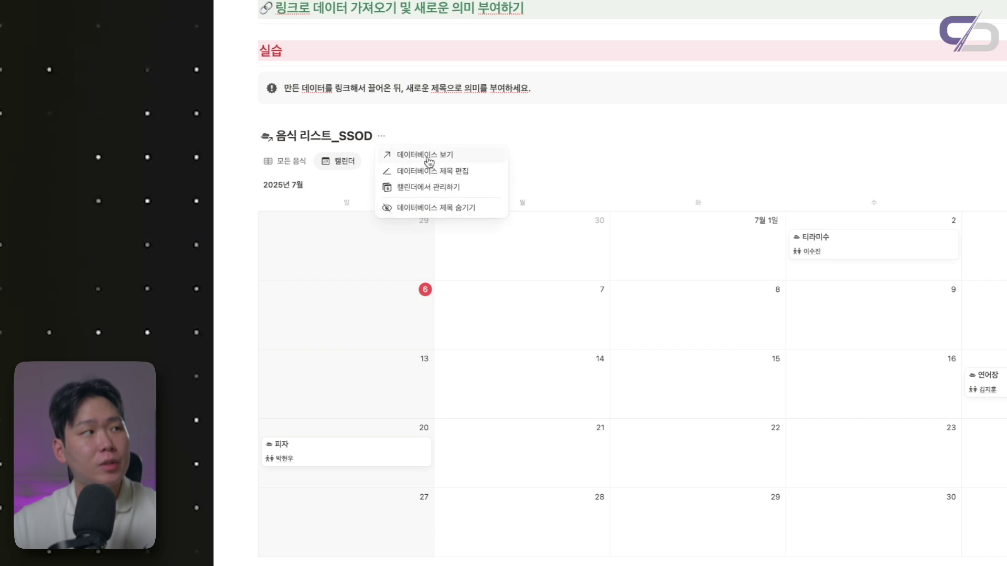
{"action": "left_click", "coordinate": [443, 208]}
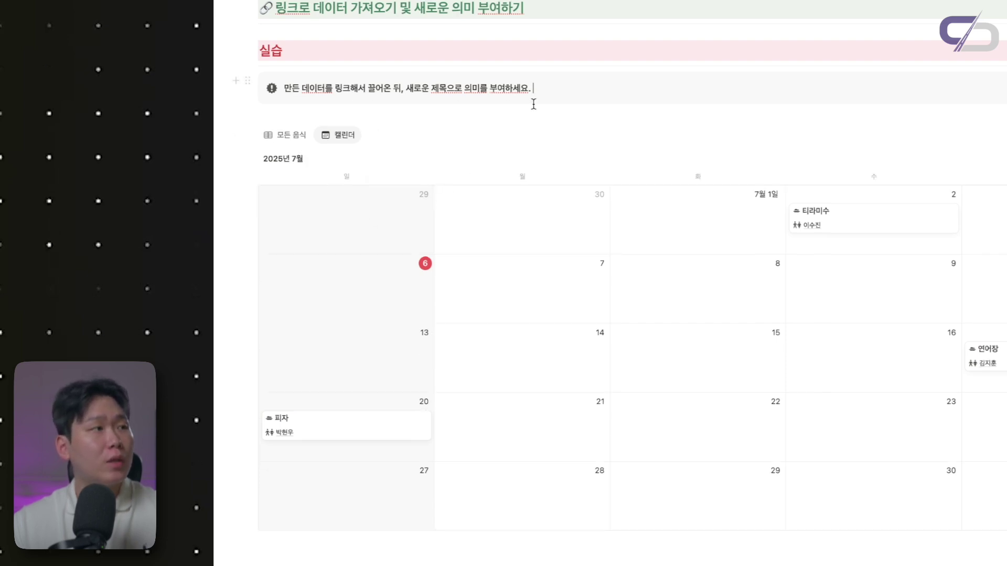
{"action": "key", "text": "Return"}
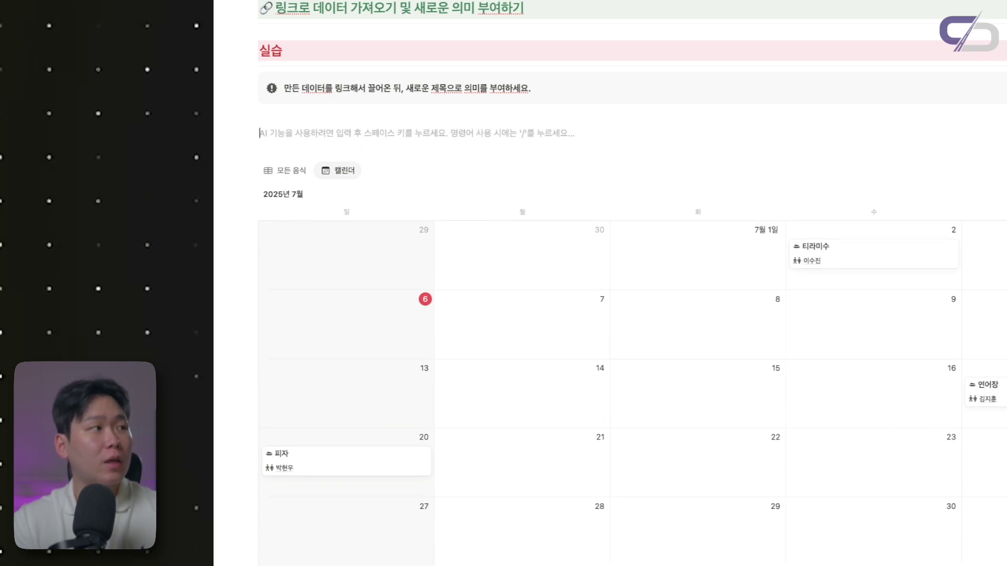
{"action": "key", "text": "Return"}
{"action": "type", "text": "#"}
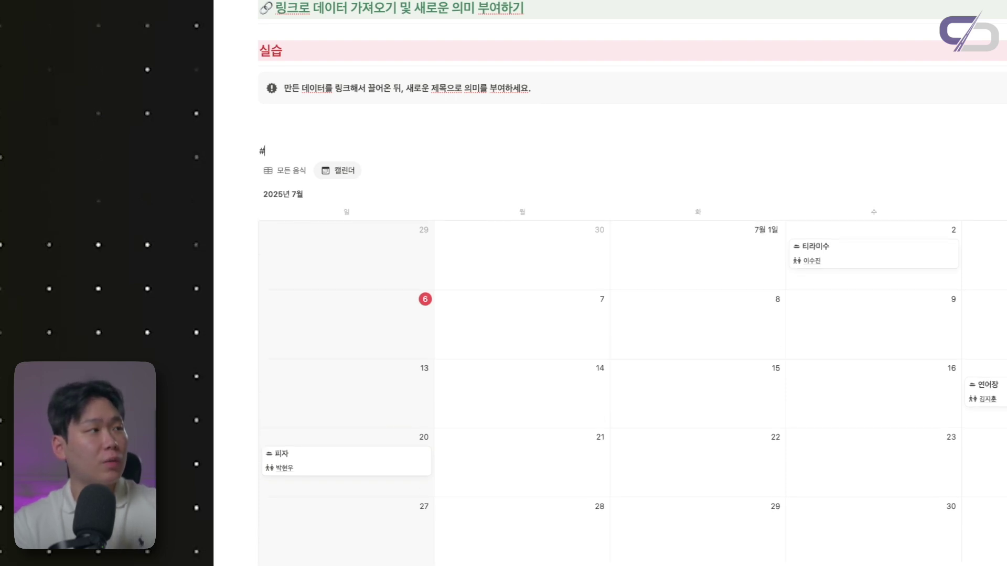
{"action": "key", "text": "space"}
{"action": "type", "text": "약속 리스트"}
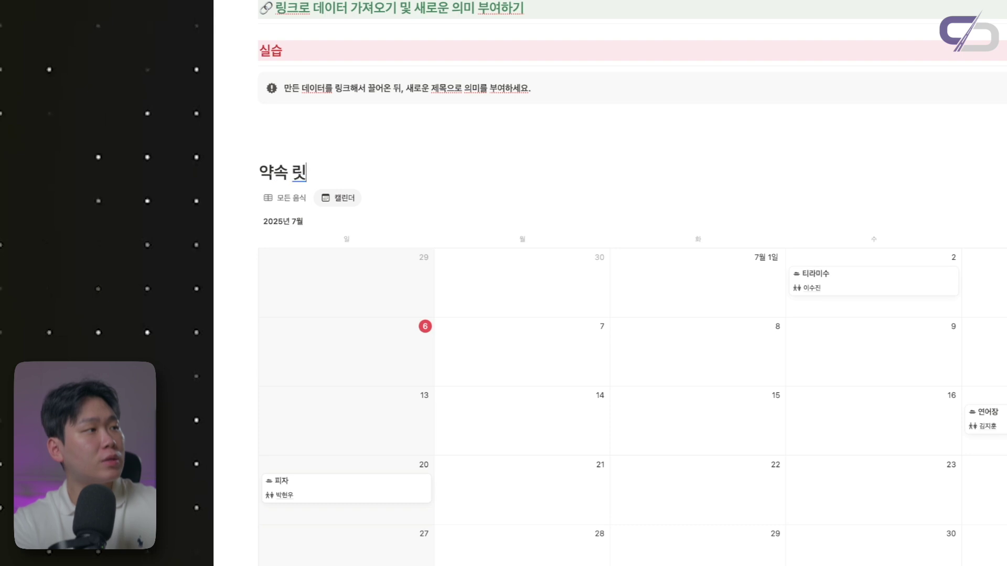
{"action": "scroll", "coordinate": [318, 94], "scroll_direction": "down", "scroll_amount": 2}
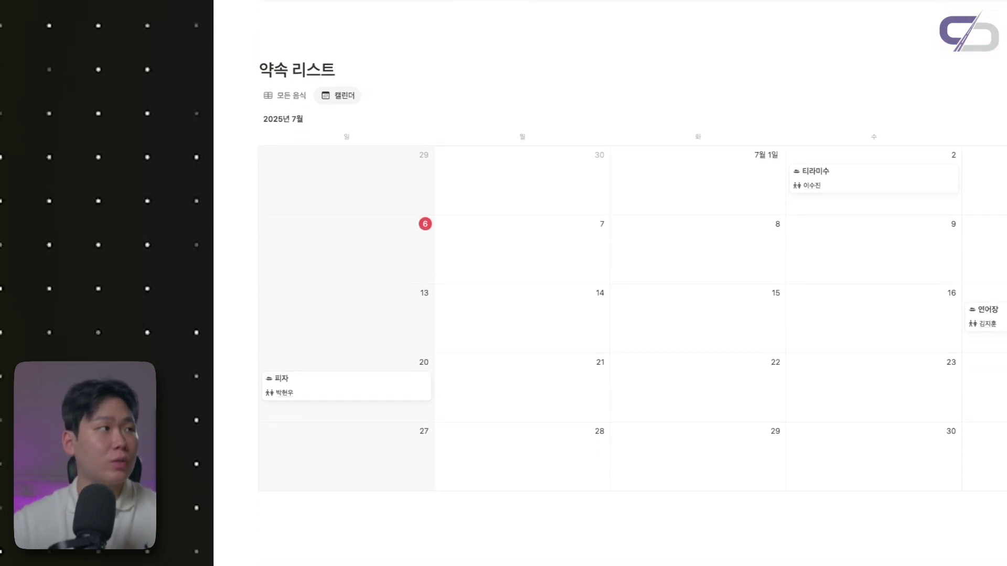
{"action": "left_click_drag", "start_coordinate": [319, 93], "coordinate": [292, 98]}
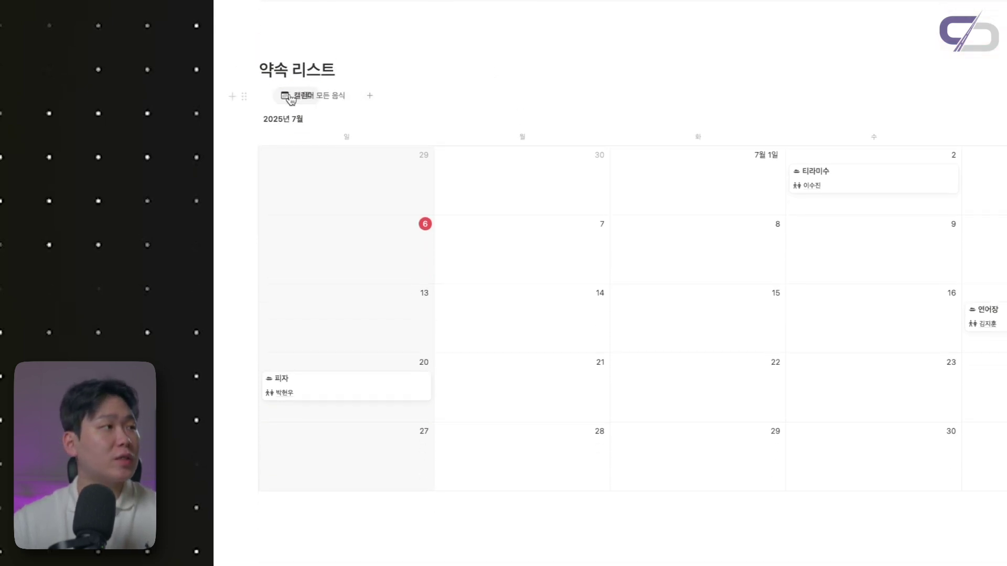
Show 주요 영양소 on the calendar cards, ordered above 약속 대상
{"action": "left_click", "coordinate": [283, 96]}
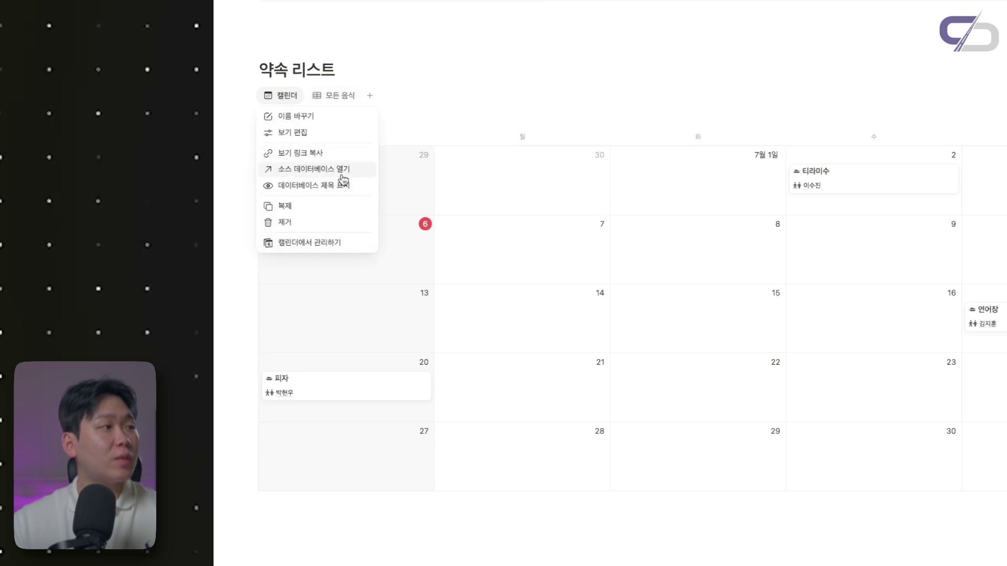
{"action": "left_click", "coordinate": [338, 184]}
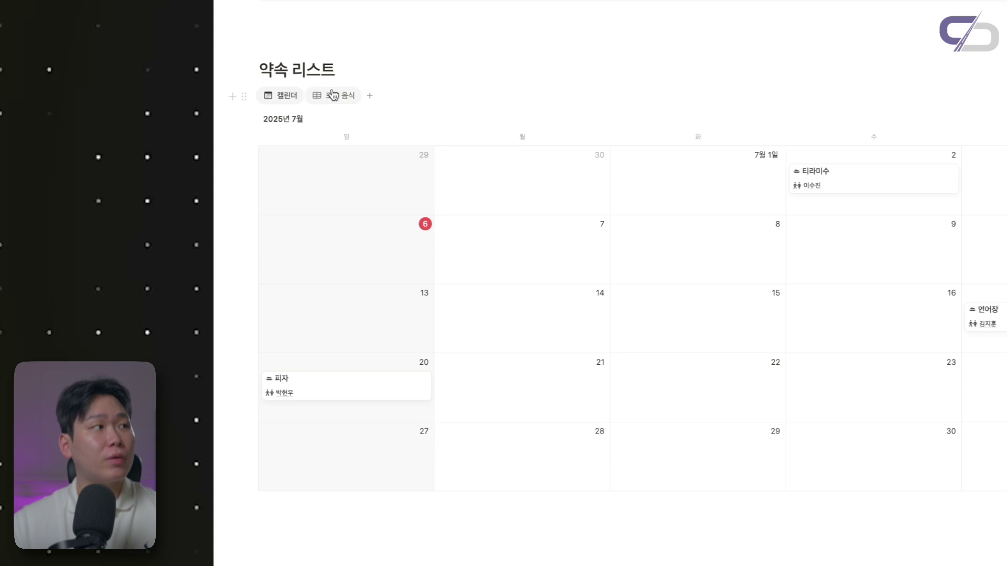
{"action": "left_click", "coordinate": [332, 96]}
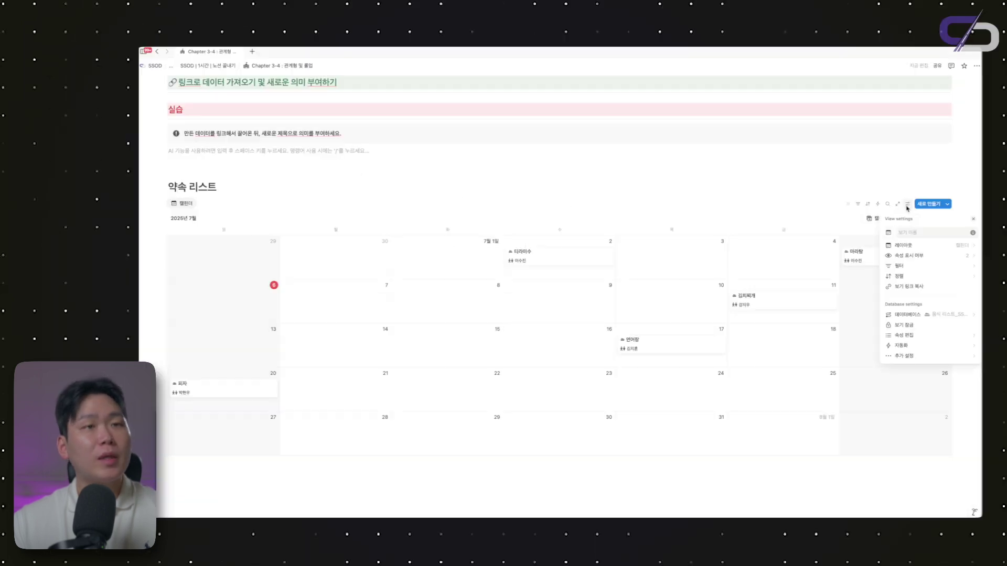
{"action": "left_click", "coordinate": [921, 256]}
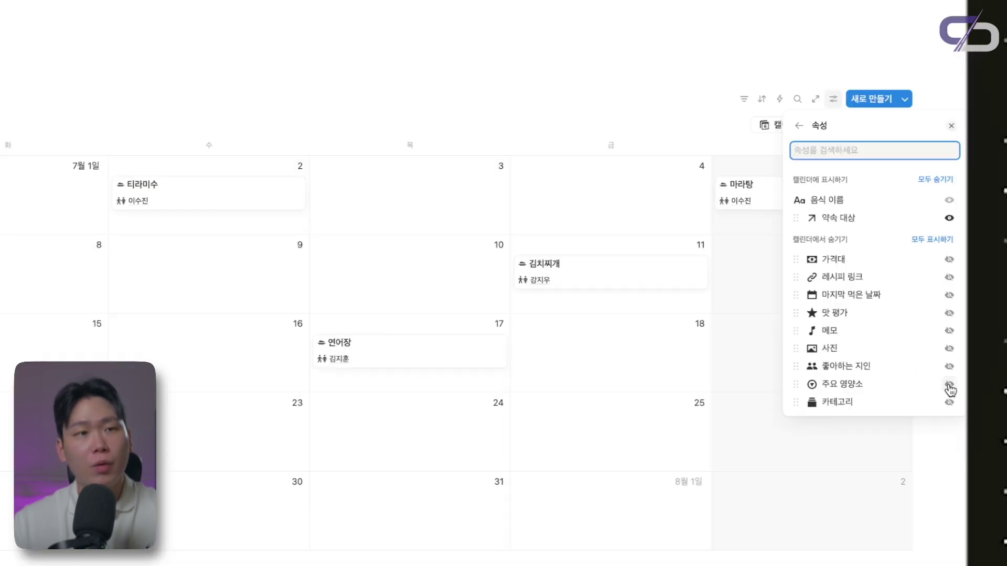
{"action": "left_click", "coordinate": [949, 385]}
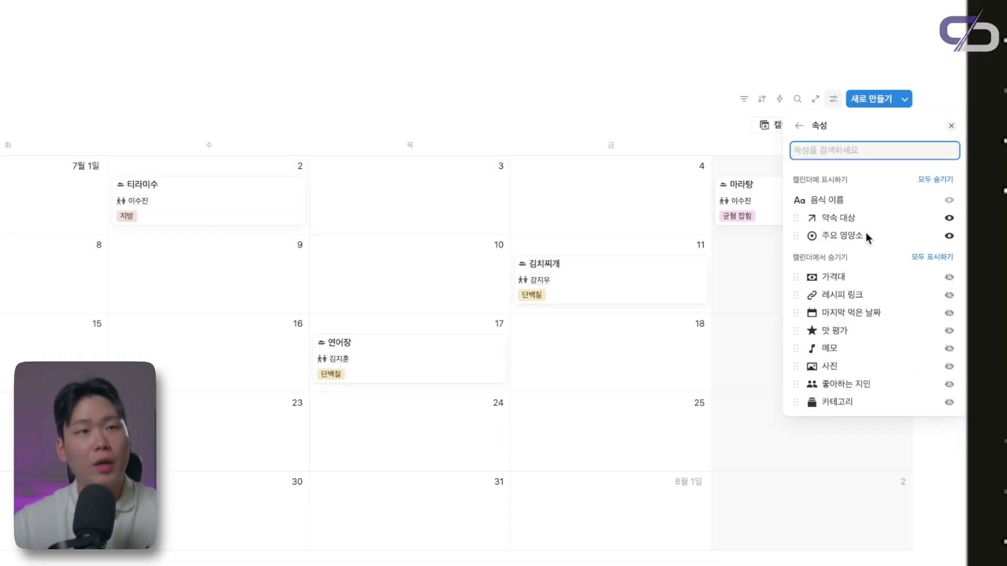
{"action": "left_click_drag", "start_coordinate": [812, 238], "coordinate": [811, 217]}
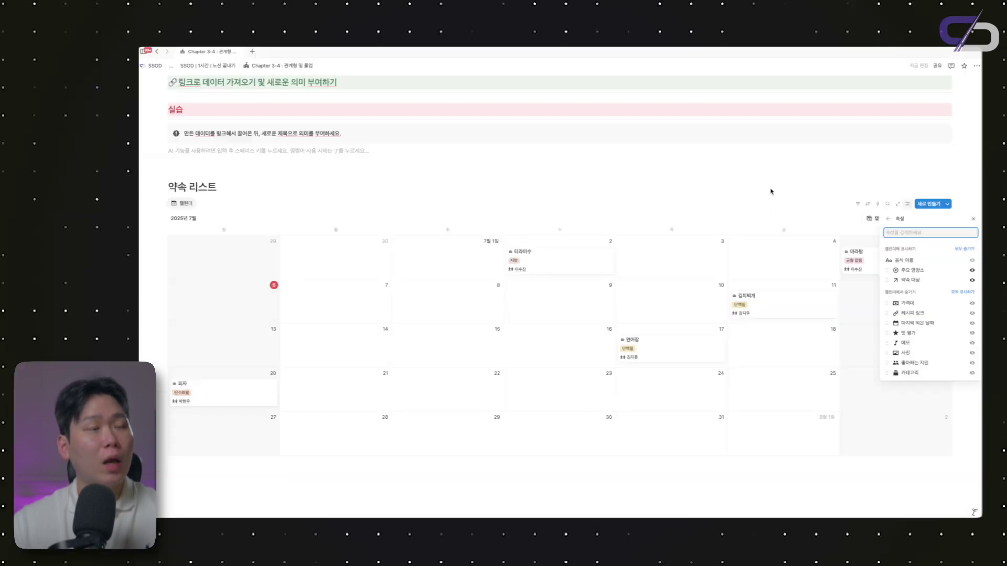
{"action": "left_click", "coordinate": [587, 71]}
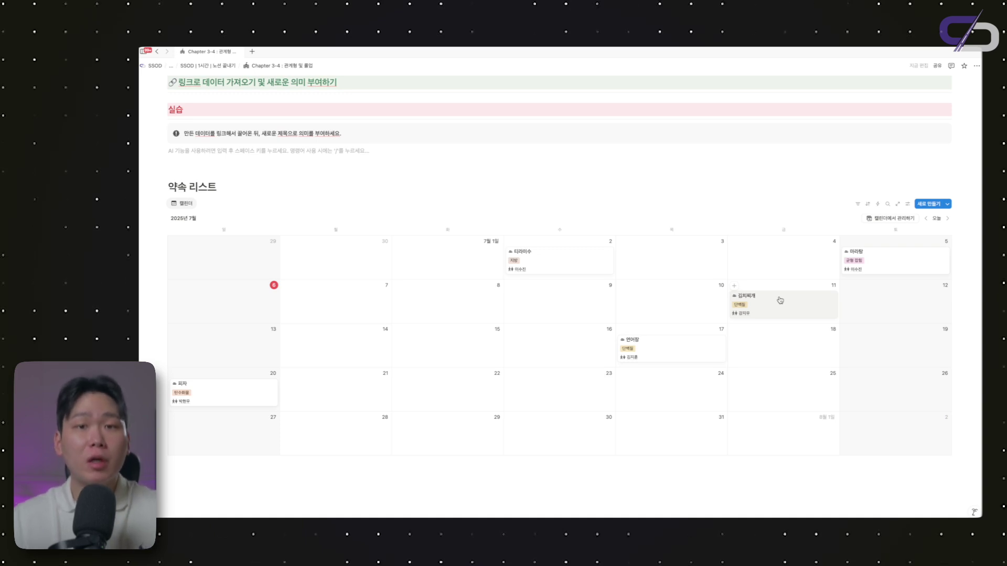
Paste the 모든 지인 view link under 약속 리스트 as a linked database and add a gallery view
{"action": "scroll", "coordinate": [224, 204], "scroll_direction": "up", "scroll_amount": 4}
{"action": "scroll", "coordinate": [242, 362], "scroll_direction": "down", "scroll_amount": 3}
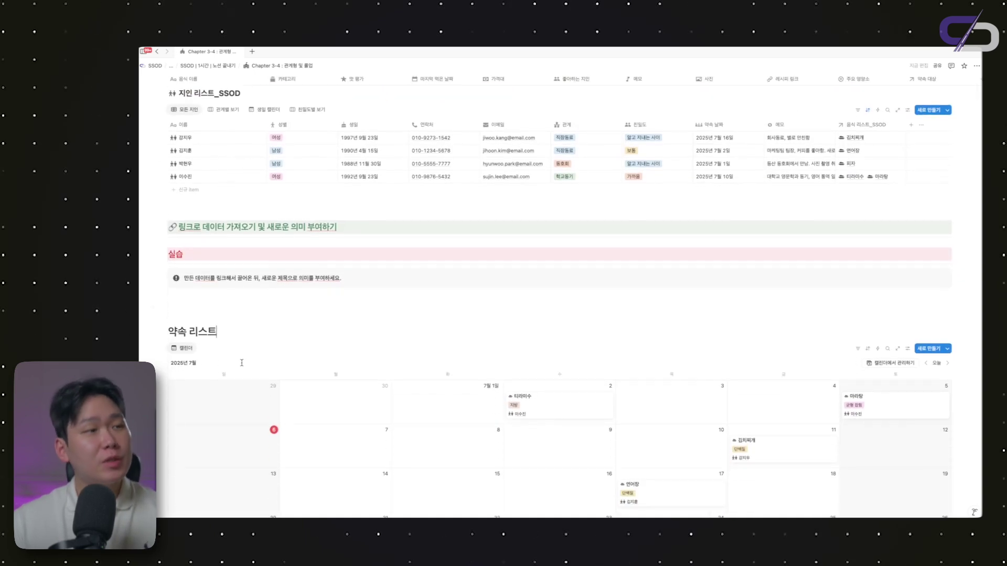
{"action": "scroll", "coordinate": [185, 307], "scroll_direction": "up", "scroll_amount": 2}
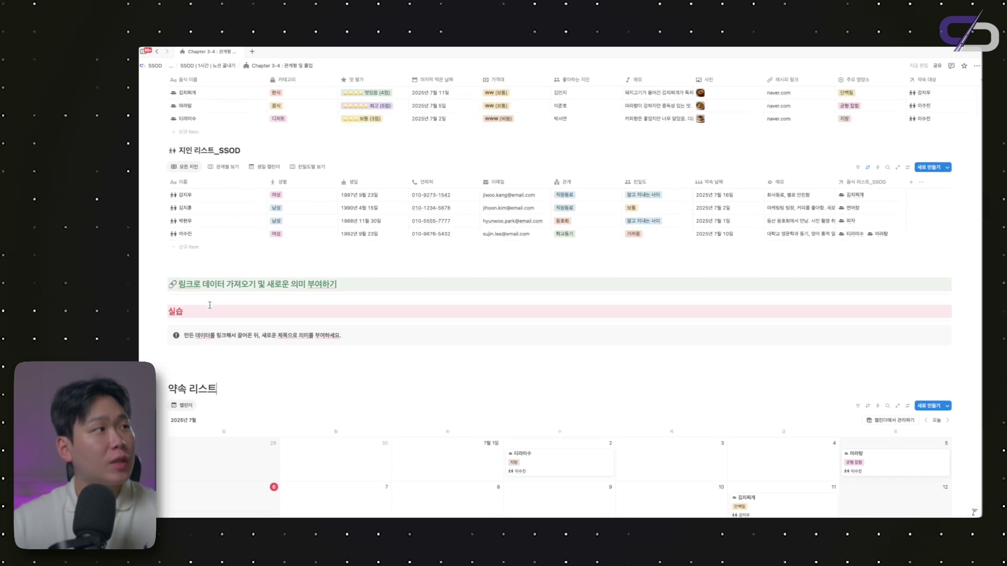
{"action": "scroll", "coordinate": [247, 286], "scroll_direction": "down", "scroll_amount": 3}
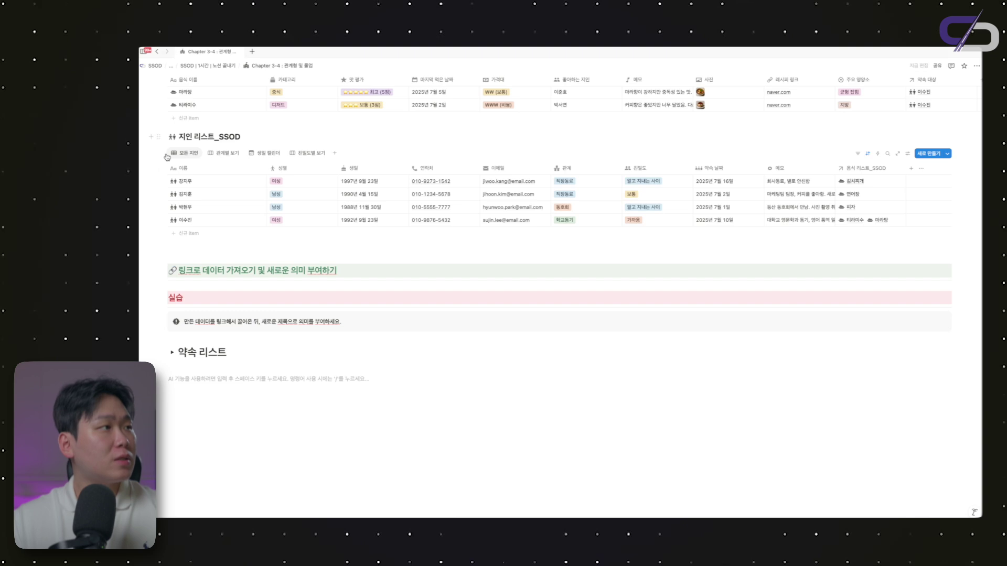
{"action": "left_click", "coordinate": [170, 154]}
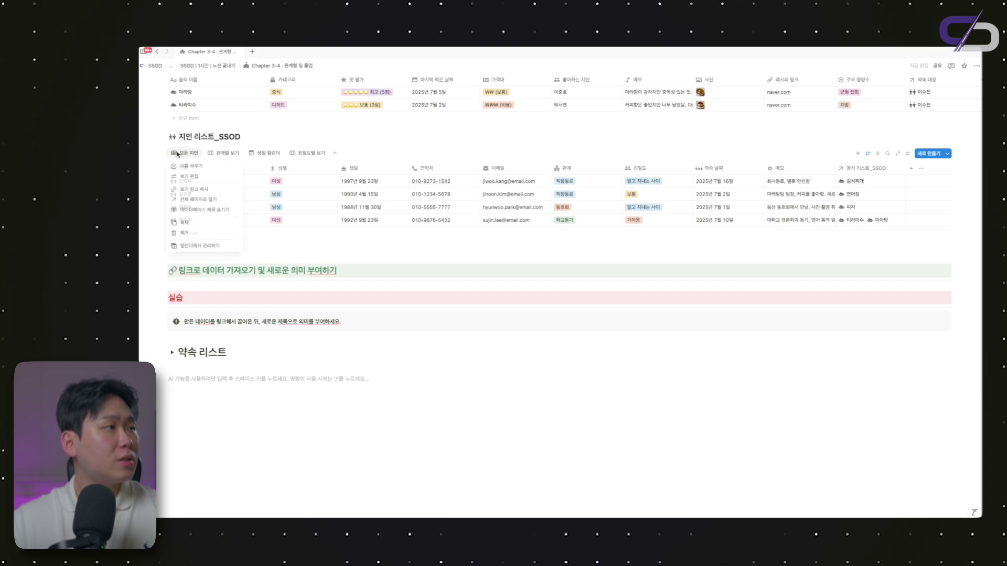
{"action": "left_click", "coordinate": [205, 192]}
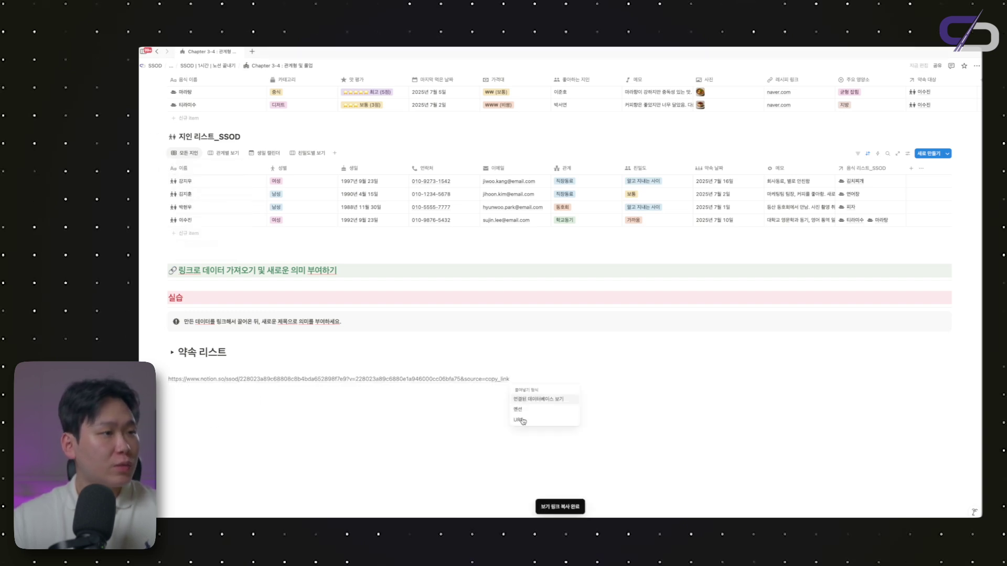
{"action": "left_click", "coordinate": [530, 401]}
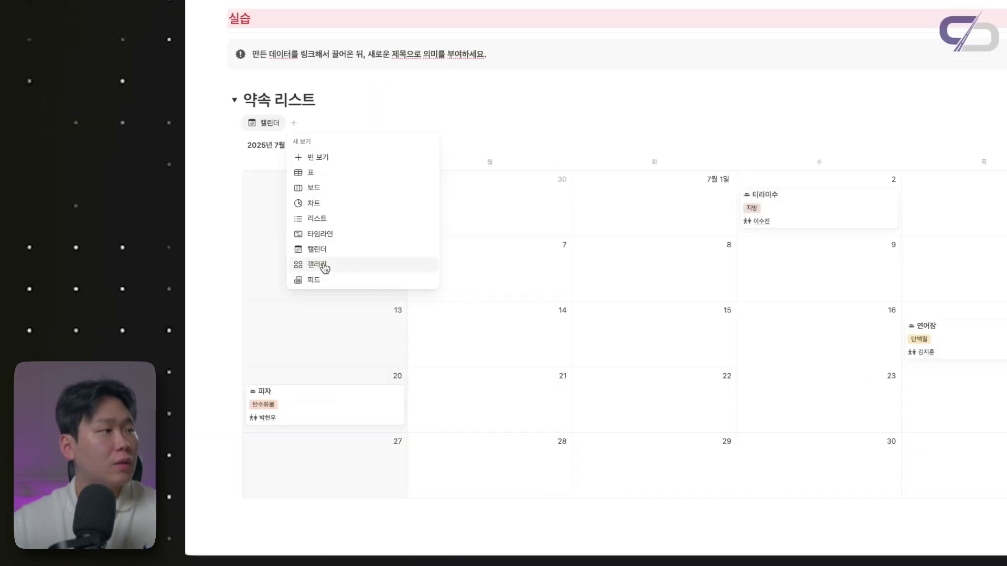
{"action": "left_click", "coordinate": [325, 265]}
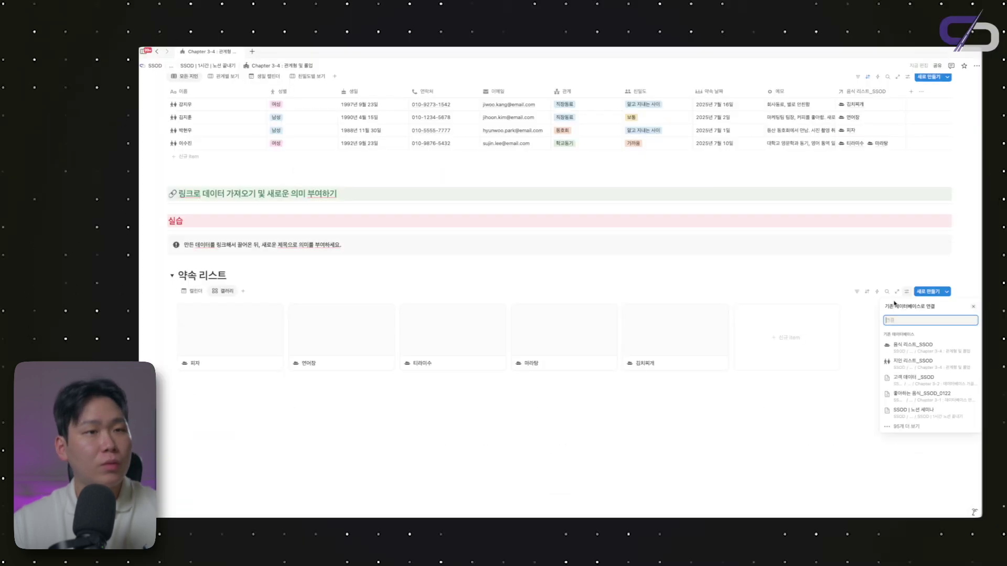
Set the gallery layout's card preview to 사진 so each food's photo shows
{"action": "left_click", "coordinate": [841, 282]}
{"action": "left_click", "coordinate": [907, 292]}
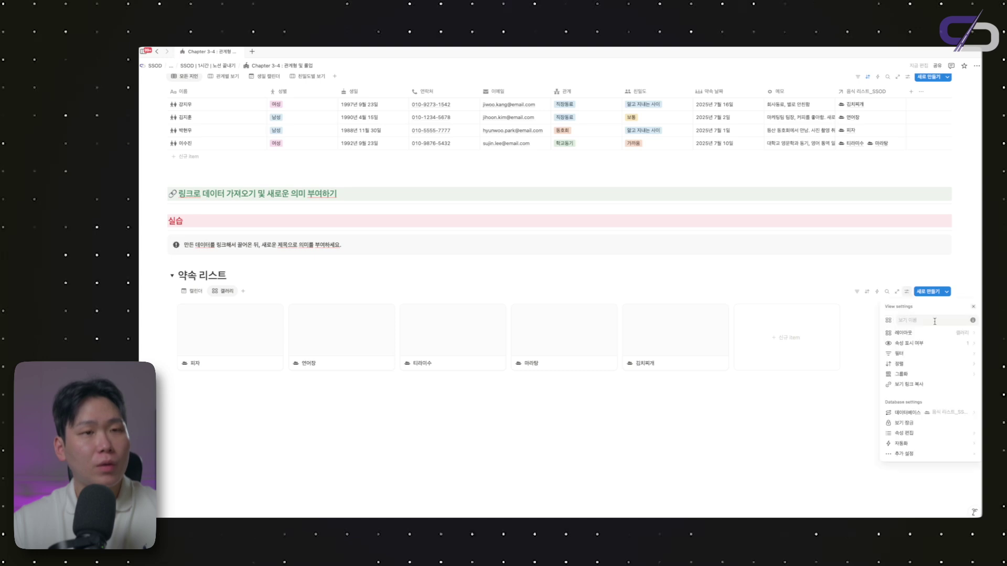
{"action": "left_click", "coordinate": [876, 252]}
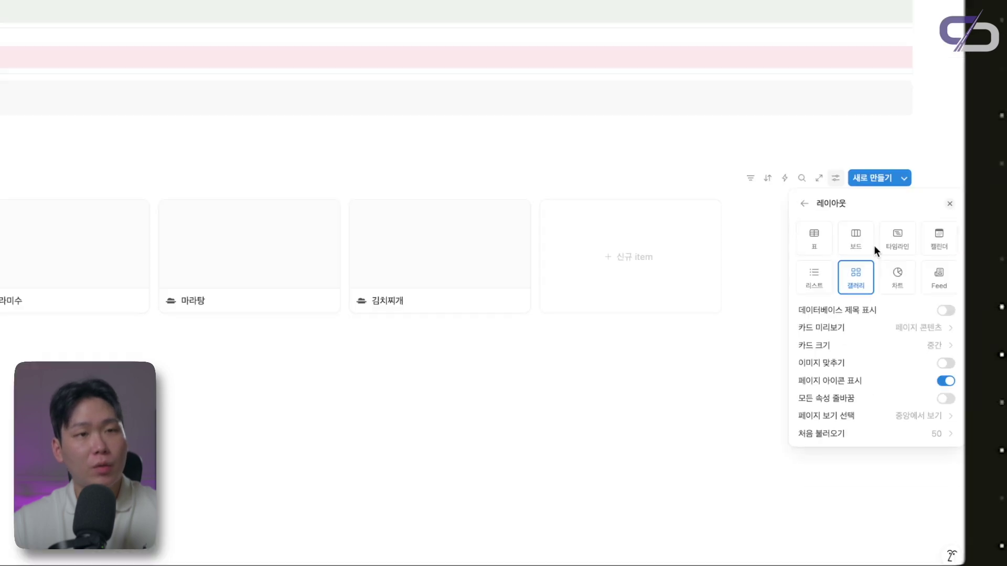
{"action": "left_click", "coordinate": [926, 328]}
{"action": "left_click", "coordinate": [861, 401]}
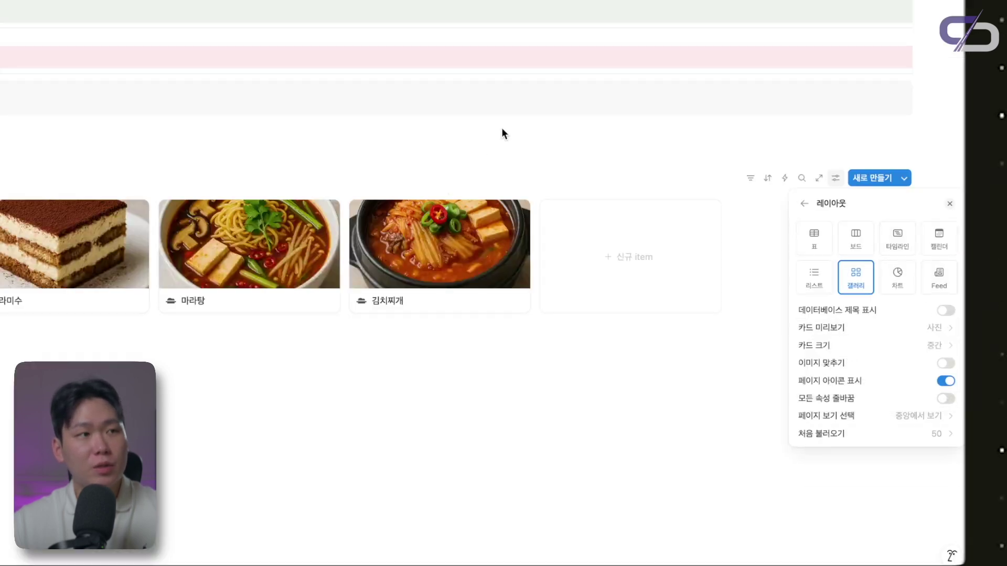
{"action": "left_click", "coordinate": [563, 153]}
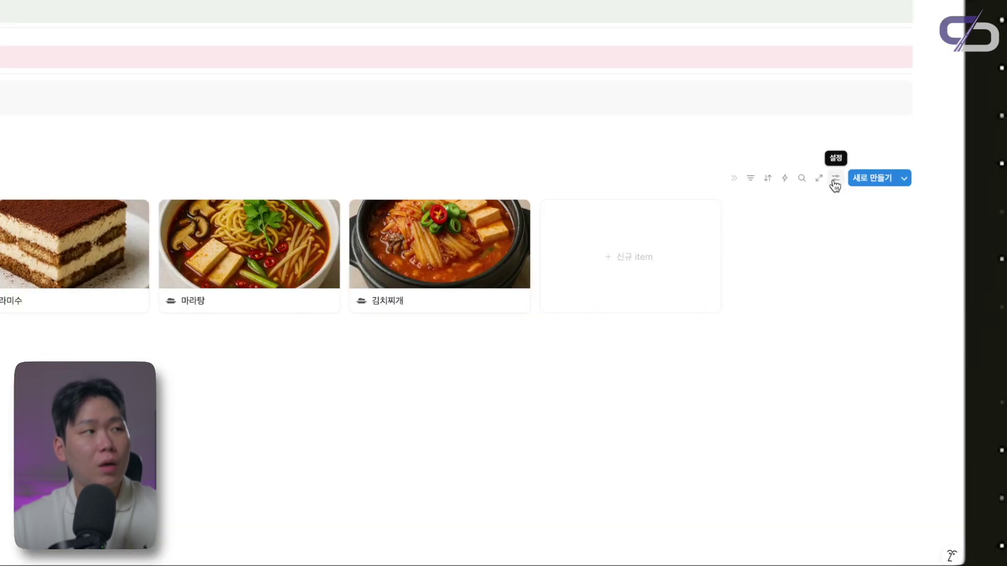
Make the gallery cards display the 약속 대상 partner property
{"action": "left_click", "coordinate": [907, 291]}
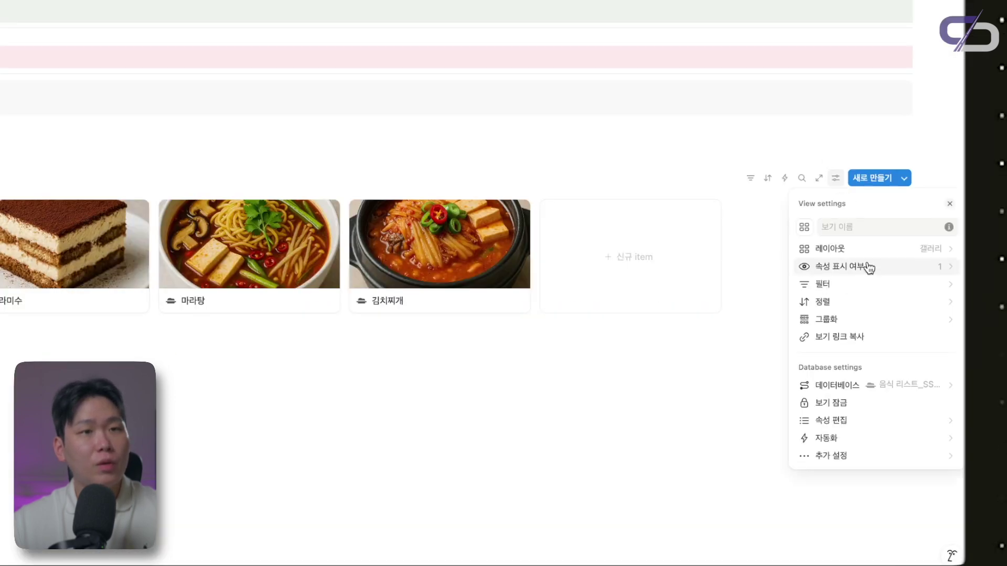
{"action": "left_click", "coordinate": [926, 335]}
{"action": "left_click", "coordinate": [804, 204]}
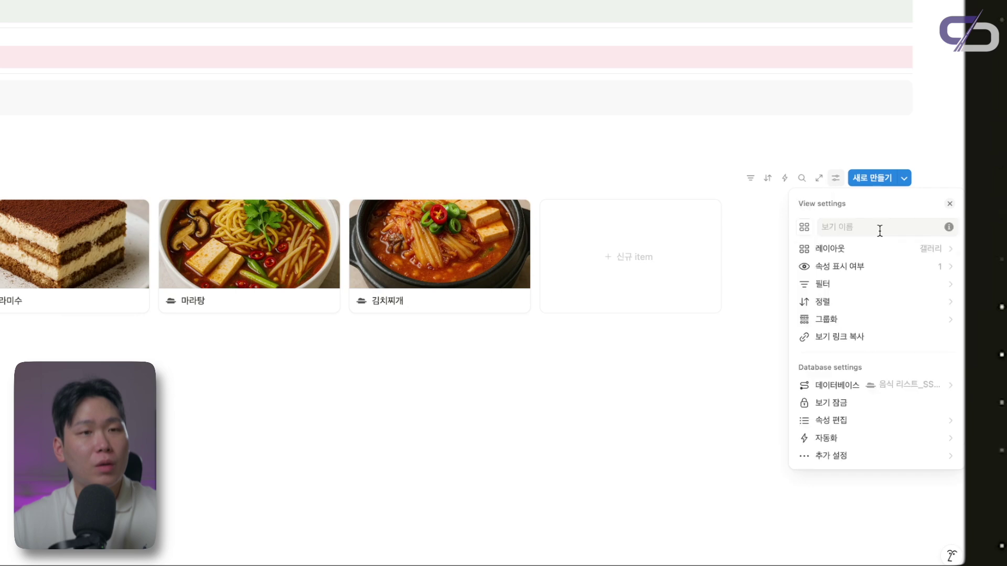
{"action": "left_click", "coordinate": [886, 269]}
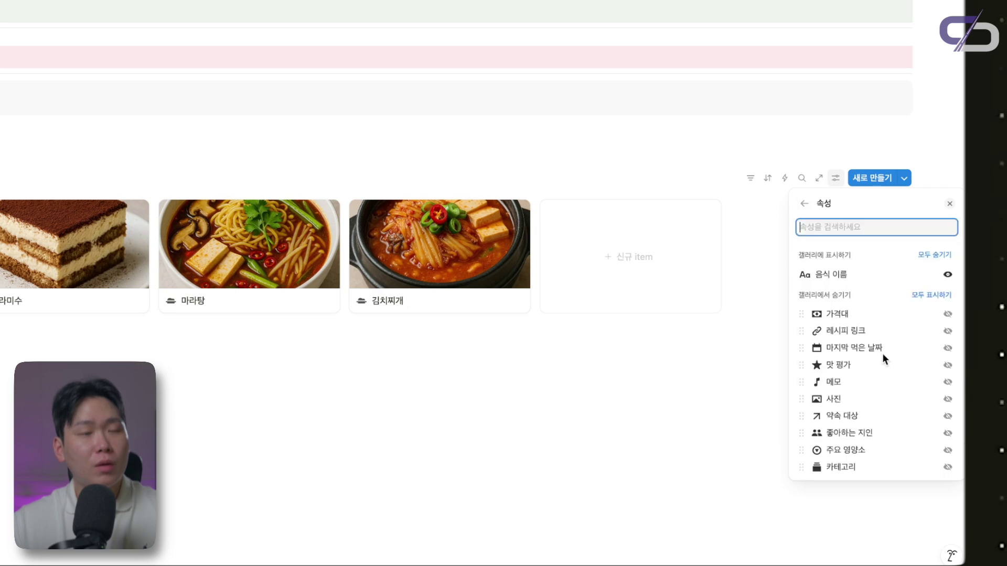
{"action": "left_click", "coordinate": [947, 416]}
{"action": "left_click", "coordinate": [538, 101]}
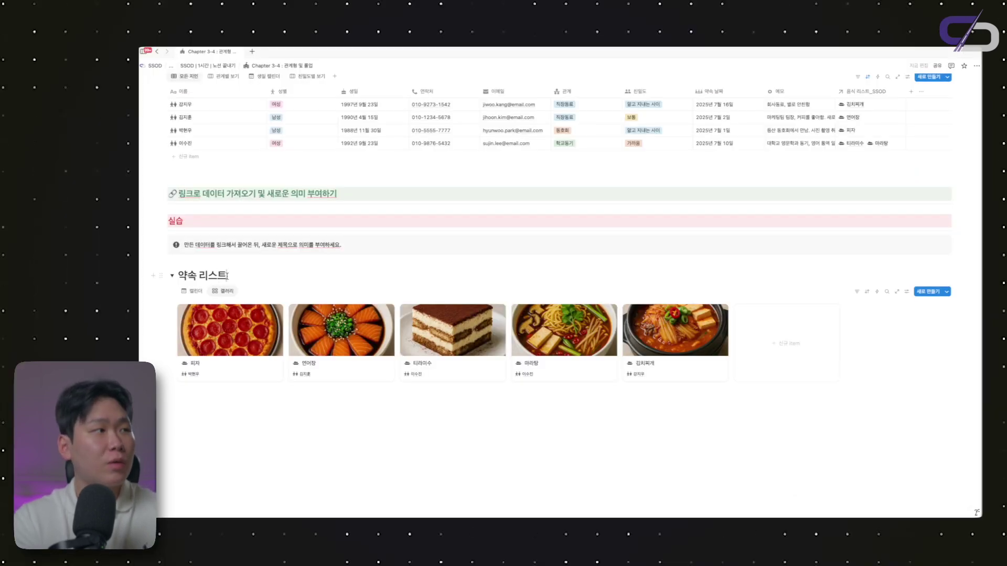
Retitle the heading '좋아하는 음식 파트너' and check both the calendar and gallery views
{"action": "key", "text": "BackSpace"}
{"action": "key", "text": "BackSpace"}
{"action": "key", "text": "BackSpace"}
{"action": "key", "text": "BackSpace"}
{"action": "key", "text": "BackSpace"}
{"action": "key", "text": "BackSpace"}
{"action": "type", "text": "좋ㅇ"}
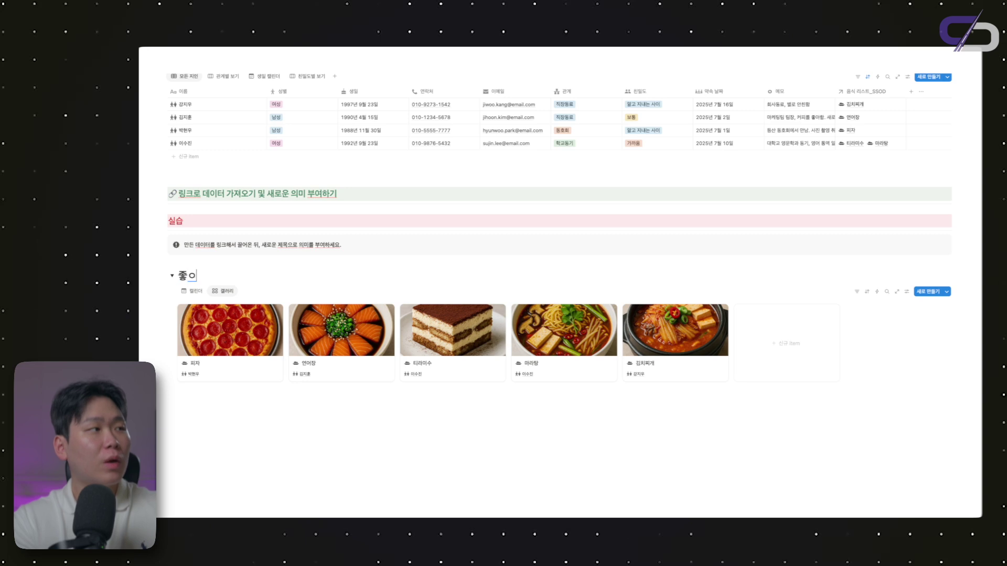
{"action": "type", "text": "아하는 음식"}
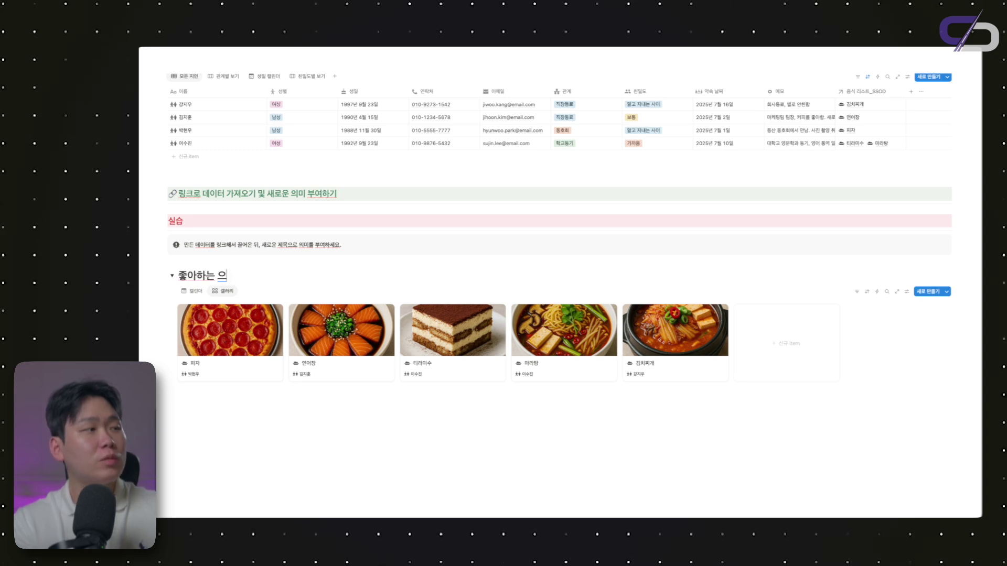
{"action": "type", "text": " ㅍㅏ트너"}
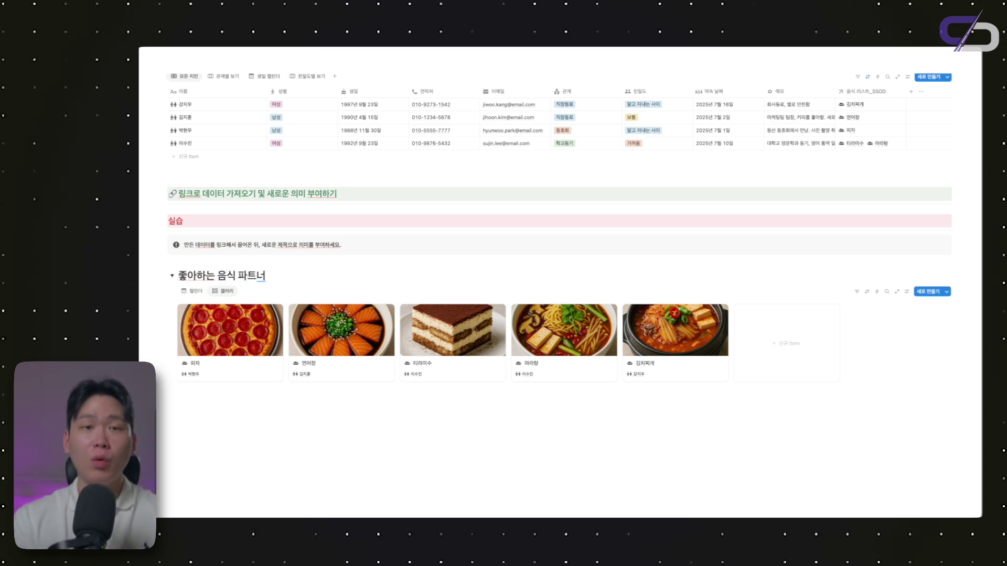
{"action": "left_click", "coordinate": [277, 420]}
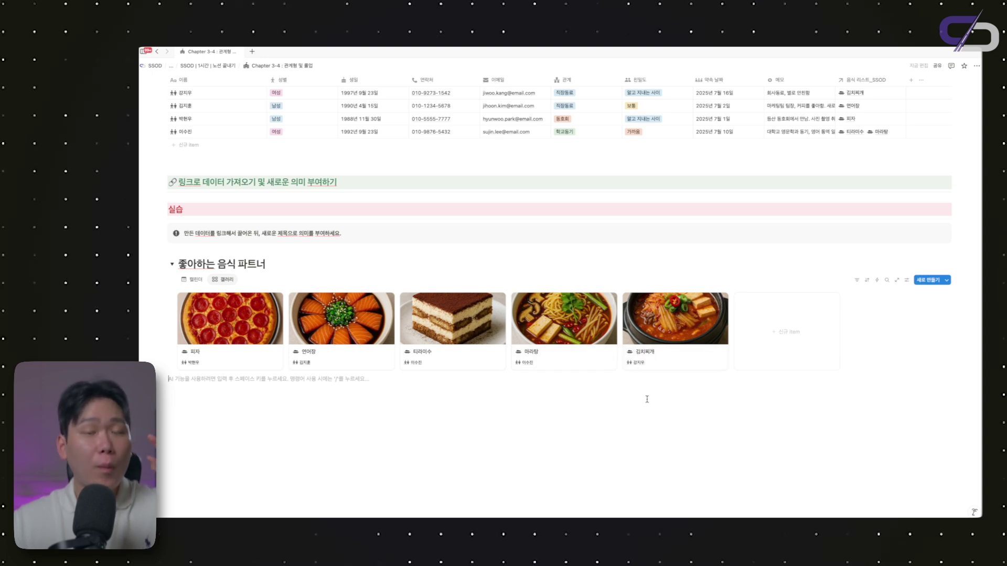
{"action": "left_click", "coordinate": [196, 279]}
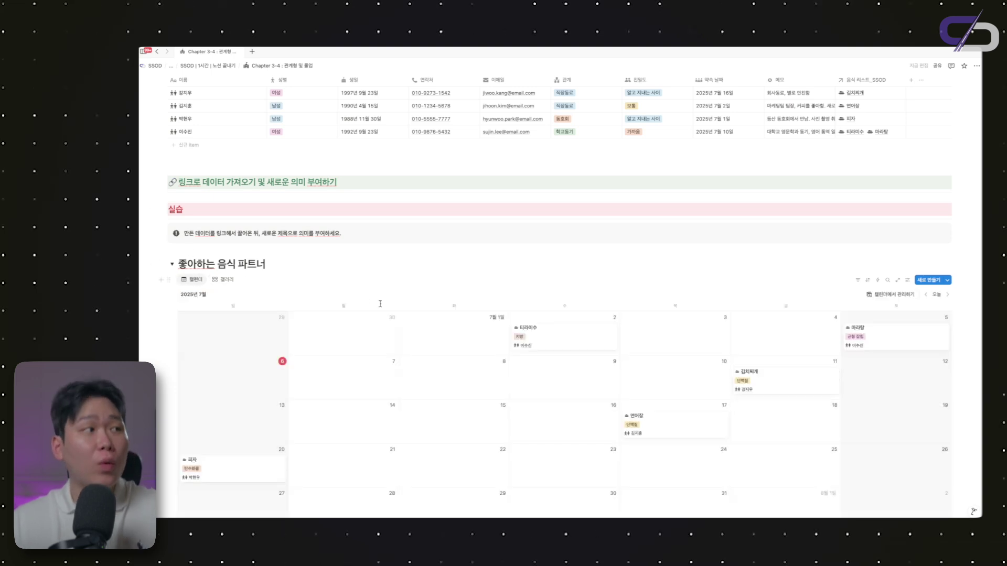
{"action": "left_click", "coordinate": [226, 279]}
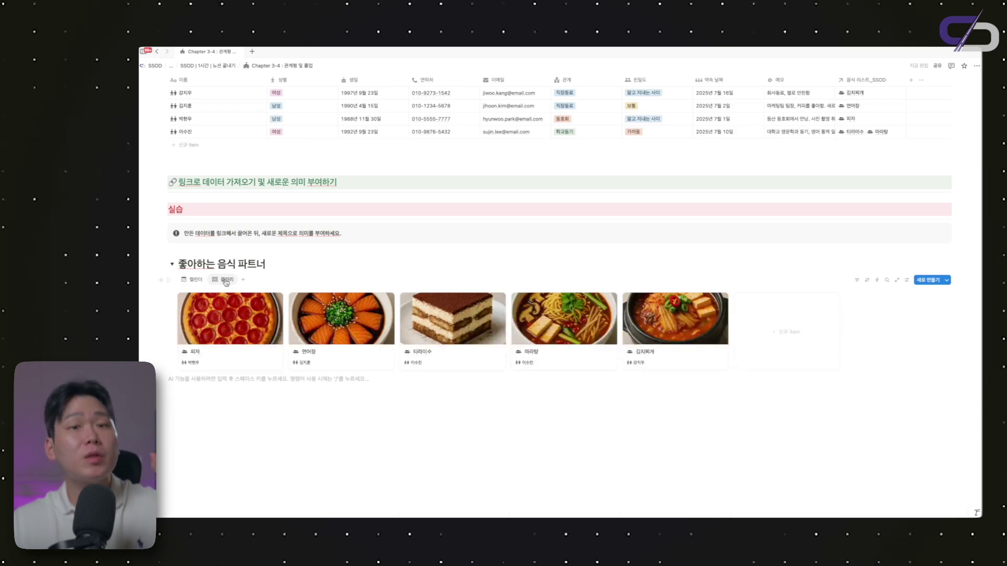
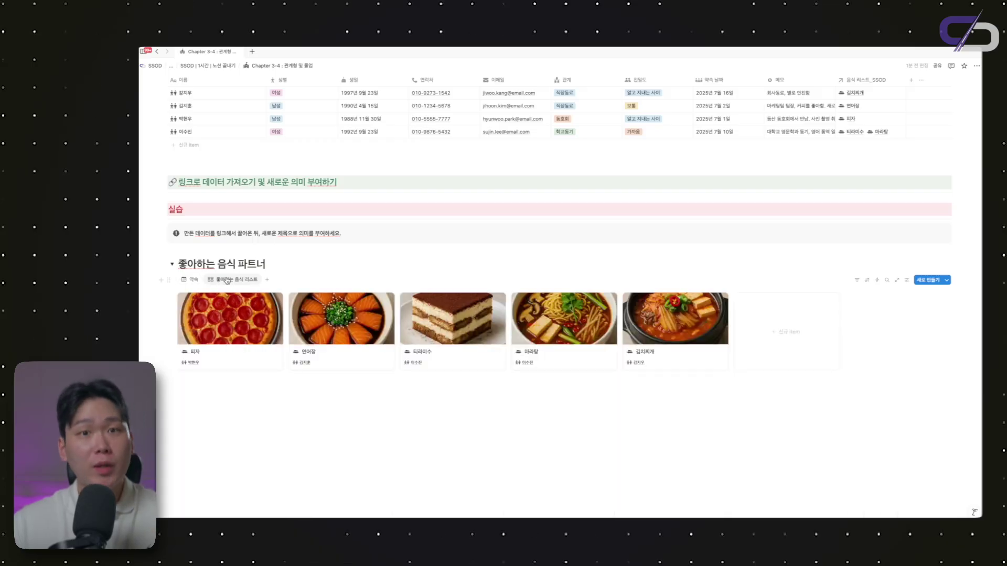
Switch the linked database to the 약속 calendar, collapse the 좋아하는 음식 파트너 toggle, and add an empty block below
{"action": "left_click", "coordinate": [192, 280]}
{"action": "scroll", "coordinate": [197, 268], "scroll_direction": "down", "scroll_amount": 1}
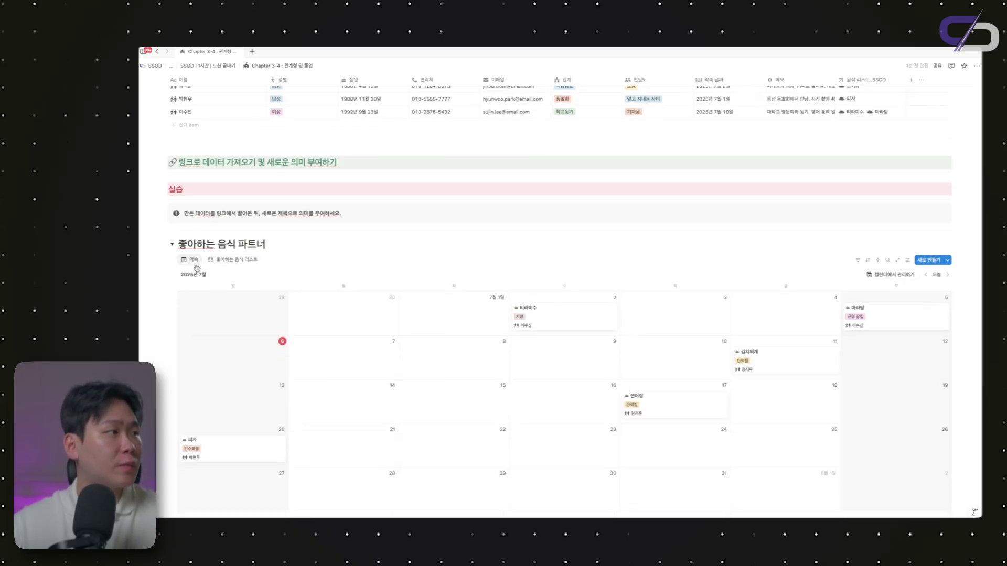
{"action": "left_click", "coordinate": [171, 245]}
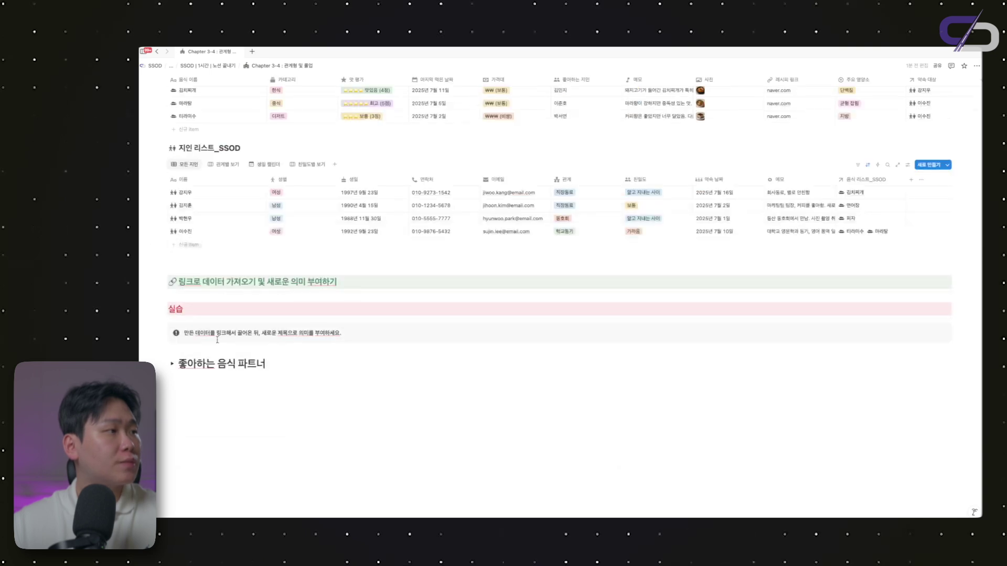
{"action": "left_click", "coordinate": [199, 429]}
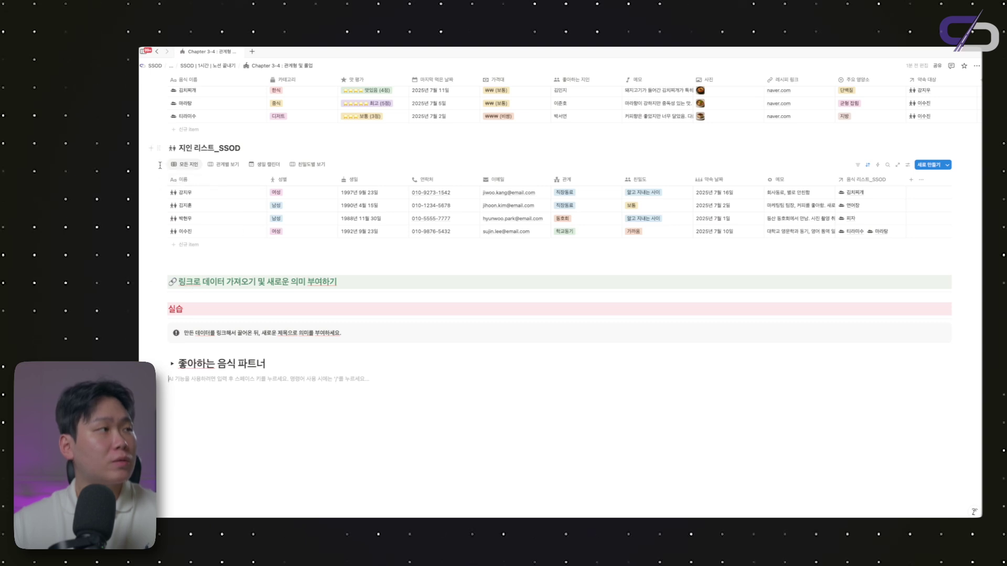
Copy the 모든 지인 view link and paste it as a linked view in place of the toggle
{"action": "left_click", "coordinate": [176, 167]}
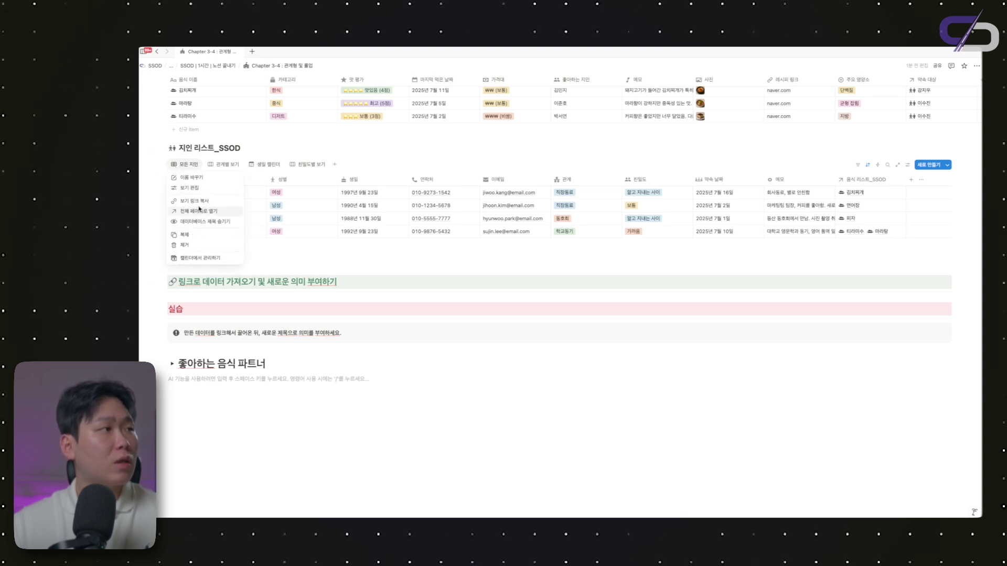
{"action": "left_click", "coordinate": [205, 206]}
{"action": "key", "text": "Return"}
{"action": "key", "text": "Return"}
{"action": "key", "text": "ctrl+z"}
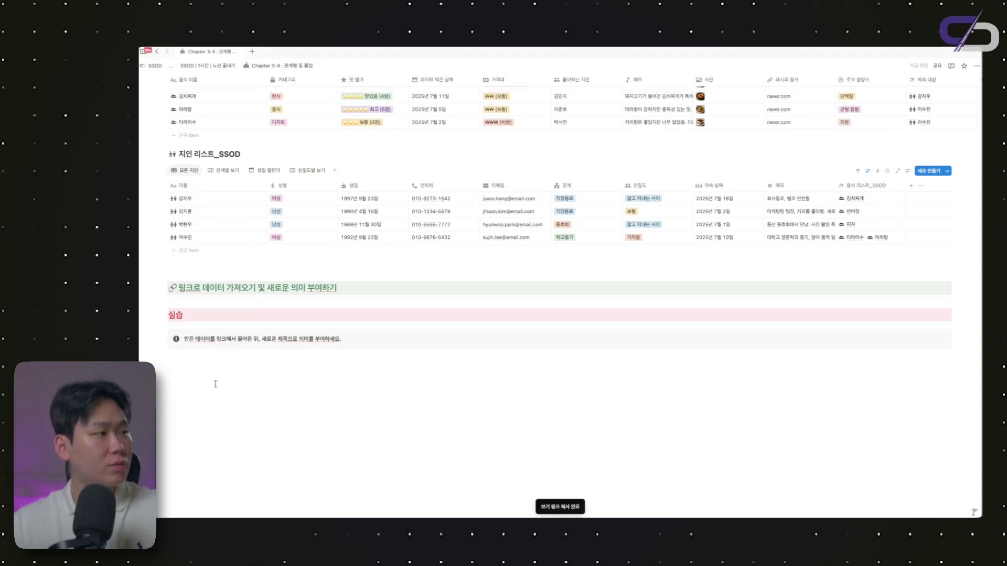
{"action": "key", "text": "ctrl+v"}
{"action": "key", "text": "Return"}
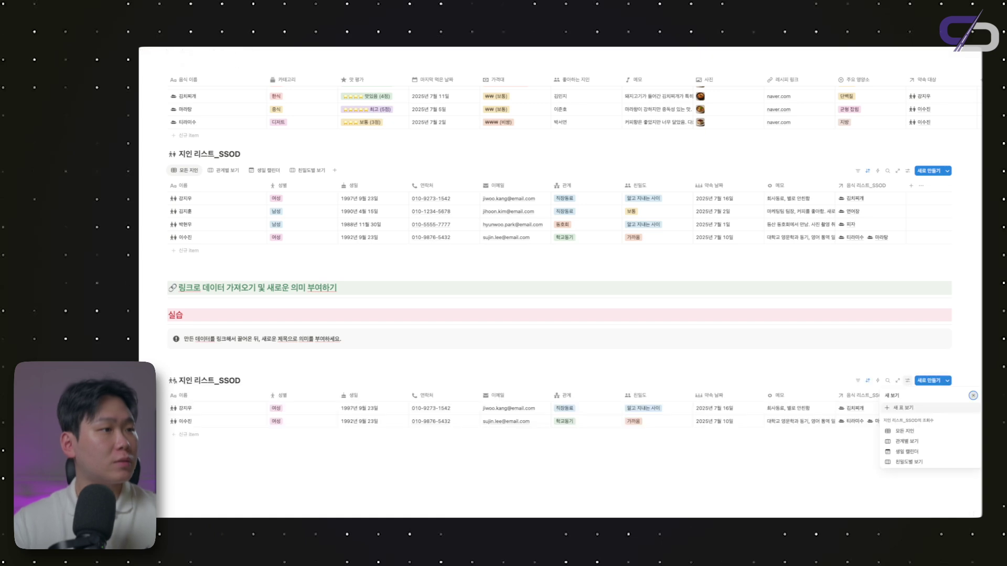
Open the property list in the linked table's view settings
{"action": "scroll", "coordinate": [756, 330], "scroll_direction": "down", "scroll_amount": 1}
{"action": "left_click", "coordinate": [907, 331]}
{"action": "left_click", "coordinate": [918, 373]}
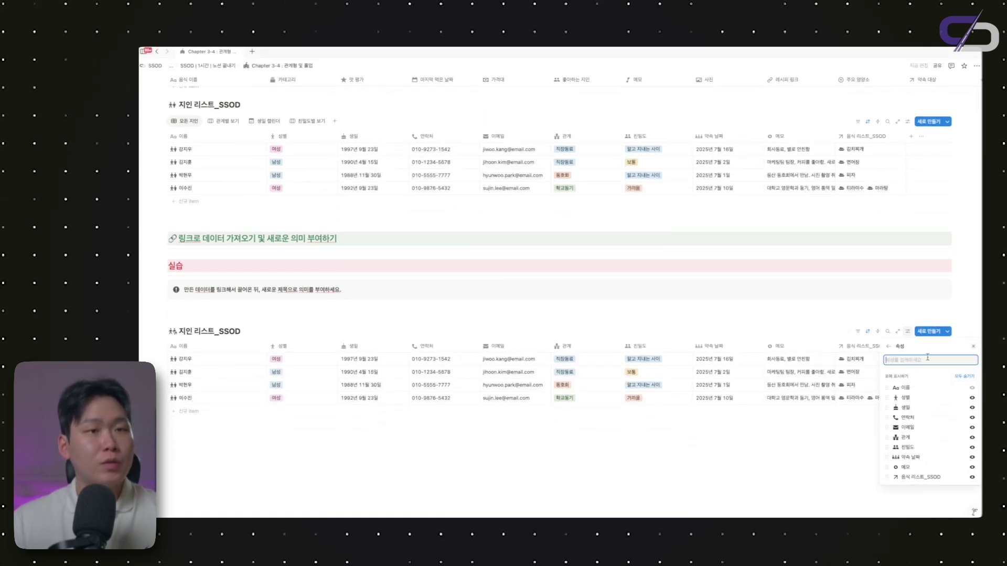
Hide all linked-table columns except names and 음식 리스트_SSOD
{"action": "left_click", "coordinate": [967, 377]}
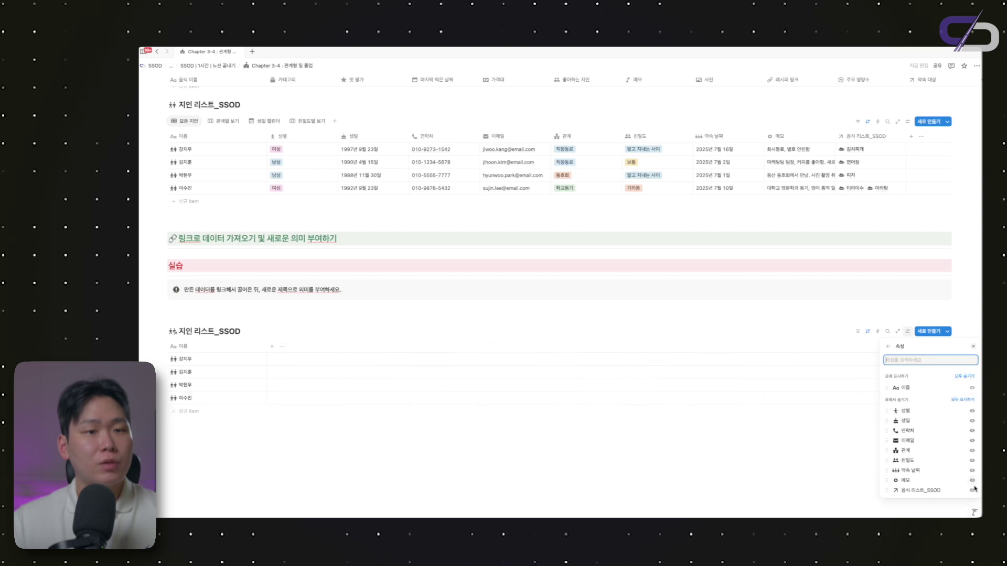
{"action": "left_click", "coordinate": [973, 491]}
{"action": "key", "text": "Escape"}
{"action": "scroll", "coordinate": [905, 309], "scroll_direction": "down", "scroll_amount": 1}
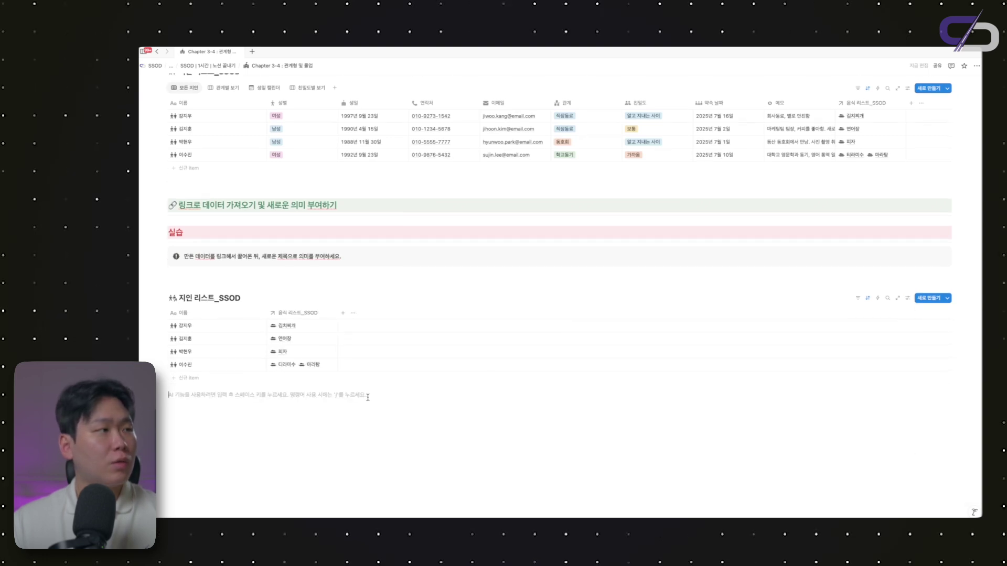
Hide the database title and add a heading '지인이 좋아하는 음식 리스트' above the table
{"action": "left_click", "coordinate": [256, 299]}
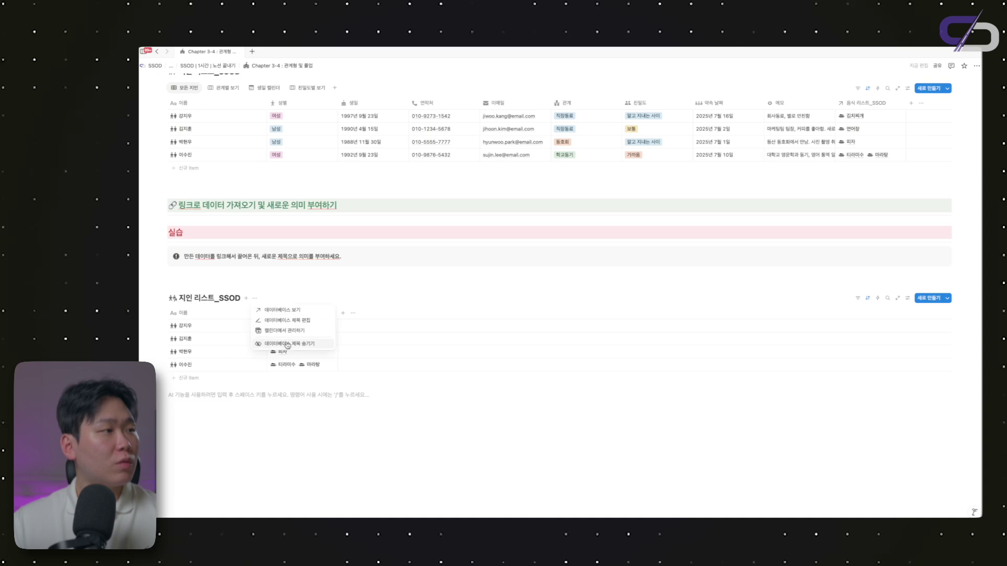
{"action": "left_click", "coordinate": [250, 318]}
{"action": "left_click", "coordinate": [216, 283]}
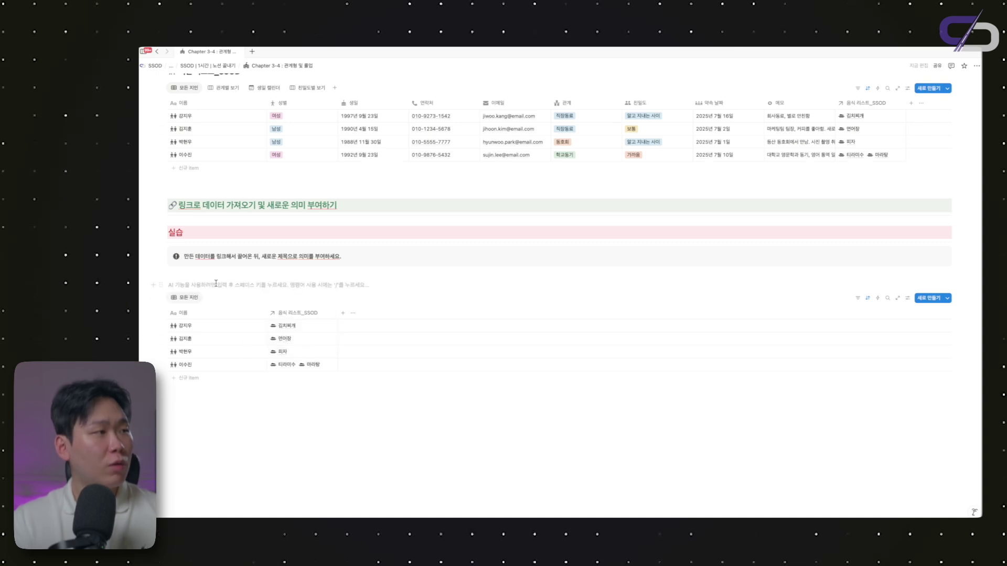
{"action": "type", "text": "##"}
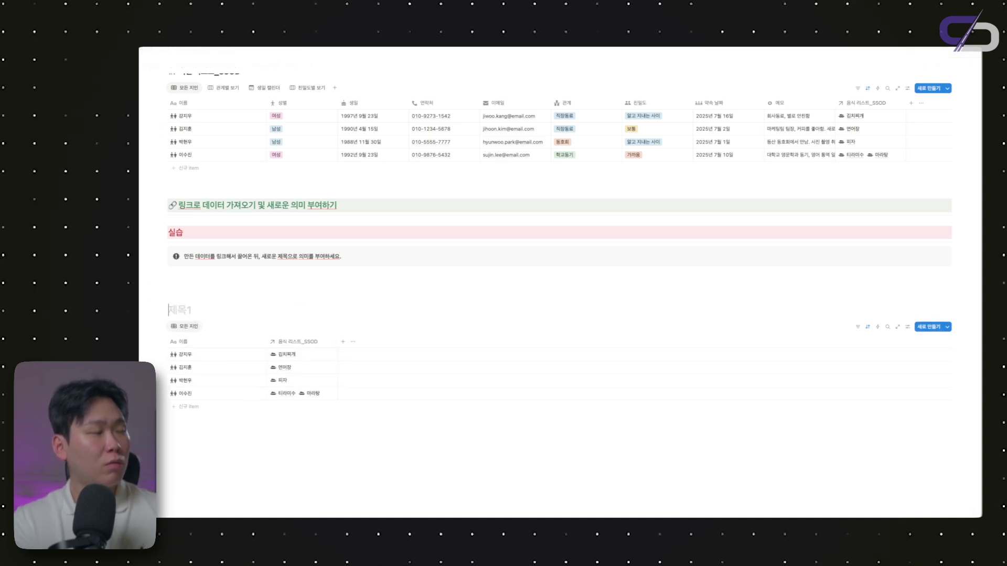
{"action": "type", "text": " 지인이 좋아하는 의"}
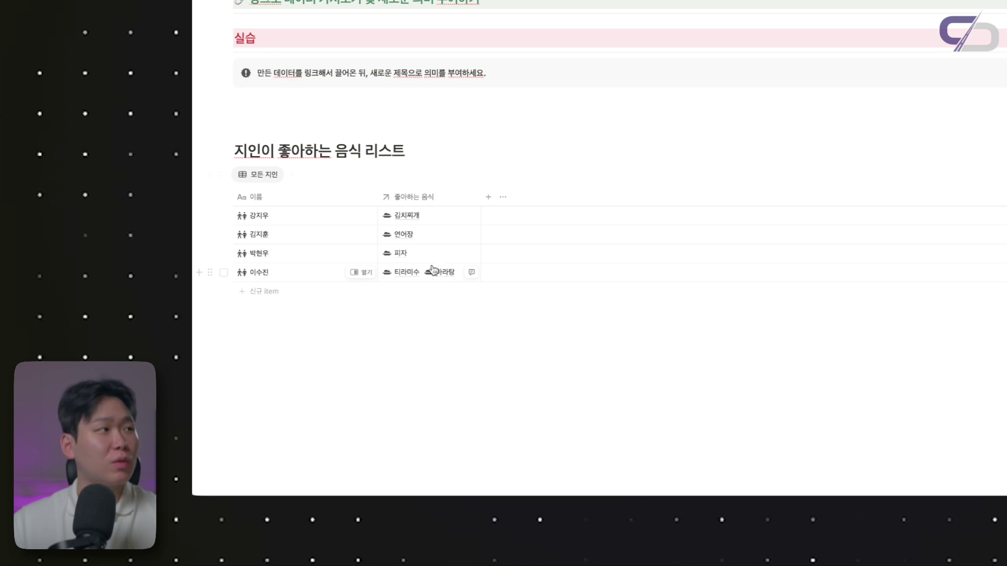
{"action": "scroll", "coordinate": [367, 135], "scroll_direction": "up", "scroll_amount": 7}
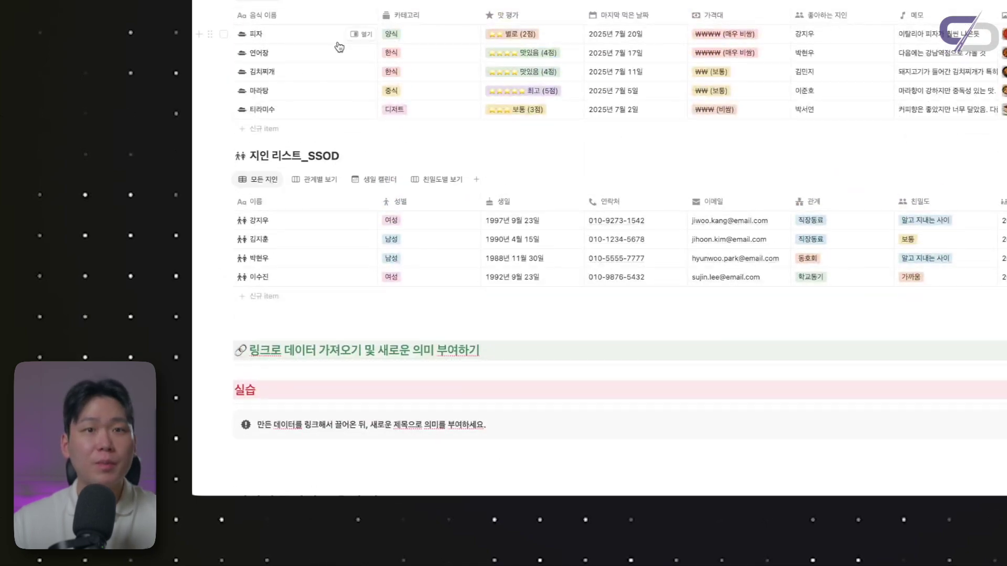
{"action": "scroll", "coordinate": [338, 48], "scroll_direction": "down", "scroll_amount": 7}
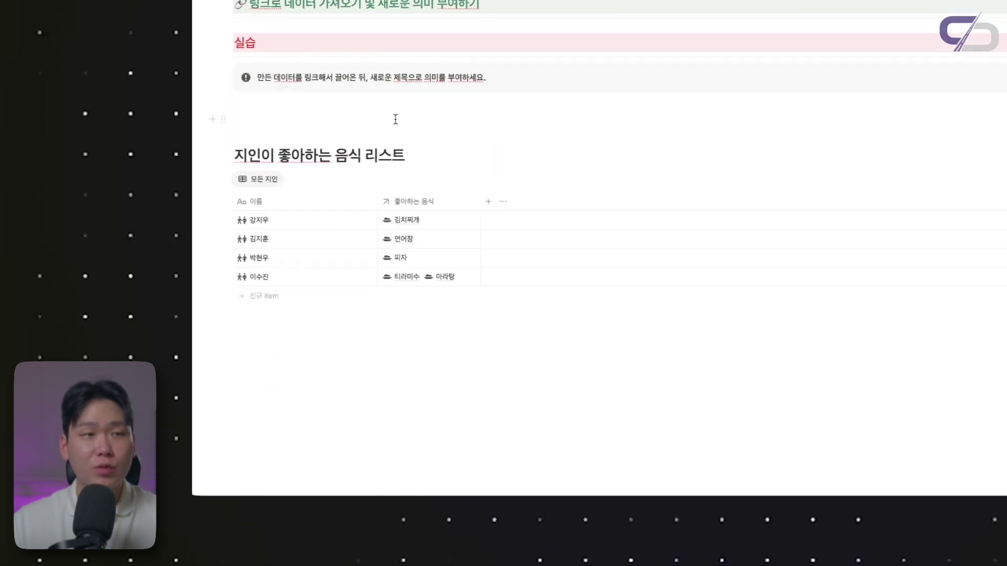
{"action": "scroll", "coordinate": [357, 157], "scroll_direction": "up", "scroll_amount": 4}
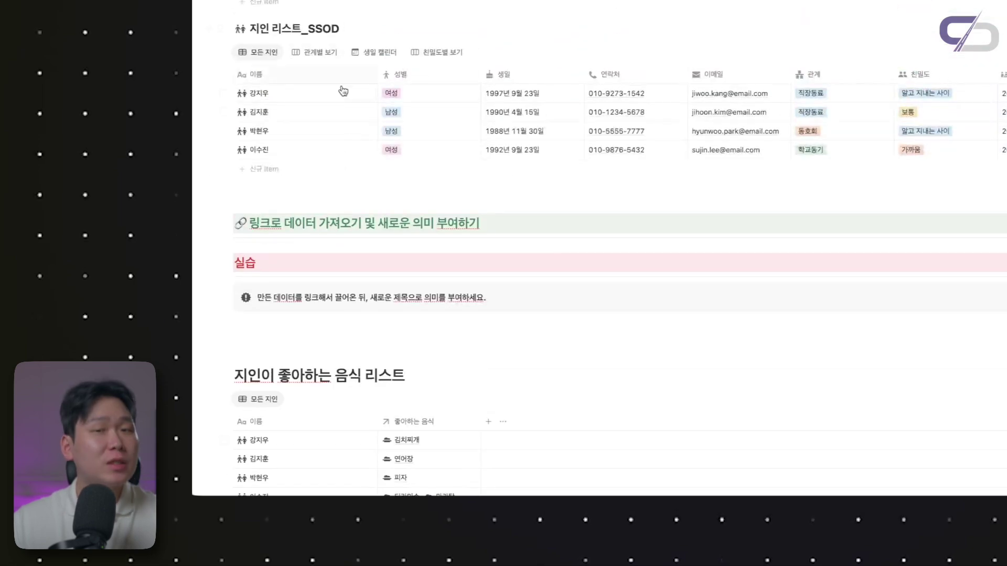
{"action": "scroll", "coordinate": [335, 89], "scroll_direction": "down", "scroll_amount": 3}
{"action": "scroll", "coordinate": [349, 116], "scroll_direction": "down", "scroll_amount": 2}
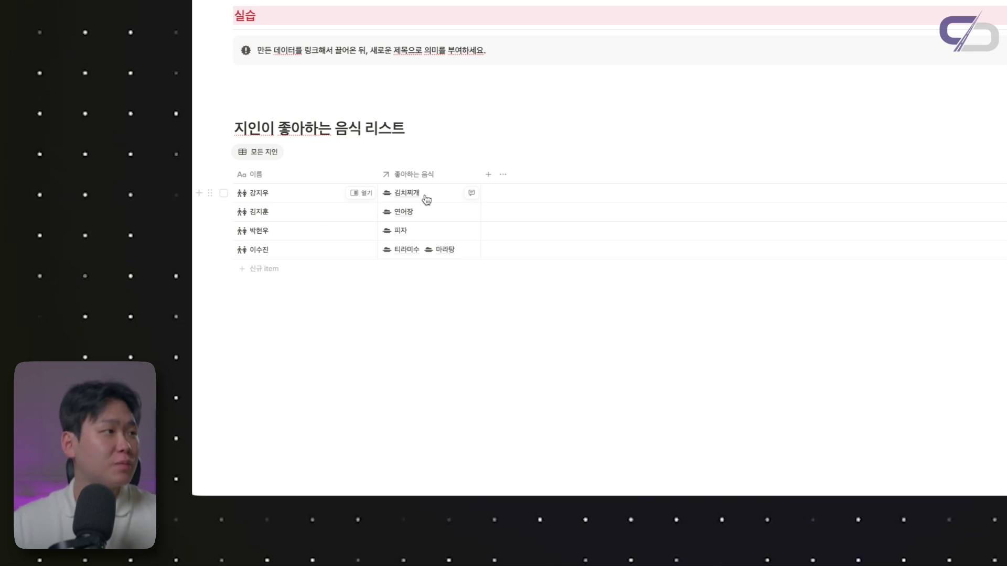
{"action": "scroll", "coordinate": [426, 199], "scroll_direction": "up", "scroll_amount": 1}
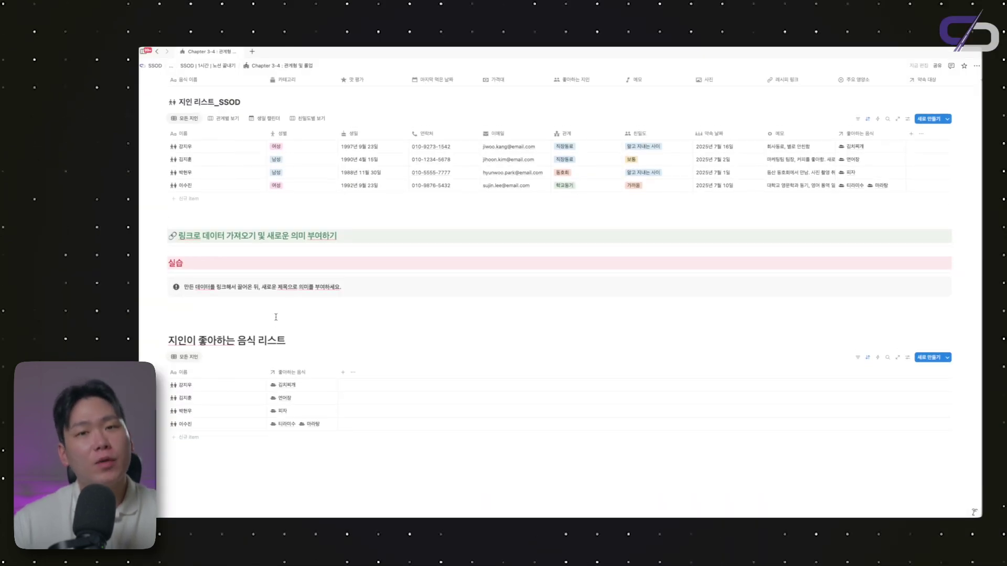
{"action": "scroll", "coordinate": [275, 317], "scroll_direction": "up", "scroll_amount": 1}
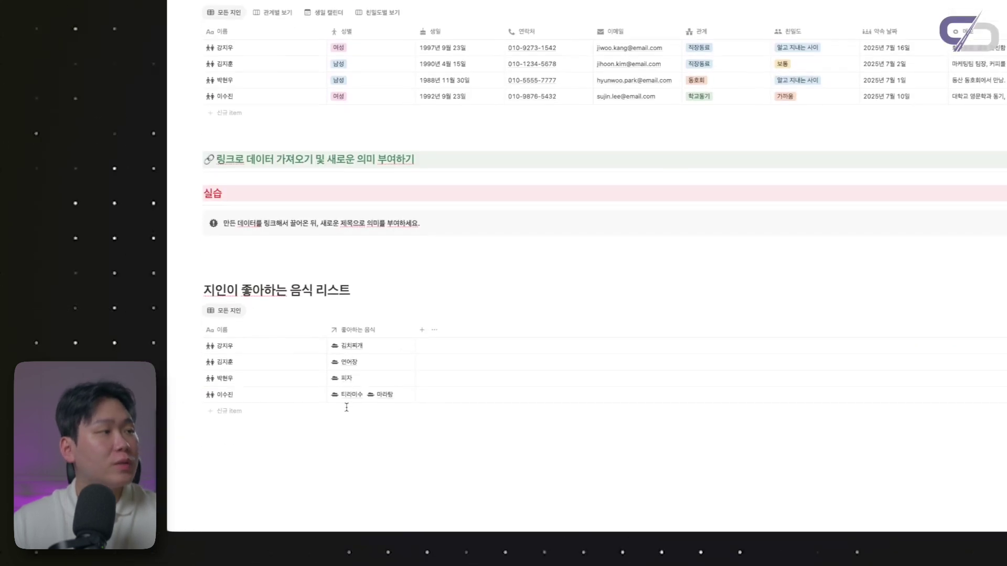
{"action": "scroll", "coordinate": [347, 408], "scroll_direction": "down", "scroll_amount": 1}
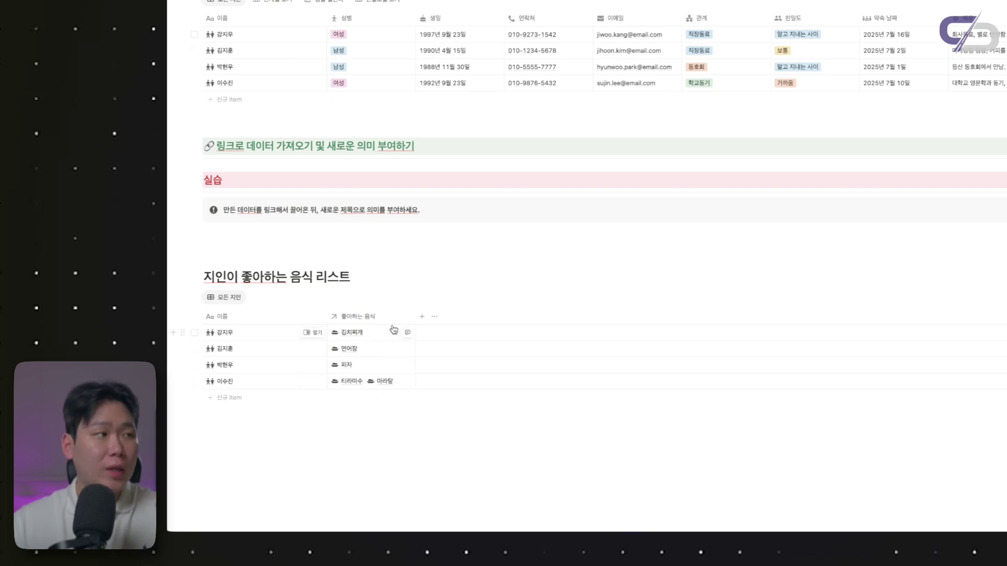
Add a new rollup column to the food list and base it on the 좋아하는 음식 relation
{"action": "left_click", "coordinate": [422, 316]}
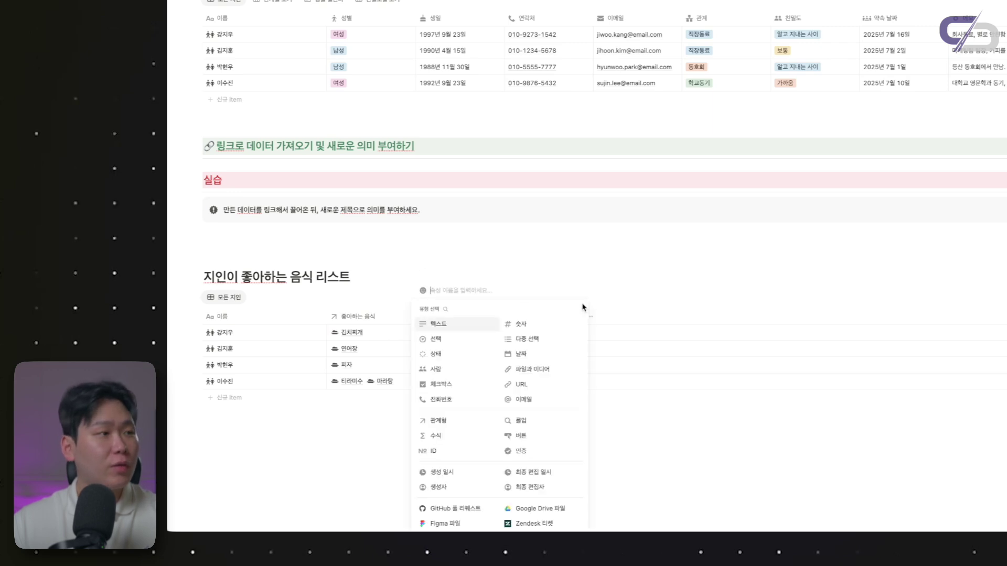
{"action": "left_click", "coordinate": [514, 421]}
{"action": "scroll", "coordinate": [476, 342], "scroll_direction": "down", "scroll_amount": 1}
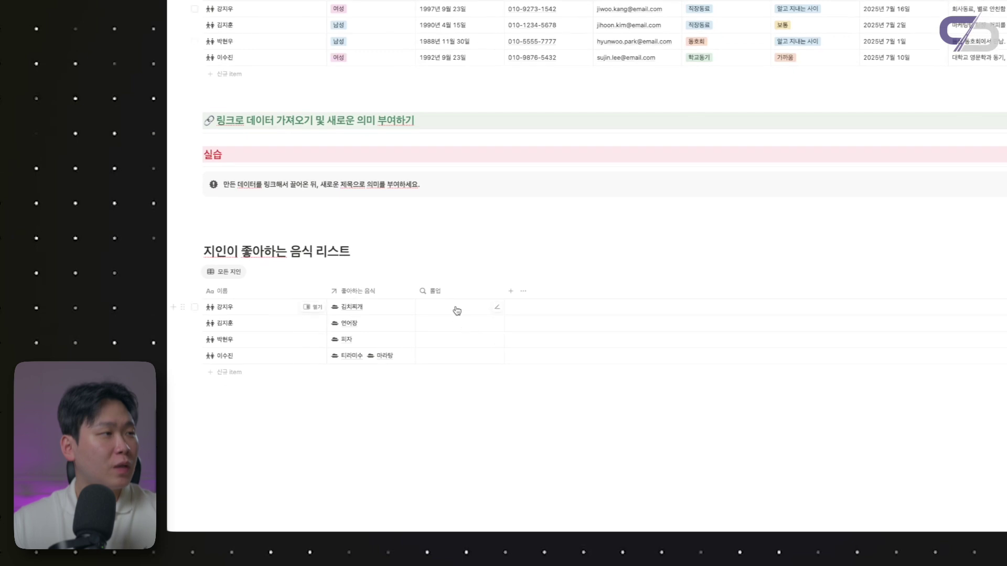
{"action": "left_click", "coordinate": [438, 313]}
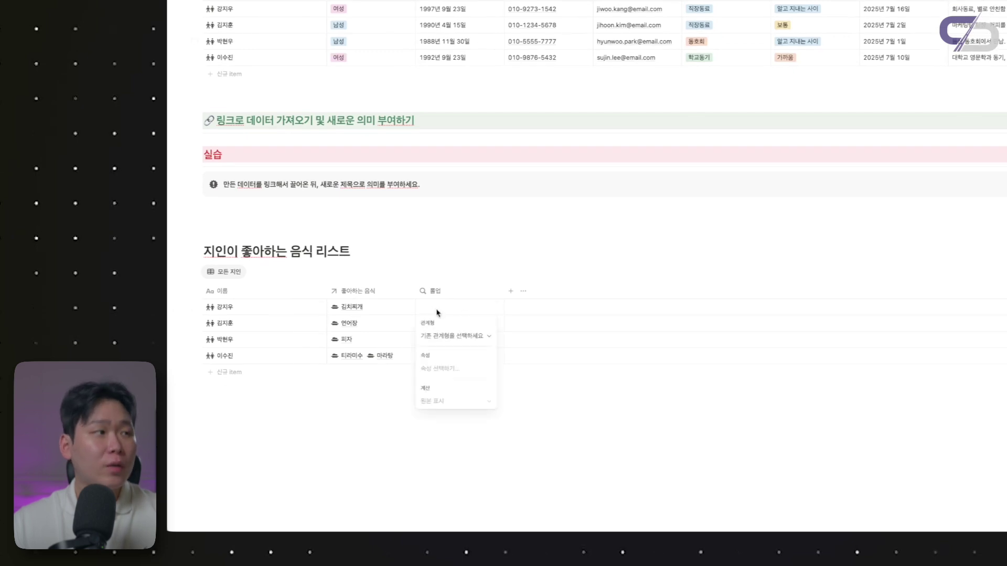
{"action": "left_click", "coordinate": [442, 338]}
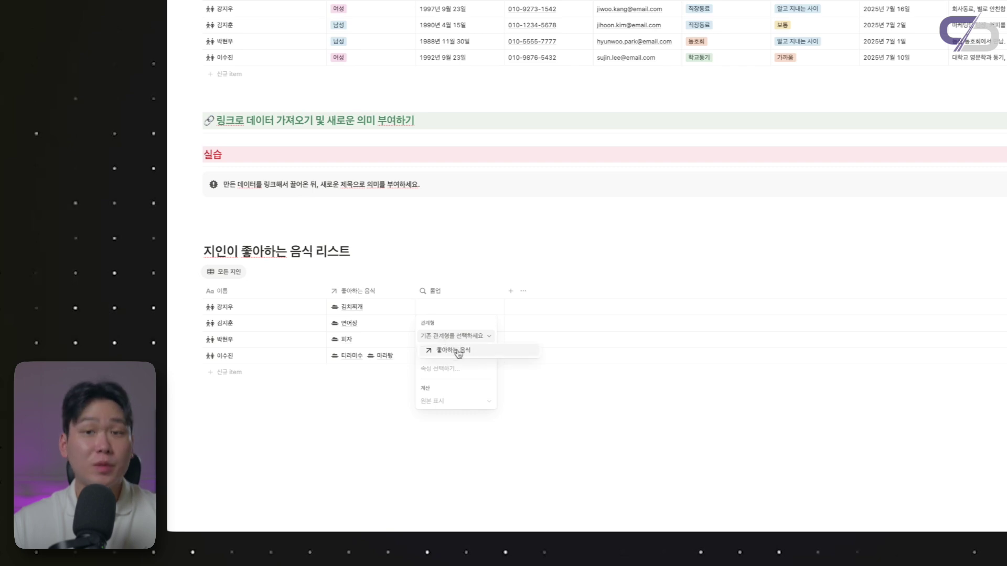
{"action": "left_click", "coordinate": [453, 350]}
Delete the 좋아하는 음식 column, then restore it with undo
{"action": "left_click", "coordinate": [358, 291]}
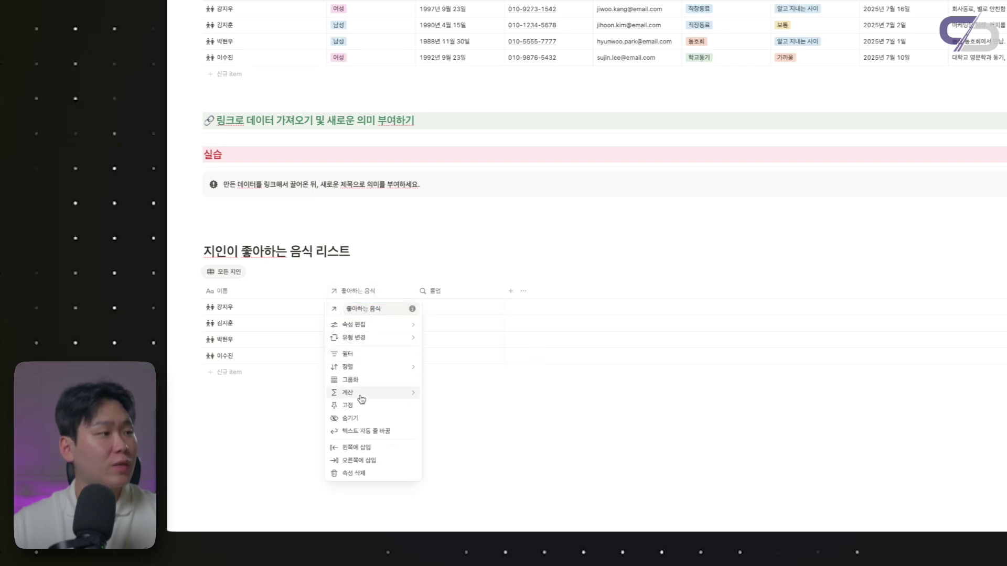
{"action": "left_click", "coordinate": [355, 473]}
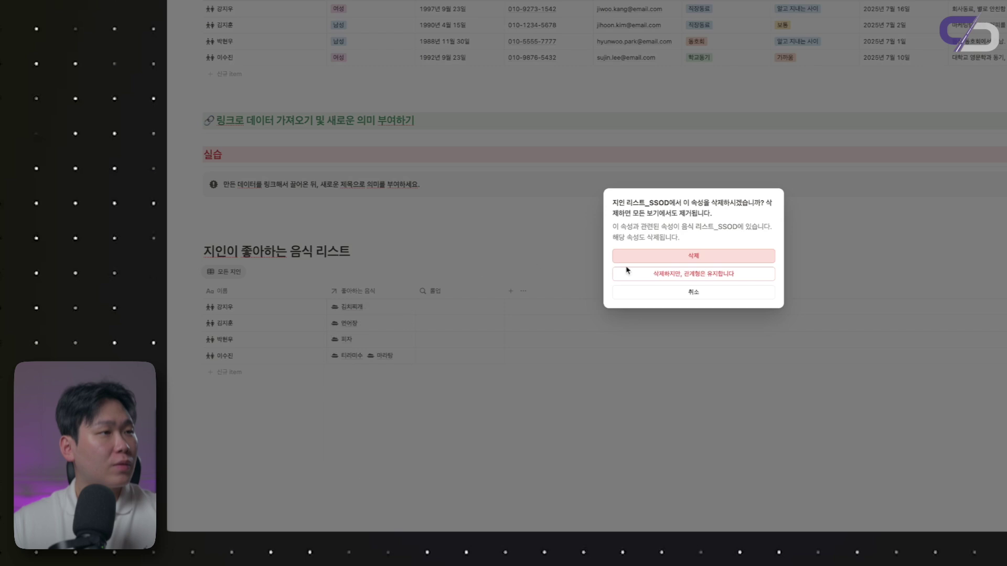
{"action": "left_click", "coordinate": [648, 261]}
{"action": "left_click", "coordinate": [360, 313]}
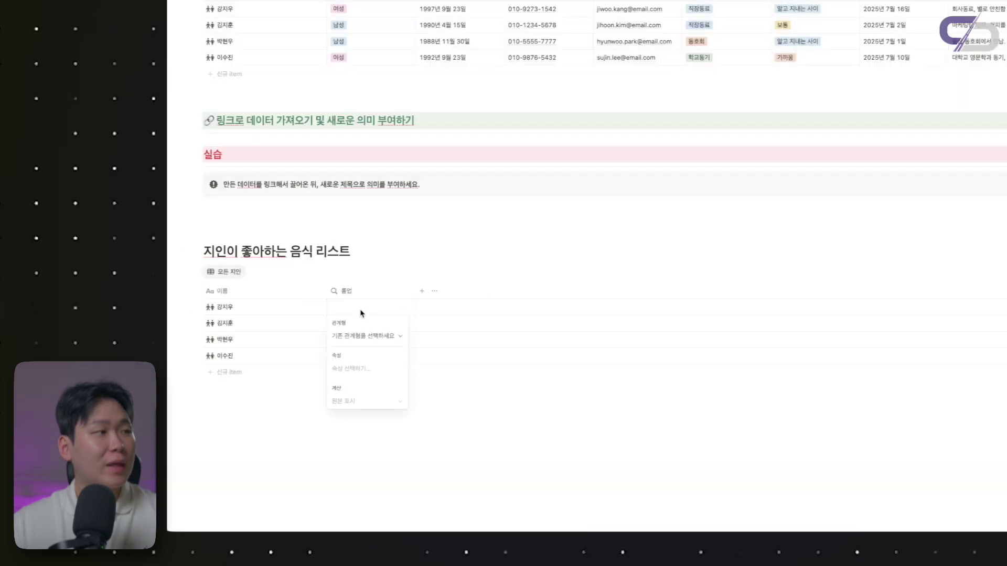
{"action": "left_click", "coordinate": [375, 341]}
{"action": "key", "text": "Escape"}
{"action": "key", "text": "Escape"}
{"action": "key", "text": "ctrl+z"}
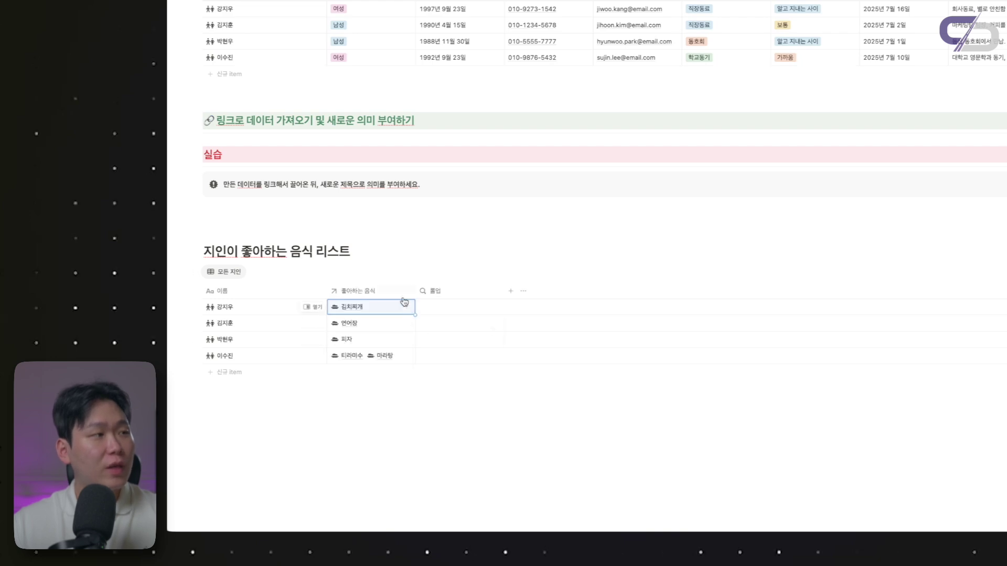
Set the rollup relation to 좋아하는 음식, pulling 김치찌개, 연어장, 피자 as 음식 이름
{"action": "left_click", "coordinate": [451, 317]}
{"action": "left_click", "coordinate": [456, 336]}
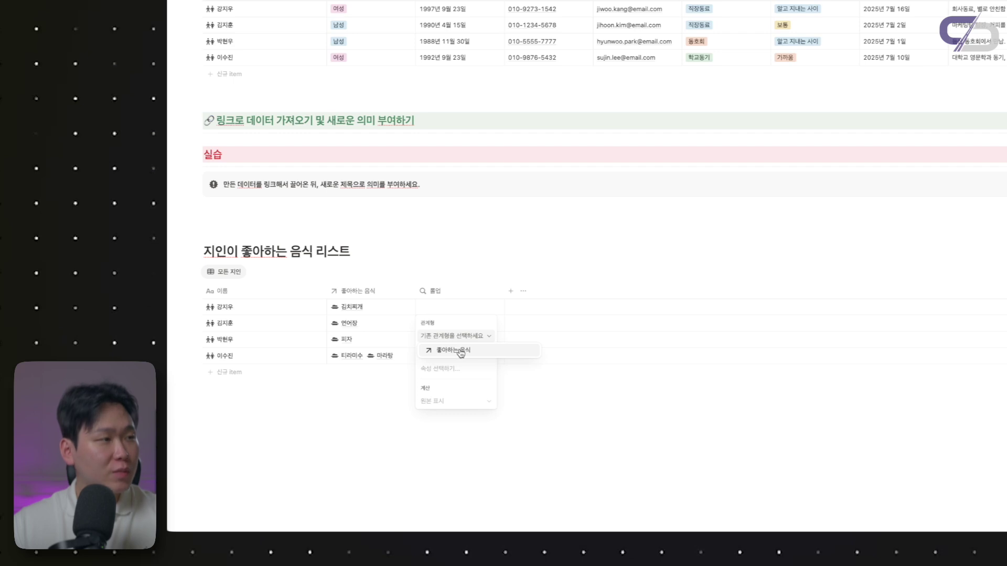
{"action": "left_click", "coordinate": [461, 351]}
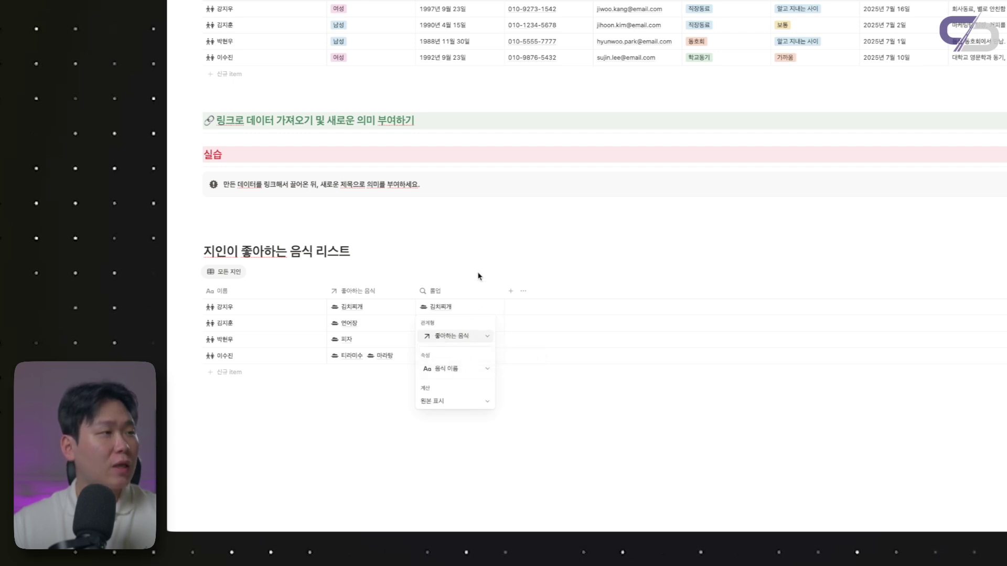
{"action": "left_click", "coordinate": [439, 232]}
{"action": "scroll", "coordinate": [439, 232], "scroll_direction": "up", "scroll_amount": 1}
Change the rollup's property from 음식 이름 to 사진
{"action": "scroll", "coordinate": [440, 235], "scroll_direction": "up", "scroll_amount": 2}
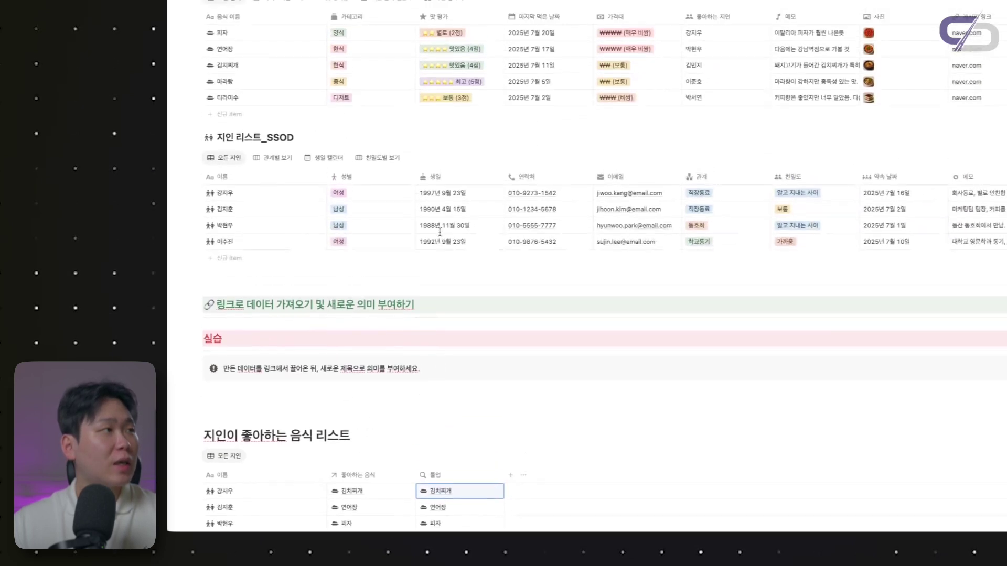
{"action": "scroll", "coordinate": [278, 113], "scroll_direction": "down", "scroll_amount": 1}
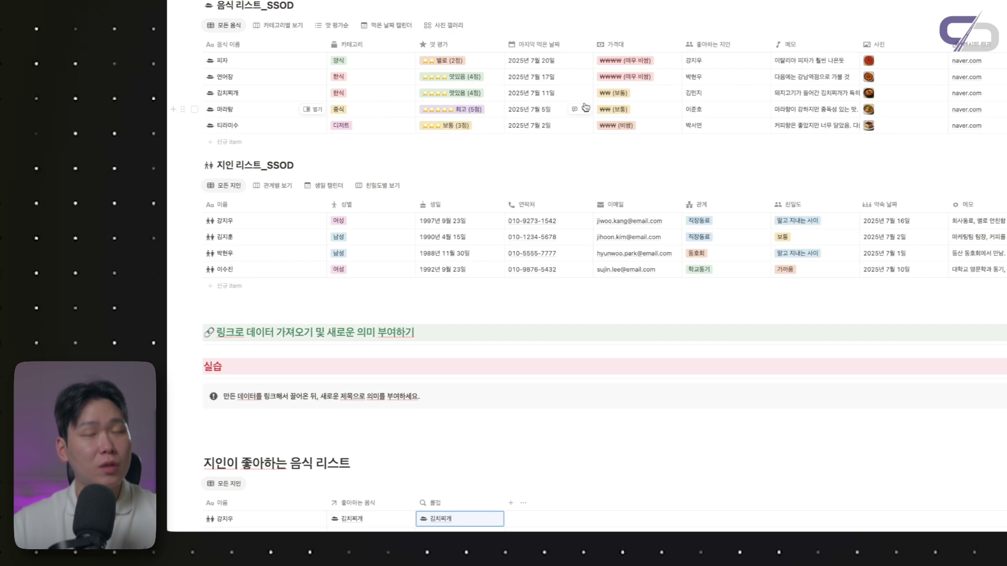
{"action": "scroll", "coordinate": [586, 108], "scroll_direction": "down", "scroll_amount": 4}
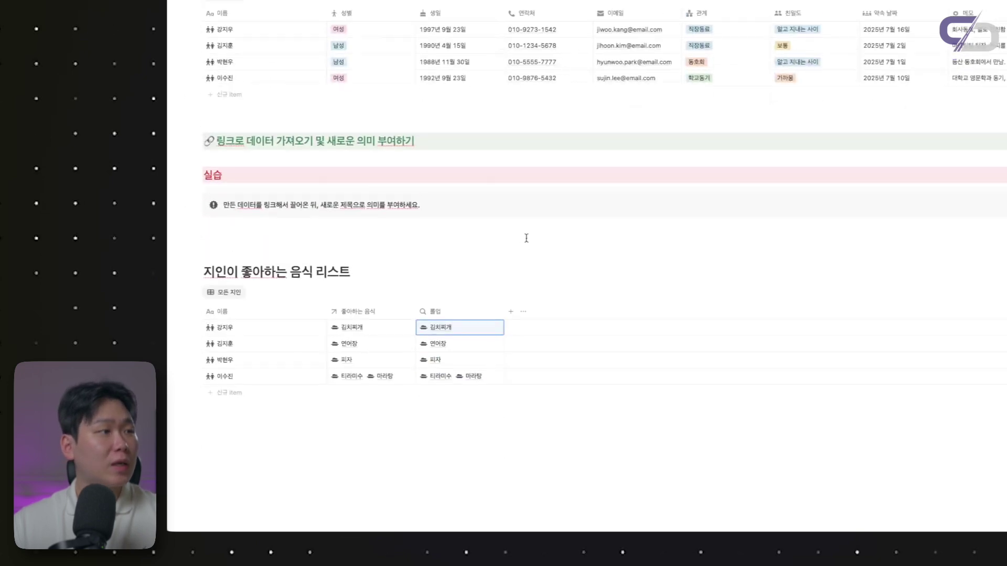
{"action": "left_click", "coordinate": [468, 315]}
{"action": "left_click", "coordinate": [470, 288]}
{"action": "left_click", "coordinate": [473, 332]}
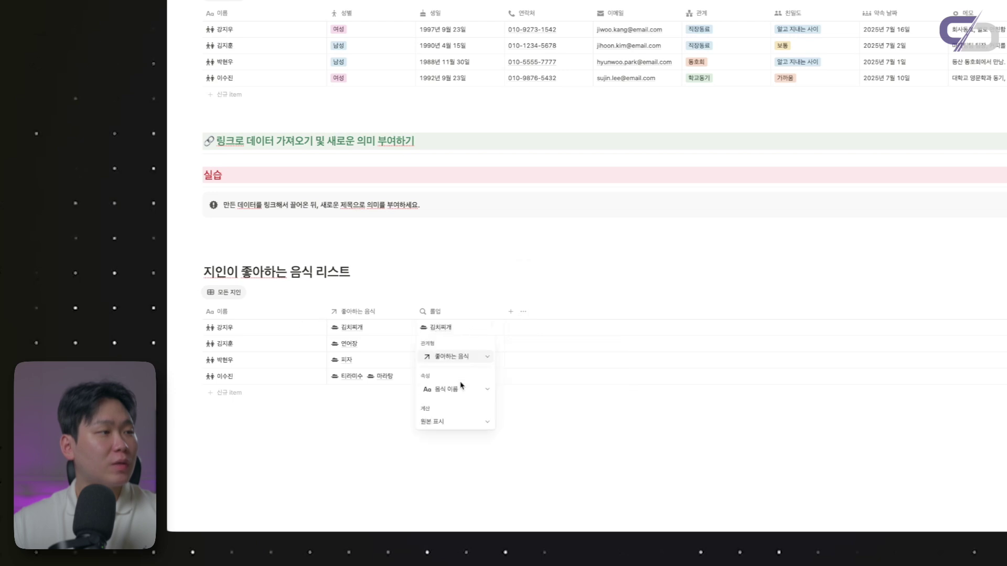
{"action": "left_click", "coordinate": [454, 389]}
{"action": "left_click", "coordinate": [450, 323]}
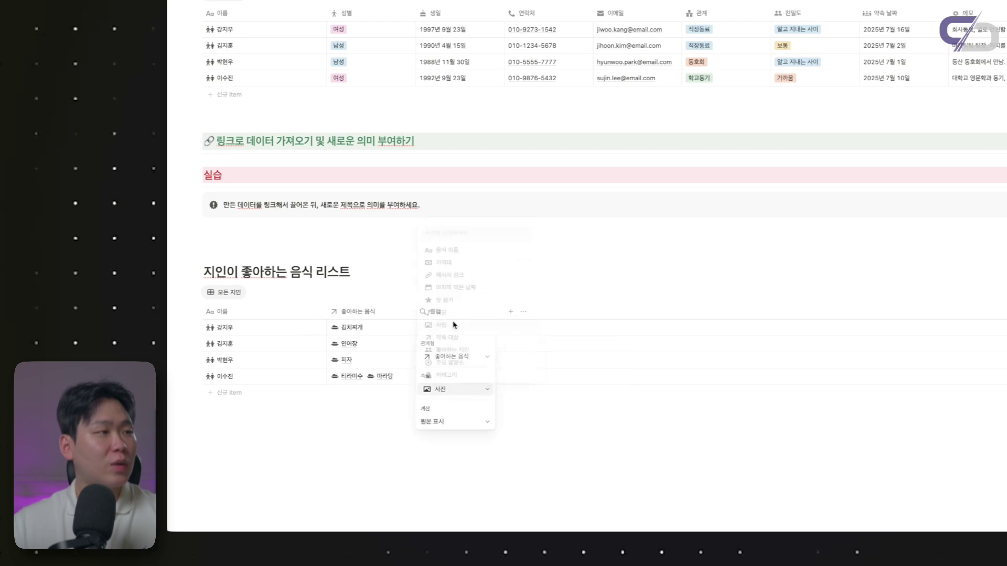
{"action": "key", "text": "Escape"}
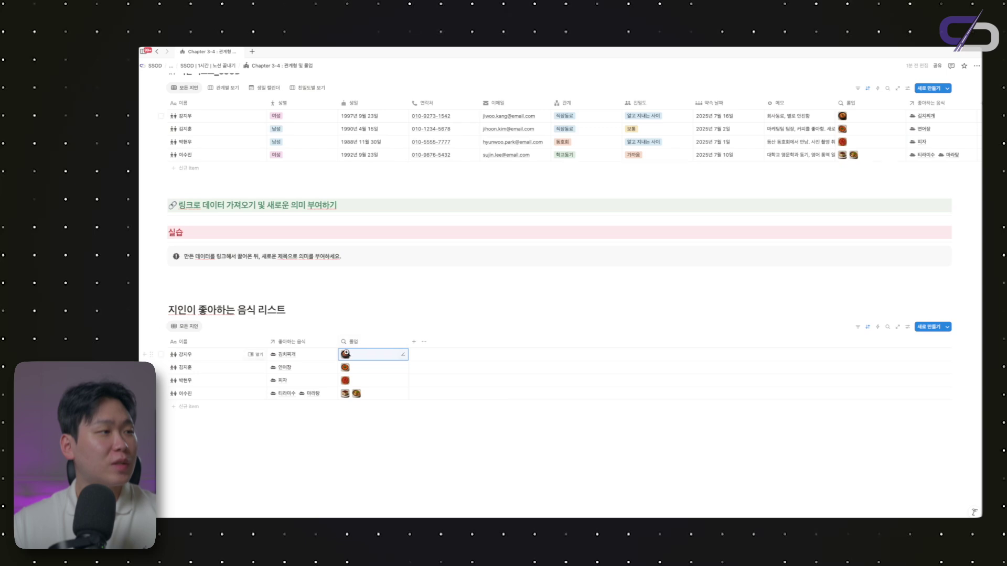
Preview the enlarged kimchi stew photo, then close it
{"action": "left_click", "coordinate": [255, 355]}
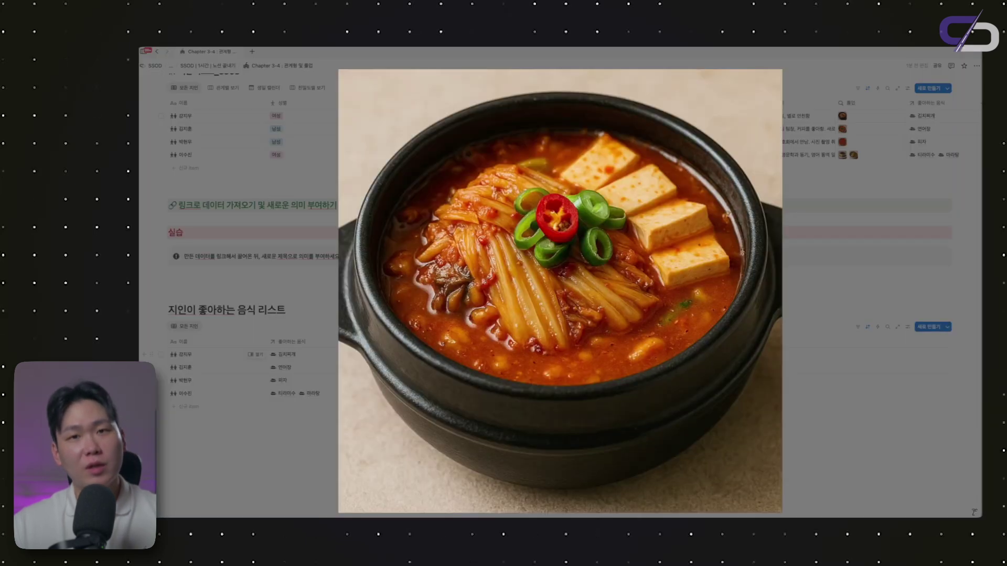
{"action": "left_click", "coordinate": [280, 340]}
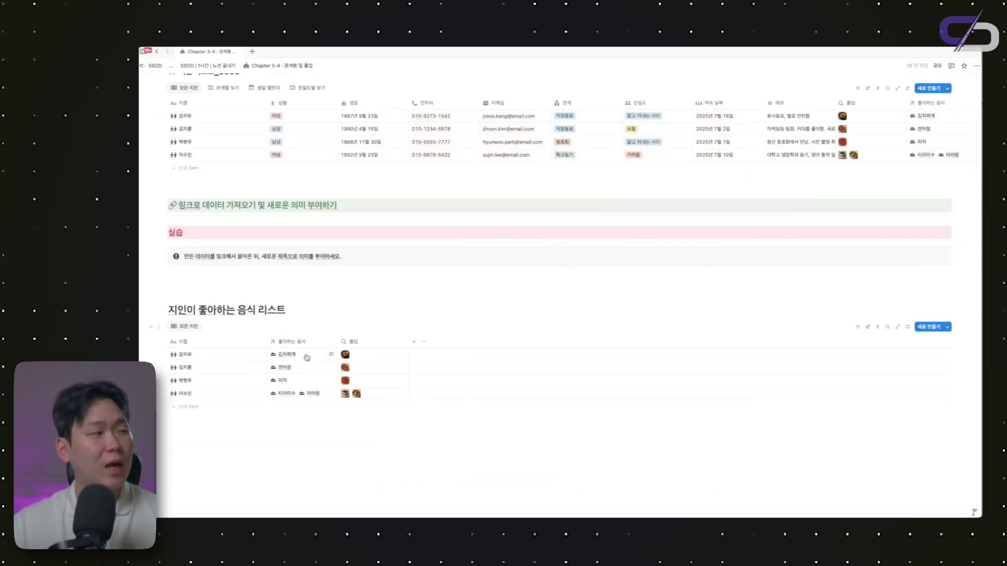
{"action": "scroll", "coordinate": [307, 357], "scroll_direction": "up", "scroll_amount": 5}
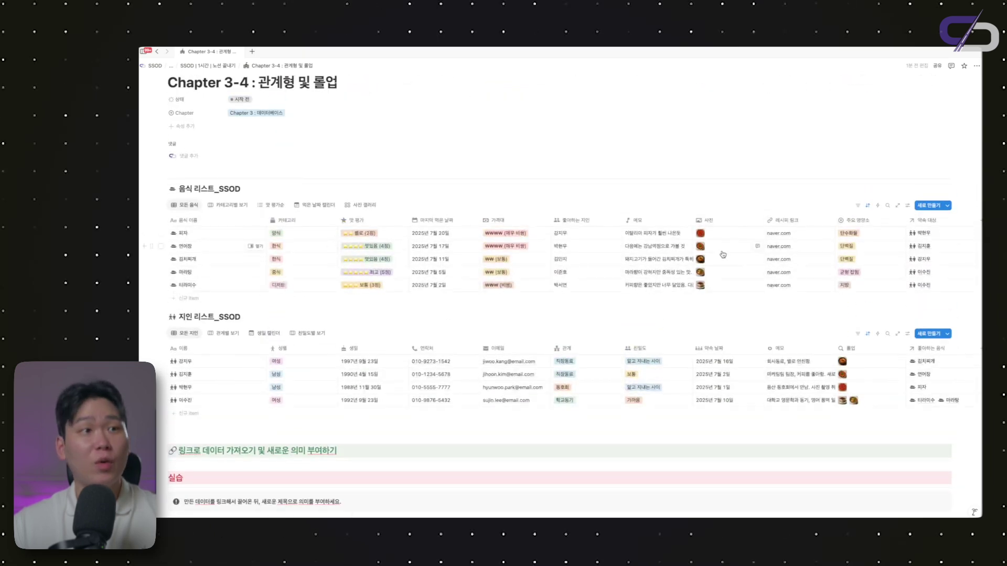
{"action": "scroll", "coordinate": [722, 254], "scroll_direction": "down", "scroll_amount": 5}
Rename the 롤업 column to 음식 사진
{"action": "left_click", "coordinate": [363, 342]}
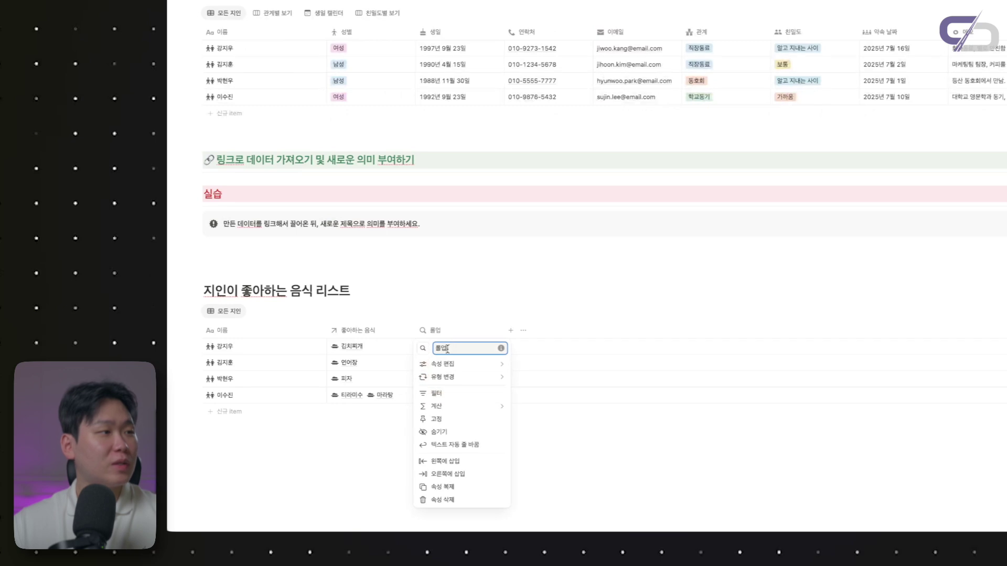
{"action": "type", "text": "음시"}
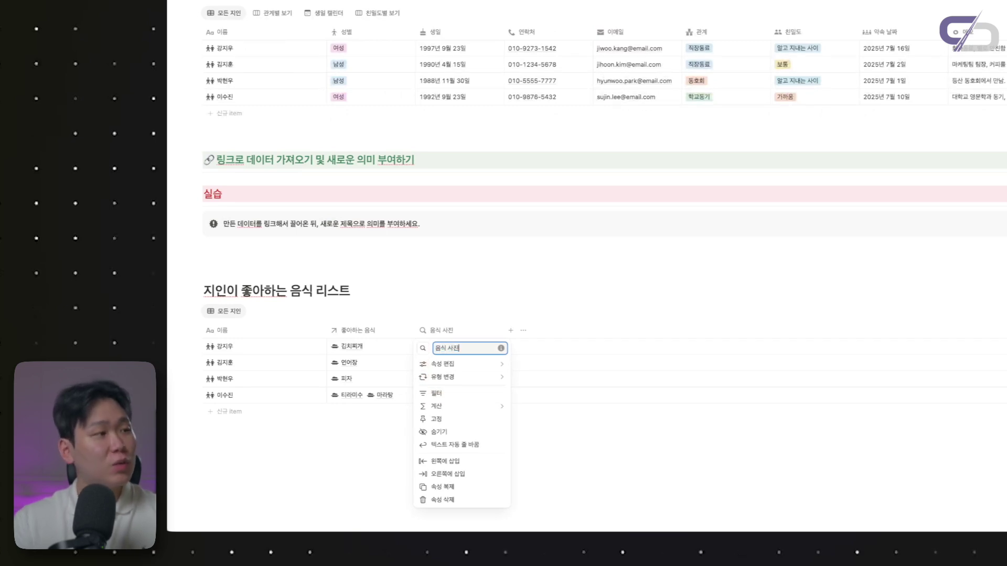
{"action": "type", "text": " 사진"}
{"action": "key", "text": "Return"}
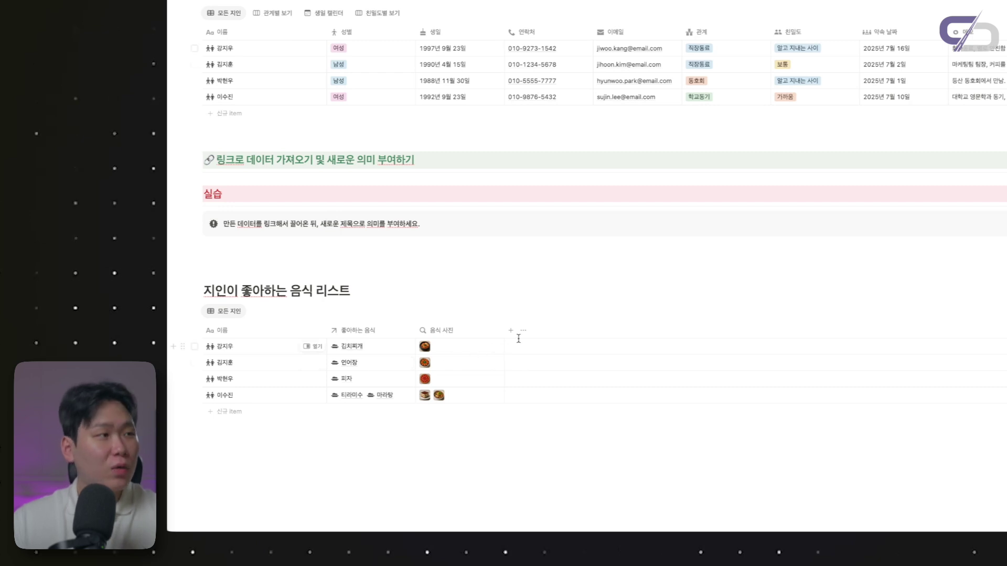
Duplicate the 음식 사진 column and name the copy 성분
{"action": "left_click", "coordinate": [474, 331]}
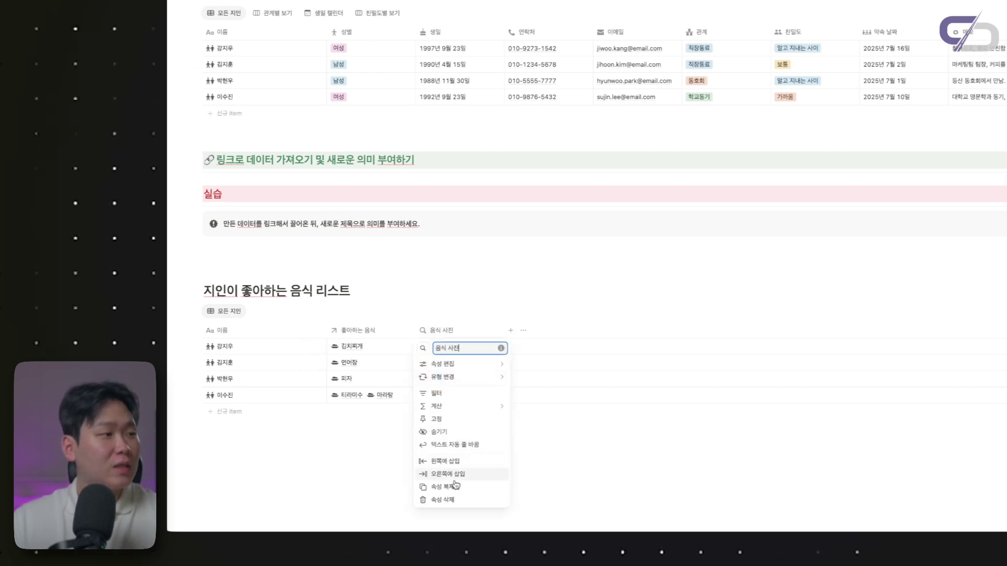
{"action": "left_click", "coordinate": [455, 485]}
{"action": "left_click", "coordinate": [561, 333]}
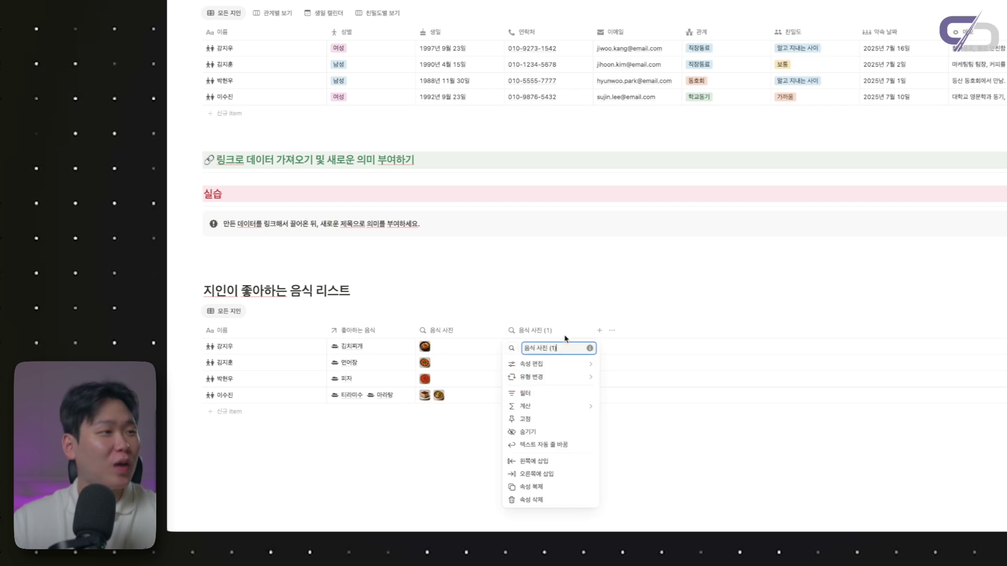
{"action": "type", "text": "성별"}
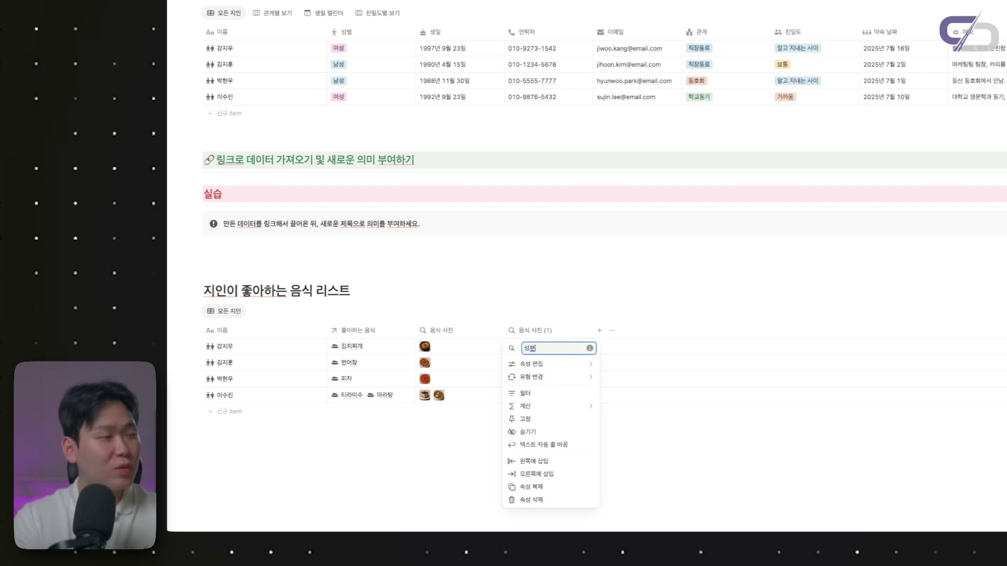
{"action": "key", "text": "Return"}
Set the 성분 rollup to show 주요 영양소 such as 단백질, 탄수화물, 지방
{"action": "left_click", "coordinate": [560, 348]}
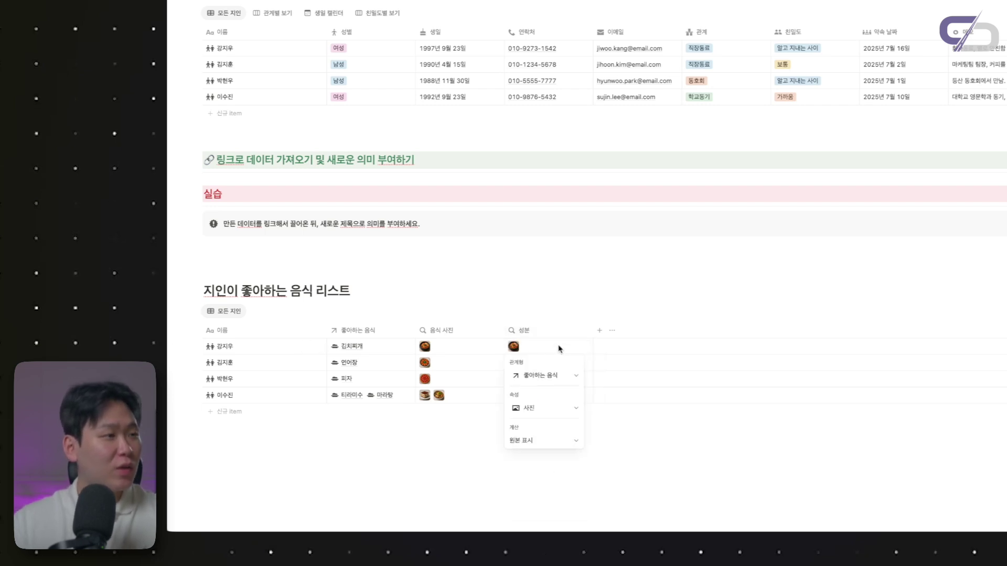
{"action": "left_click", "coordinate": [542, 409]}
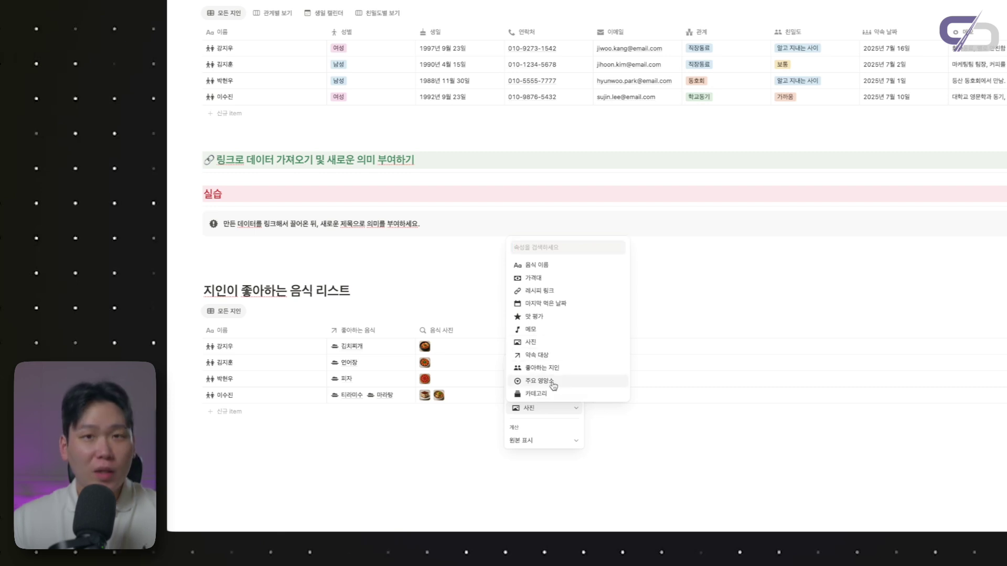
{"action": "left_click", "coordinate": [551, 383]}
{"action": "key", "text": "Escape"}
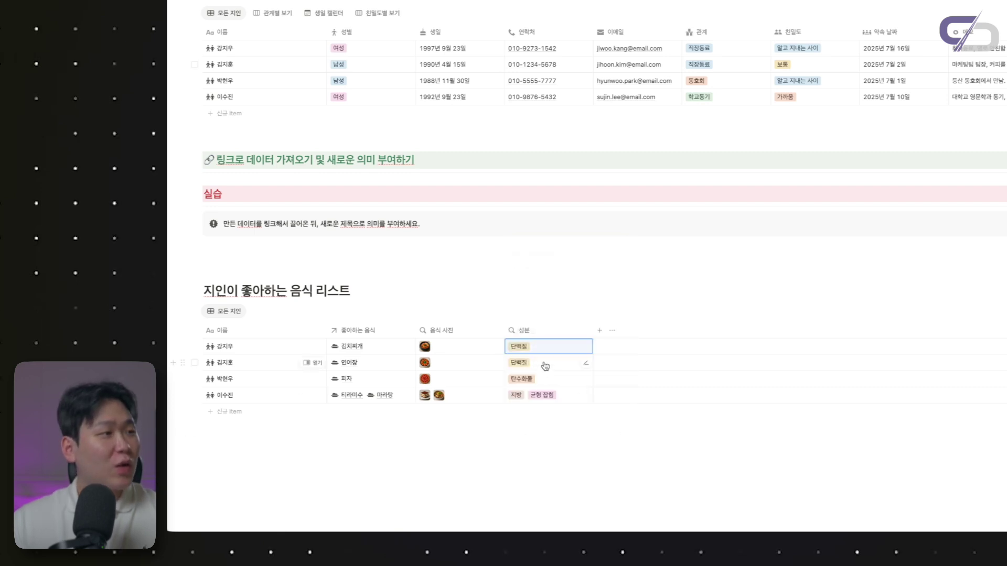
{"action": "scroll", "coordinate": [545, 366], "scroll_direction": "down", "scroll_amount": 1}
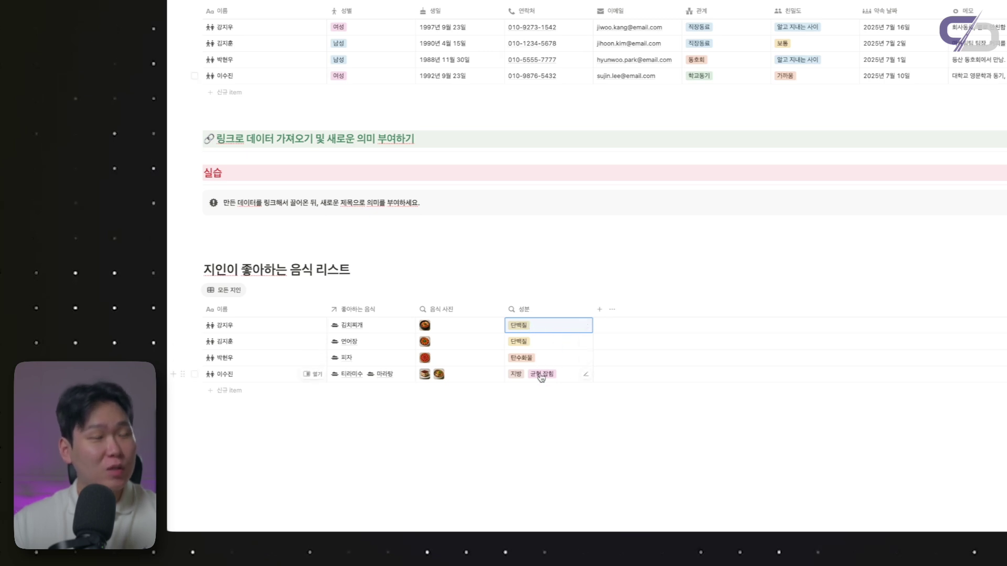
{"action": "scroll", "coordinate": [367, 341], "scroll_direction": "down", "scroll_amount": 1}
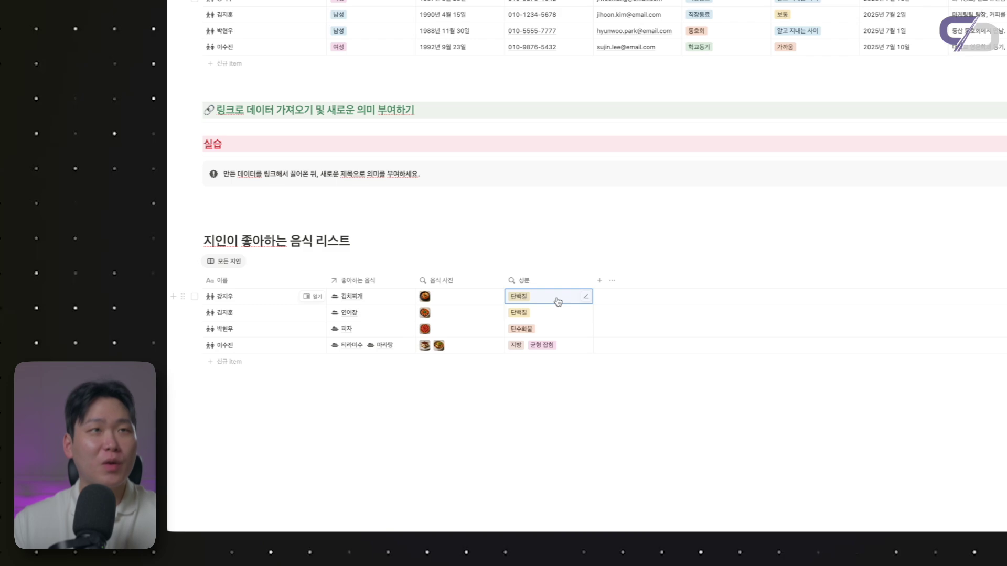
{"action": "scroll", "coordinate": [558, 302], "scroll_direction": "up", "scroll_amount": 3}
{"action": "scroll", "coordinate": [472, 289], "scroll_direction": "down", "scroll_amount": 3}
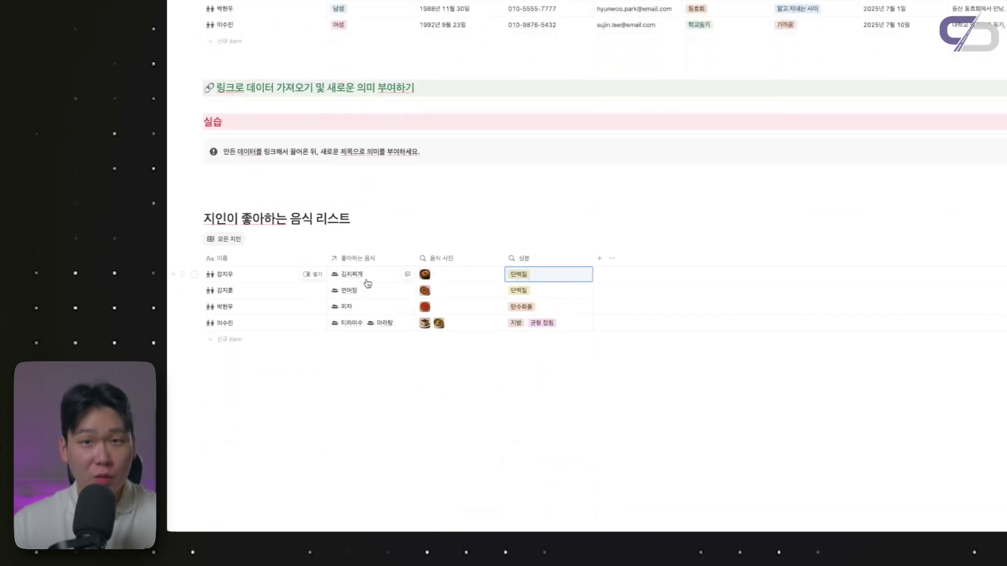
{"action": "scroll", "coordinate": [376, 299], "scroll_direction": "up", "scroll_amount": 2}
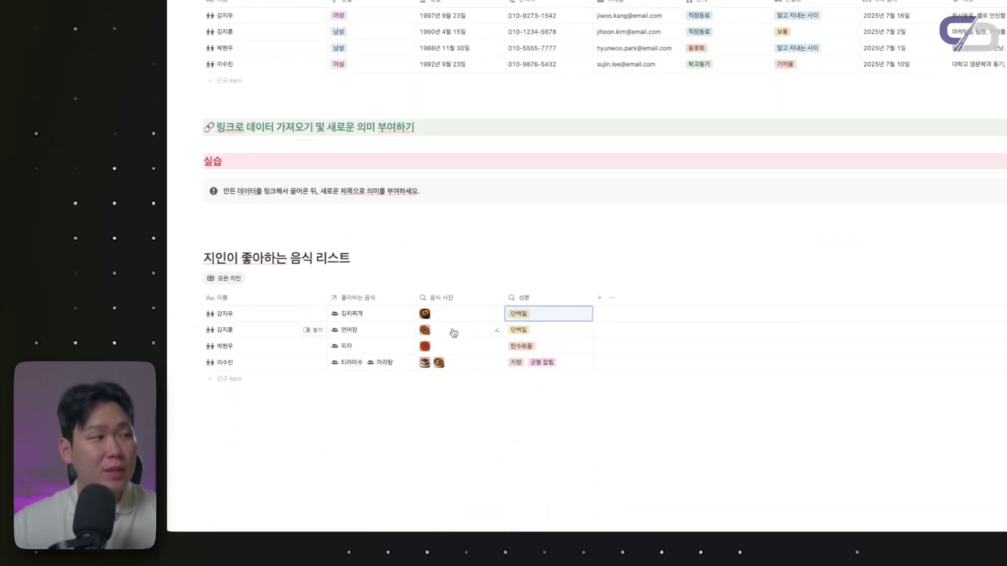
{"action": "scroll", "coordinate": [453, 315], "scroll_direction": "up", "scroll_amount": 5}
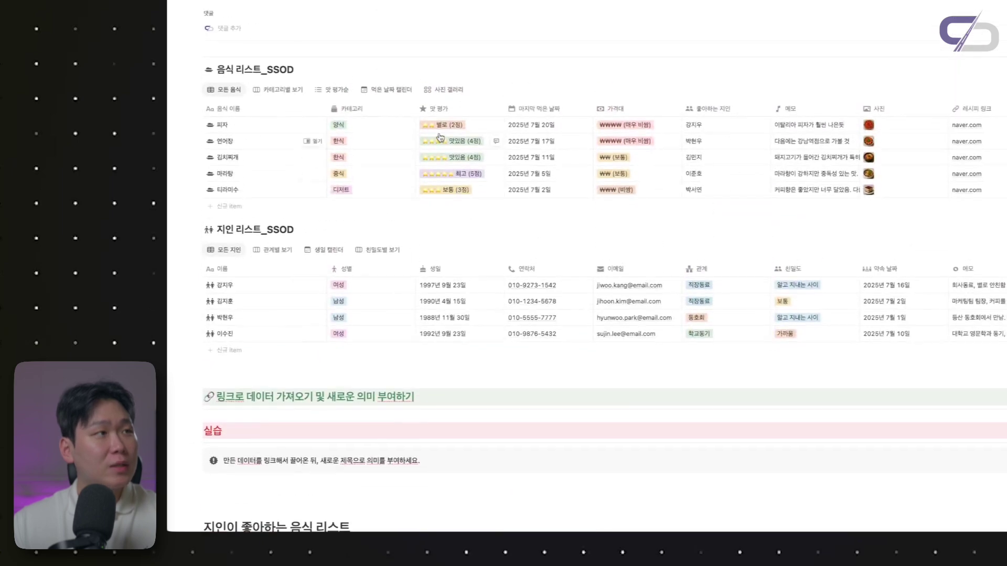
{"action": "scroll", "coordinate": [648, 130], "scroll_direction": "right", "scroll_amount": 3}
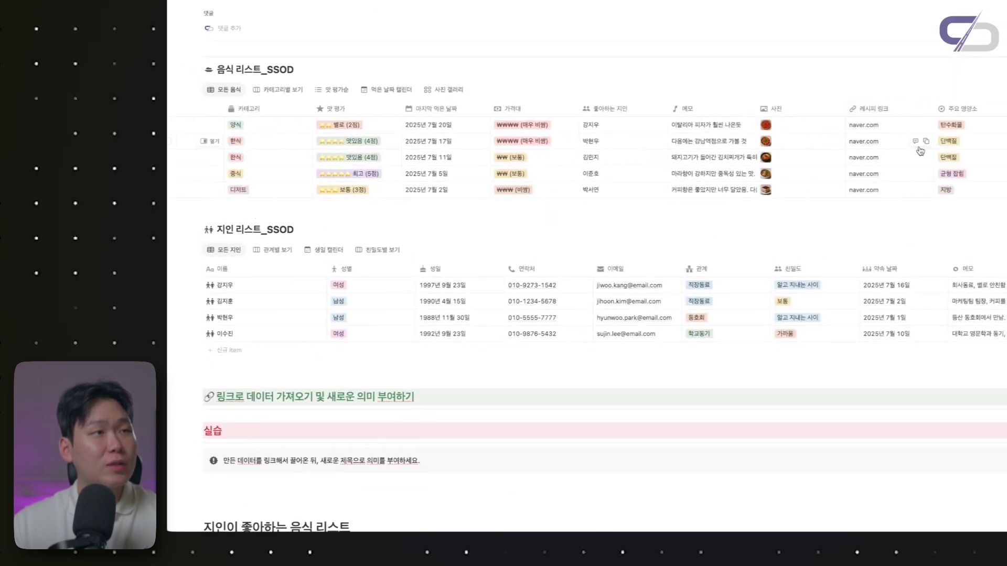
{"action": "scroll", "coordinate": [593, 210], "scroll_direction": "down", "scroll_amount": 5}
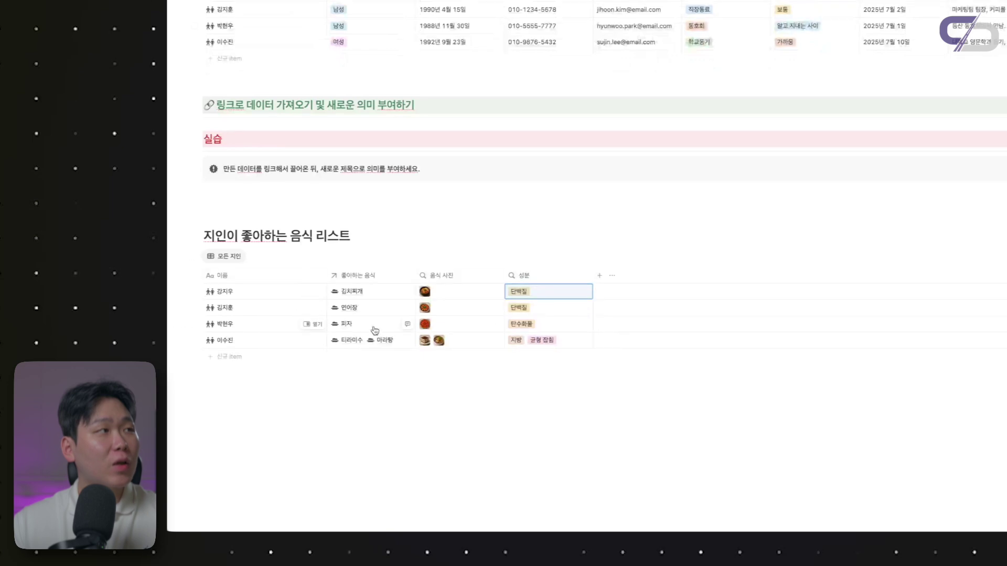
{"action": "scroll", "coordinate": [390, 321], "scroll_direction": "up", "scroll_amount": 1}
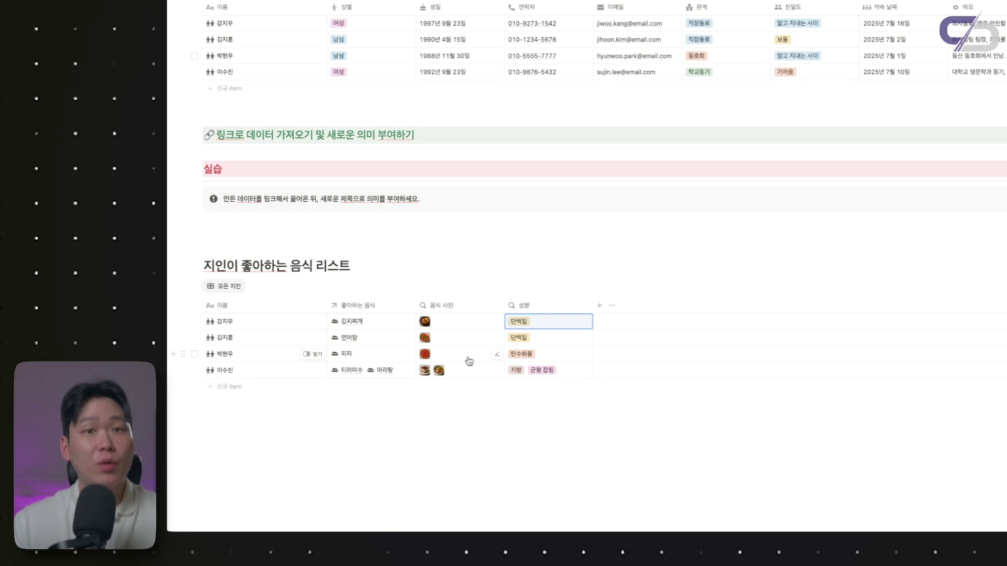
{"action": "type", "text": "좋아하는 "}
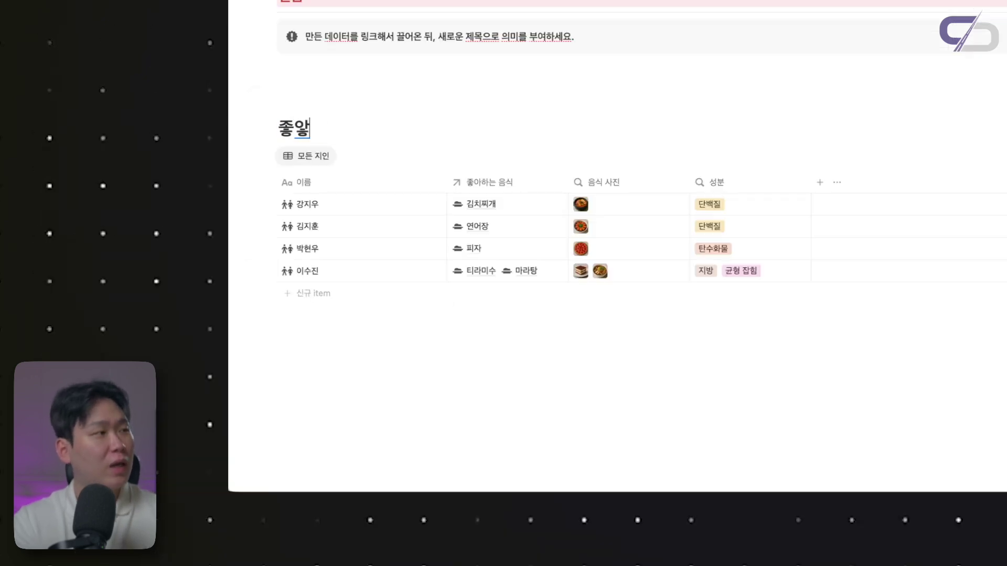
{"action": "type", "text": "음식 ("}
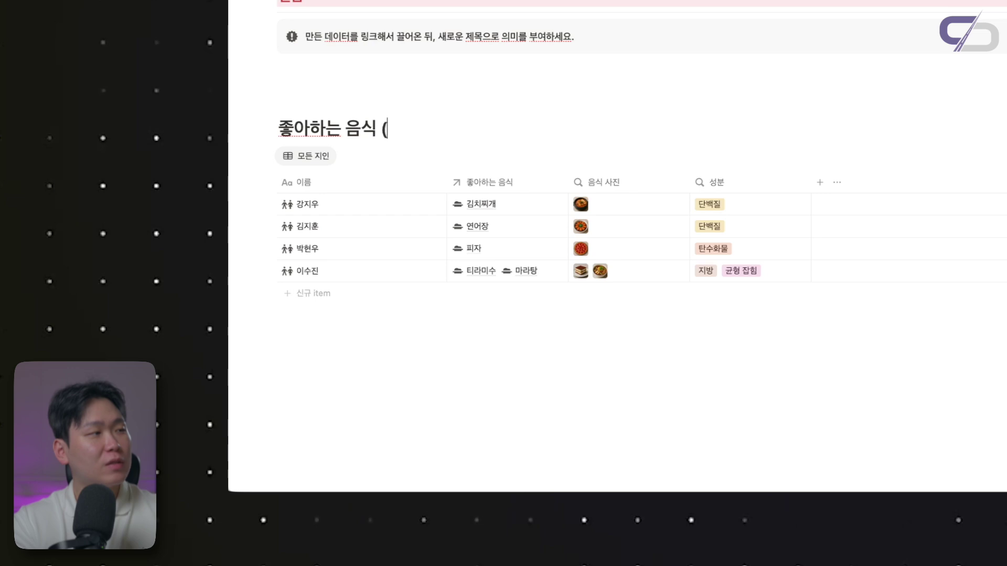
{"action": "type", "text": "세부사항 포함)"}
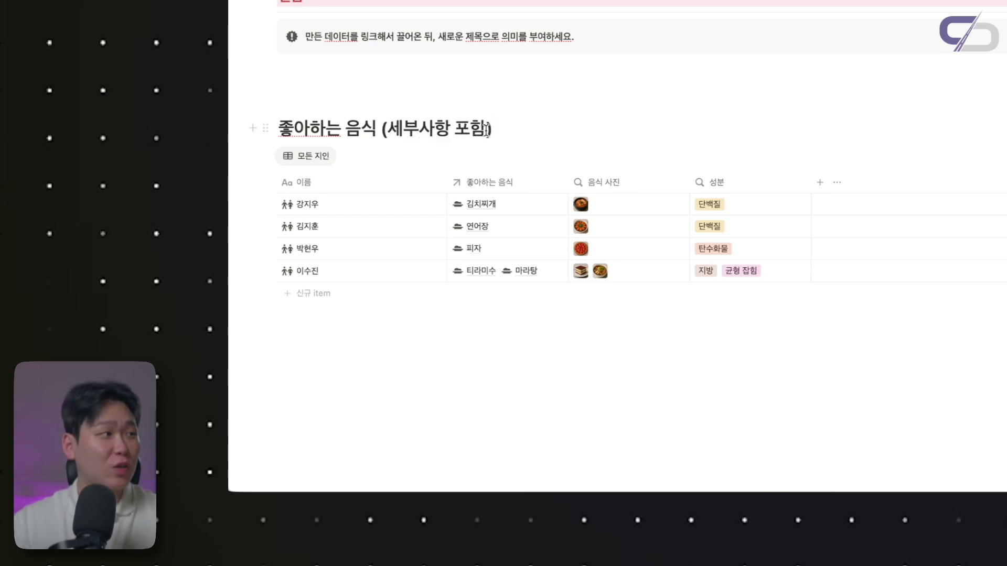
Change the linked table view's layout to Board
{"action": "scroll", "coordinate": [330, 143], "scroll_direction": "down", "scroll_amount": 2}
{"action": "left_click", "coordinate": [319, 117]}
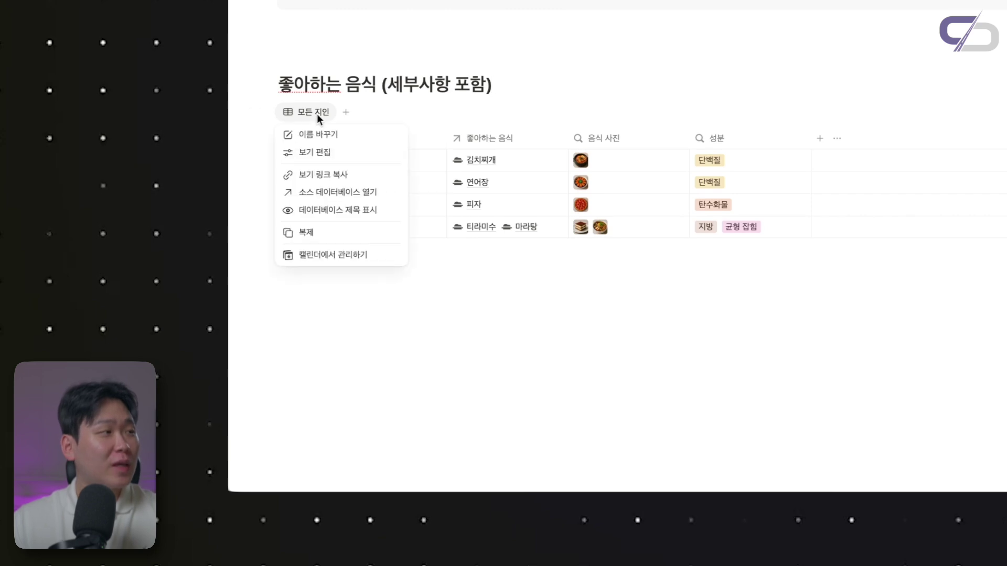
{"action": "left_click", "coordinate": [346, 154]}
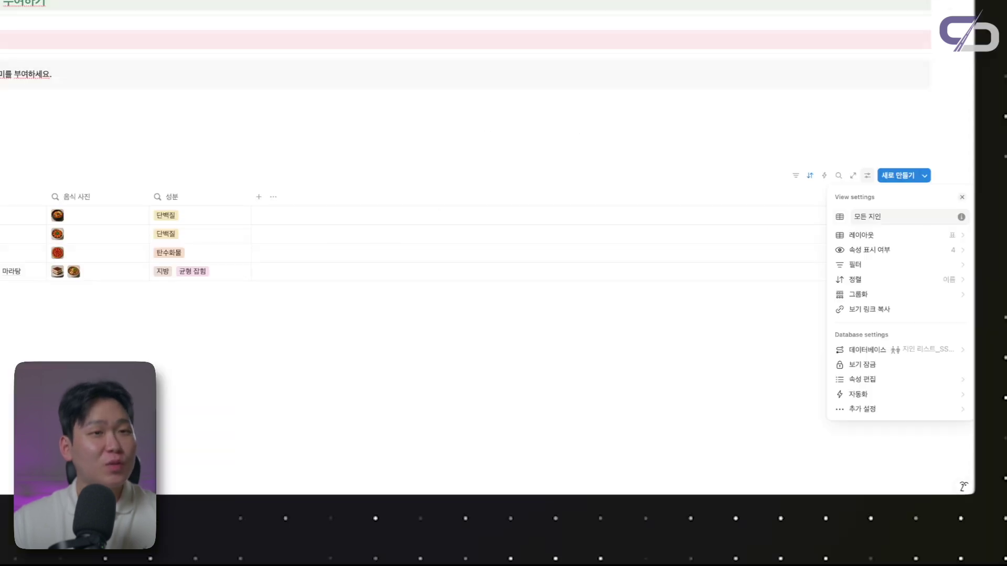
{"action": "left_click", "coordinate": [865, 235]}
{"action": "left_click", "coordinate": [874, 230]}
{"action": "left_click", "coordinate": [377, 159]}
{"action": "scroll", "coordinate": [283, 177], "scroll_direction": "down", "scroll_amount": 1}
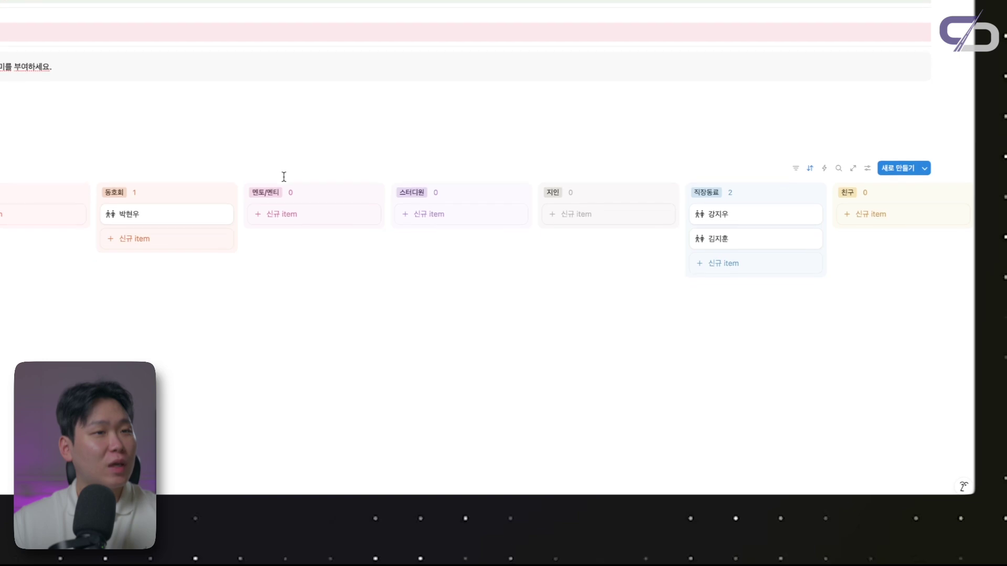
Show each friend's 좋아하는 음식 on the board cards
{"action": "left_click", "coordinate": [867, 168]}
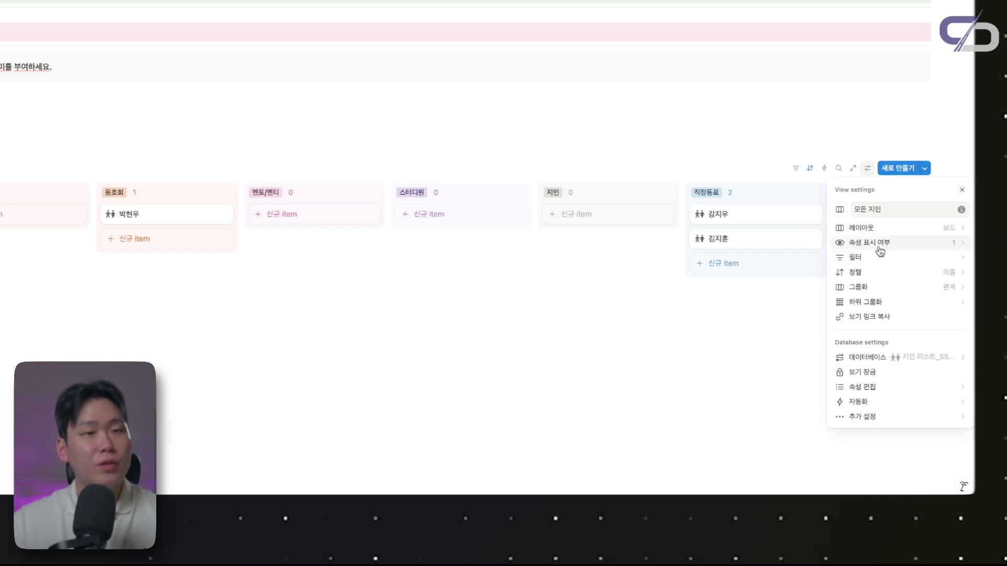
{"action": "left_click", "coordinate": [882, 245]}
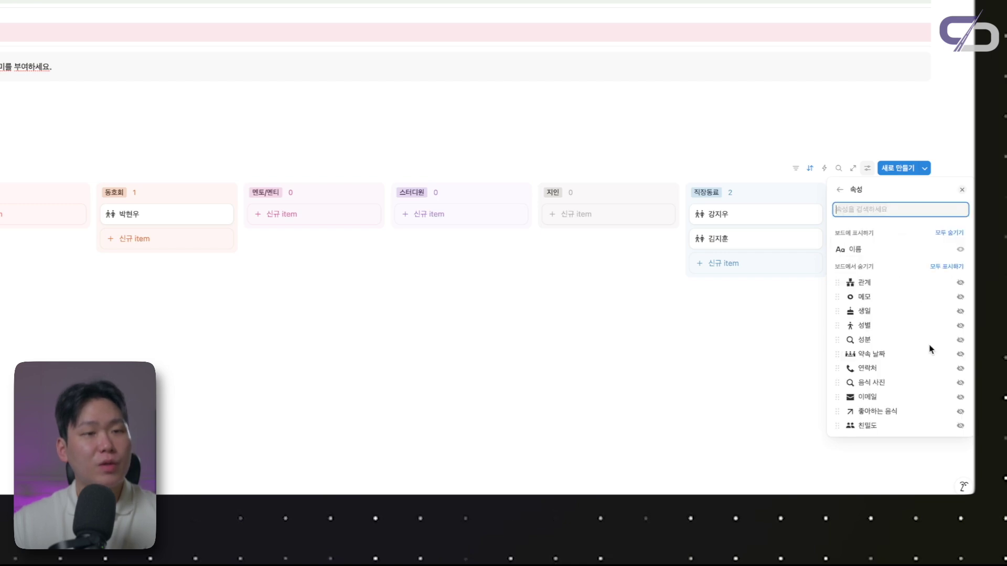
{"action": "left_click", "coordinate": [961, 384]}
{"action": "left_click", "coordinate": [867, 168]}
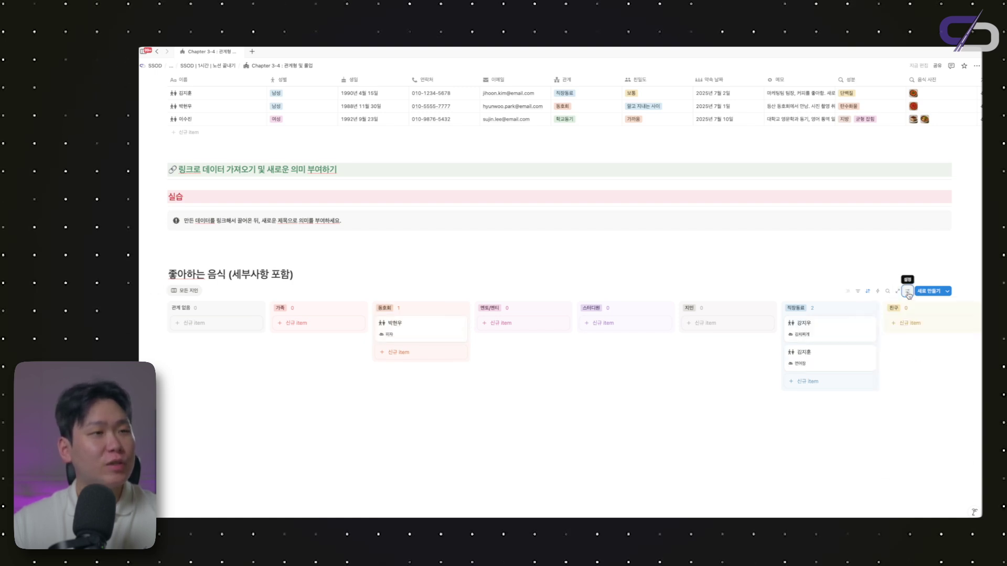
Hide the empty relationship groups on the board
{"action": "left_click", "coordinate": [908, 291]}
{"action": "left_click", "coordinate": [902, 373]}
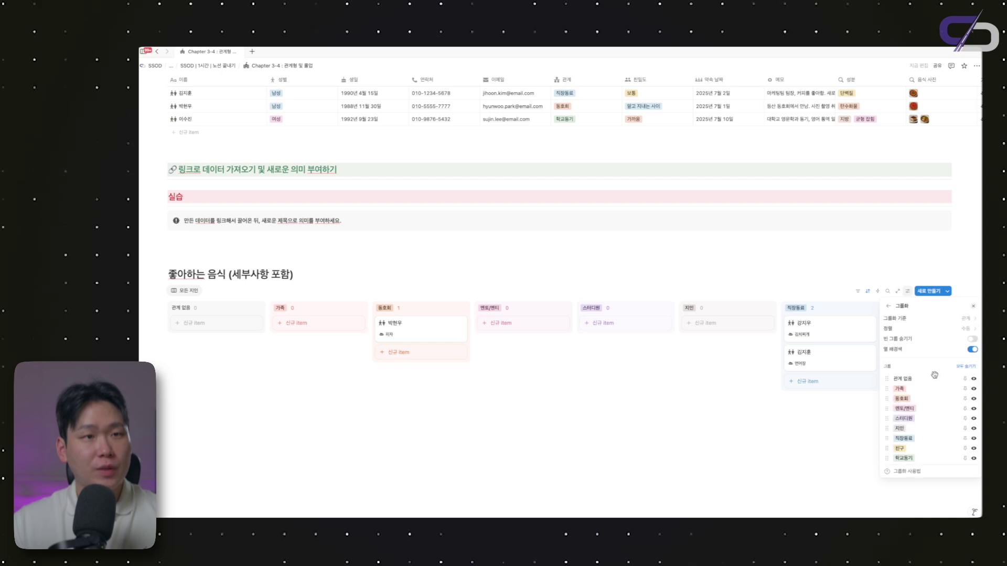
{"action": "left_click", "coordinate": [972, 338]}
{"action": "key", "text": "Escape"}
{"action": "scroll", "coordinate": [485, 344], "scroll_direction": "down", "scroll_amount": 1}
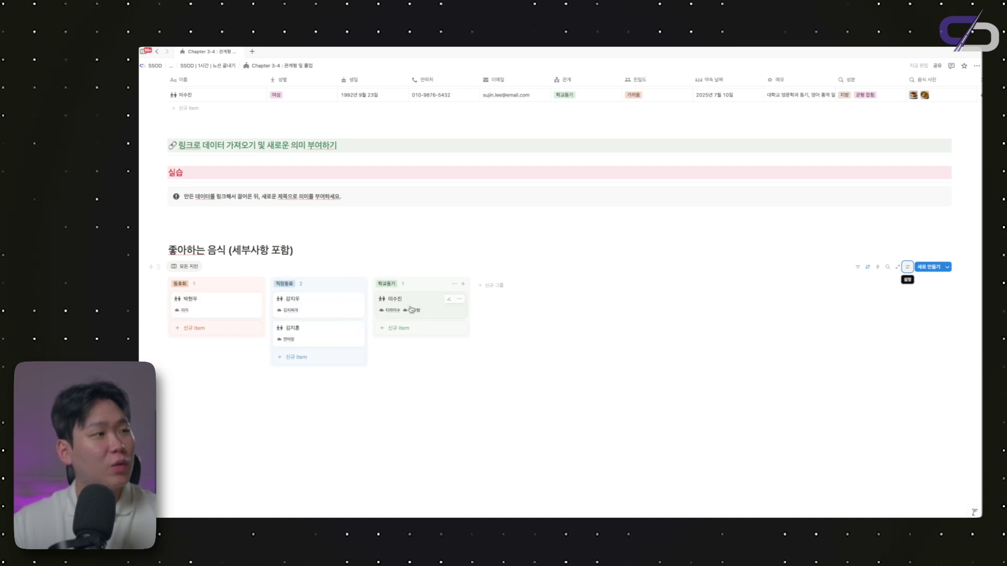
Replace the board heading with '소속 집단 별 음식 선호도 파악하기.' and add an empty block below
{"action": "triple_click", "coordinate": [276, 250]}
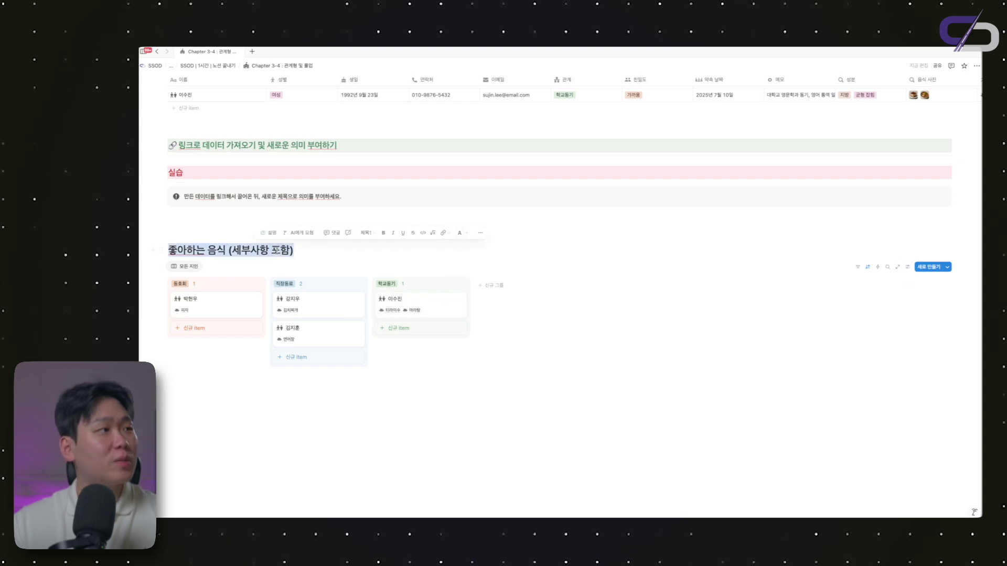
{"action": "type", "text": "소속"}
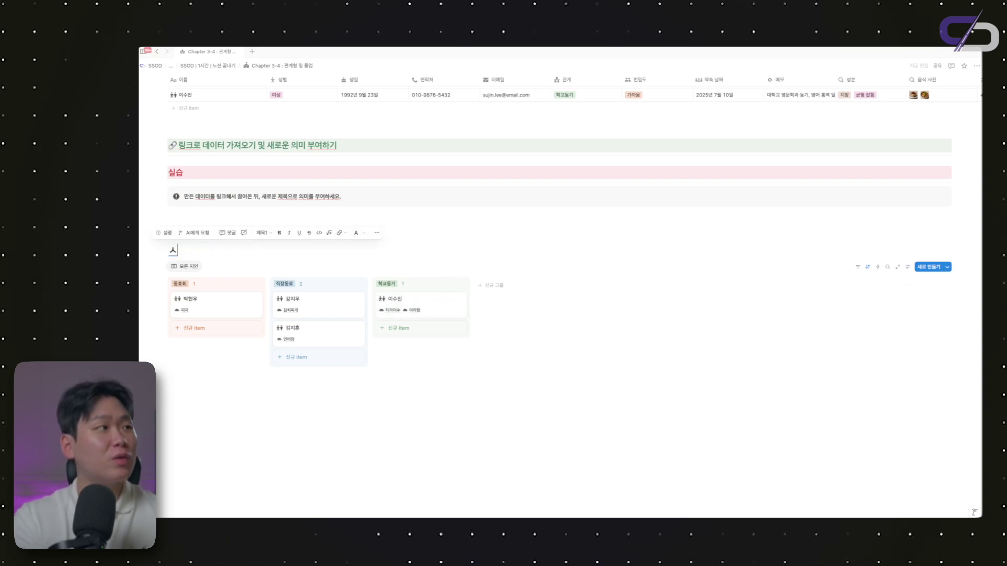
{"action": "type", "text": " 집다"}
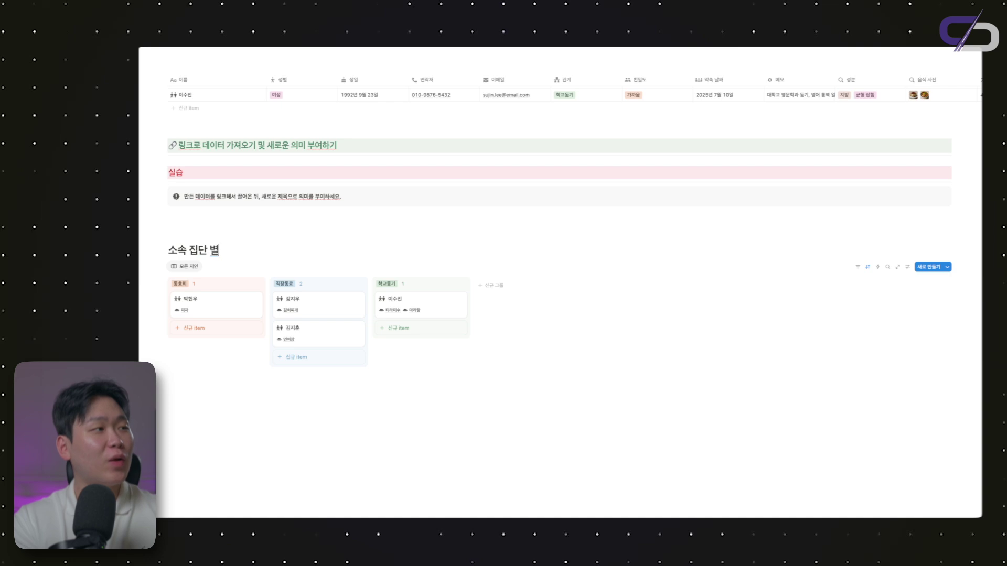
{"action": "type", "text": " 별 음식 선호도 파악하기."}
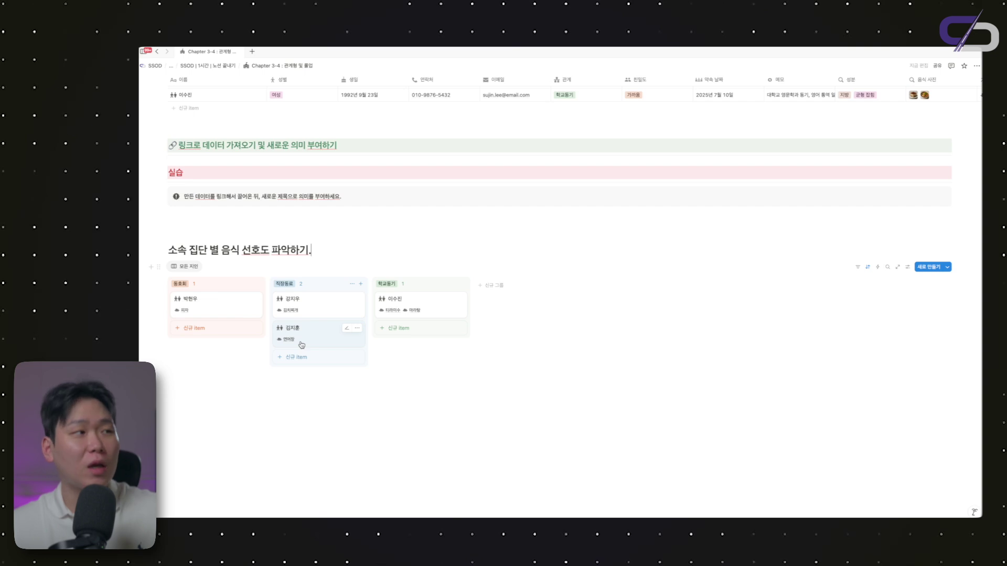
{"action": "left_click", "coordinate": [325, 418]}
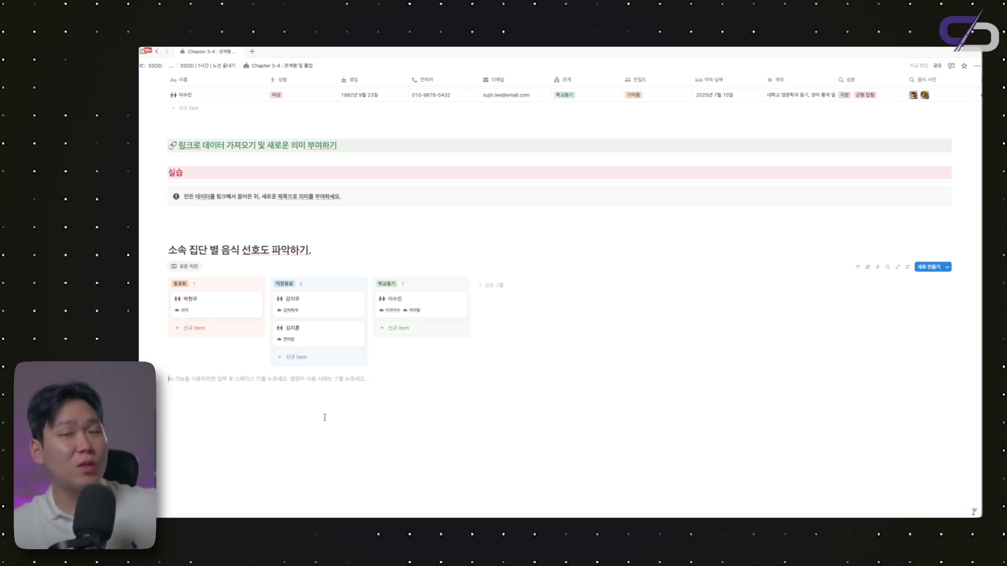